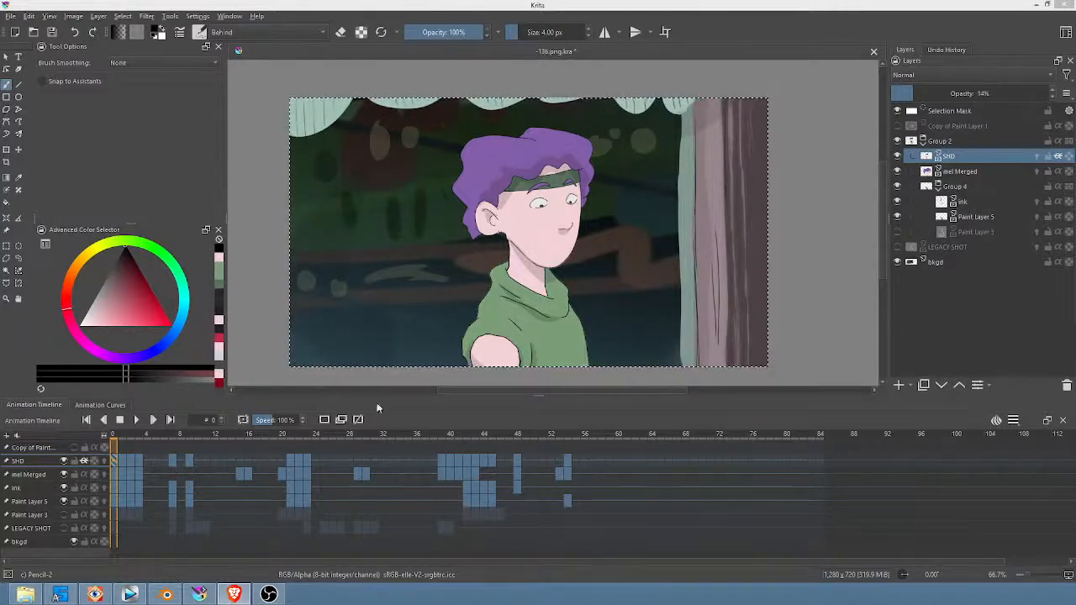
Step: Save the document and play back the shot's animation from the start of the timeline to check the existing movement
click(577, 436)
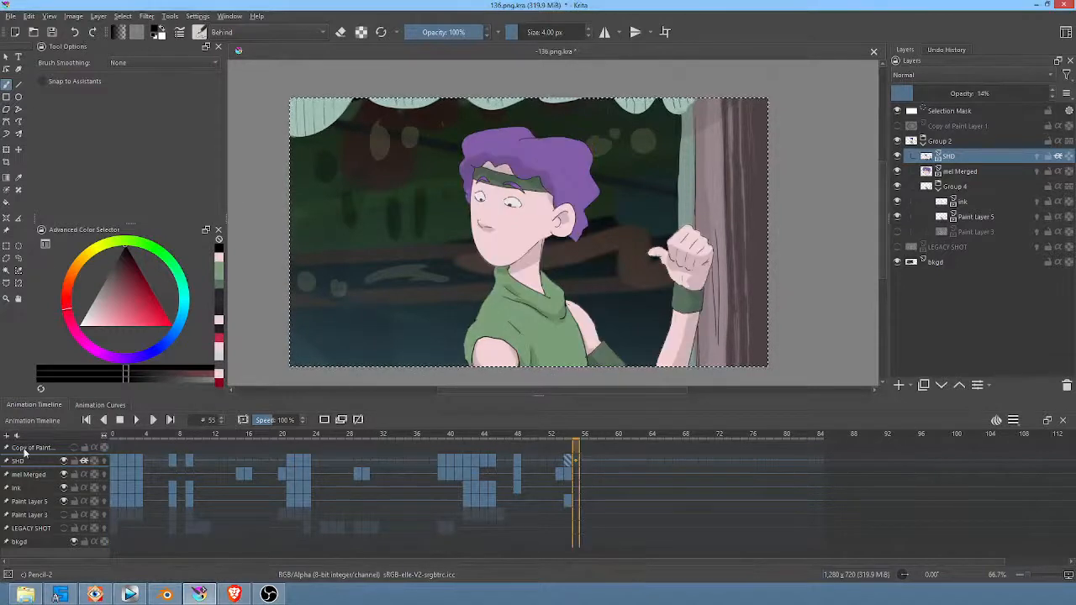
click(122, 435)
key(space)
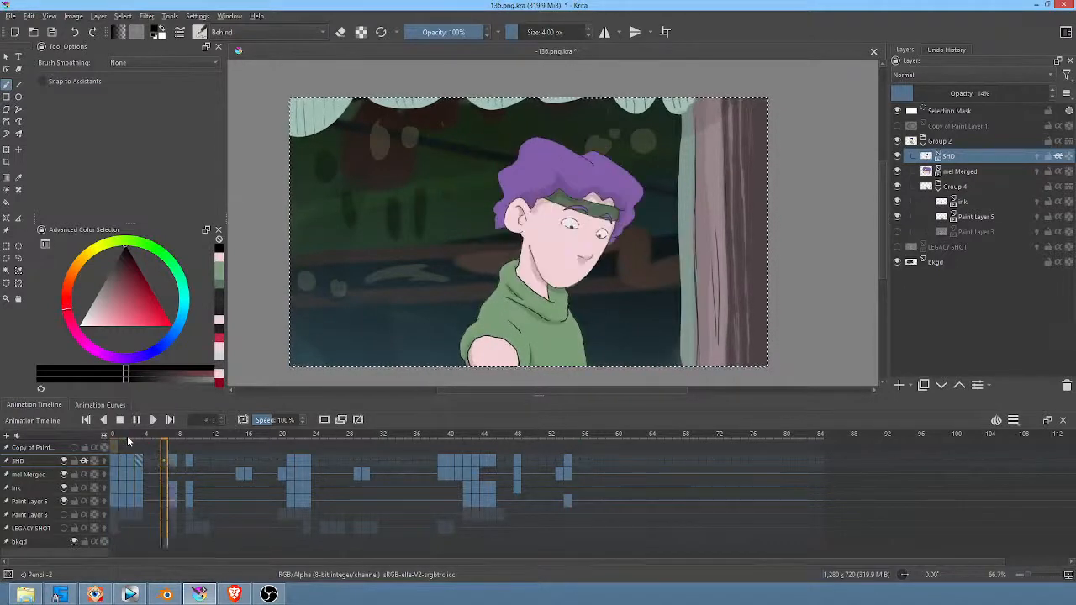
key(space)
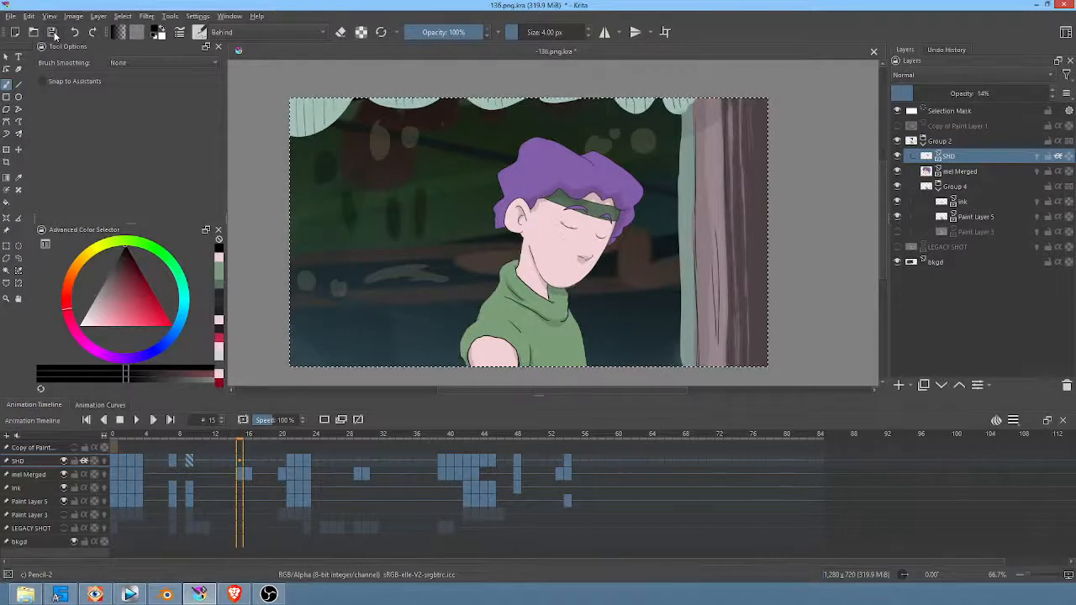
key(space)
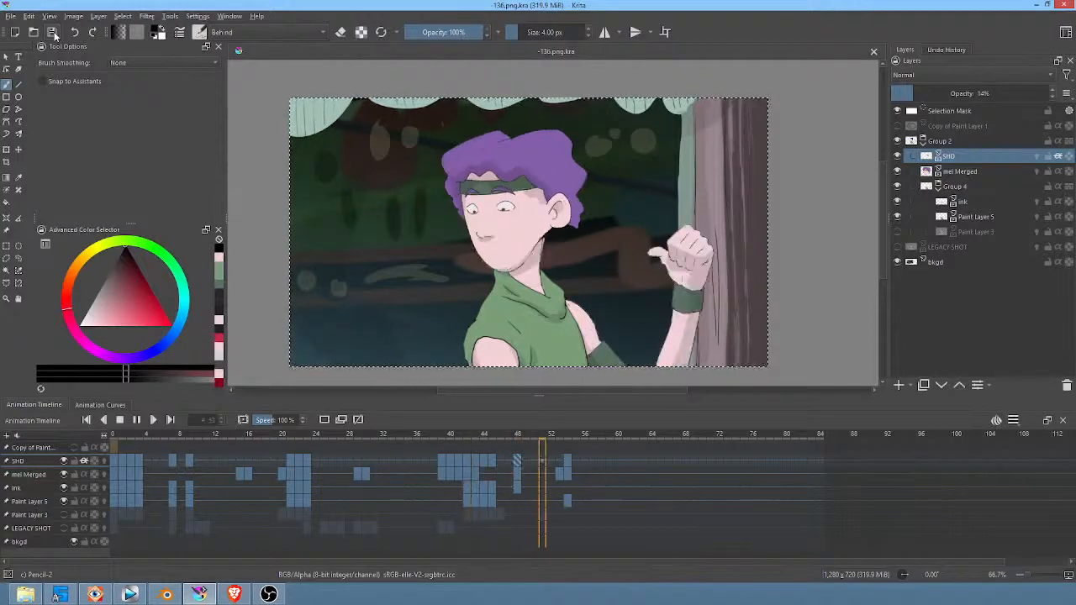
key(space)
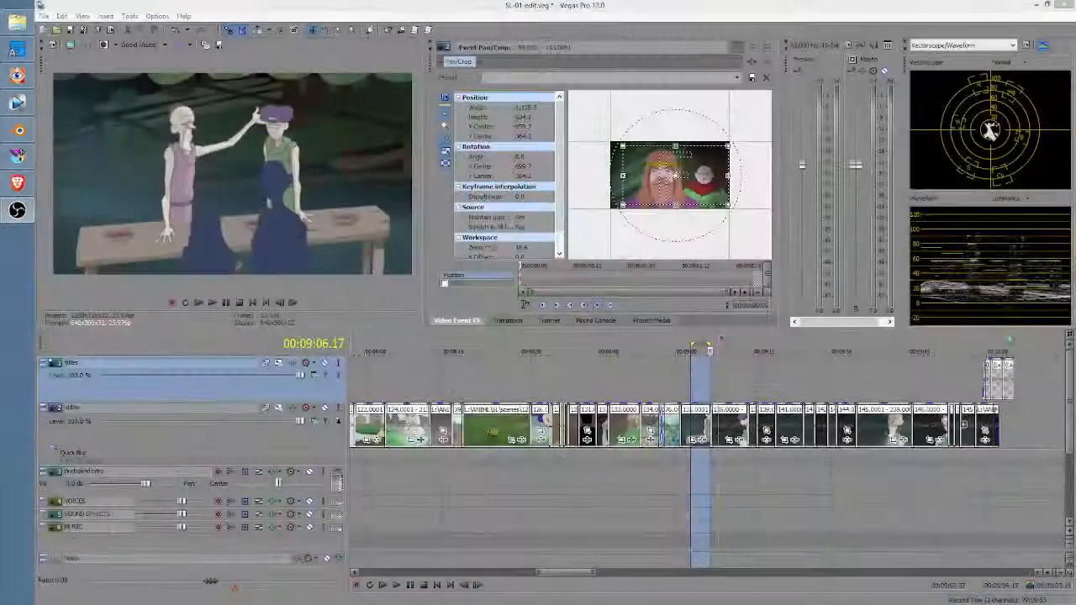
Step: Switch to Vegas Pro and play the edit from the clip that shows the purple-haired character beside the tree
click(723, 386)
key(space)
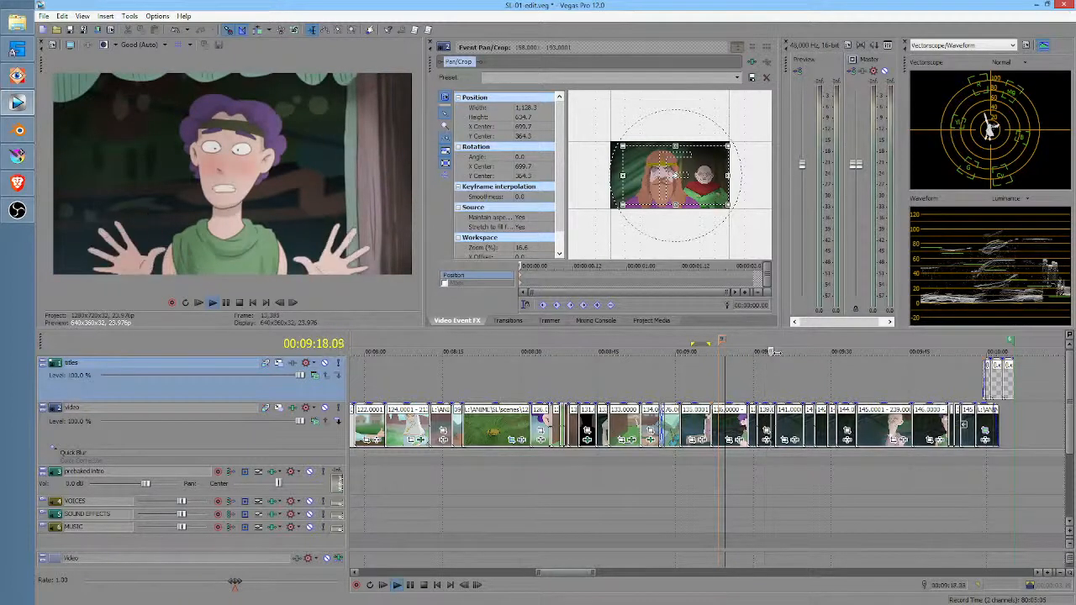
key(space)
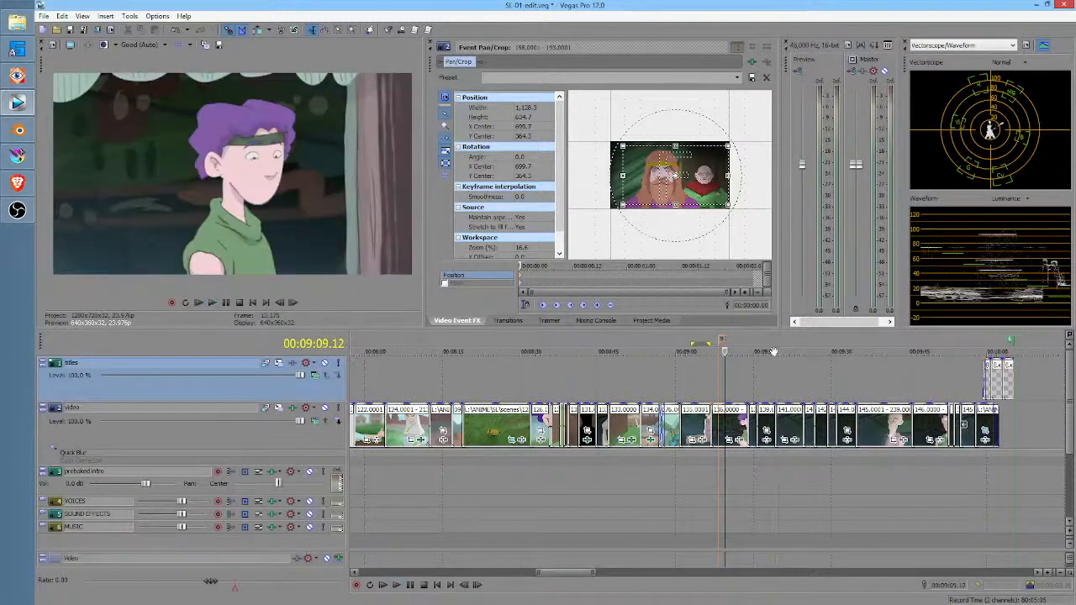
Step: Mark time ranges over the purple-haired character's 139 clip in the edit to examine his open and closed mouth poses
click(769, 368)
scroll(769, 368, up, 3)
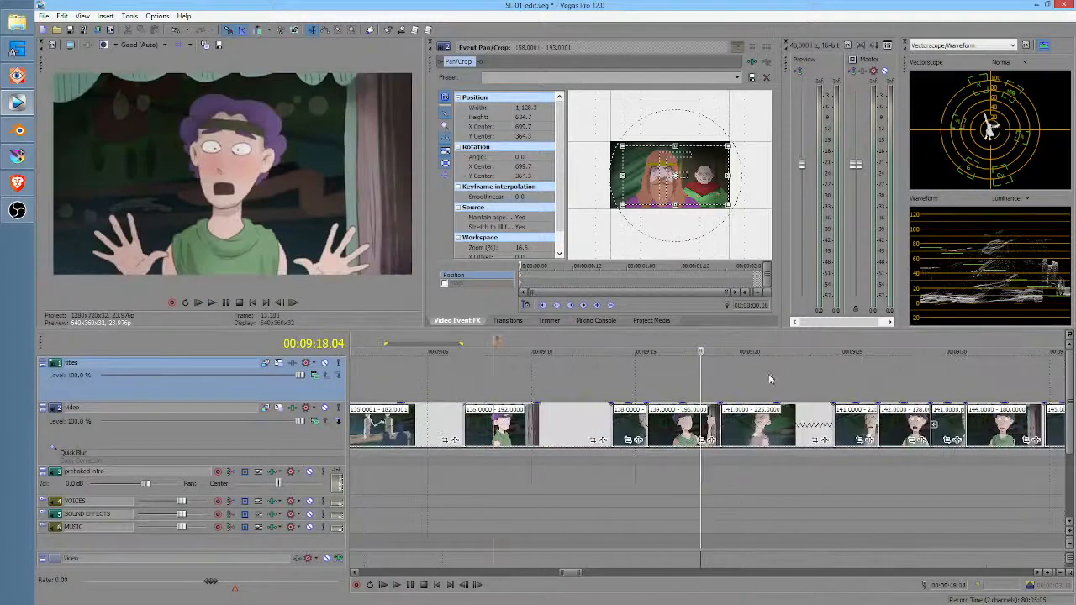
drag(654, 379, 702, 376)
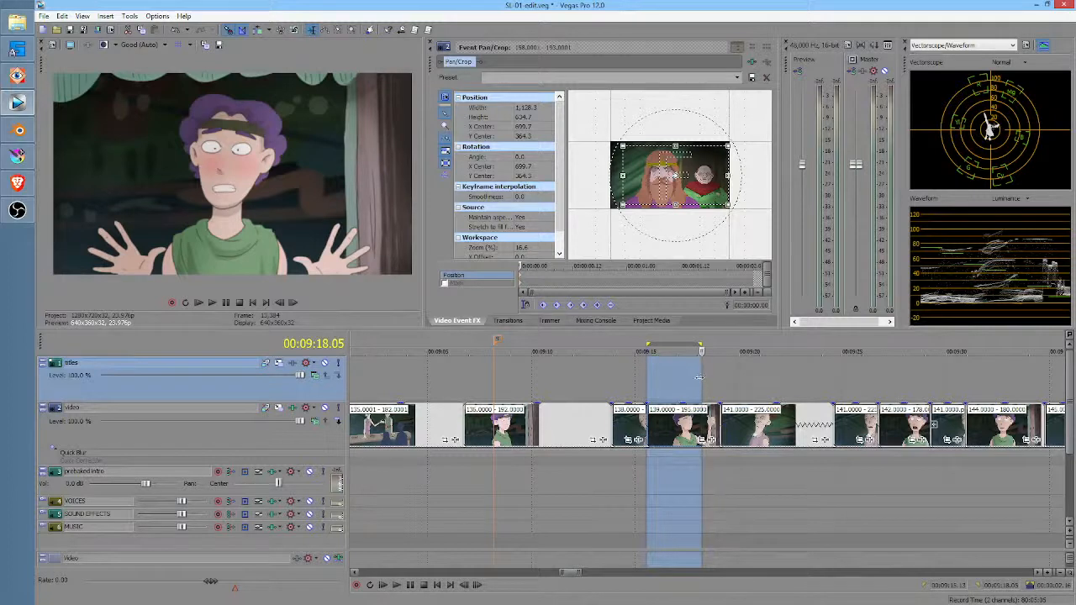
click(683, 378)
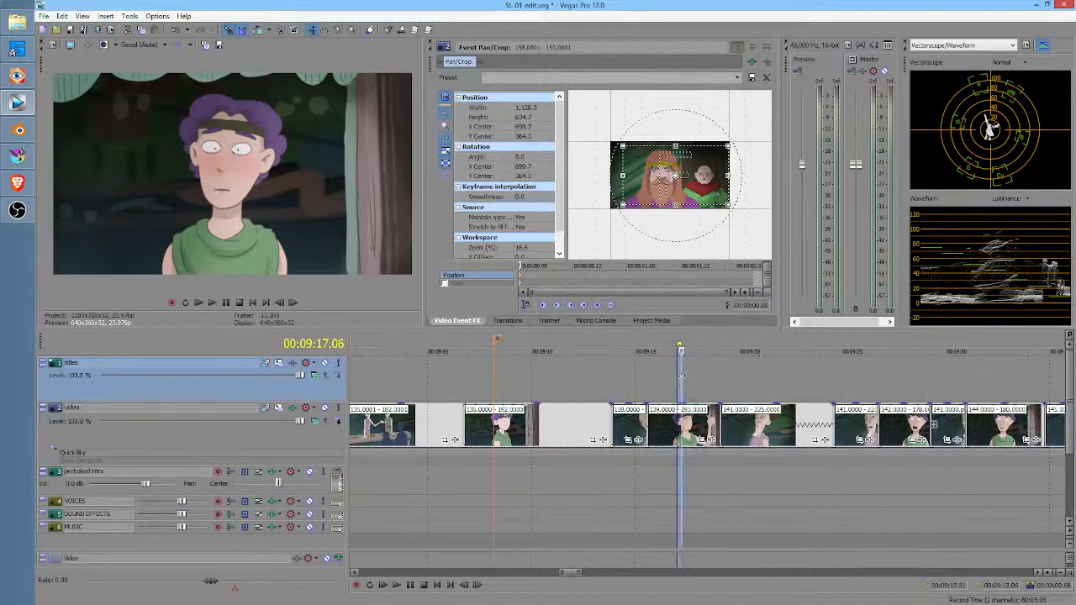
drag(682, 377, 715, 389)
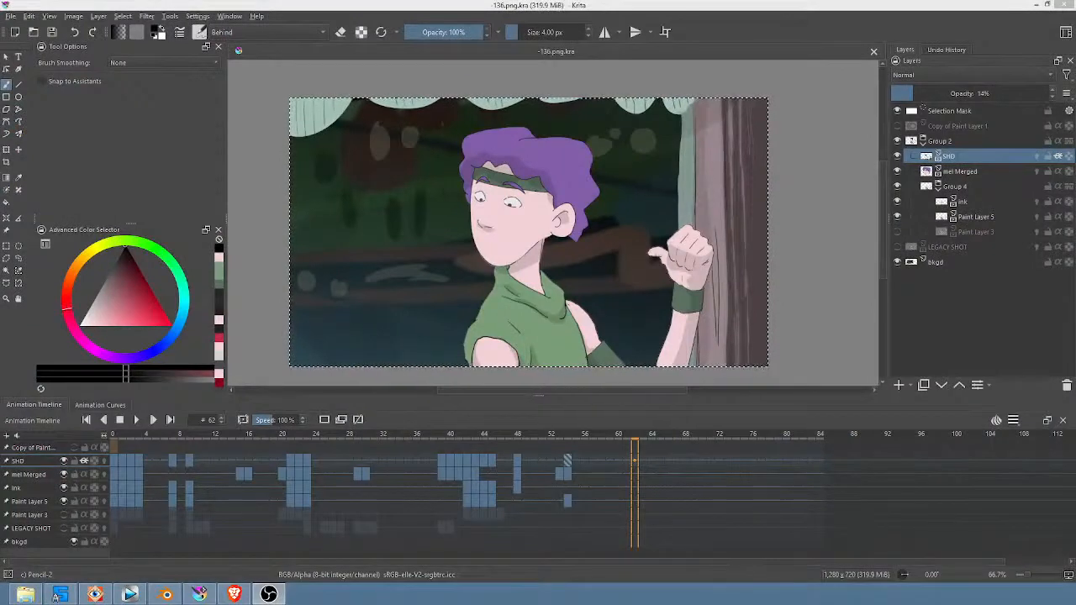
Step: Switch back to Krita and add a paint layer named mouth above the SHD layer
key(ctrl+t)
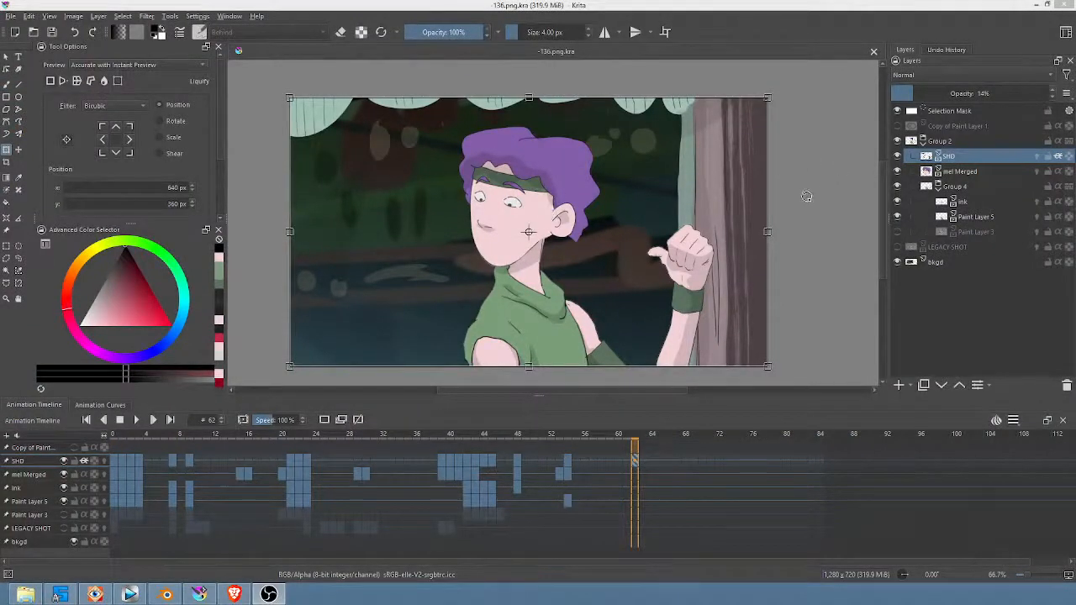
mouse_move(806, 196)
middle_down()
mouse_move(829, 174)
mouse_move(819, 187)
middle_up()
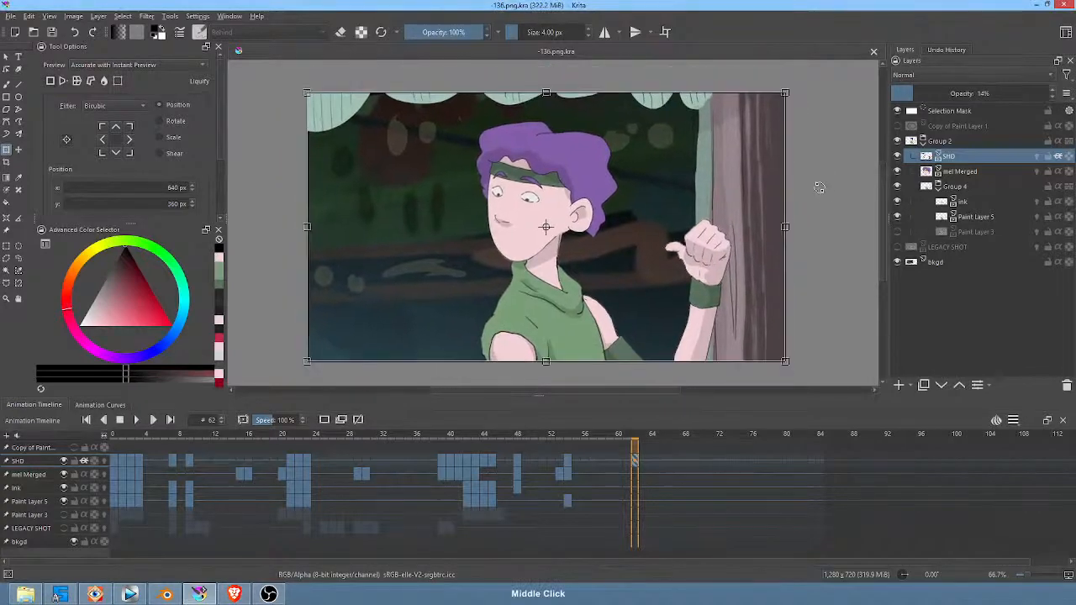
click(900, 385)
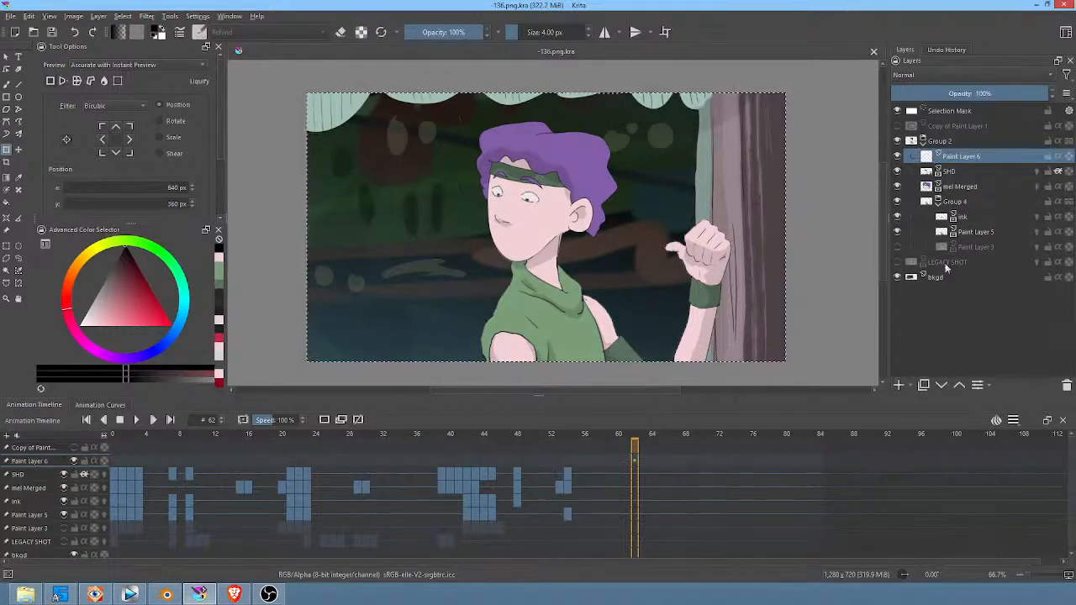
double_click(1000, 156)
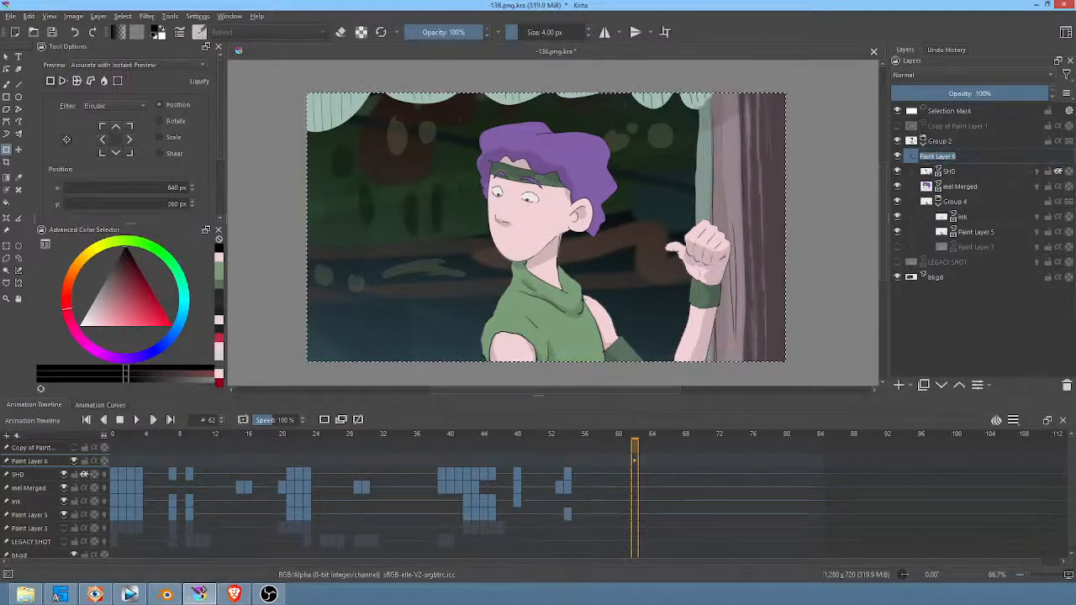
text(mouth)
key(Return)
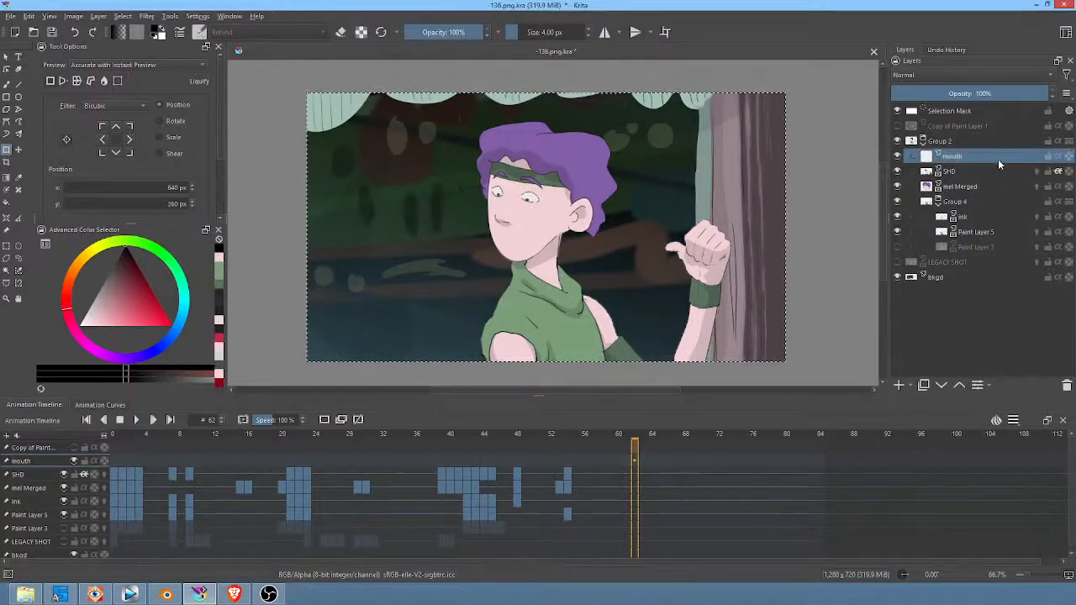
Step: Activate the Freehand Path tool and set its precision to Raw
key(p)
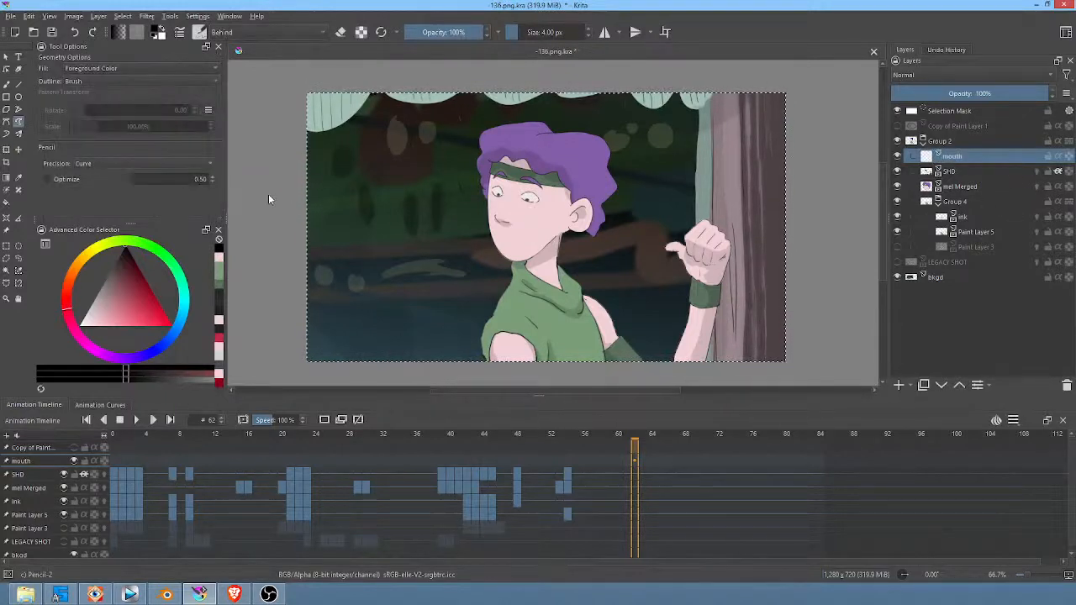
click(113, 163)
click(113, 152)
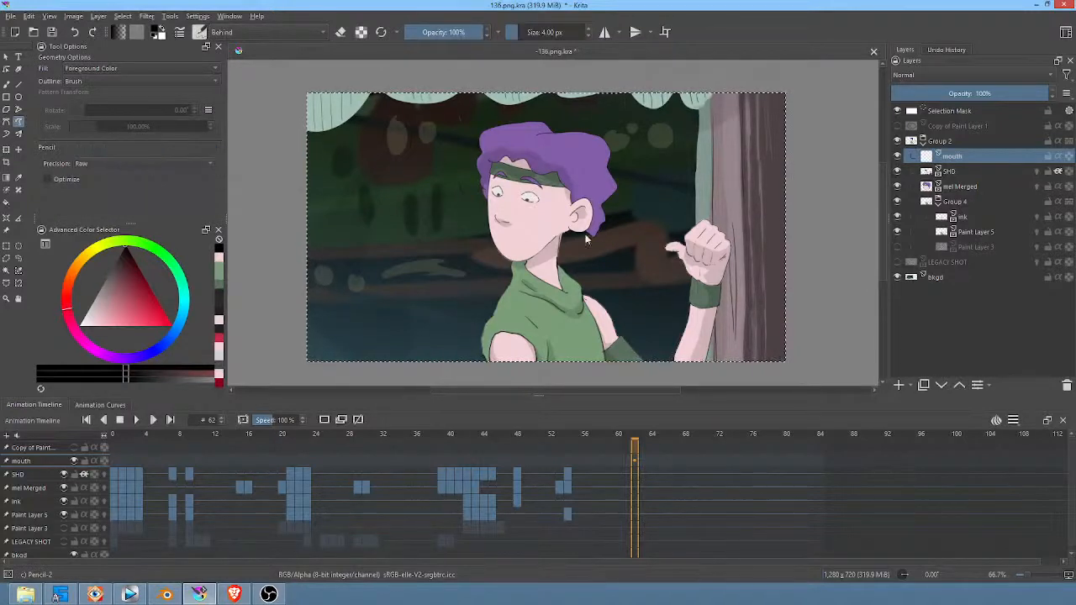
Step: Create a keyframe at frame 0 of the mouth layer and brush a short closed-mouth line below the nose
click(113, 463)
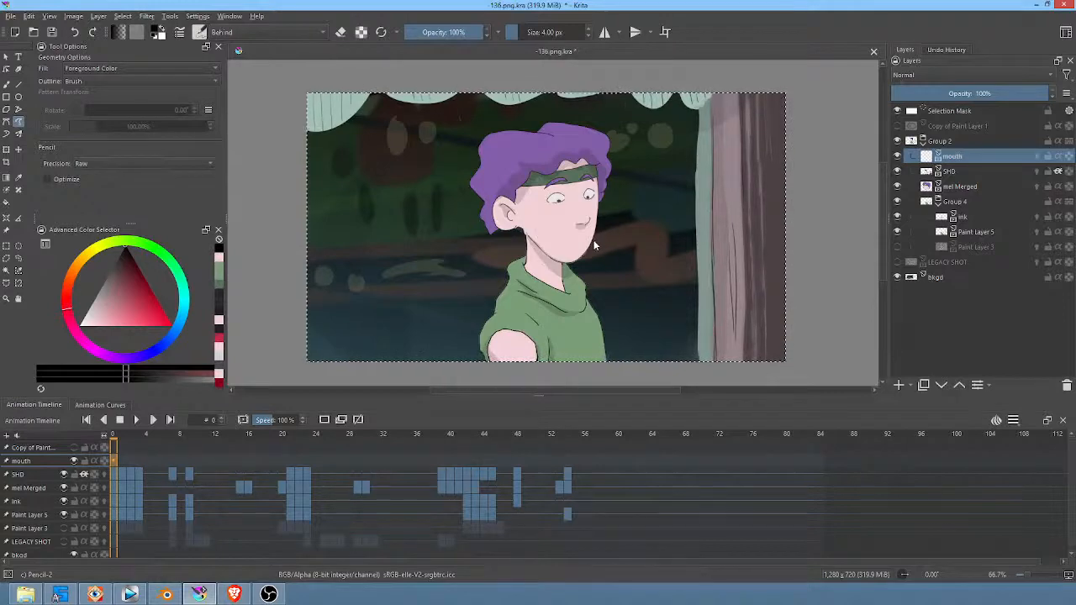
click(119, 461)
click(115, 463)
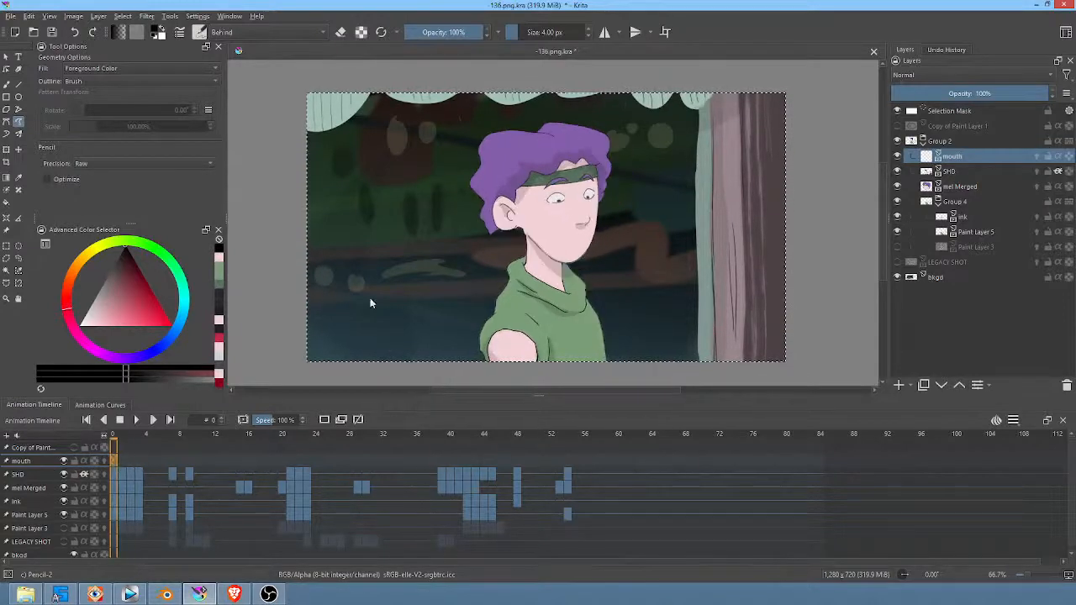
scroll(580, 206, up, 3)
scroll(579, 205, down, 1)
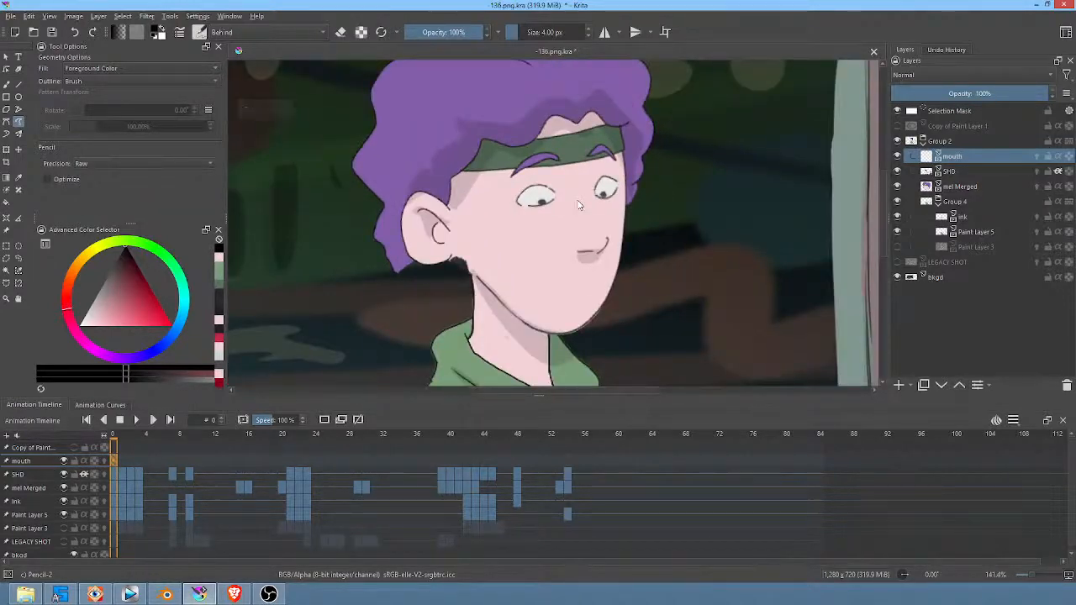
key(b)
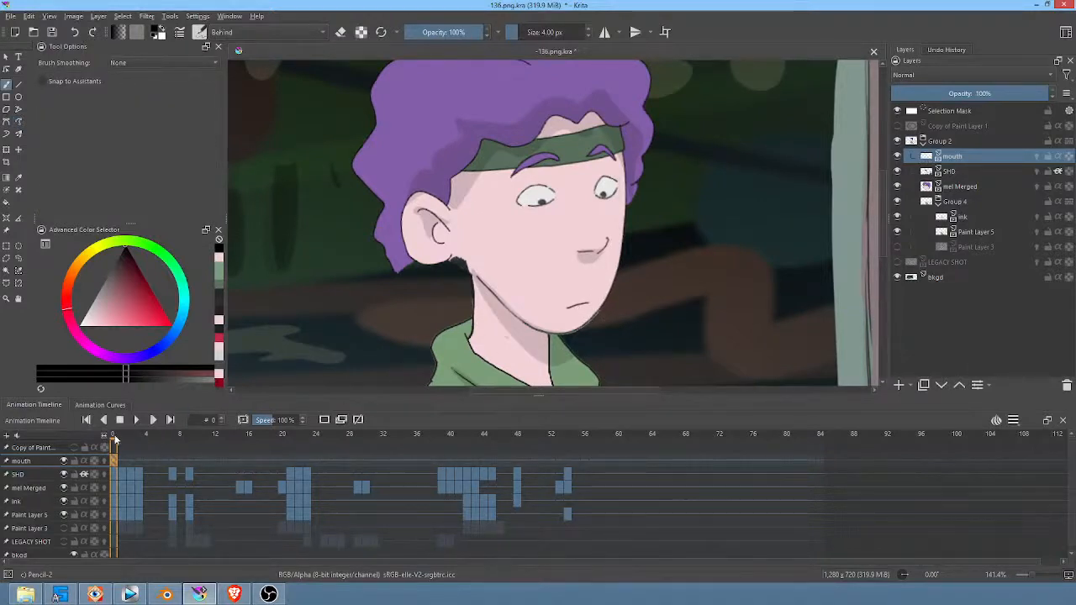
Step: Transform the mouth line on frame 1 to follow the turned head, positioning it at about 672, 377 px
mouse_move(114, 438)
mouse_down()
mouse_move(132, 438)
mouse_move(121, 438)
mouse_up()
key(ctrl+t)
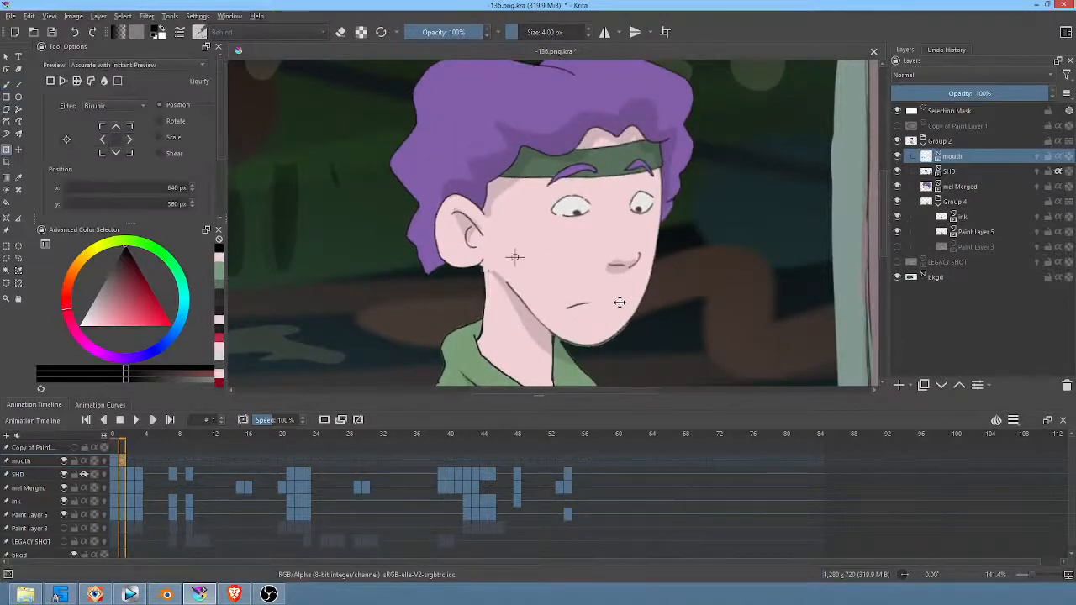
drag(642, 279, 665, 295)
Step: Draw a small filled black open mouth on a blank frame 2 and set the mouth layer's opacity to 46%
click(131, 462)
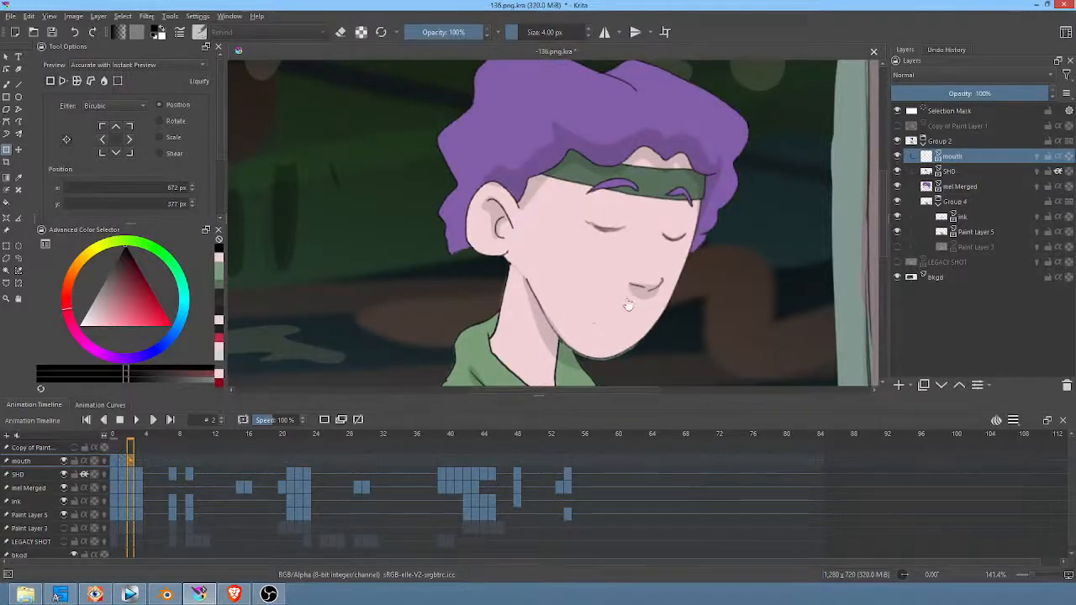
key(b)
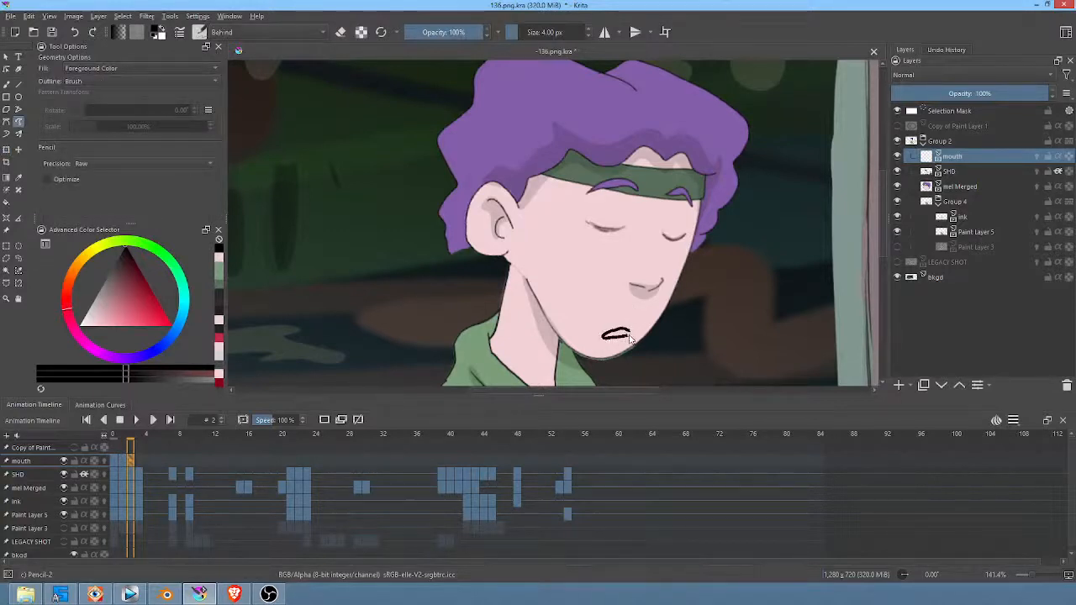
drag(631, 338, 634, 327)
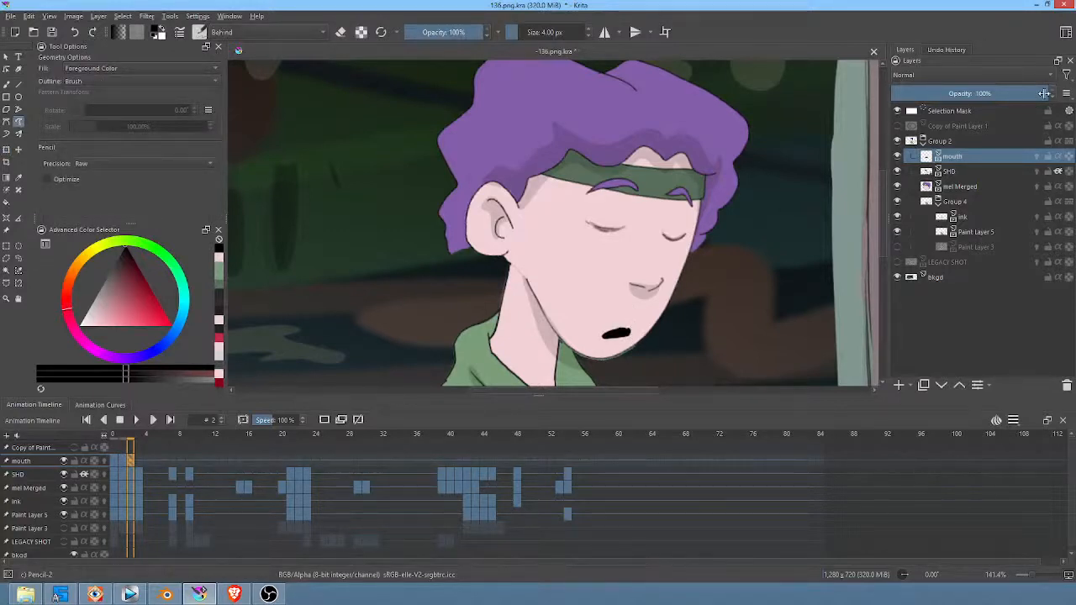
drag(1044, 94, 967, 100)
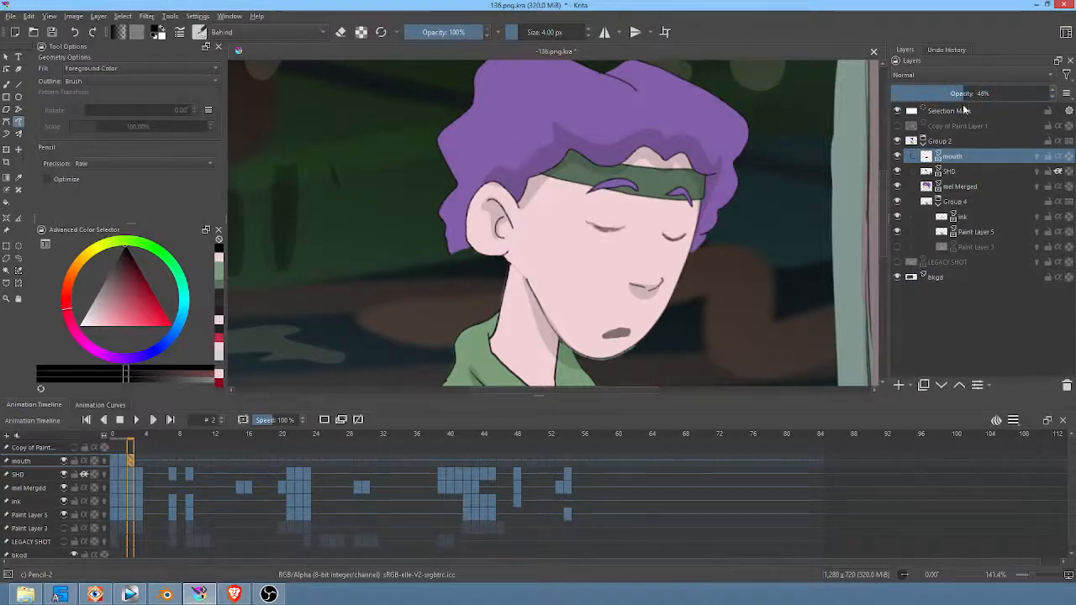
Step: Move and rotate the open mouth on frame 3 to match the tilted face, at about 660, 397 px
click(142, 459)
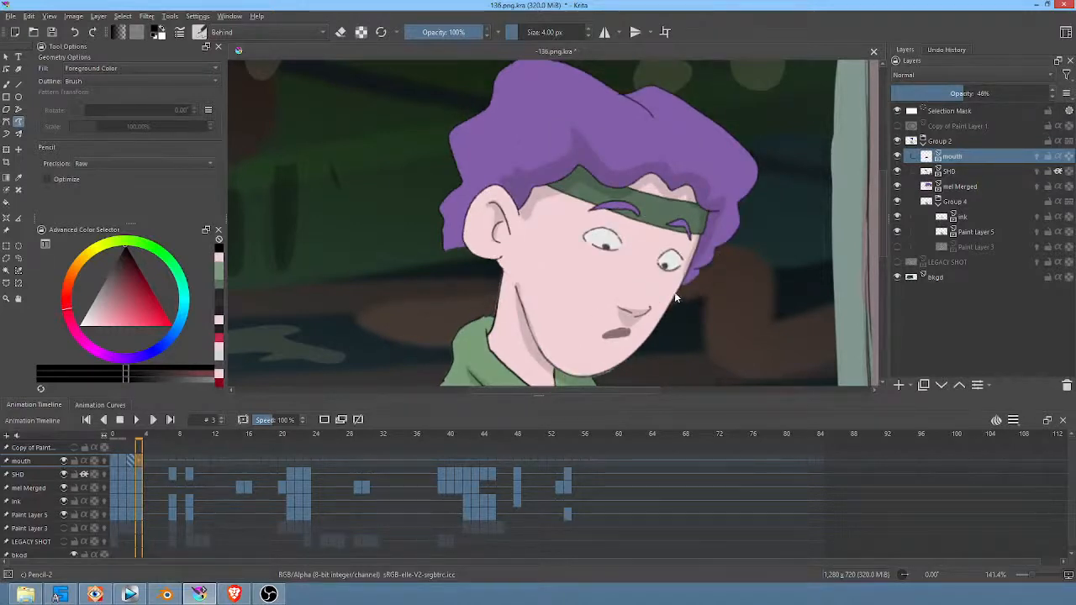
key(ctrl+t)
drag(711, 272, 704, 289)
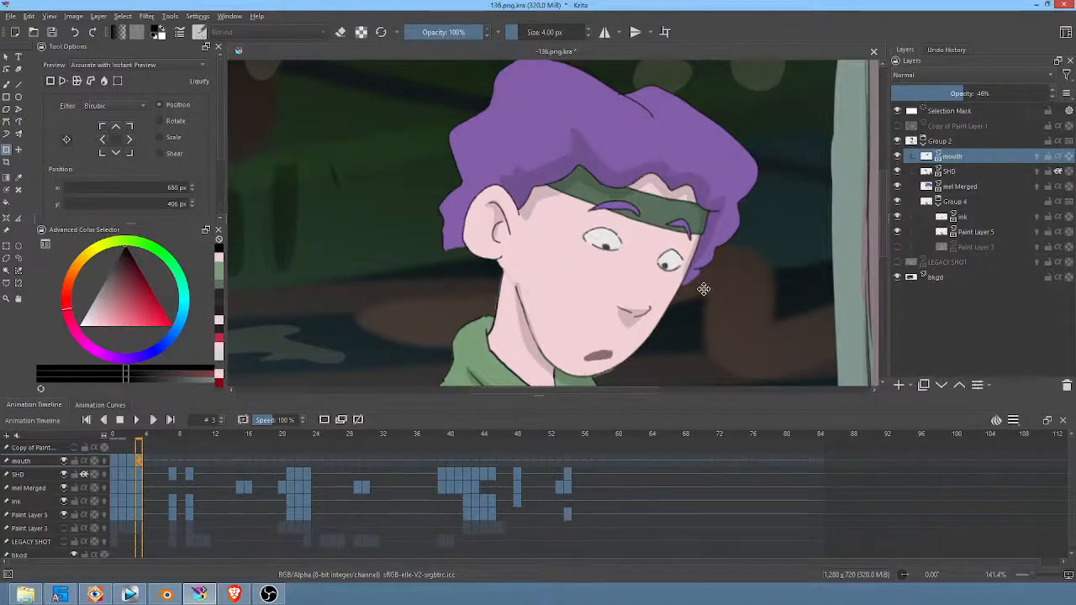
scroll(704, 289, down, 6)
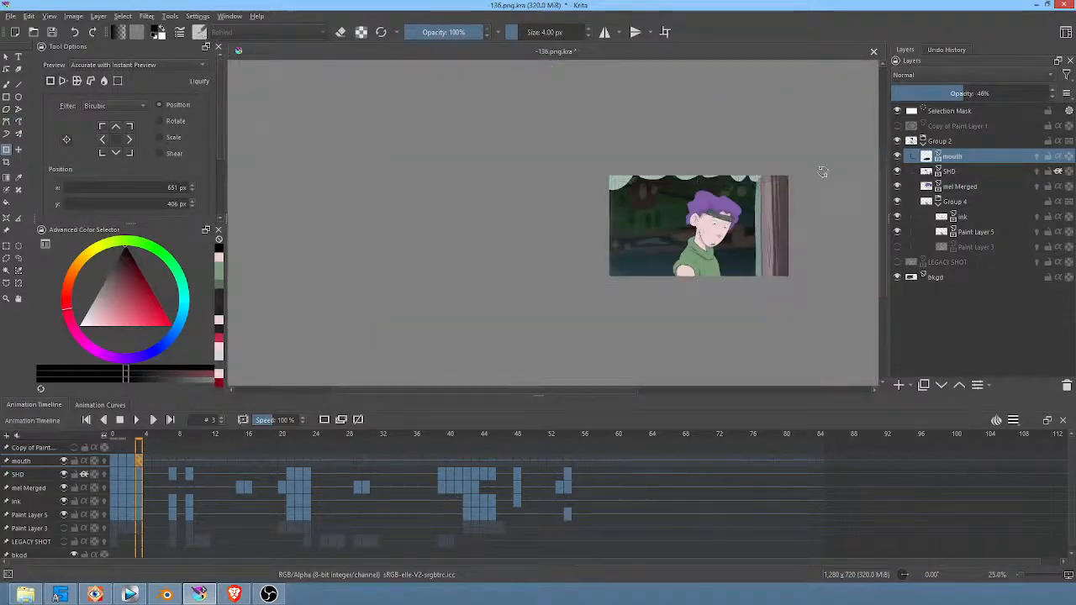
scroll(822, 171, up, 3)
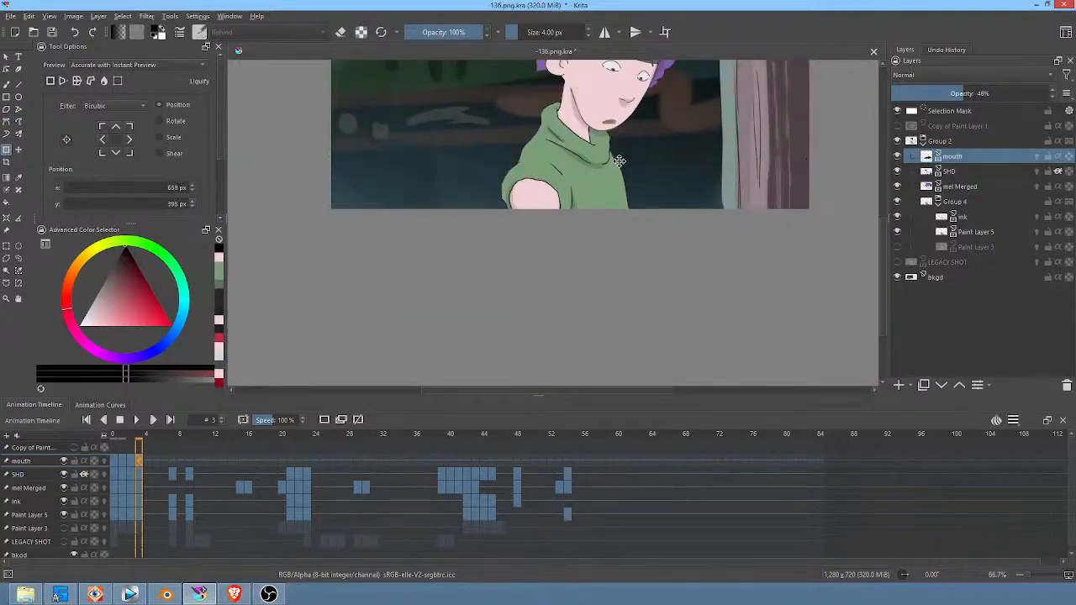
drag(620, 162, 620, 161)
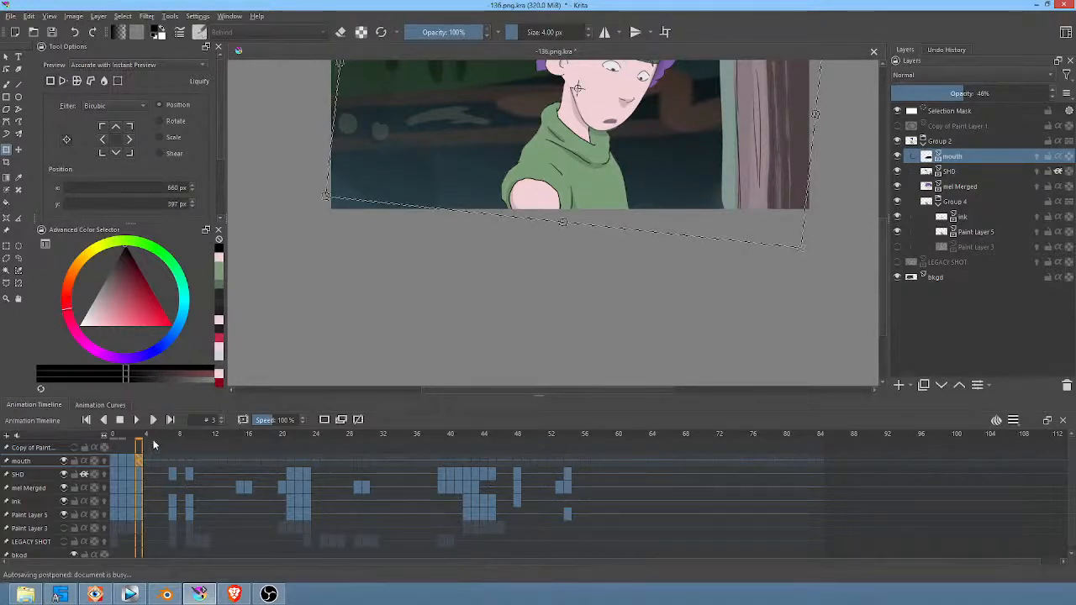
Step: Scrub through the first frames and play the animation from frame 0 to check the mouth's movement
click(125, 445)
drag(125, 446, 150, 446)
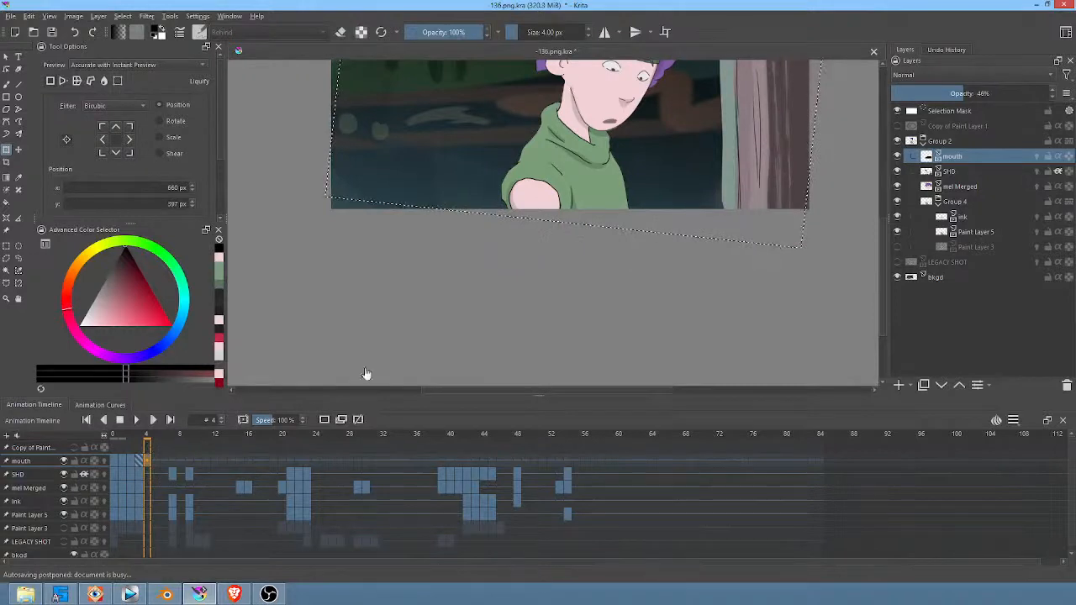
middle_drag(553, 297, 580, 346)
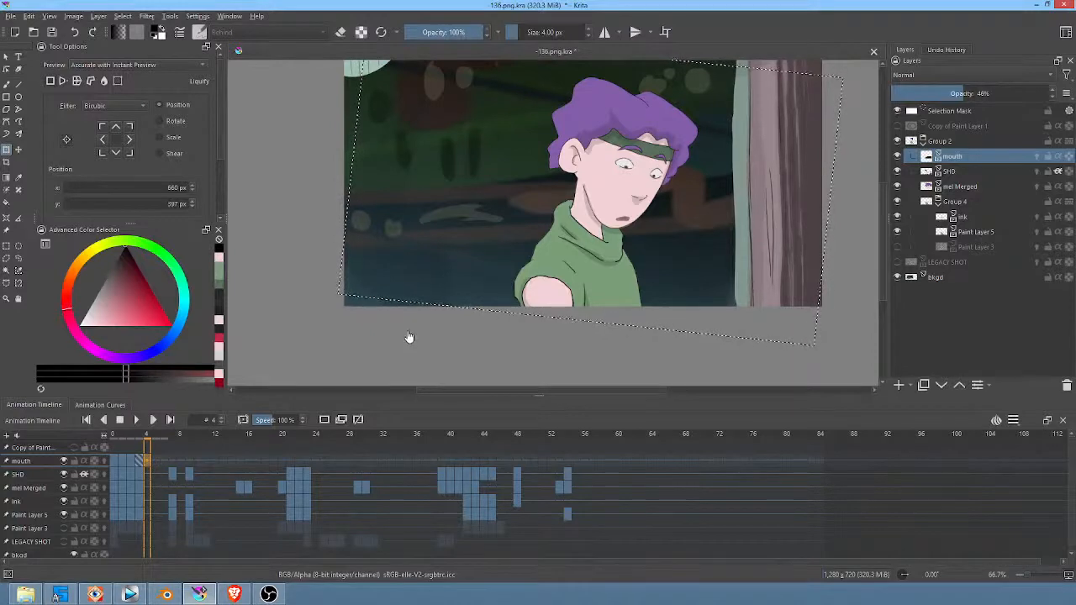
click(114, 447)
key(space)
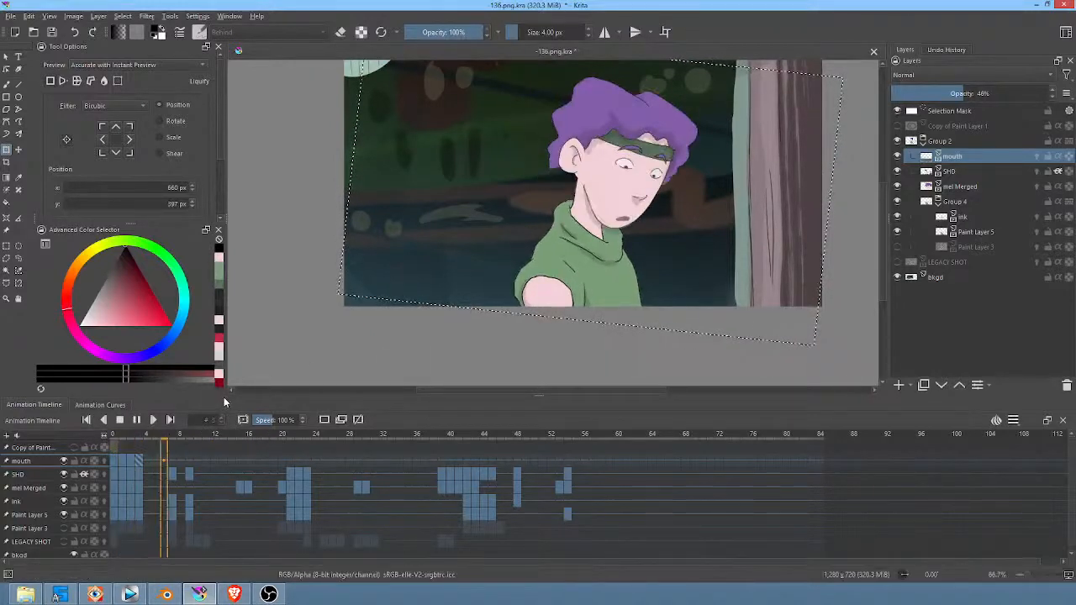
Step: Clear the mouth on frame 4 of the mouth layer and draw a thin, slightly downturned closed mouth line
key(space)
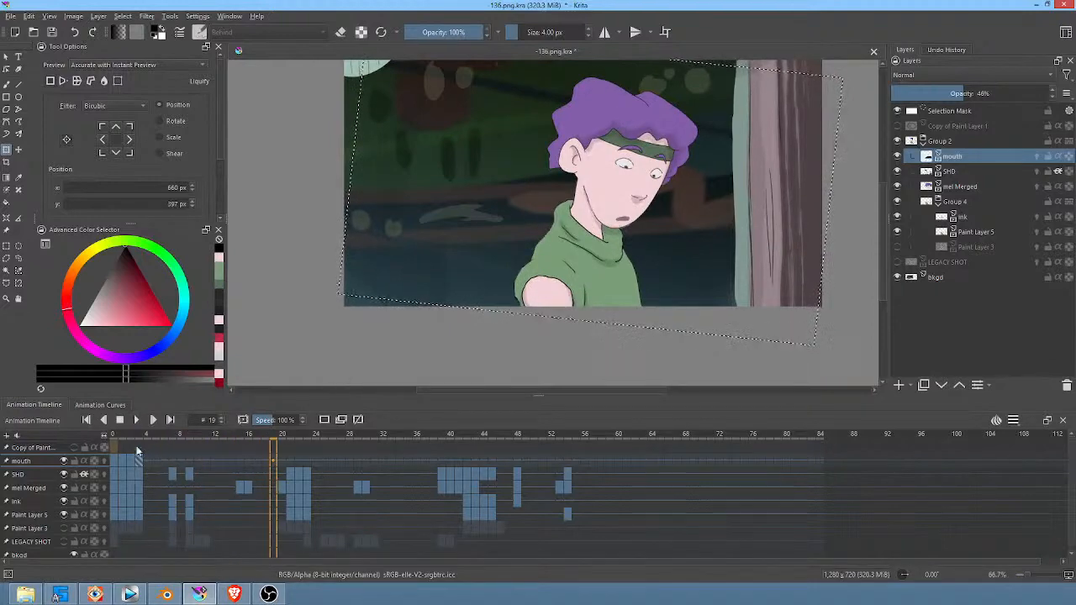
click(151, 463)
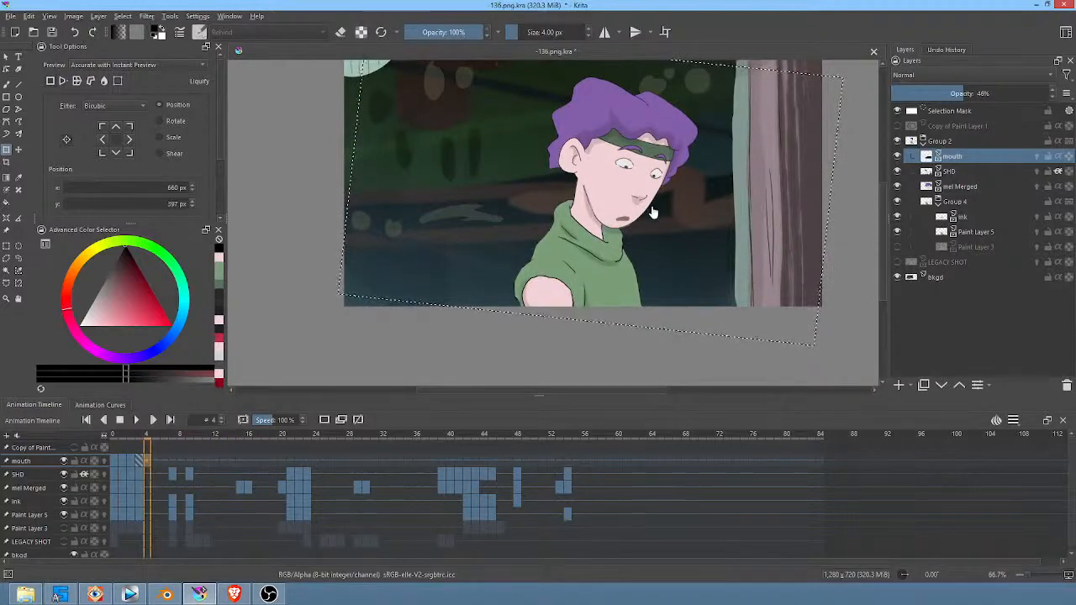
scroll(654, 212, up, 3)
scroll(656, 212, down, 1)
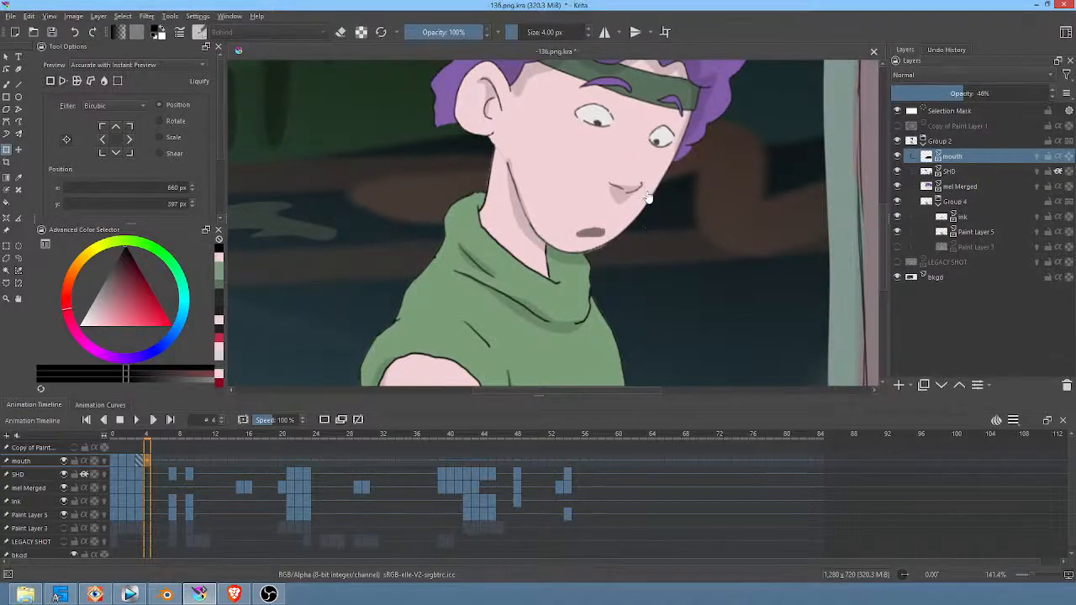
key(b)
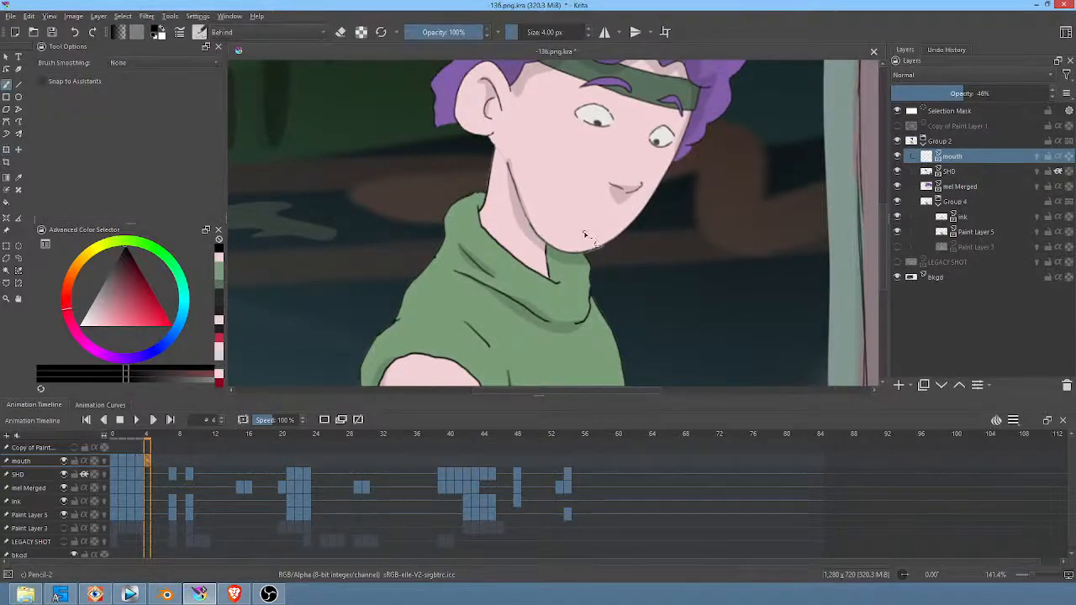
drag(584, 232, 605, 234)
Step: Switch auto-keying to AutoKey Blank and draw a filled open mouth with the freehand path tool on frame 5
click(157, 459)
key(n)
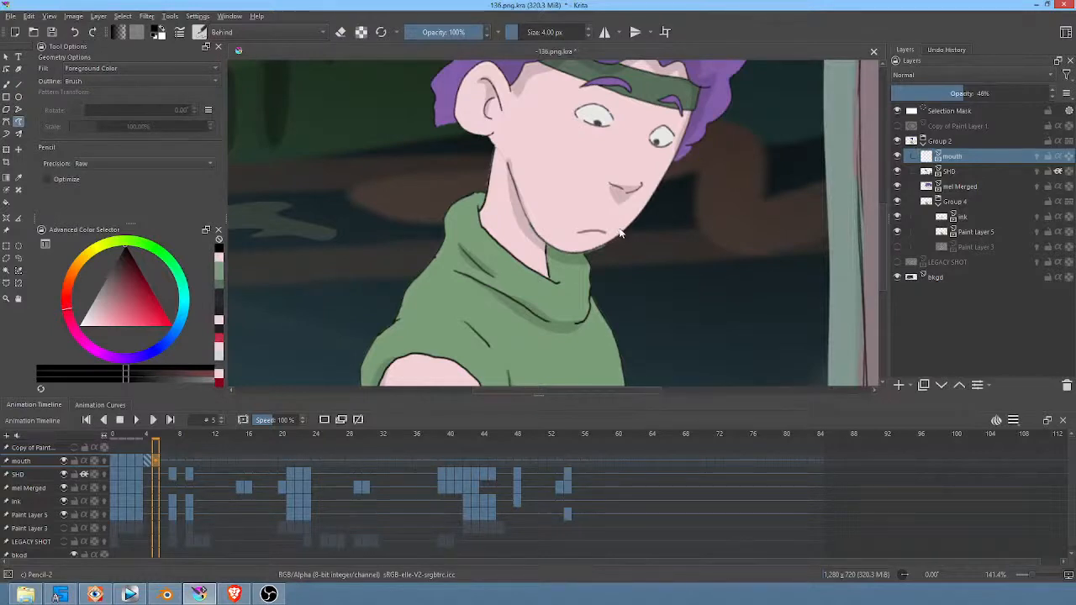
click(1016, 420)
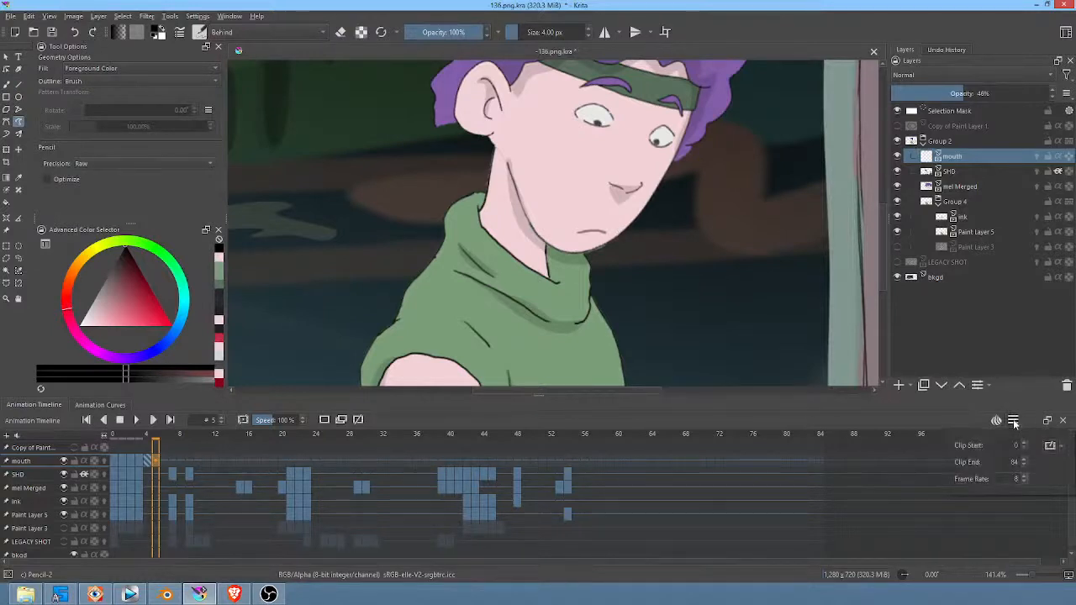
click(1061, 446)
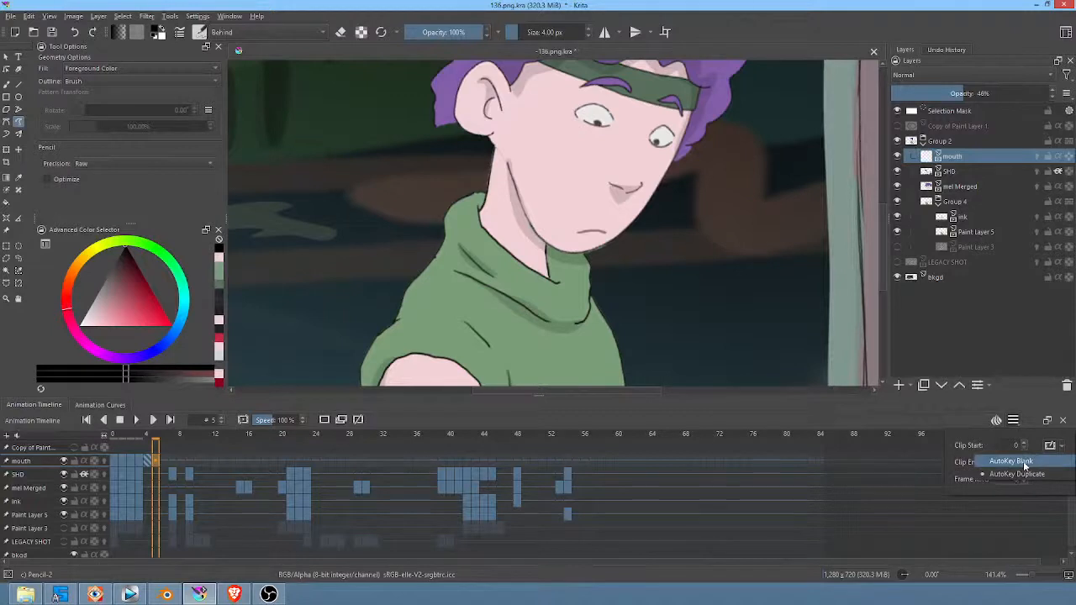
click(1030, 462)
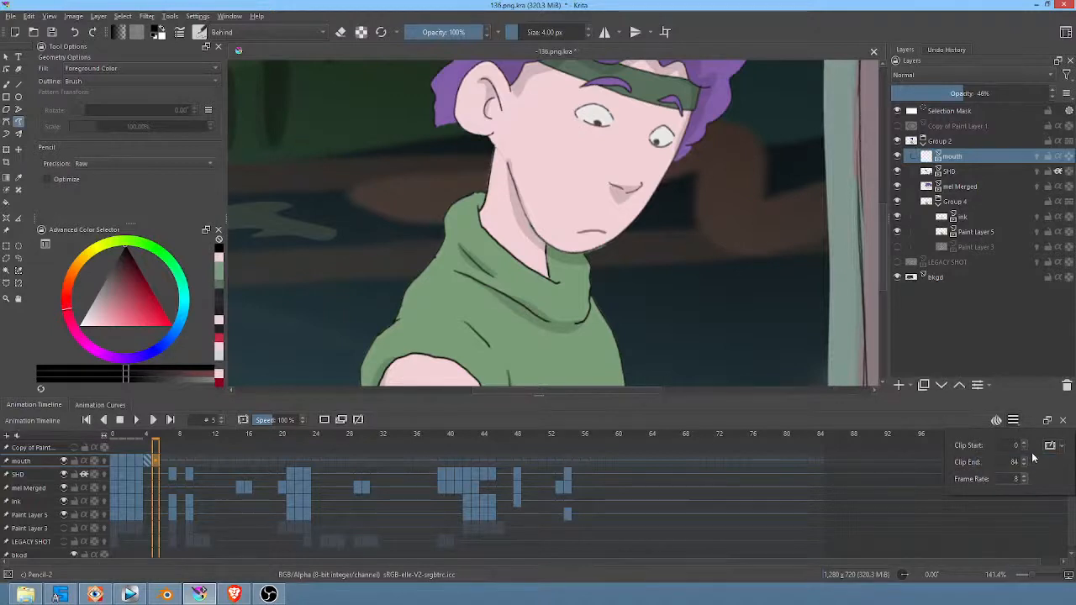
click(612, 230)
mouse_move(578, 225)
mouse_down()
mouse_move(576, 236)
mouse_move(606, 232)
mouse_up()
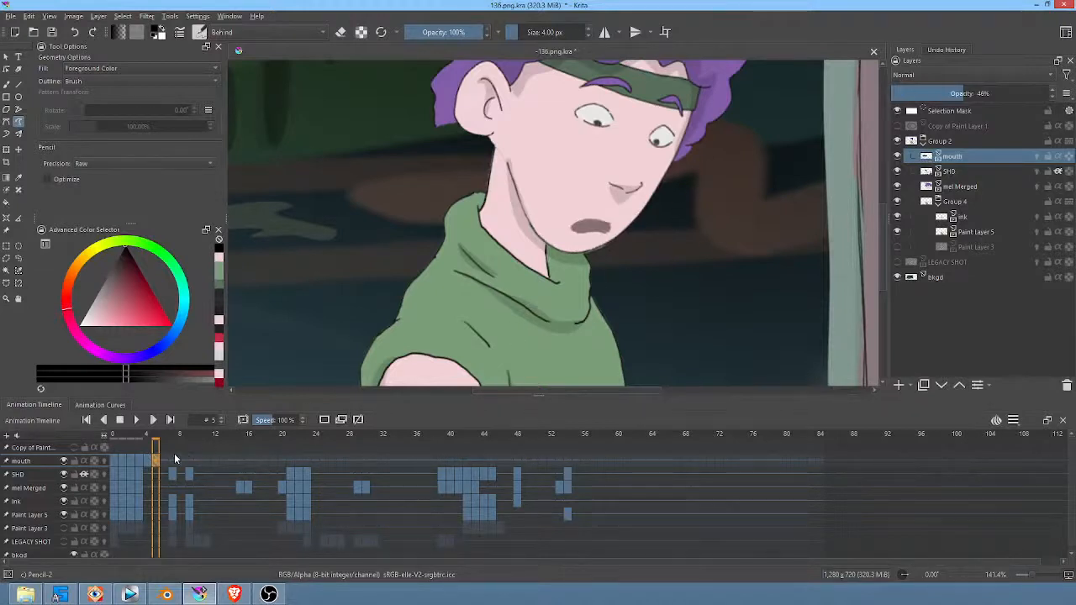
Step: Draw a larger filled open mouth on frame 7 of the mouth layer and key the shape on frame 9
click(173, 461)
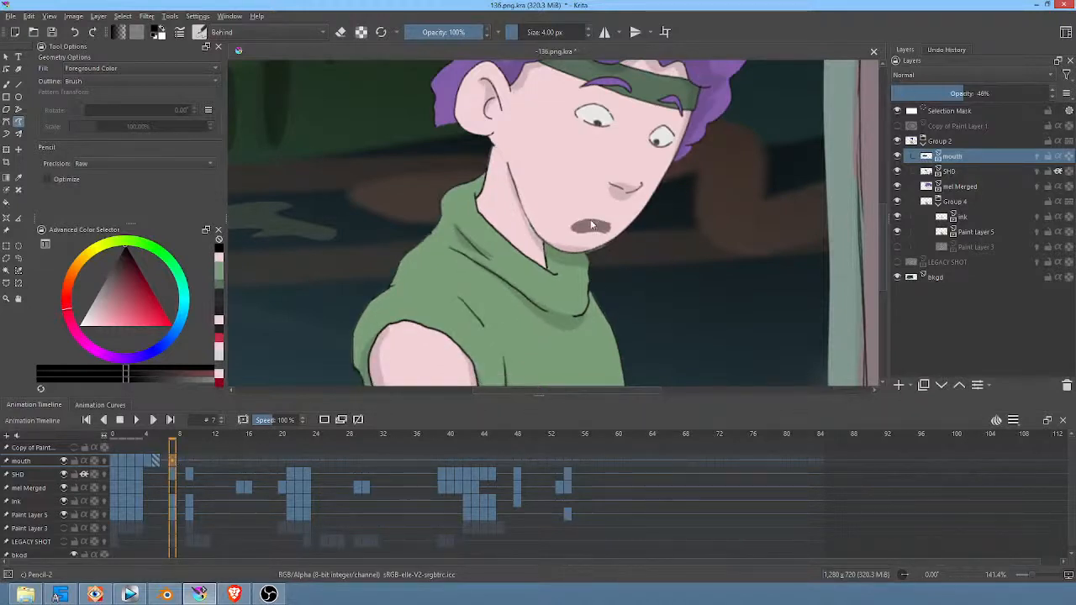
mouse_move(578, 221)
mouse_down()
mouse_move(570, 233)
mouse_move(613, 222)
mouse_up()
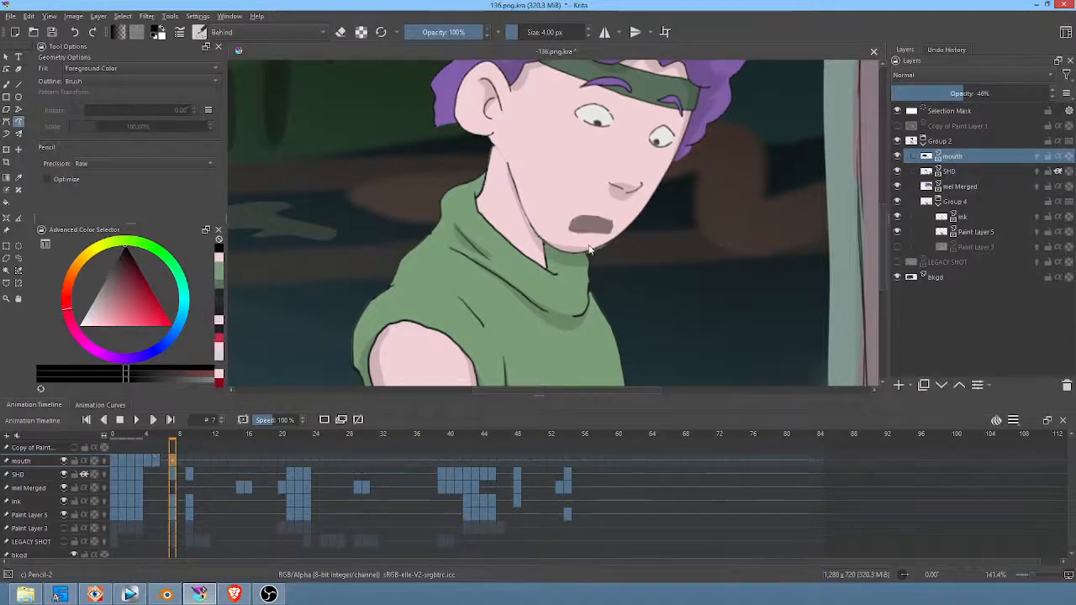
click(188, 460)
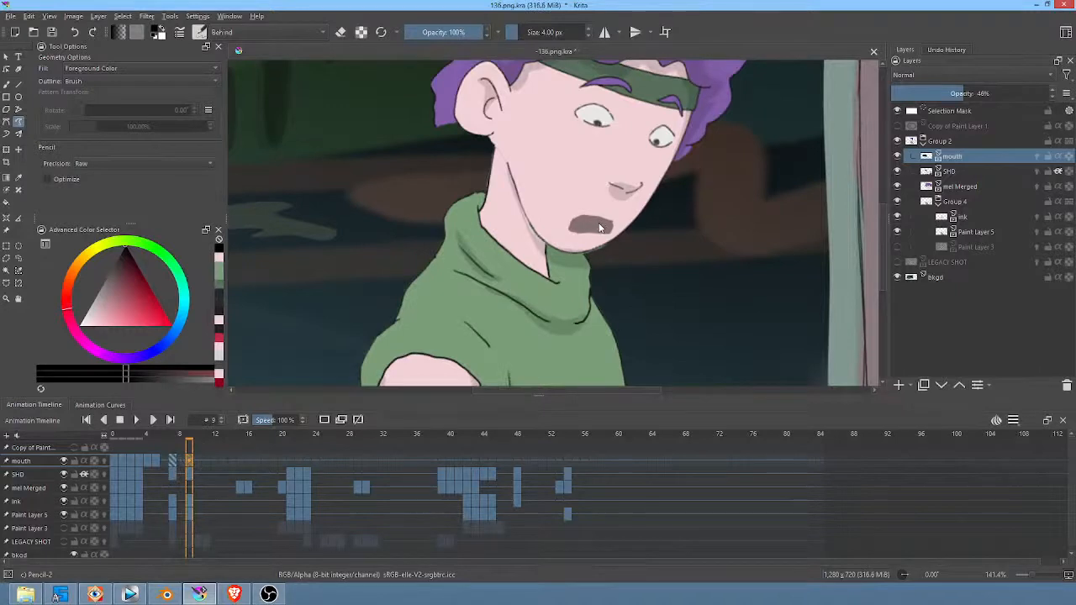
key(b)
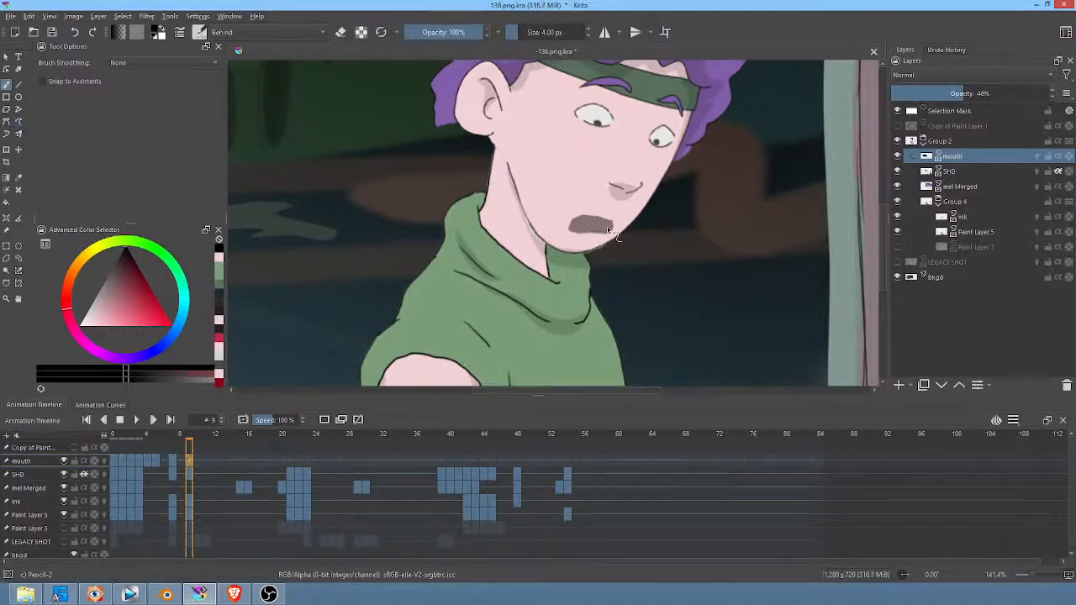
Step: Set the brush blending mode to Normal and try a mouth stroke on frame 11
click(197, 459)
ctrl+drag(190, 460, 207, 459)
drag(585, 232, 614, 234)
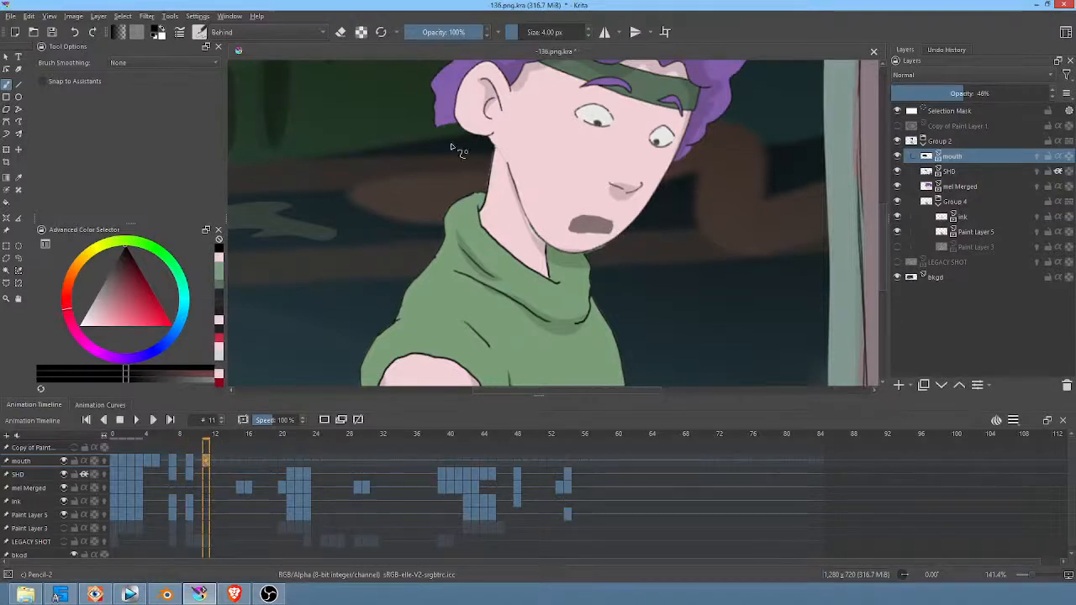
click(246, 32)
click(248, 104)
drag(560, 203, 590, 199)
key(ctrl+z)
Step: Switch auto-keying to AutoKey Duplicate, then clear the mouth on frame 11 and draw a small downturned closed mouth line
click(1013, 420)
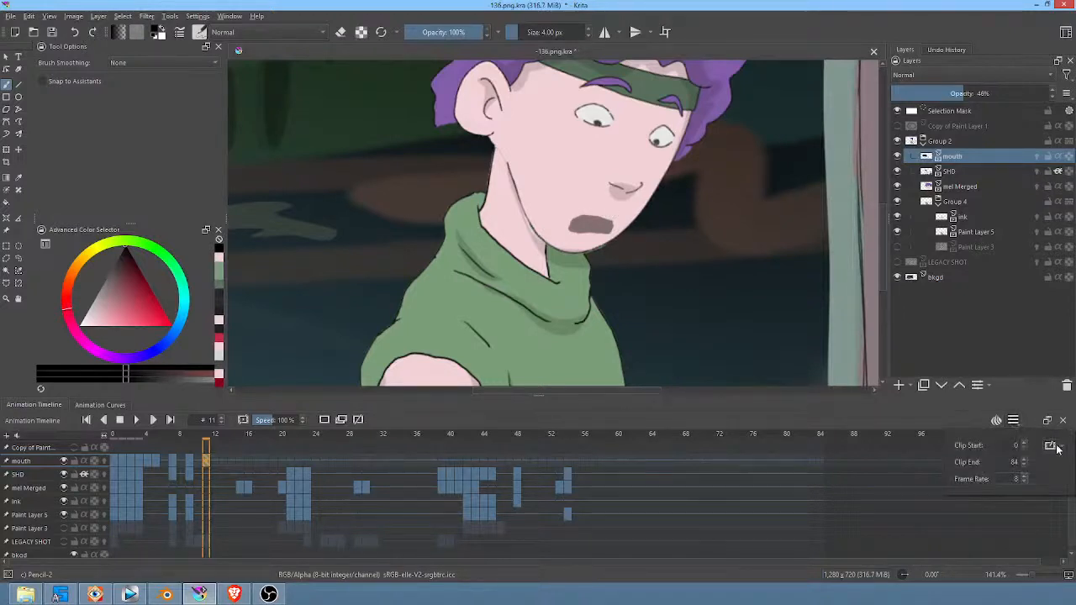
click(1059, 447)
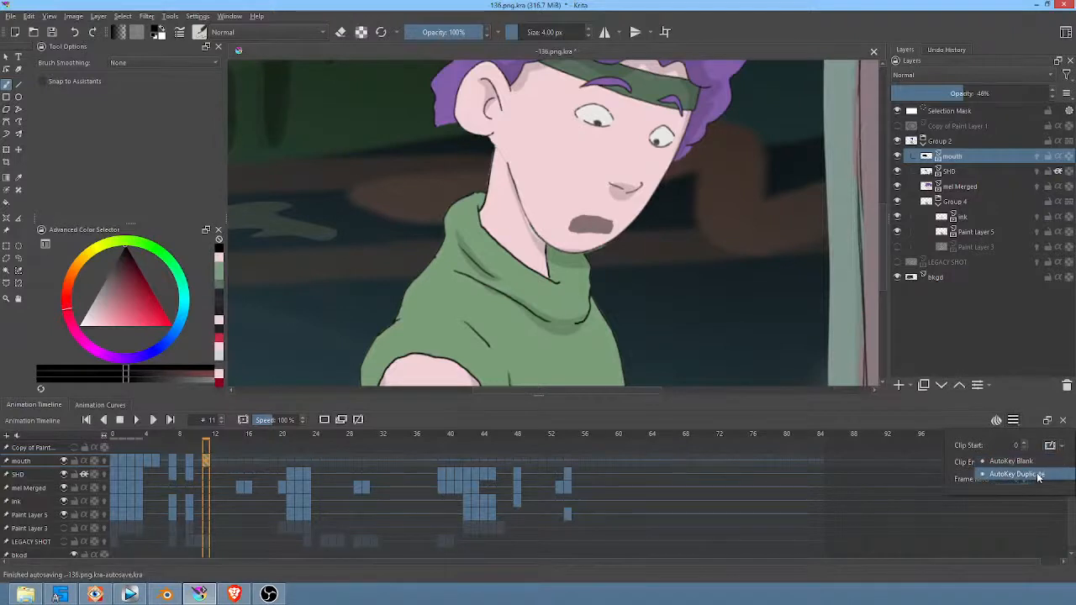
click(1039, 477)
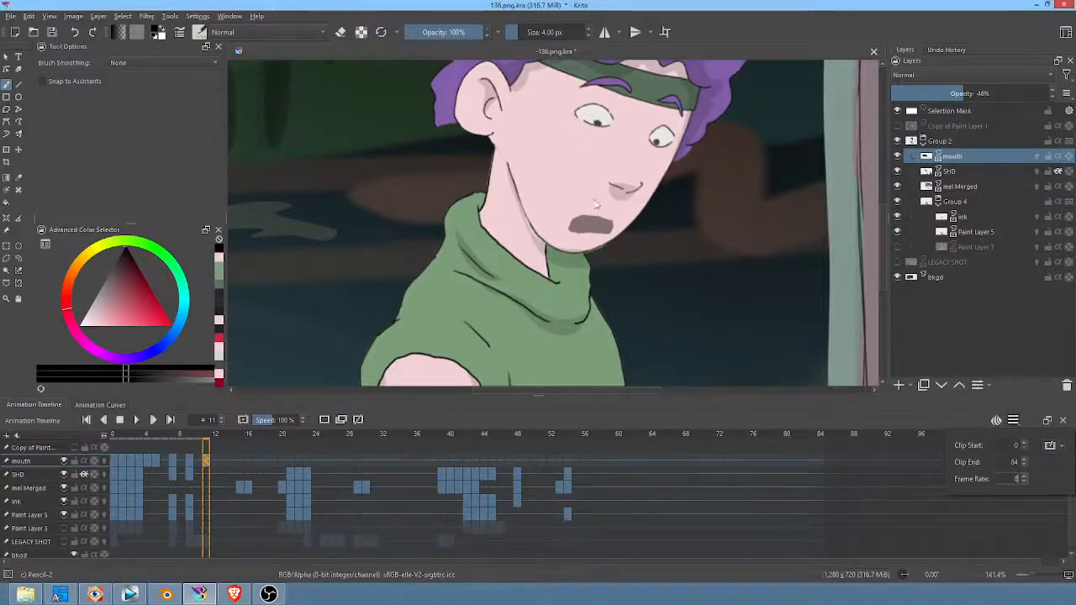
middle_drag(618, 221, 619, 239)
key(Delete)
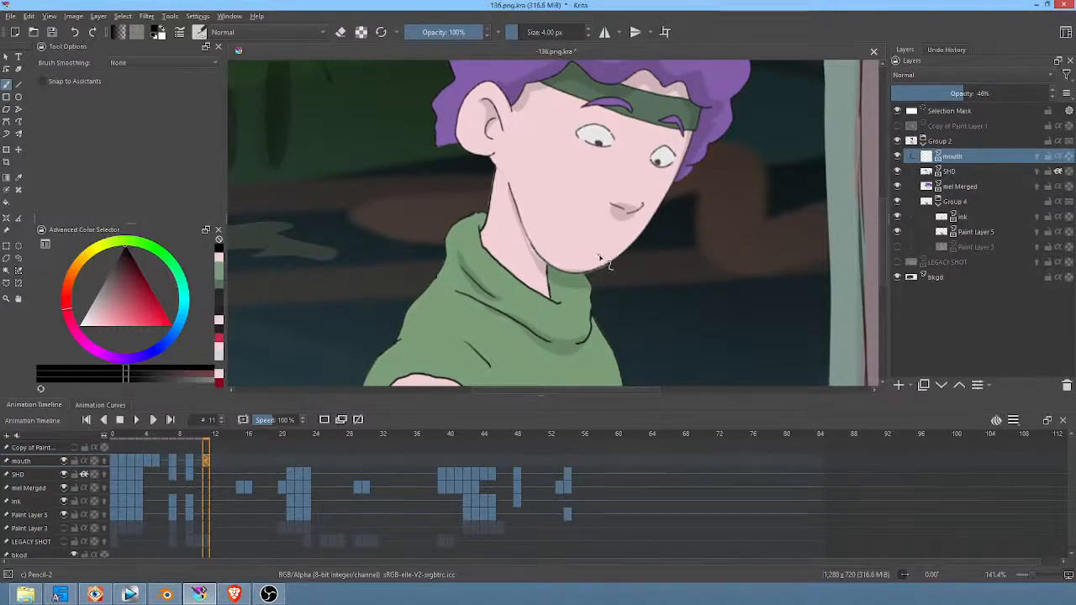
drag(570, 251, 598, 255)
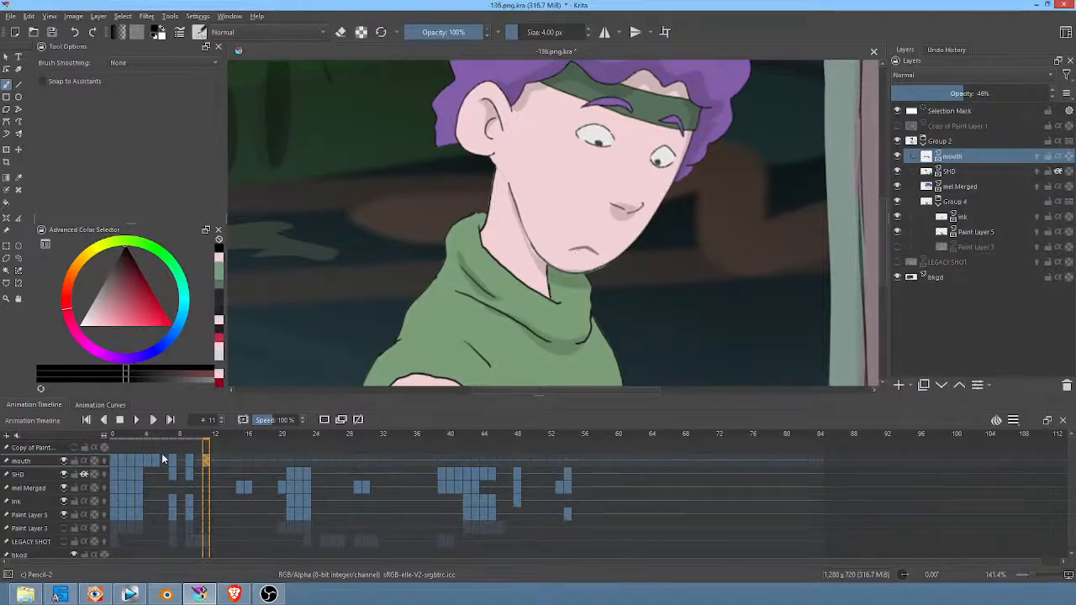
Step: Play the animation from frame 0 and again from around frame 11 to check the mouth's timing
click(116, 458)
key(space)
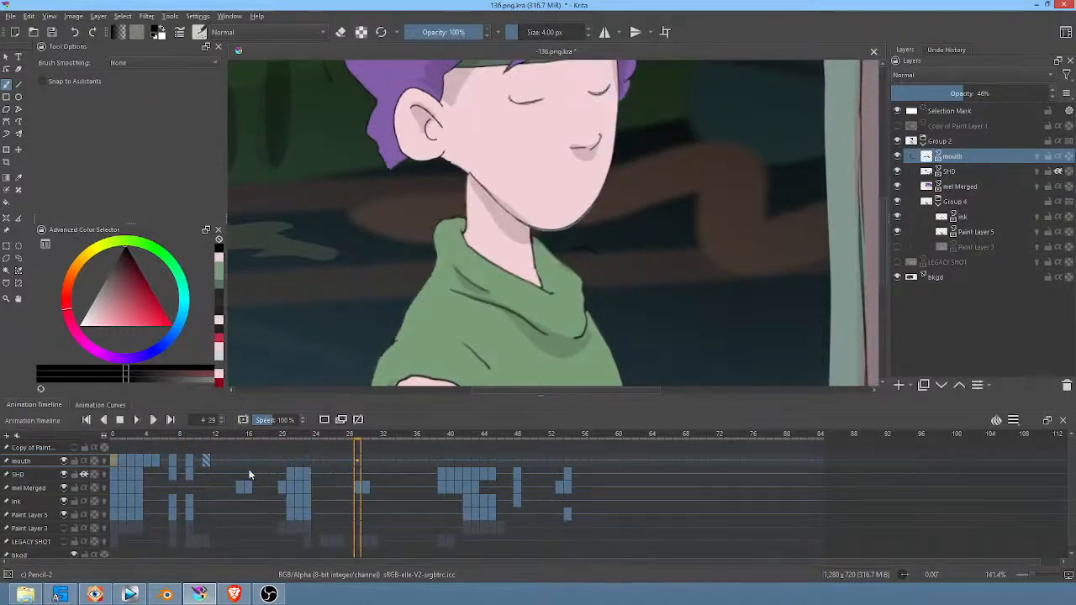
key(space)
click(202, 461)
key(space)
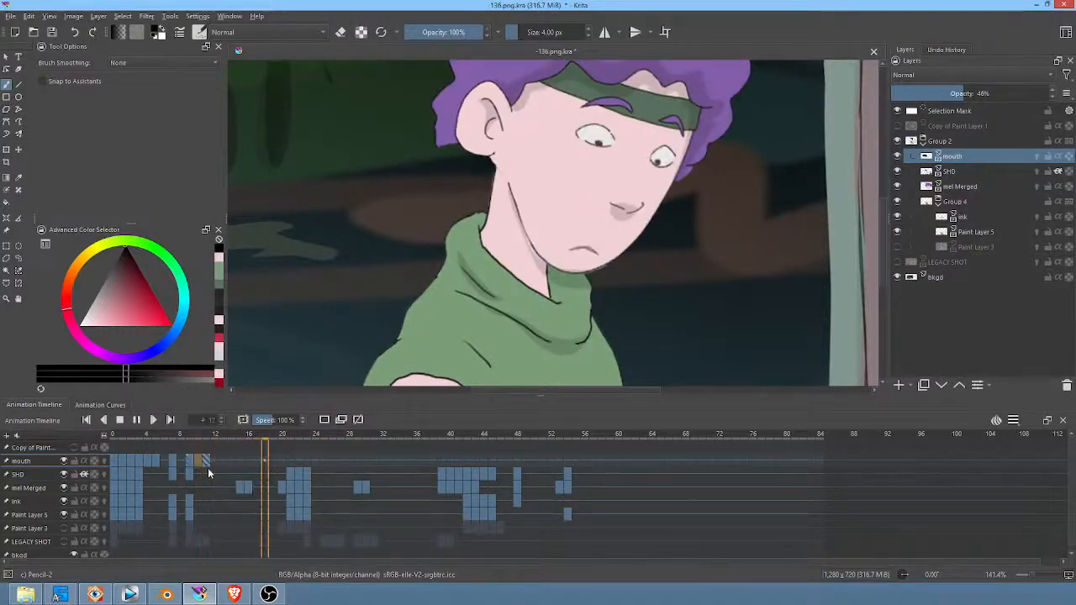
Step: Draw a narrow filled open mouth over the closed line on frame 19 with the freehand path tool
click(275, 461)
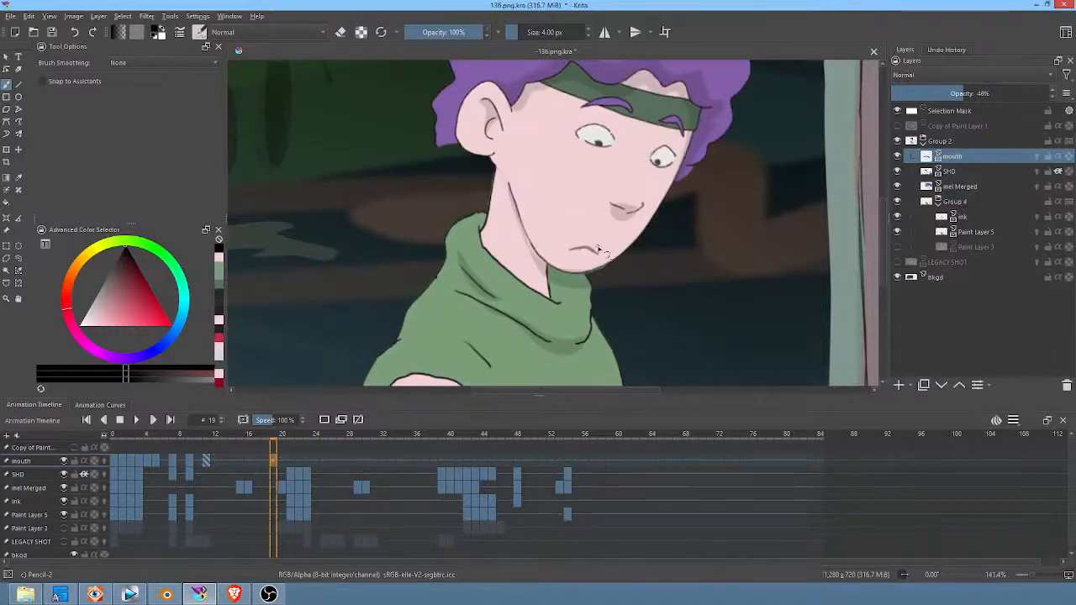
key(p)
mouse_move(601, 255)
mouse_down()
mouse_move(572, 246)
mouse_move(567, 255)
mouse_move(598, 254)
mouse_up()
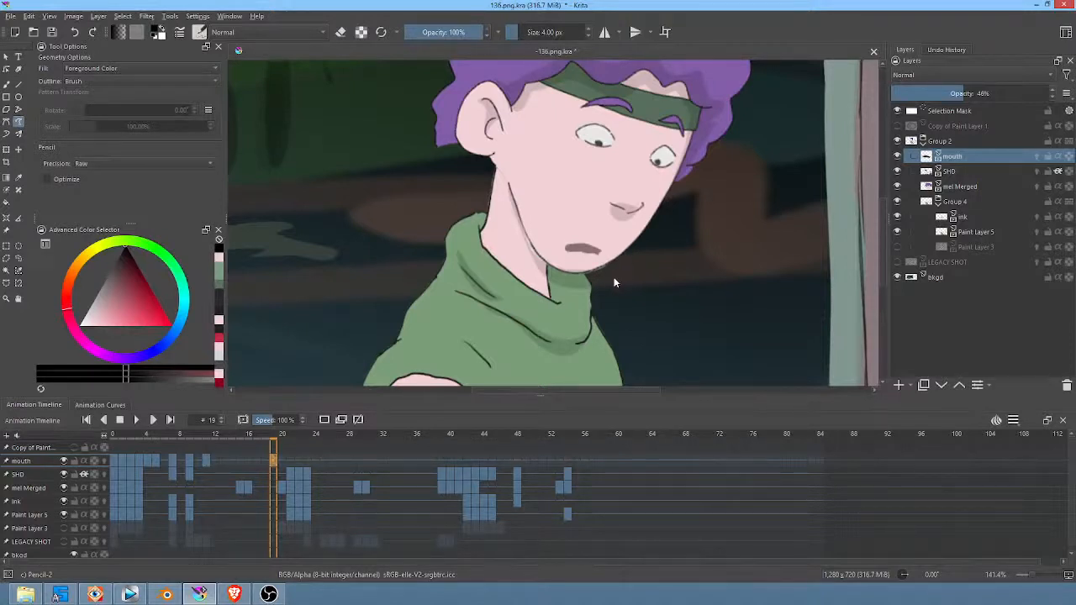
Step: Clear the mouth on frame 21 and draw a filled open mouth that fits the raised face with closed eyes
key(period)
key(period)
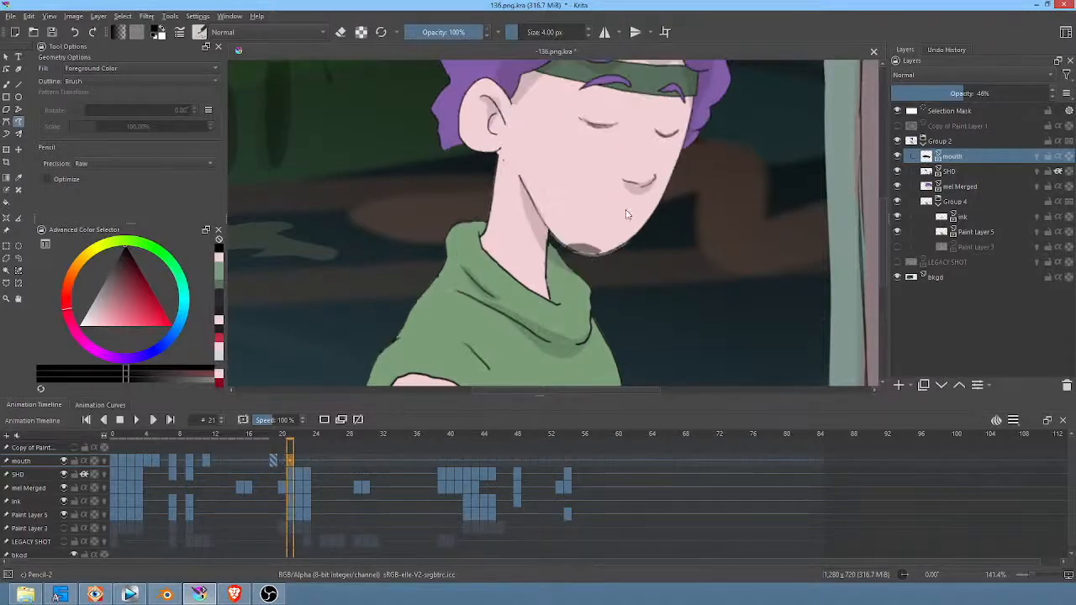
key(Delete)
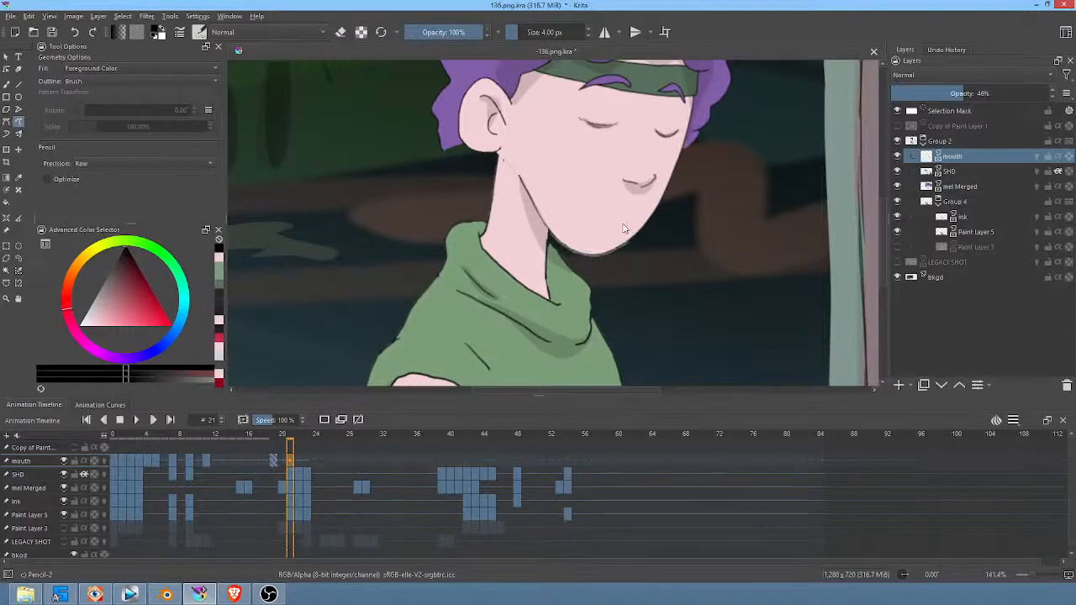
mouse_move(624, 227)
mouse_down()
mouse_move(598, 219)
mouse_move(597, 241)
mouse_move(625, 223)
mouse_up()
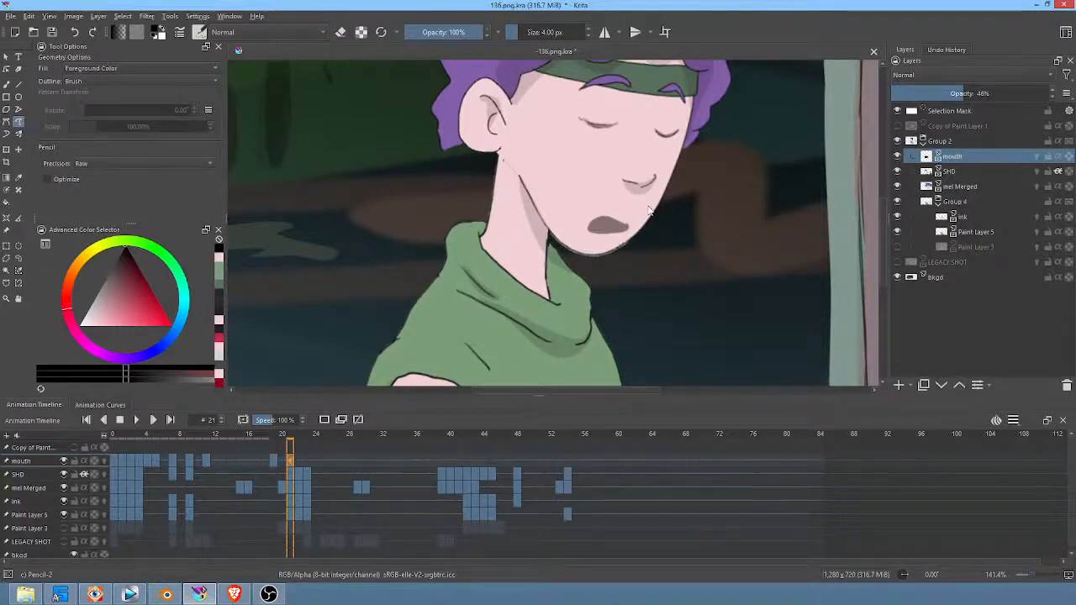
scroll(648, 210, down, 5)
scroll(657, 211, up, 2)
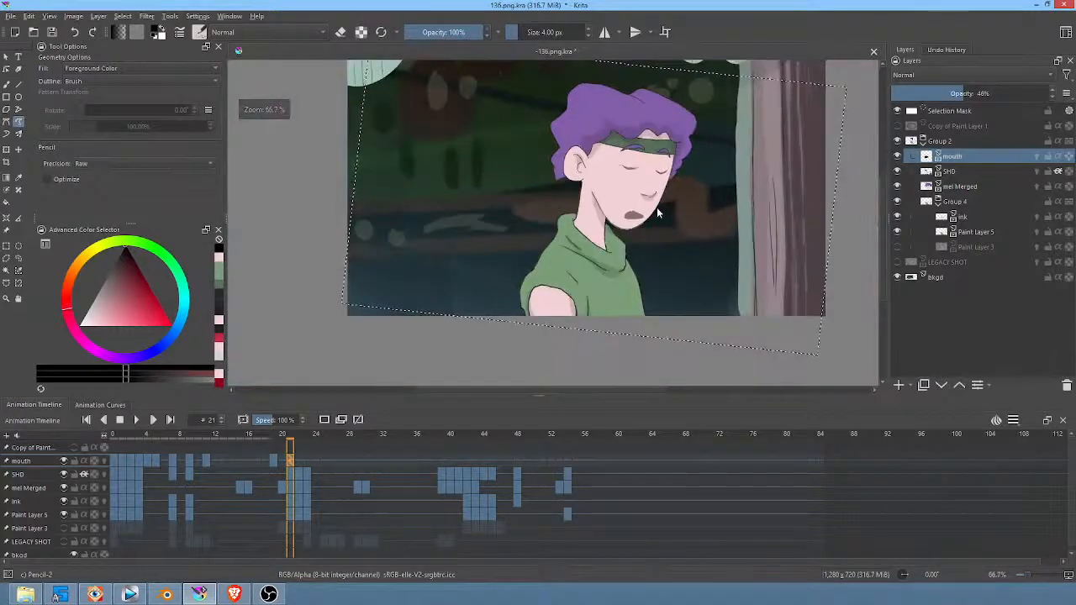
Step: Move and rotate the open mouth on frame 22 to follow the turning head, at about 636, 378 px
key(Right)
key(Right)
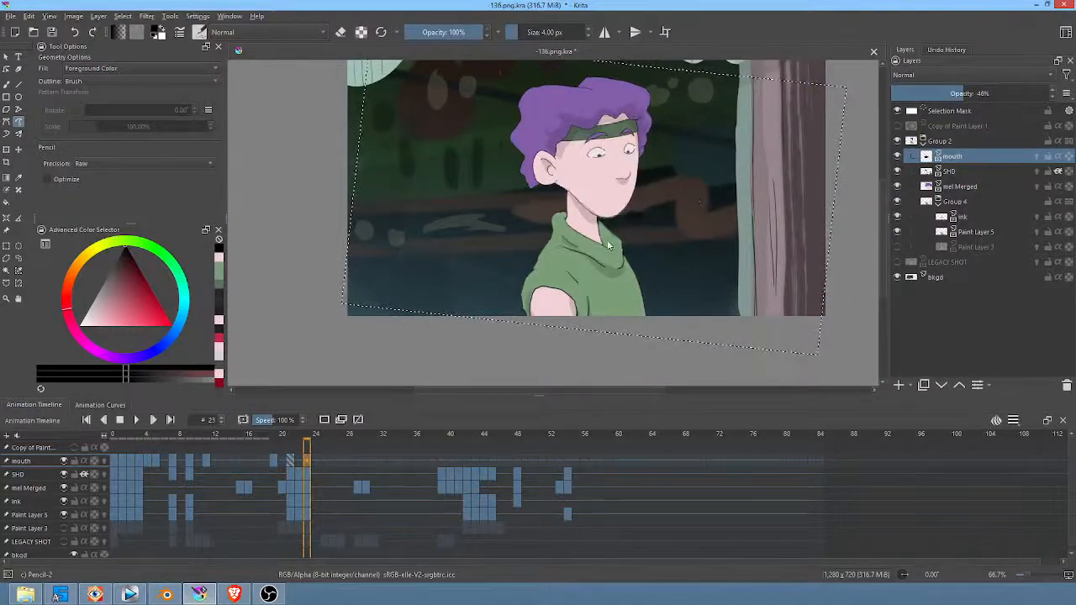
key(Left)
key(Left)
key(Right)
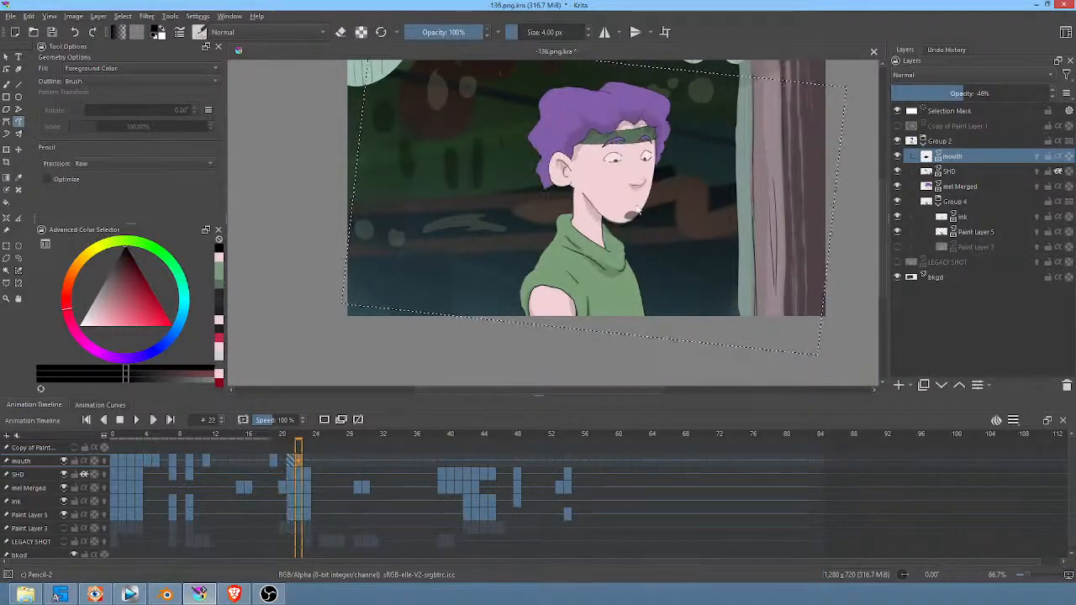
key(ctrl+t)
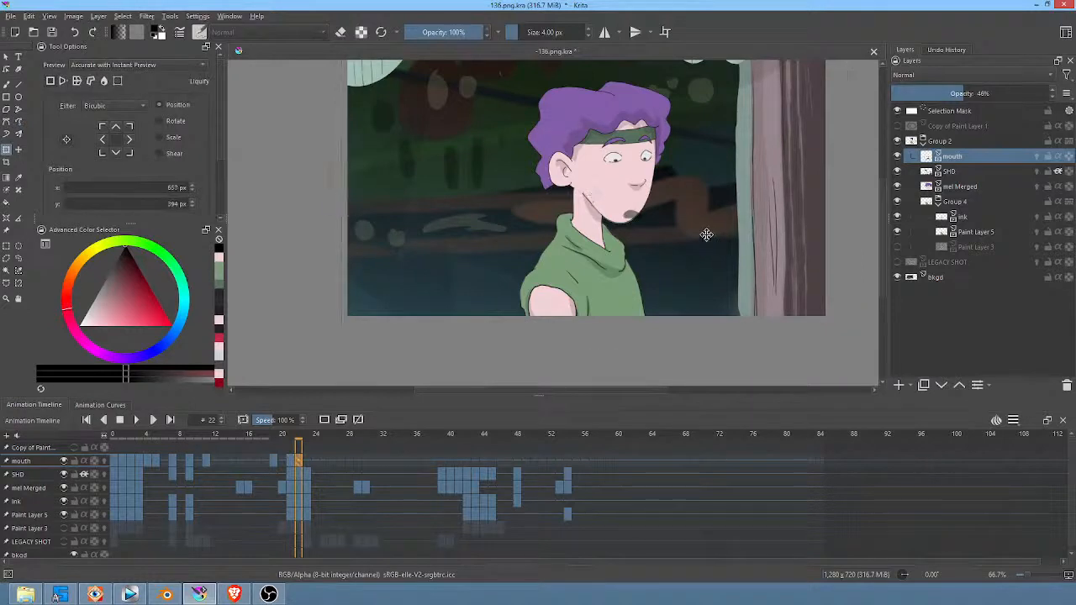
middle_drag(749, 224, 693, 260)
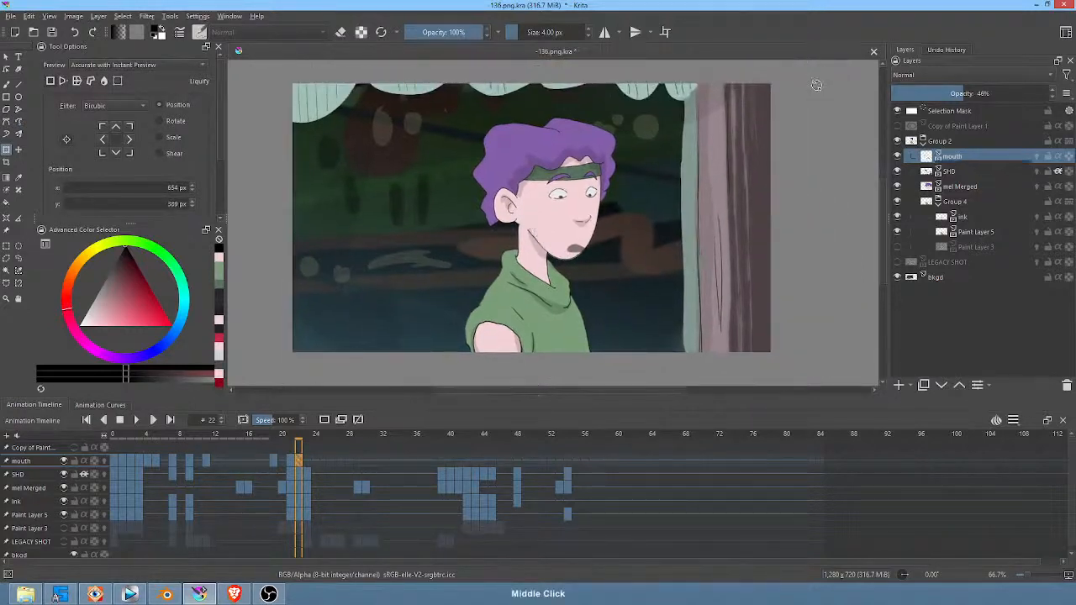
drag(816, 83, 790, 104)
drag(647, 239, 639, 234)
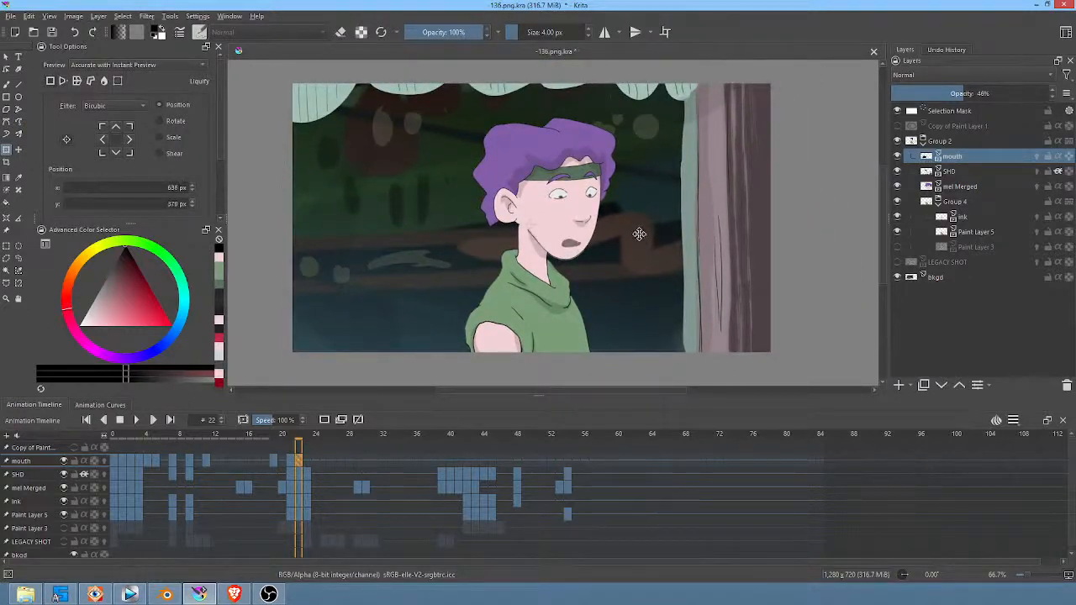
Step: Move the open mouth on frame 23 onto the turned face, at about 603, 360 px
click(308, 459)
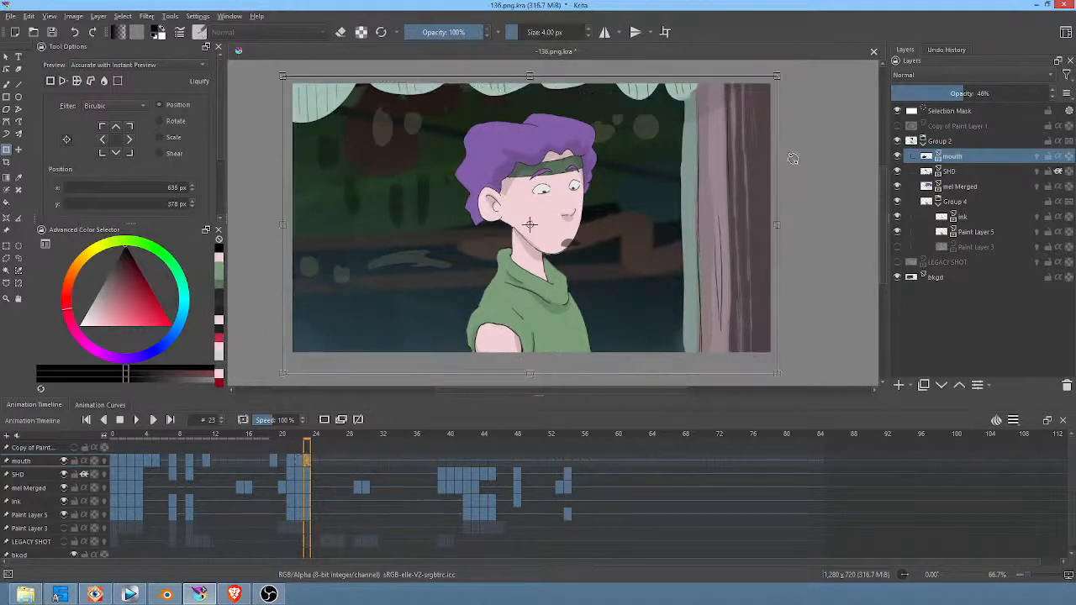
drag(676, 239, 666, 230)
mouse_move(562, 271)
ctrl+middle_down()
mouse_move(652, 185)
mouse_move(687, 203)
ctrl+middle_up()
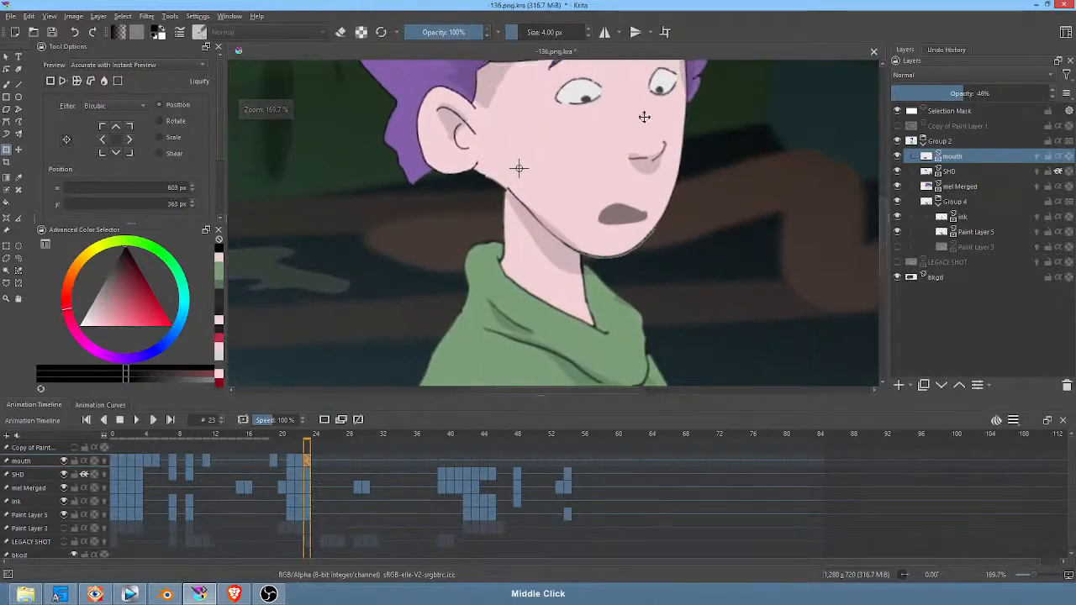
Step: Draw a larger filled open mouth on frame 23, and replace the mouth on frame 25 with a thin, downturned closed line
key(p)
mouse_move(650, 217)
mouse_down()
mouse_move(607, 202)
mouse_move(591, 224)
mouse_move(648, 216)
mouse_up()
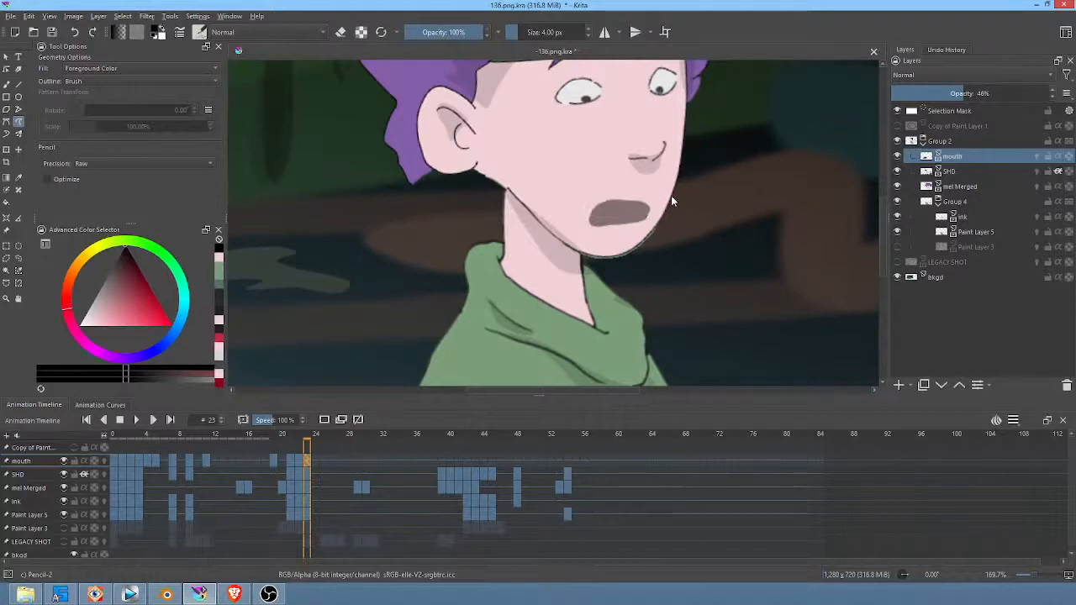
click(322, 460)
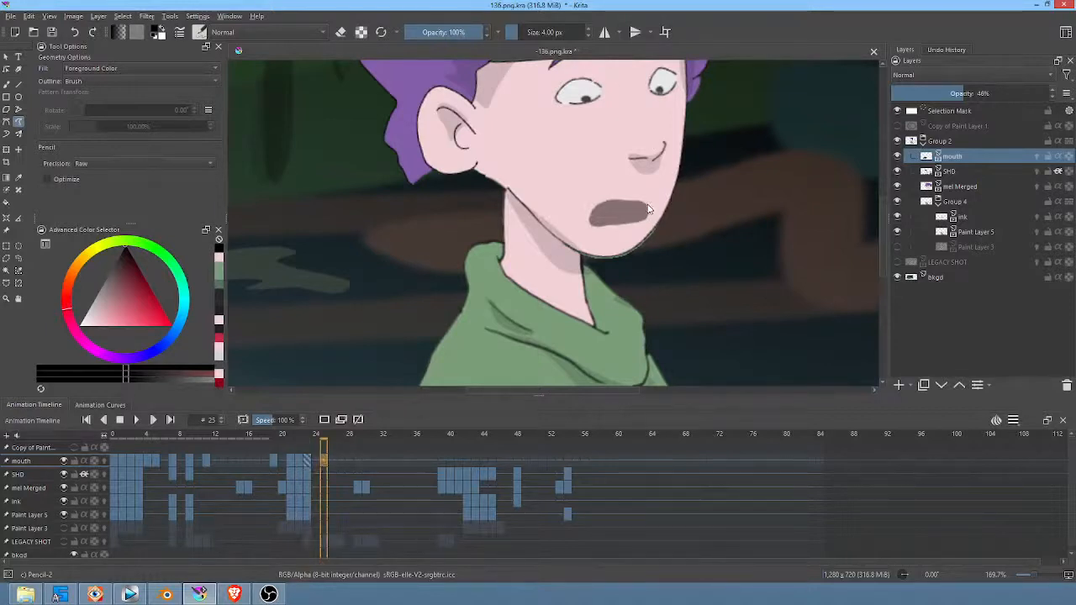
key(Delete)
key(b)
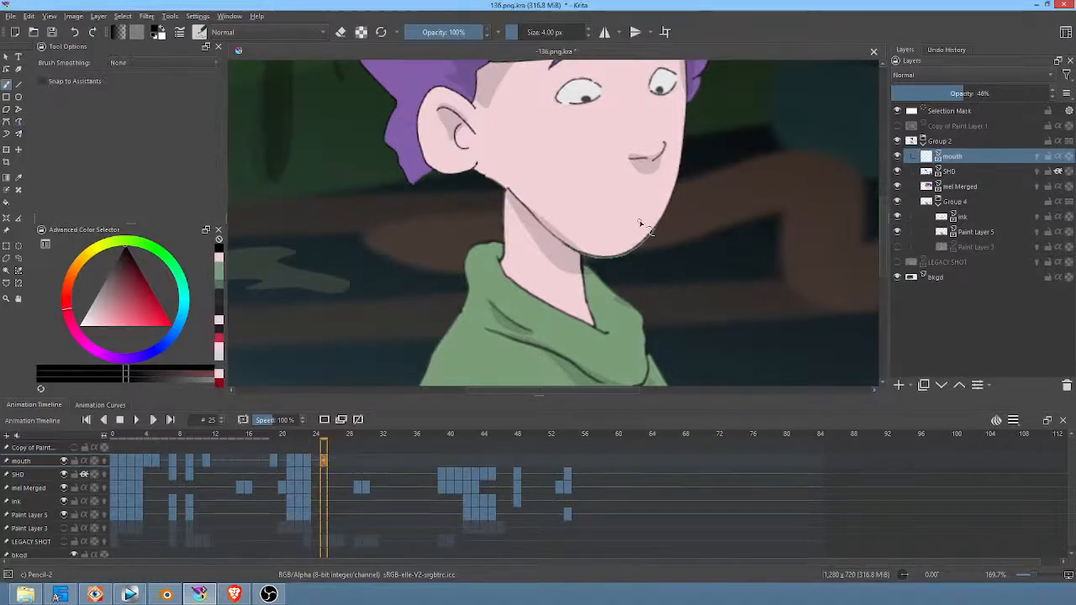
drag(639, 221, 601, 228)
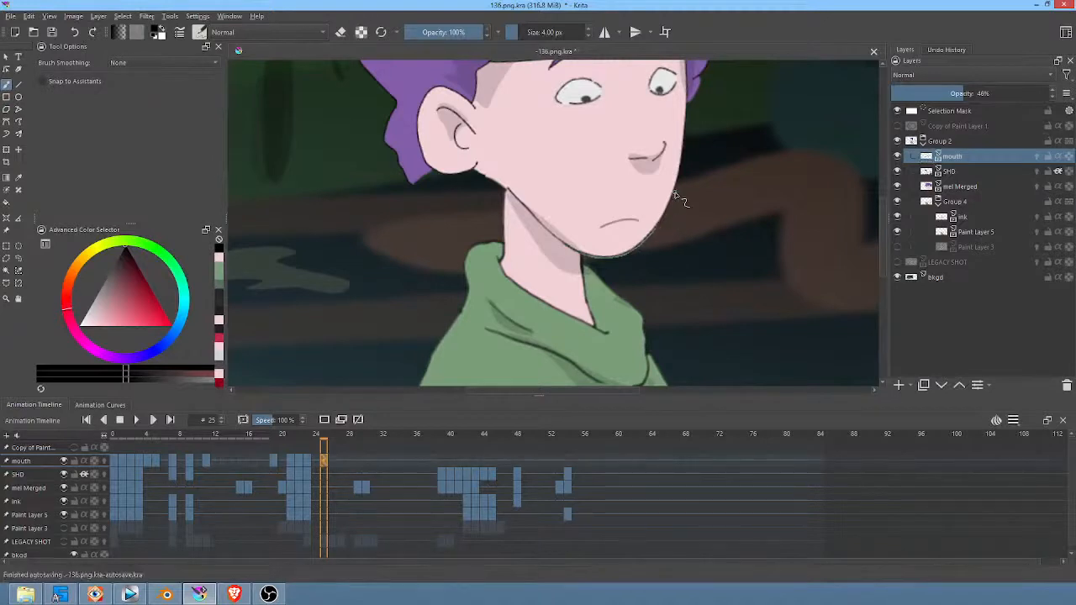
Step: Draw a narrow filled mouth over the closed line on frame 34 with the freehand path tool
drag(336, 439, 401, 439)
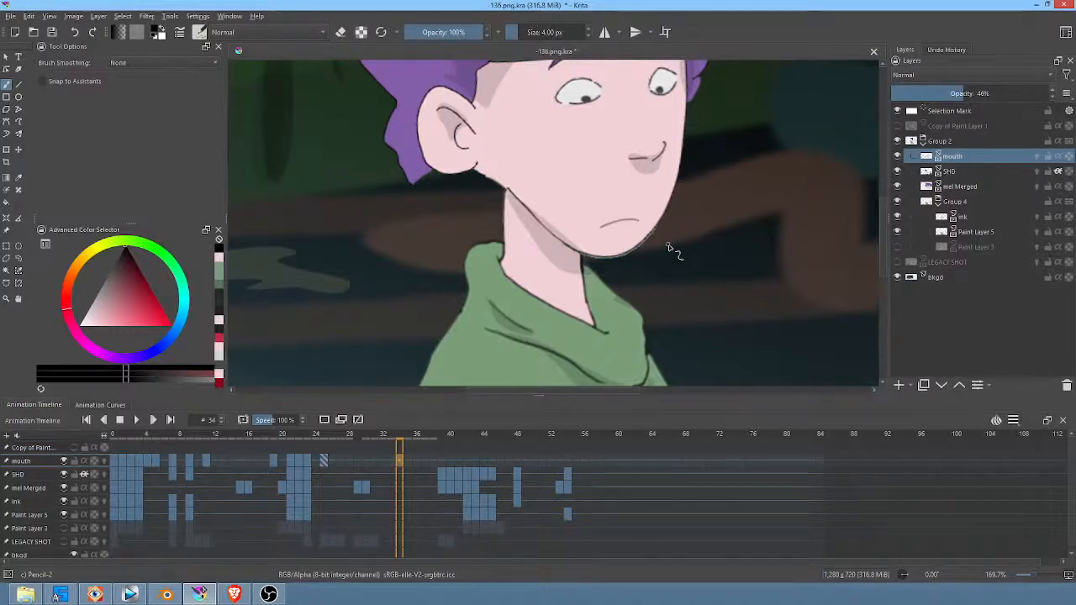
middle_drag(692, 246, 744, 241)
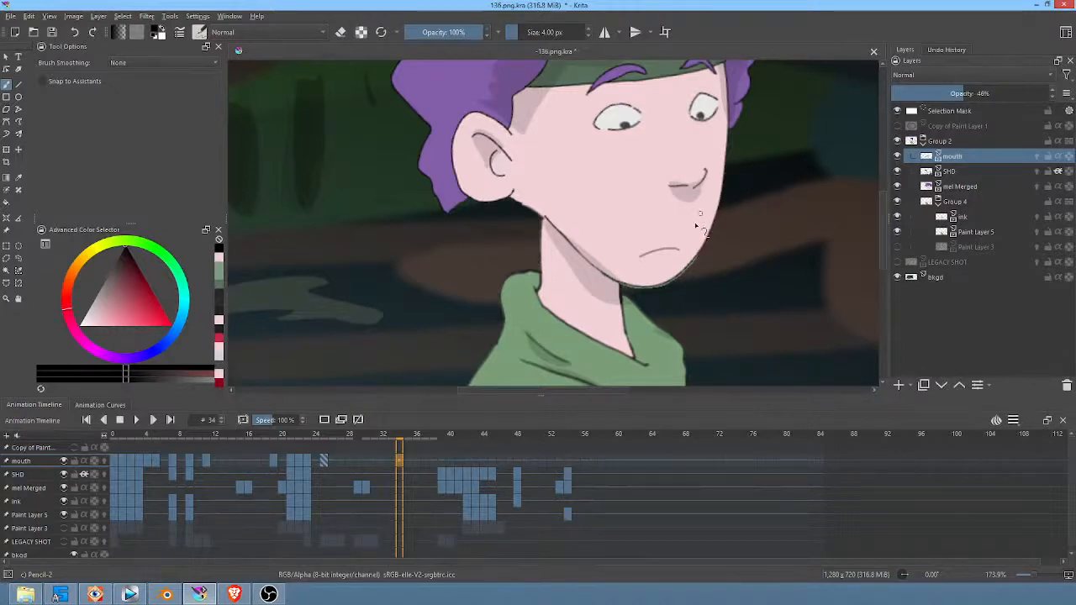
key(m)
key(m)
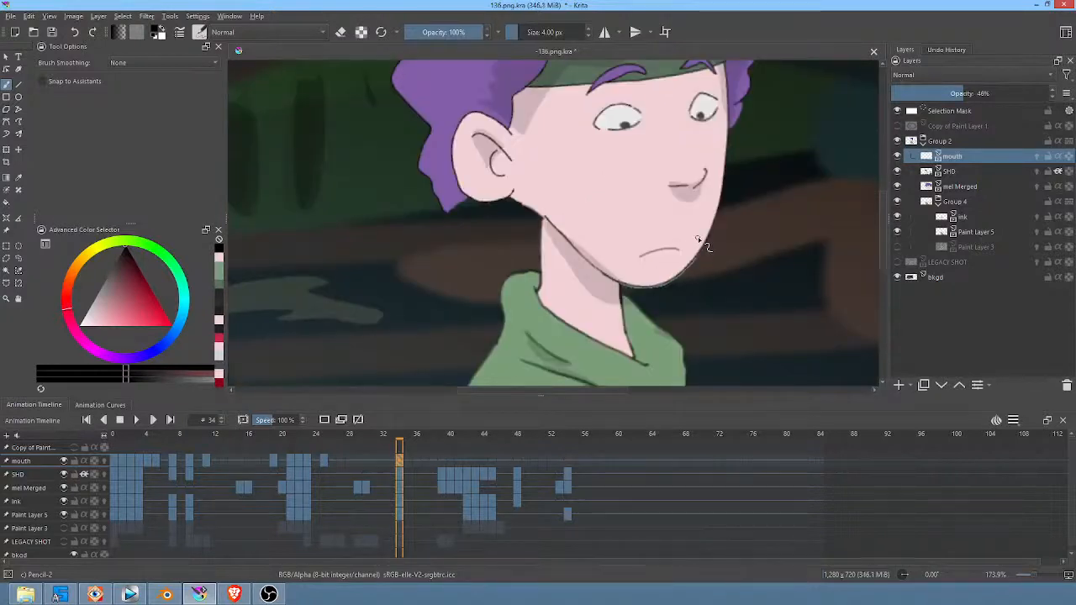
key(p)
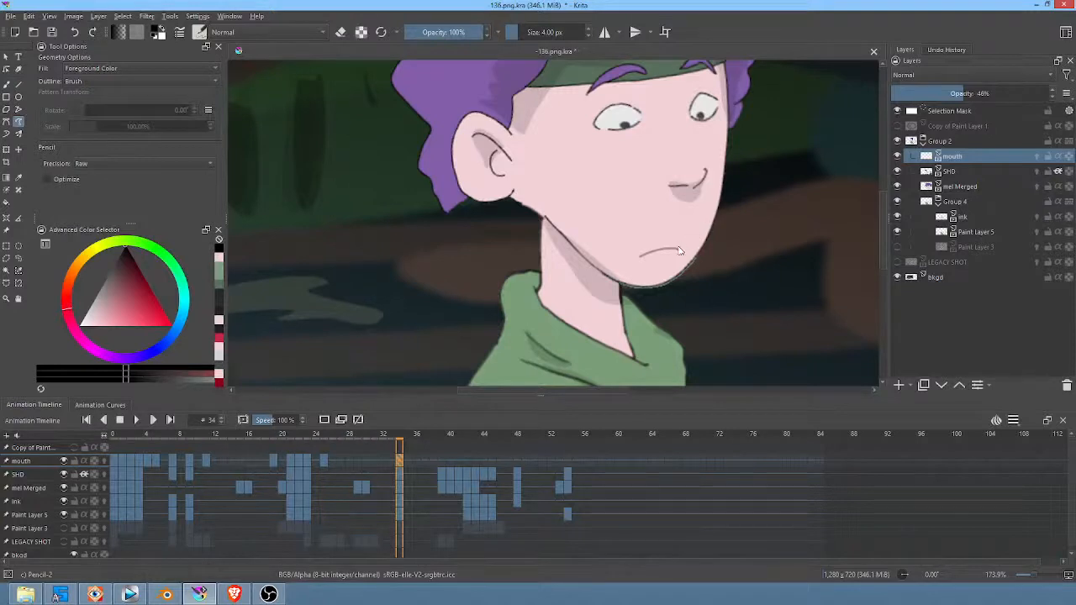
mouse_move(688, 248)
mouse_down()
mouse_move(643, 251)
mouse_move(661, 259)
mouse_move(690, 250)
mouse_up()
Step: Play the animation from the first frame and again from frame 34 to check the mouth timing
click(115, 459)
key(space)
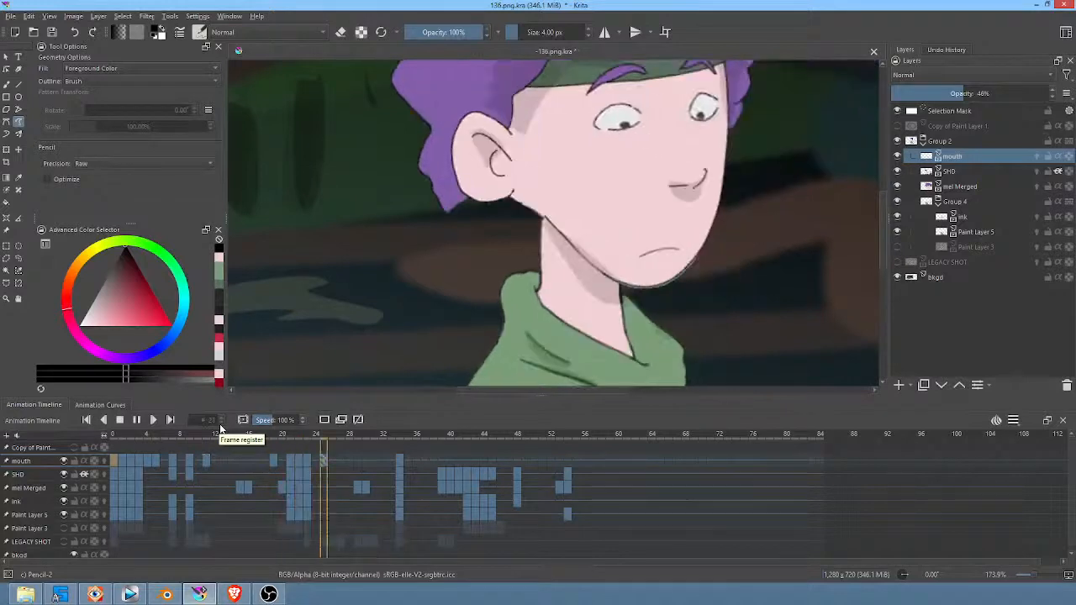
key(space)
click(400, 437)
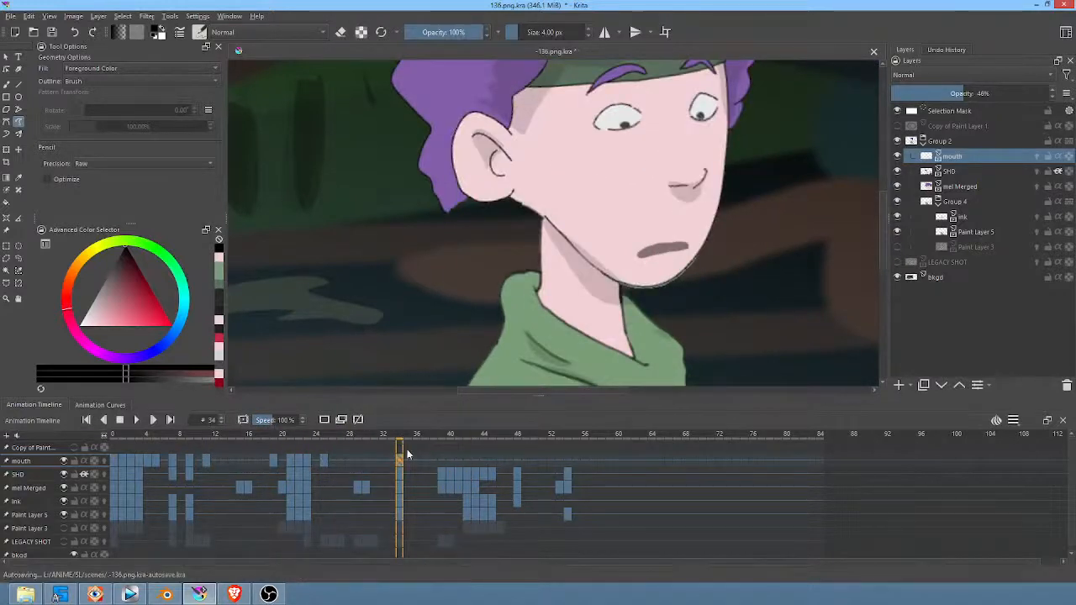
key(space)
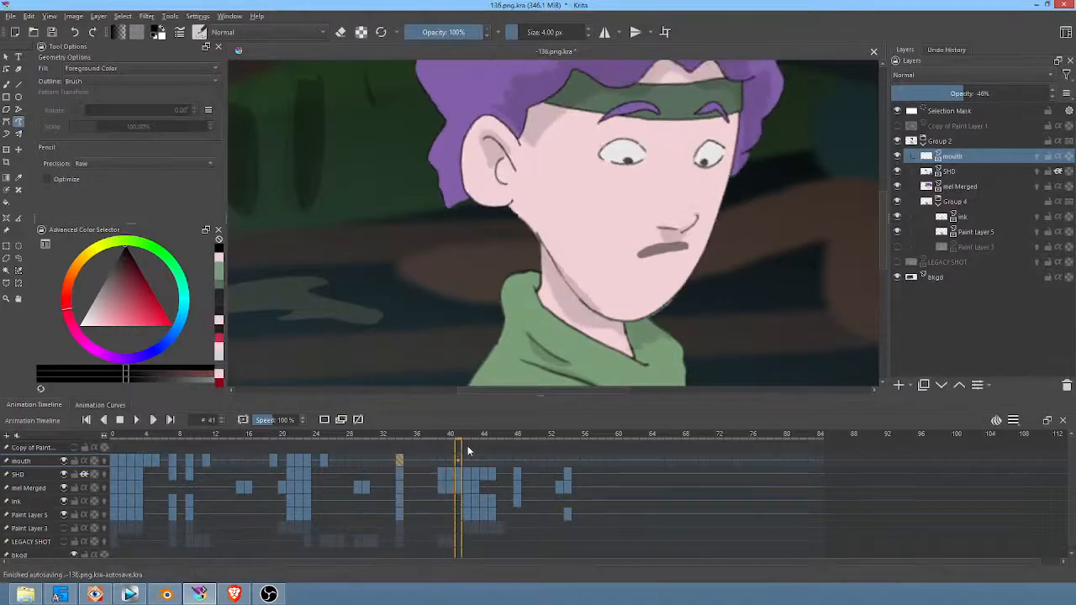
Step: Clear the mouth on frame 39 and brush a thin, downturned closed mouth line under the nose
click(425, 460)
click(438, 462)
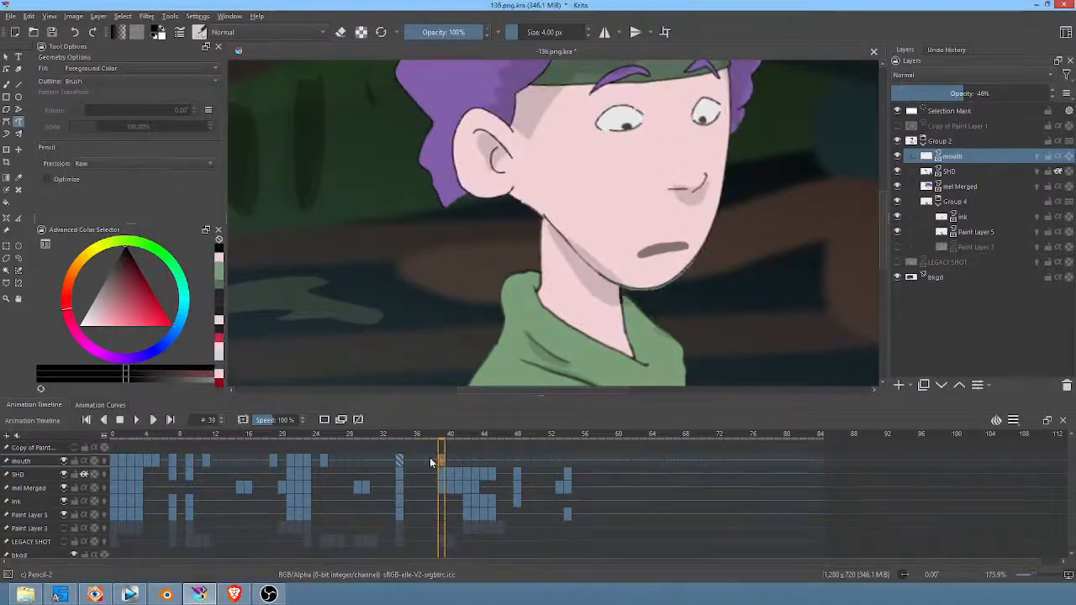
click(432, 462)
click(442, 462)
key(b)
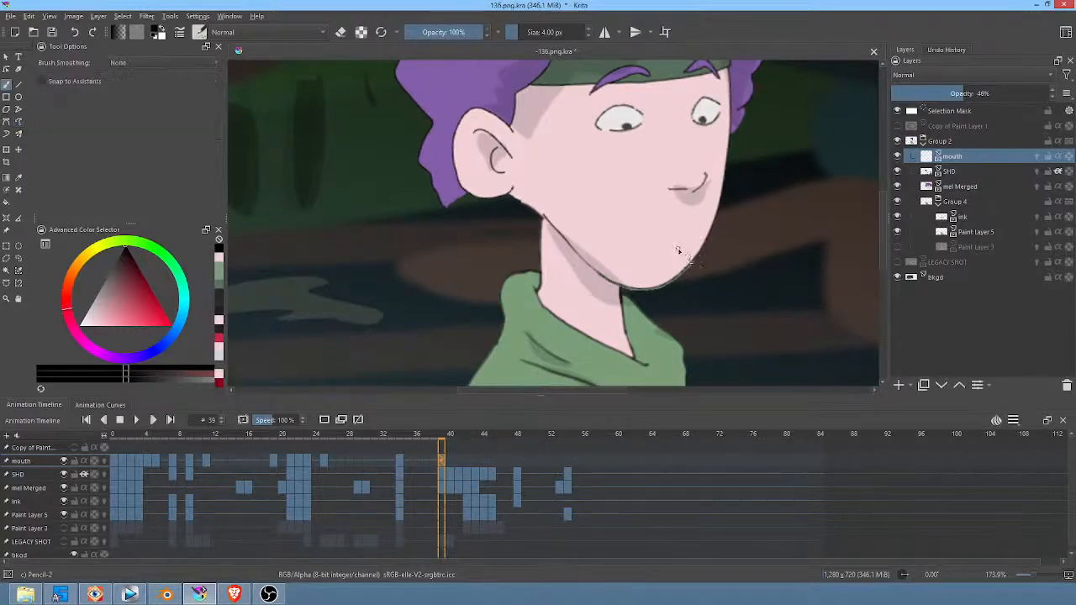
drag(677, 253, 648, 256)
Step: Play back from frame 37, clear the mouth on frame 40, and draw a small filled open mouth there
scroll(661, 276, down, 1)
middle_drag(729, 218, 747, 167)
click(425, 462)
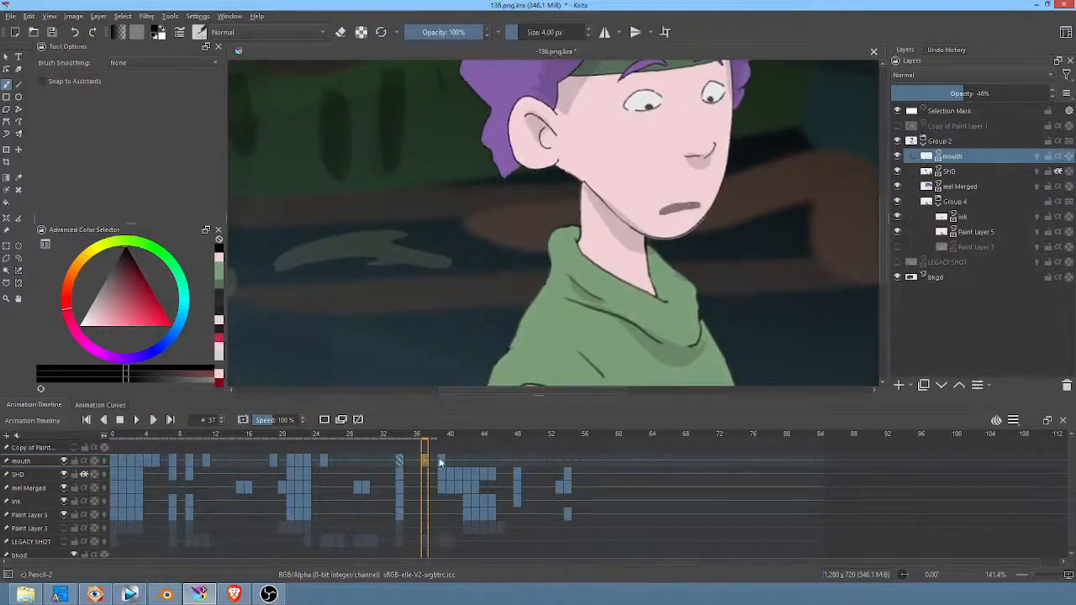
key(space)
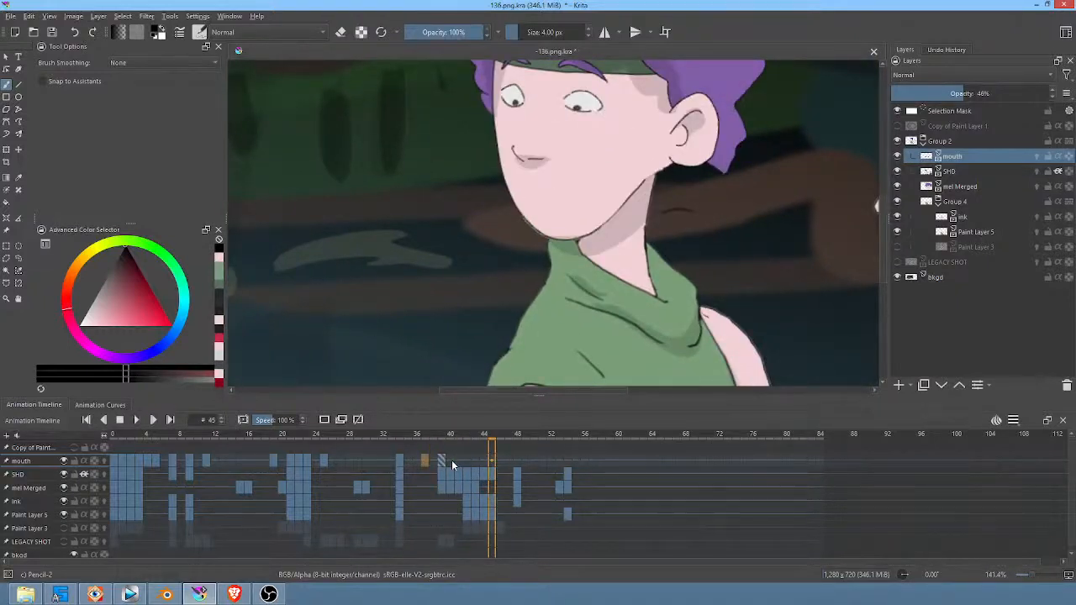
click(451, 460)
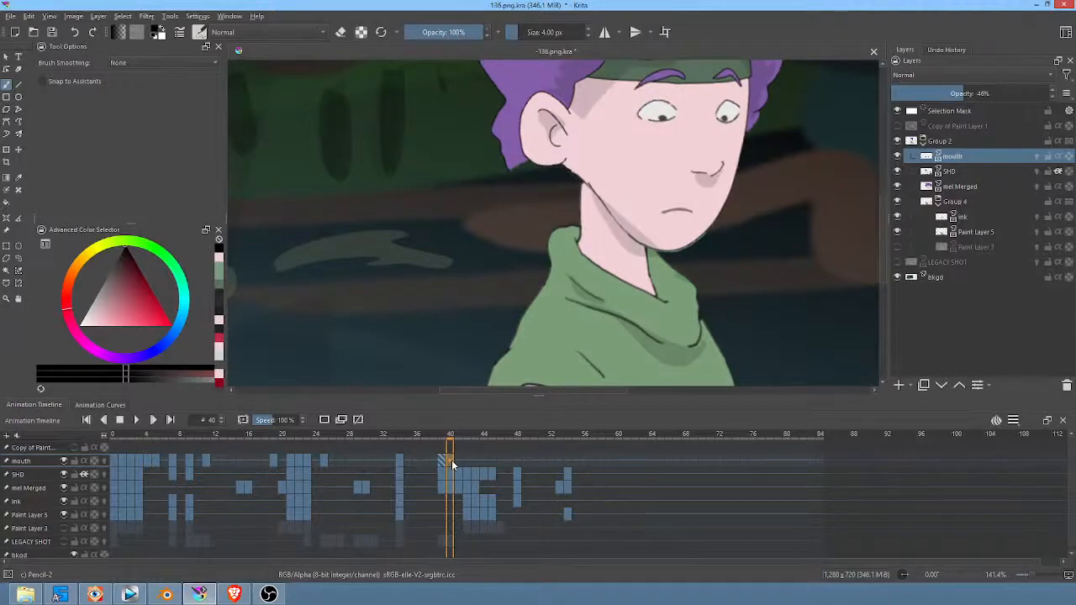
key(Delete)
key(p)
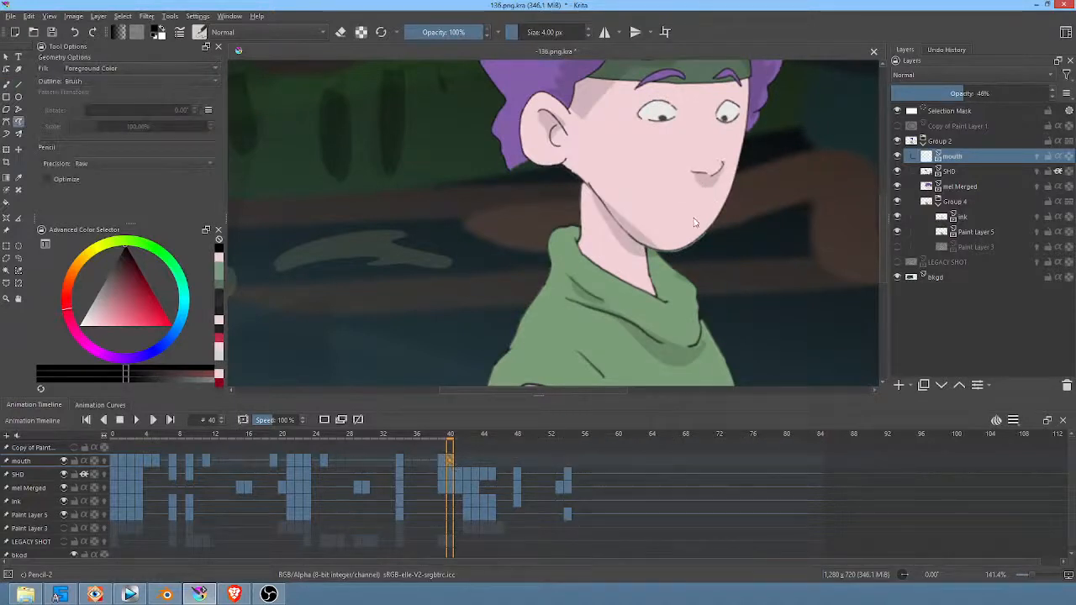
mouse_move(695, 223)
mouse_down()
mouse_move(668, 222)
mouse_move(695, 222)
mouse_up()
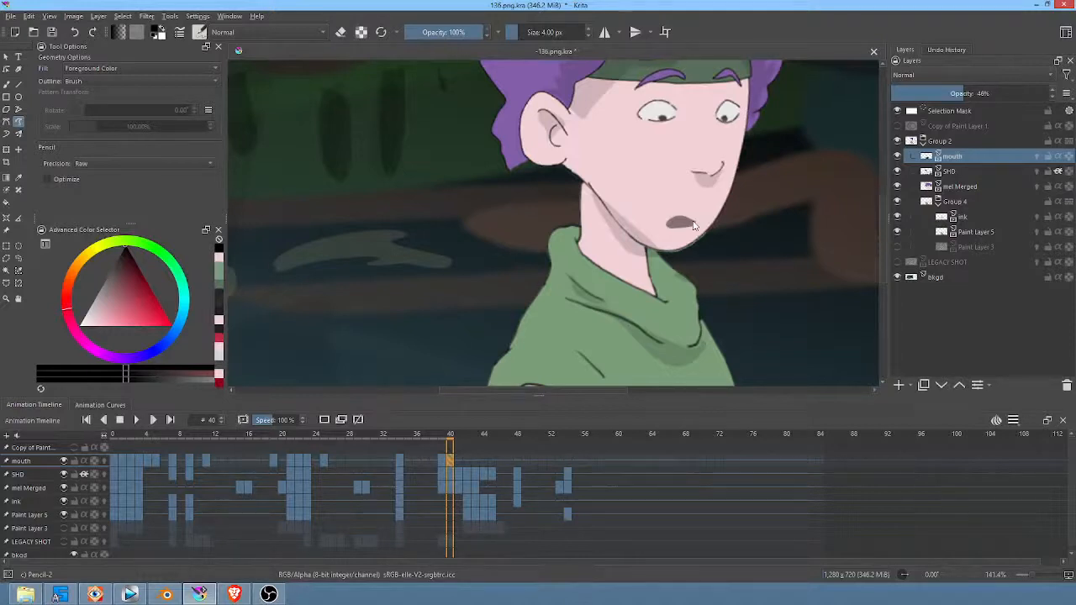
Step: Move the open mouth on frame 41 to follow the lowered head, at about 581, 377 px
click(457, 460)
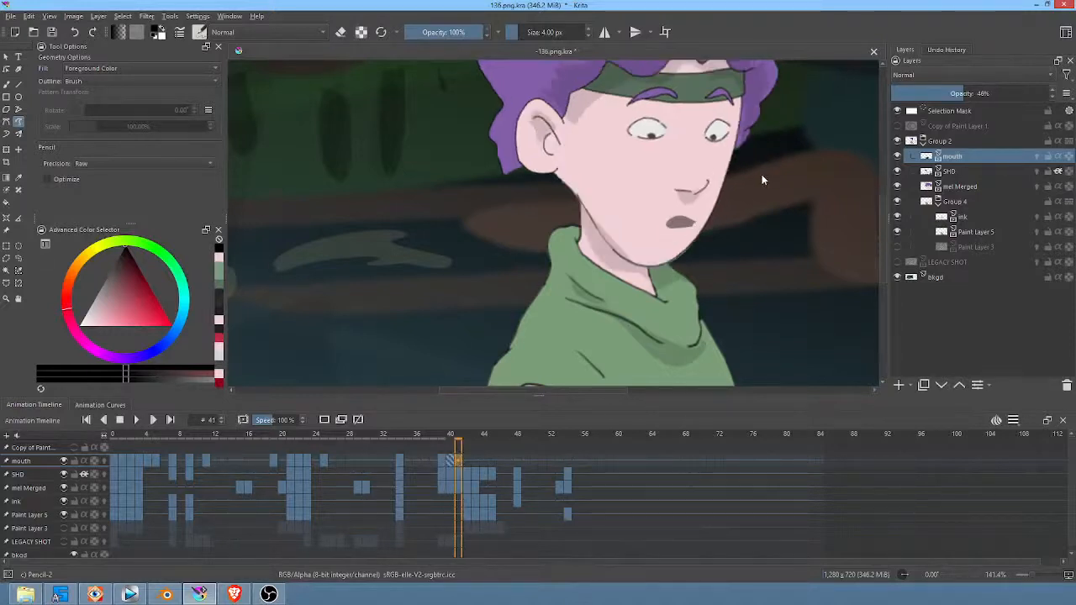
key(l)
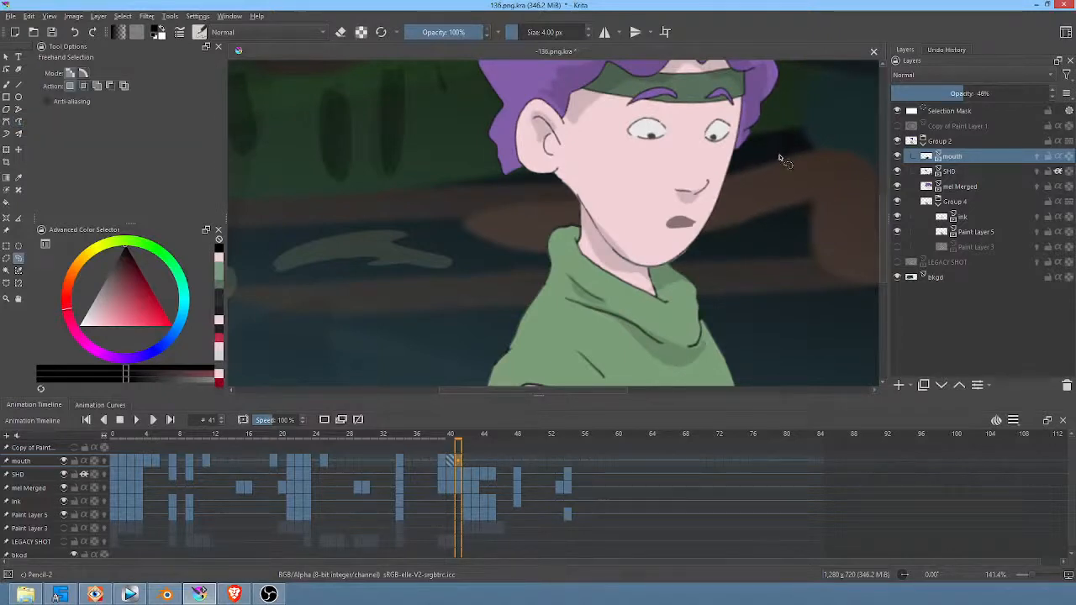
key(ctrl+t)
drag(760, 170, 755, 187)
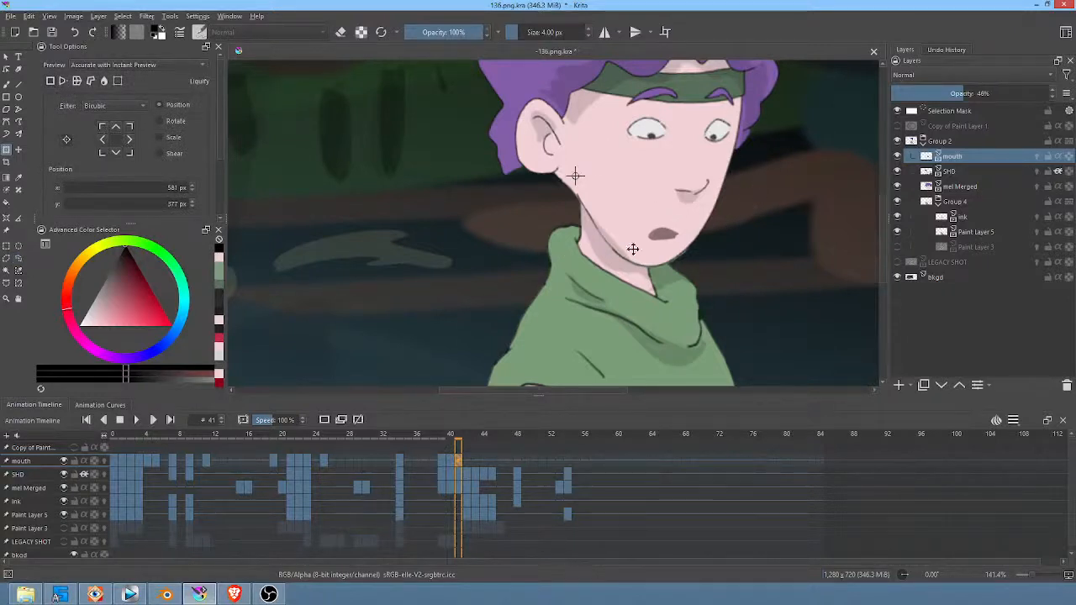
Step: Clear the mouth on frame 42 and draw a filled open mouth on the face now turned the other way
click(465, 462)
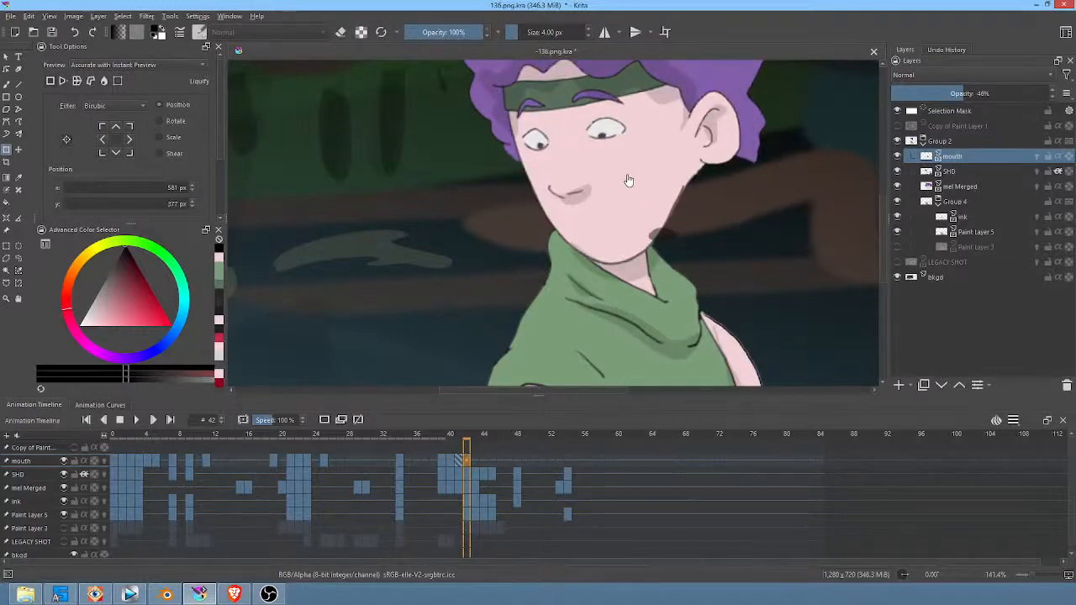
key(p)
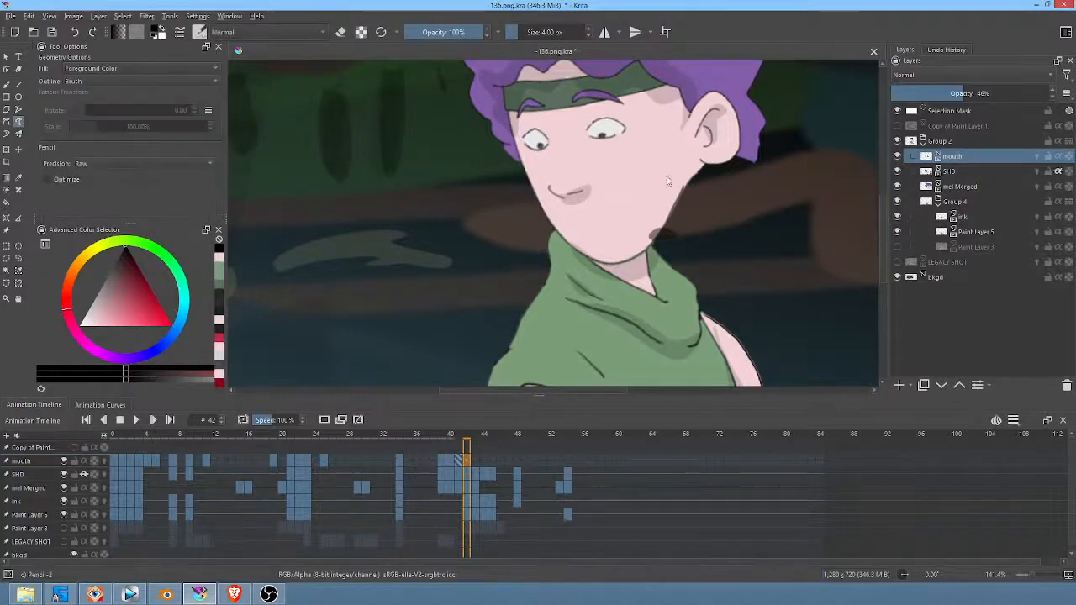
key(Delete)
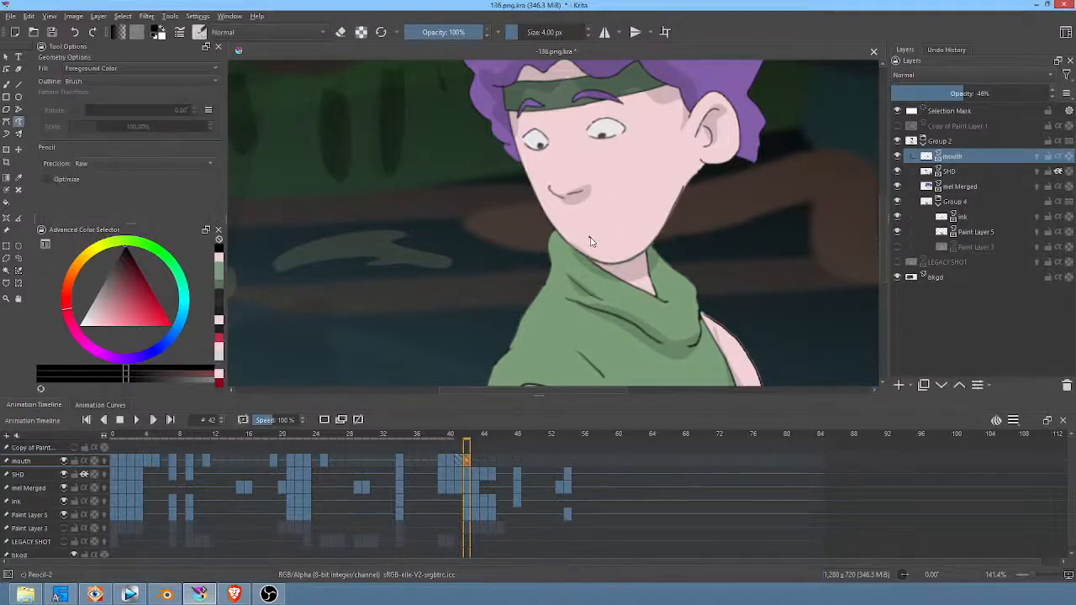
mouse_move(590, 241)
mouse_down()
mouse_move(624, 239)
mouse_move(593, 247)
mouse_up()
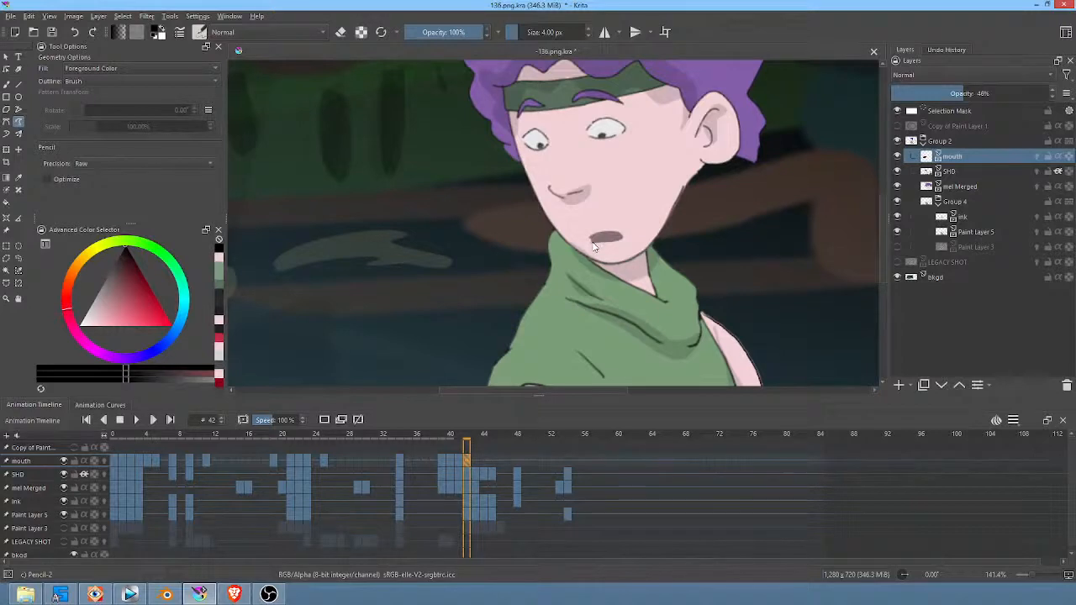
middle_drag(593, 242, 601, 245)
Step: Clear the misplaced mouth on frame 43 and draw a filled open mouth under the nose of the raised face
click(475, 461)
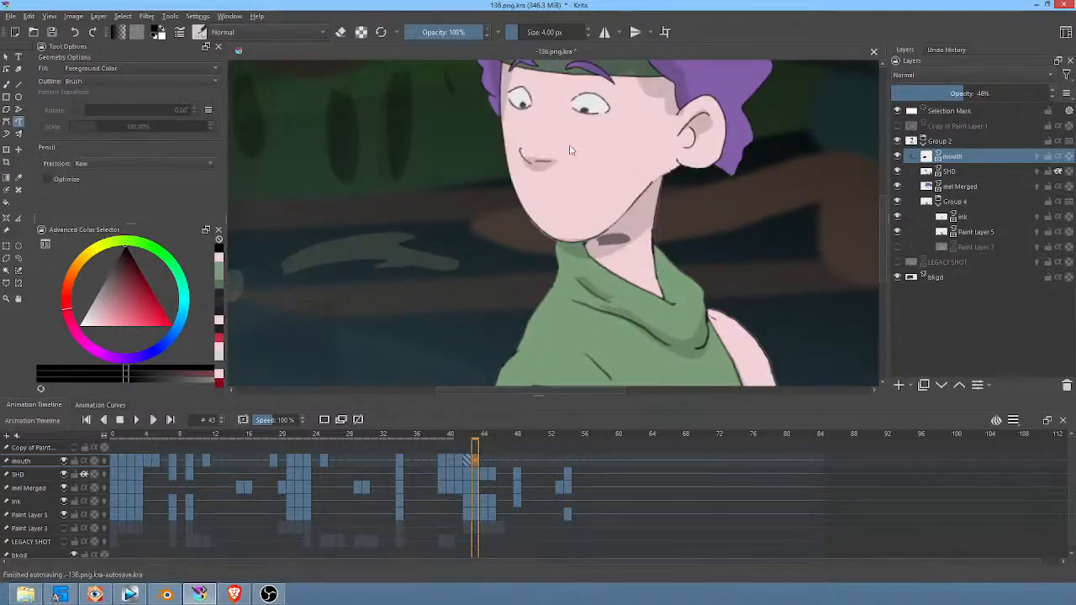
key(Delete)
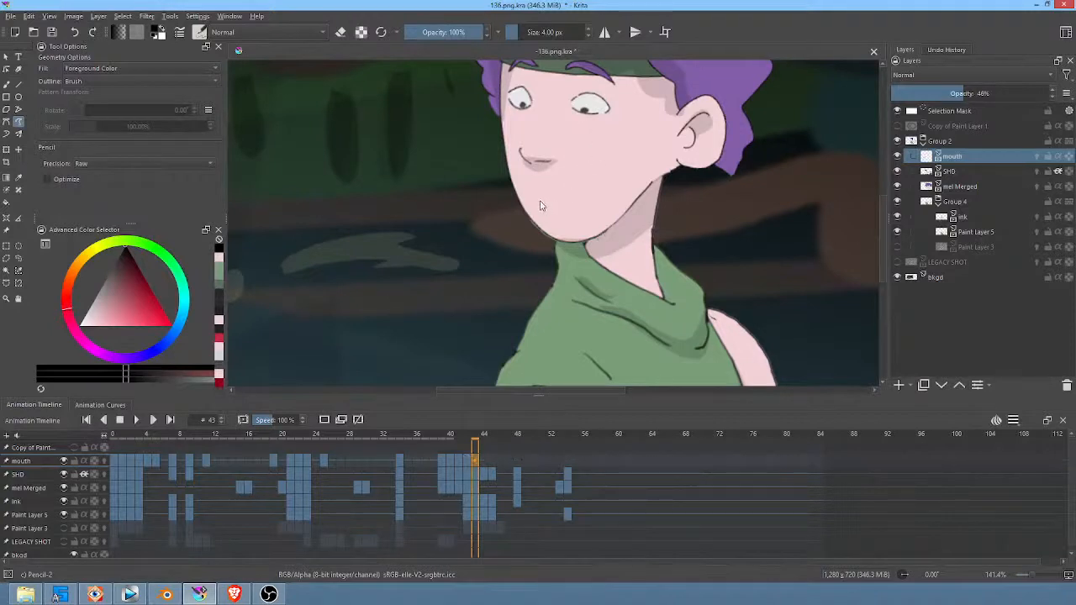
mouse_move(538, 198)
mouse_down()
mouse_move(575, 205)
mouse_move(541, 209)
mouse_up()
middle_drag(570, 196, 699, 266)
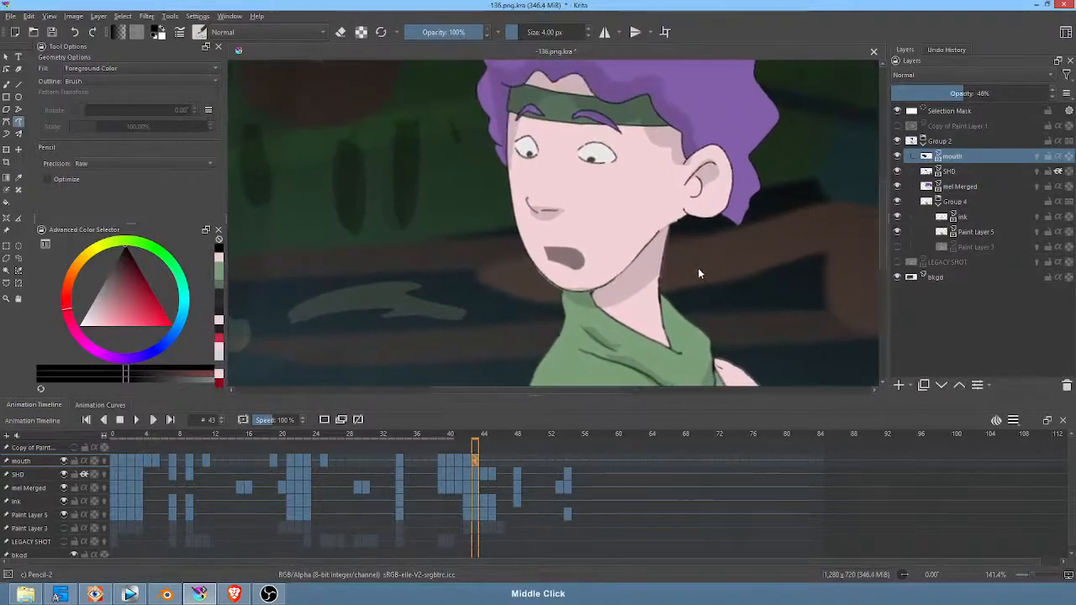
Step: Clear the mouth on frame 44 and draw a thin, nearly closed filled mouth in its place
key(period)
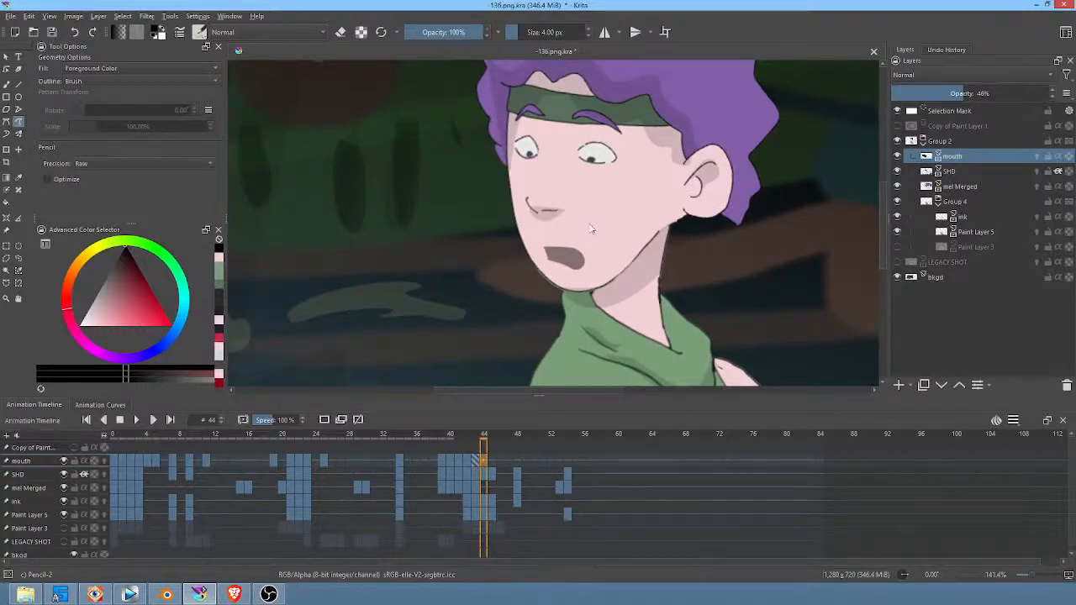
key(Delete)
mouse_move(546, 254)
mouse_down()
mouse_move(572, 257)
mouse_move(547, 255)
mouse_up()
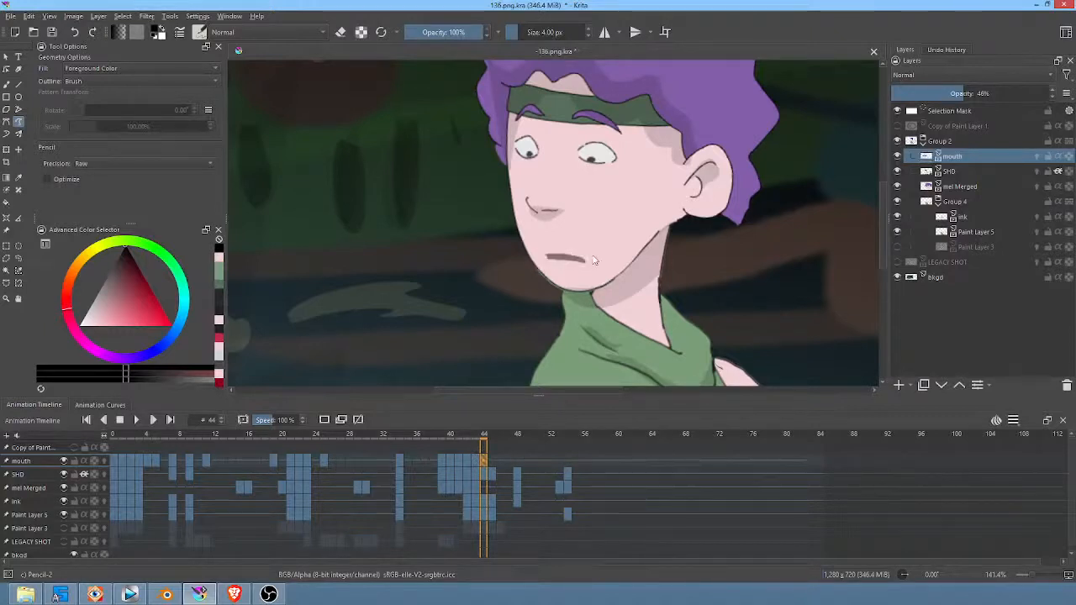
Step: Draw a wide filled open mouth over the thin one on frame 46, and step through the following frames
key(period)
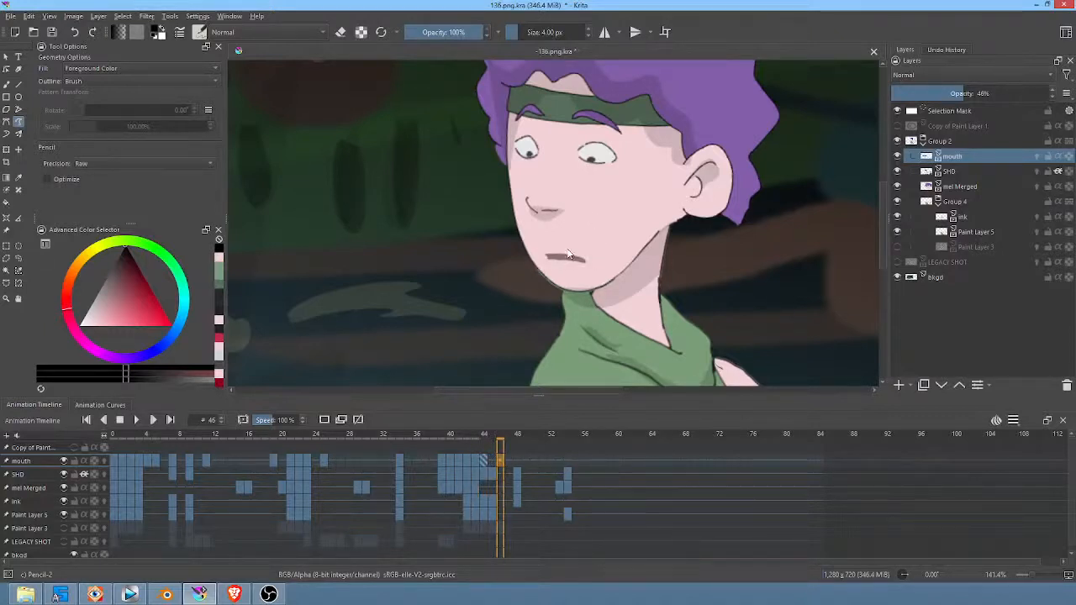
mouse_move(543, 254)
mouse_down()
mouse_move(599, 262)
mouse_move(556, 271)
mouse_move(547, 256)
mouse_up()
key(period)
key(period)
key(period)
key(Left)
key(Left)
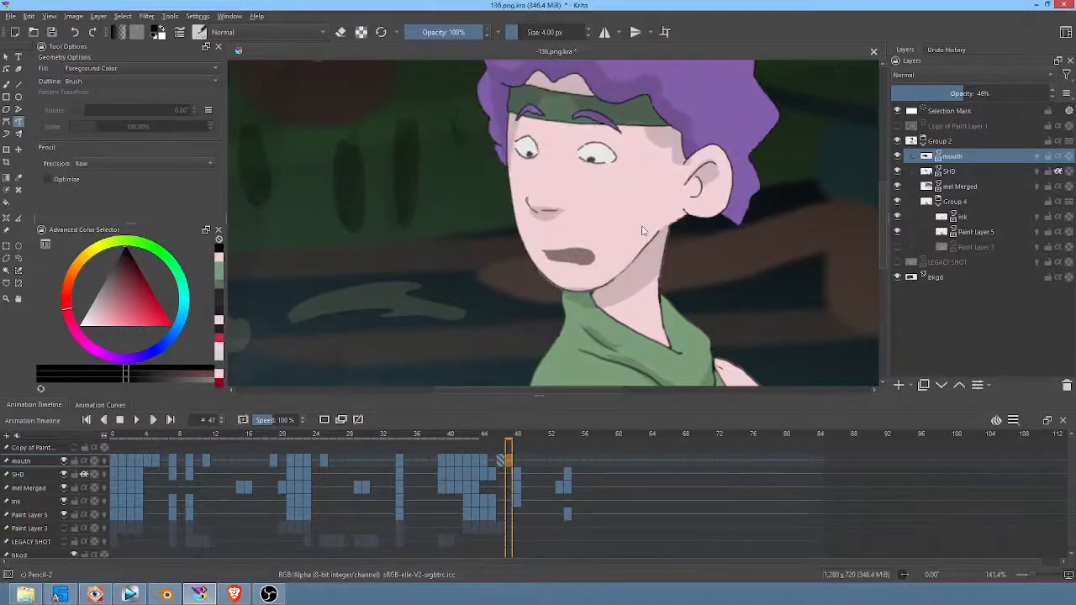
Step: Move the open mouth on frame 48 to follow the lowered head, at about 581, 378 px
key(Right)
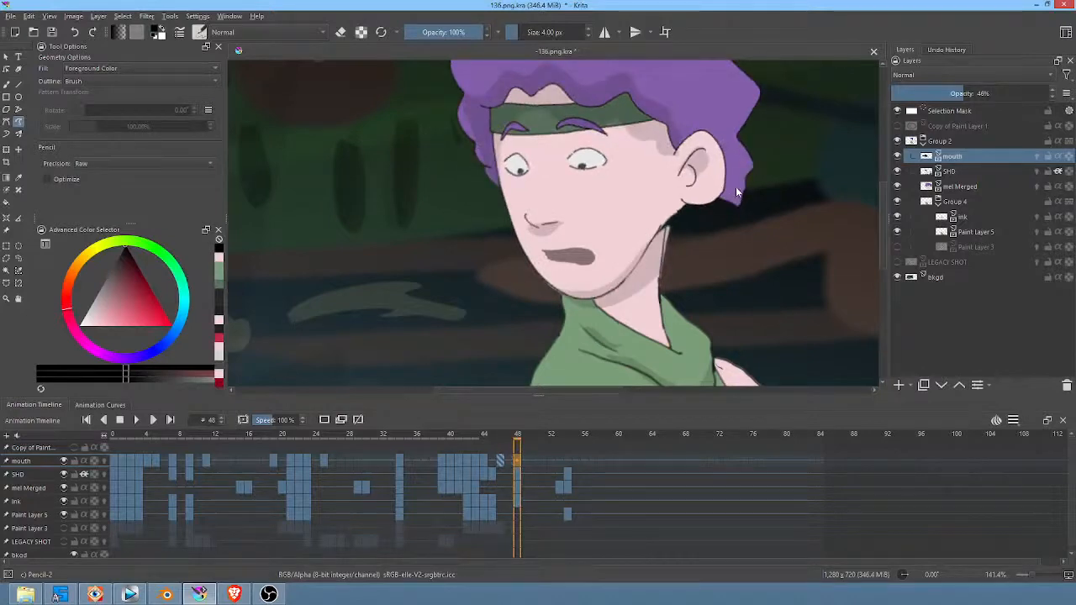
key(ctrl+t)
ctrl+middle_drag(756, 173, 665, 210)
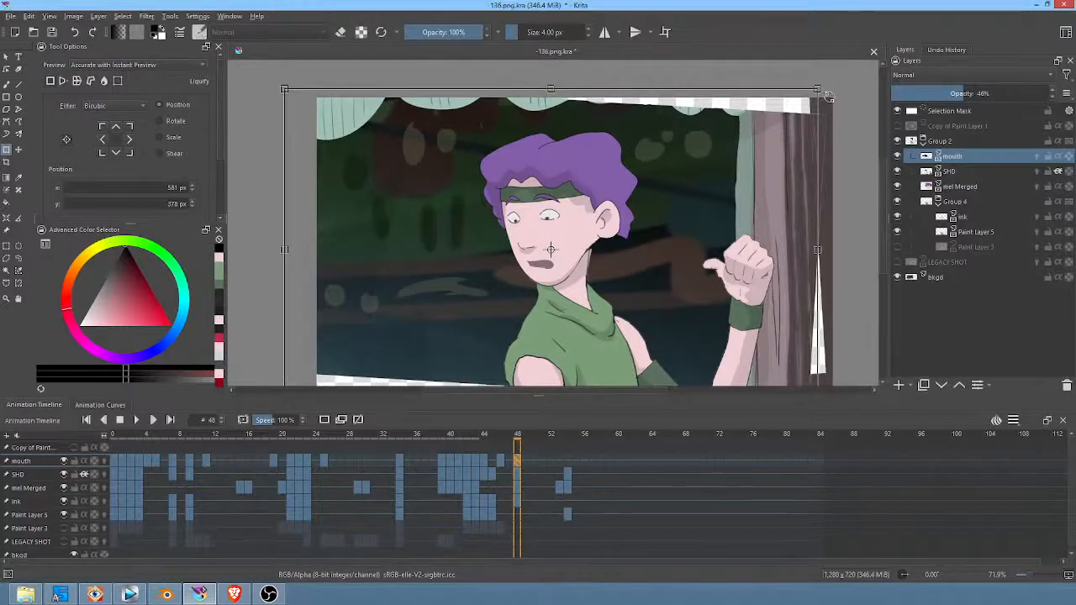
key(Escape)
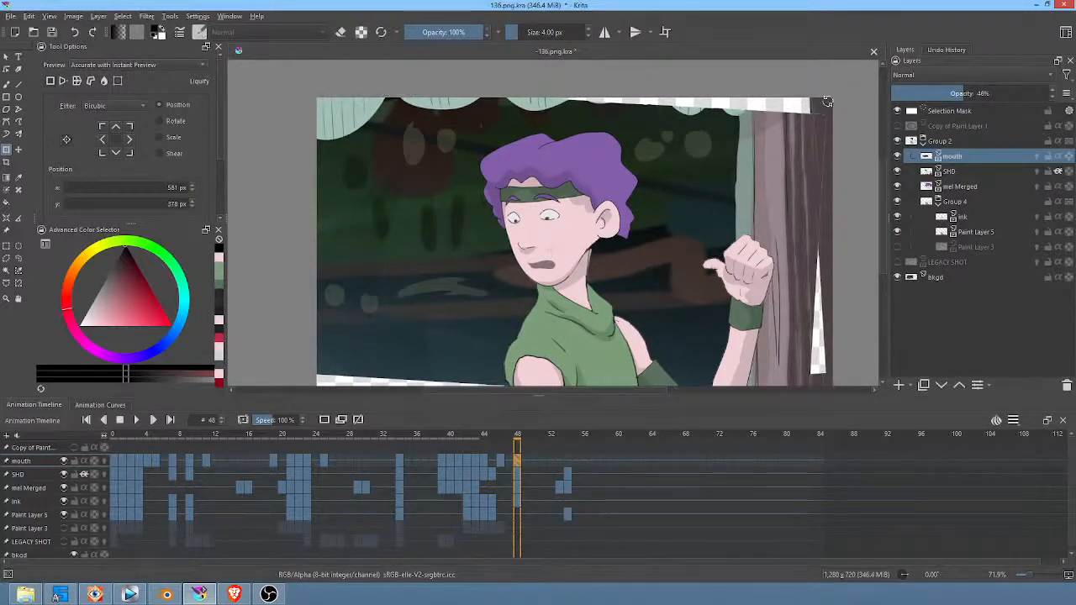
Step: Rotate the open mouth on frame 48 counterclockwise to match the lowered head, and move it to 582, 387 px
drag(827, 101, 797, 78)
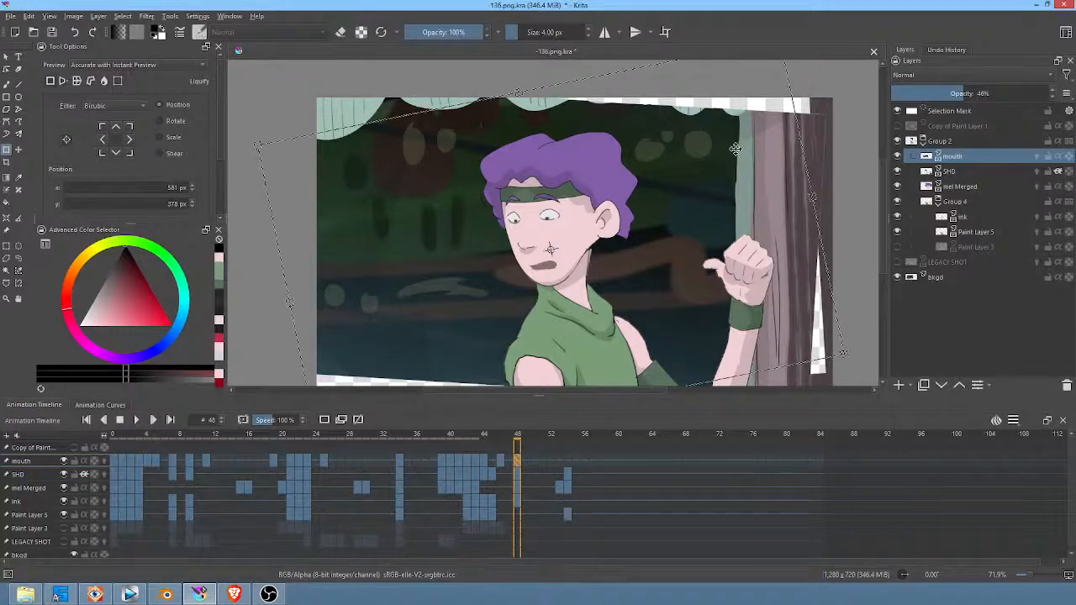
drag(623, 244, 625, 249)
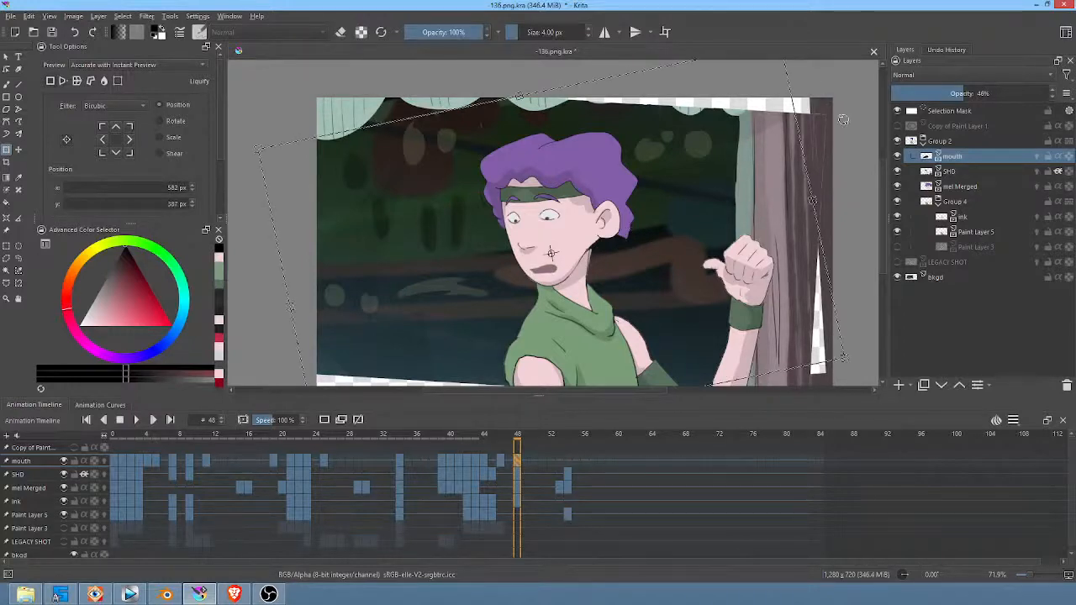
scroll(843, 120, down, 2)
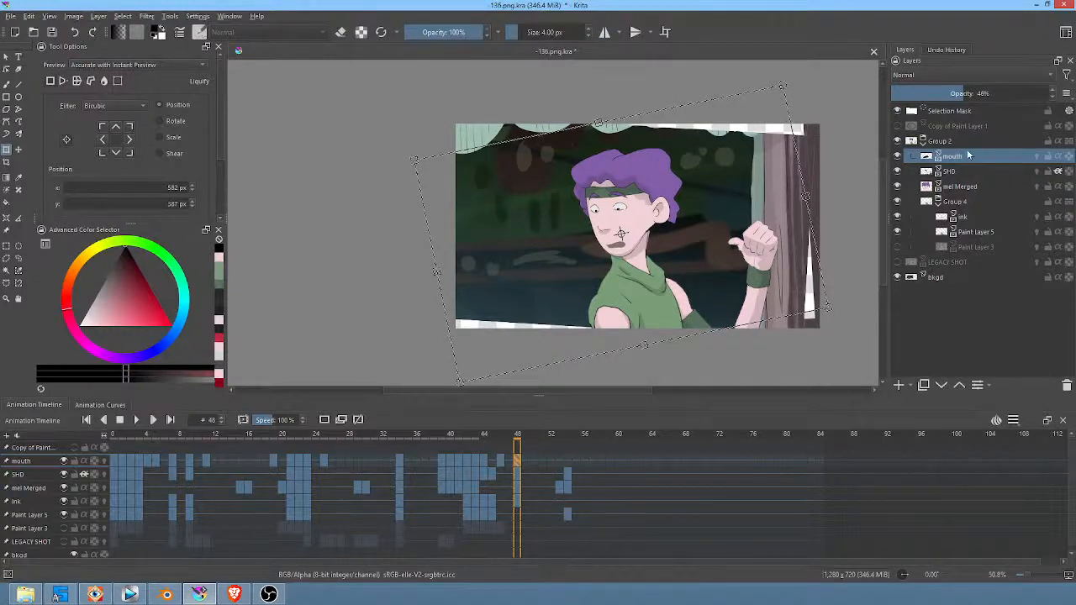
click(897, 157)
click(897, 157)
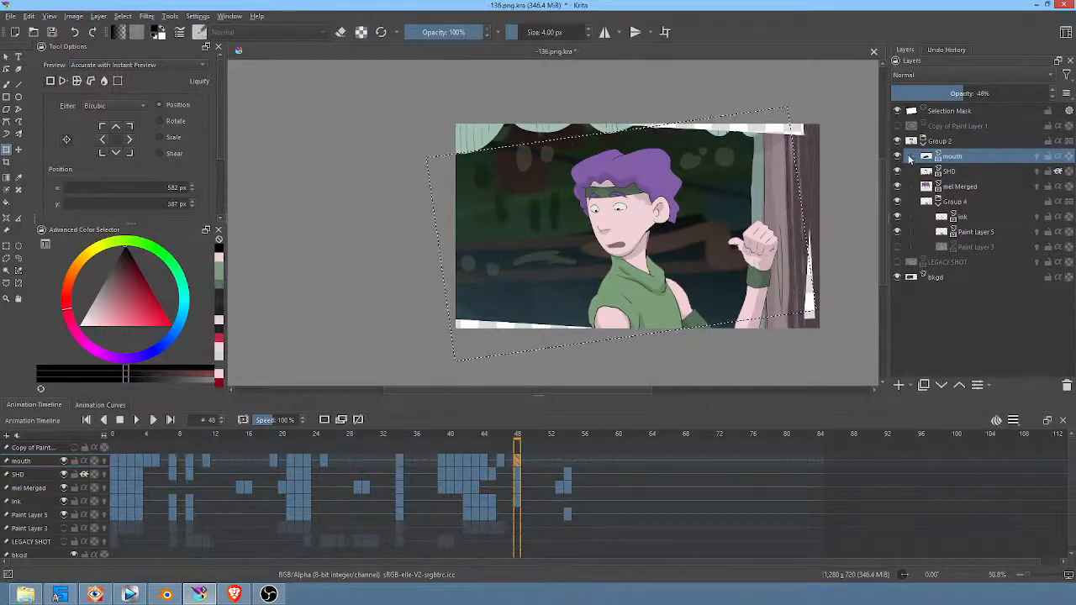
Step: Add a blank mouth frame at frame 50 and draw a thin, closed, downturned mouth line below the nose
click(540, 460)
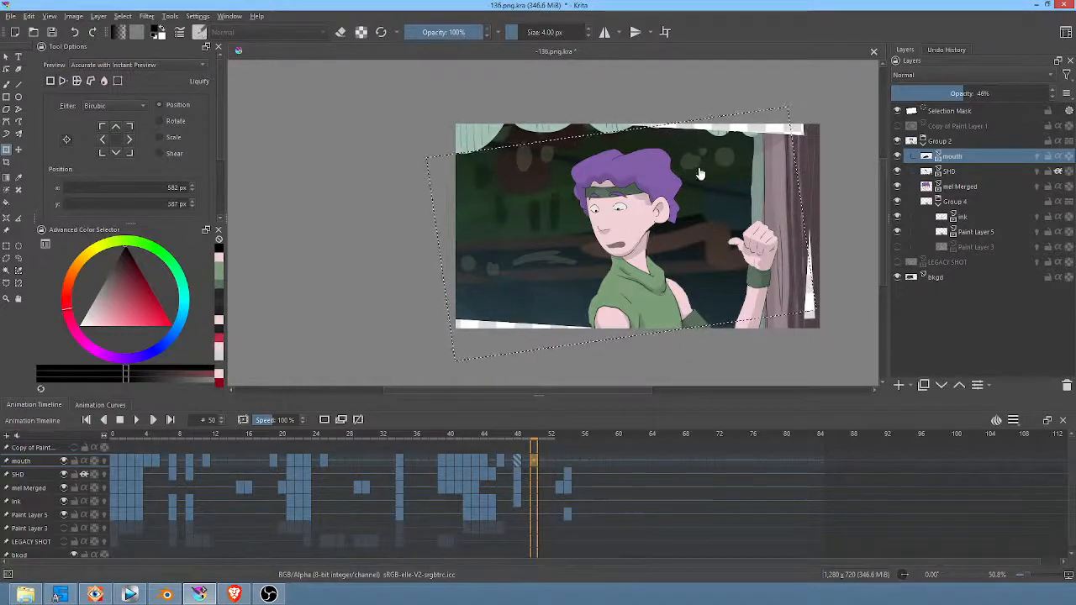
ctrl+middle_drag(621, 267, 695, 215)
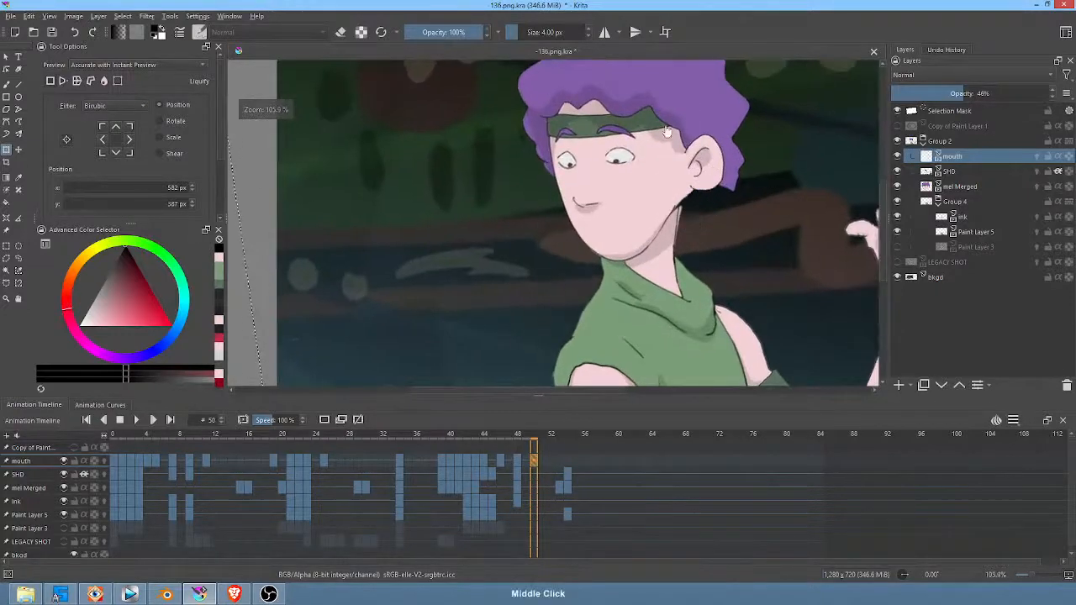
key(b)
drag(602, 241, 629, 239)
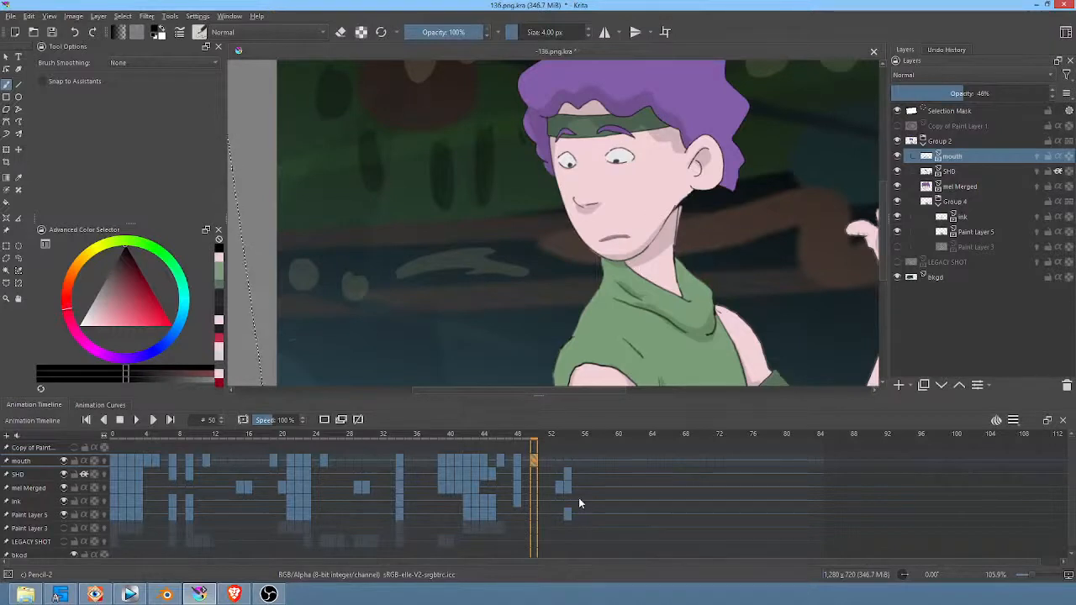
Step: Rotate the closed mouth on frame 54 clockwise to follow the tilted head, and move it to 578, 377 px
drag(545, 443, 572, 434)
key(ctrl+t)
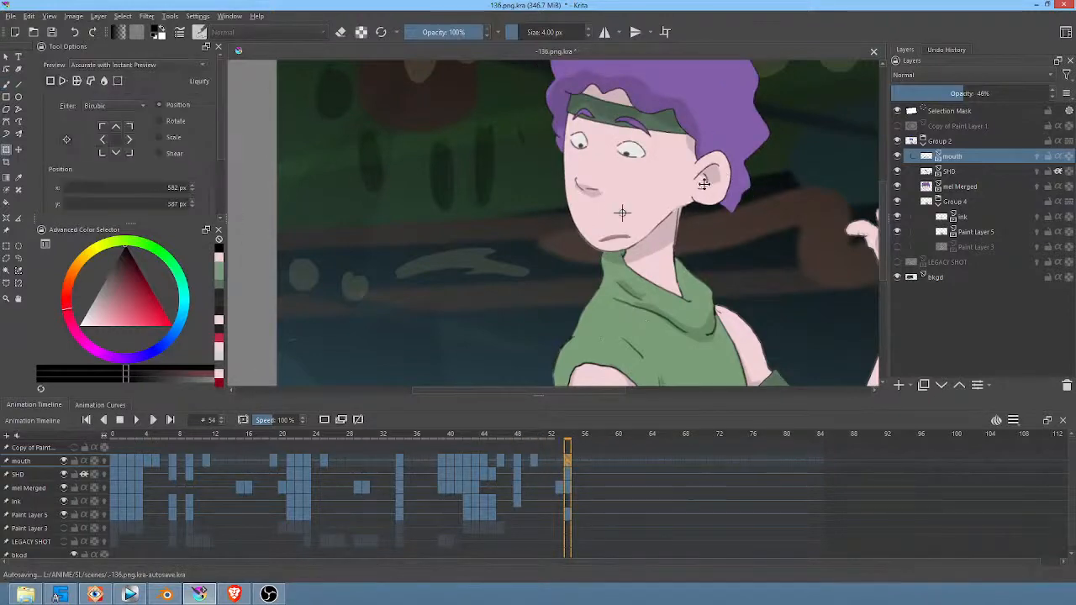
scroll(743, 209, down, 2)
middle_drag(763, 206, 664, 218)
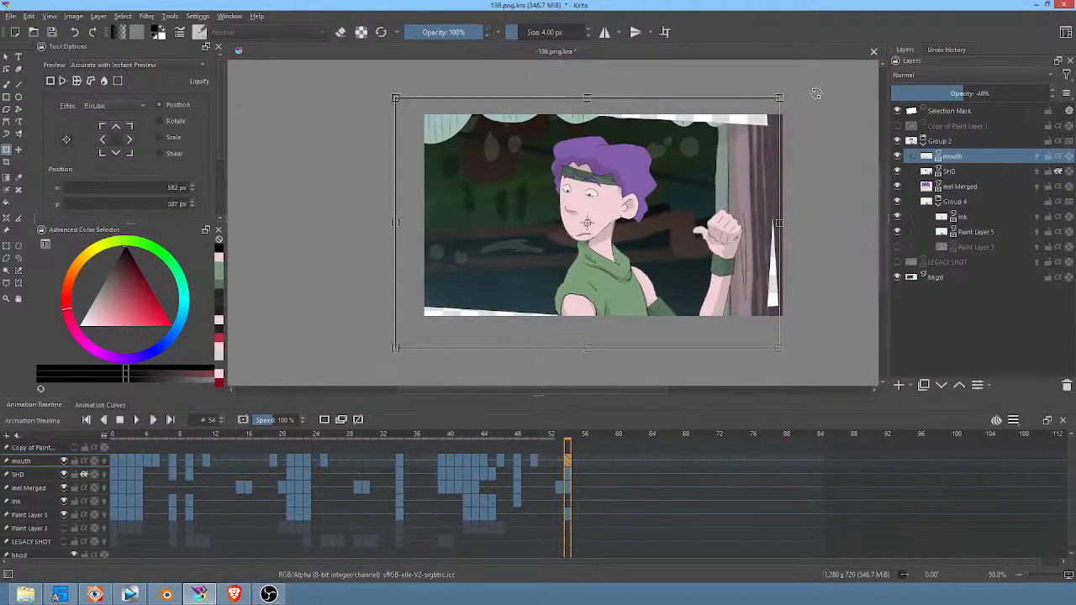
key(Escape)
drag(817, 104, 812, 183)
drag(653, 254, 649, 248)
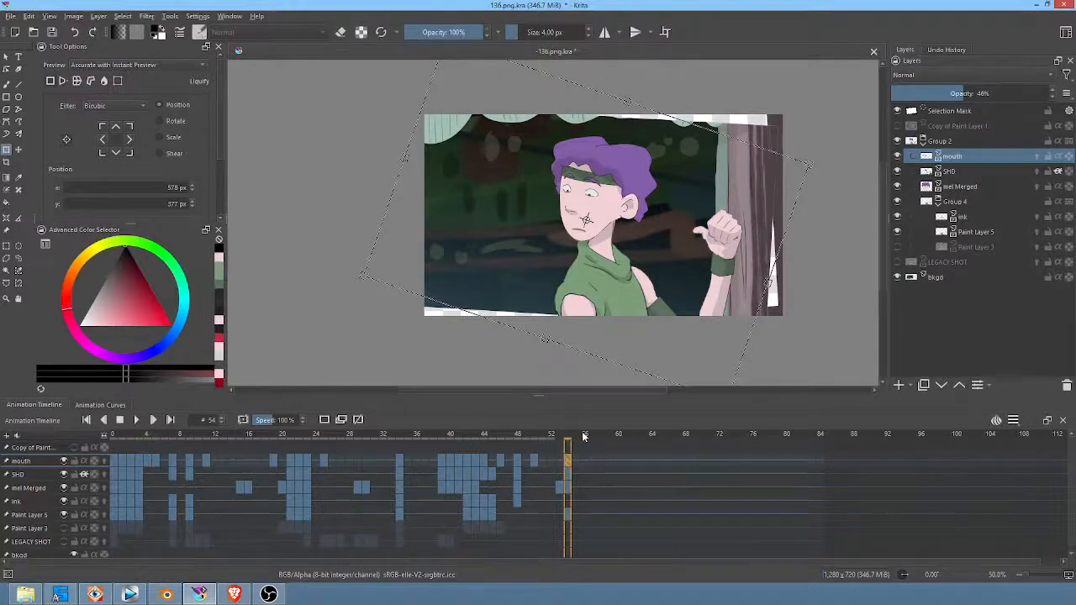
Step: Go back to frame 52 to check the mouth against the shot, and save the document
drag(585, 436, 551, 436)
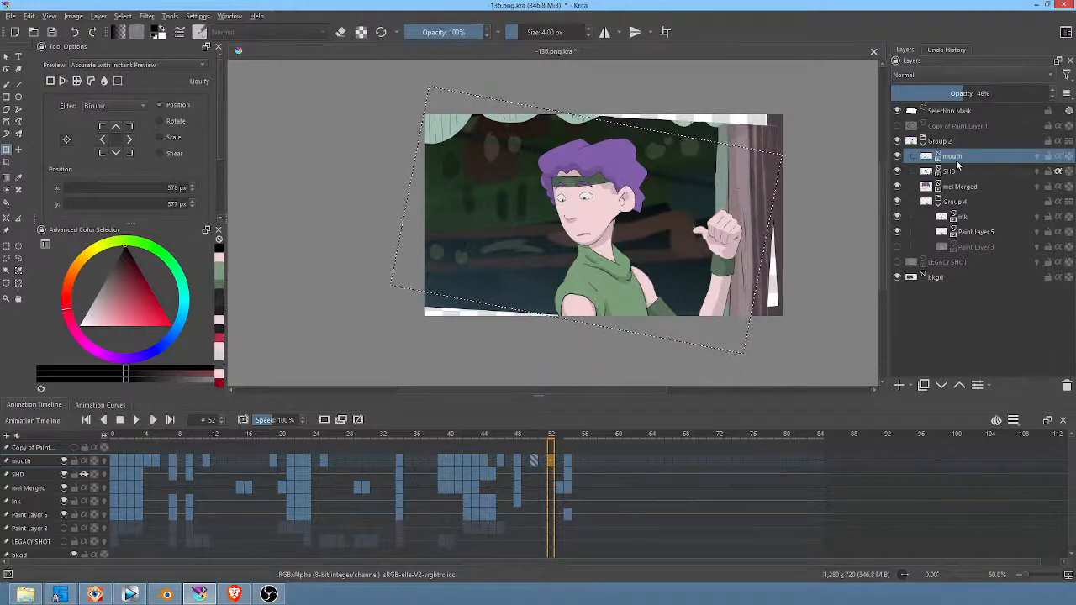
click(897, 277)
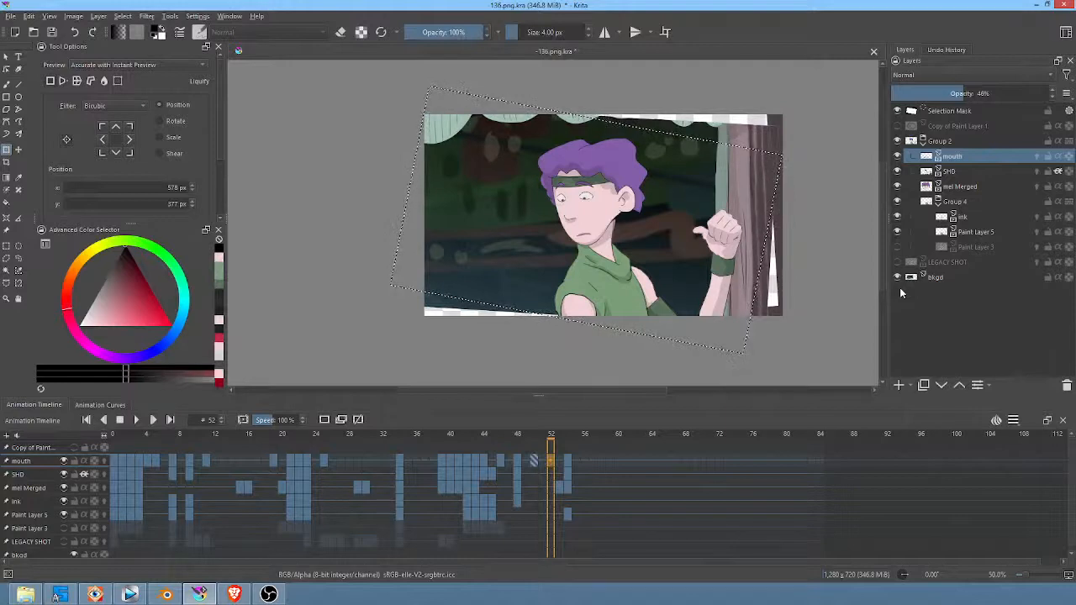
mouse_move(982, 158)
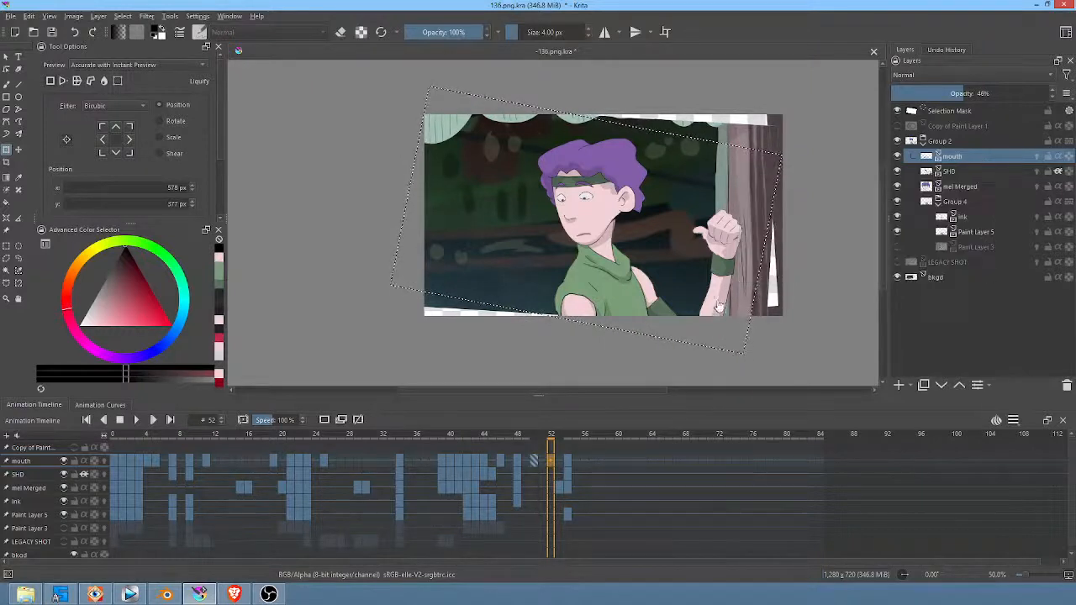
middle_drag(718, 296, 719, 310)
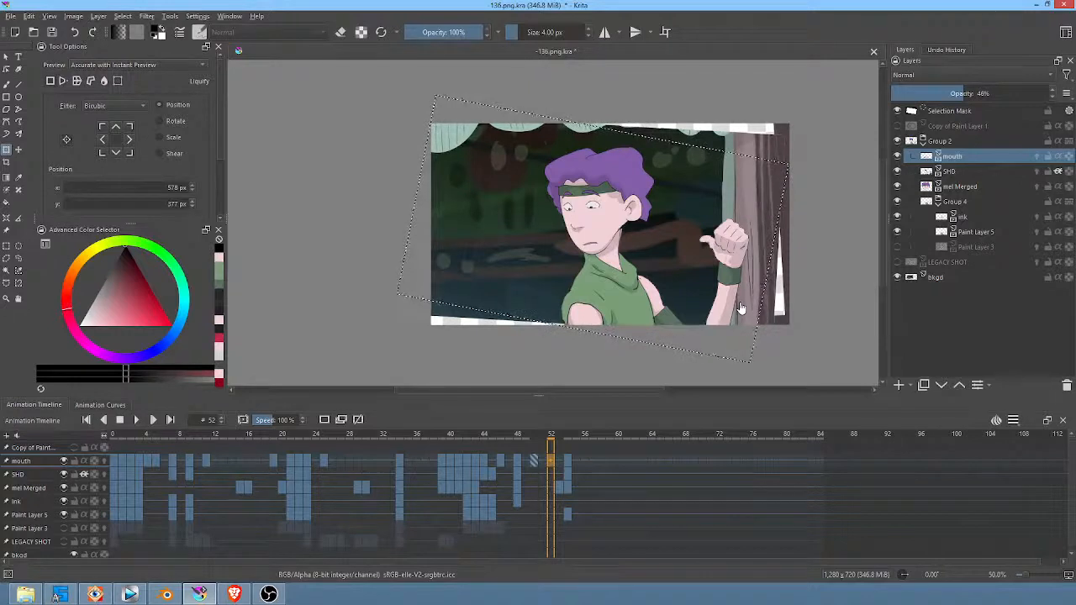
click(52, 32)
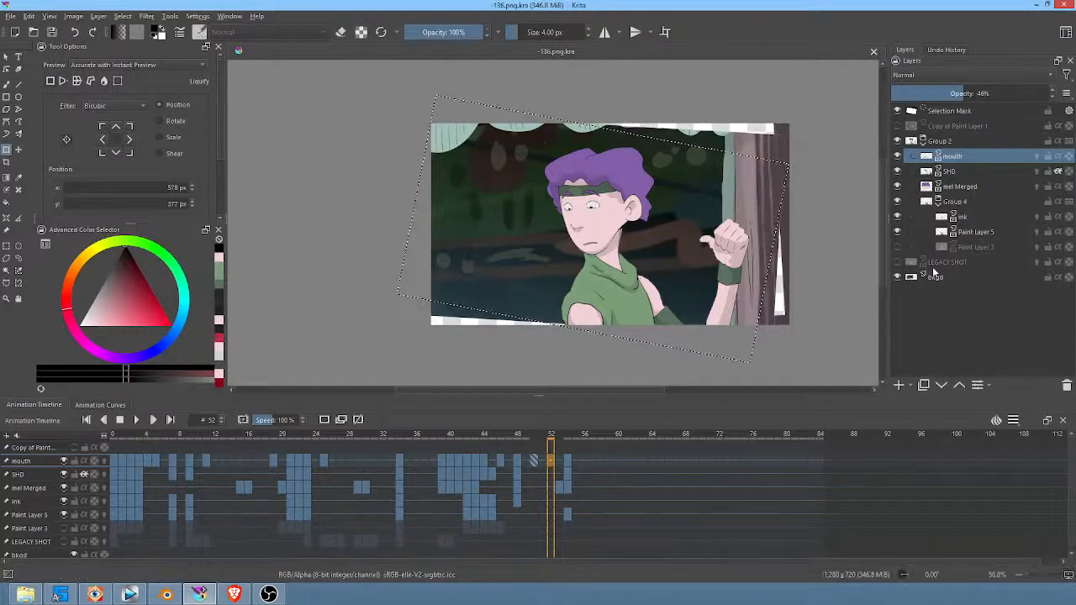
Step: Make the bkgd layer active at frame 0 and select the entire canvas
click(897, 157)
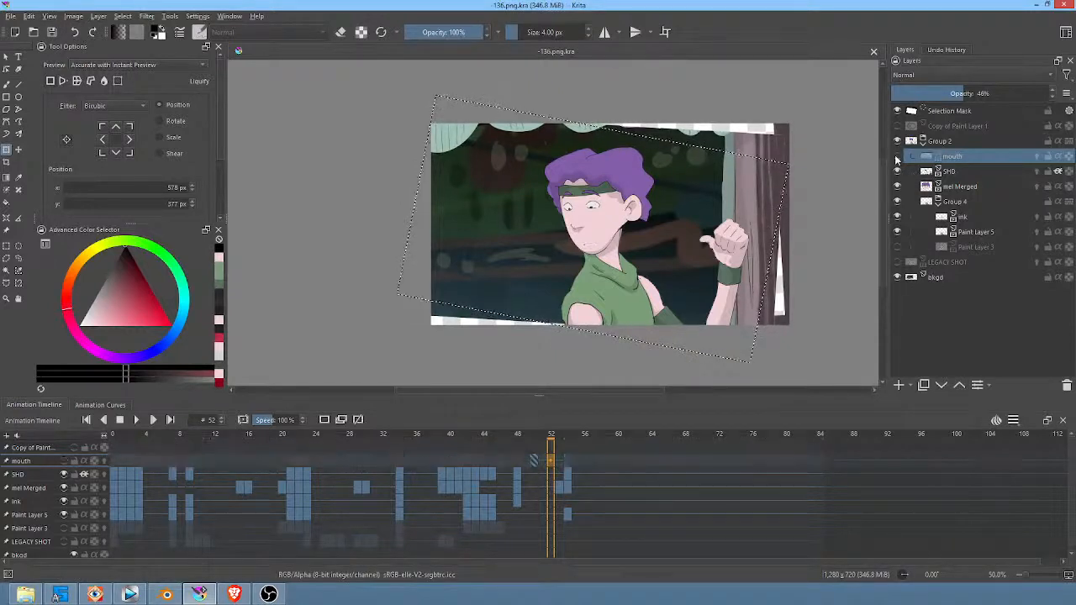
click(897, 156)
click(943, 277)
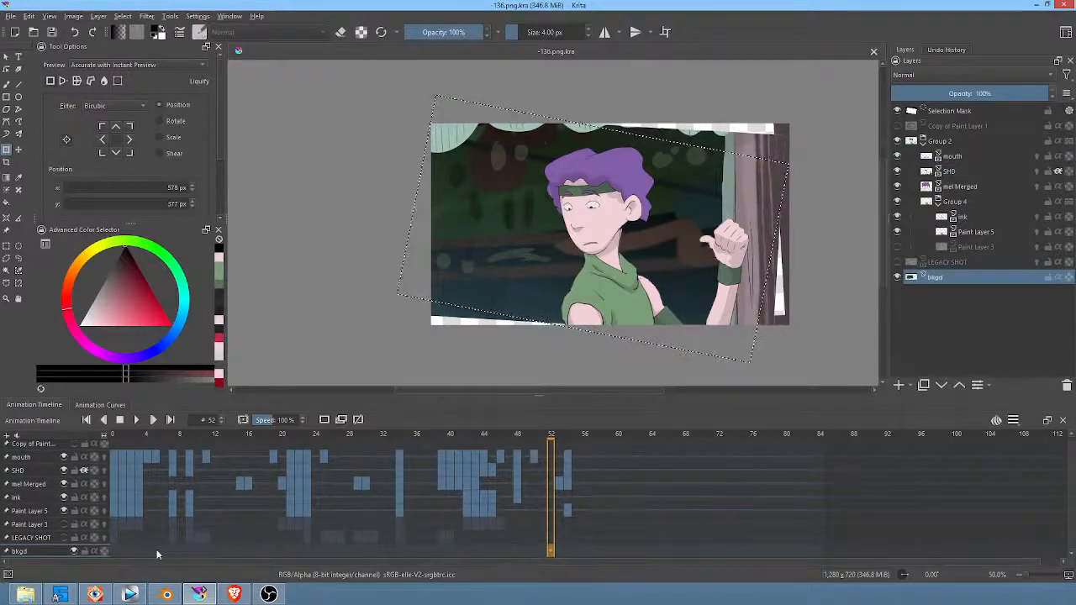
click(115, 549)
click(795, 280)
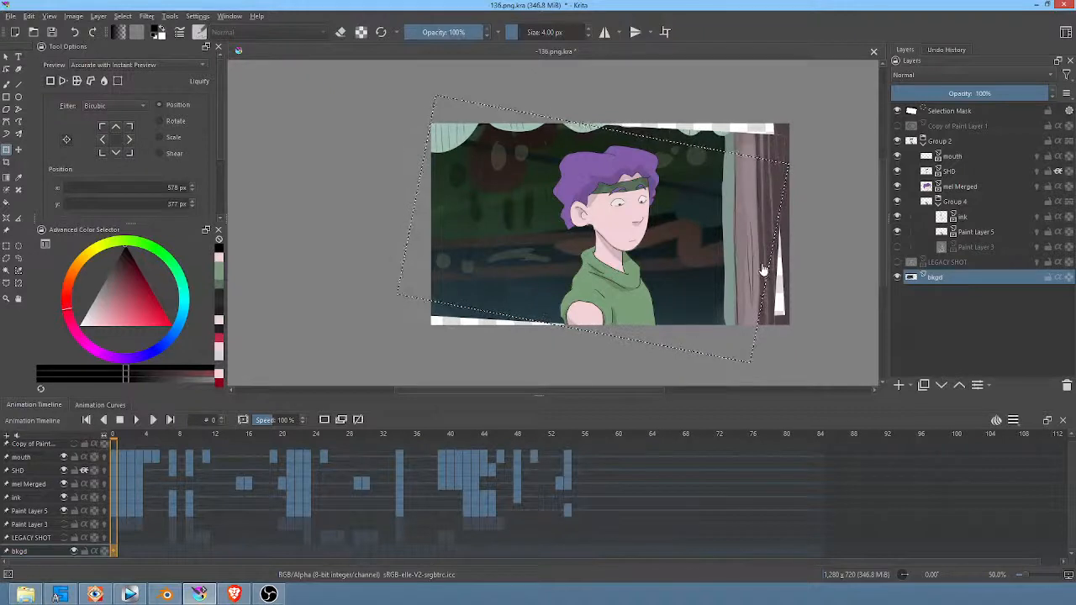
key(ctrl+a)
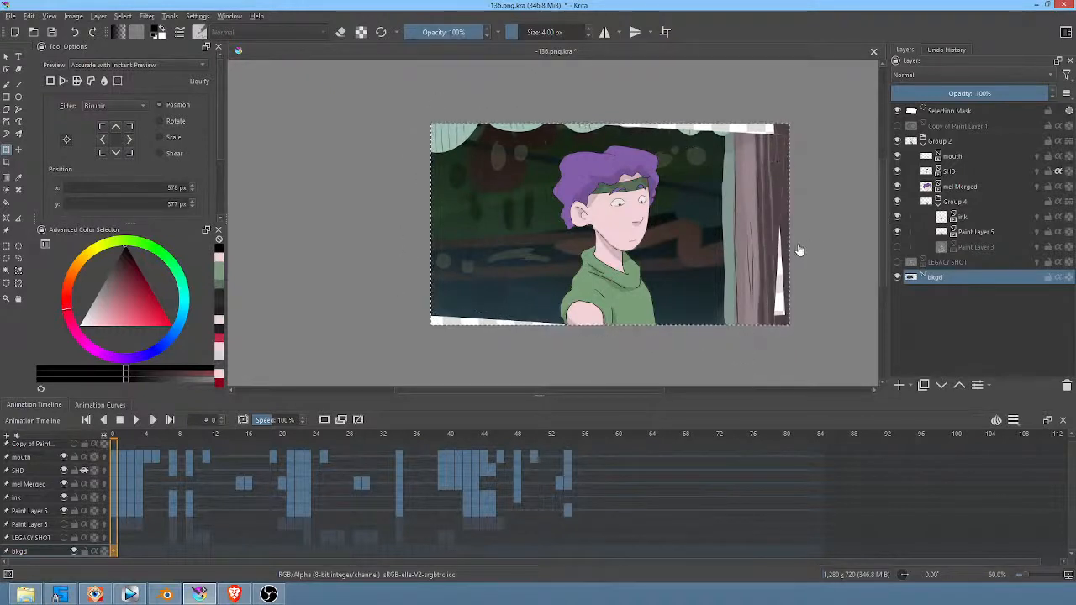
Step: Check the bkgd layer's visibility and its frames in the timeline
click(896, 278)
click(897, 278)
drag(341, 551, 52, 535)
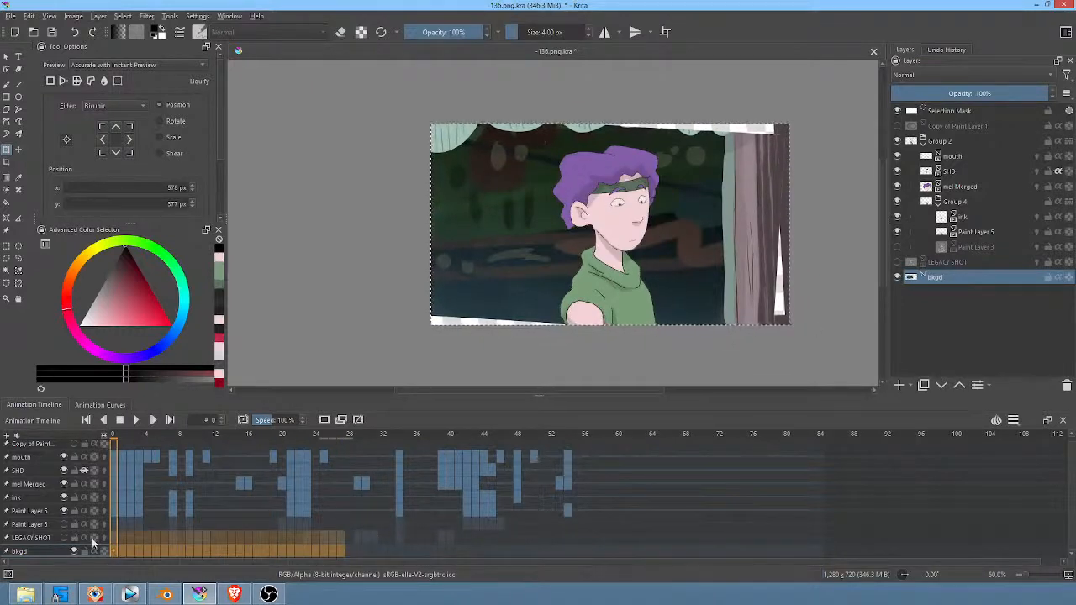
click(117, 555)
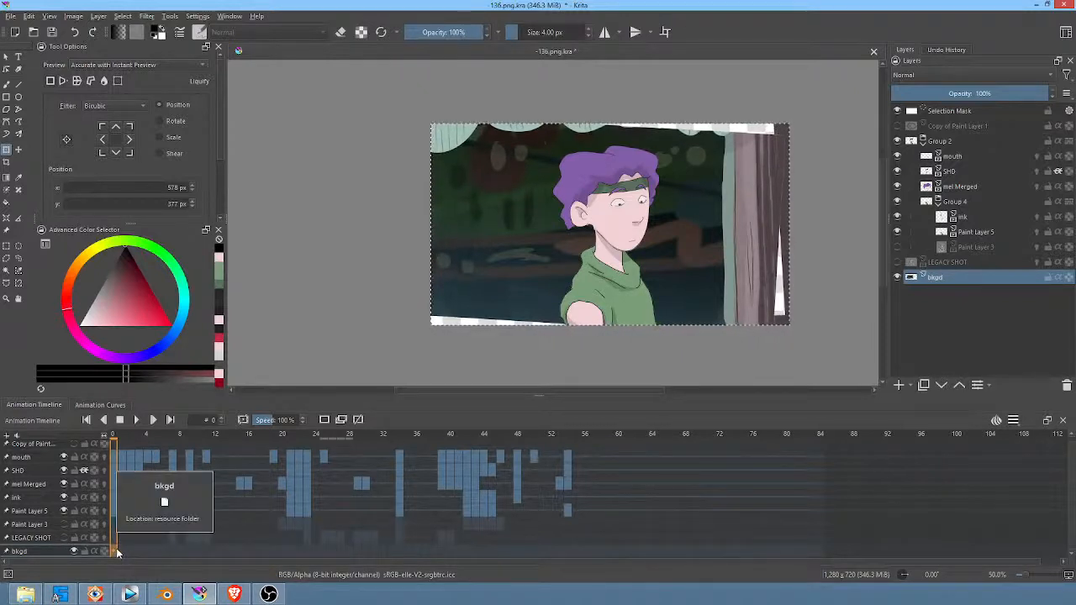
Step: Make the mouth layer active and save the document under the new name -136-tmp.png.kra
click(952, 158)
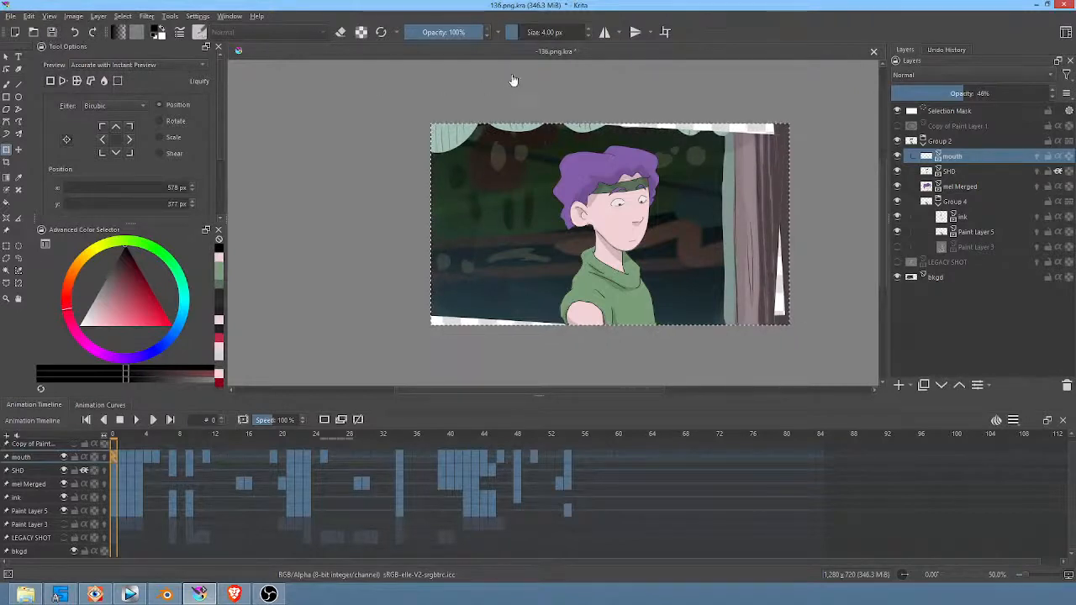
click(10, 16)
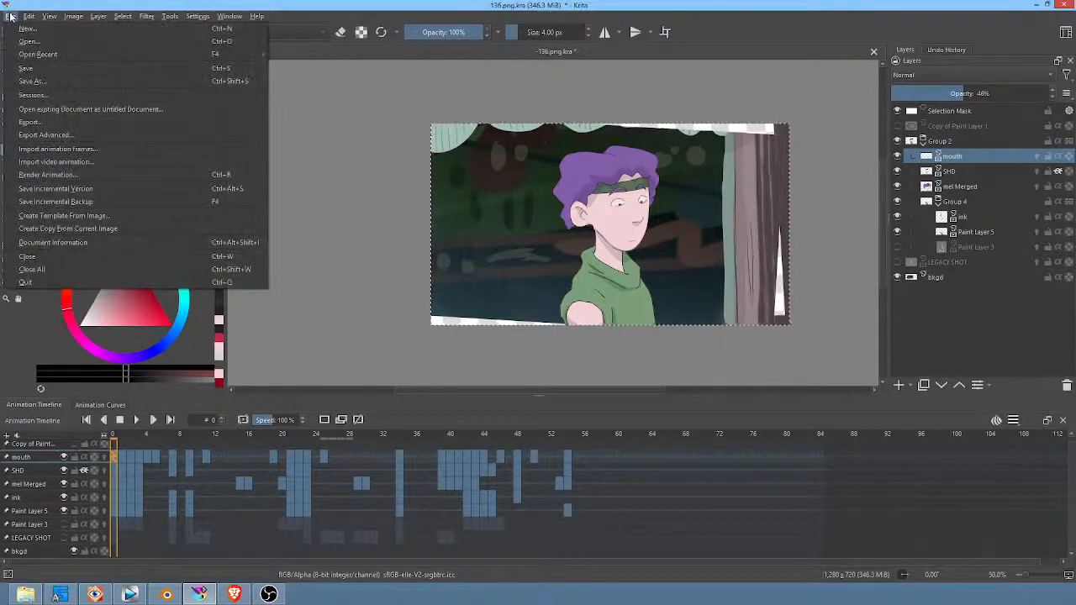
click(32, 81)
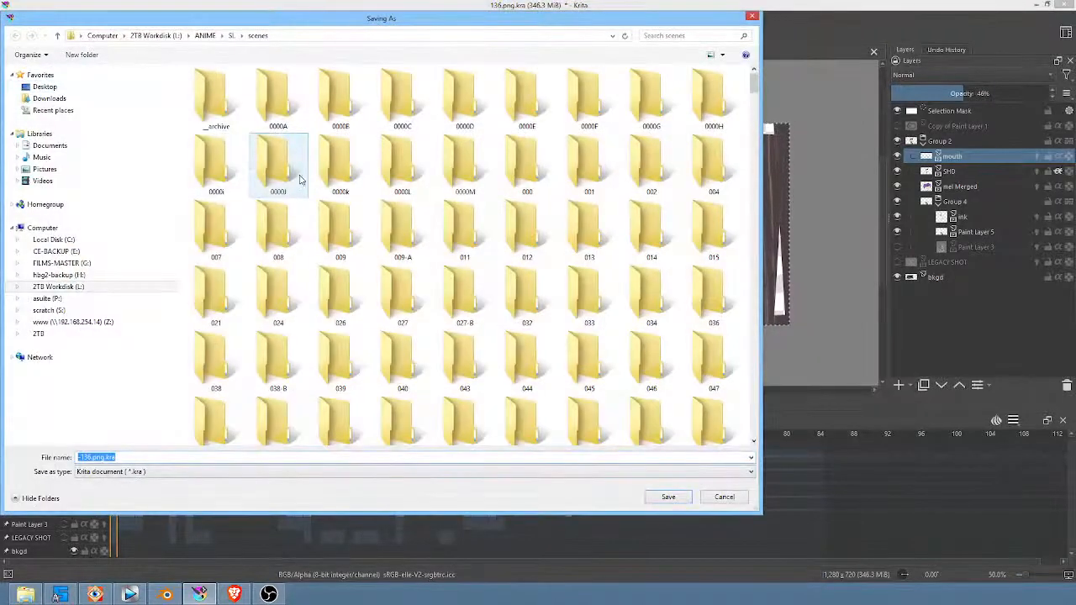
click(88, 457)
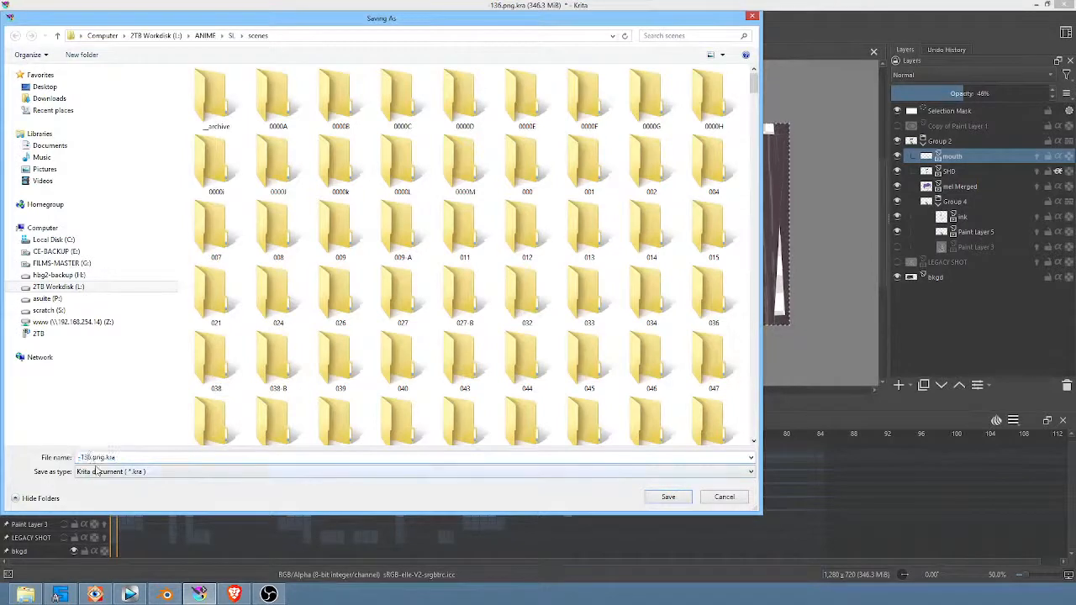
text(-tmp)
click(681, 497)
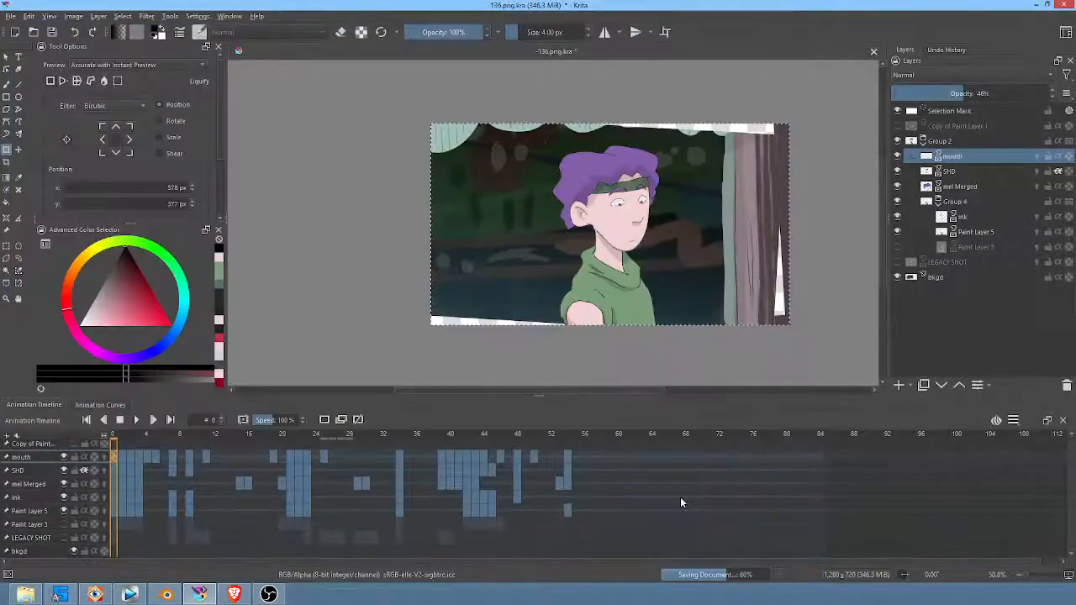
Step: Reopen the recent file -136.png.kra, examine the shot and its bkgd layer, and close it
click(12, 17)
mouse_move(40, 53)
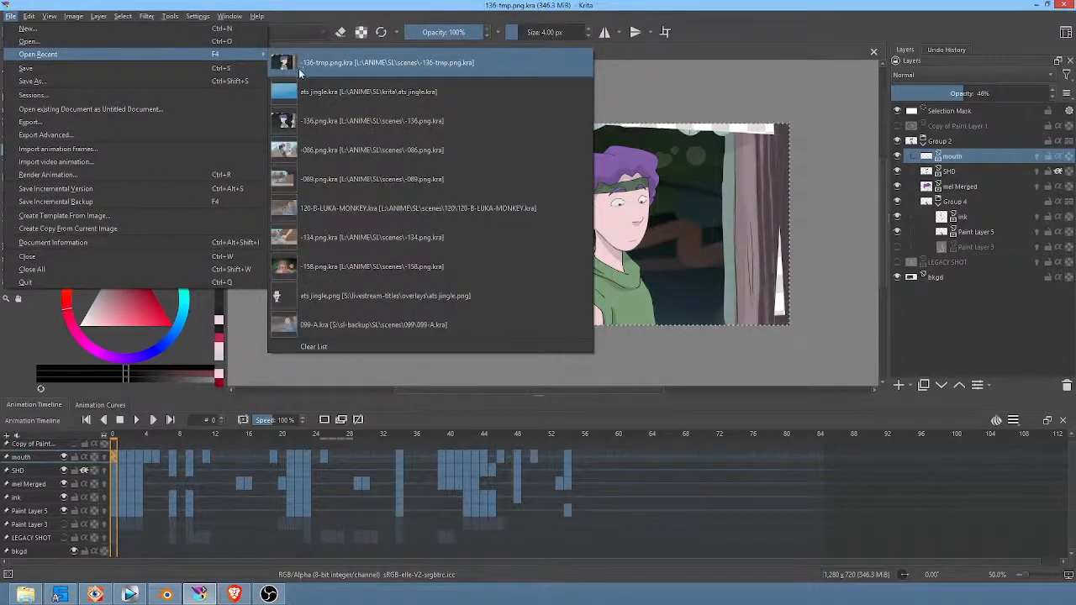
click(310, 120)
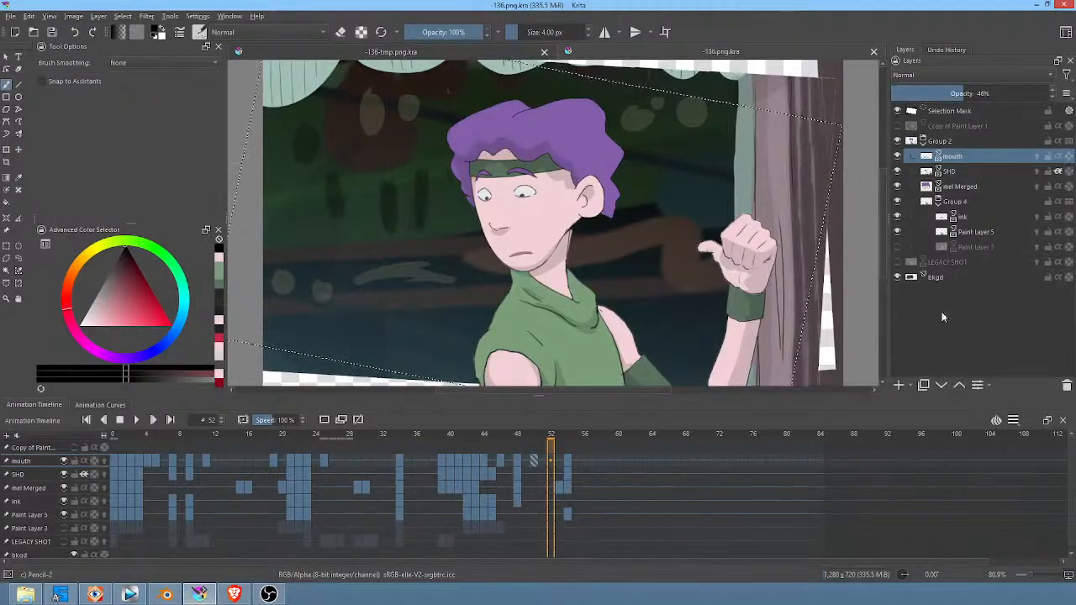
scroll(670, 259, down, 3)
scroll(670, 259, up, 3)
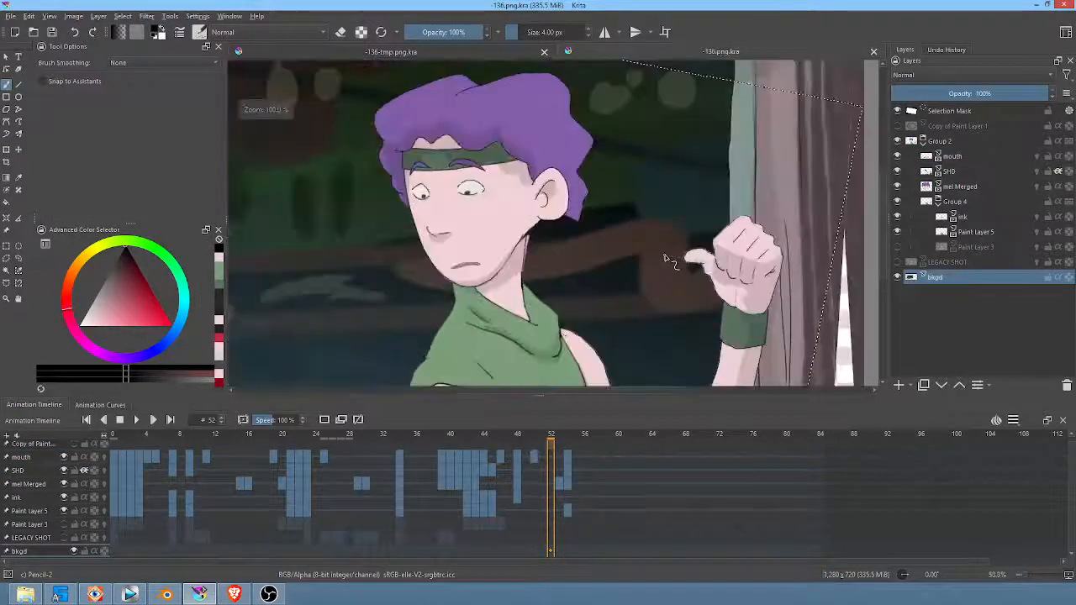
middle_drag(671, 253, 694, 234)
scroll(694, 234, down, 1)
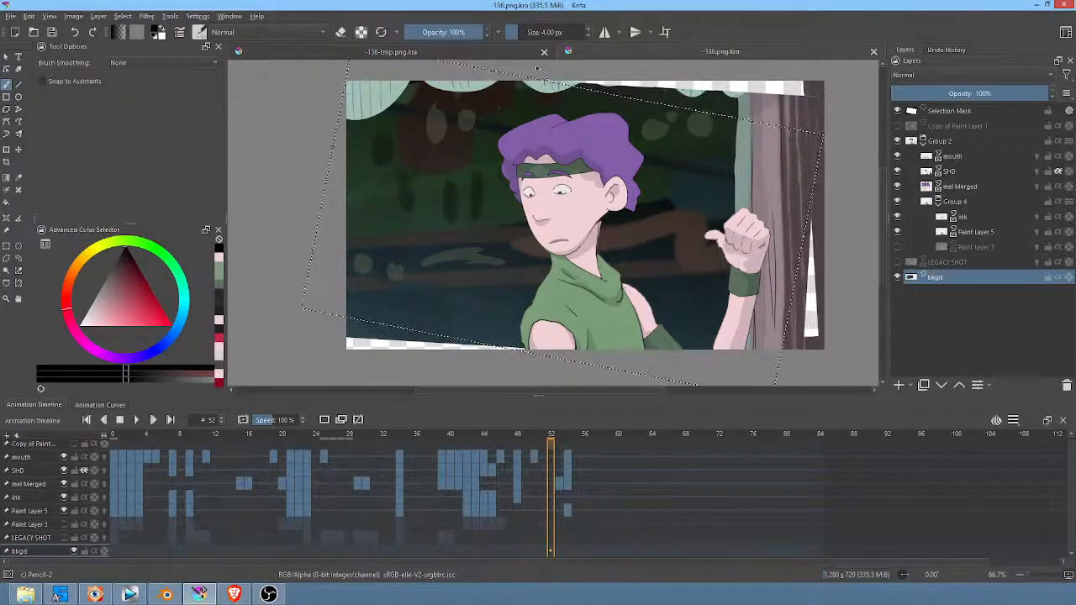
click(874, 53)
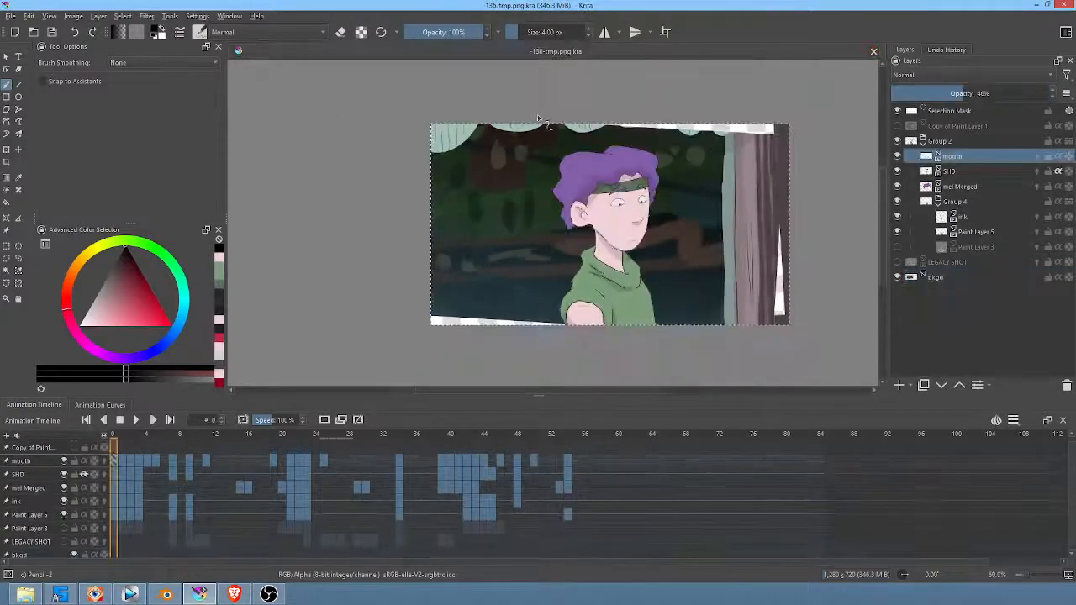
Step: Save the document under the name -136.png.kra, replacing the existing file
click(10, 16)
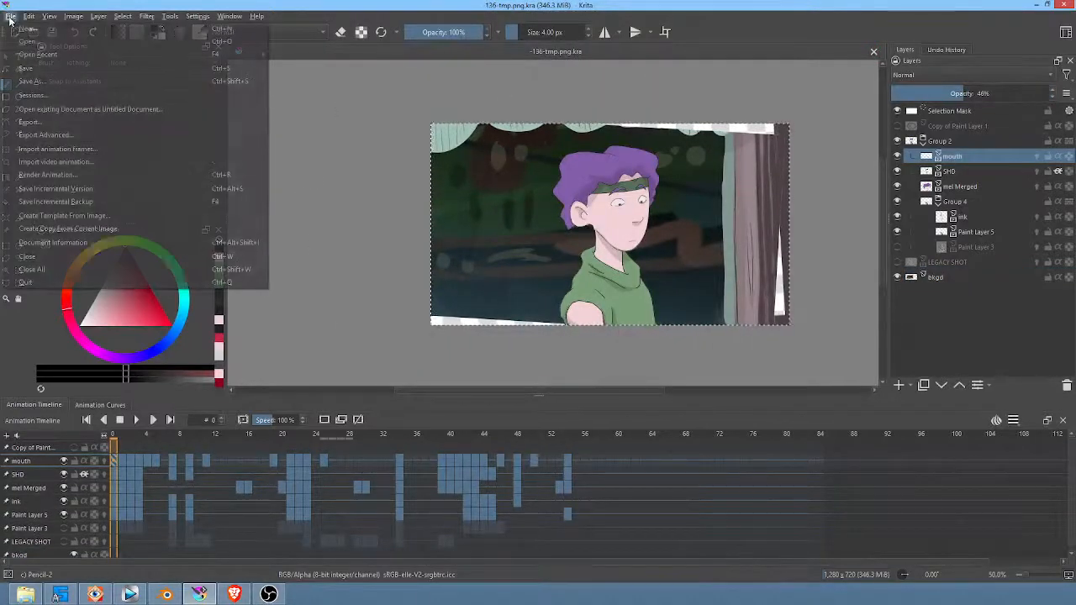
click(33, 79)
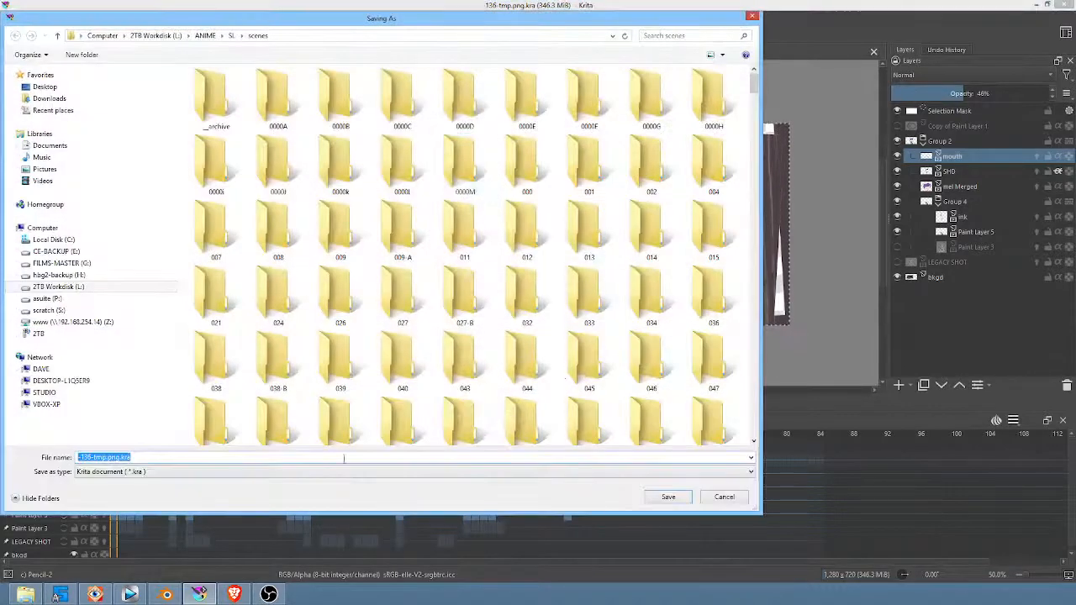
click(160, 457)
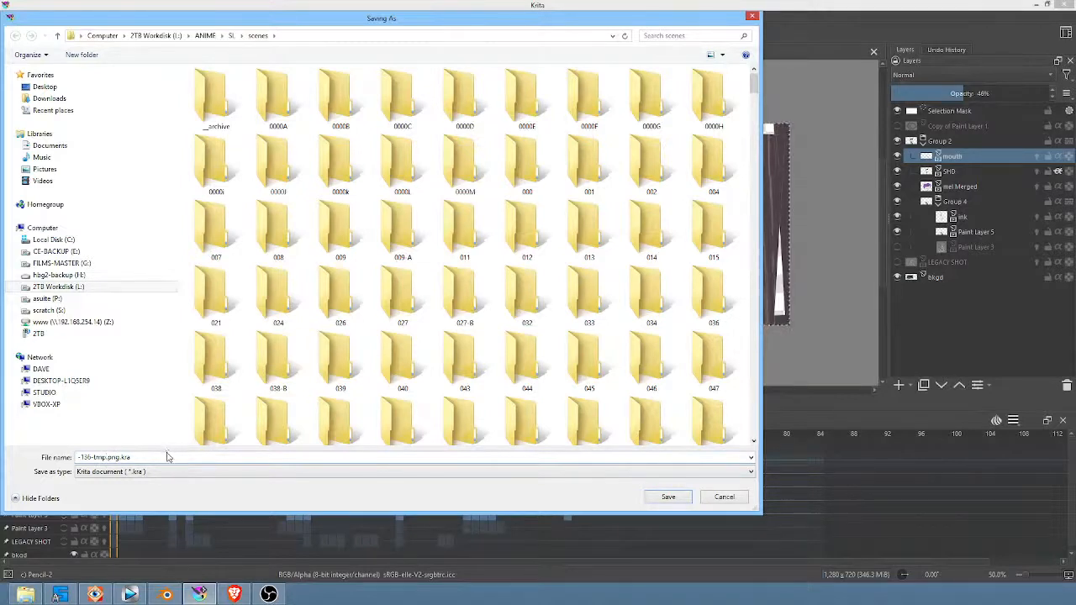
key(BackSpace)
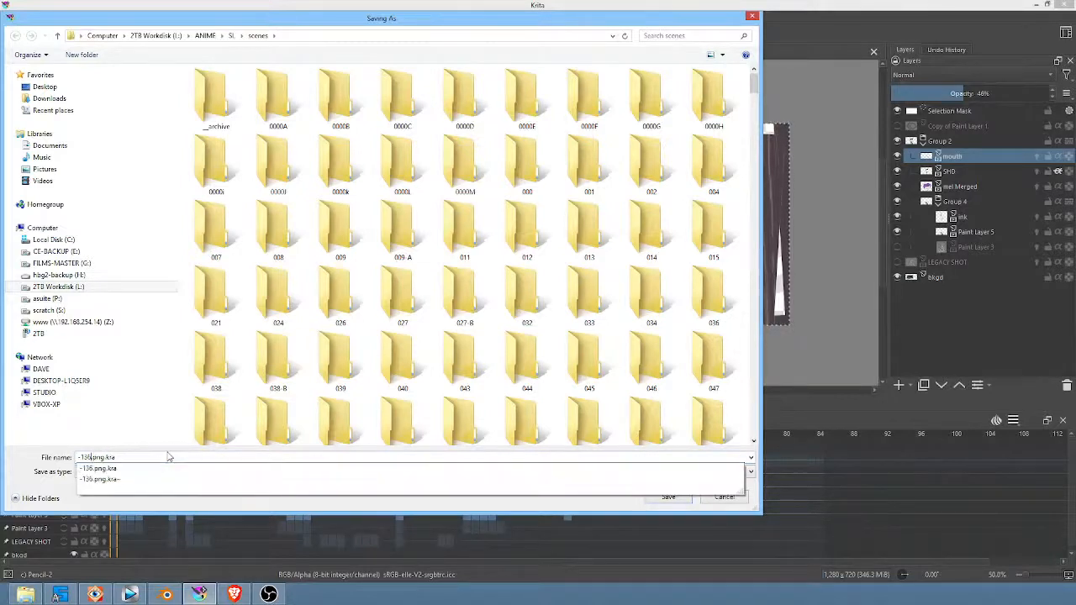
click(338, 472)
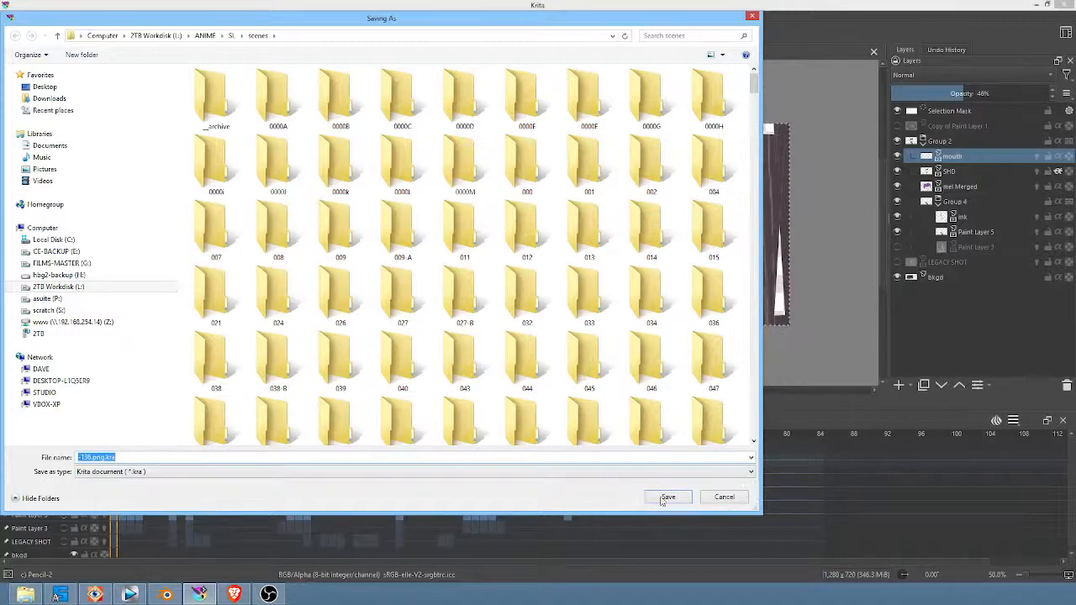
click(665, 499)
click(579, 304)
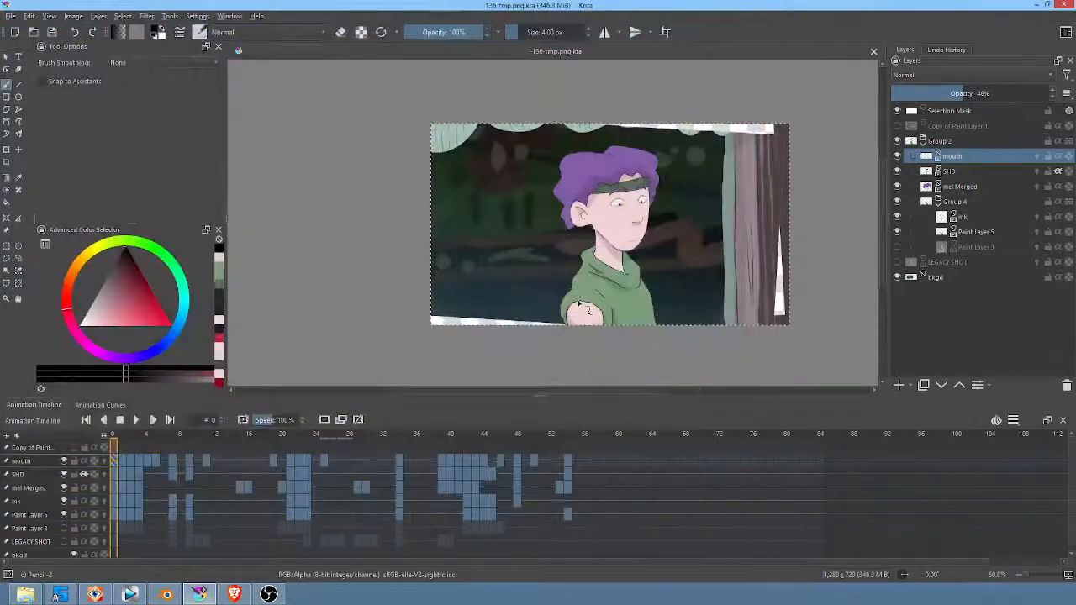
Step: On the bkgd layer, paint over the white gap beside the tree trunk in its dark brown with the 60 px Wet Textured Soft brush
click(940, 276)
key(ctrl+t)
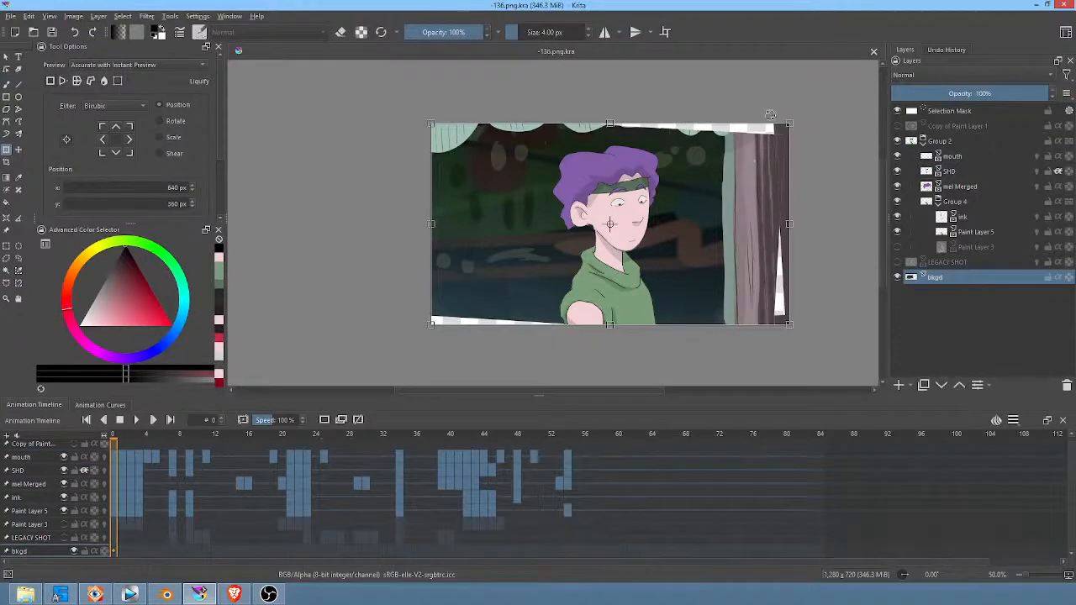
key(b)
right_click(752, 195)
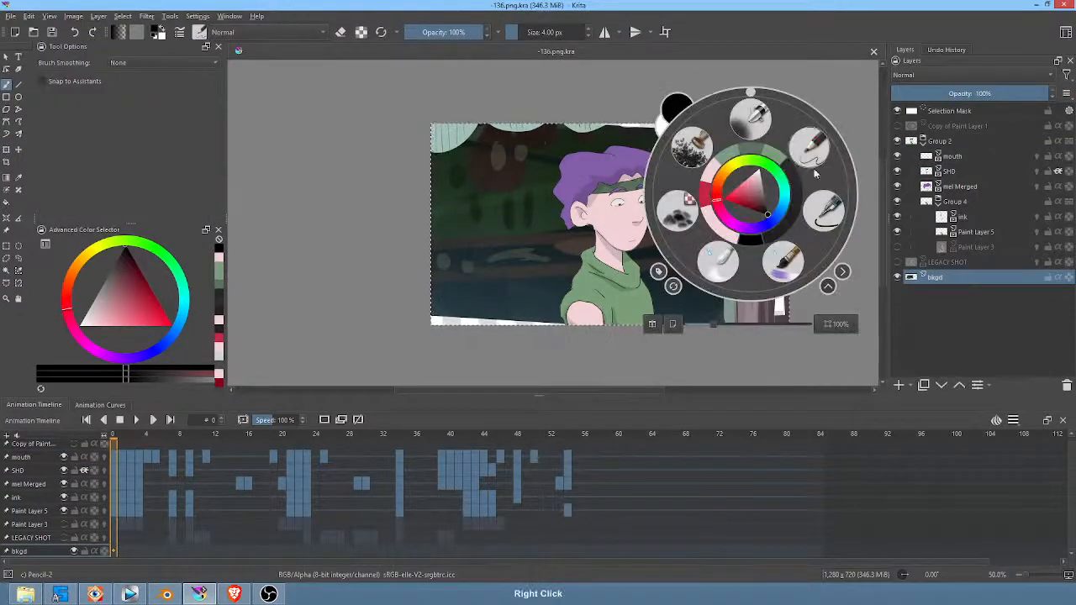
click(783, 262)
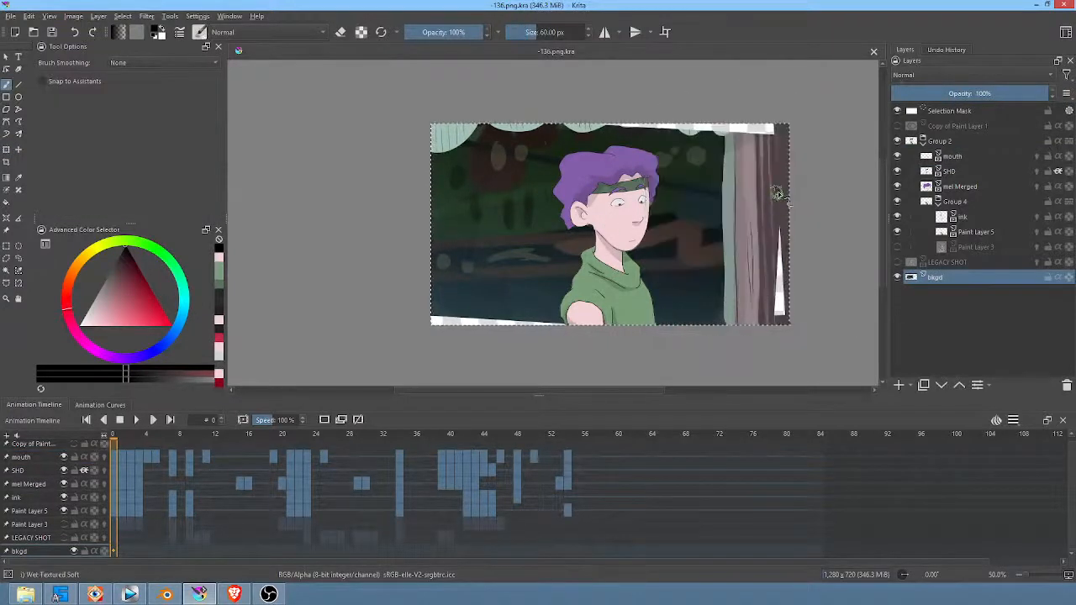
ctrl+click(779, 193)
drag(779, 193, 781, 289)
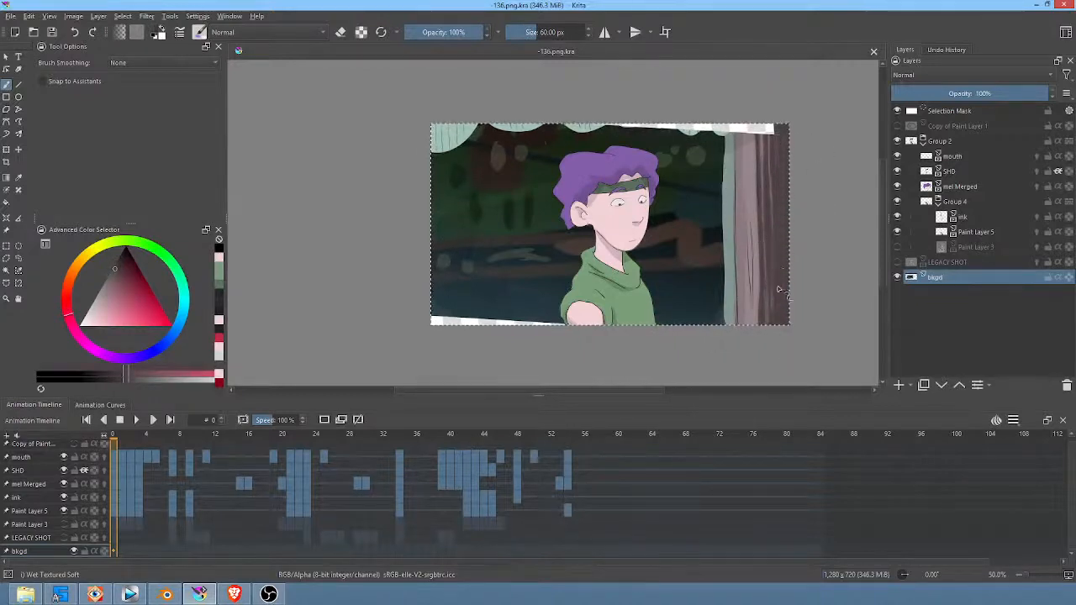
Step: Extend the tree trunk to the canvas's upper edge, using dark brown, lighter brown and grey-green sampled from the trunk
mouse_move(781, 111)
mouse_down()
mouse_move(776, 126)
mouse_move(763, 110)
mouse_move(764, 144)
mouse_move(745, 129)
mouse_up()
ctrl+click(750, 194)
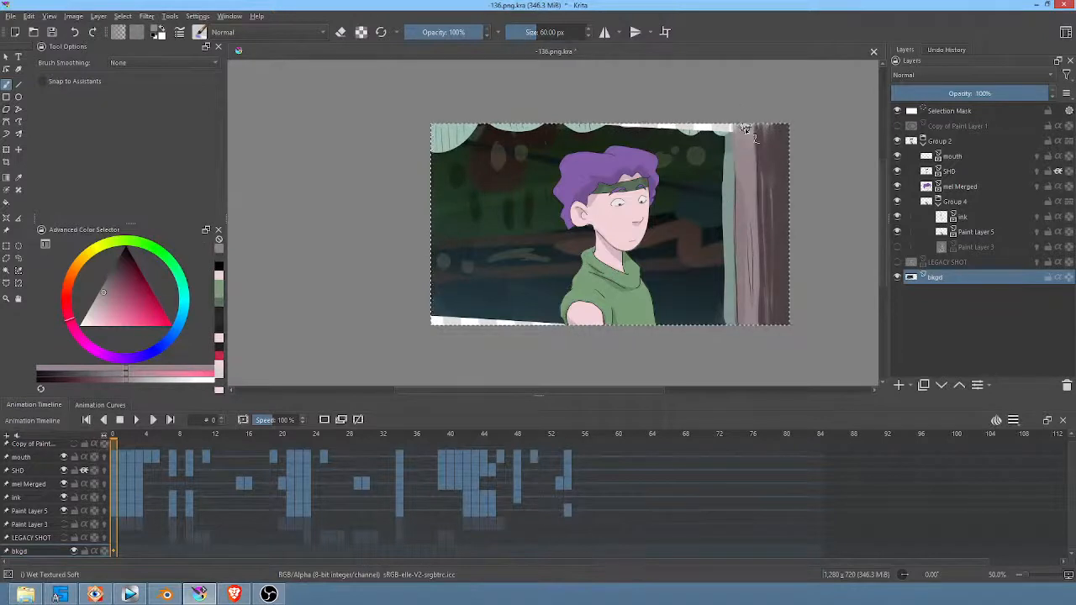
ctrl+click(745, 243)
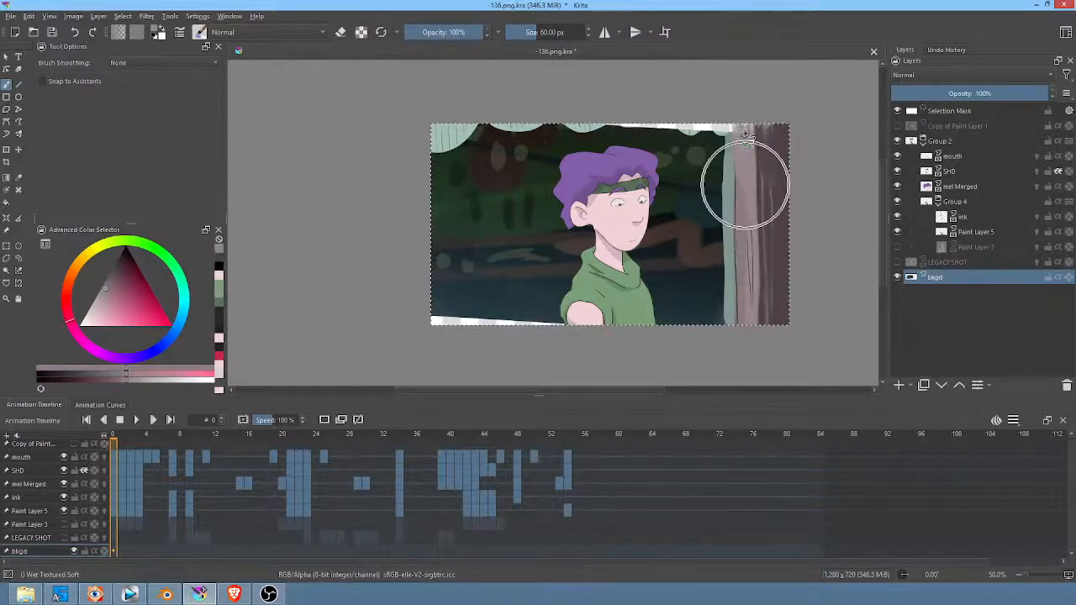
mouse_move(741, 144)
mouse_down()
mouse_move(750, 130)
mouse_move(751, 140)
mouse_up()
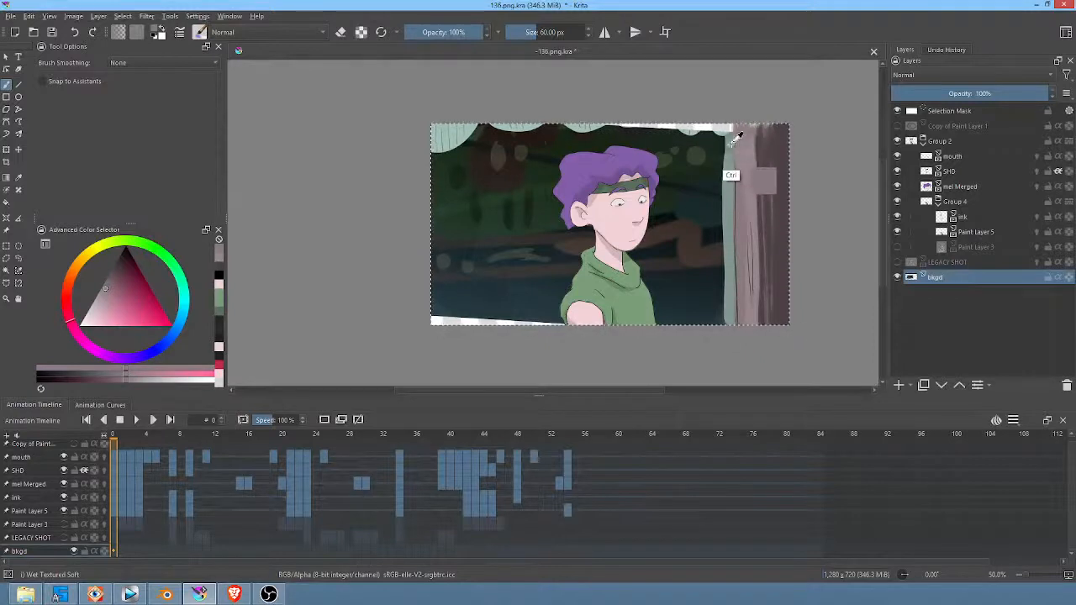
ctrl+click(733, 145)
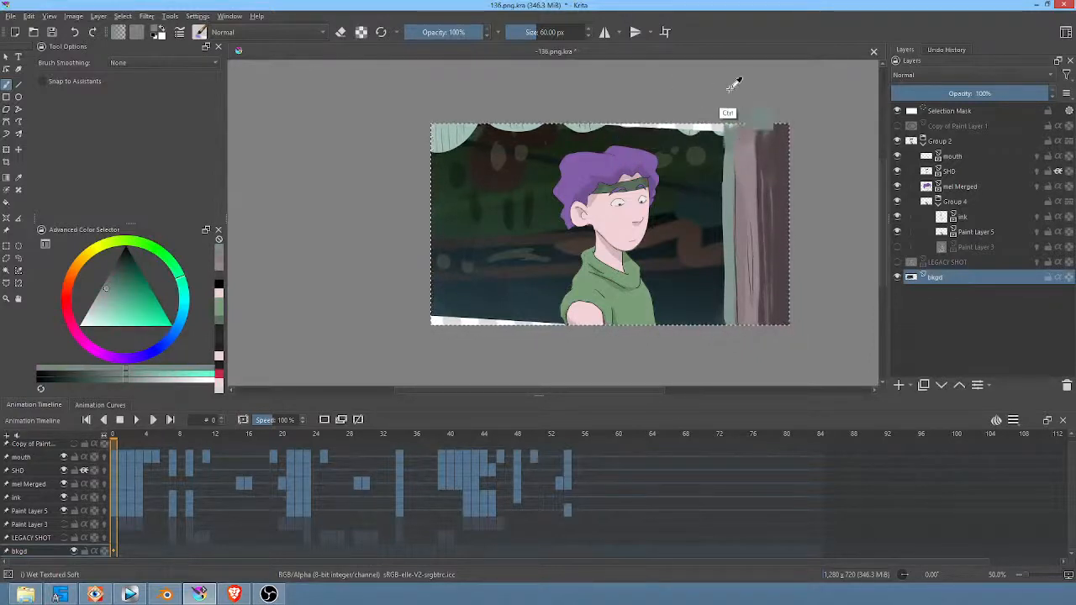
Step: Paint over the background's white upper strip in sampled dark green and start covering the lower-left gap in sampled dark blue
ctrl+click(662, 126)
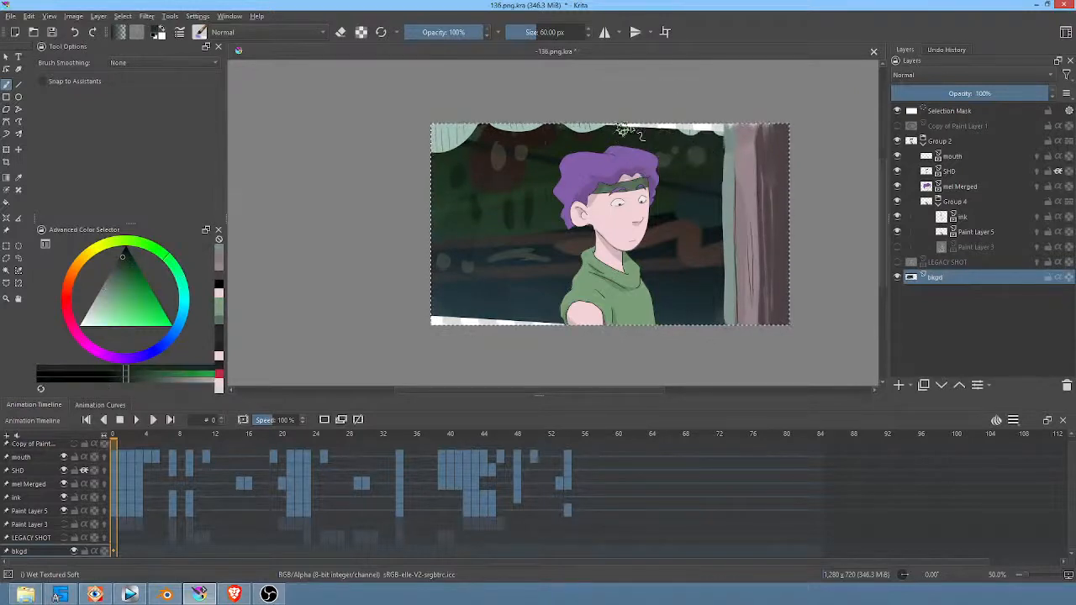
mouse_move(627, 127)
mouse_down()
mouse_move(726, 128)
mouse_move(689, 126)
mouse_move(713, 135)
mouse_move(721, 130)
mouse_move(670, 117)
mouse_move(693, 124)
mouse_move(672, 139)
mouse_move(724, 102)
mouse_up()
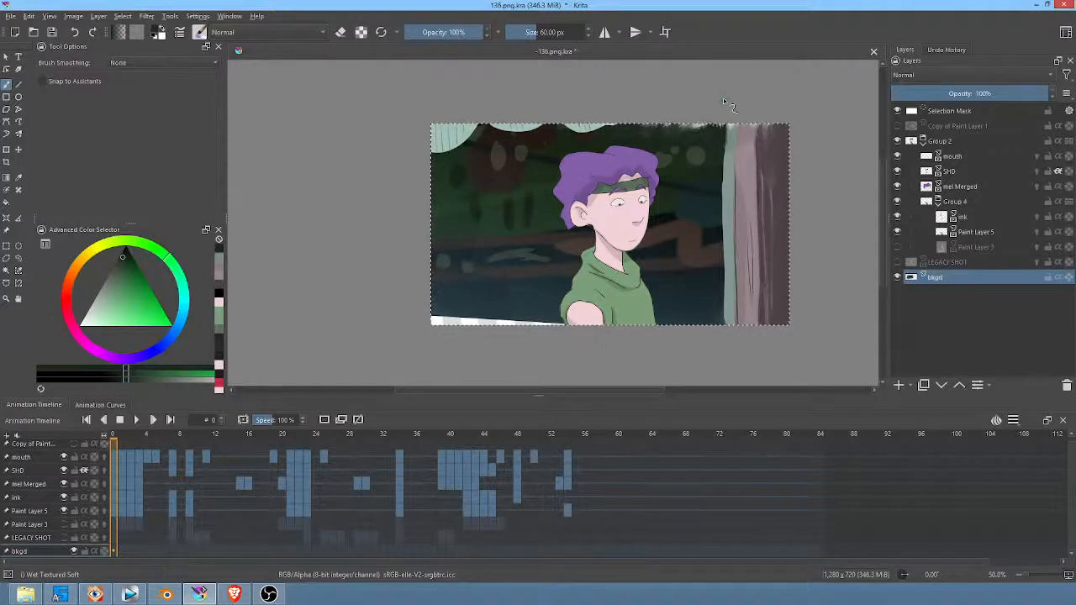
ctrl+click(463, 301)
mouse_move(446, 319)
mouse_down()
mouse_move(438, 330)
mouse_move(481, 325)
mouse_up()
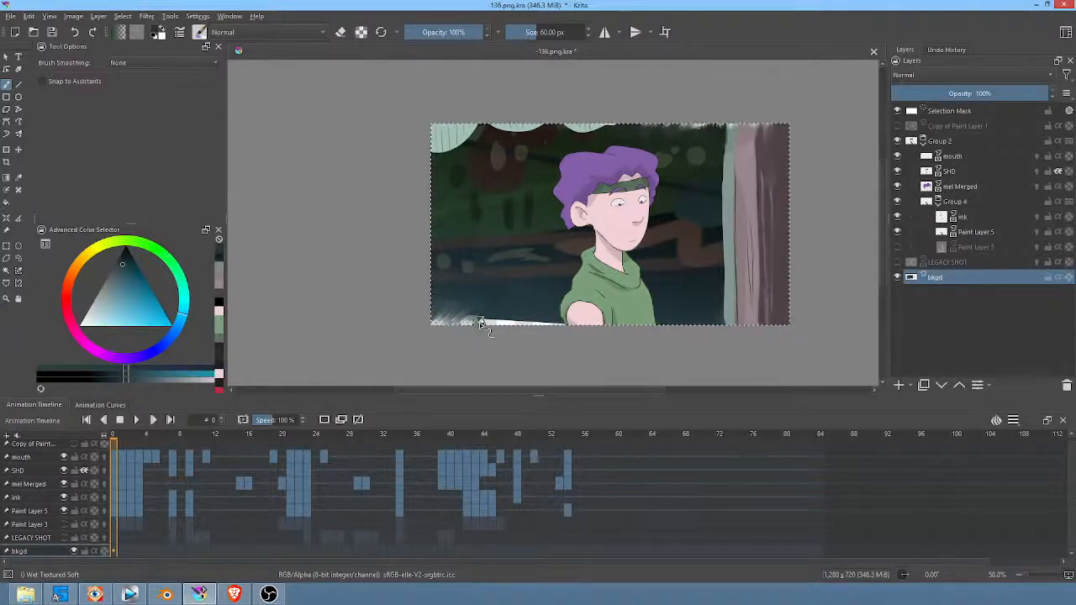
Step: Cover the background's lower-left white gap in solid dark blue with the Ink-2 Fineliner brush at about 52 px
right_click(517, 294)
click(615, 259)
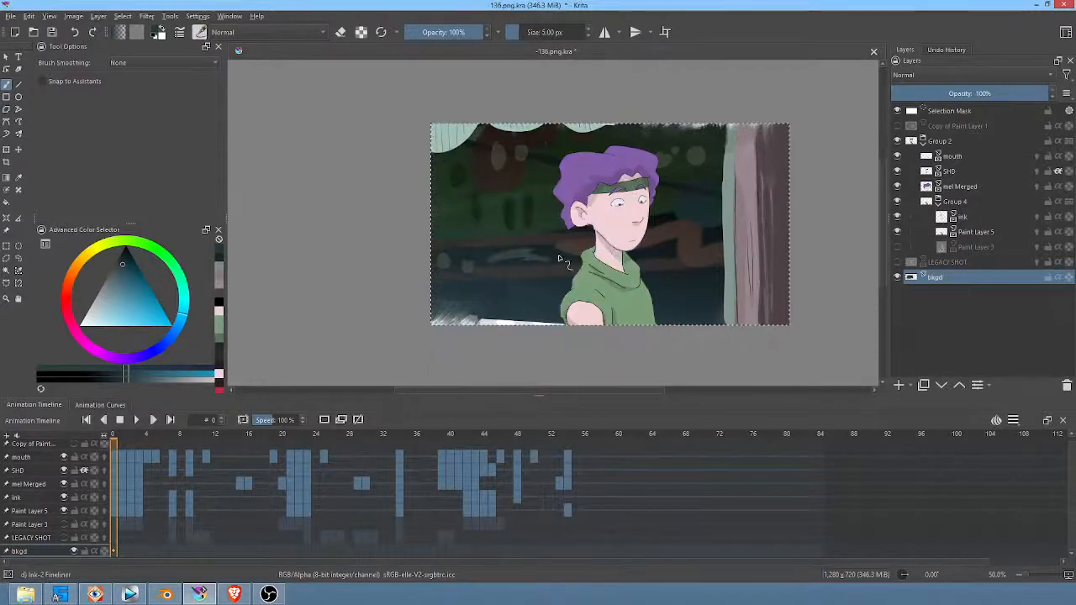
shift+drag(514, 296, 570, 281)
ctrl+click(517, 294)
mouse_move(453, 304)
mouse_down()
mouse_move(439, 318)
mouse_move(452, 324)
mouse_up()
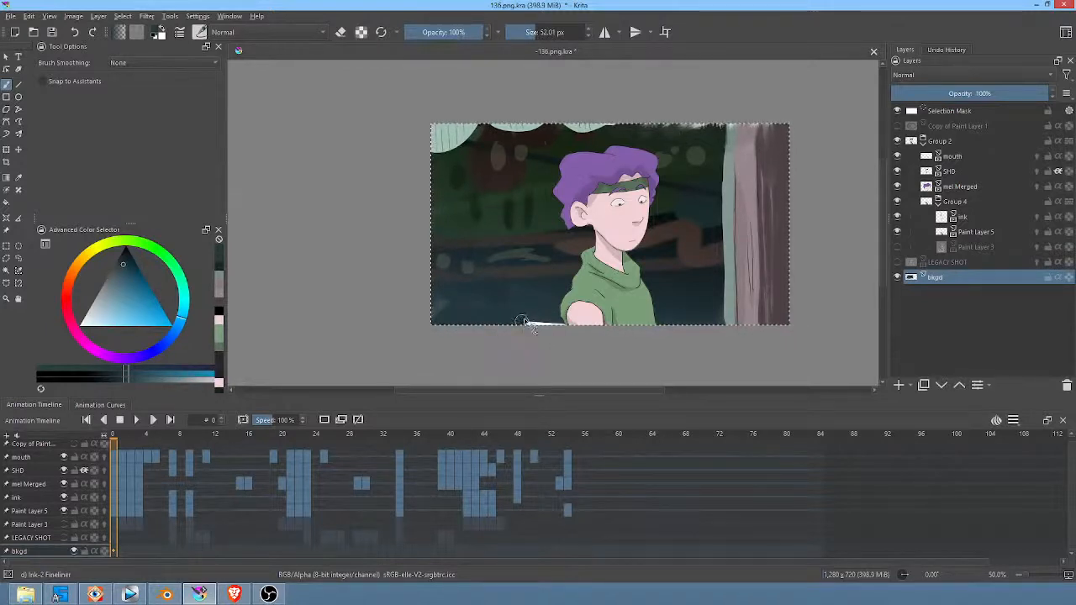
drag(523, 323, 543, 328)
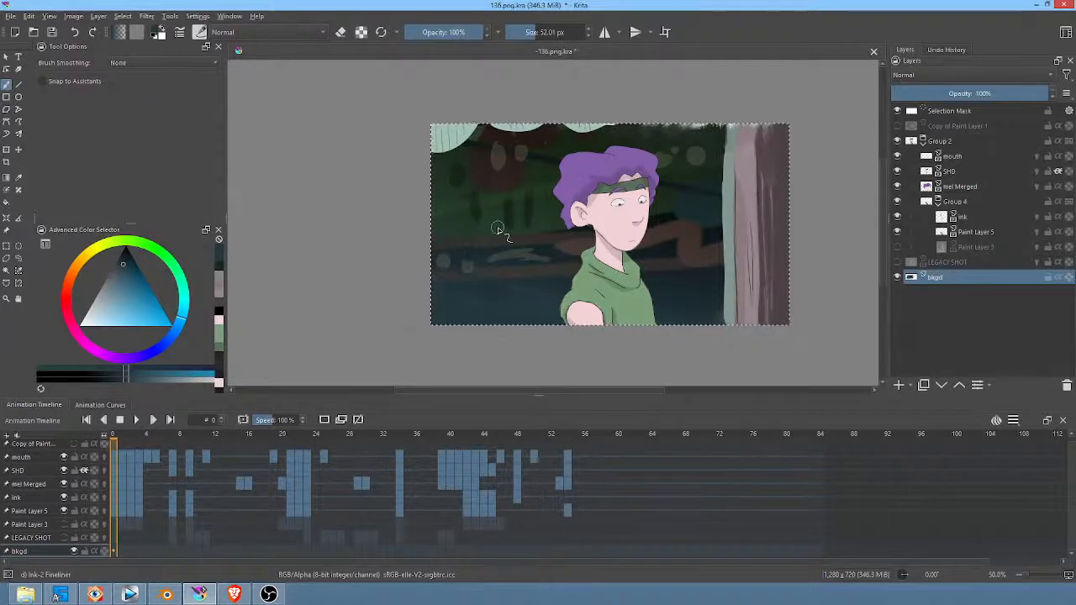
Step: Cover the remaining light patches along the background's upper edge in dark blue and the trunk's sampled grey-green and browns
drag(720, 128, 652, 124)
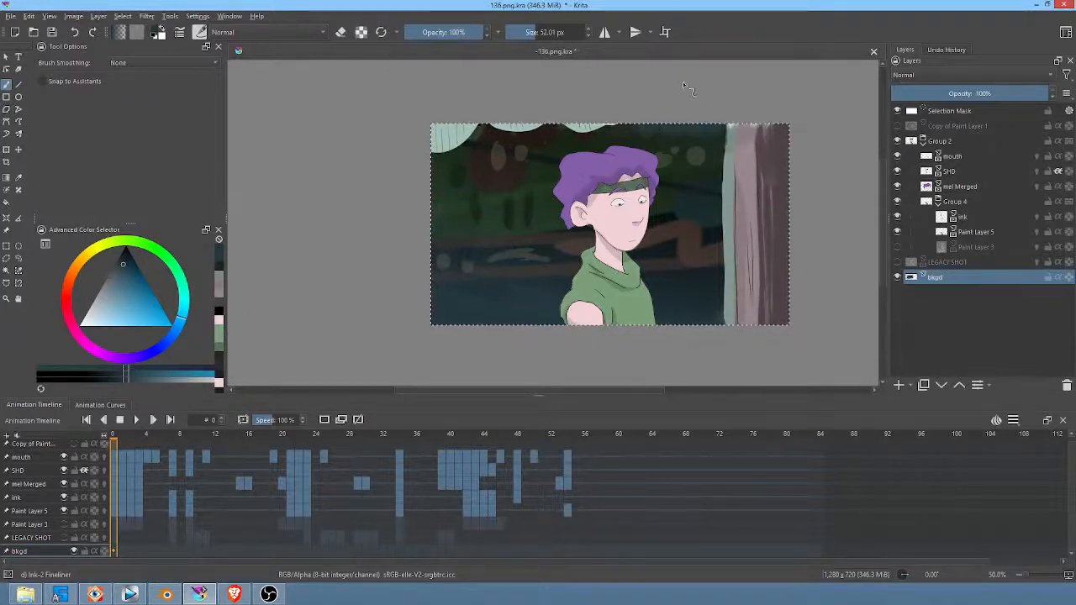
ctrl+click(732, 142)
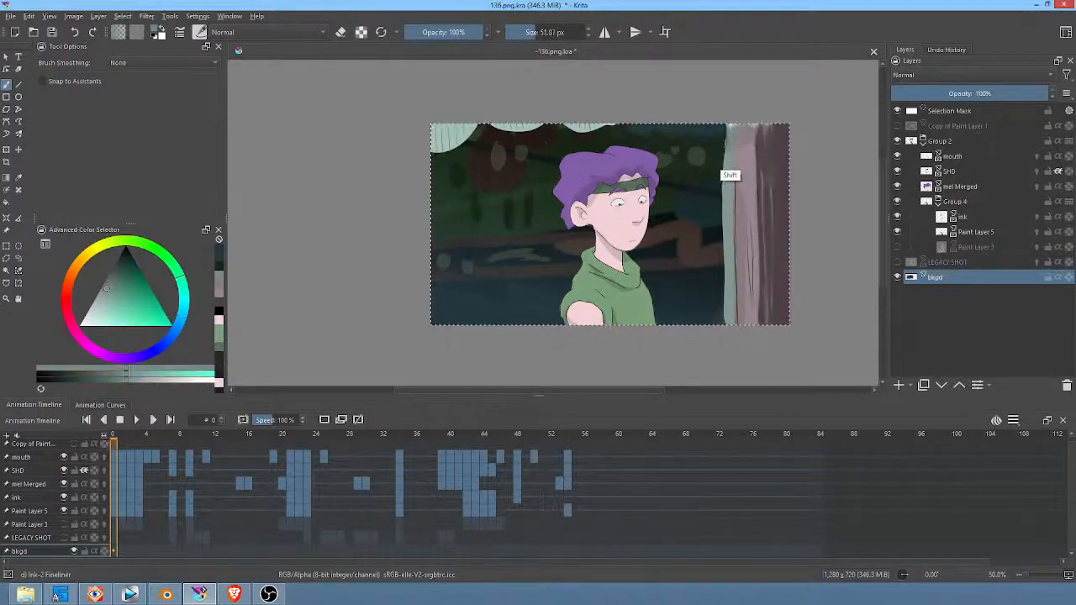
shift+drag(732, 153, 729, 156)
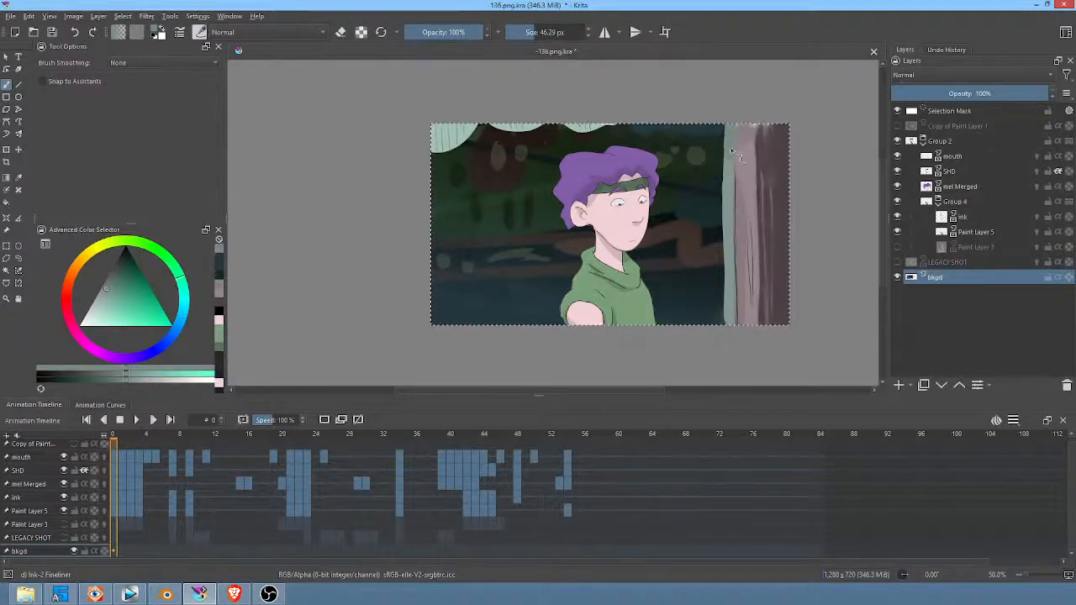
ctrl+click(780, 132)
shift+drag(779, 134, 773, 131)
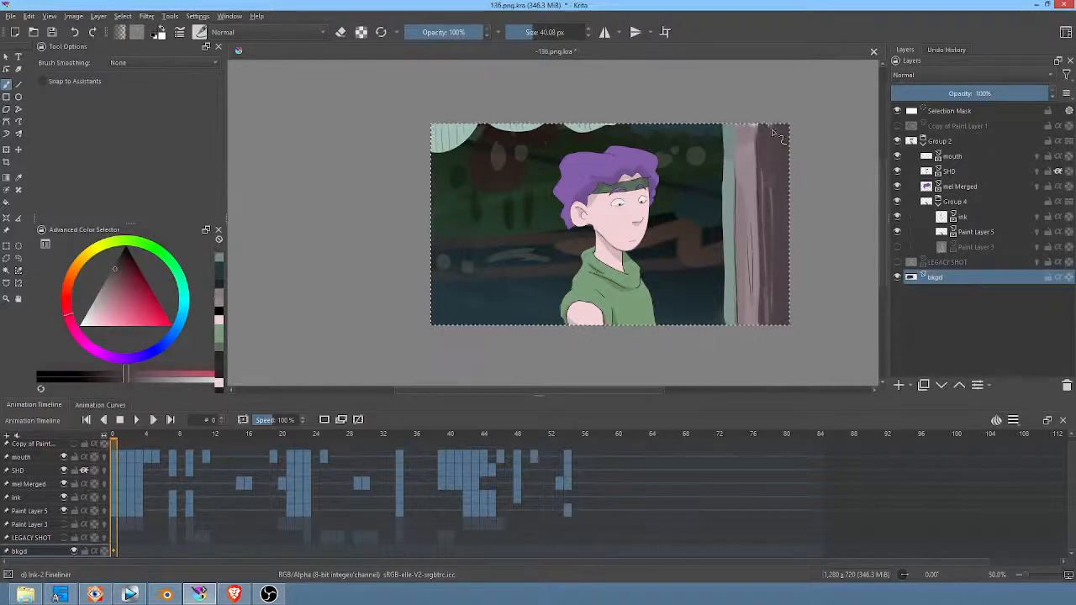
ctrl+click(753, 133)
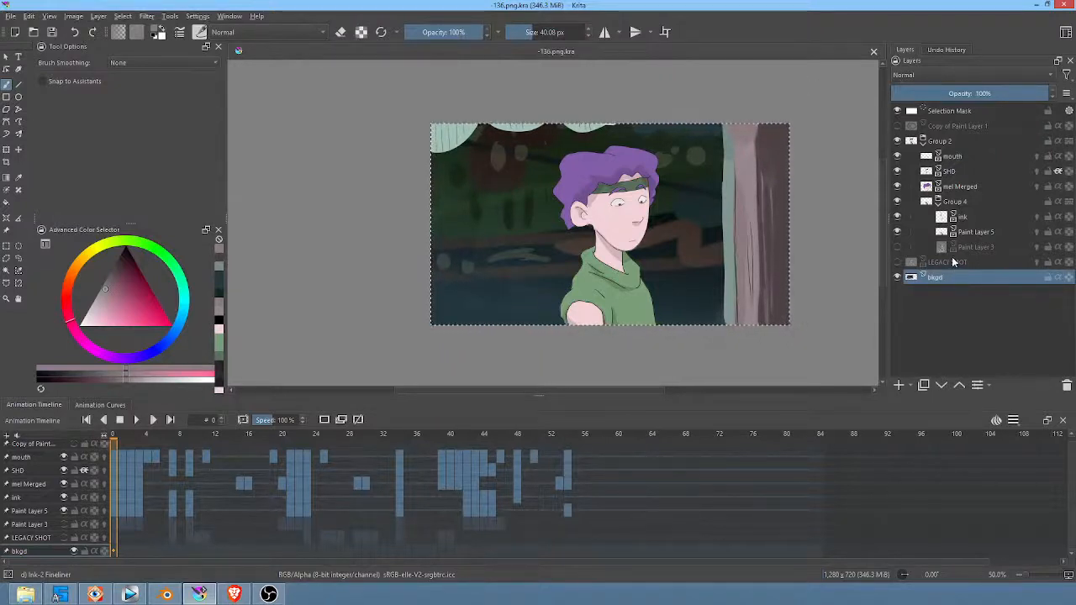
Step: Delete the LEGACY SHOT layer and save the document
click(911, 263)
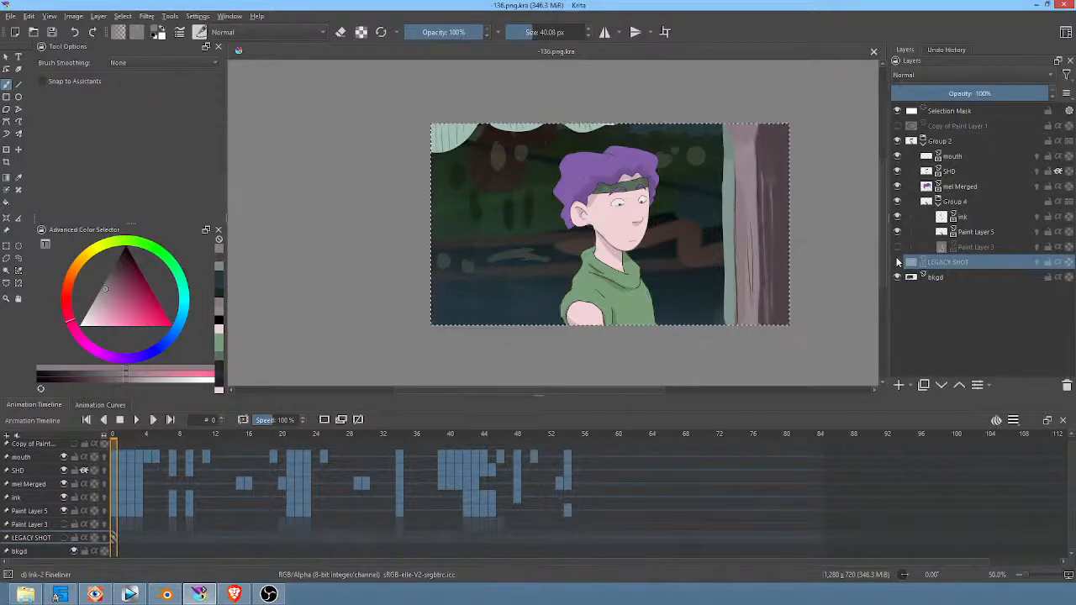
click(1067, 385)
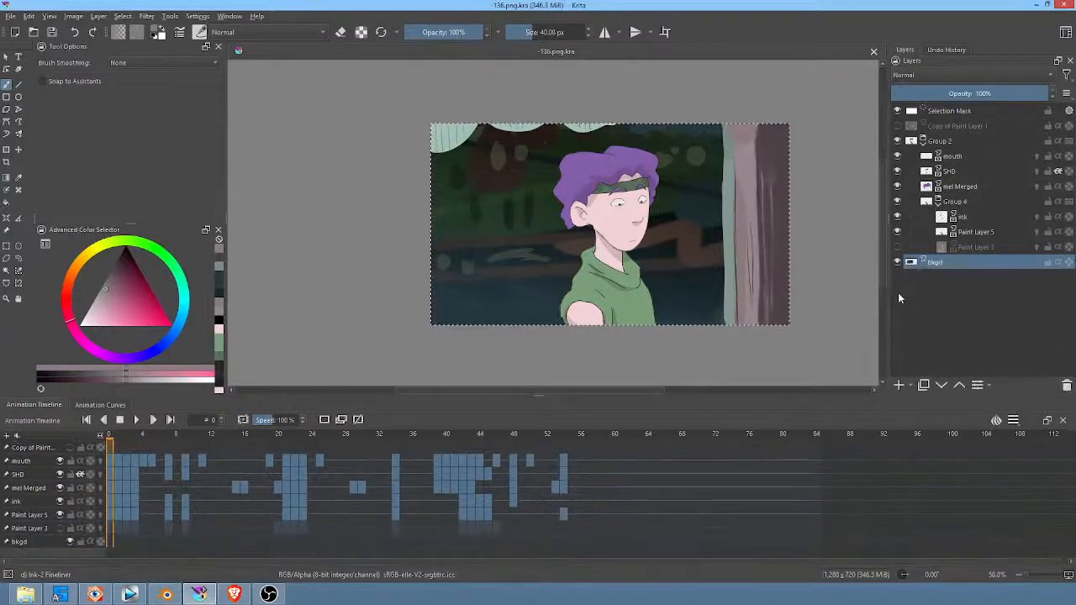
click(54, 35)
Step: Check the hidden Copy of Paint Layer 1 layer and delete it
click(948, 127)
click(898, 127)
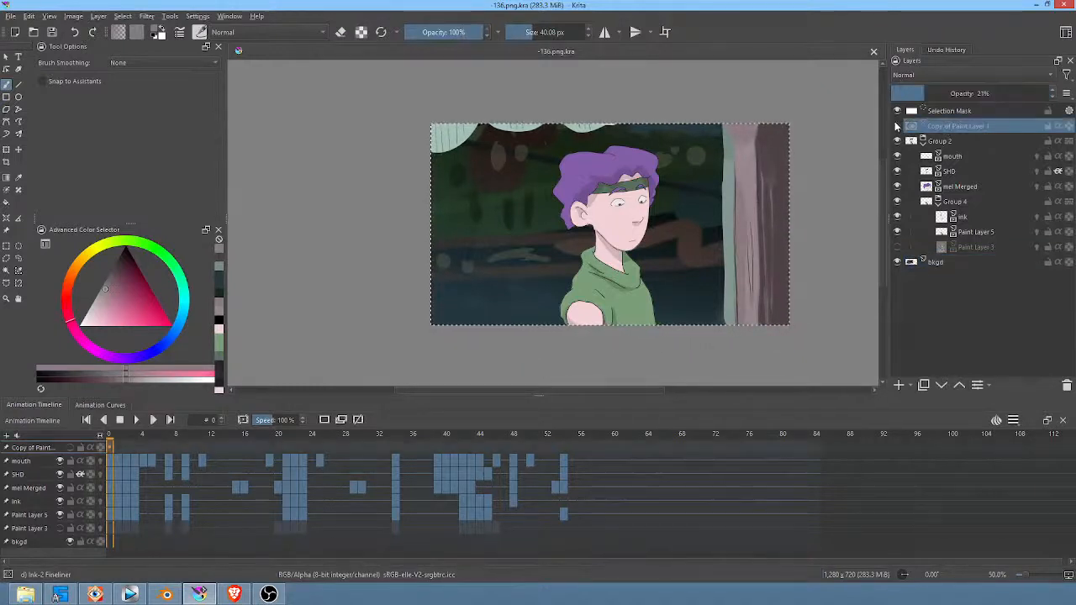
click(898, 126)
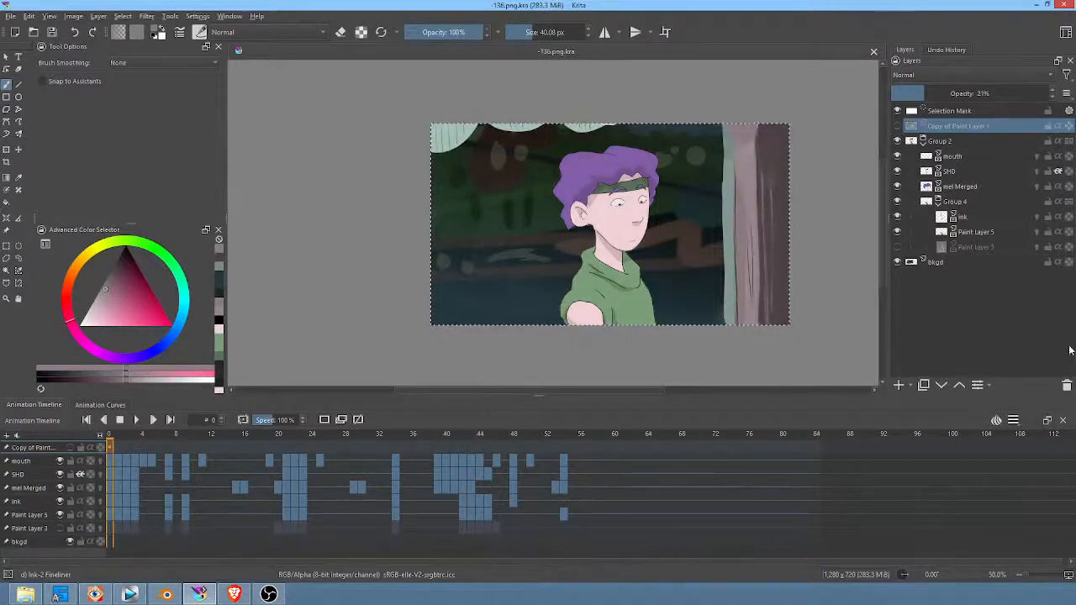
click(1067, 387)
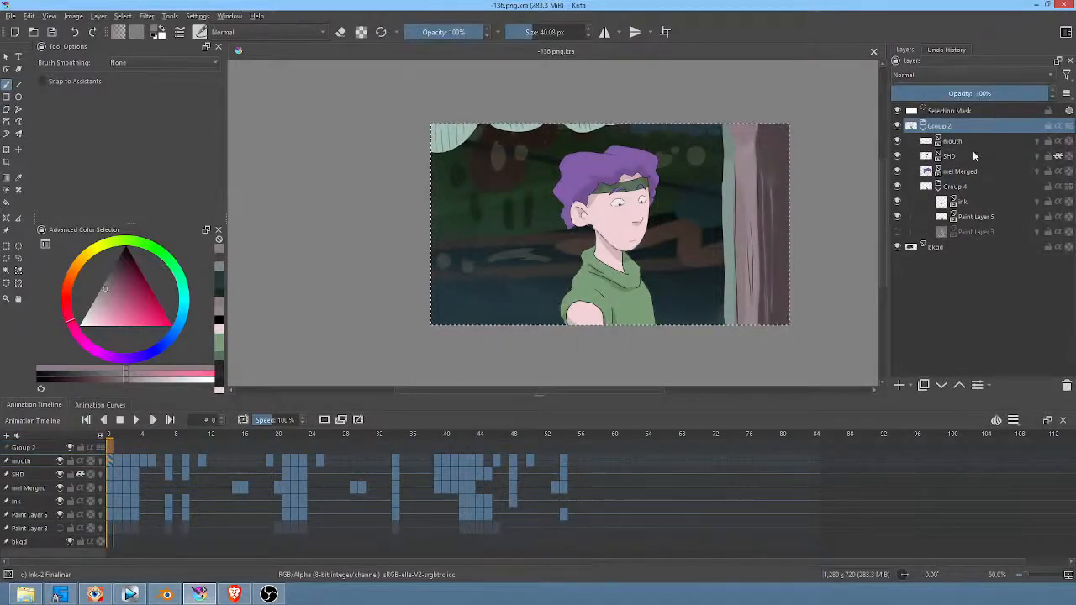
Step: Add a new paint layer and move it out of Group 2 to the top of the layer stack
click(899, 385)
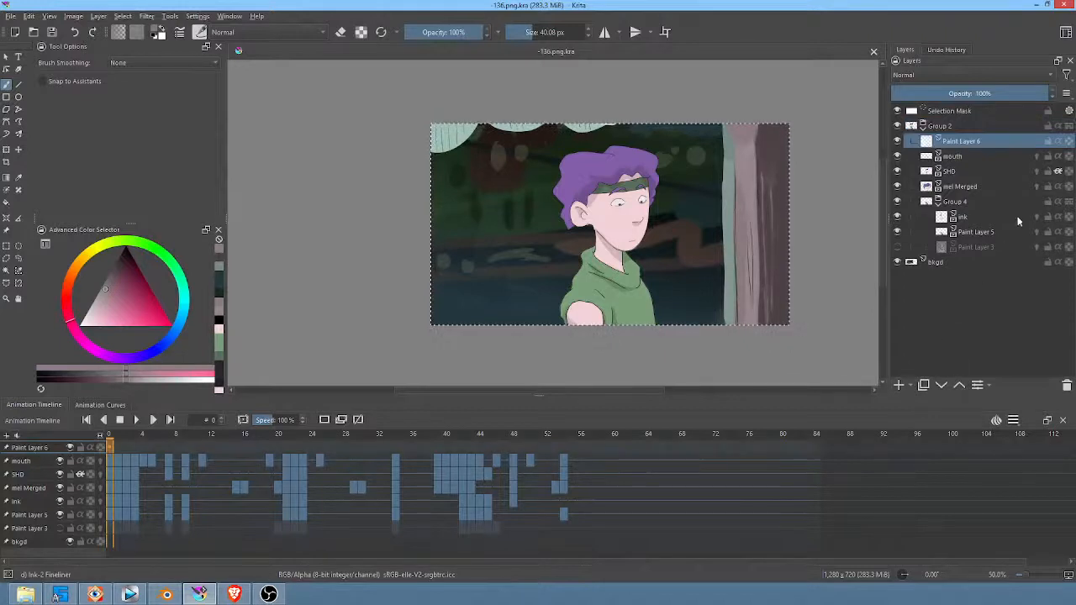
click(959, 384)
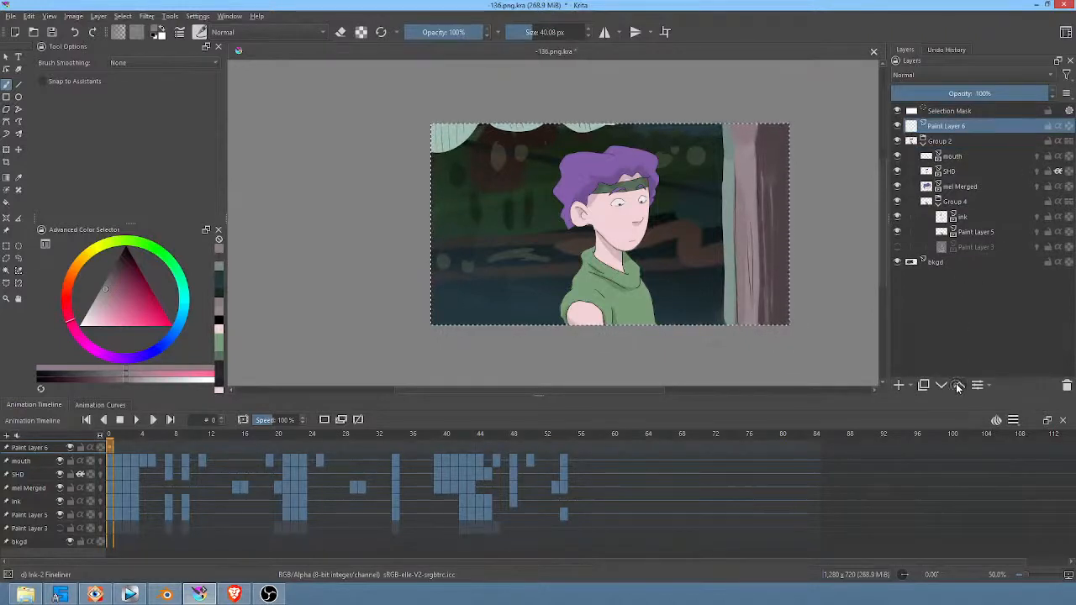
click(959, 385)
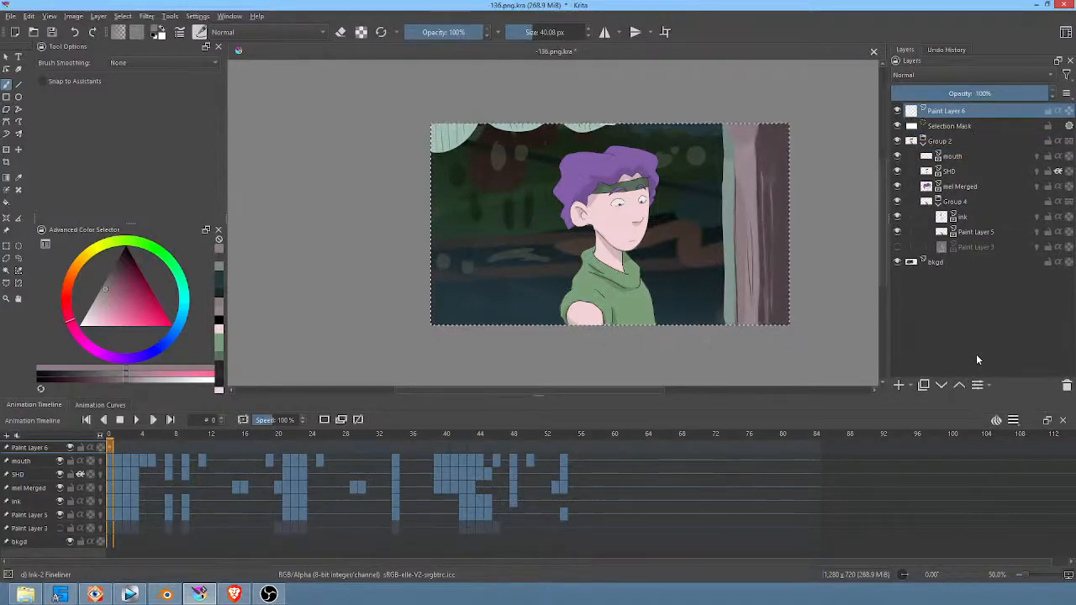
Step: Spray a soft brownish haze across the upper-right corner of the shot on the new layer with the 600 px Airbrush Soft
mouse_move(961, 113)
right_click(700, 162)
click(703, 104)
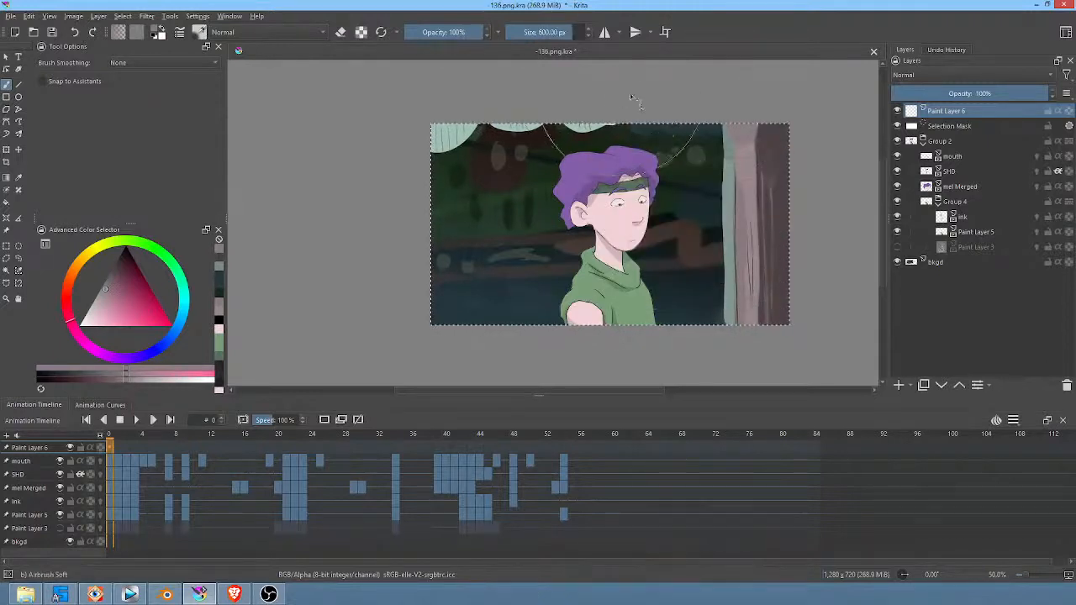
mouse_move(633, 98)
mouse_down()
mouse_move(821, 201)
mouse_move(650, 94)
mouse_move(826, 168)
mouse_up()
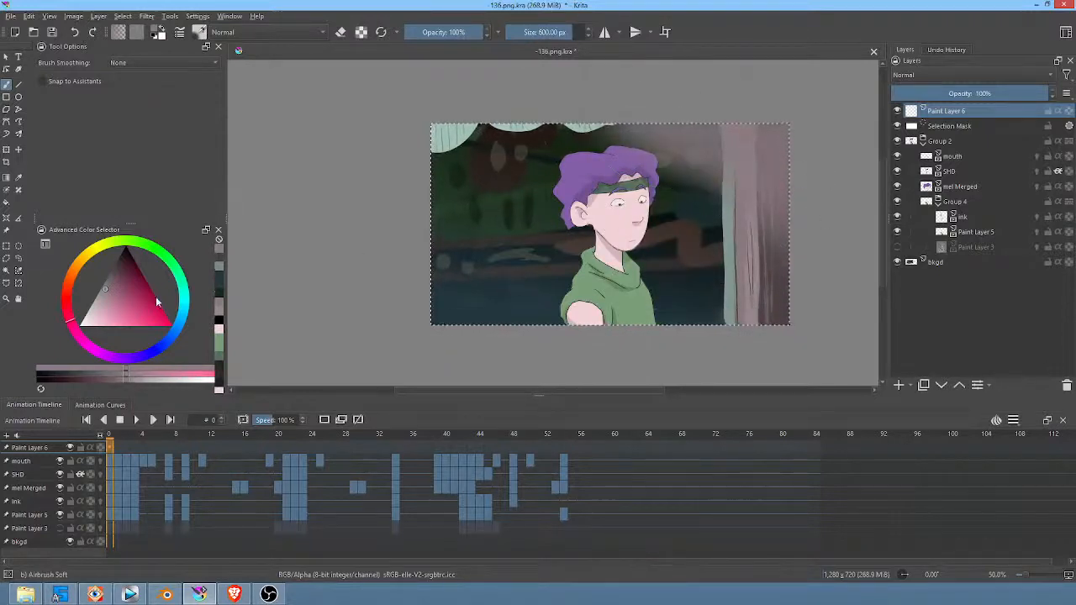
Step: Airbrush soft black shading along the shot's upper edge, side edges and lower corners on Paint Layer 6
click(126, 246)
mouse_move(571, 89)
mouse_down()
mouse_move(673, 94)
mouse_move(779, 145)
mouse_up()
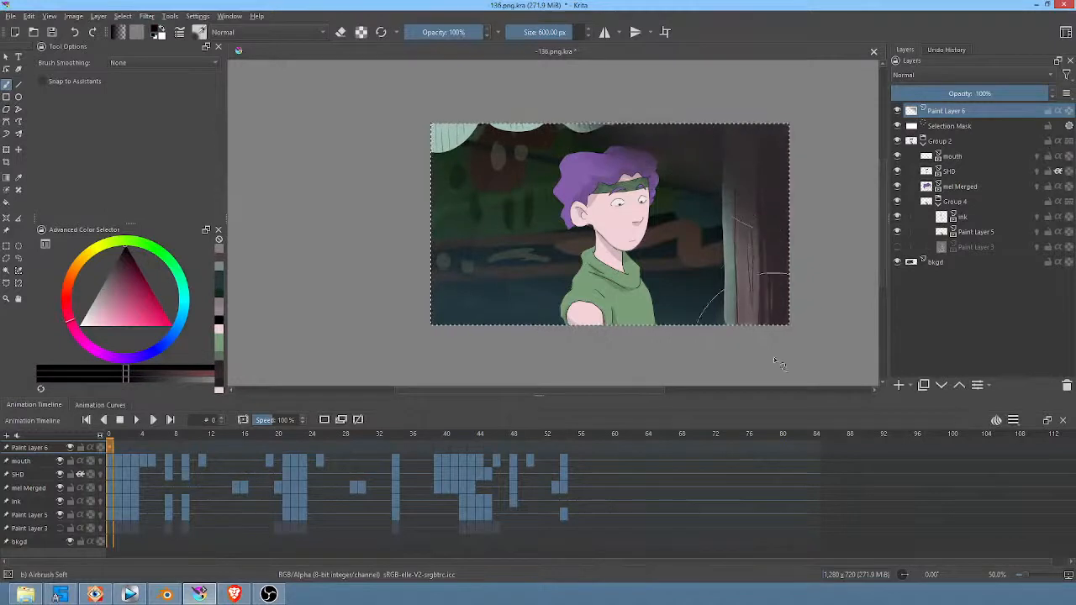
mouse_move(577, 84)
mouse_down()
mouse_move(494, 98)
mouse_move(390, 277)
mouse_move(831, 233)
mouse_up()
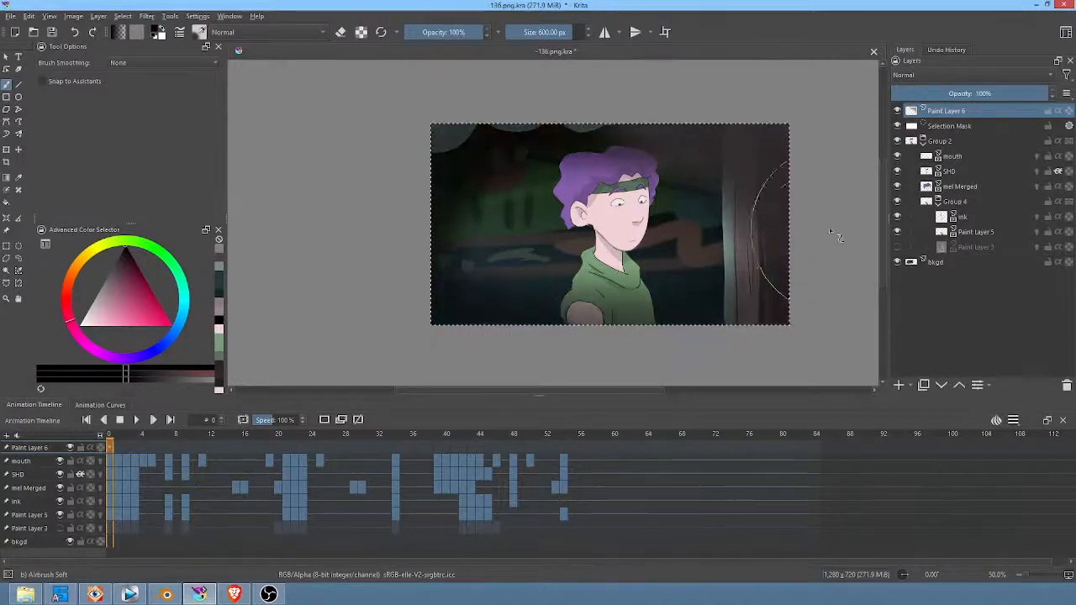
Step: Make Paint Layer 6 a locked Overlay layer at 46% opacity and save the document
click(949, 75)
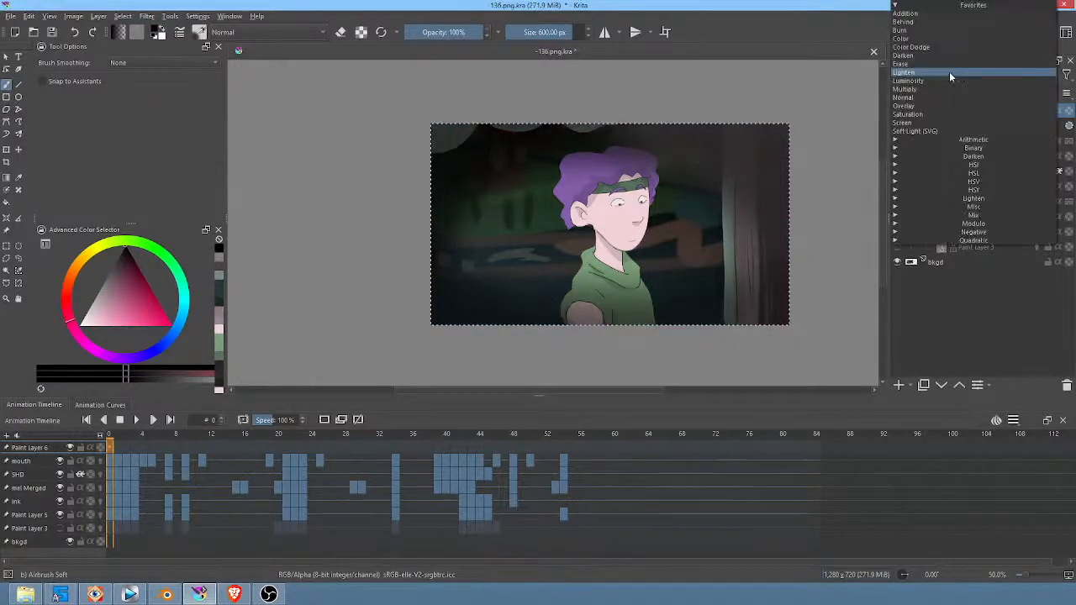
click(949, 106)
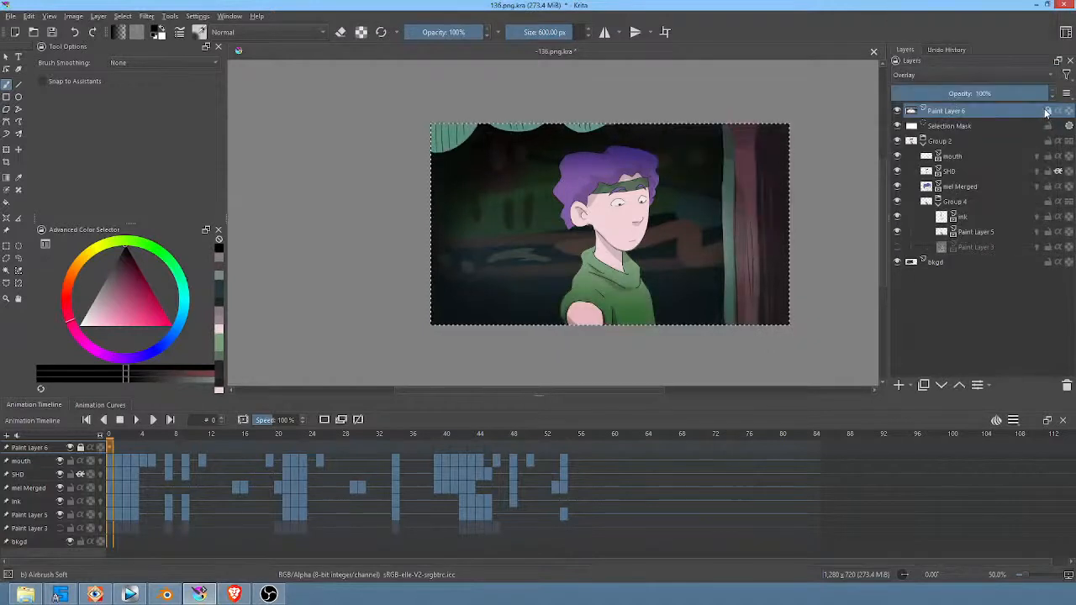
mouse_move(1047, 112)
mouse_down()
mouse_move(877, 108)
mouse_move(968, 111)
mouse_up()
mouse_move(1029, 94)
mouse_down()
mouse_move(893, 95)
mouse_move(957, 105)
mouse_up()
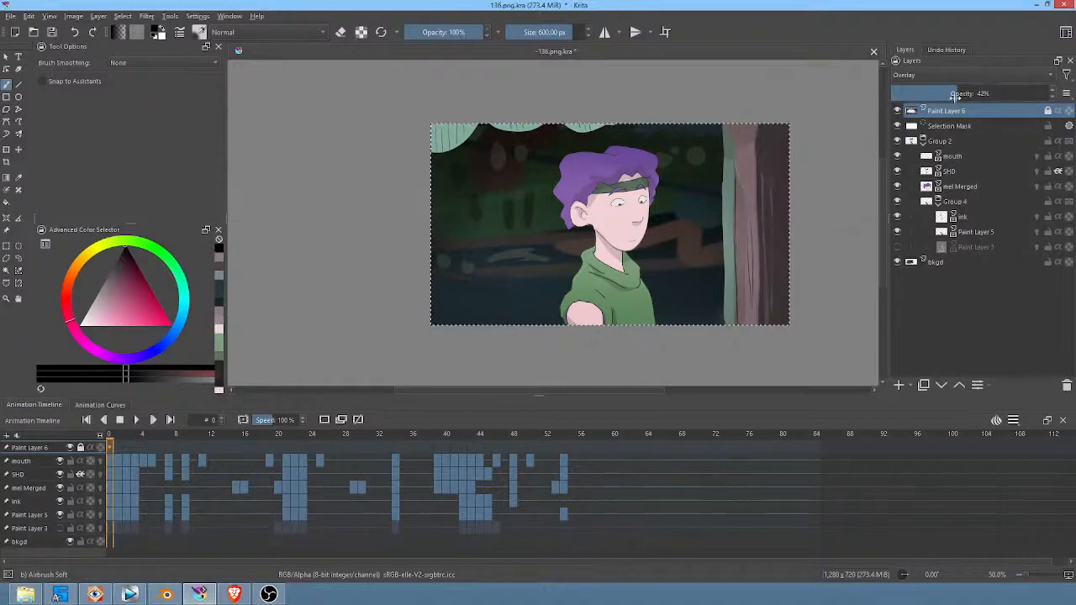
click(51, 33)
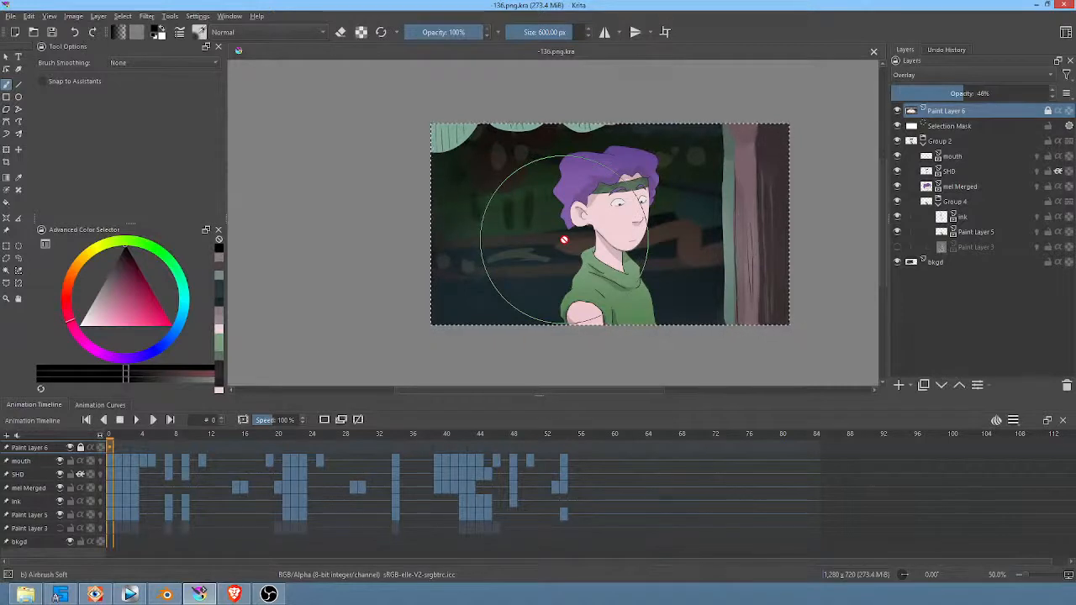
Step: Check the hidden Paint Layer 3 in Group 4 by toggling its visibility, and delete it
scroll(647, 220, up, 2)
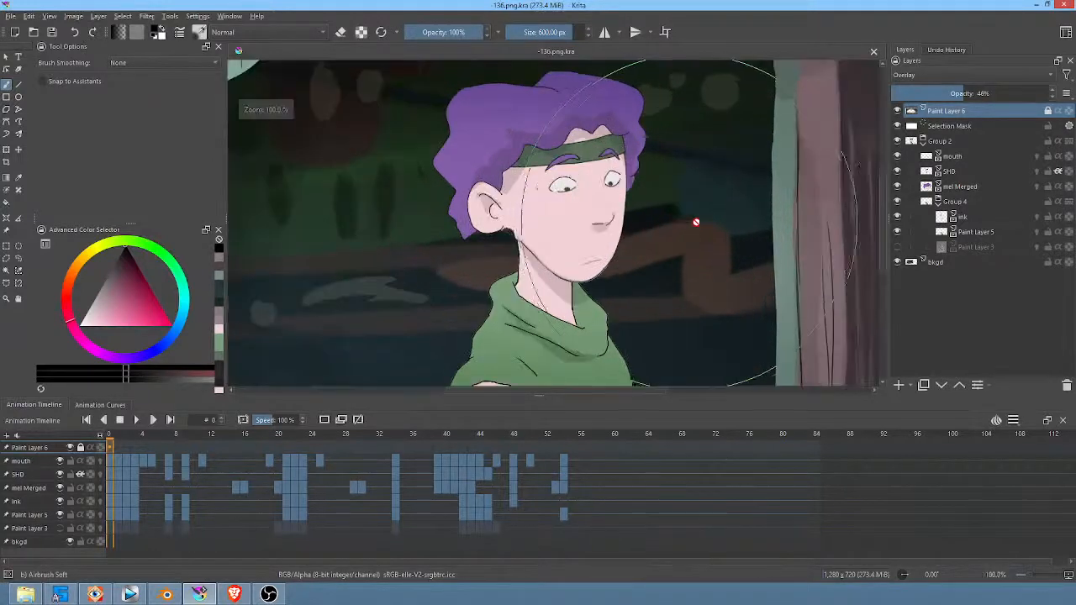
click(943, 204)
click(951, 186)
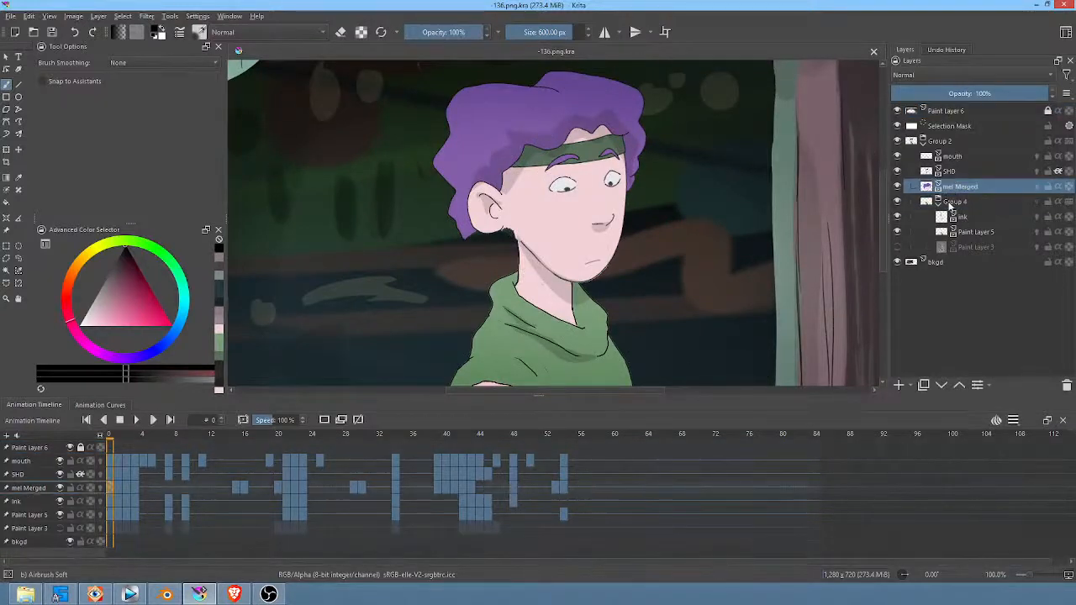
click(897, 247)
click(897, 247)
click(898, 247)
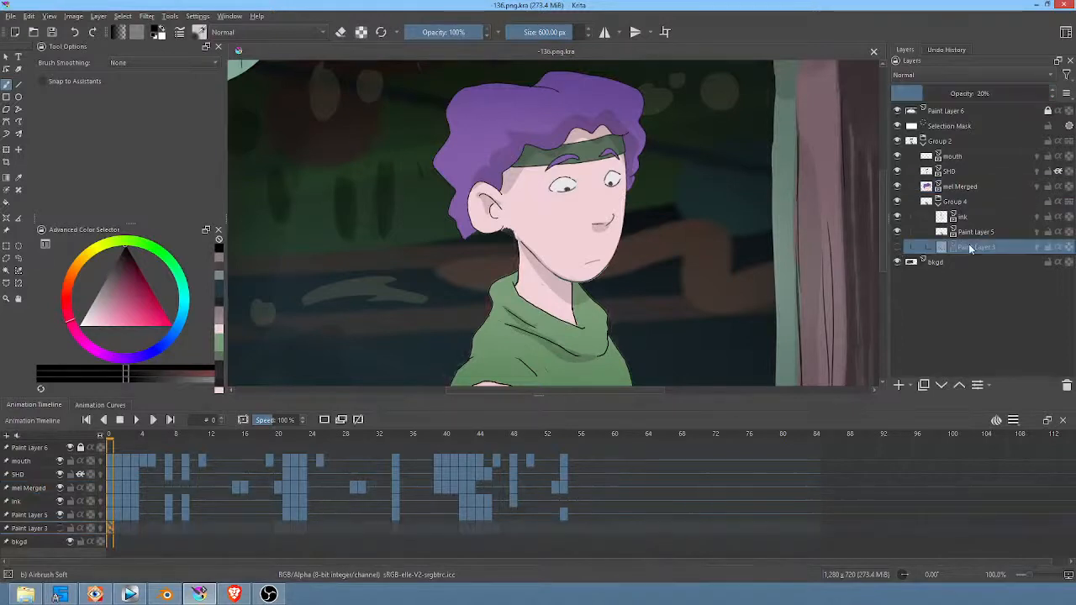
alt+click(965, 247)
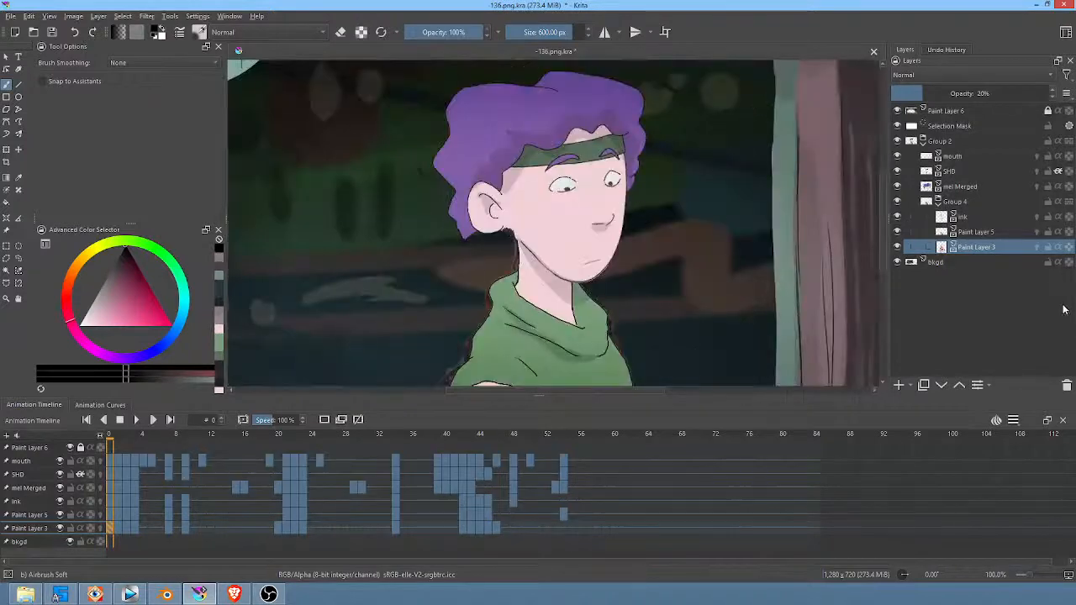
click(1068, 385)
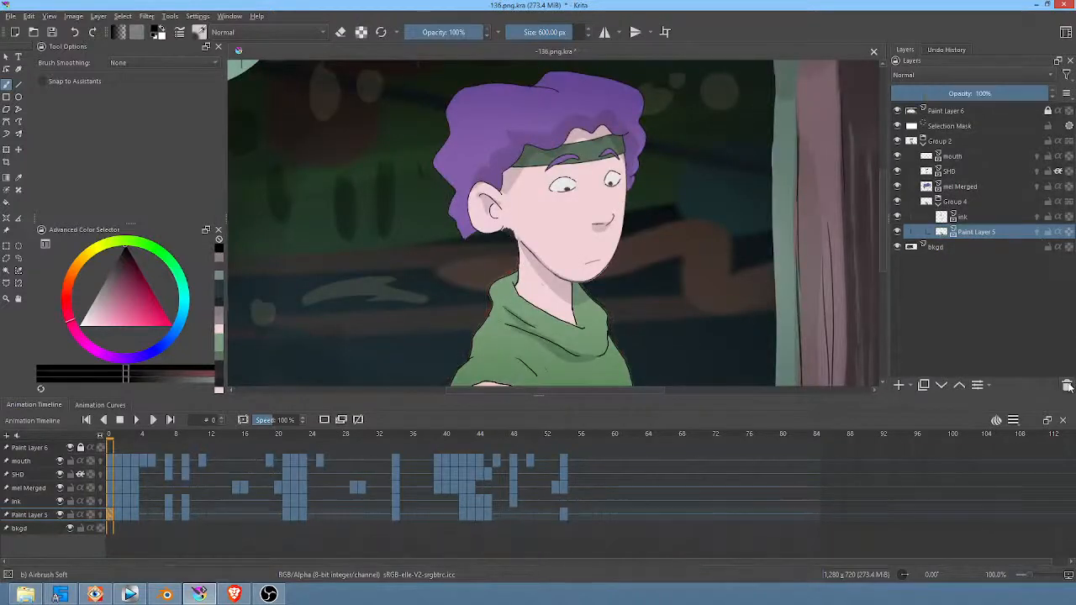
Step: Add a new paint layer, move it below Group 4 inside Group 2 and name it hairfix
click(952, 157)
click(898, 385)
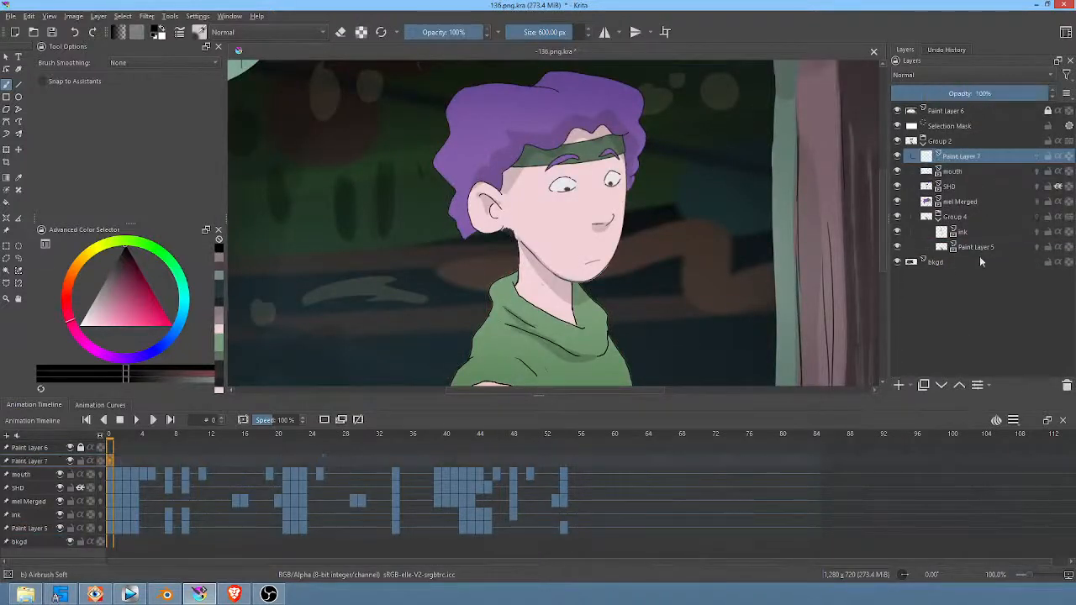
click(943, 385)
click(944, 385)
click(944, 385)
click(943, 385)
click(943, 385)
click(943, 385)
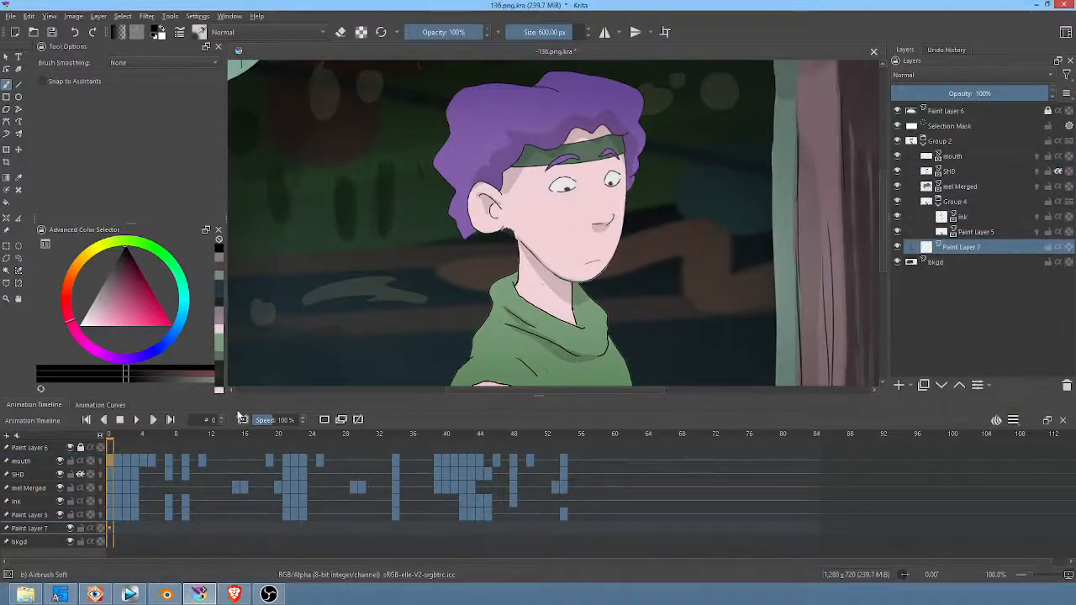
double_click(975, 247)
text(hai)
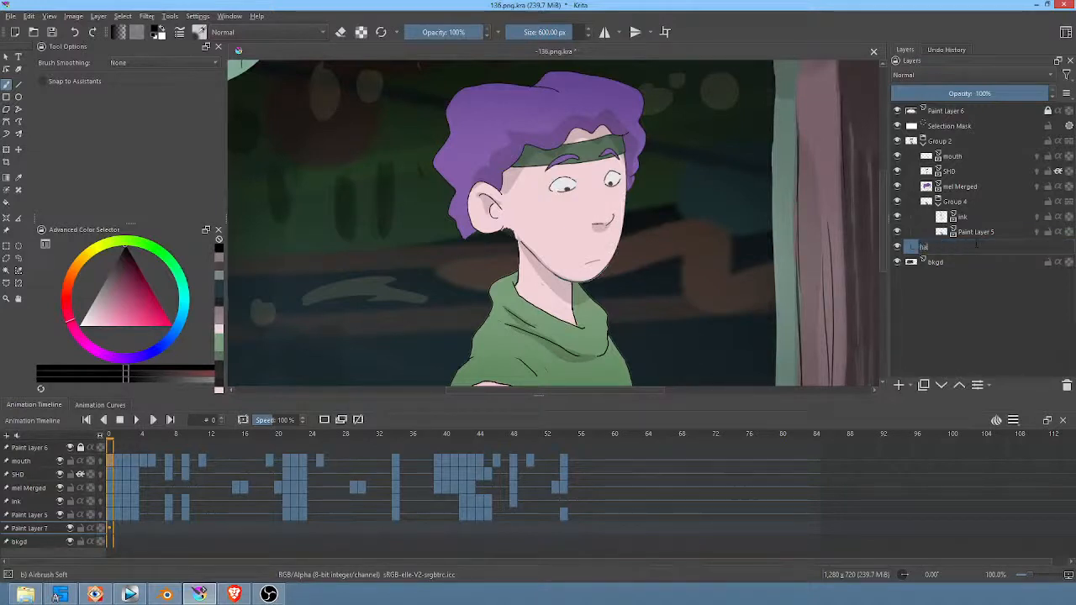
text(rfill)
key(Return)
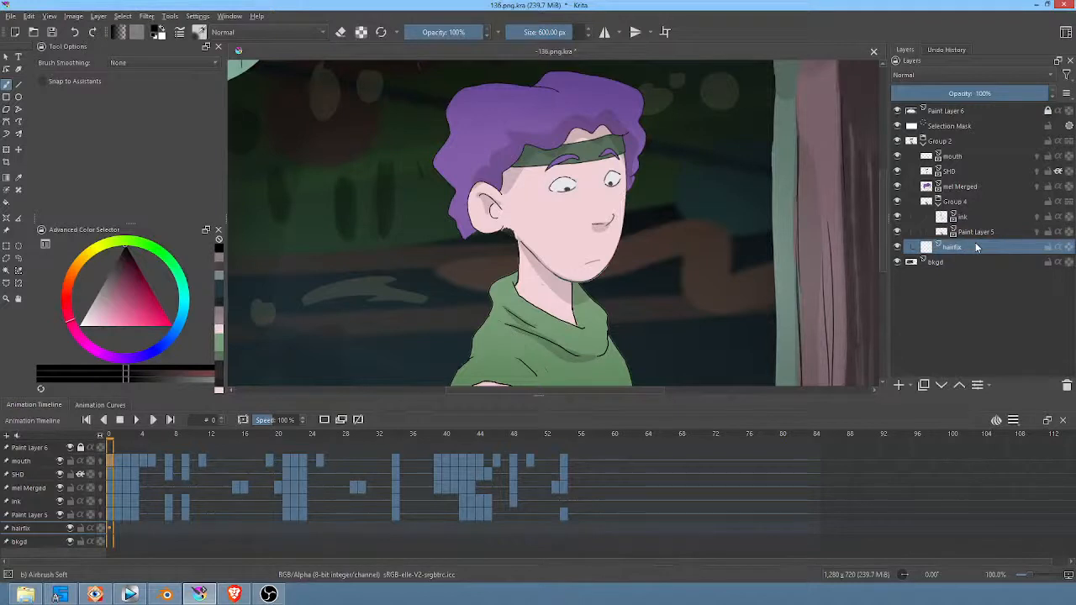
Step: Draw a filled lock of hair behind the neck below the ear on frame 0, using the sampled hair purple and the 4 px Pencil-2 freehand path
mouse_move(986, 251)
ctrl+click(552, 106)
key(p)
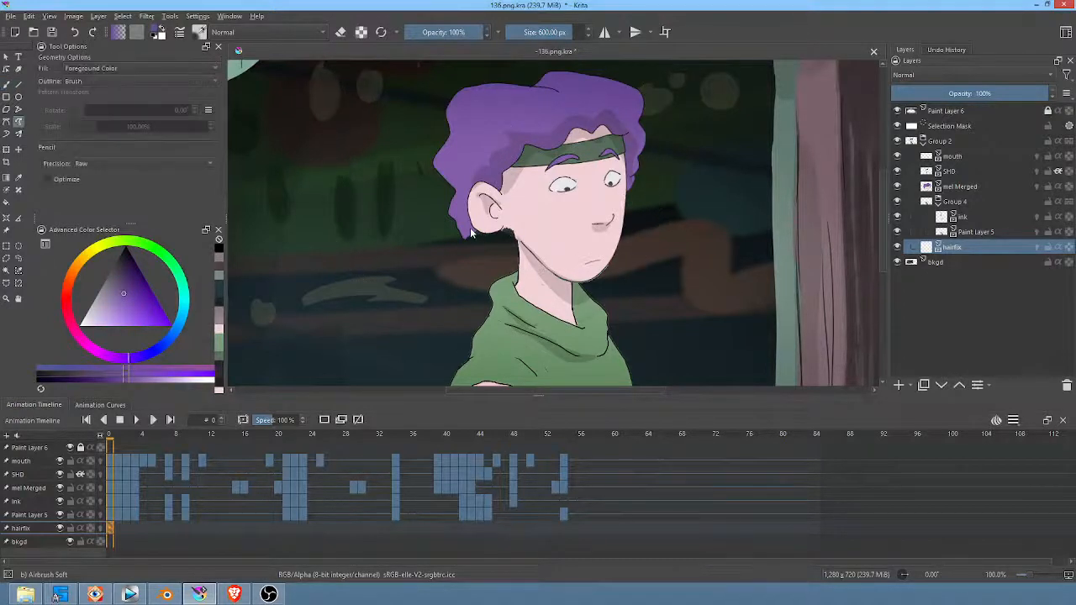
right_click(659, 195)
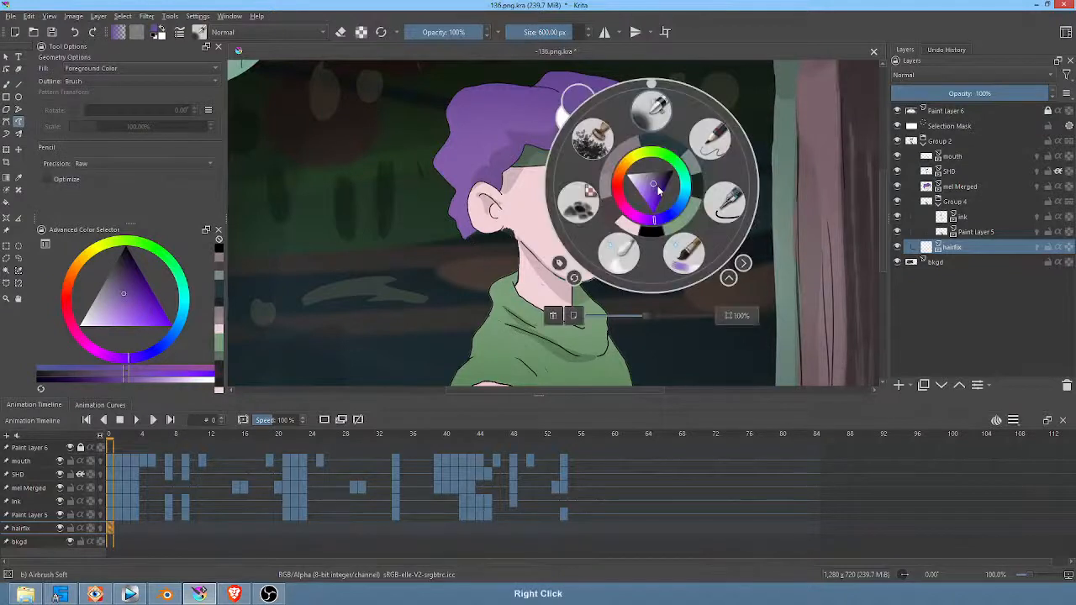
click(716, 141)
ctrl+click(488, 117)
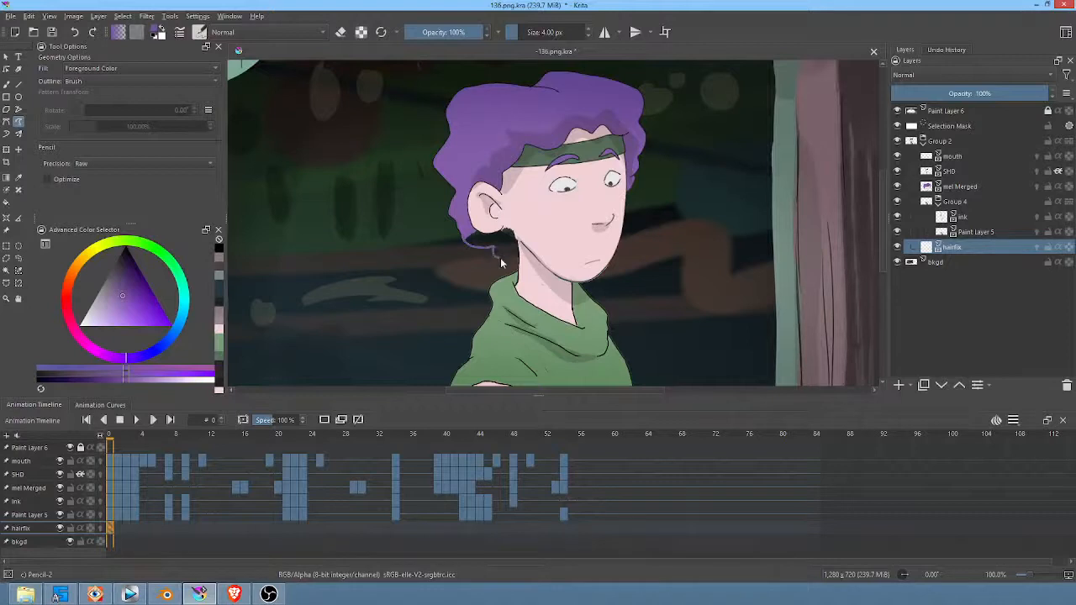
mouse_move(500, 257)
mouse_down()
mouse_move(520, 246)
mouse_move(521, 222)
mouse_up()
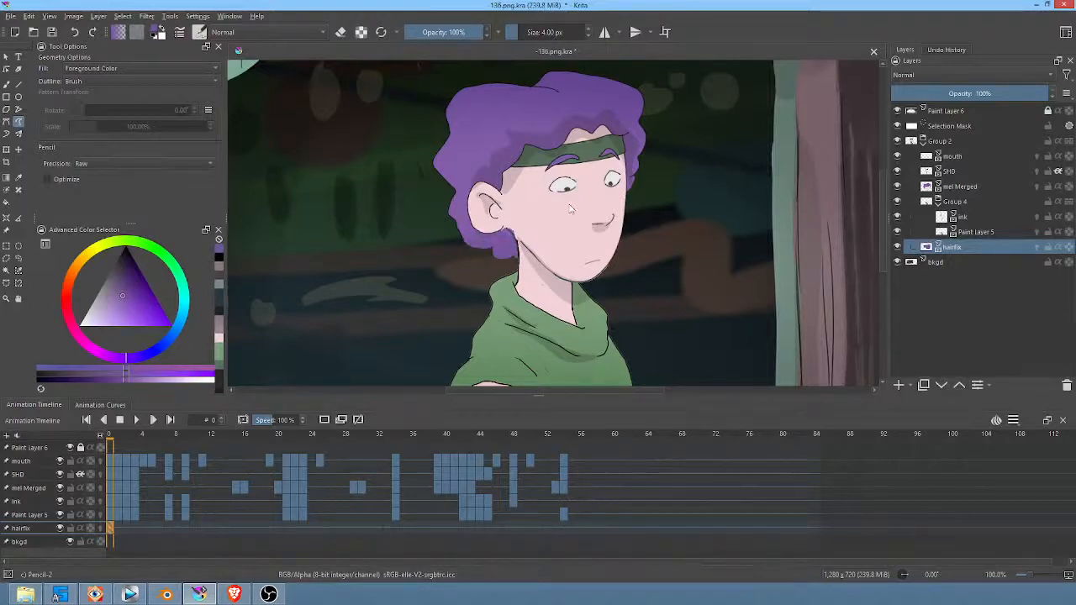
Step: Shift the hairfix patch on frame 1 to about 684, 370 px so it sits behind the moved head
key(Right)
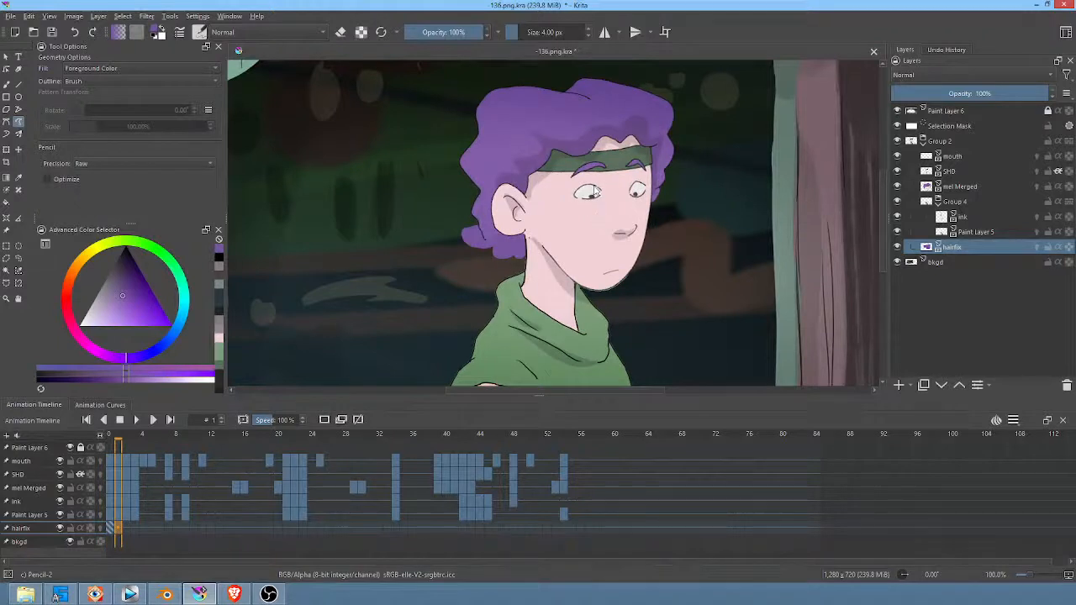
key(ctrl+t)
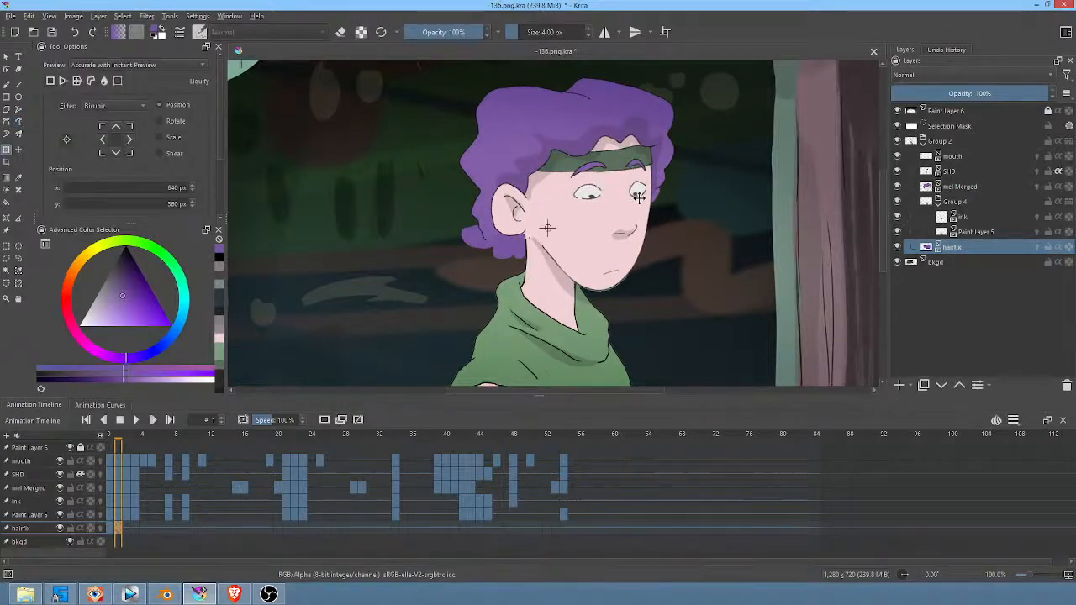
scroll(639, 197, down, 2)
scroll(656, 199, up, 1)
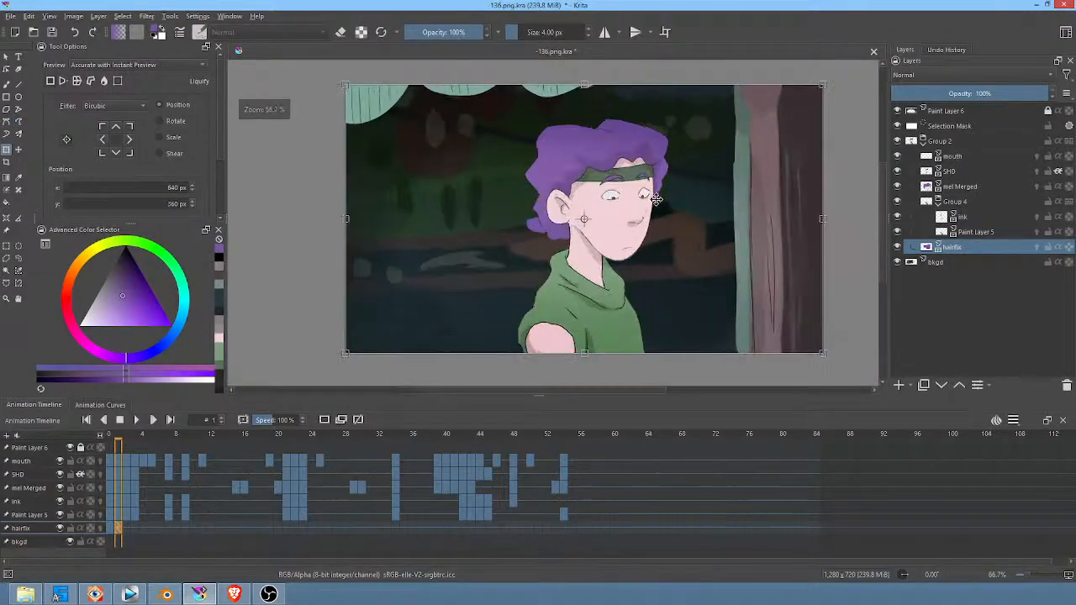
mouse_move(657, 198)
mouse_down()
mouse_move(672, 203)
mouse_move(671, 194)
mouse_move(674, 204)
mouse_up()
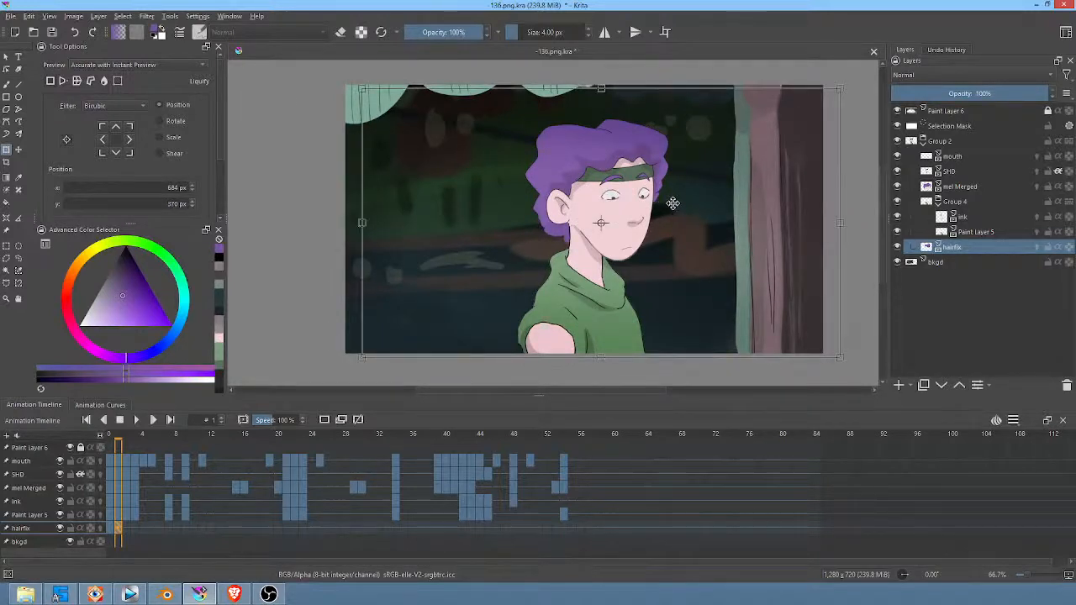
Step: Rotate the hairfix patch clockwise on frame 2 and move it to about 711, 386 px behind the tilted head
key(.)
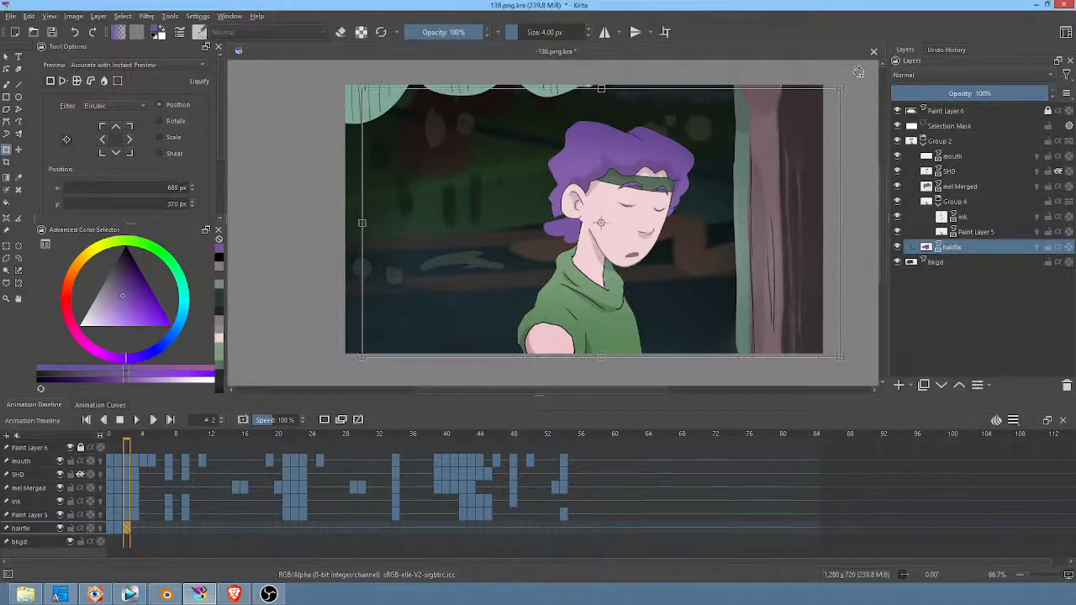
drag(859, 72, 835, 161)
drag(629, 186, 645, 194)
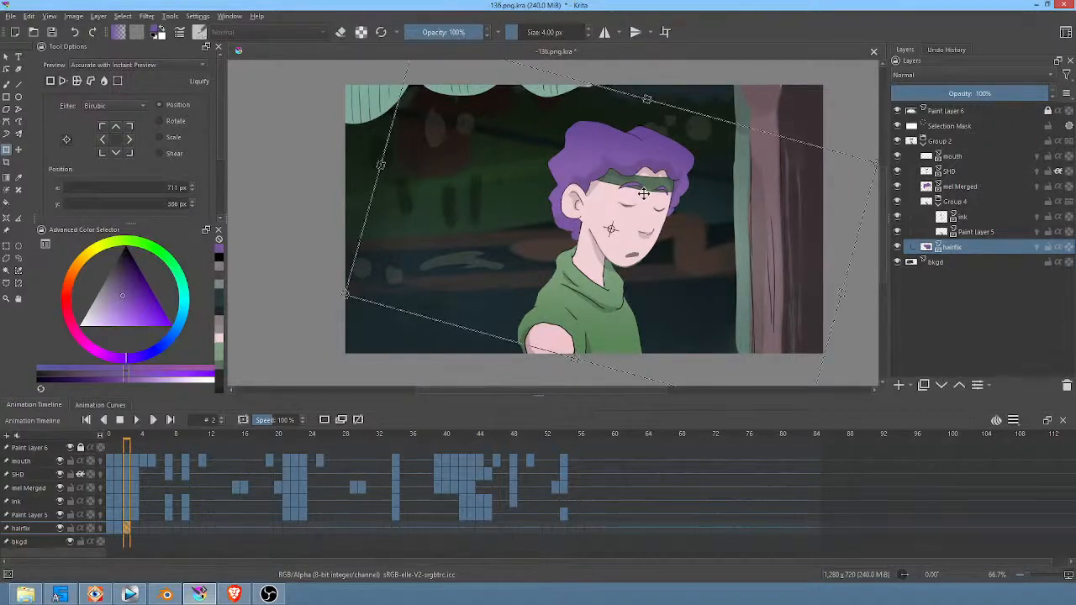
Step: Rotate the hairfix patch on frame 3 and position it at about 702, 388 px to match the lowered head
key(.)
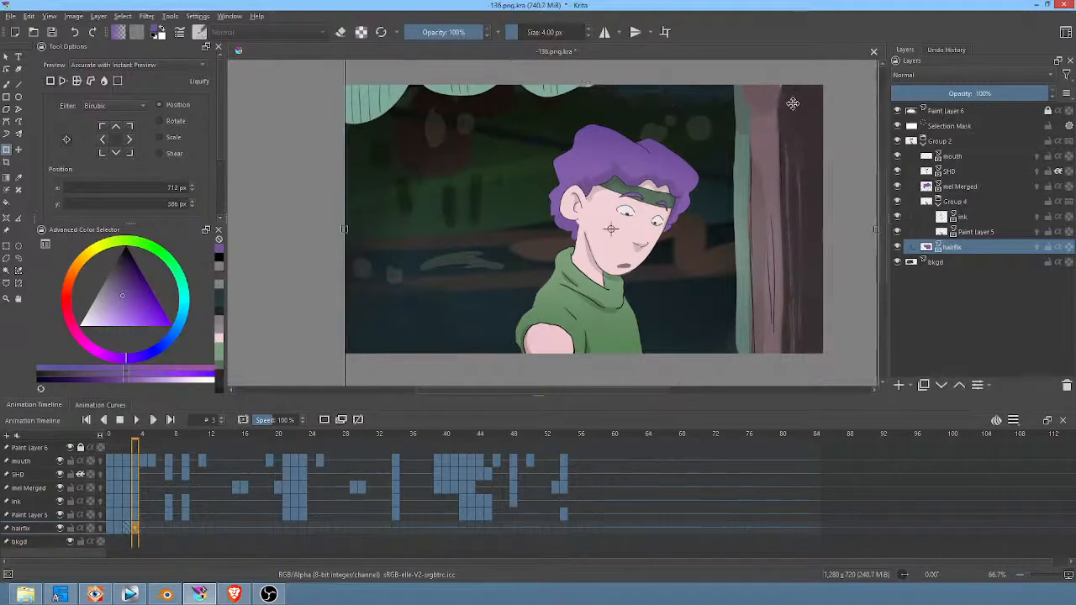
scroll(767, 126, down, 1)
middle_drag(767, 130, 661, 177)
drag(749, 98, 753, 121)
drag(553, 253, 550, 253)
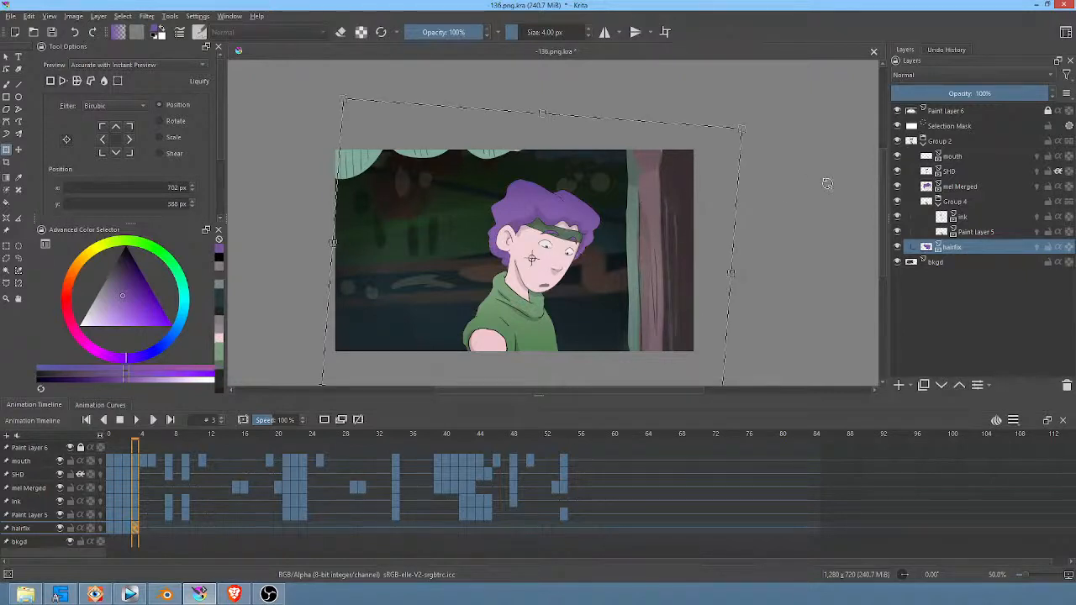
Step: Advance to frame 21 and reposition the hairfix patch to about 705, 376 px to fit the raised head
key(.)
key(.)
key(.)
key(.)
key(.)
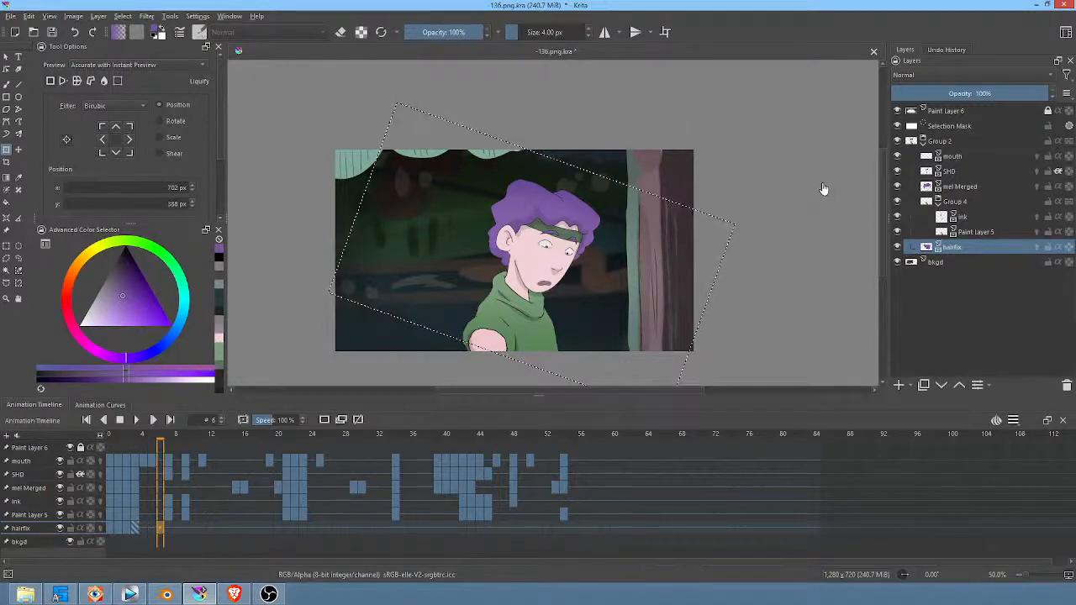
key(.)
key(.)
key(.)
key(.)
key(.)
key(.)
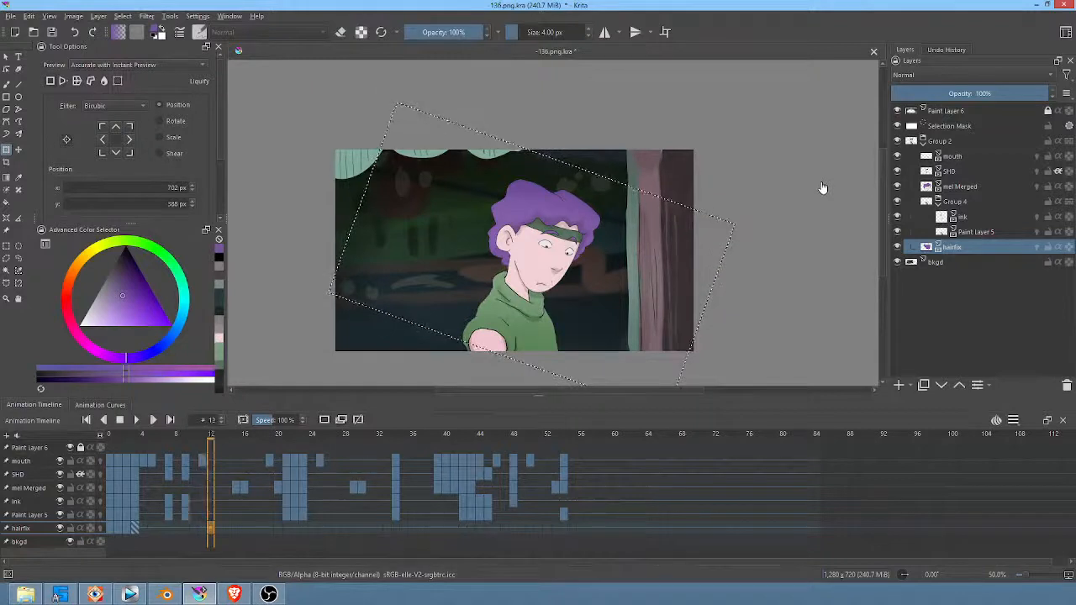
key(.)
key(.)
key(.)
key(.)
key(.)
key(.)
key(.)
key(.)
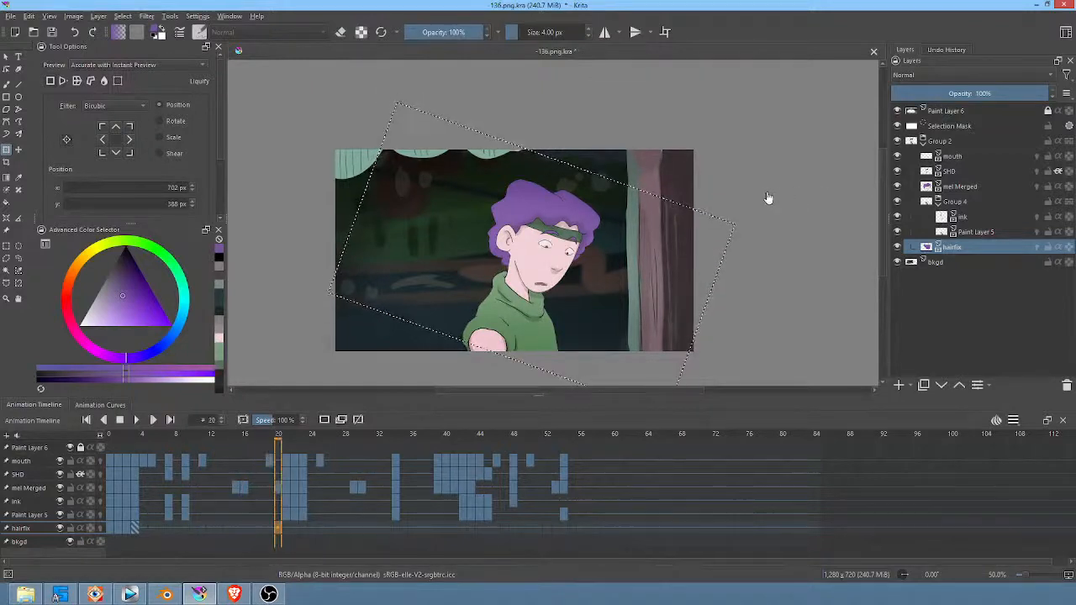
key(.)
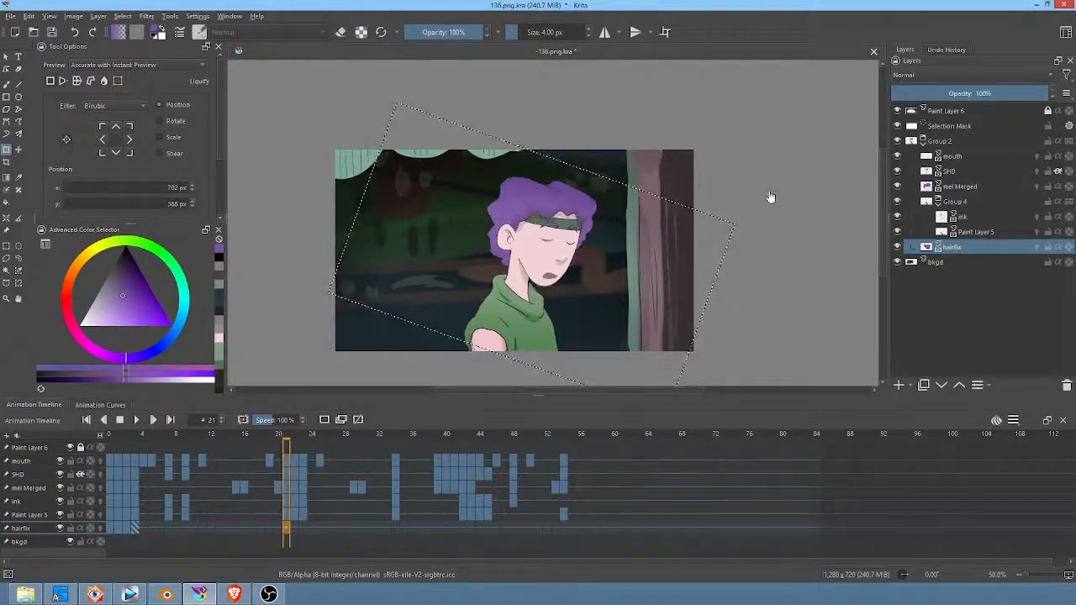
key(Return)
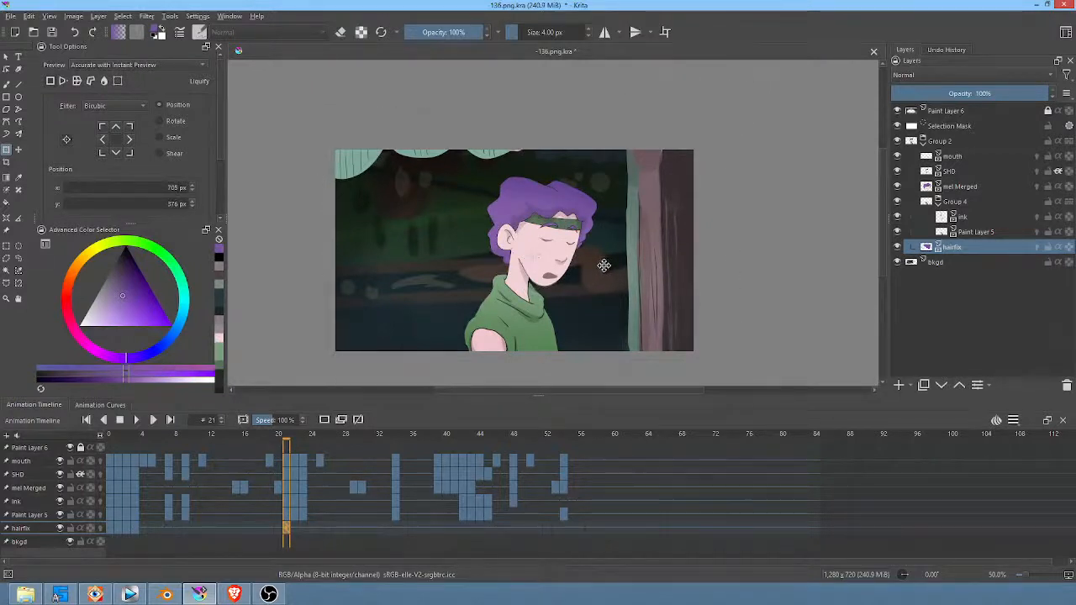
Step: Move the hairfix patch on frame 22 to about 674, 391 px, behind the character's neck
key(.)
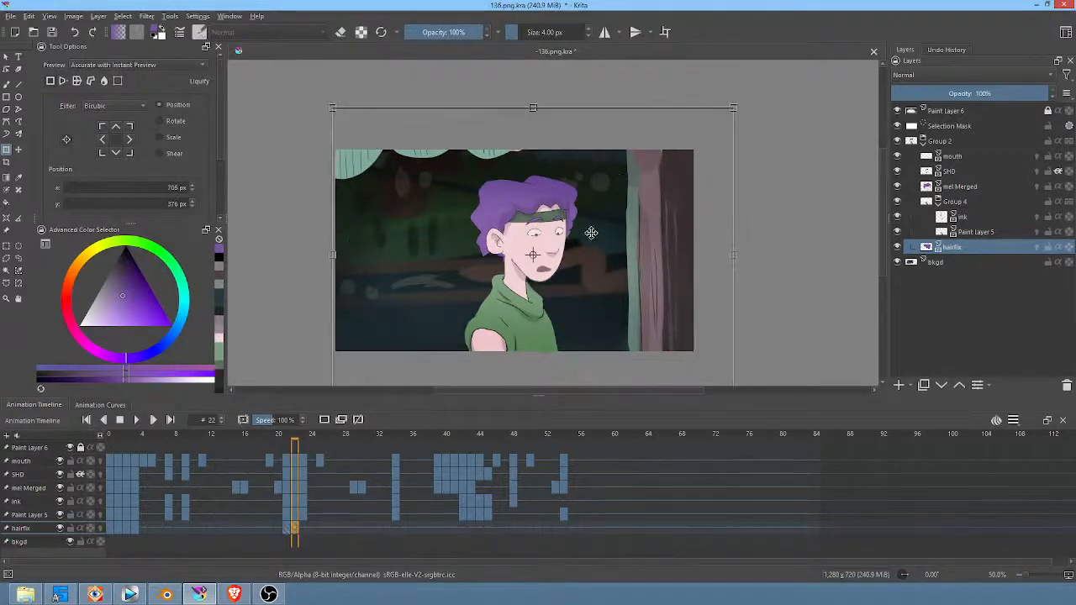
drag(592, 234, 582, 238)
scroll(582, 238, up, 2)
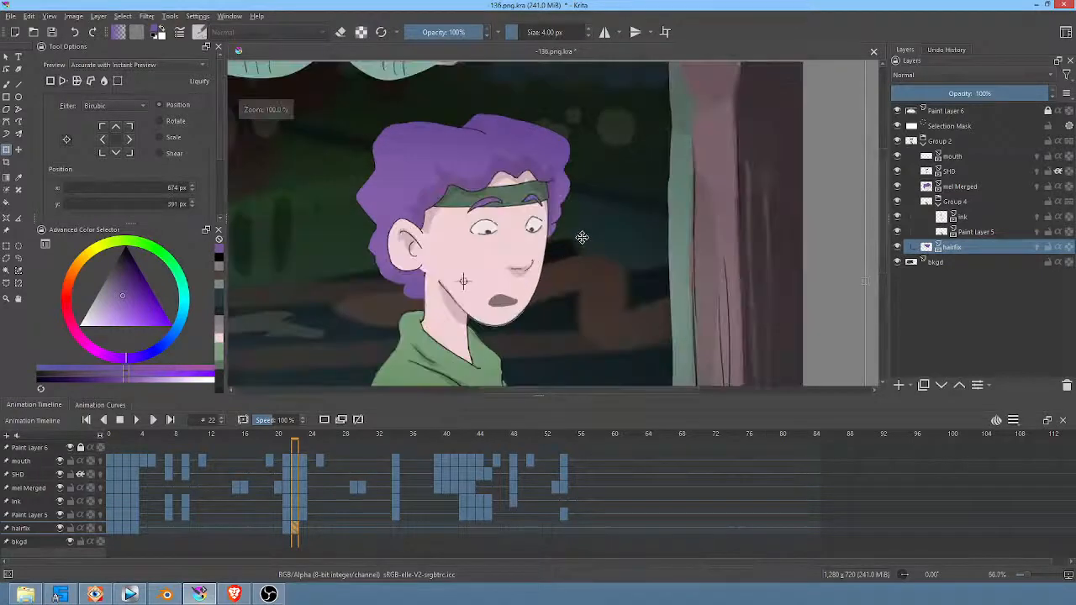
Step: Advance to frame 23 and reposition the hairfix patch to about 642, 378 px to fit the head behind the neck
key(.)
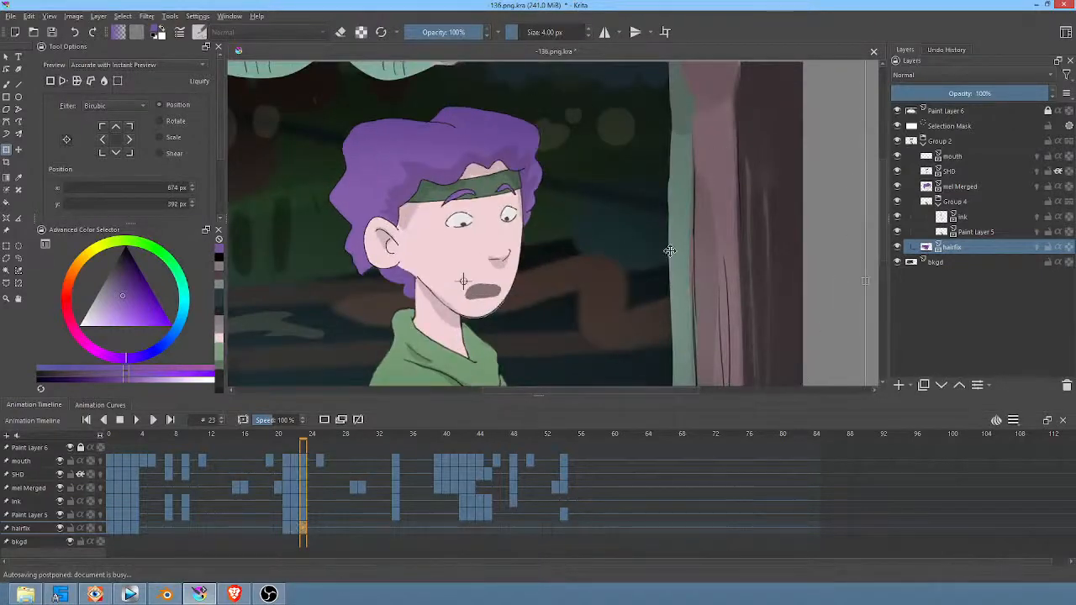
scroll(740, 198, down, 2)
key(Return)
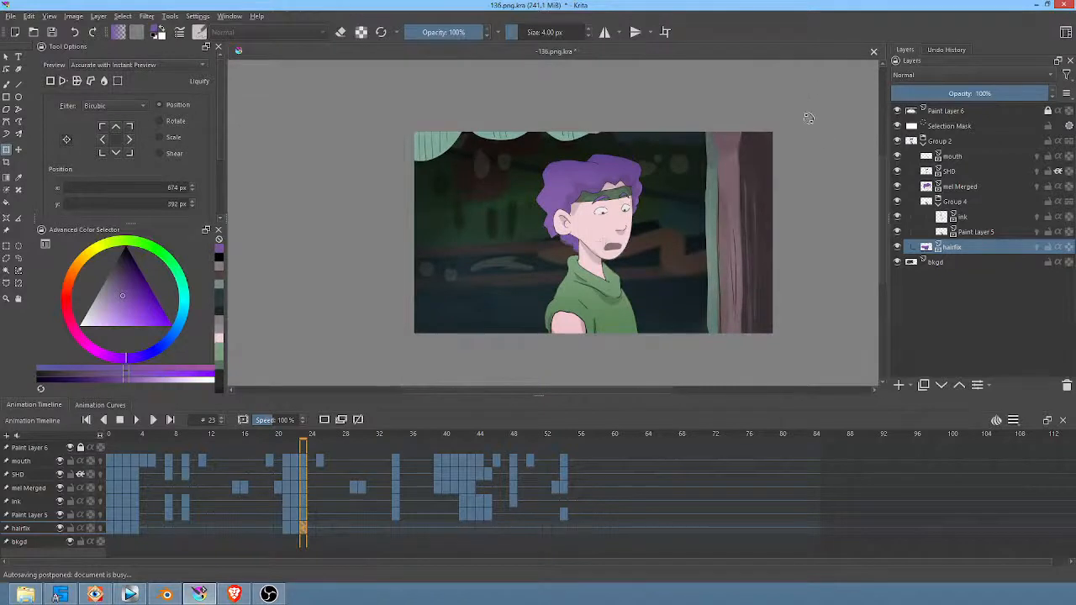
click(635, 246)
drag(636, 239, 626, 235)
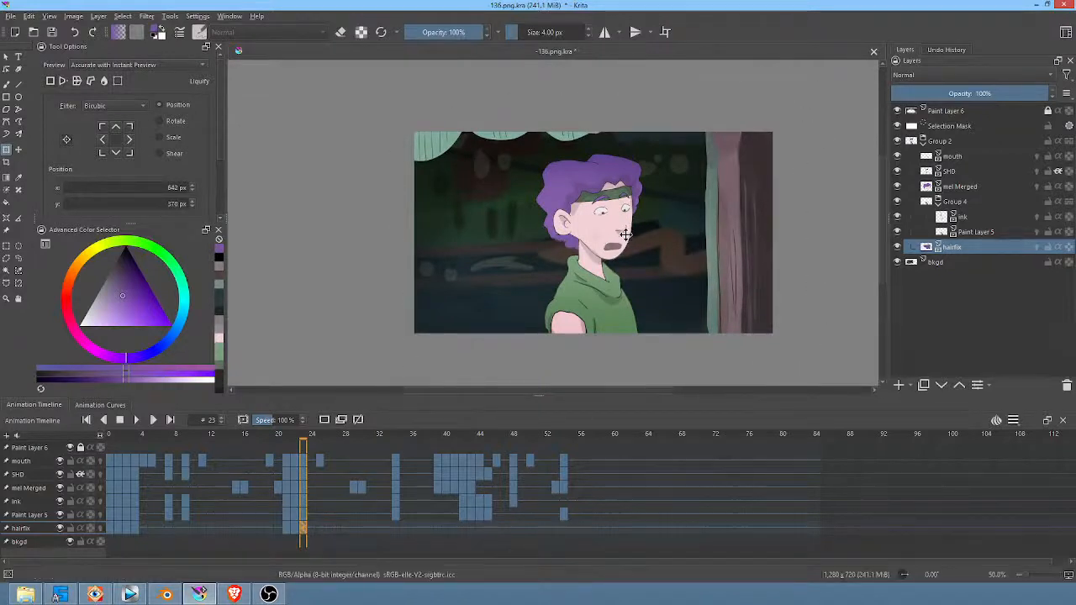
Step: Step through frames 24 to 39 to check how the hairfix patch fits the head poses
key(Right)
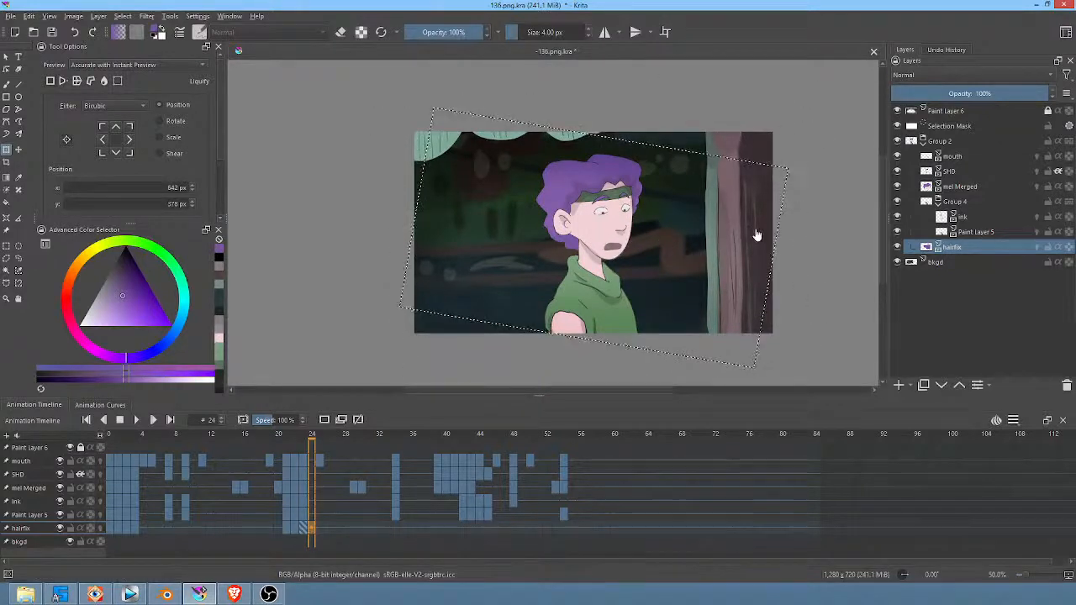
key(Right)
key(Right)
key(Right)
key(Right)
key(Right)
key(Right)
key(Right)
key(Right)
key(Right)
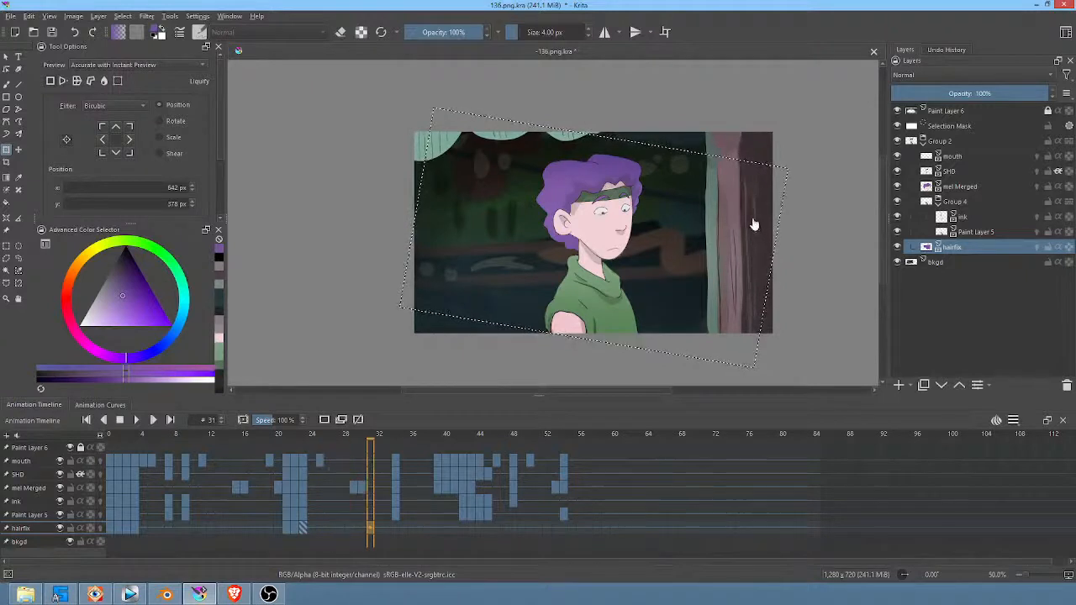
key(Right)
key(Right)
key(Right)
key(Right)
key(Right)
key(Right)
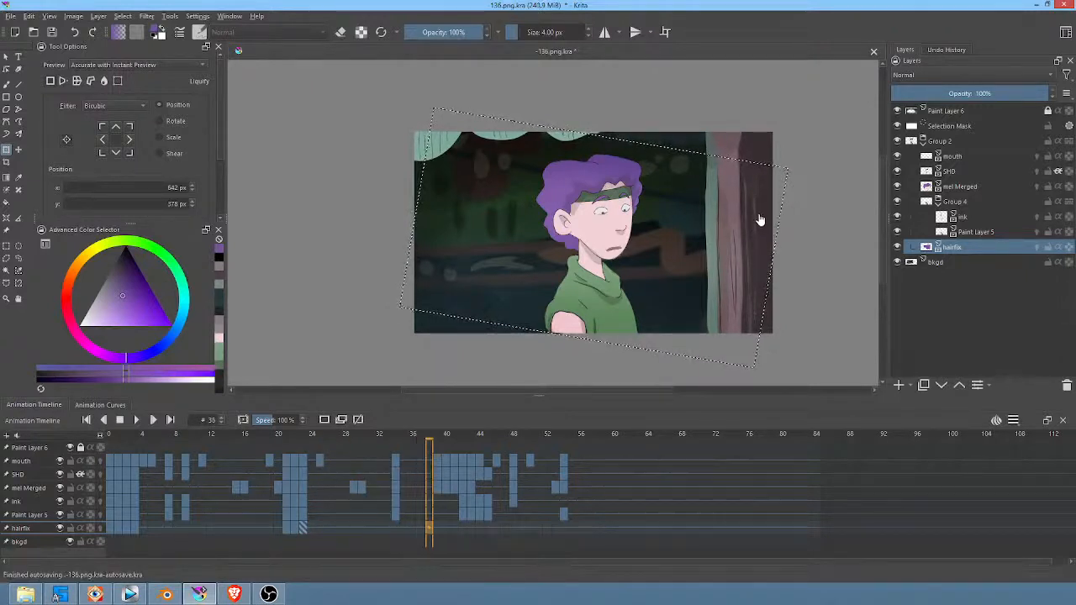
key(Right)
key(Left)
key(Left)
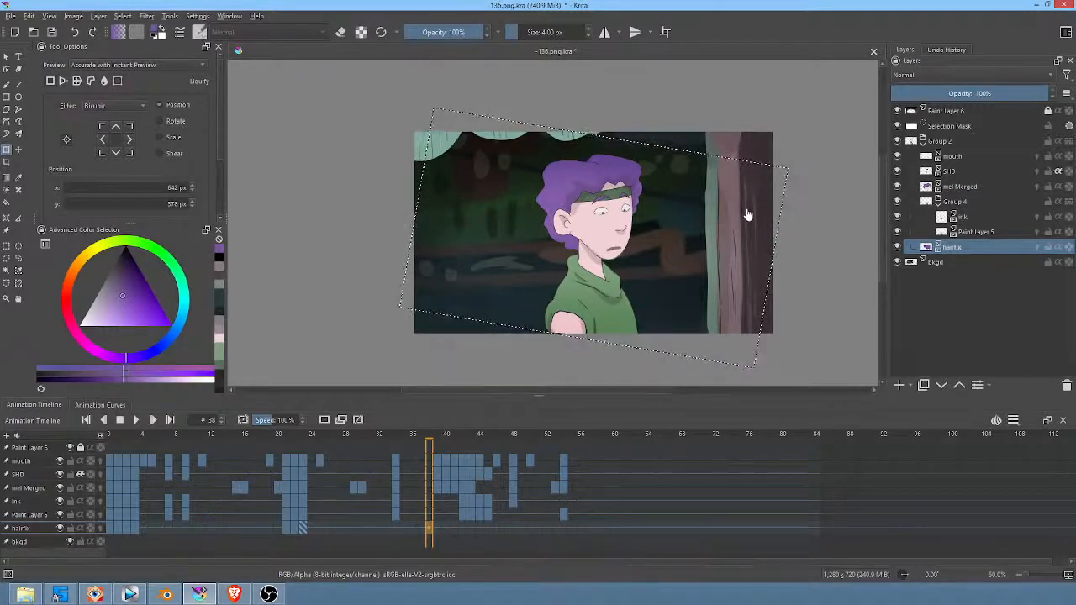
key(Left)
key(Right)
key(Right)
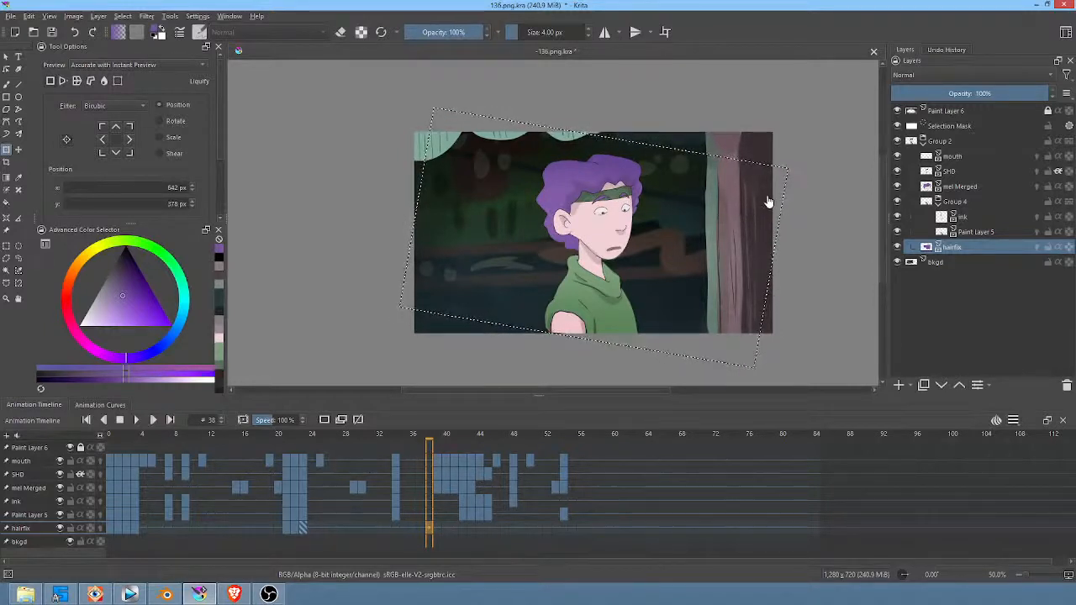
Step: Rotate the hairfix patch slightly clockwise on frame 39 and position it at about 640, 380 px
ctrl+scroll(678, 201, up, 1)
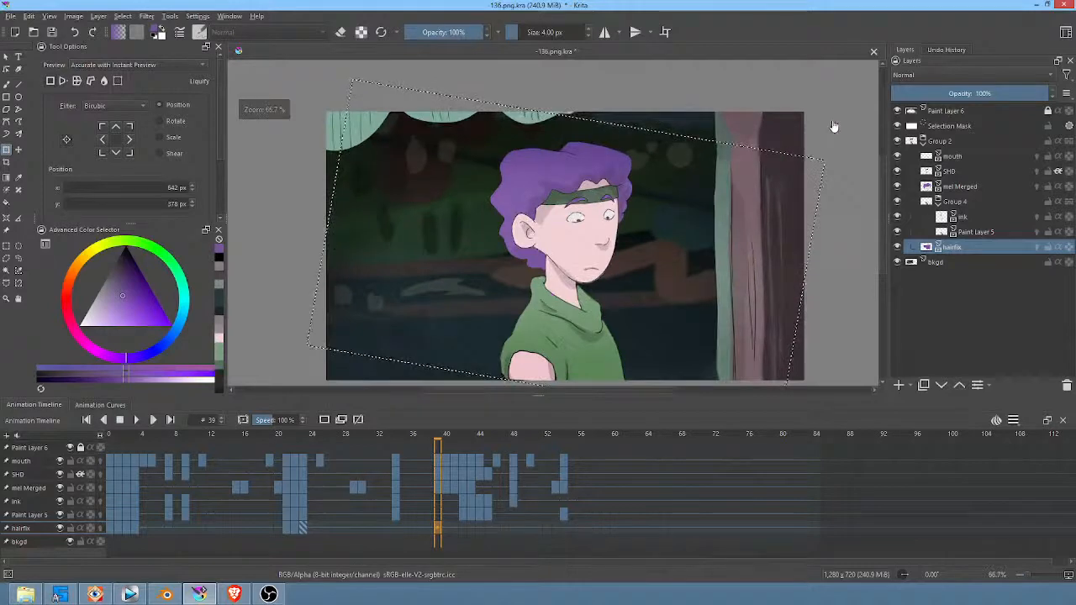
click(527, 253)
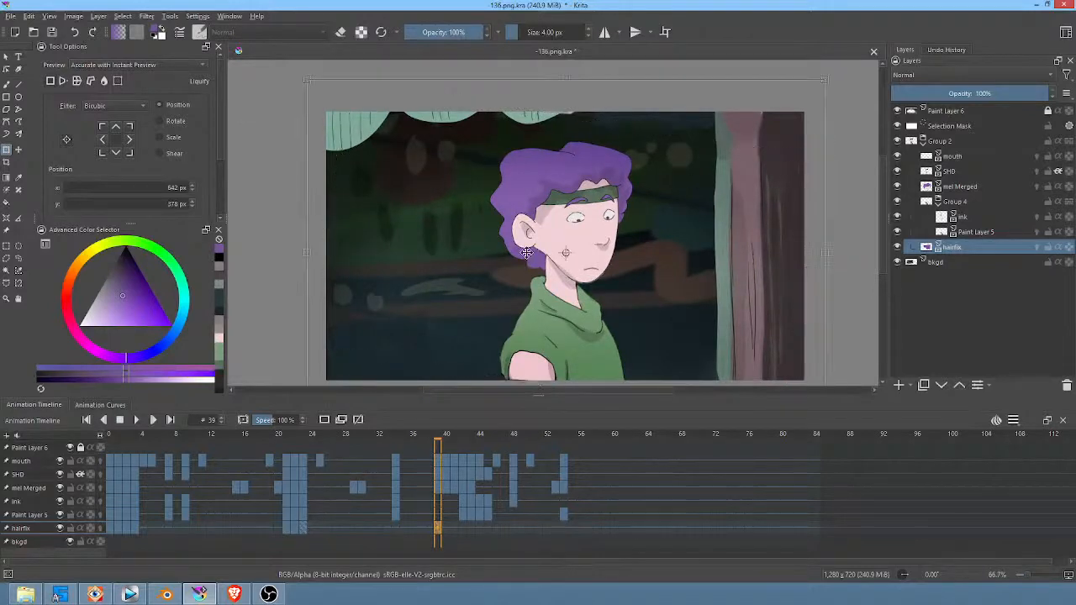
ctrl+scroll(750, 112, down, 1)
drag(827, 81, 831, 90)
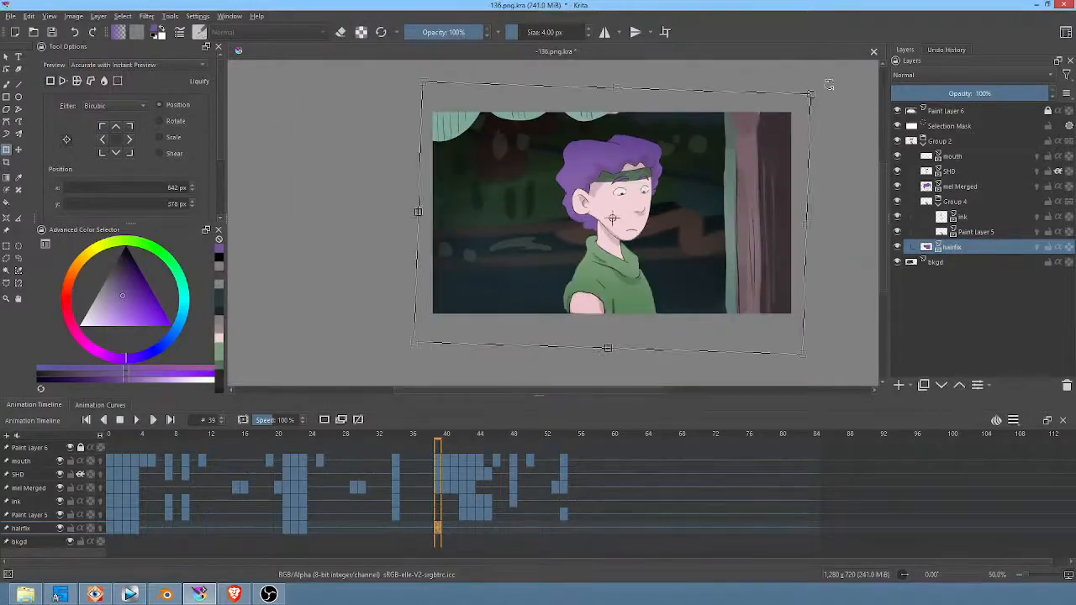
ctrl+scroll(621, 188, up, 2)
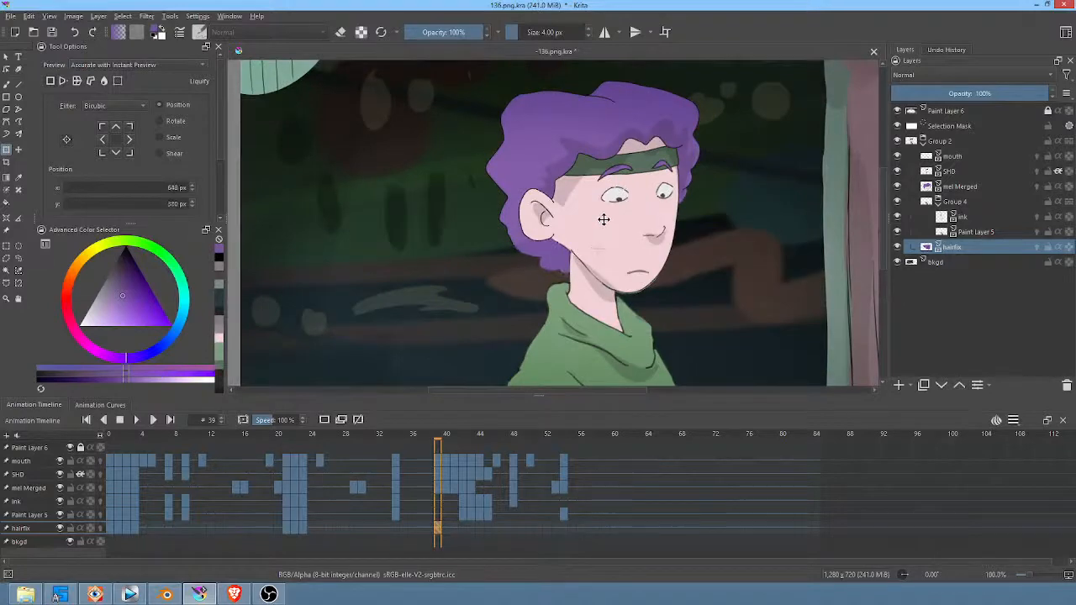
Step: Advance to frame 40 and rotate the hairfix patch slightly clockwise to follow the lowering head
key(Right)
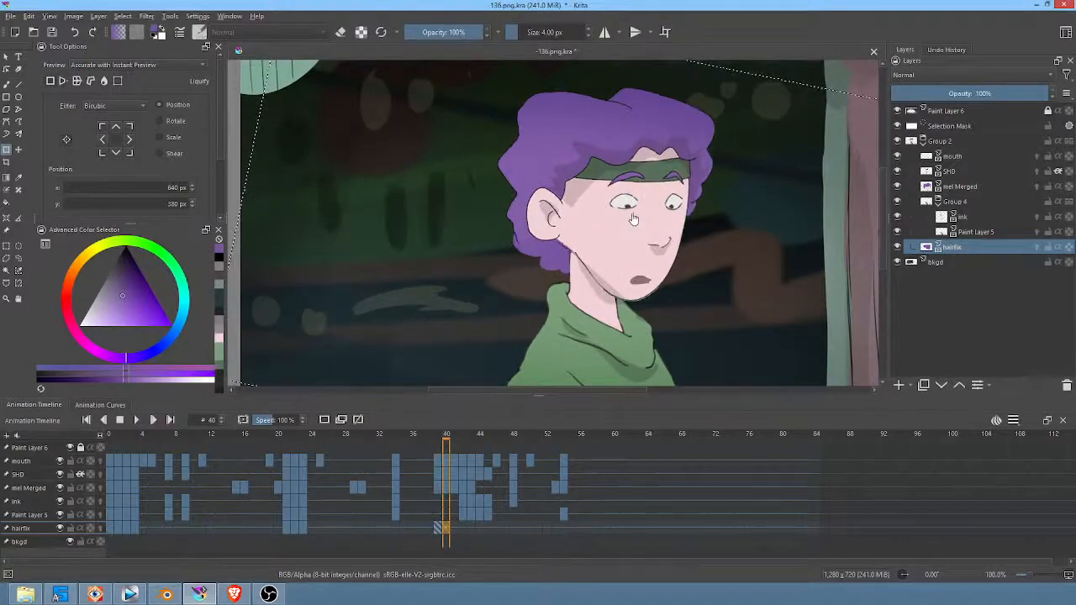
ctrl+scroll(678, 197, down, 2)
middle_drag(694, 189, 621, 194)
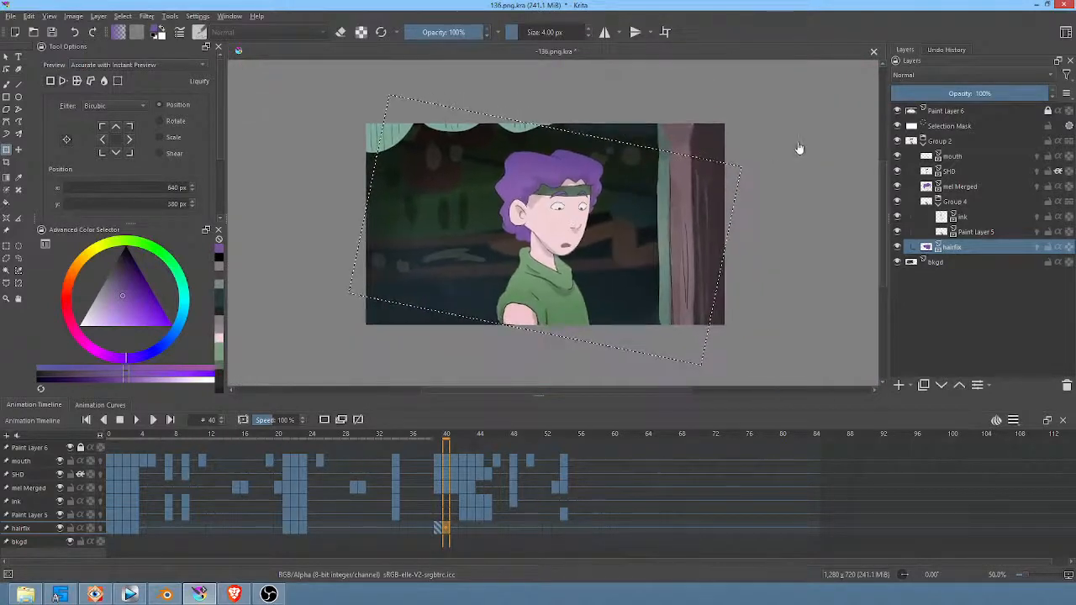
click(545, 211)
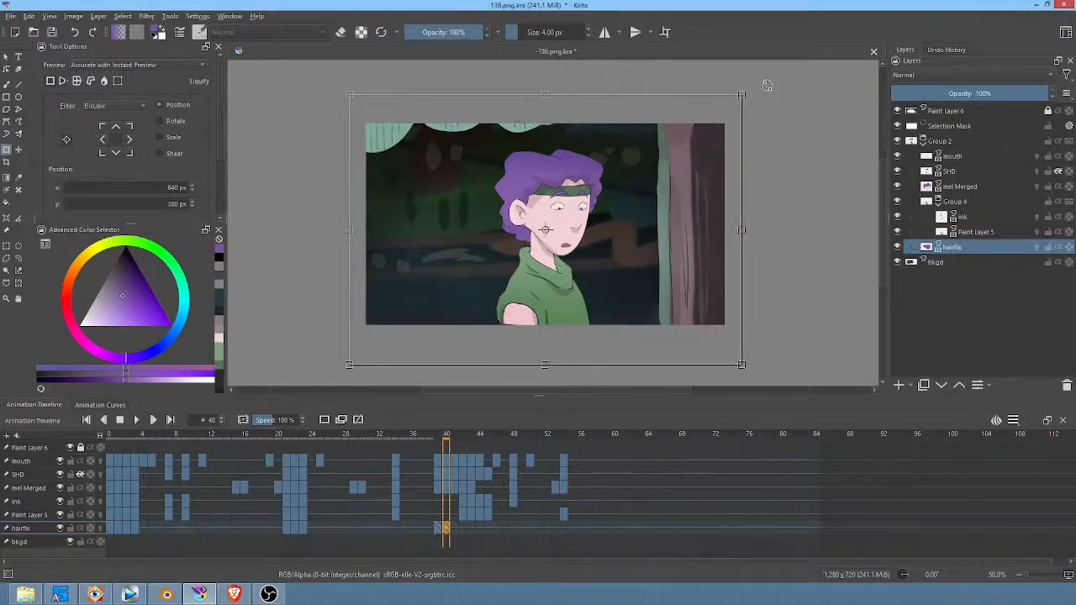
key(ctrl+shift+a)
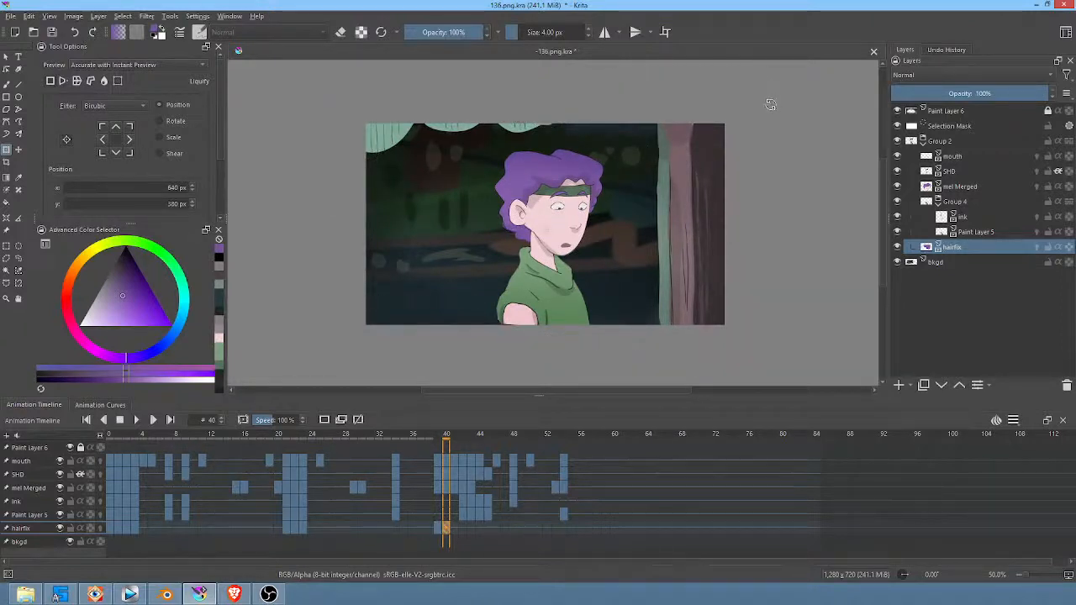
Step: Rotate the hairfix patch further clockwise on frame 41 and move it to about 633, 409 px behind the neck
key(period)
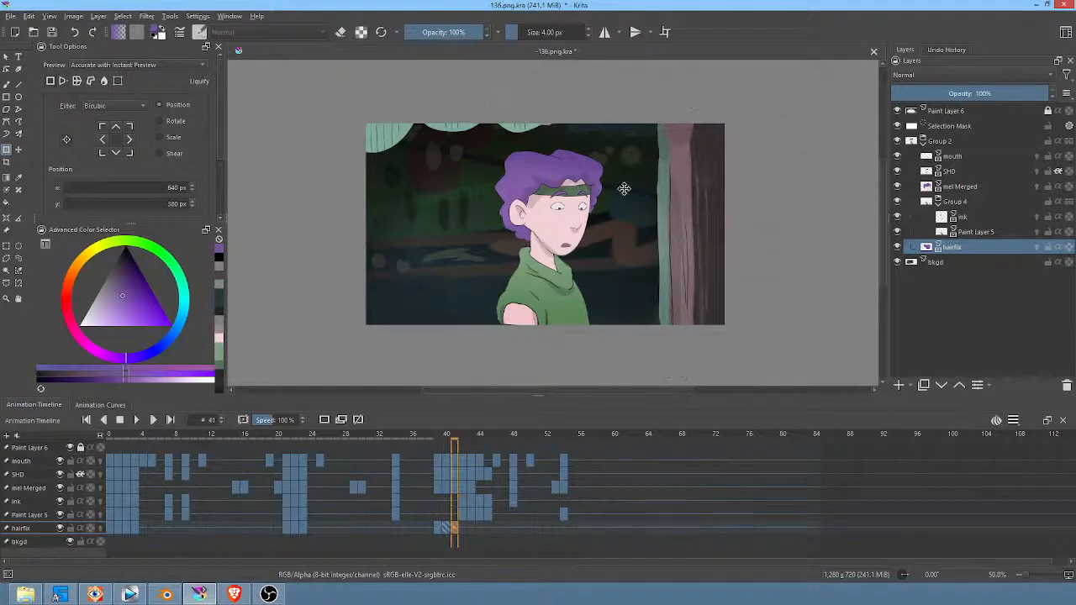
click(653, 167)
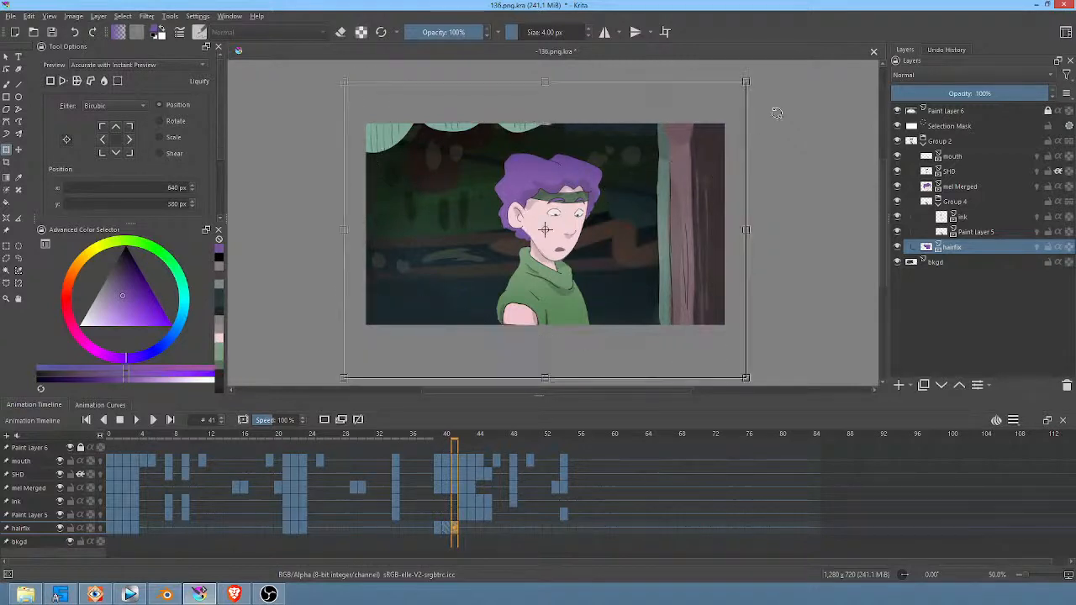
drag(777, 112, 779, 149)
mouse_move(557, 200)
mouse_down()
mouse_move(545, 229)
mouse_move(556, 208)
mouse_up()
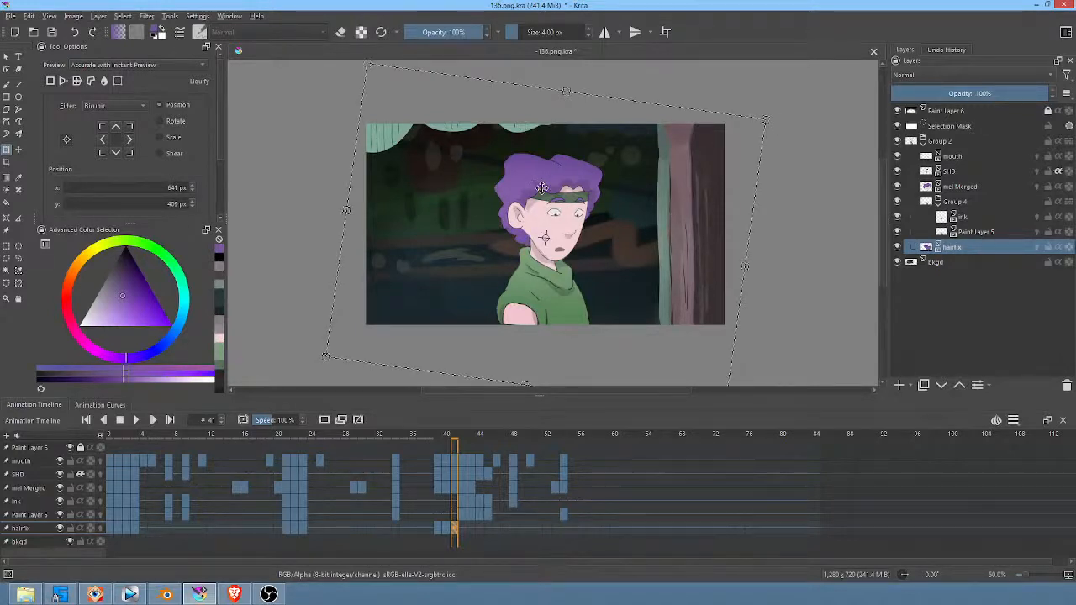
key(plus)
drag(572, 215, 576, 217)
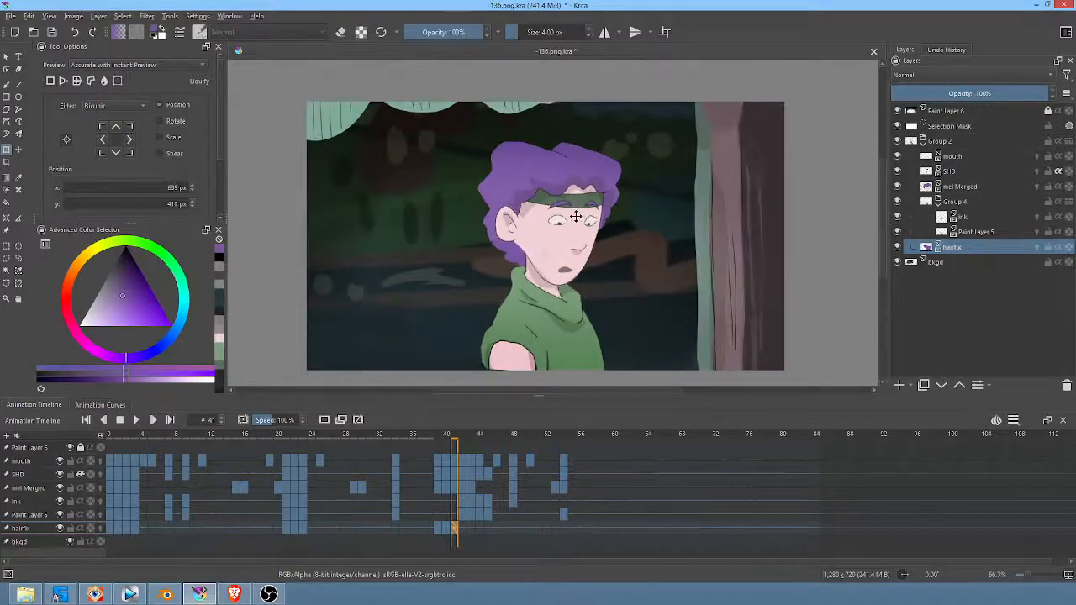
Step: Mirror the hairfix patch horizontally on frame 42 for the turned head and move it to about 651, 401 px
key(Right)
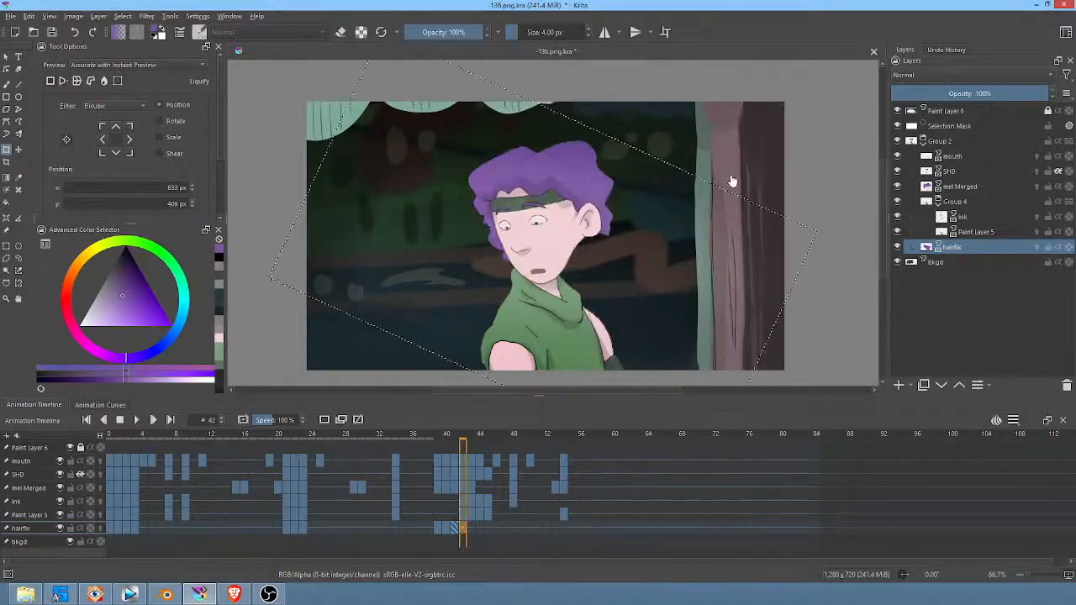
right_click(559, 220)
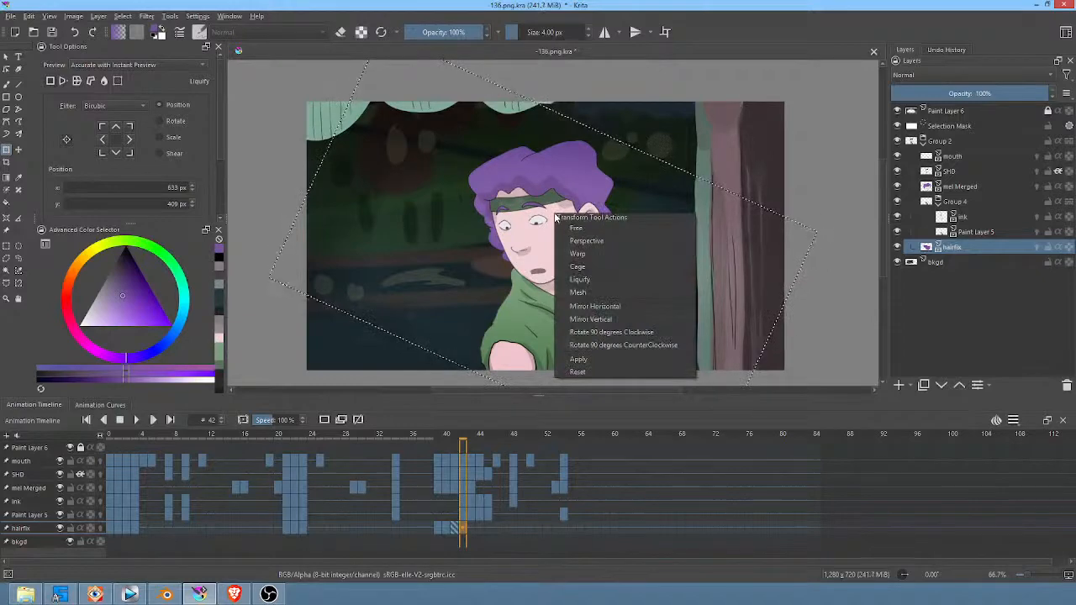
click(111, 170)
scroll(111, 170, down, 2)
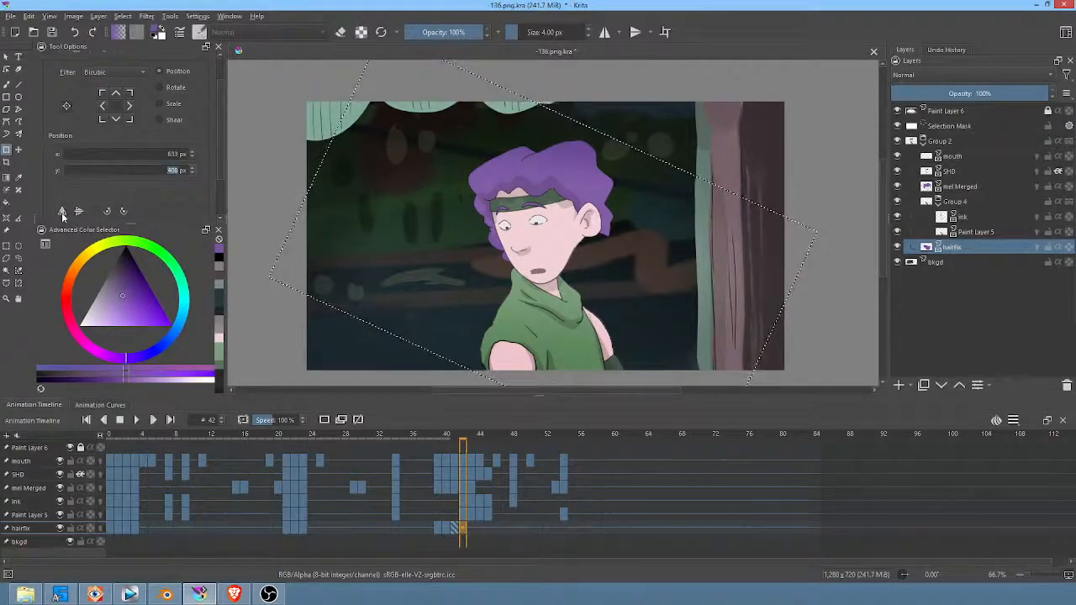
click(570, 196)
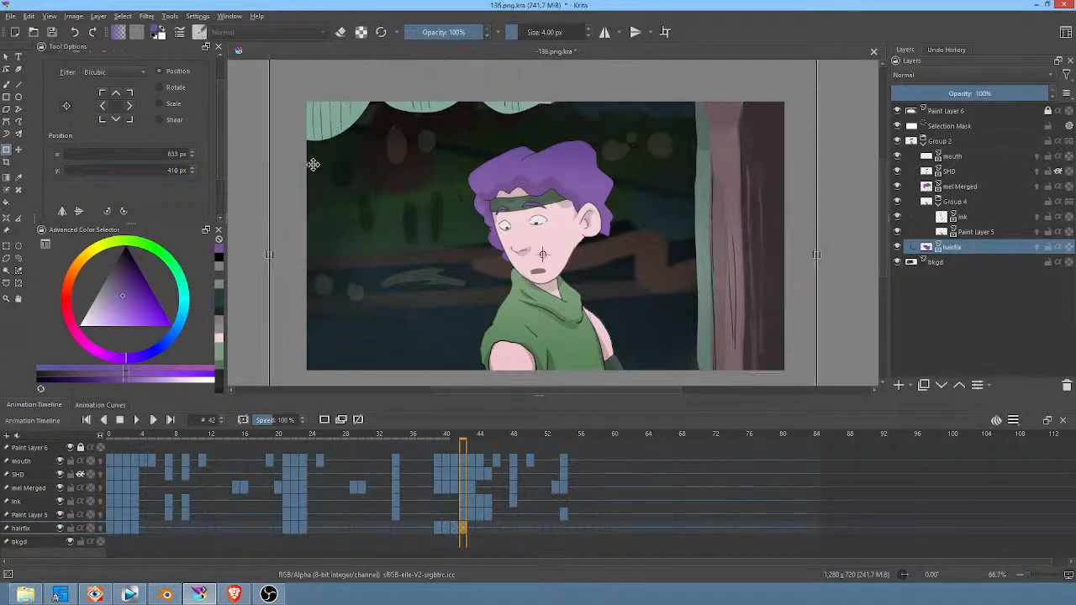
click(61, 212)
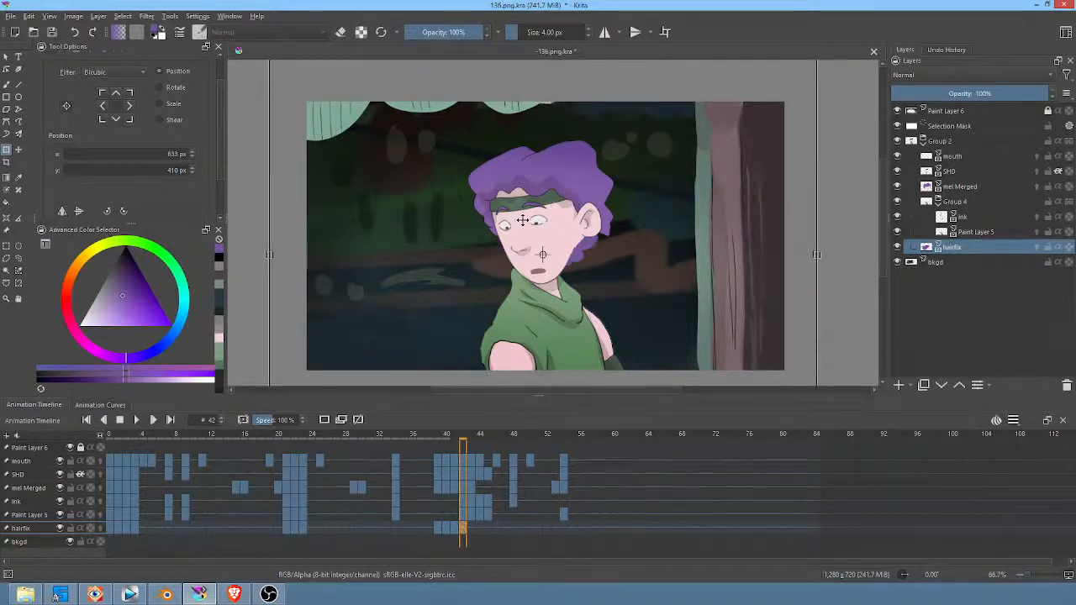
key(Return)
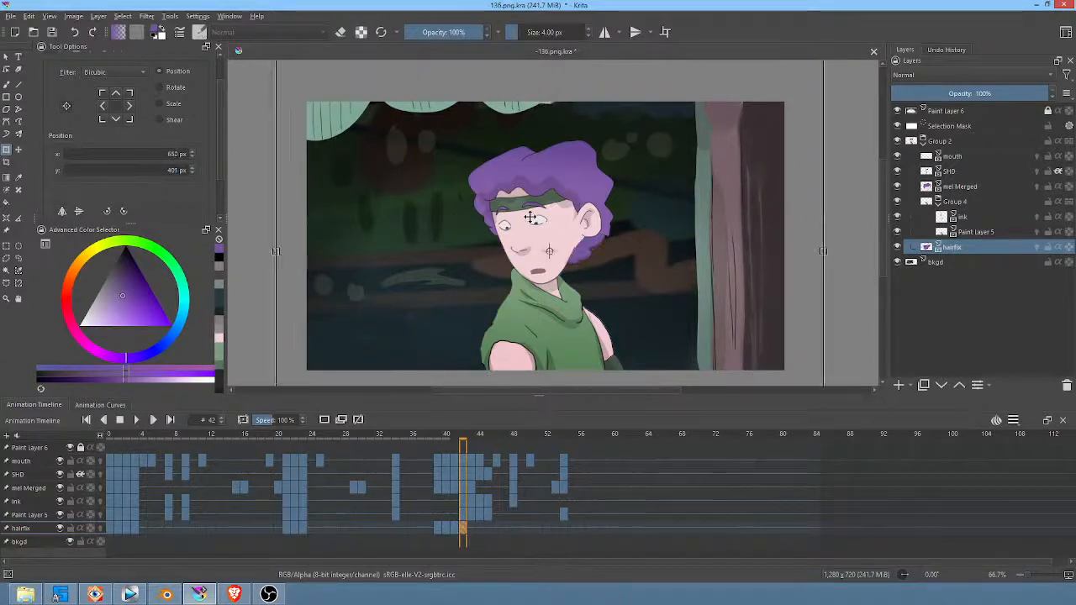
Step: Rotate the hairfix patch clockwise on frame 43 and move it to about 609, 382 px below the ear
key(Right)
click(612, 204)
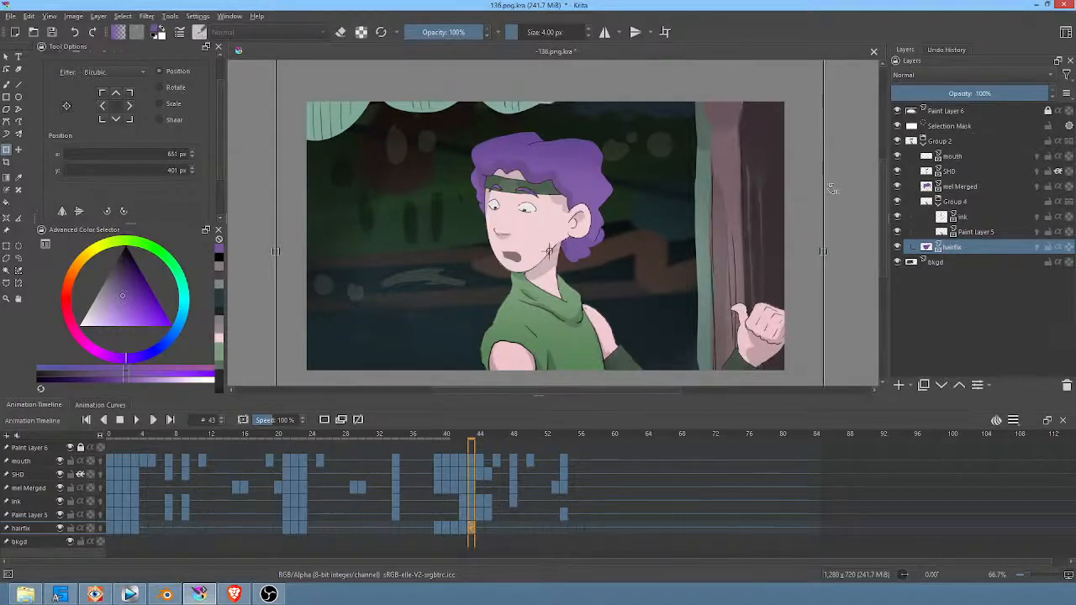
key(Return)
drag(839, 209, 819, 245)
drag(654, 242, 640, 235)
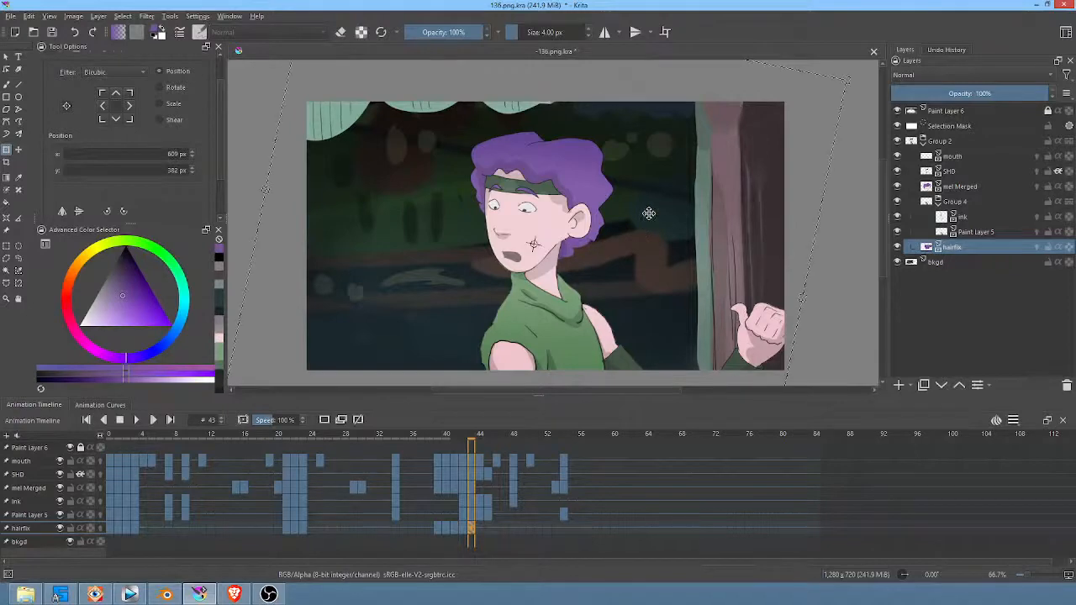
Step: Advance to frame 48, rotate the hairfix patch slightly counterclockwise and move it to about 609, 370 px
key(Right)
key(Right)
key(Right)
key(Right)
key(Right)
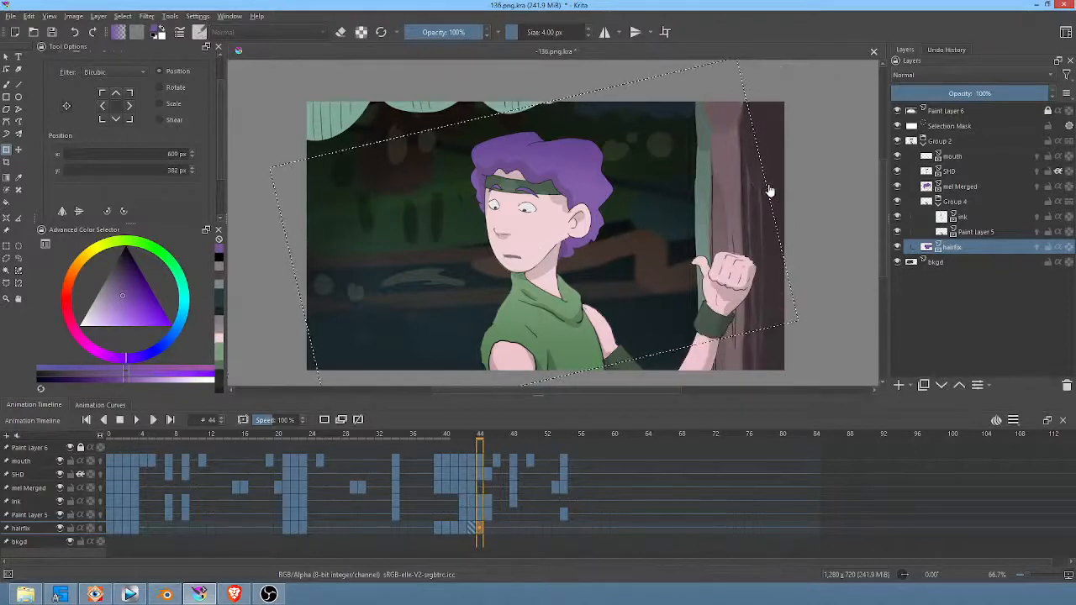
key(Right)
key(Left)
key(Left)
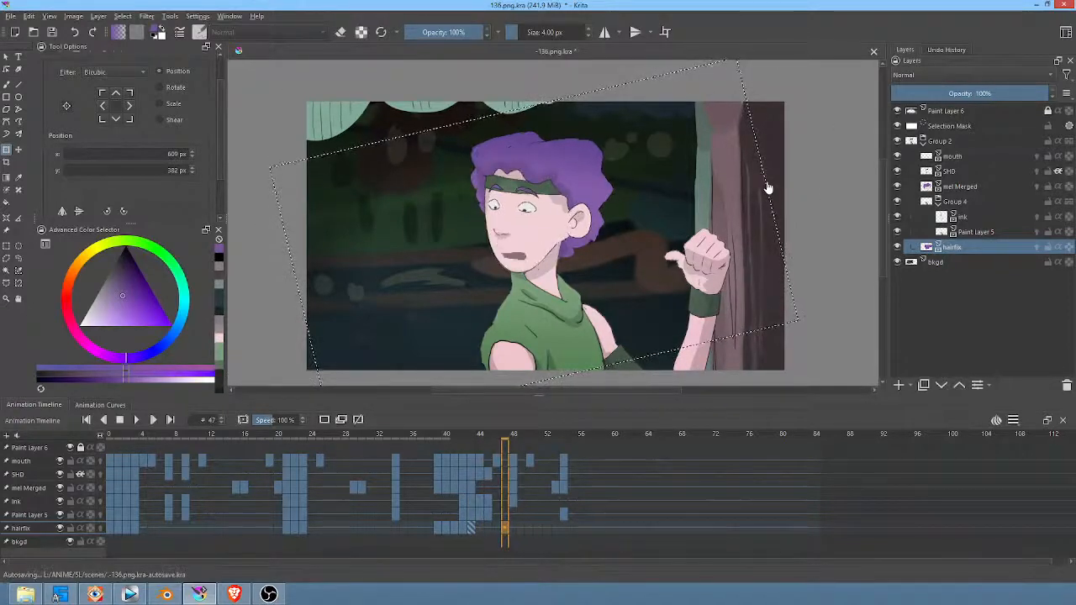
key(Right)
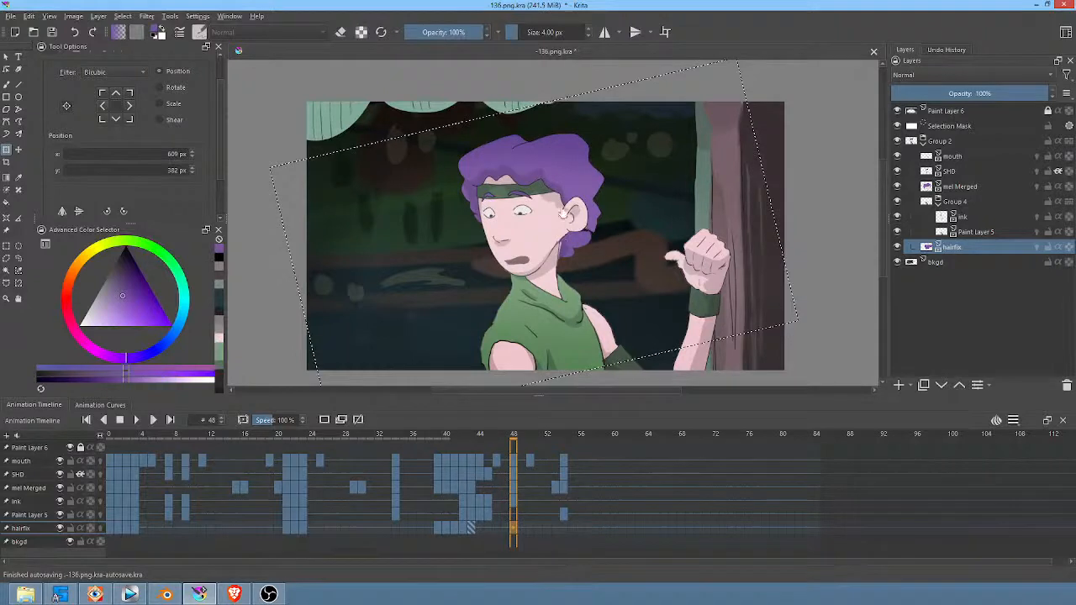
click(576, 241)
scroll(834, 186, down, 1)
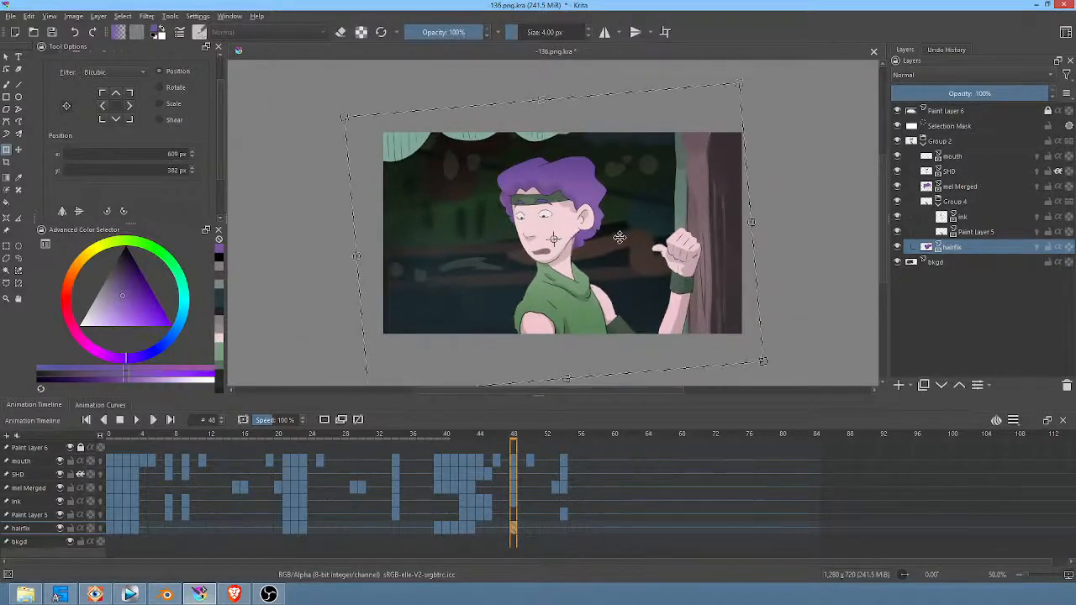
drag(619, 239, 620, 233)
key(Return)
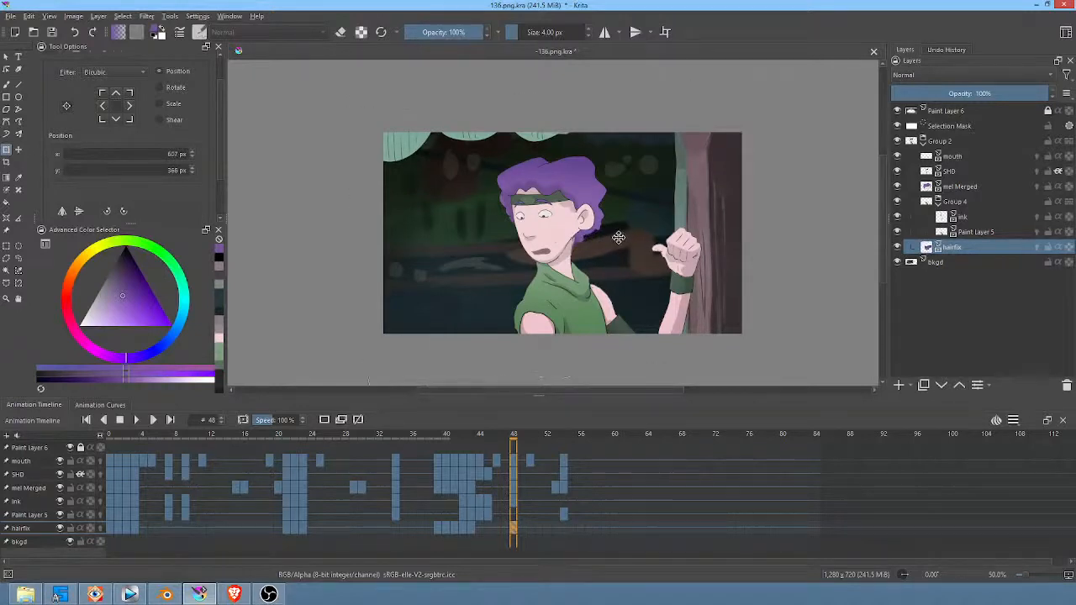
Step: Advance to frame 54 and rotate the hairfix patch clockwise to fit behind the turned head
key(Right)
key(Right)
key(Right)
key(Right)
key(Right)
key(Right)
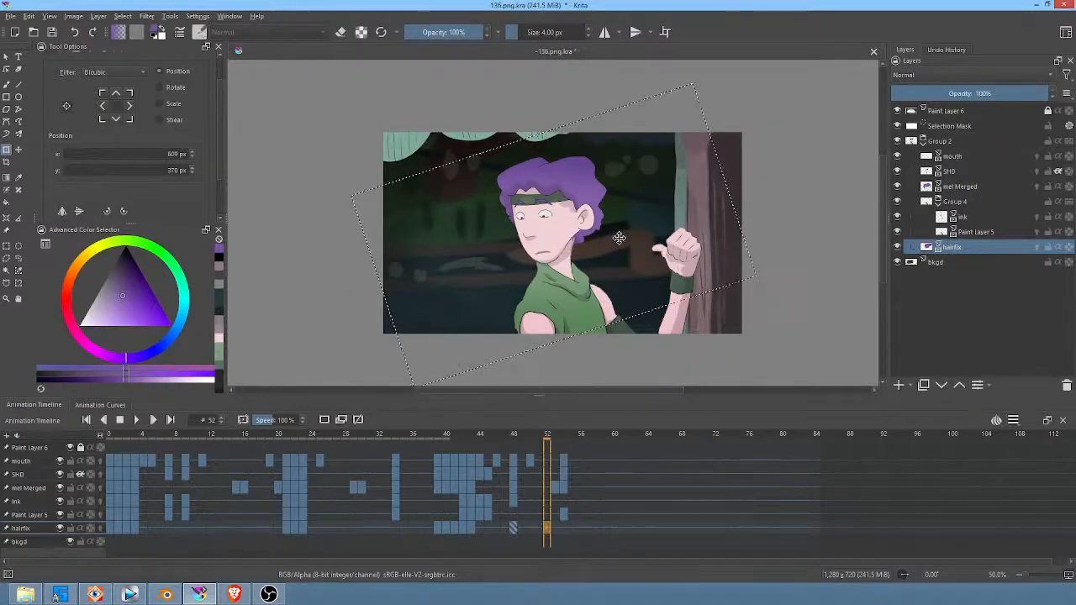
key(Left)
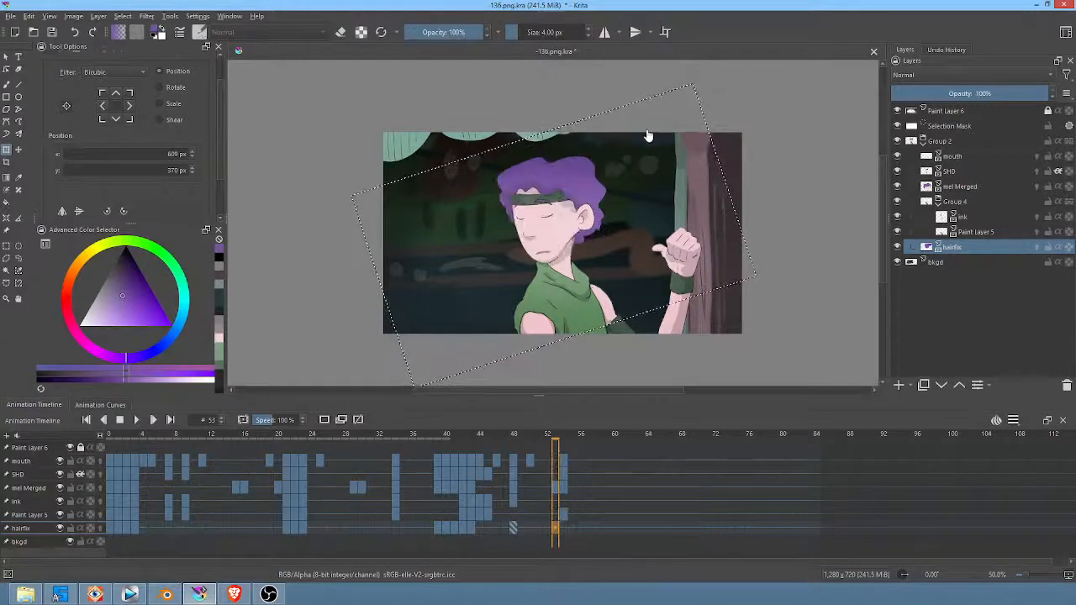
key(Right)
click(774, 146)
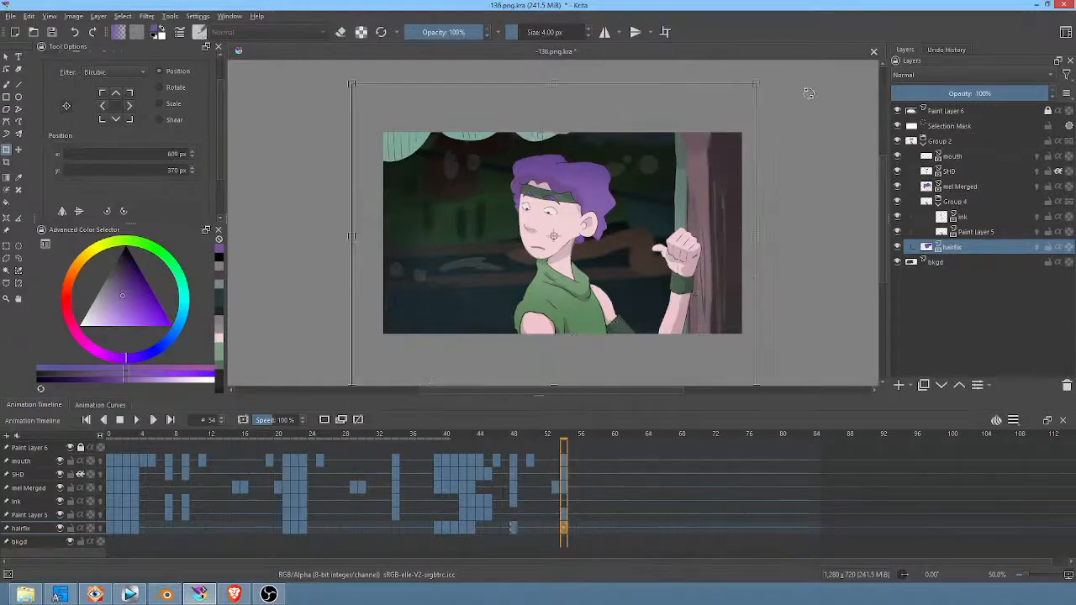
key(Return)
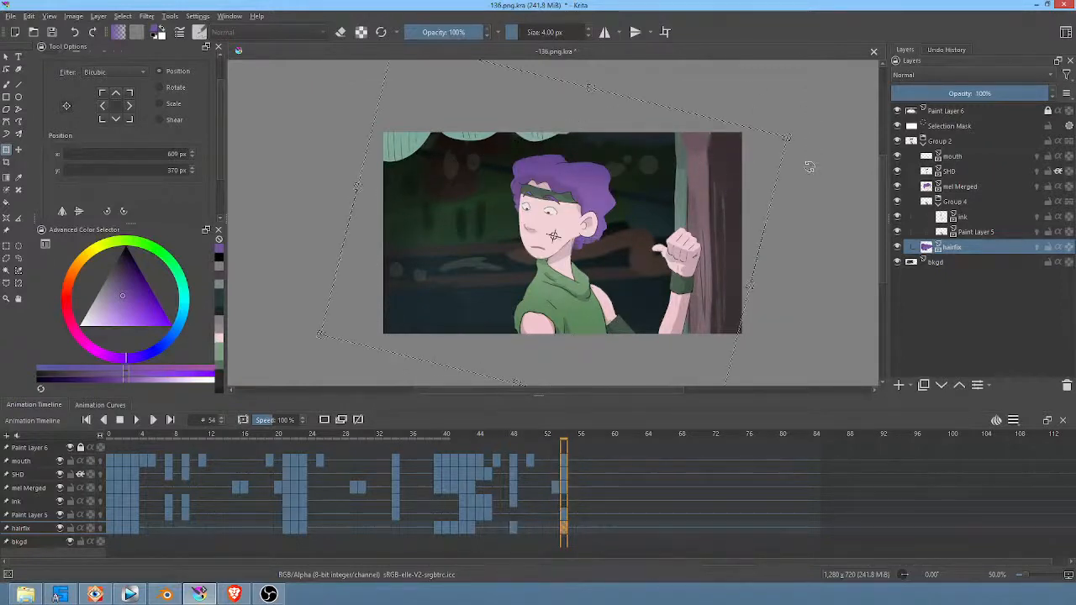
Step: Render the animation of shot 136 as image frames, replacing the old frames in L:/ANIME/SL/scenes/136/render
key(Right)
key(Right)
key(Right)
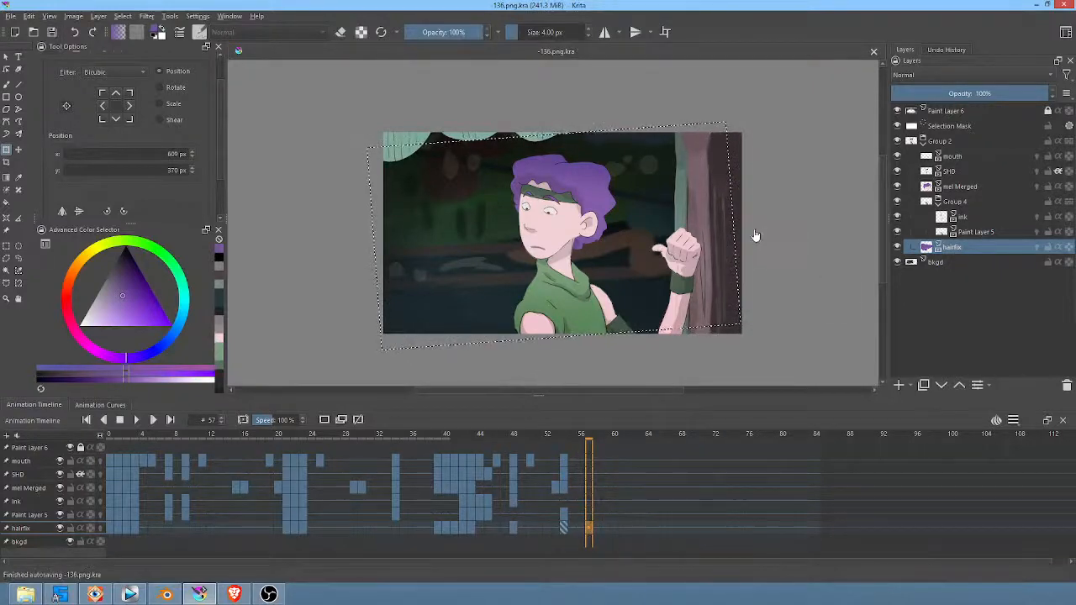
key(F12)
click(580, 410)
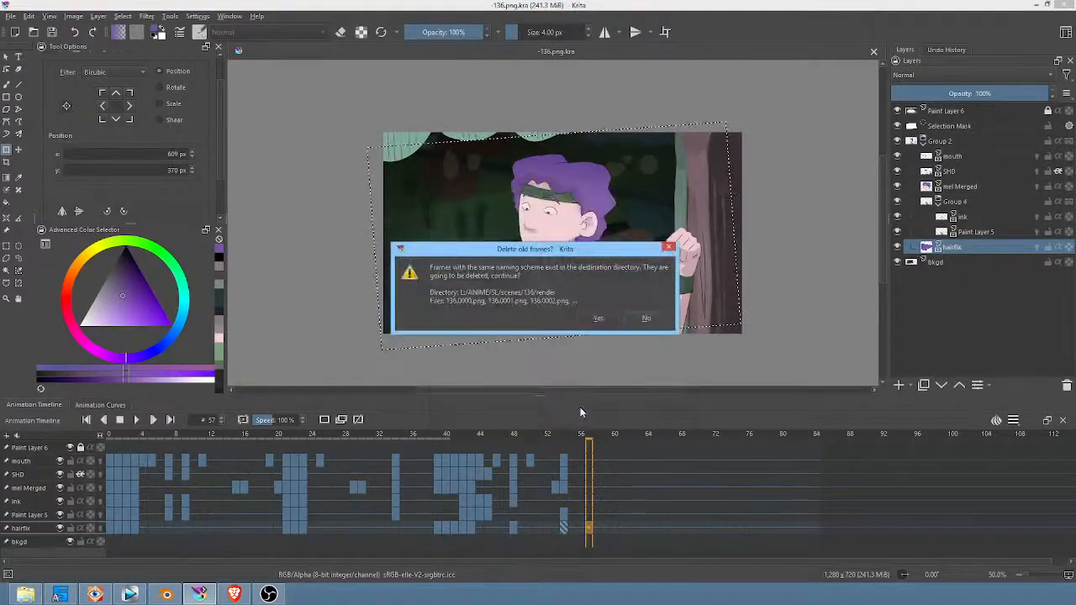
click(602, 319)
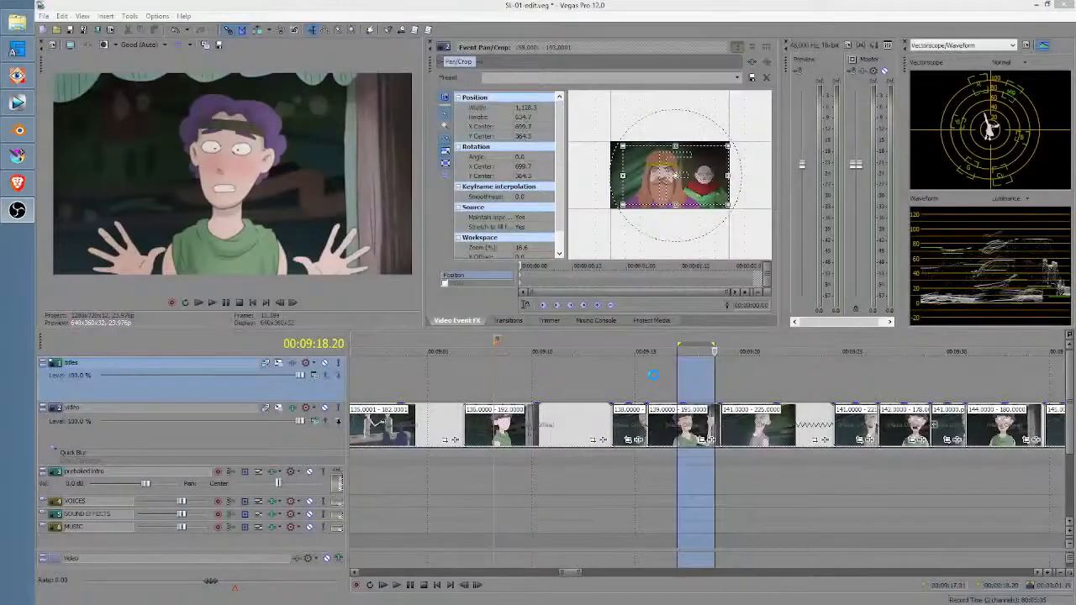
Step: Switch to Vegas Pro and play the episode edit from the end of shot 135 through shot 136
click(654, 387)
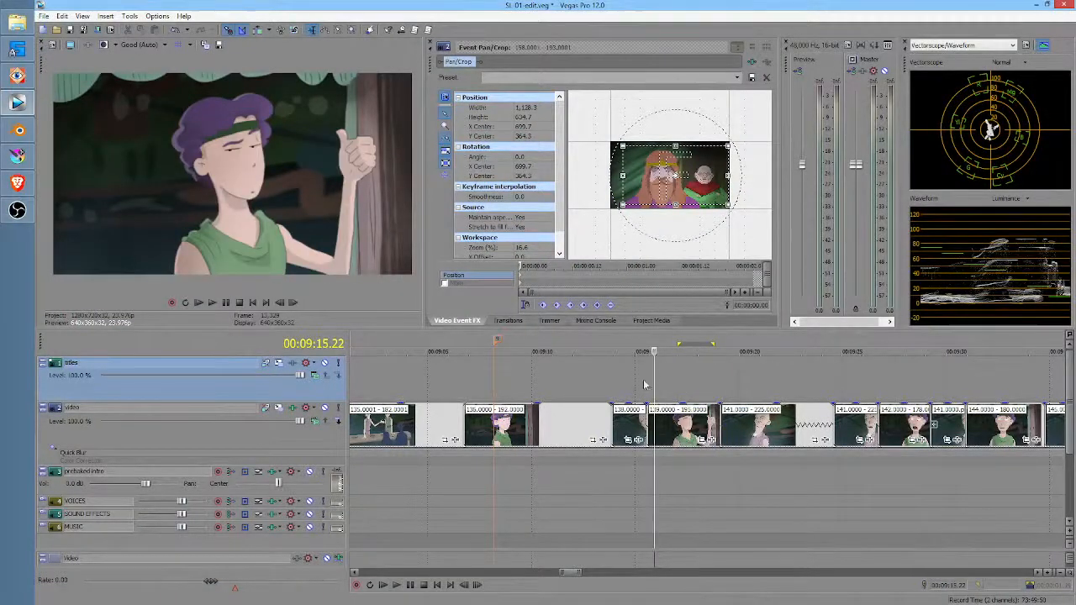
scroll(671, 375, down, 2)
scroll(643, 379, left, 2)
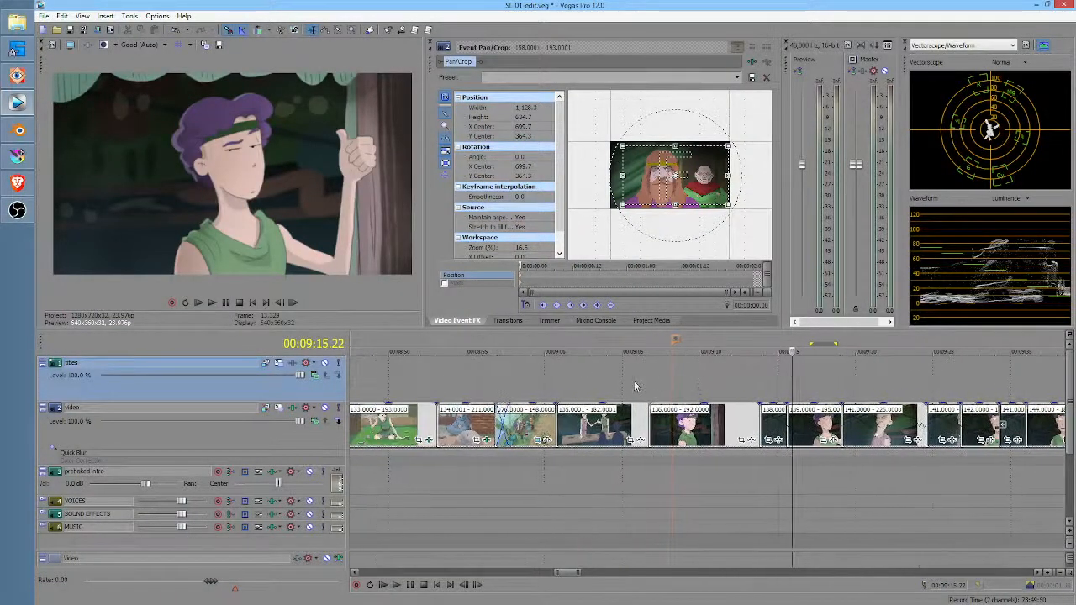
click(636, 382)
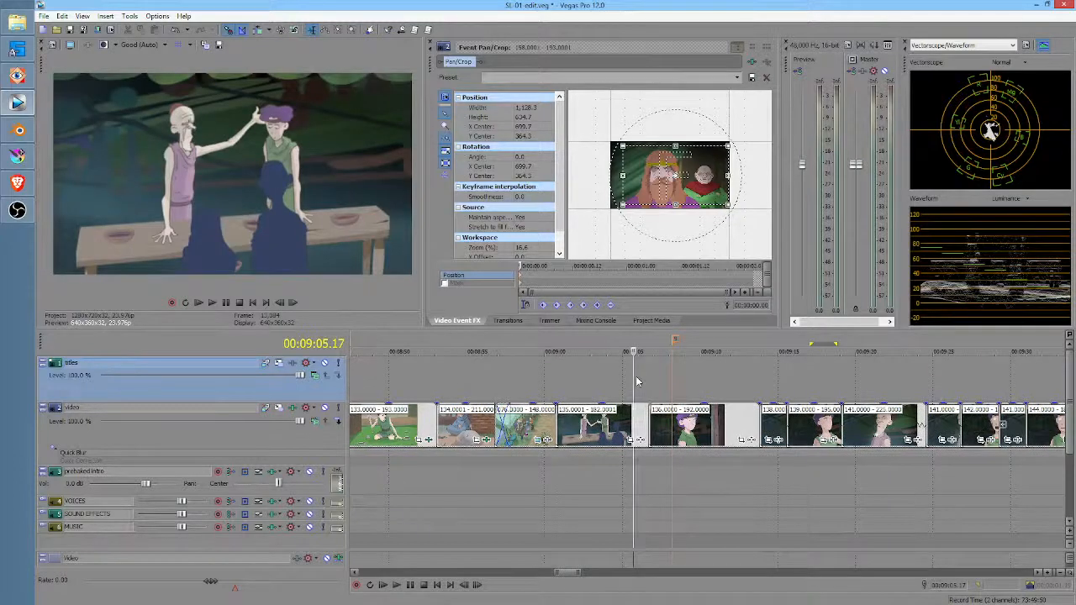
key(space)
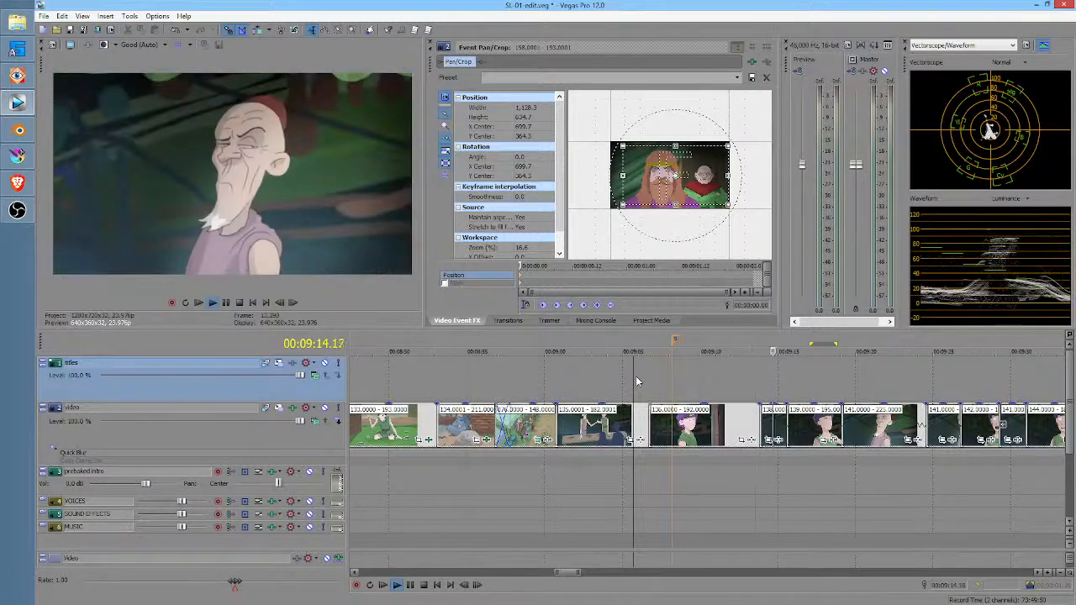
key(space)
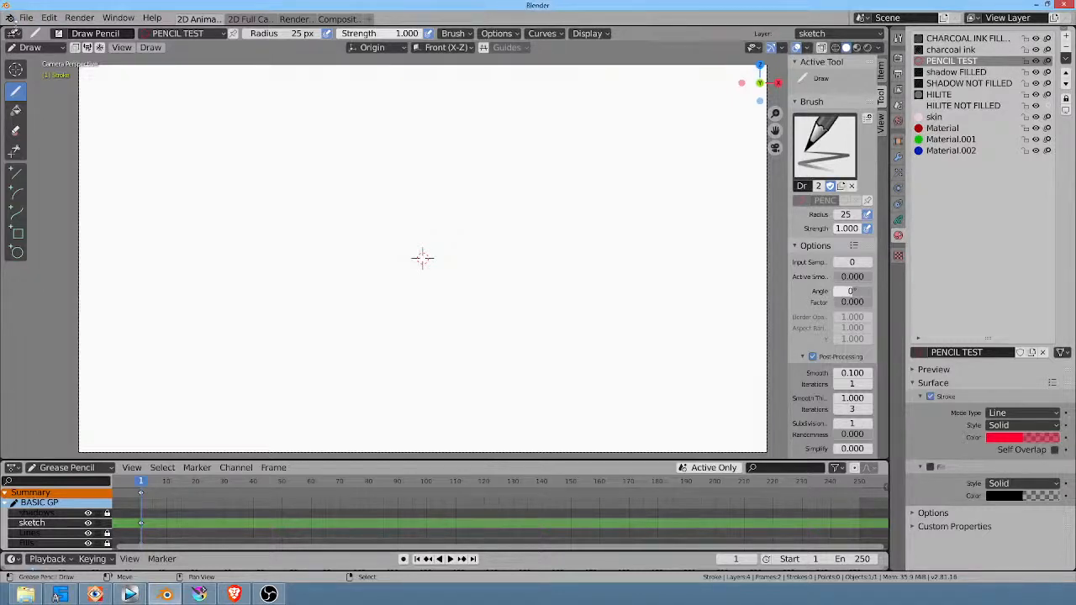
click(26, 17)
click(95, 102)
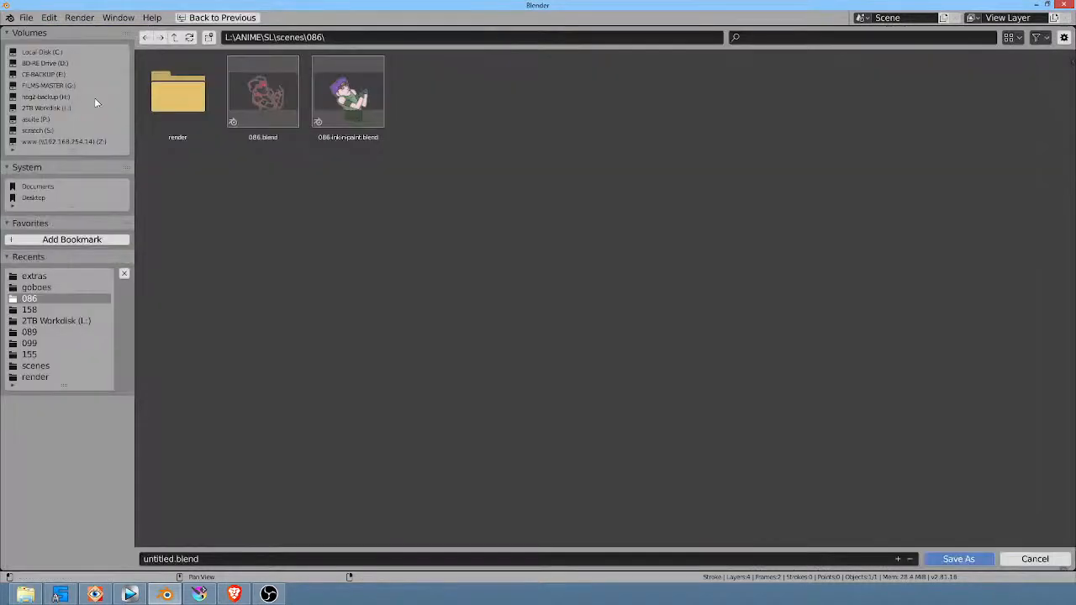
click(174, 37)
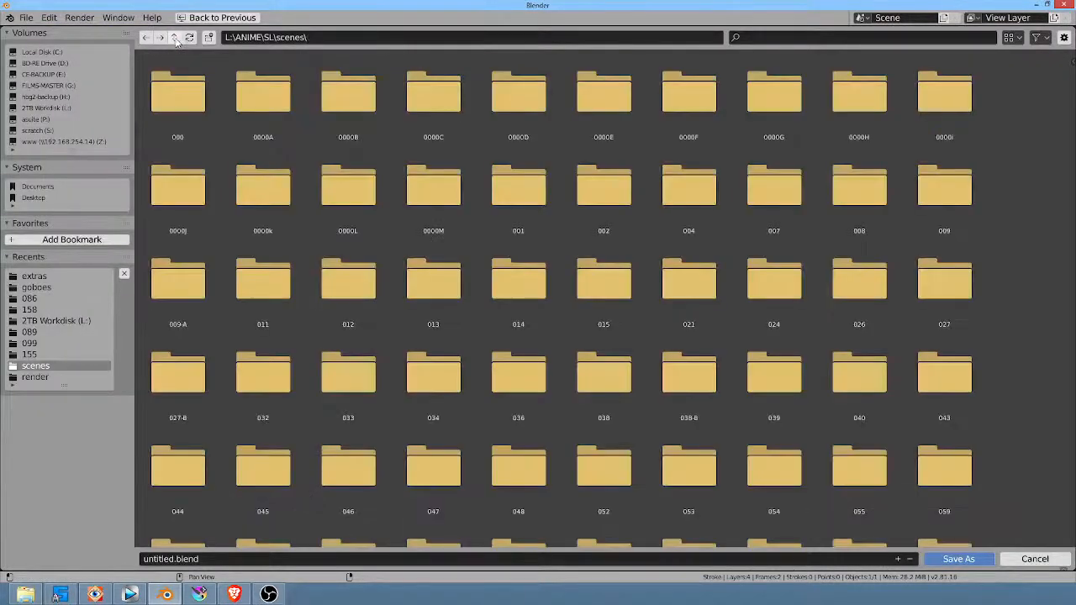
scroll(1021, 287, down, 5)
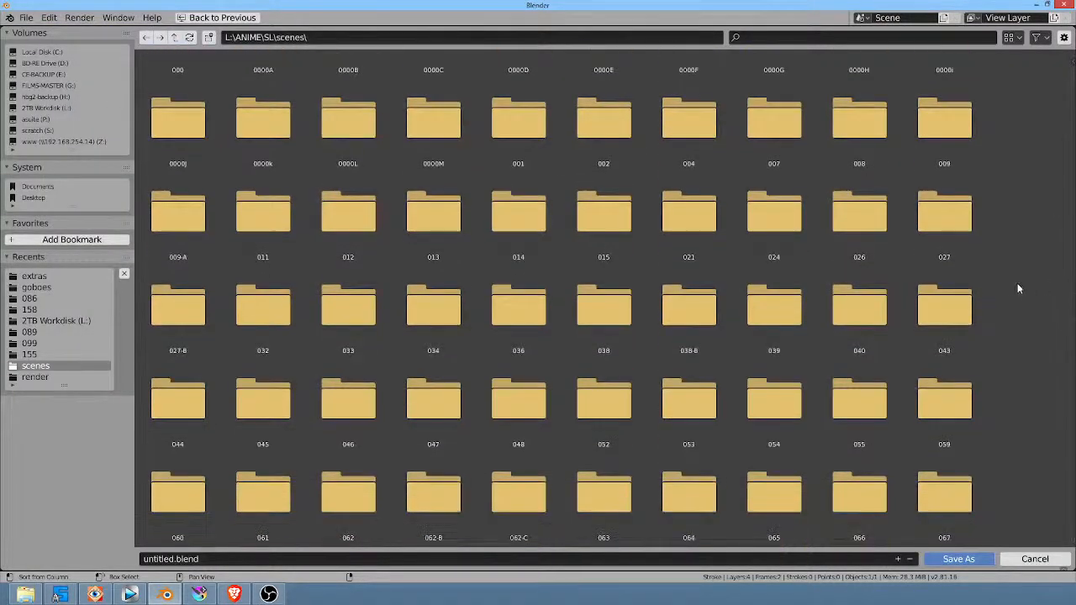
scroll(1010, 276, down, 3)
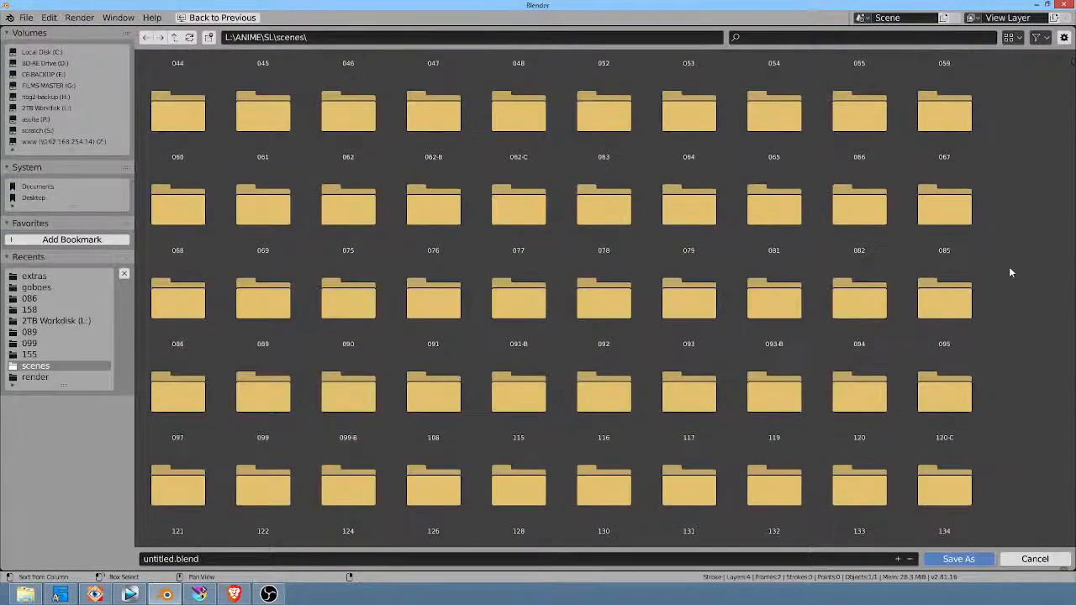
scroll(1012, 270, down, 1)
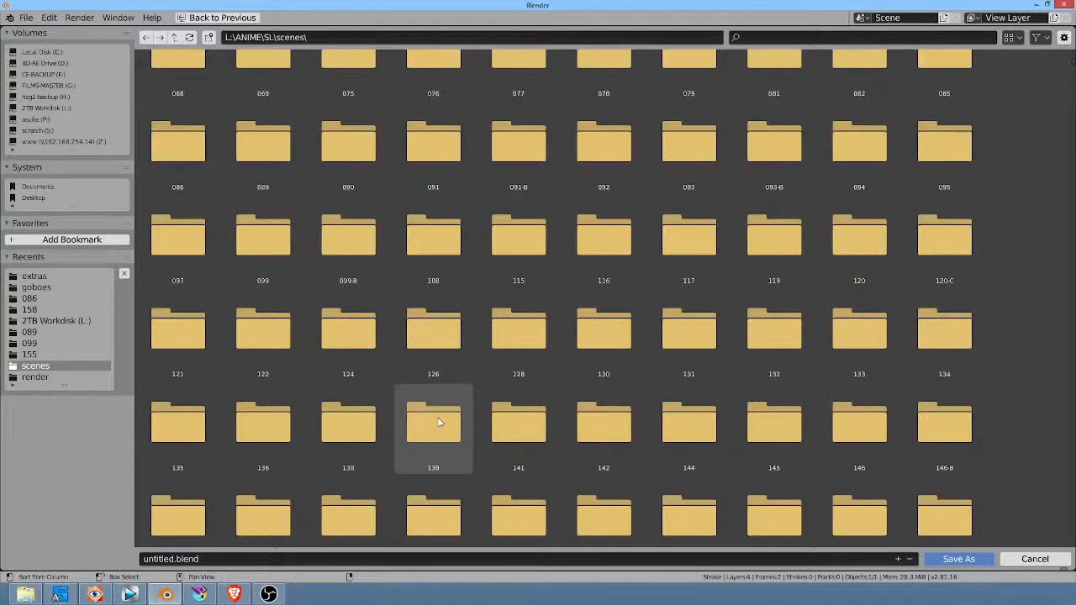
double_click(437, 422)
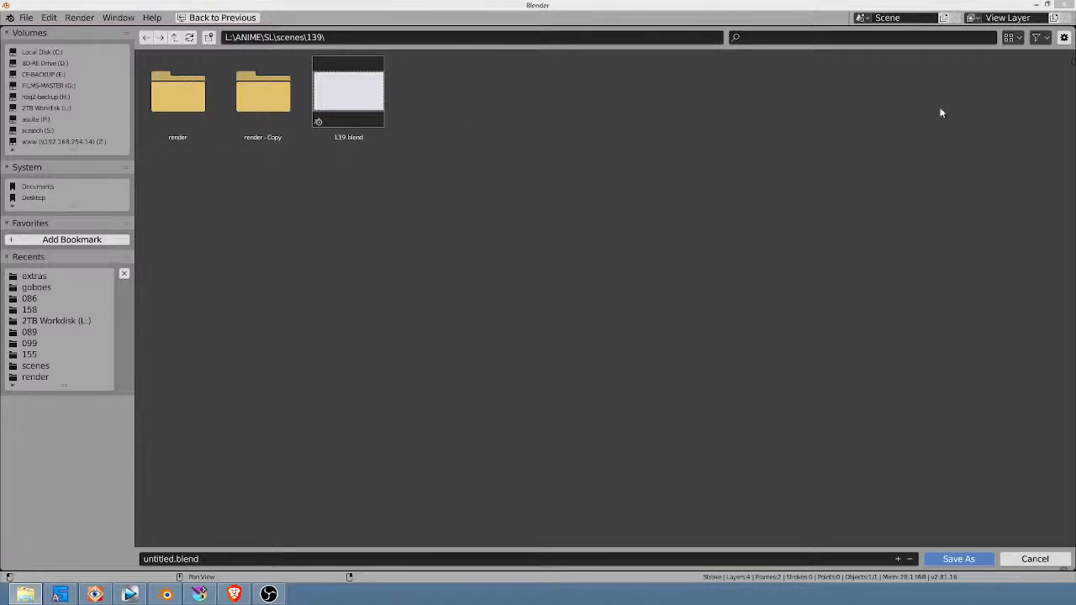
click(1062, 7)
click(1062, 7)
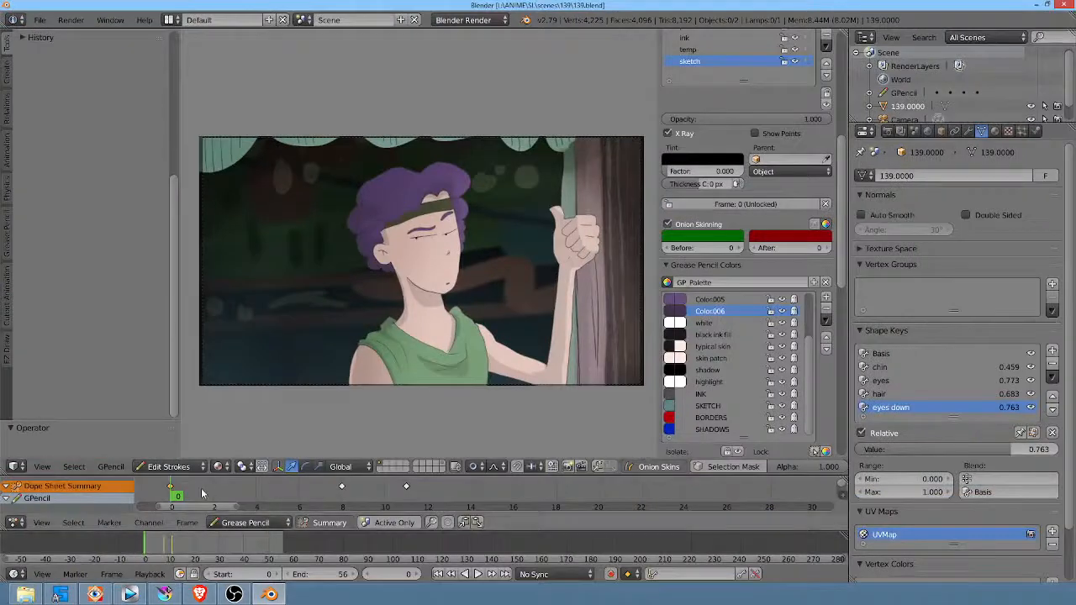
Step: Play and scrub the 139.blend animation in Blender 2.79 and examine its image plane from an angle
key(alt+a)
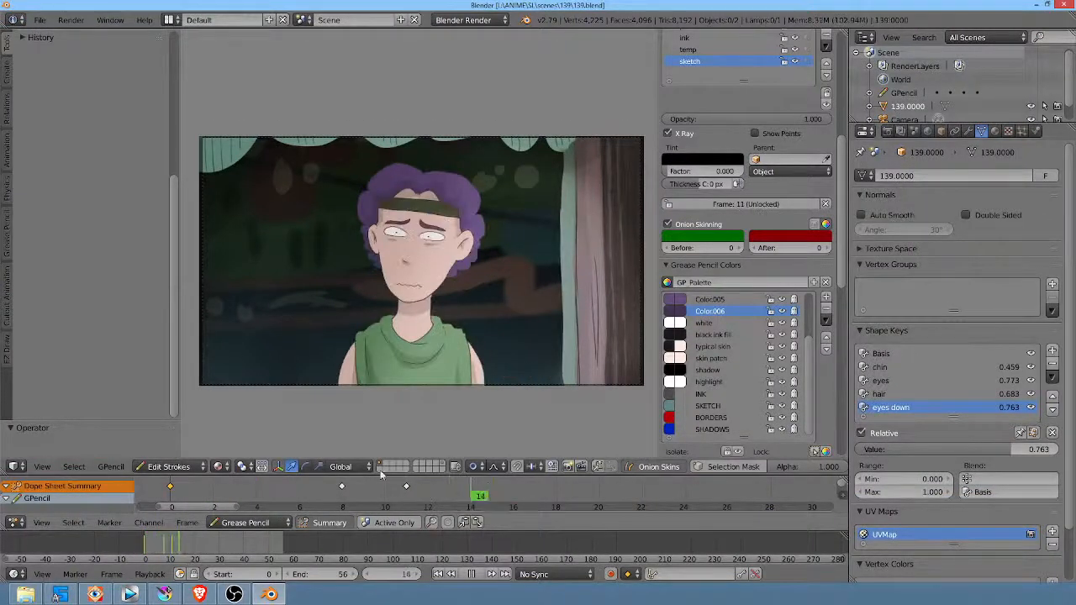
key(Escape)
middle_drag(468, 296, 511, 332)
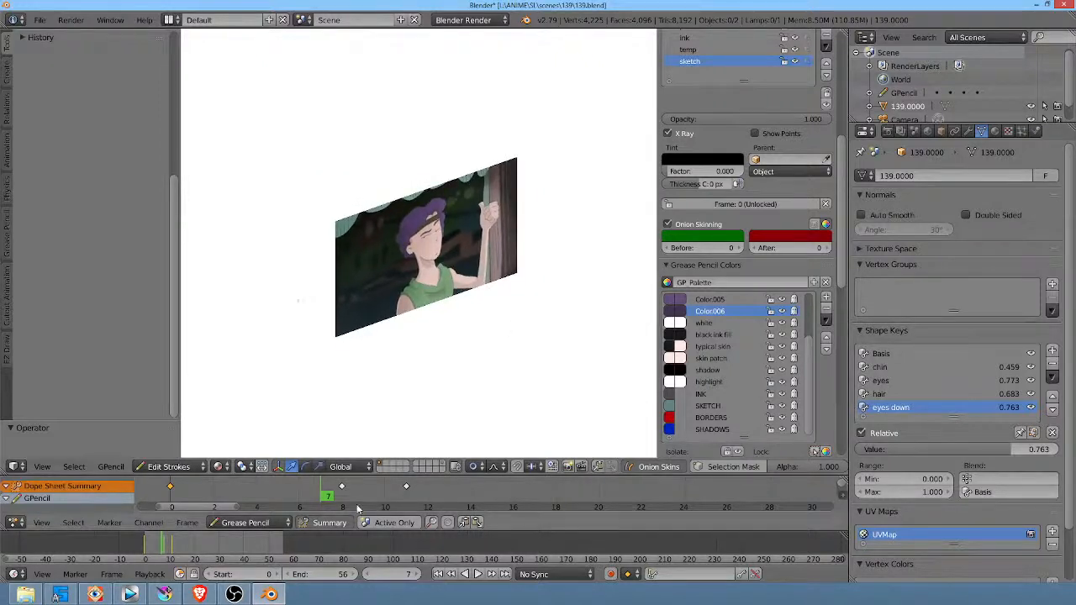
mouse_move(346, 506)
mouse_down()
mouse_move(178, 485)
mouse_move(433, 502)
mouse_move(328, 506)
mouse_up()
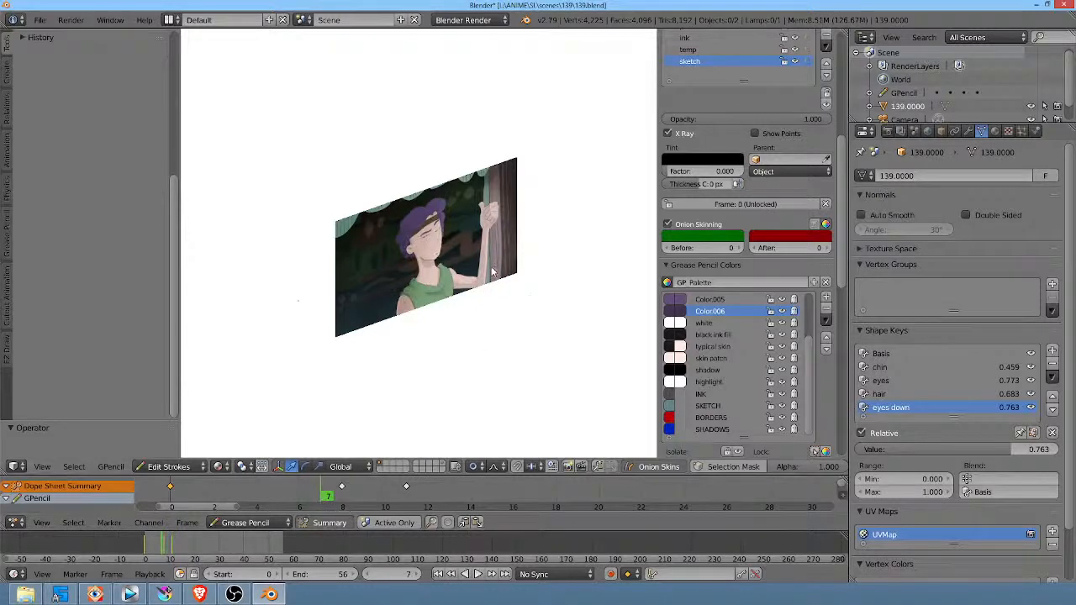
click(1063, 5)
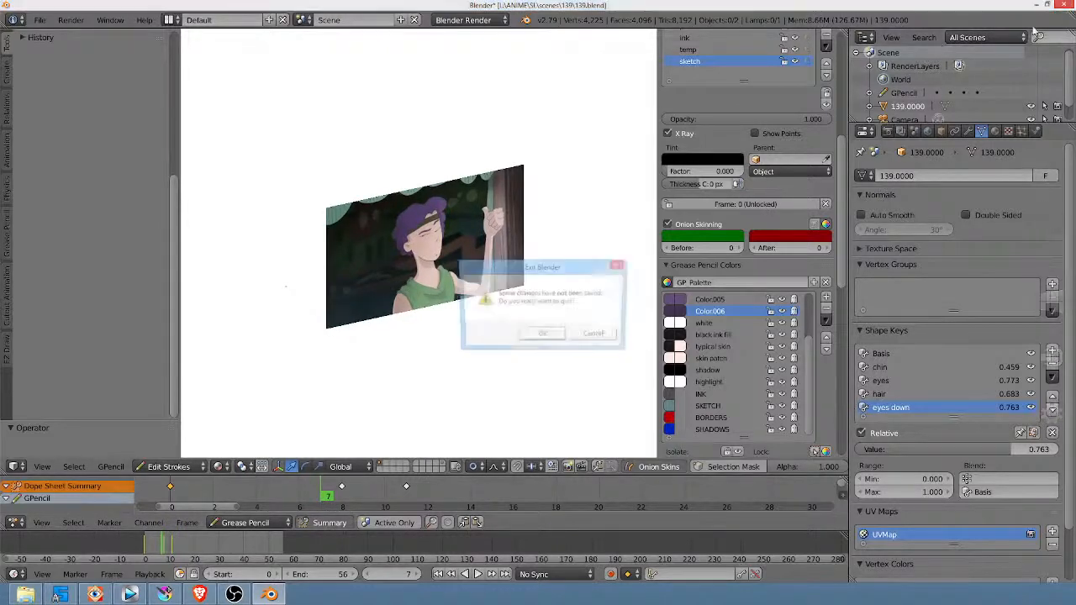
click(542, 336)
shift+middle_drag(504, 301, 511, 338)
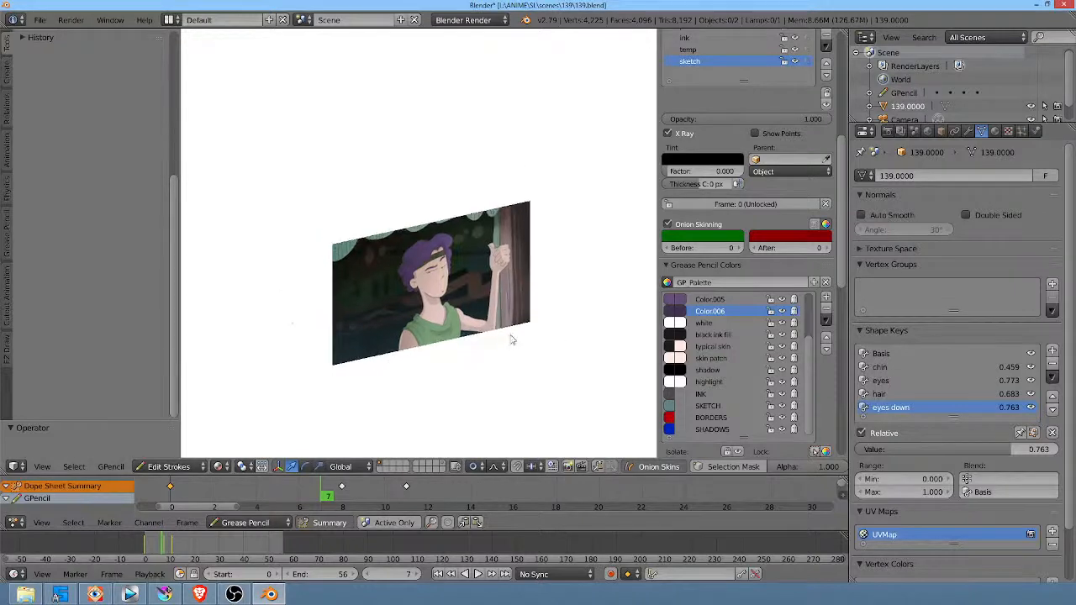
scroll(507, 325, up, 3)
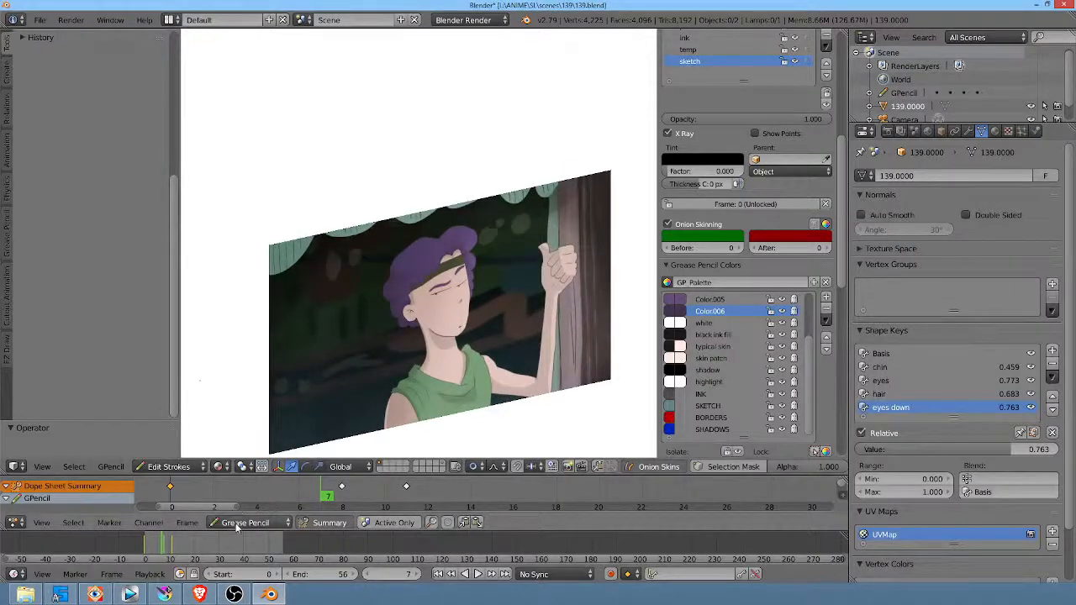
key(alt+a)
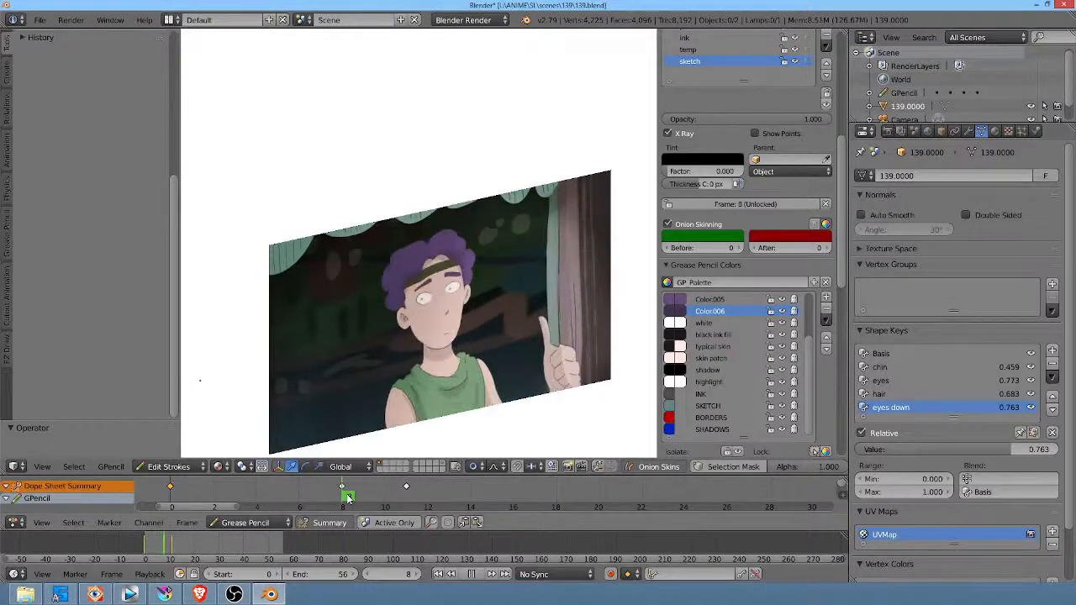
key(alt+a)
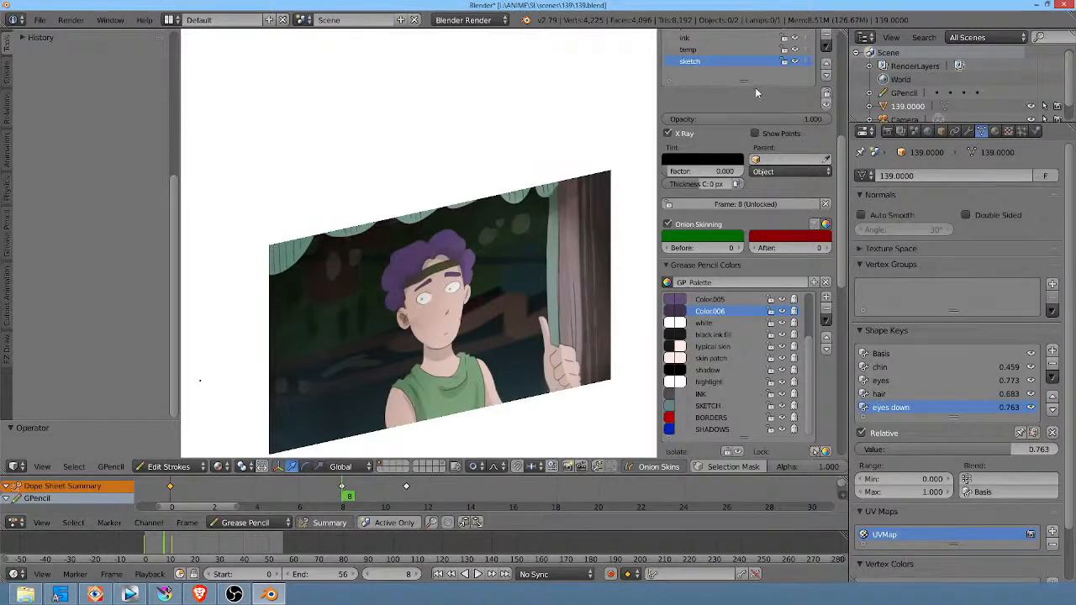
Step: Hide the sketch grease pencil layer and quit Blender without saving the changes to 139.blend
scroll(755, 87, up, 4)
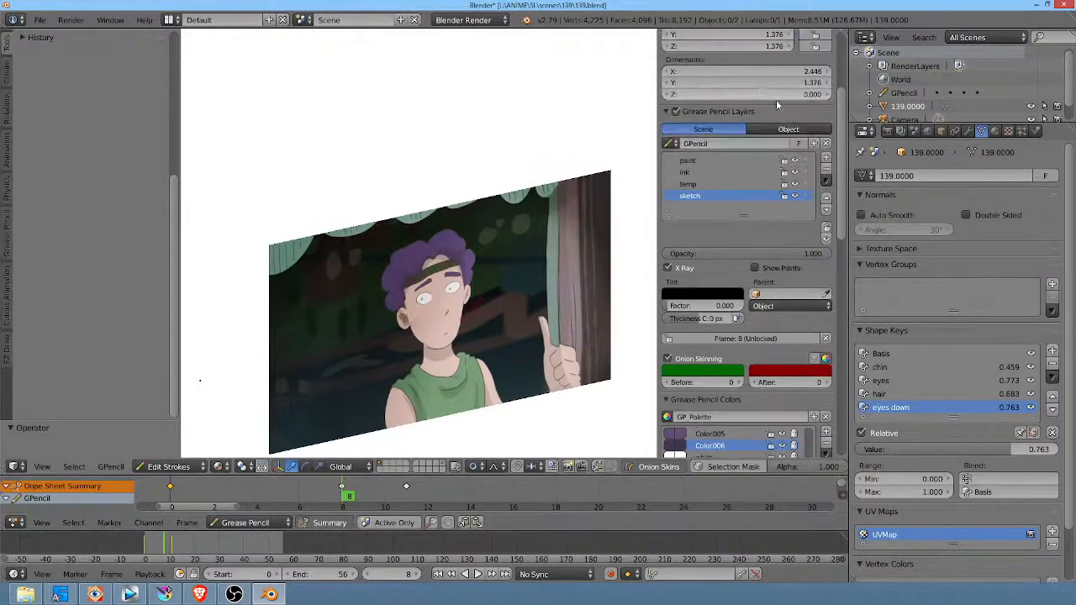
click(795, 196)
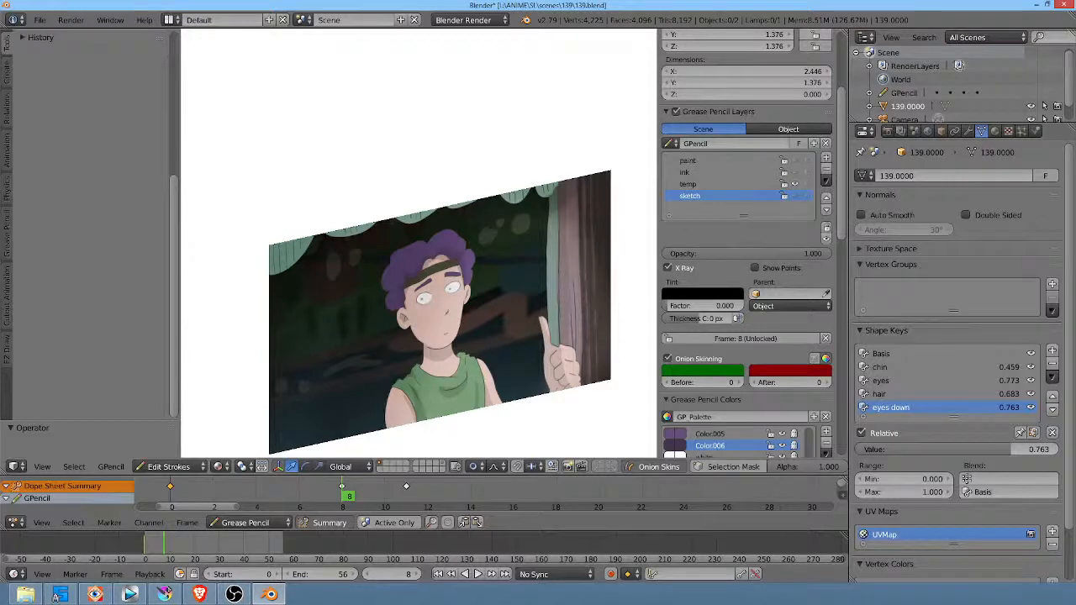
click(1065, 5)
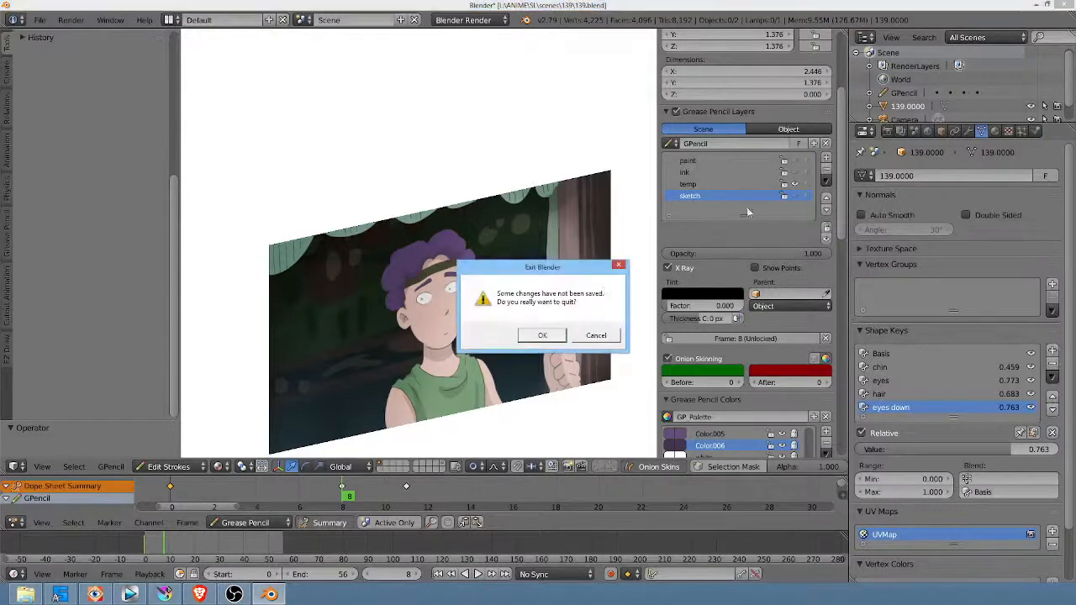
click(542, 335)
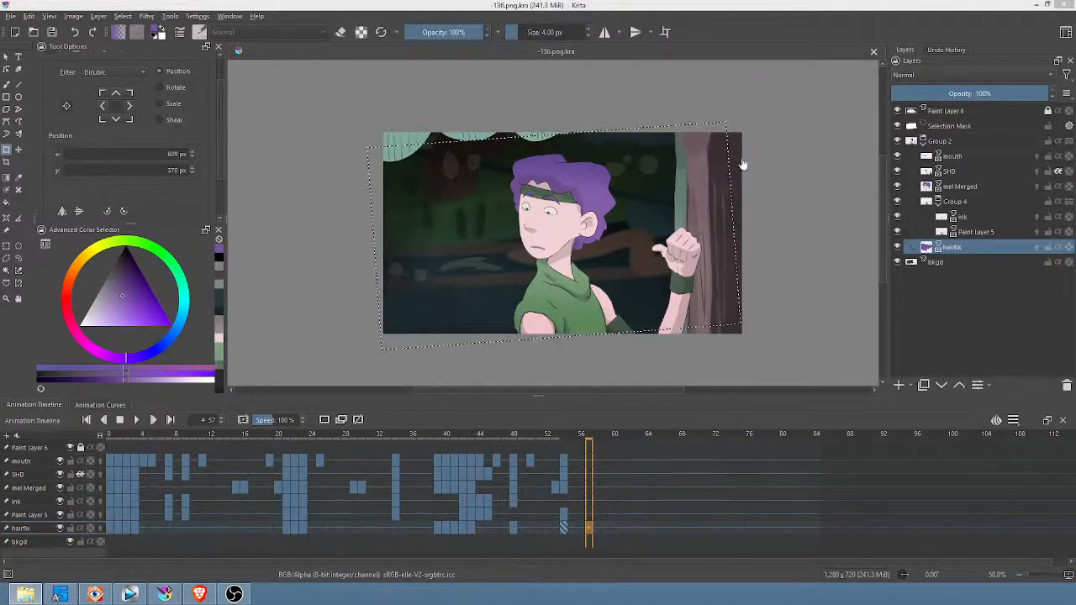
Step: Switch back to Krita and play the shot 136 animation enlarged in canvas-only mode
click(811, 436)
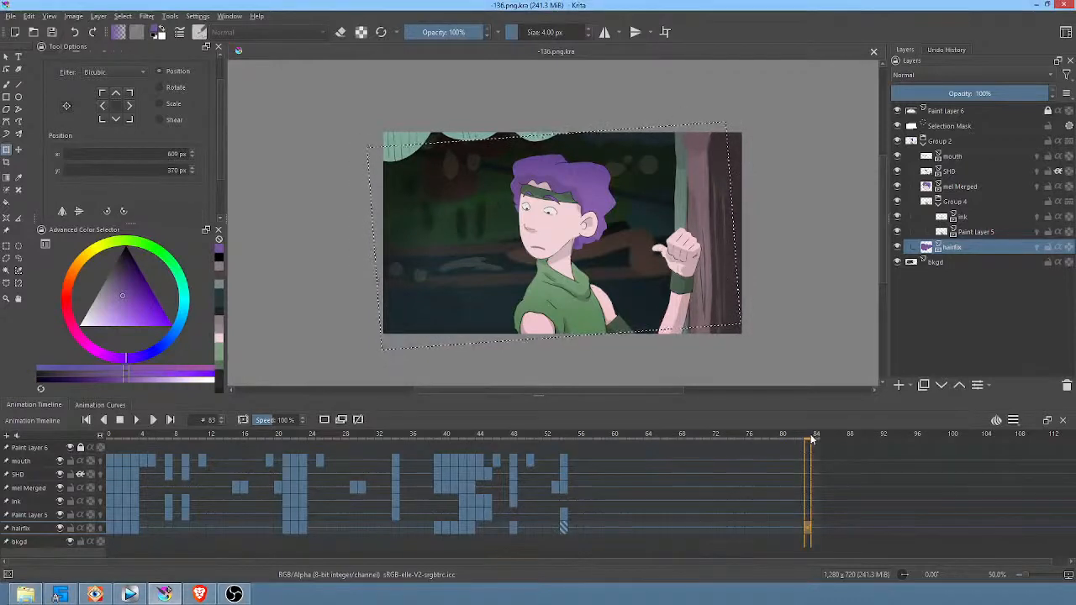
key(space)
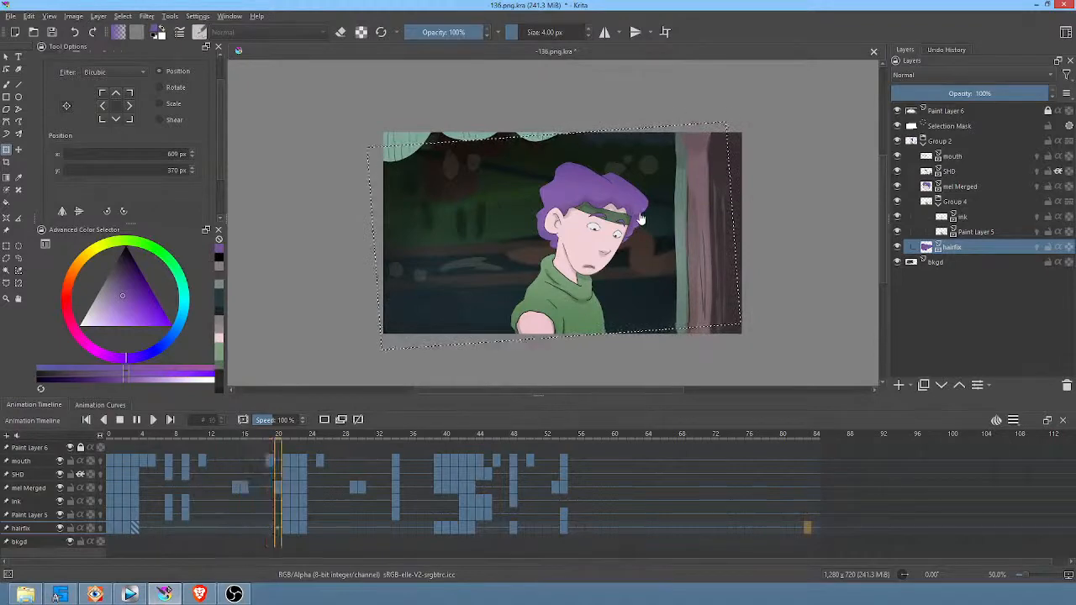
key(Tab)
scroll(594, 196, up, 5)
scroll(515, 212, down, 5)
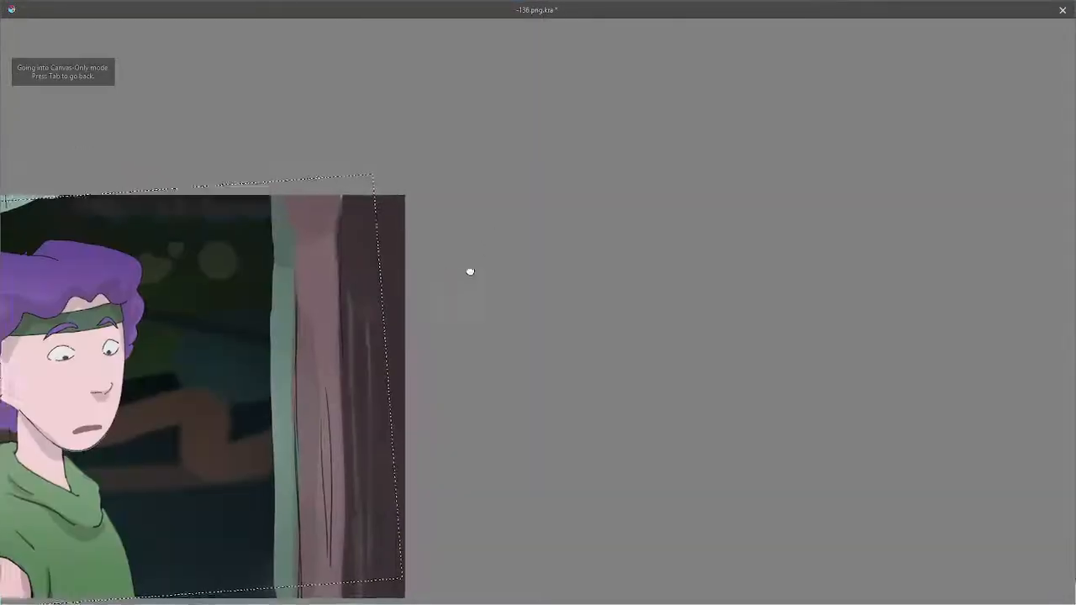
scroll(744, 203, up, 5)
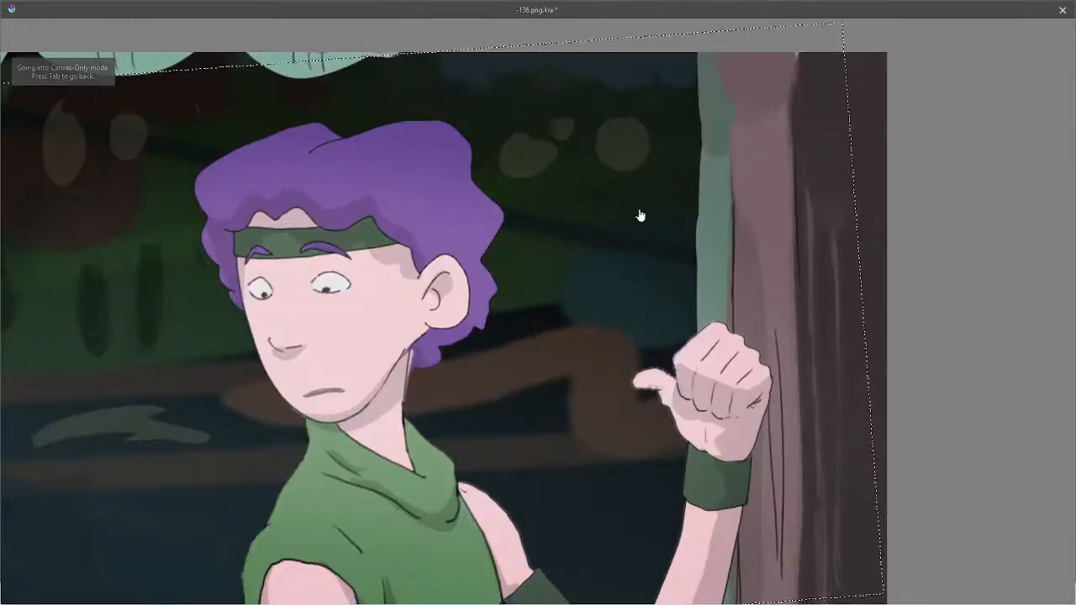
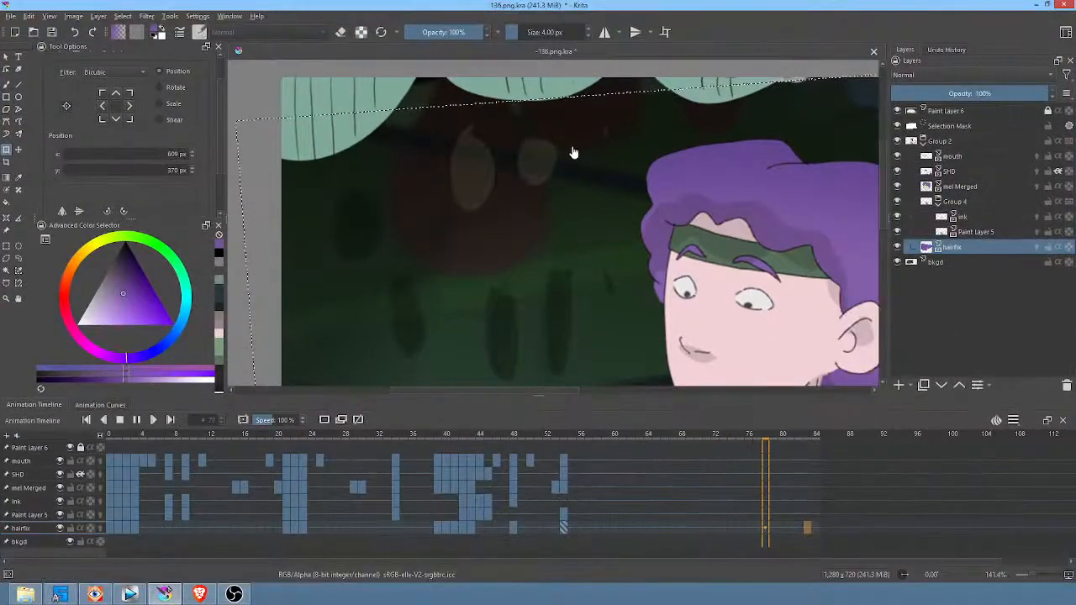
Step: Leave canvas-only mode and view the whole shot 136 frame zoomed out
scroll(579, 139, down, 3)
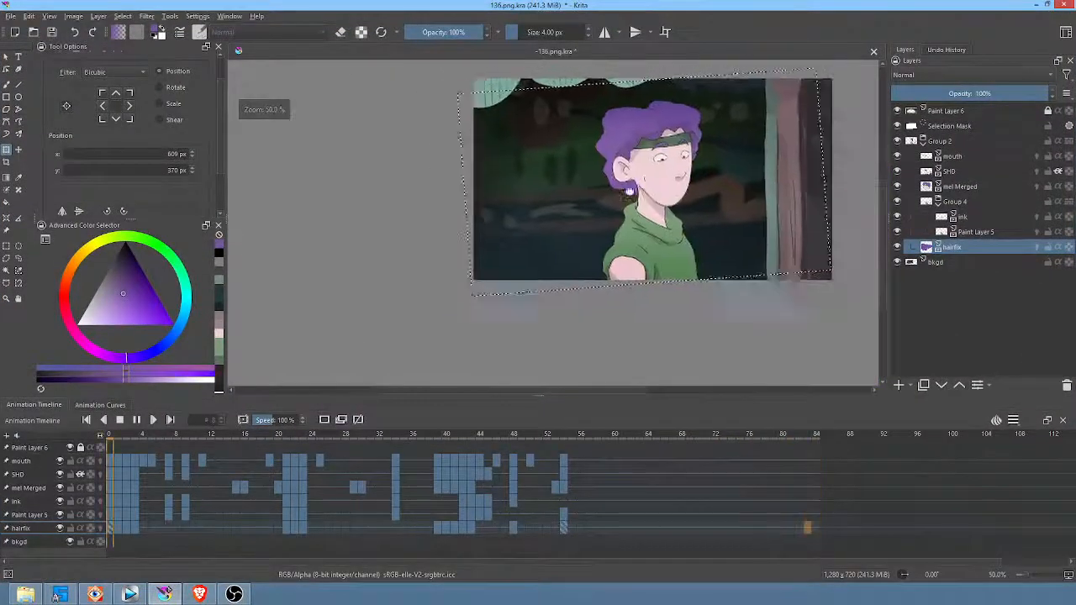
middle_drag(629, 192, 454, 277)
key(space)
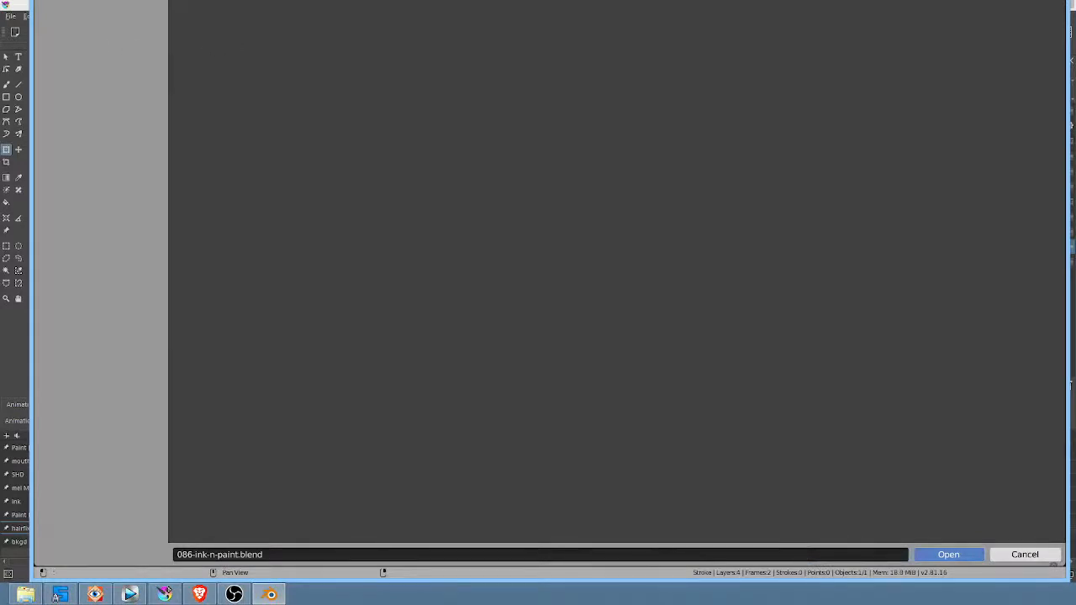
Step: Switch to Blender 2.81 and open 086-ink-n-paint.blend from the scenes\086 folder in a maximized window
drag(500, 0, 430, 166)
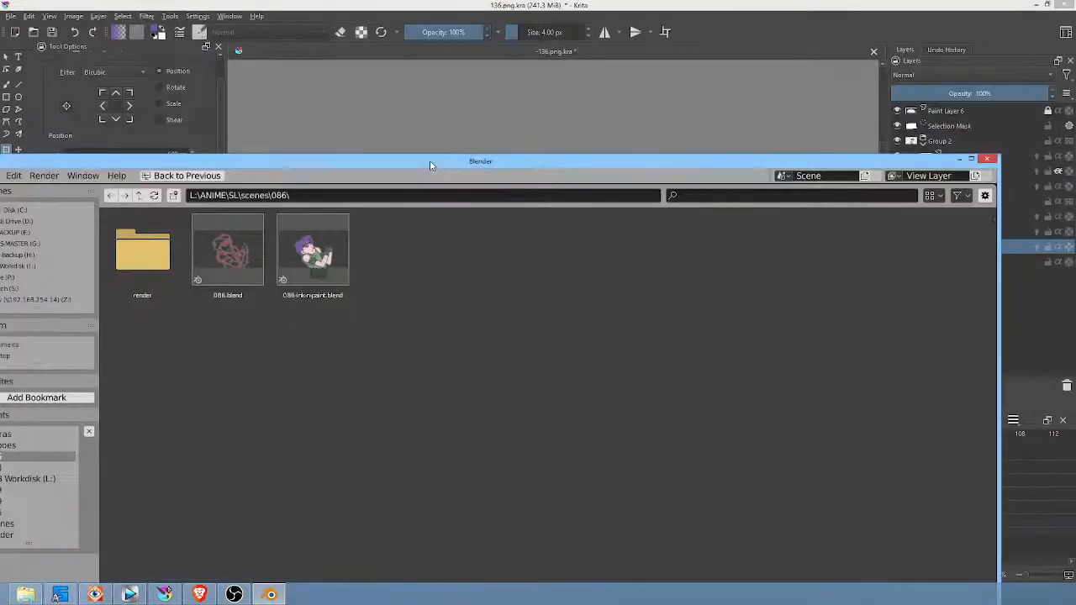
double_click(430, 161)
double_click(349, 103)
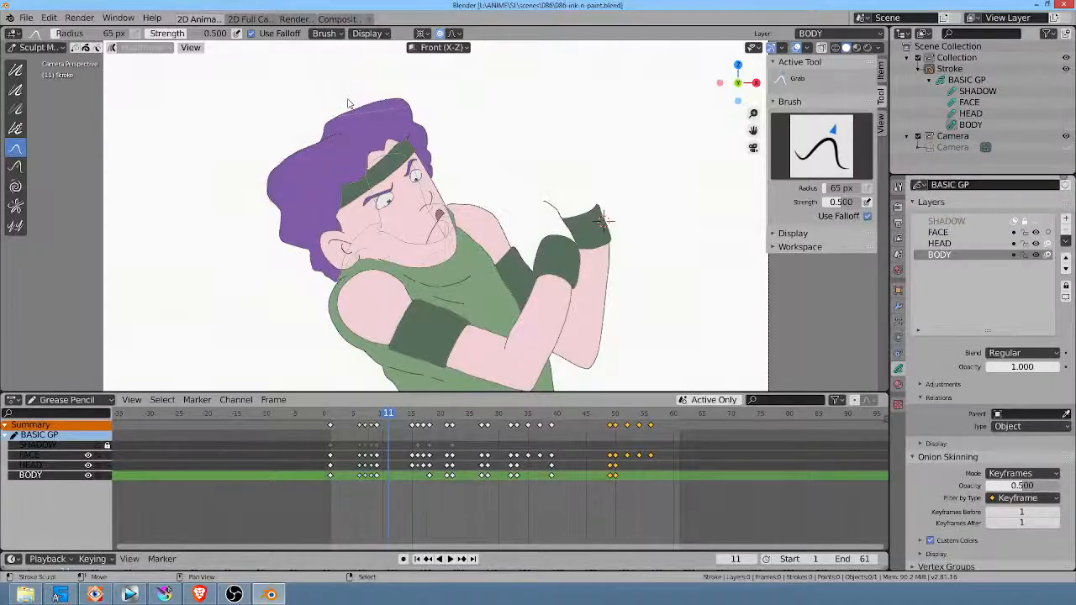
Step: Delete the BODY layer and remove the FACE and HEAD keyframes before frame 32 and from frame 49 onward
click(1067, 231)
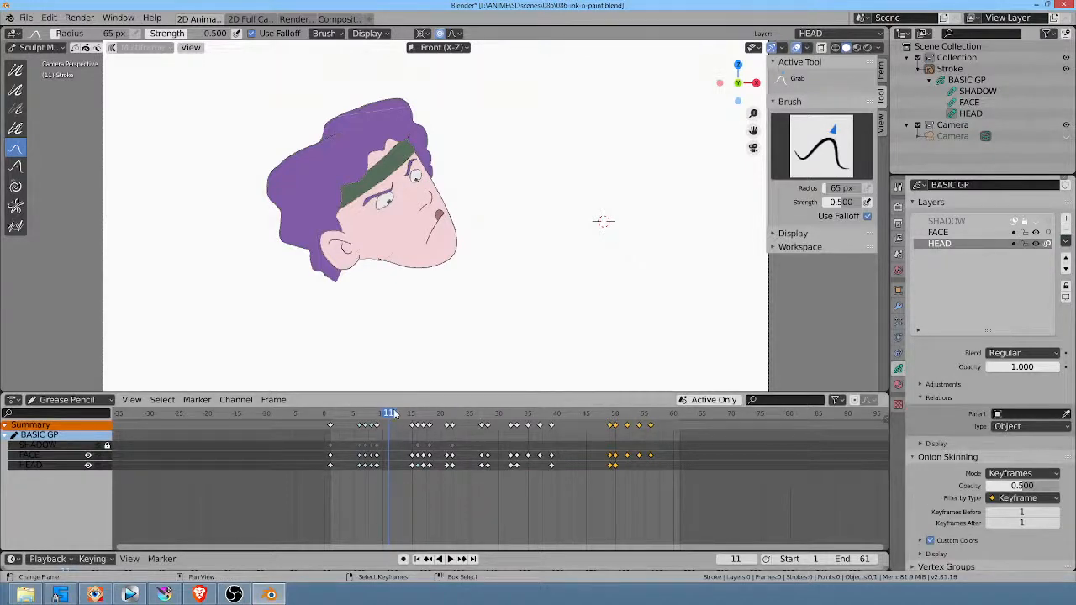
drag(395, 414, 513, 424)
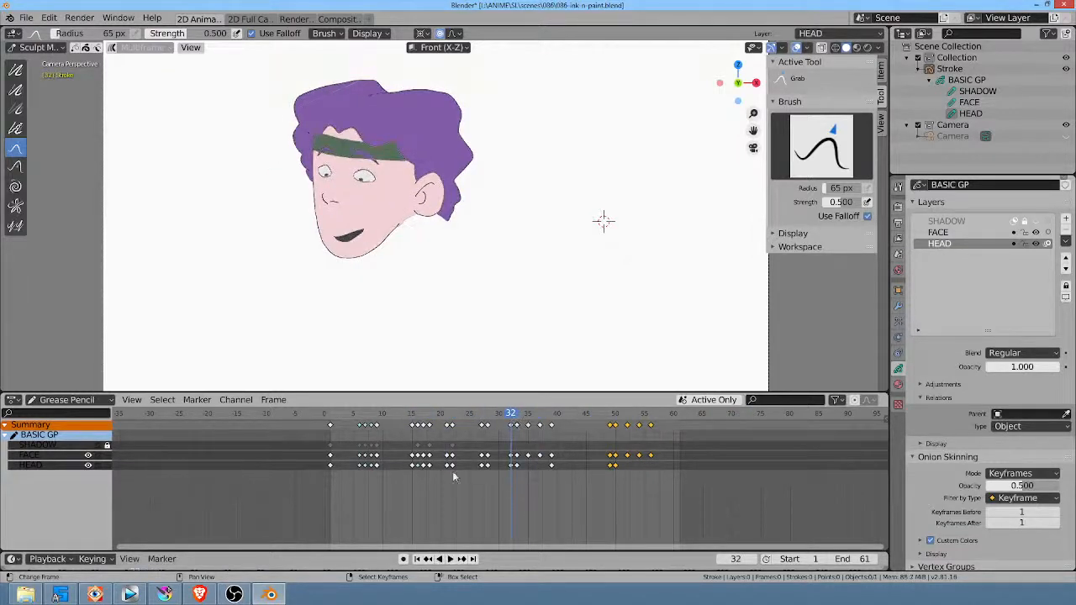
drag(502, 481, 286, 422)
key(Delete)
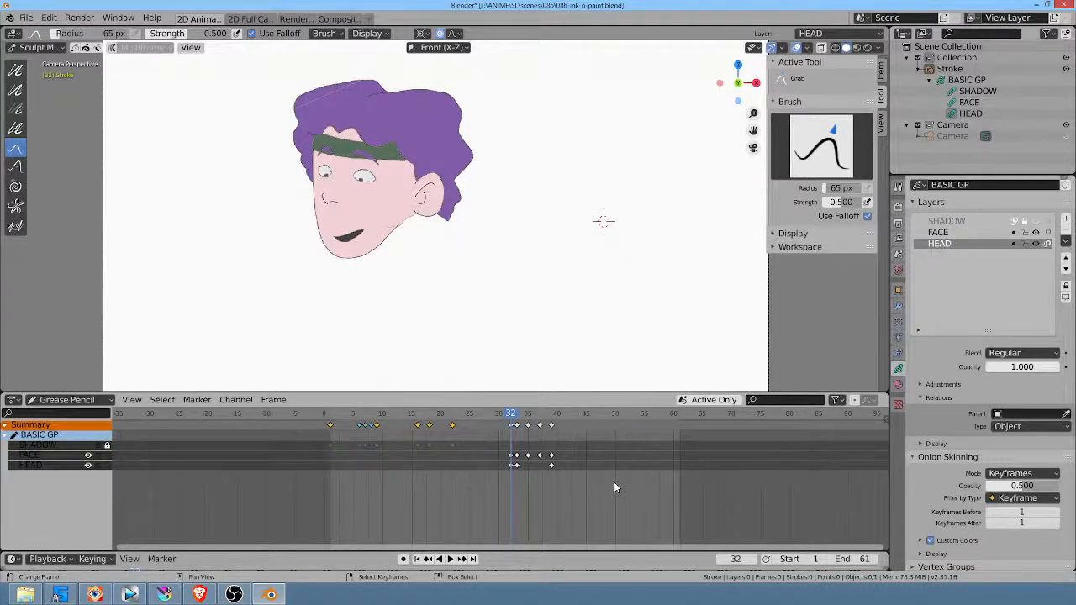
Step: Delete the remaining FACE and HEAD keyframes after frame 32
key(b)
drag(608, 488, 513, 415)
shift+click(552, 466)
click(65, 447)
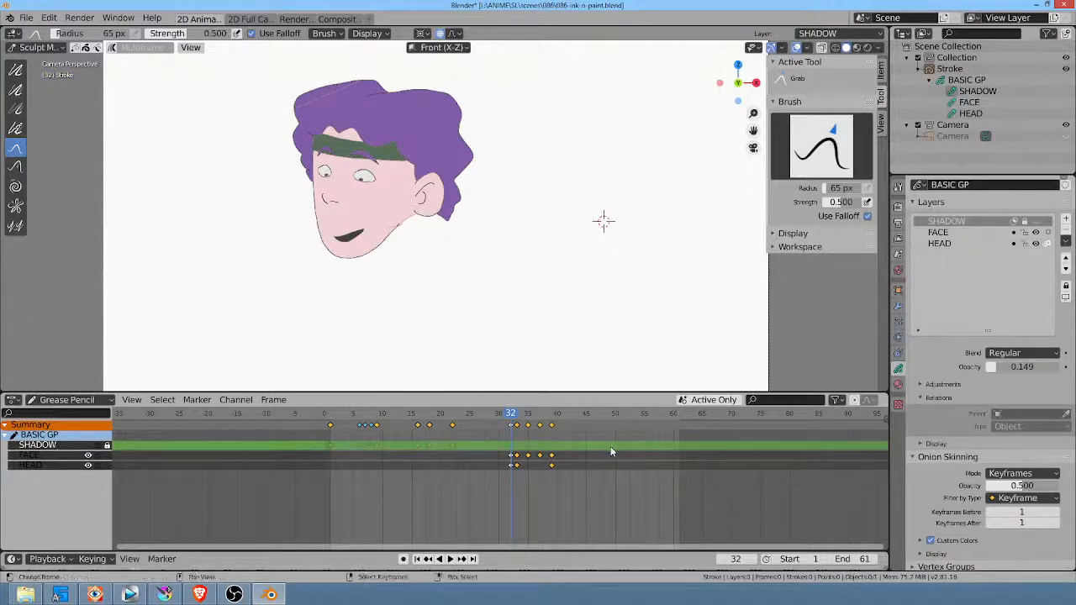
key(x)
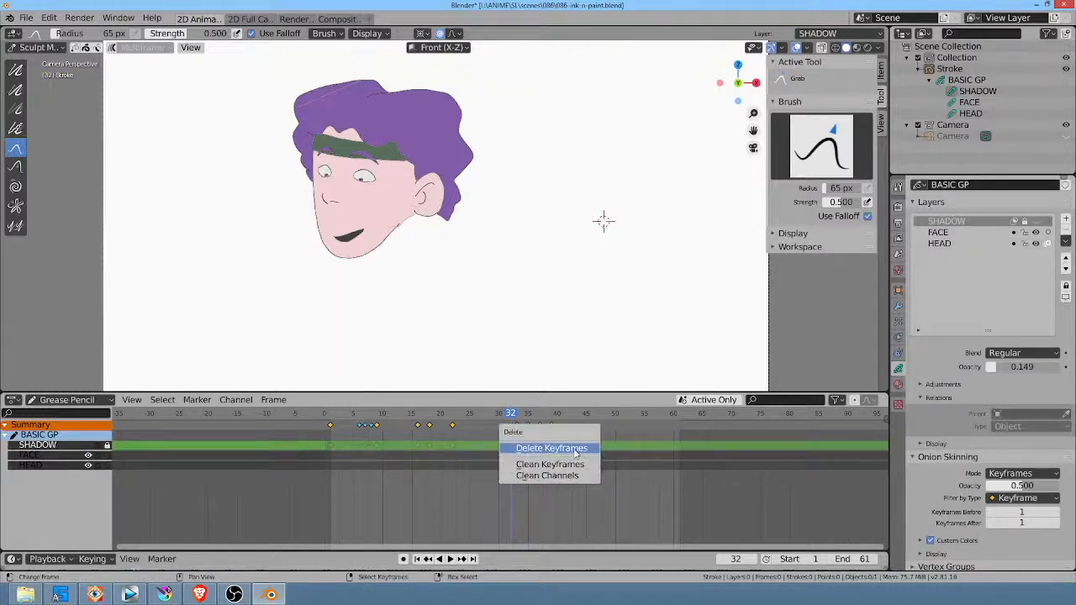
click(581, 448)
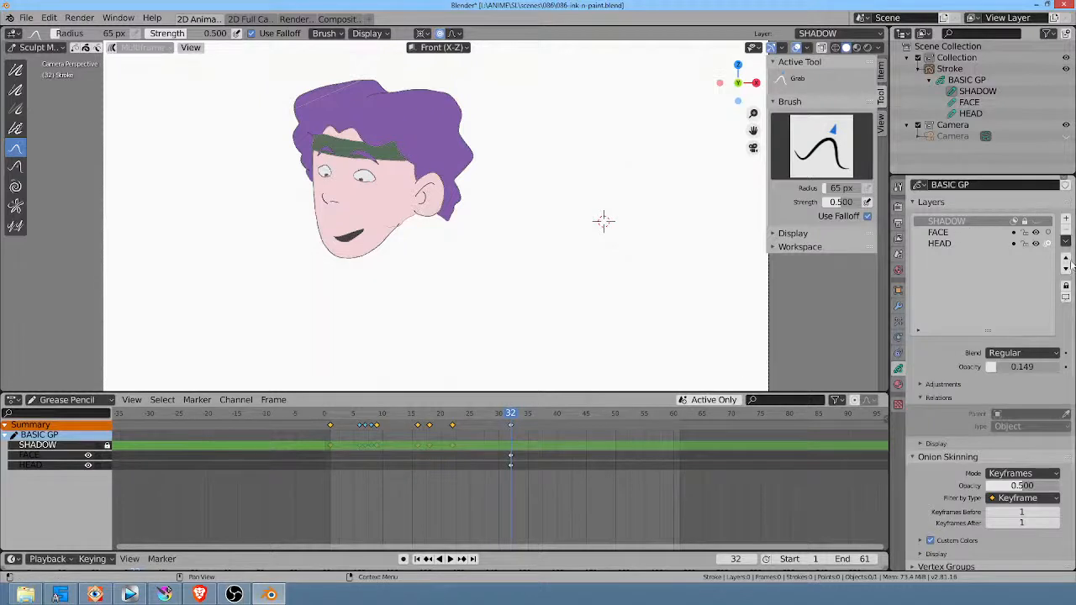
Step: Move the FACE and HEAD keyframes from frame 32 to frame 1
click(512, 466)
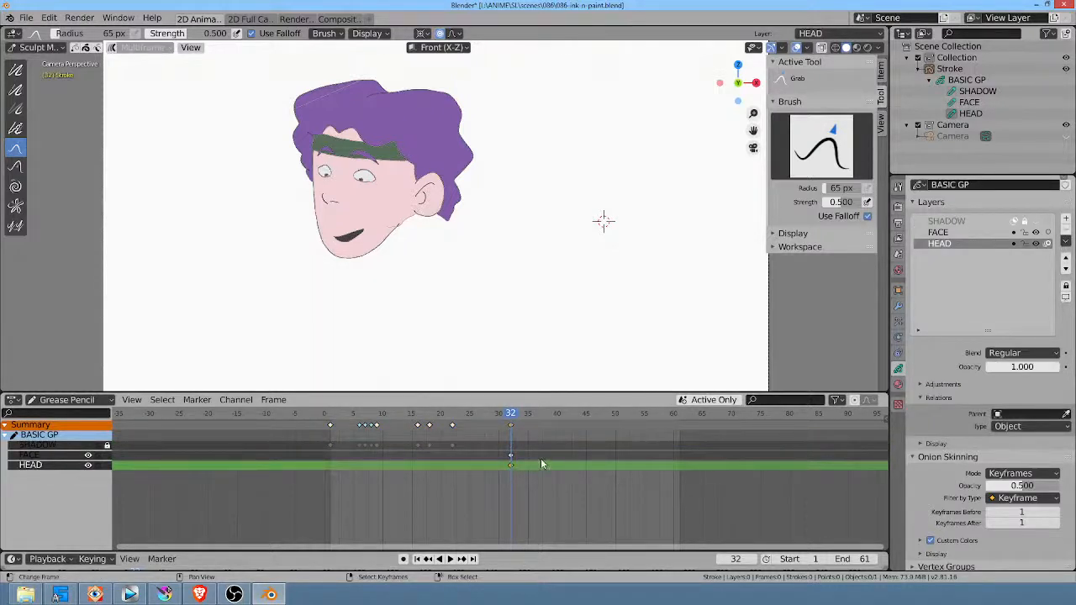
key(g)
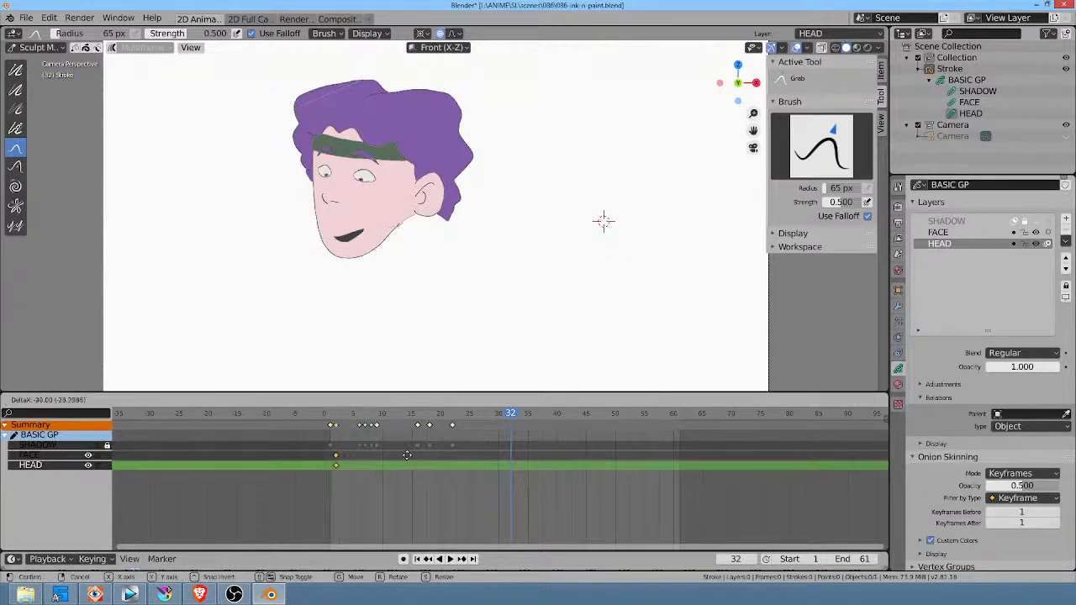
click(400, 457)
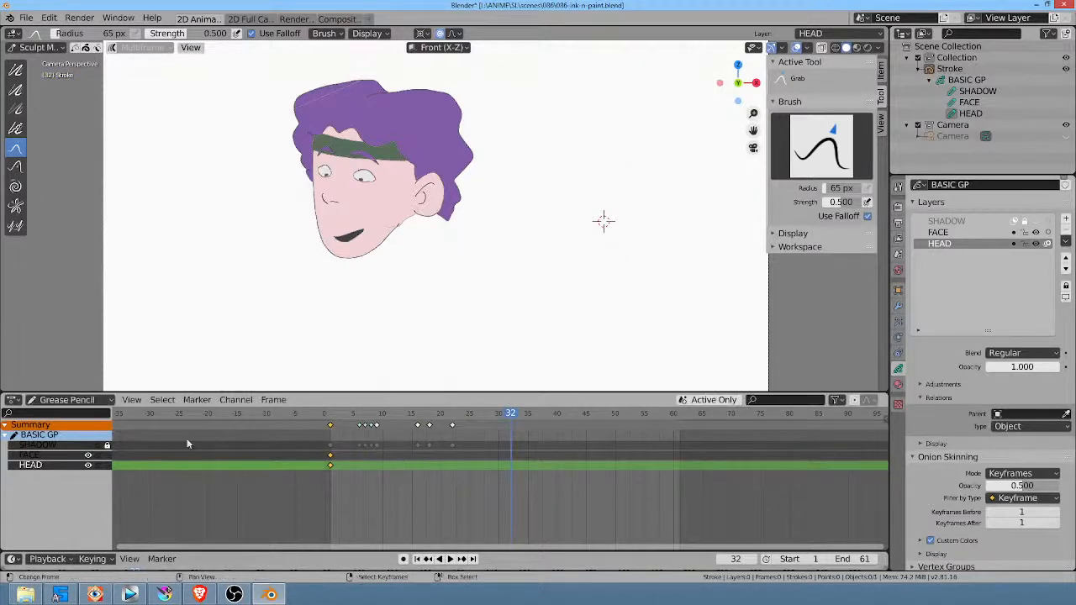
Step: Unlock the SHADOW layer and delete all its keyframes after frame 1
click(74, 444)
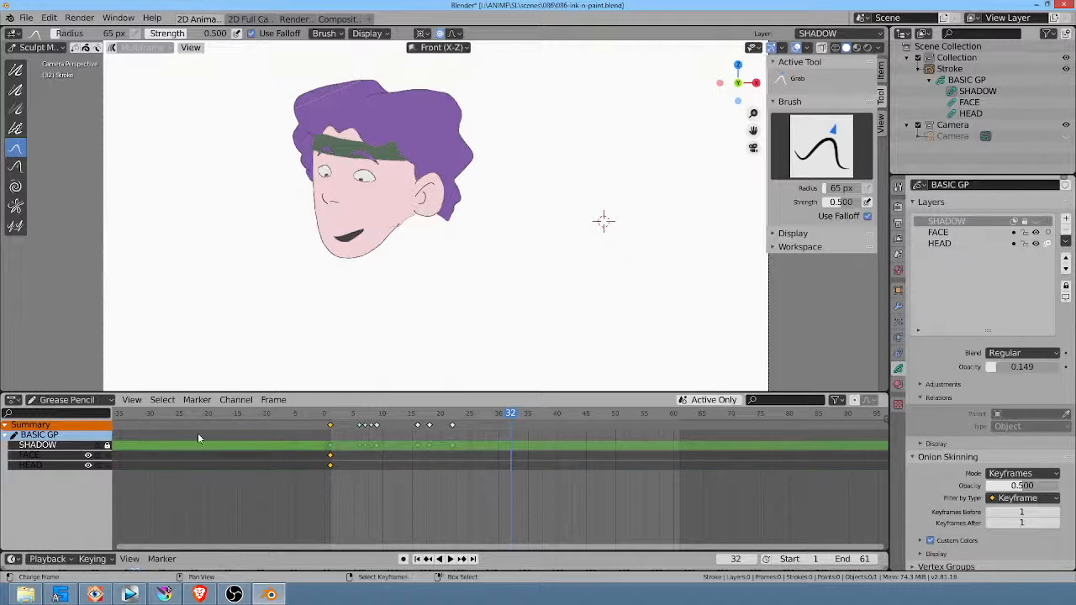
click(1025, 221)
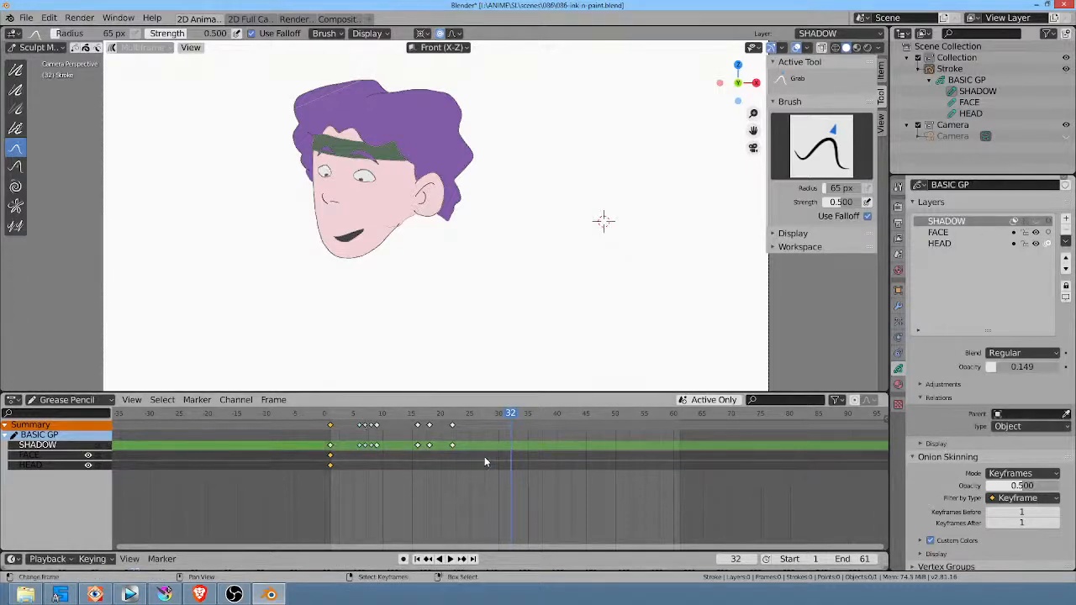
key(b)
drag(485, 456, 321, 377)
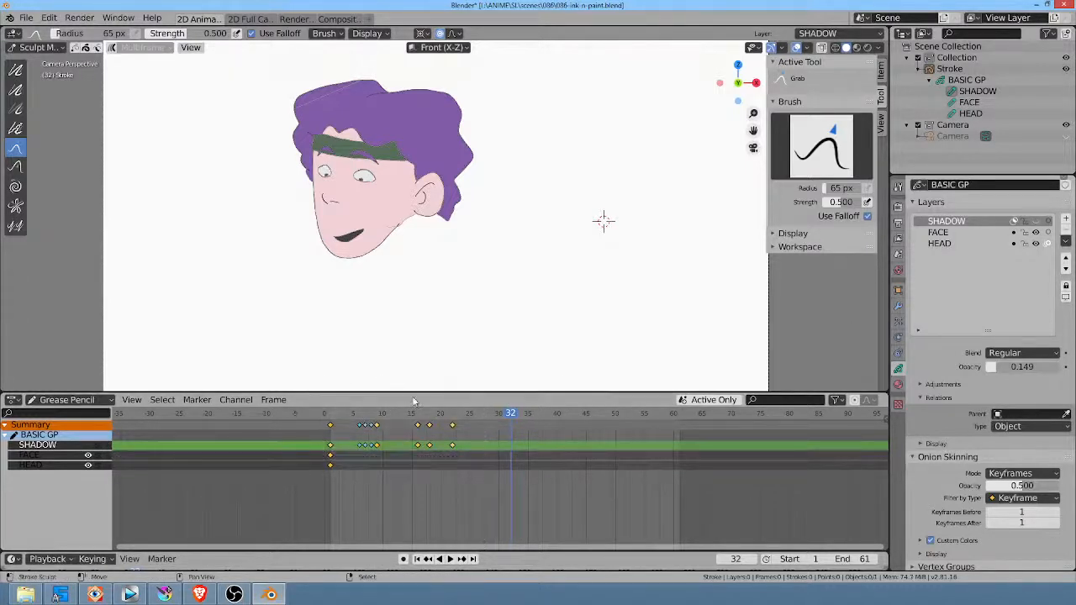
click(475, 458)
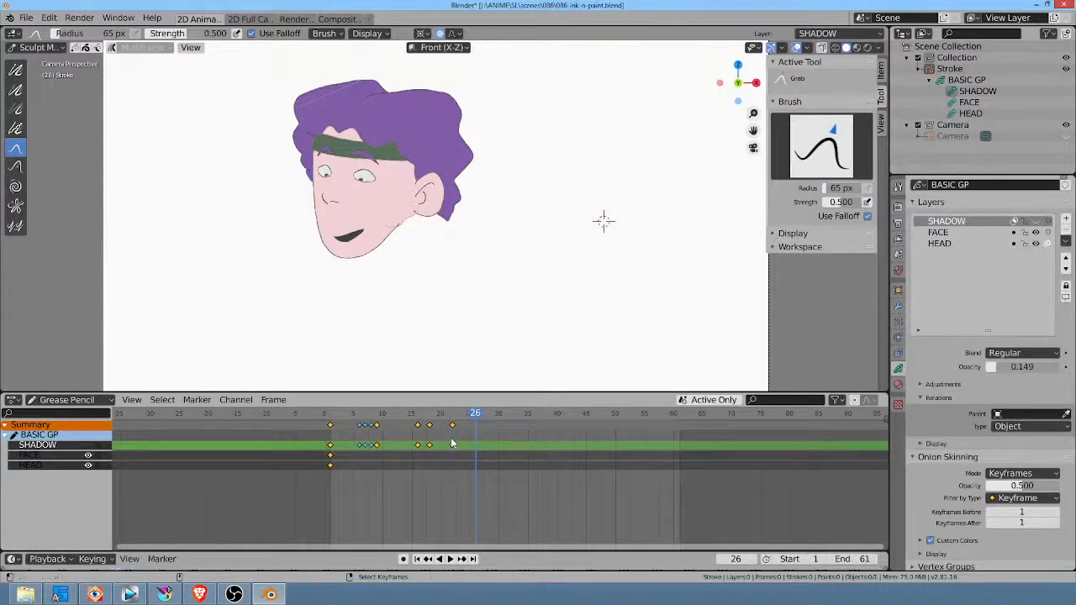
key(alt+a)
key(b)
drag(500, 471, 352, 422)
key(x)
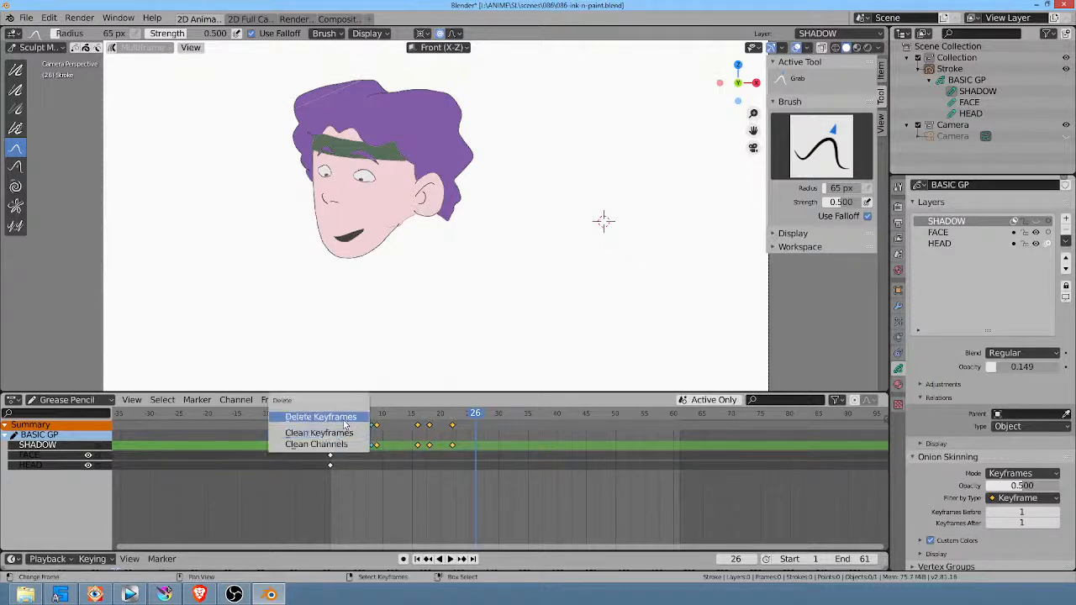
click(342, 418)
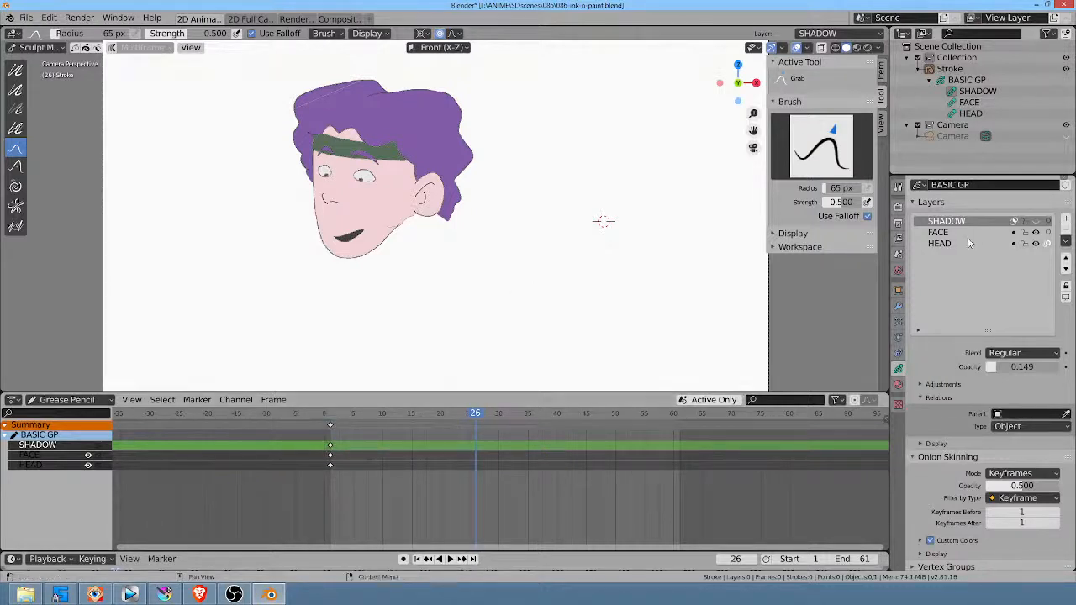
Step: Delete the mouth's fill and outline strokes from the FACE layer in Edit Mode
click(939, 233)
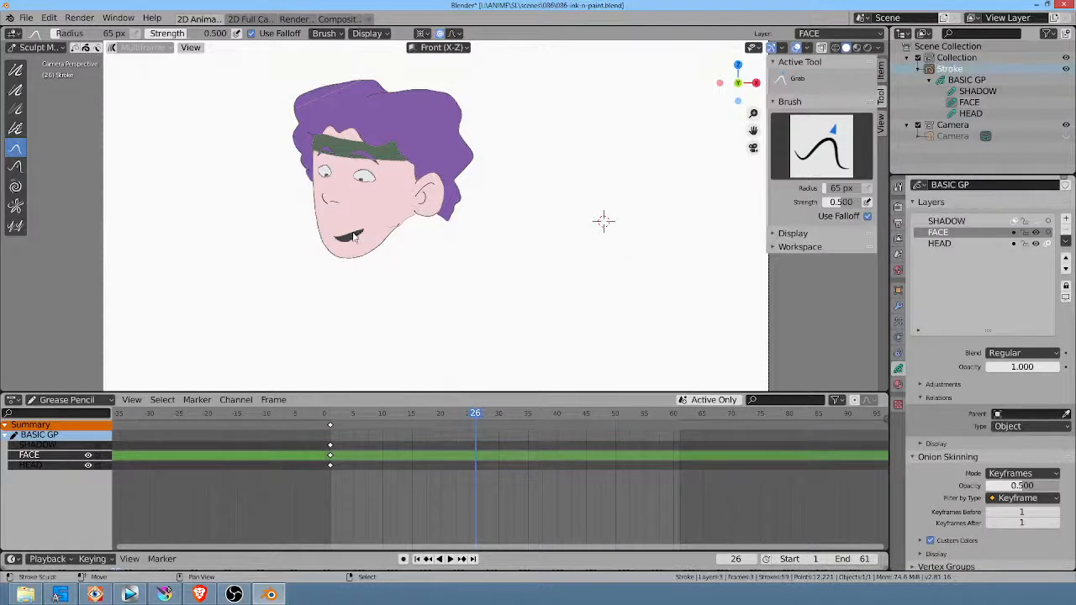
key(Tab)
key(alt+a)
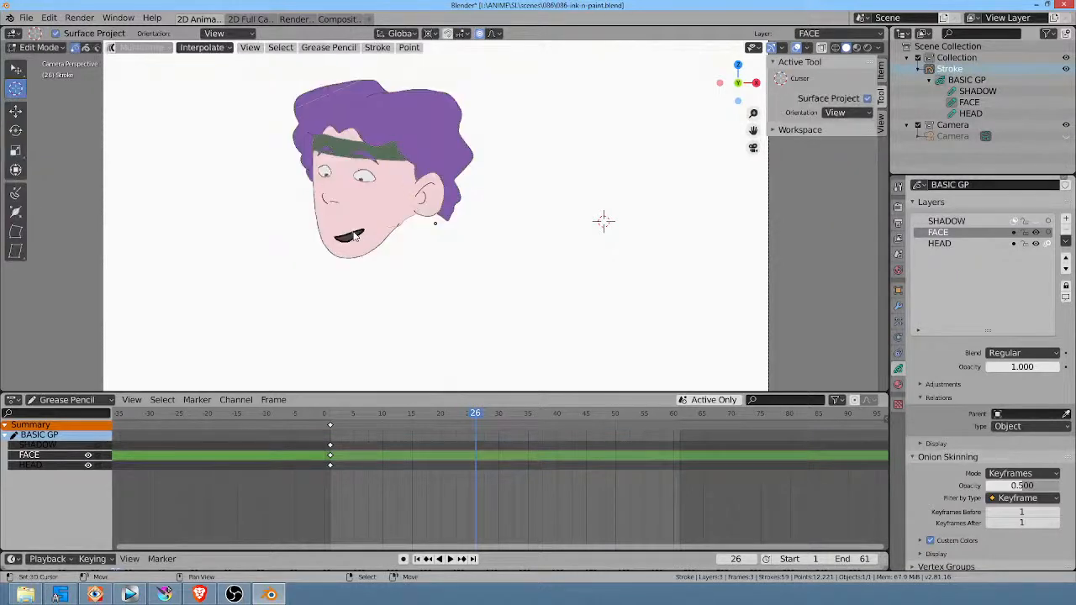
click(356, 234)
key(x)
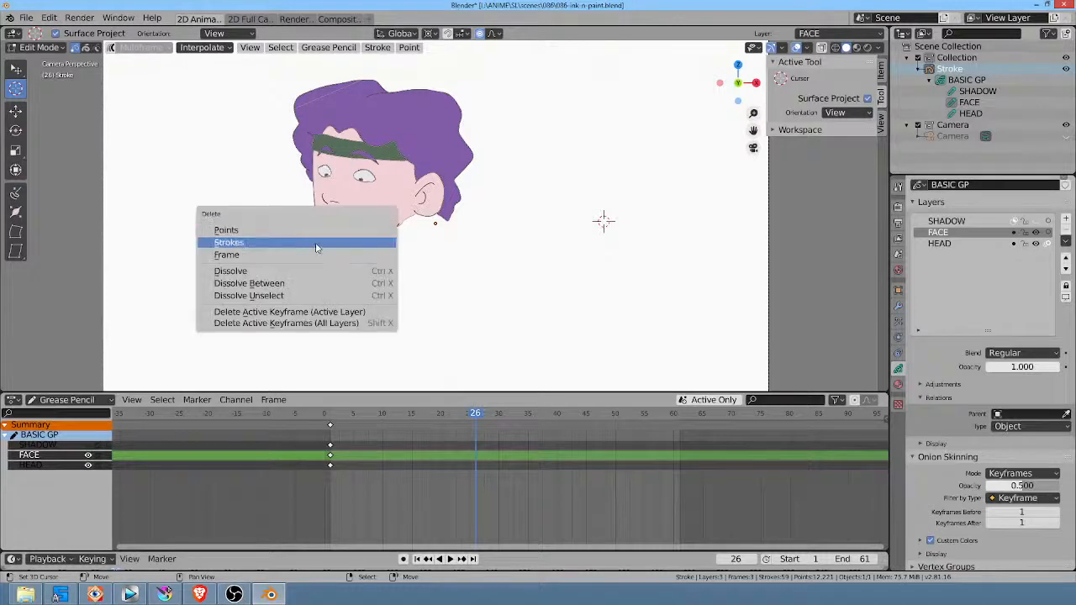
click(360, 243)
key(ctrl+z)
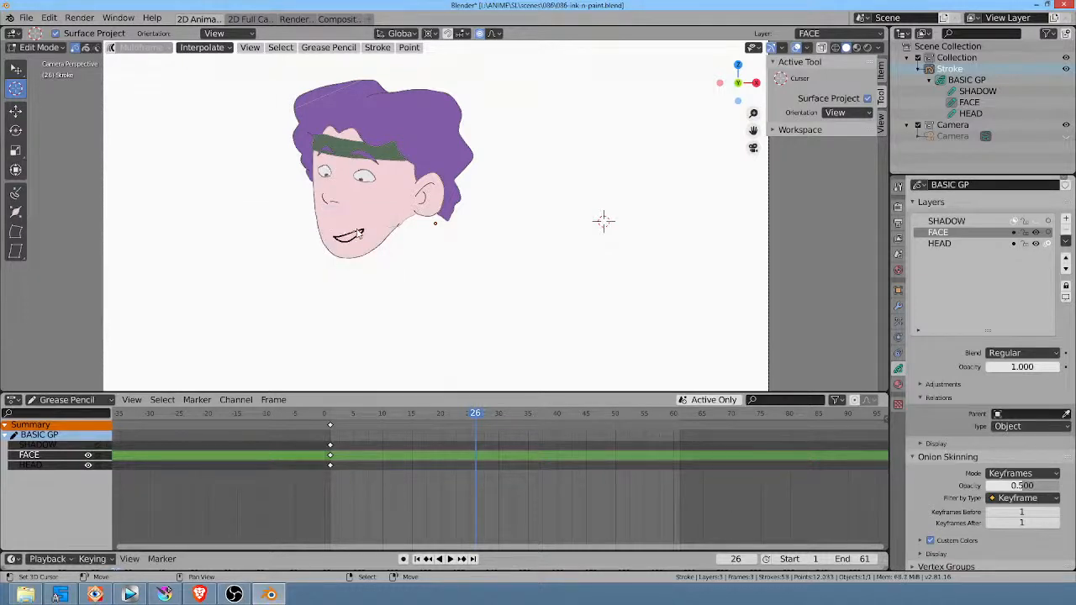
click(358, 232)
key(x)
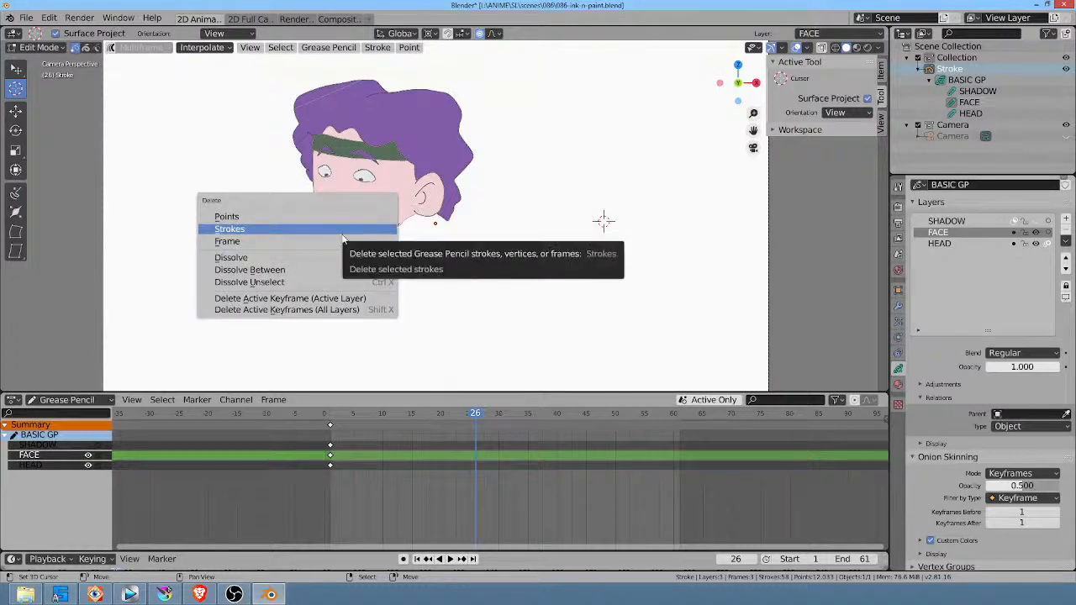
click(315, 232)
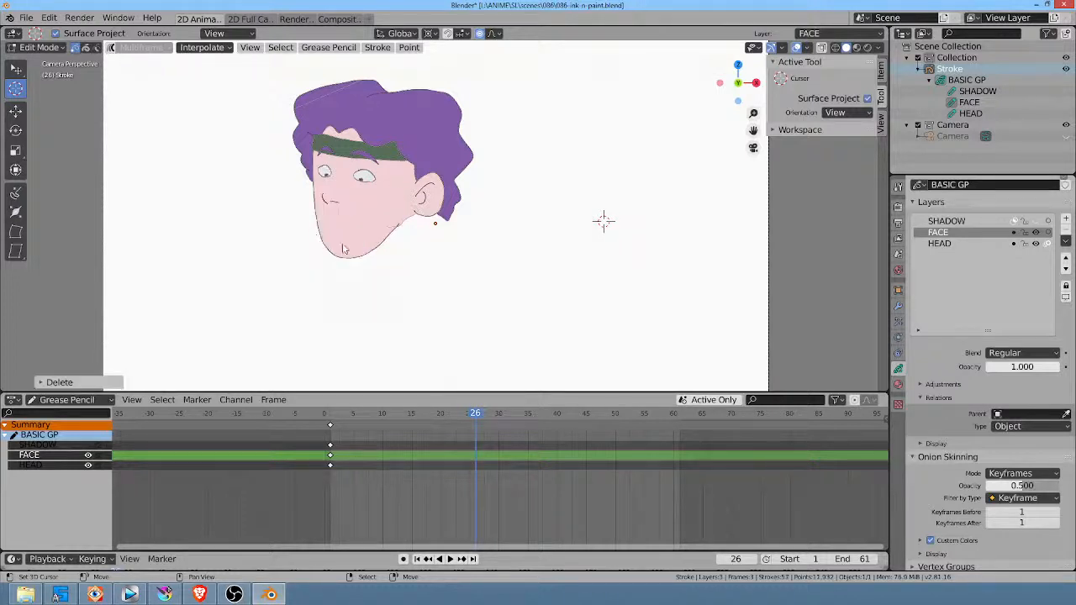
Step: Scrub back to the start of the timeline and check playback of the mouthless head
drag(479, 417, 328, 421)
key(space)
key(space)
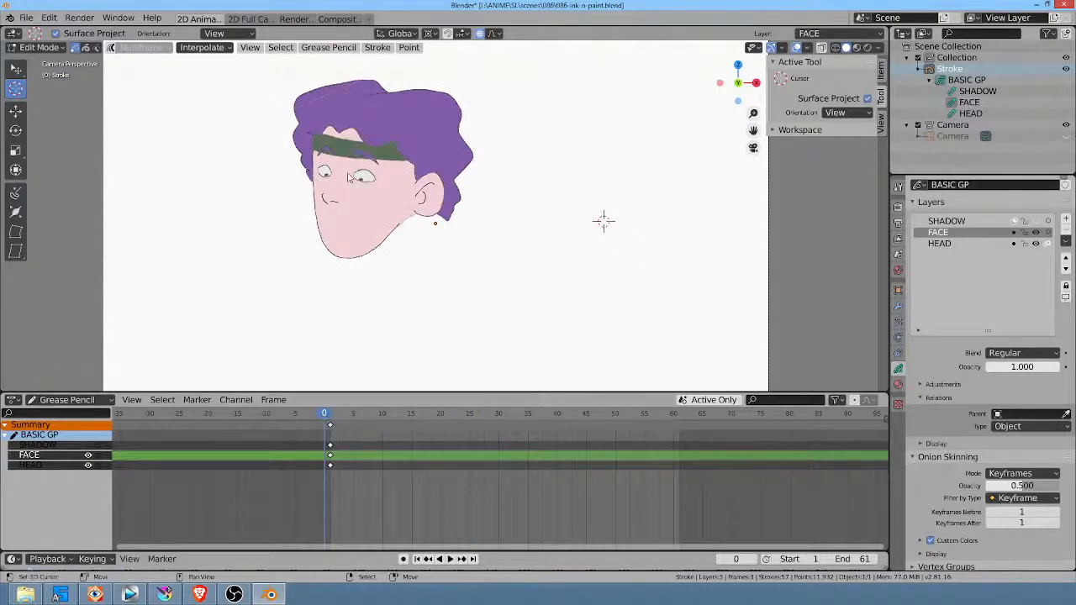
Step: Save the file over 139.blend in the scenes\139 folder and go to frame 1
click(26, 18)
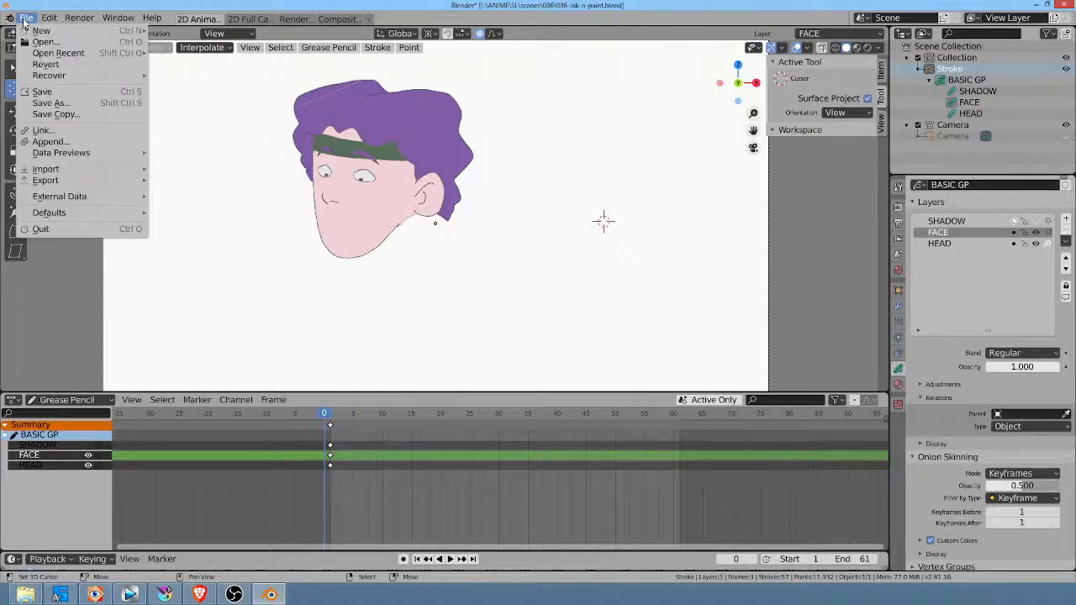
click(50, 102)
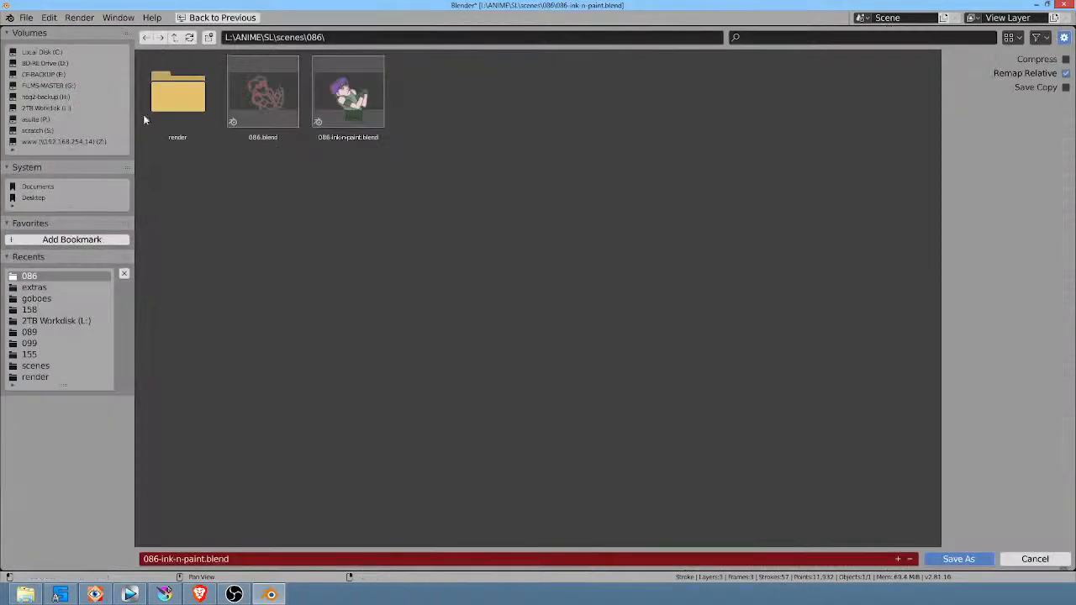
click(174, 37)
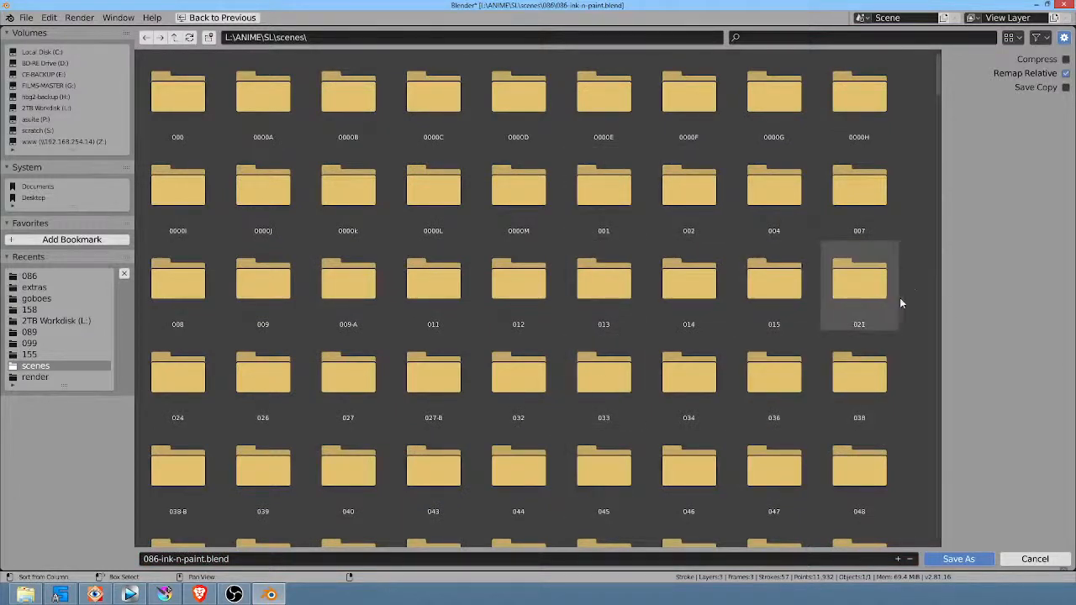
scroll(906, 284, down, 3)
scroll(906, 283, down, 3)
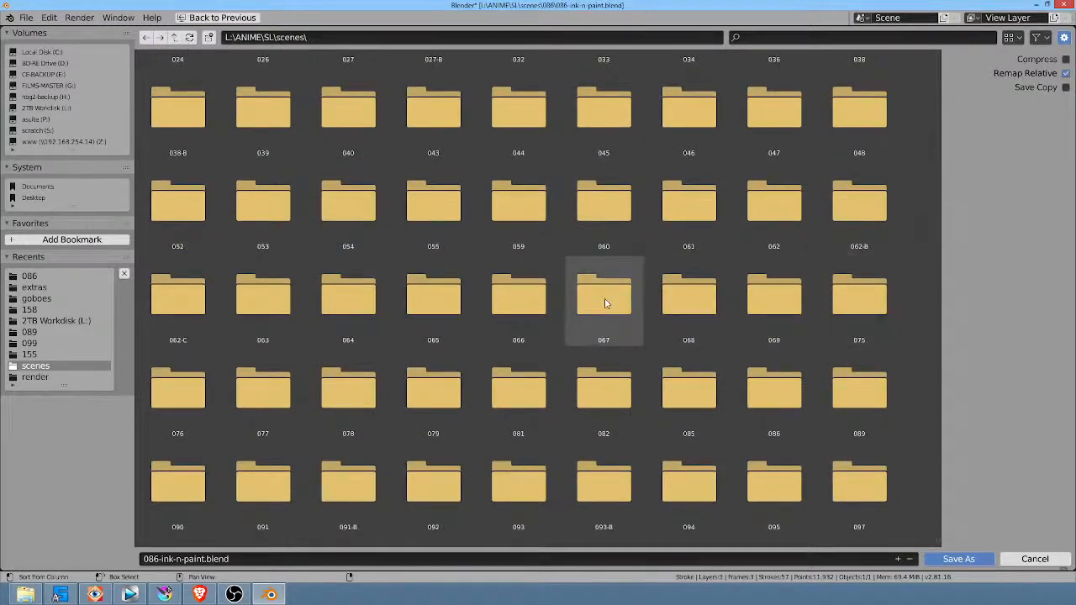
scroll(577, 325, down, 2)
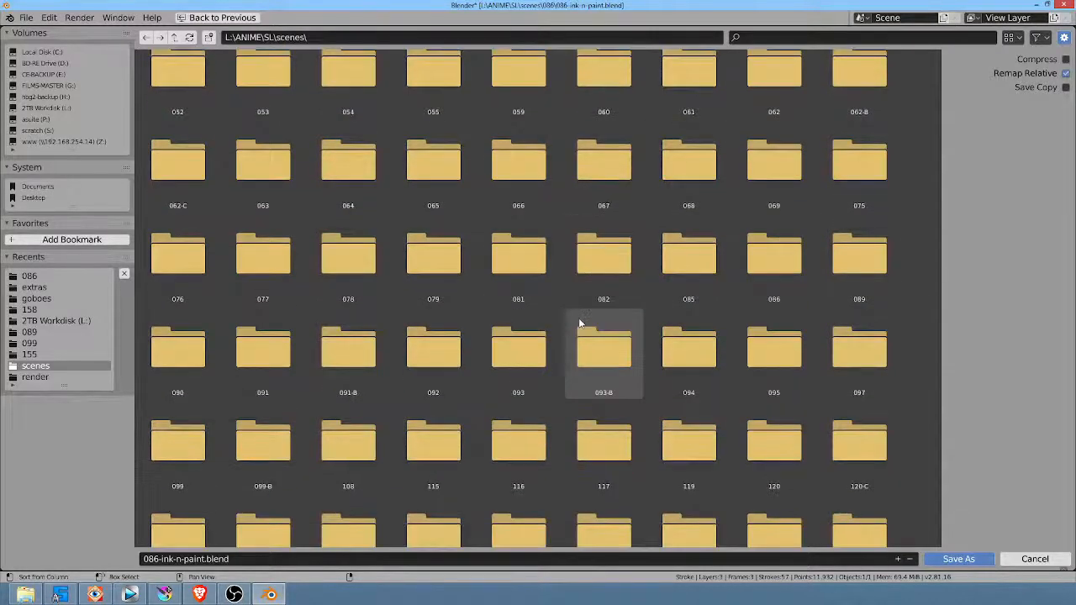
scroll(583, 322, down, 2)
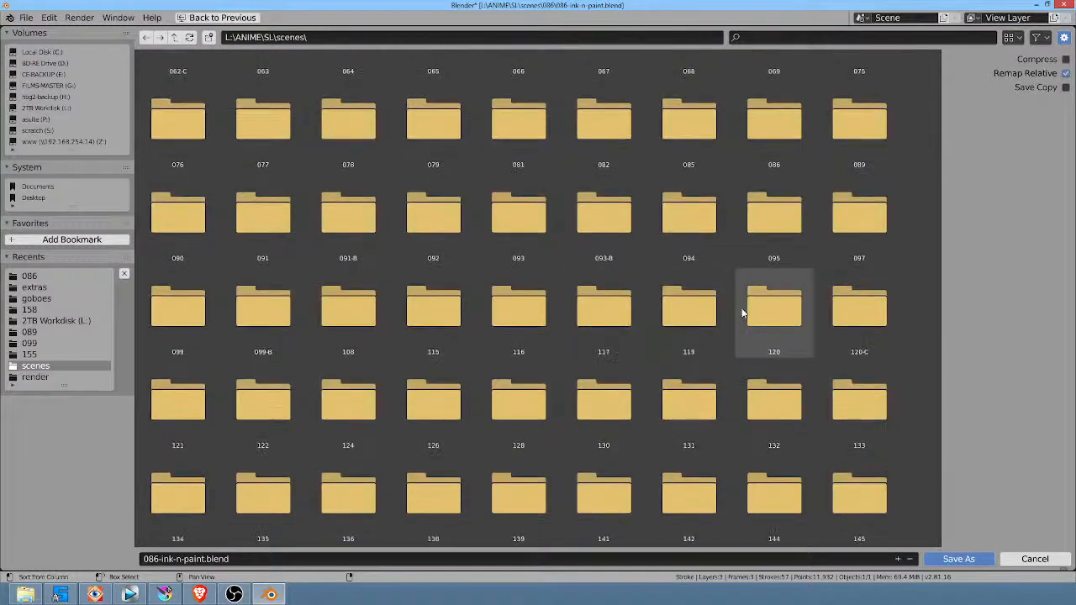
click(512, 489)
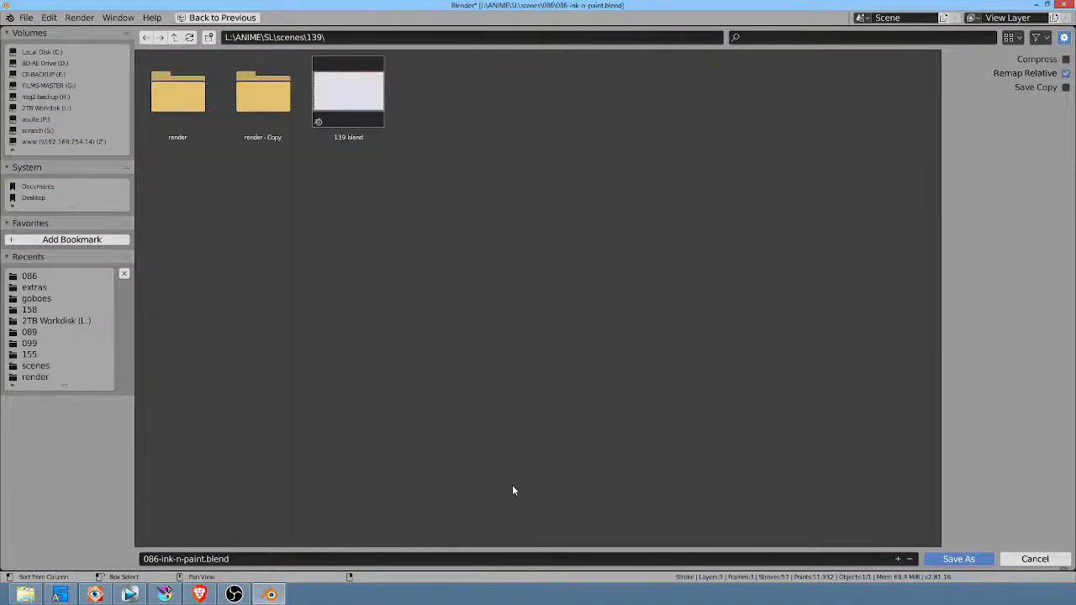
double_click(346, 103)
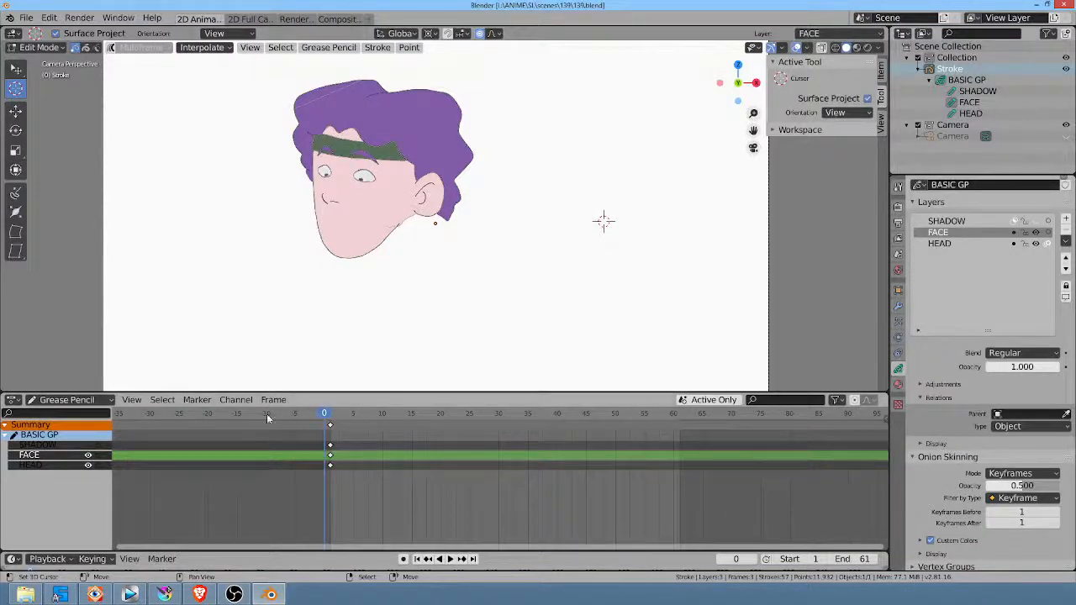
click(330, 414)
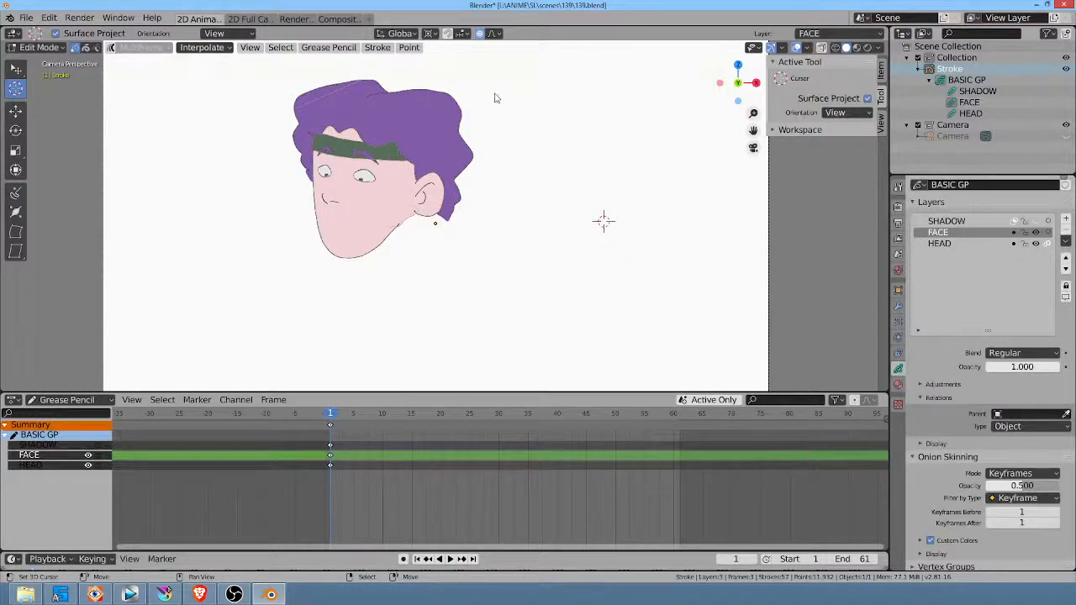
Step: Place the 3D cursor just above the hair, return to Object Mode and start adding an image with Images as Planes
key(Home)
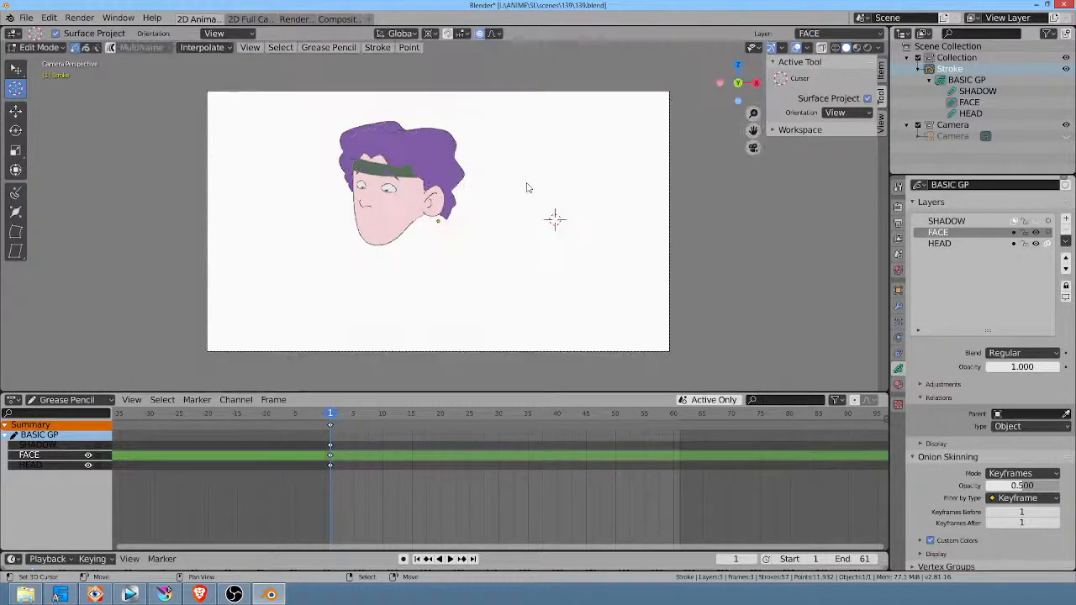
scroll(527, 188, up, 1)
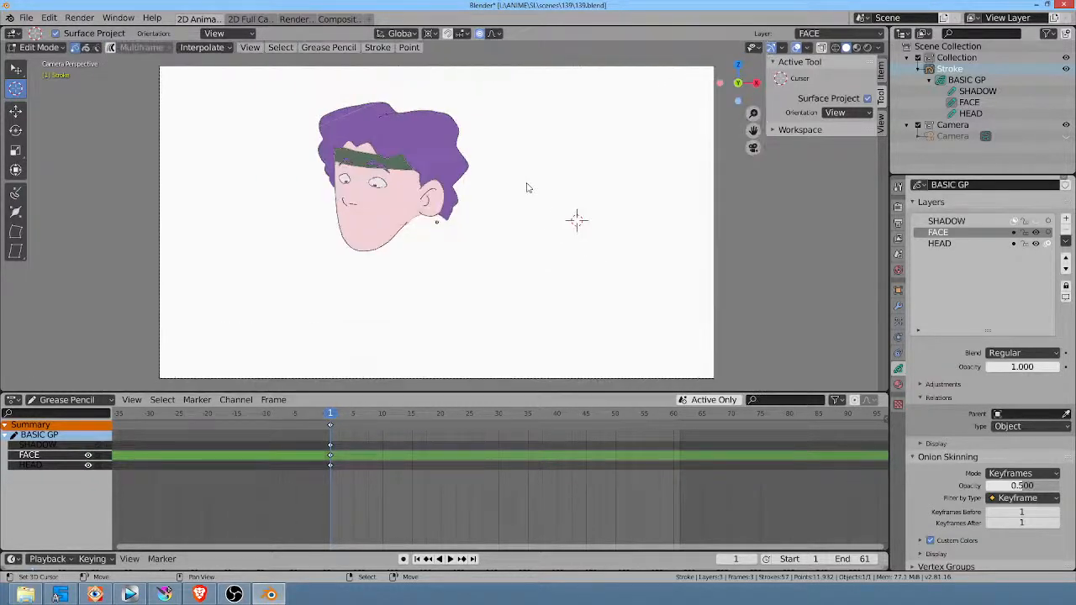
shift+middle_drag(525, 179, 556, 189)
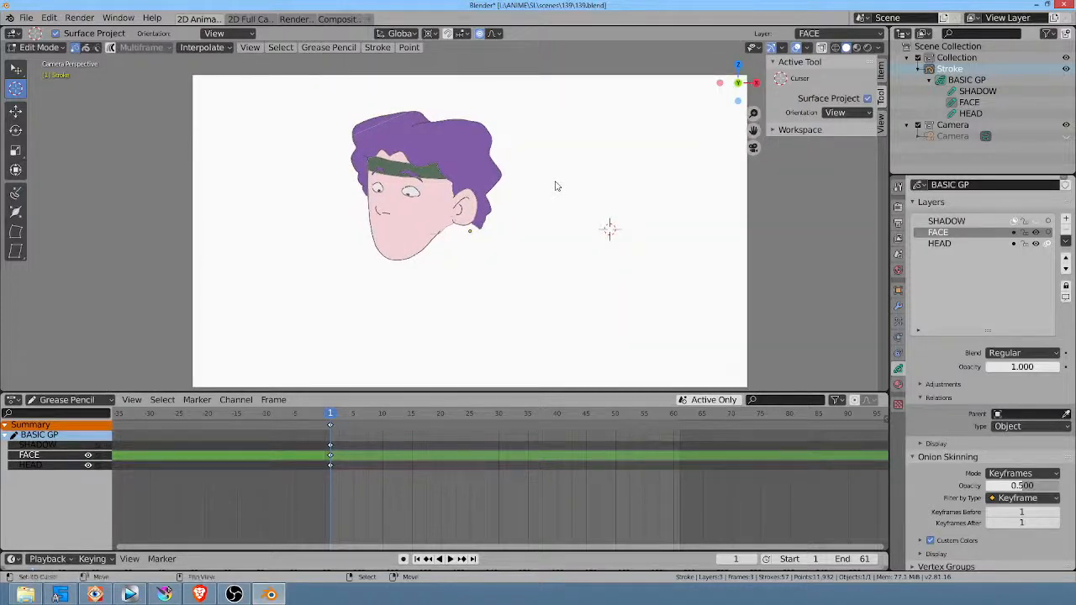
click(351, 90)
key(Tab)
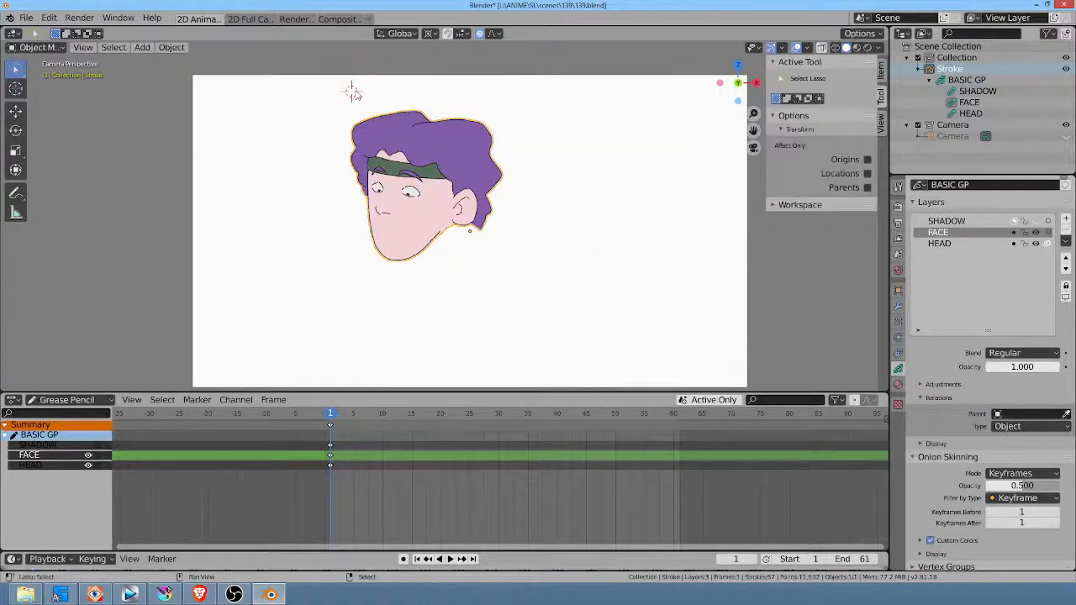
key(shift+a)
mouse_move(356, 93)
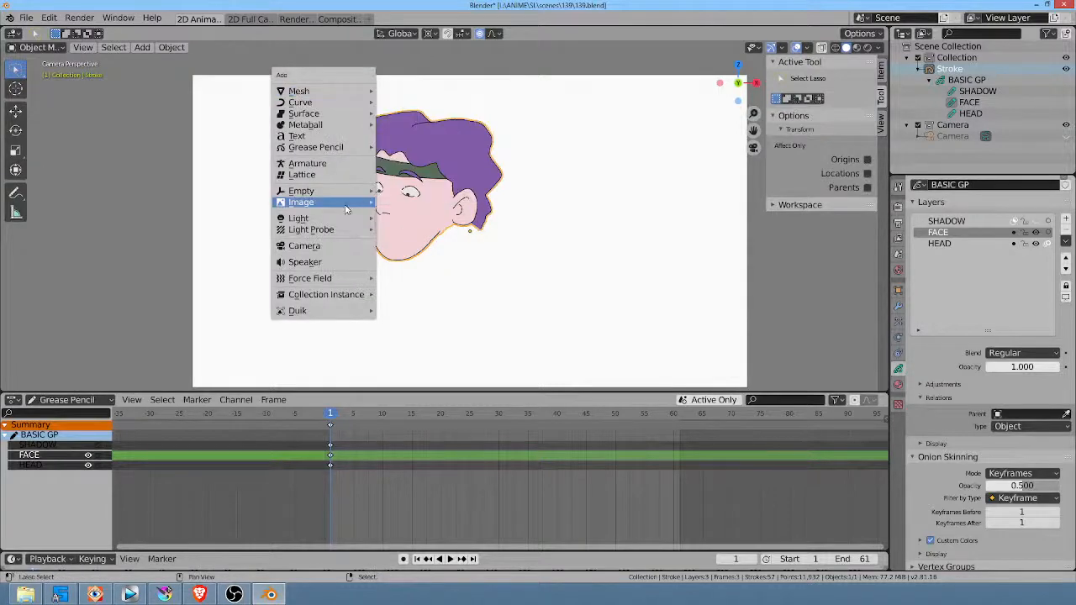
mouse_move(357, 204)
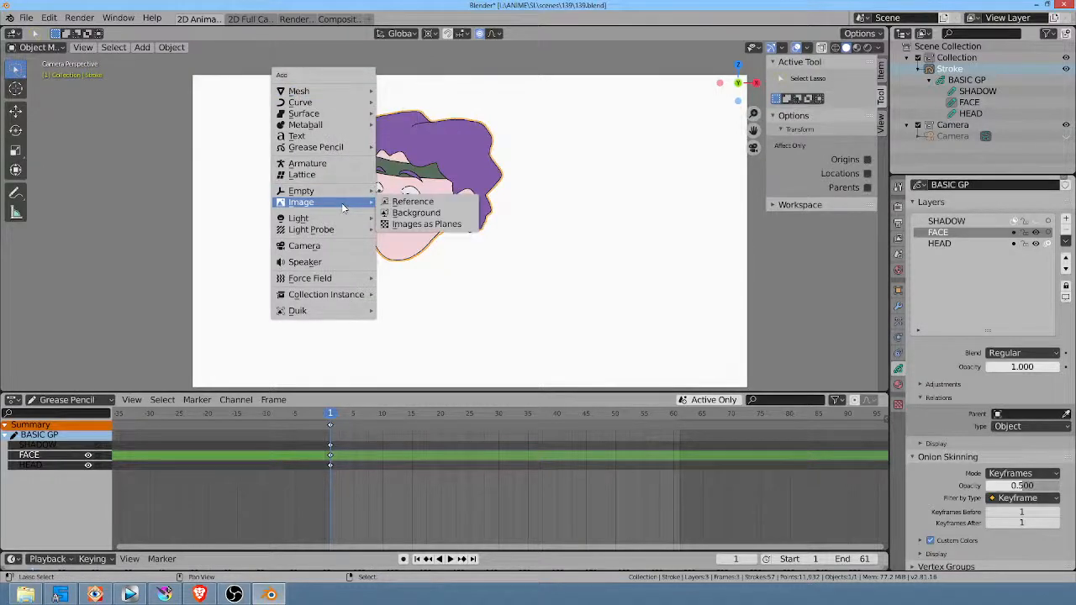
click(454, 226)
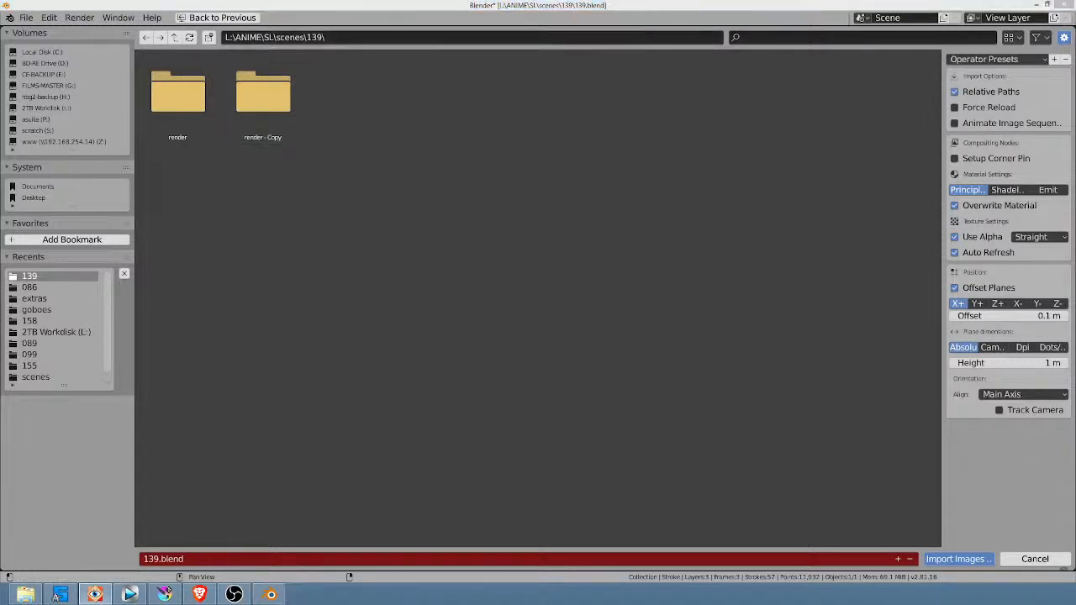
Step: Switch to FastStone Image Viewer and examine the frames in the scenes\139 folder's render - Copy subfolder
drag(336, 0, 553, 64)
double_click(554, 66)
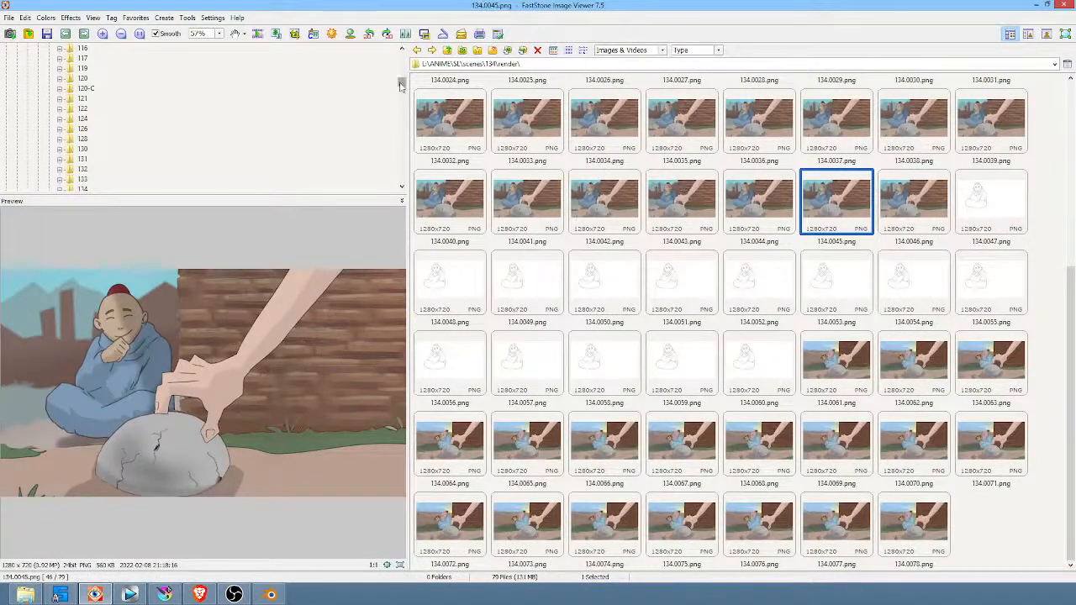
drag(402, 83, 402, 84)
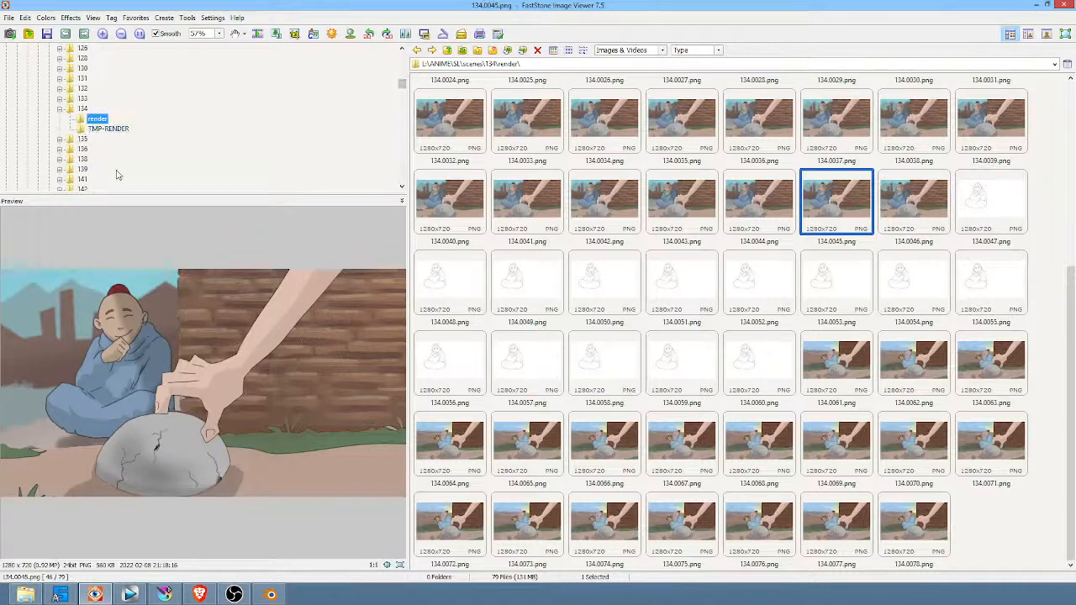
click(83, 169)
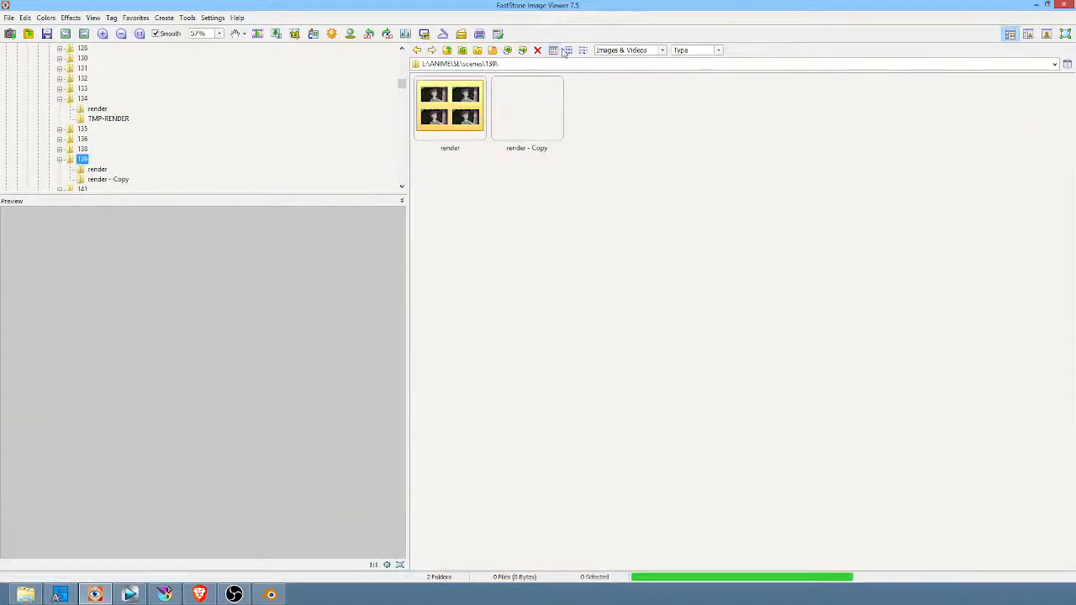
click(476, 101)
click(117, 180)
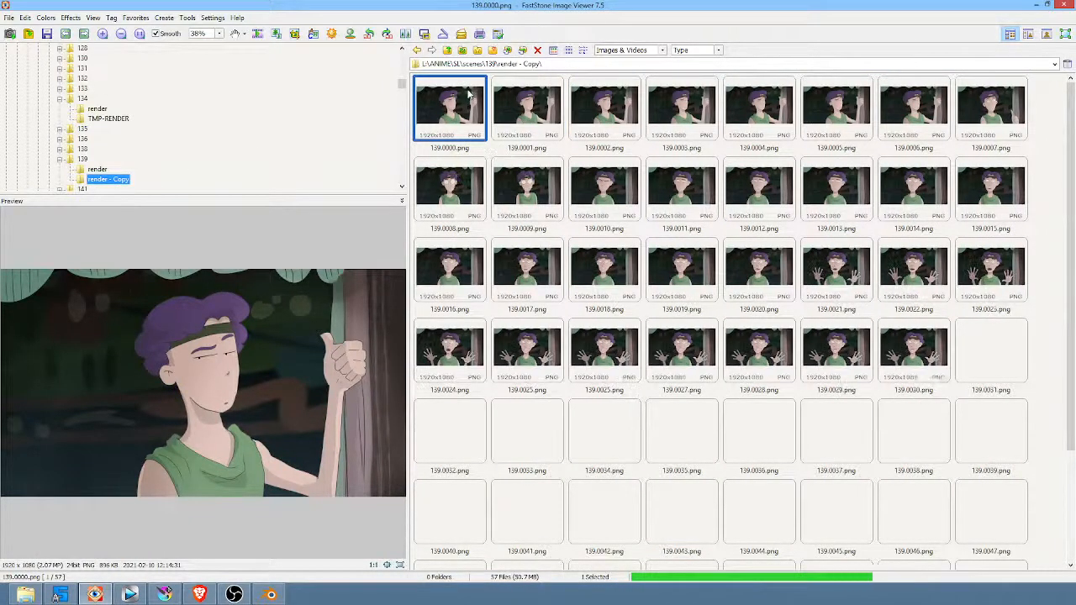
scroll(839, 243, down, 2)
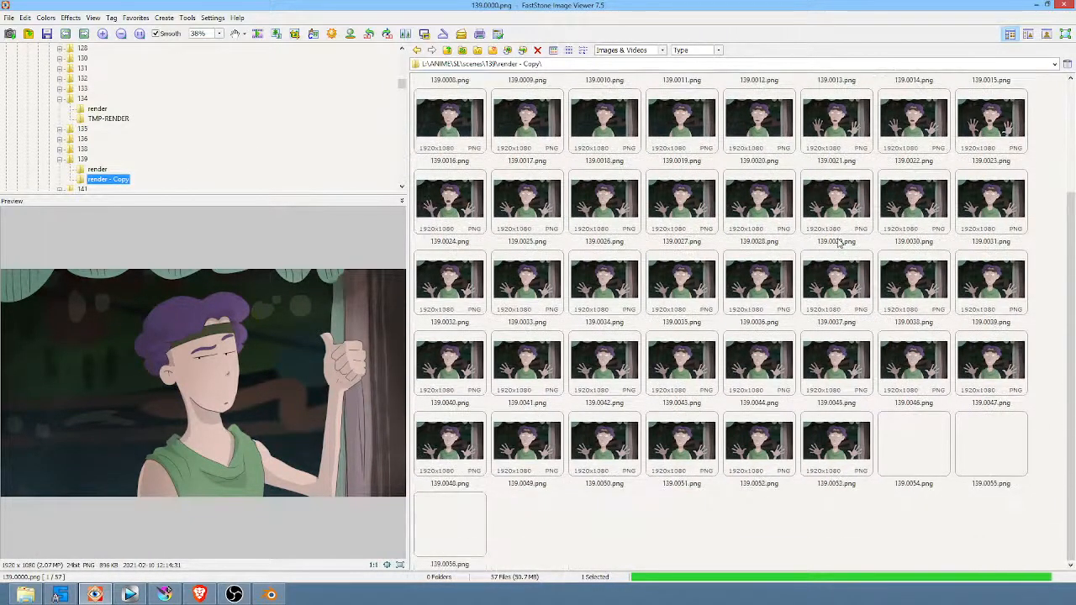
click(83, 159)
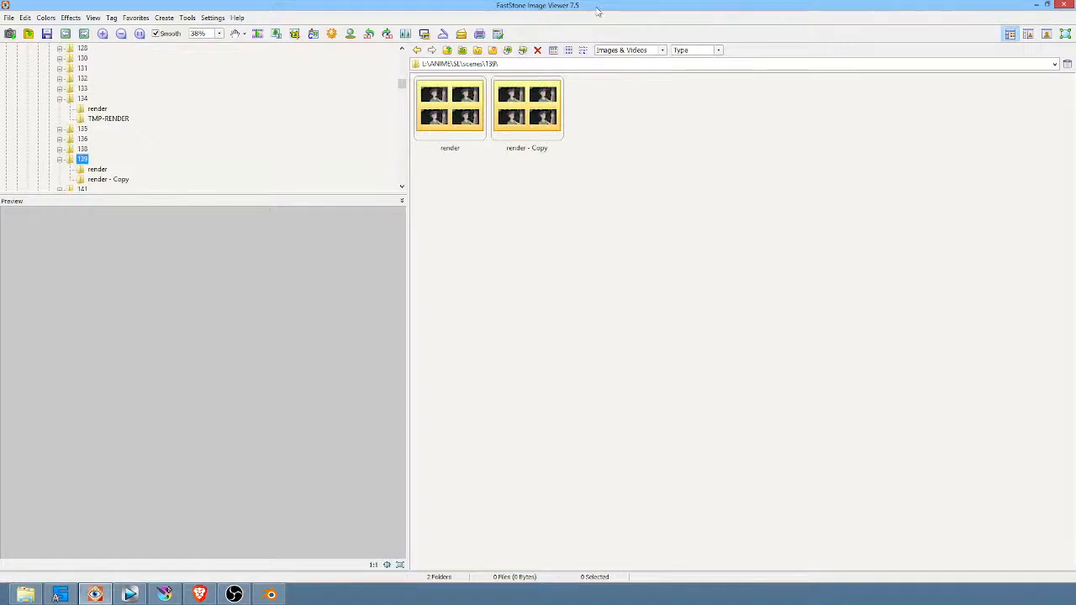
drag(596, 6, 126, 0)
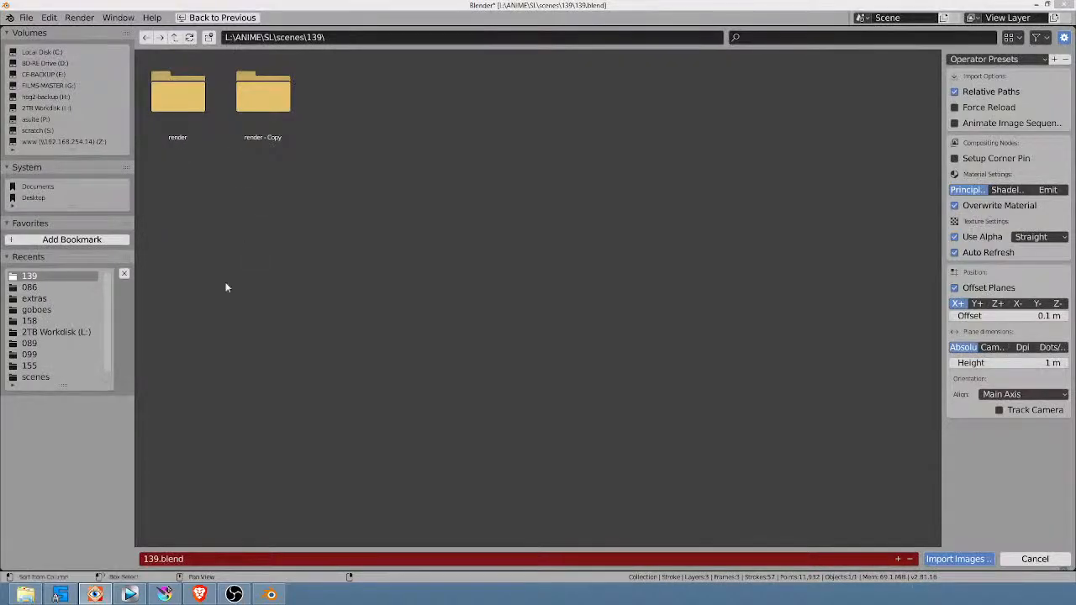
Step: Import all PNG frames from Blender's render - Copy folder listing as one animated image sequence plane with an Emit material
double_click(260, 99)
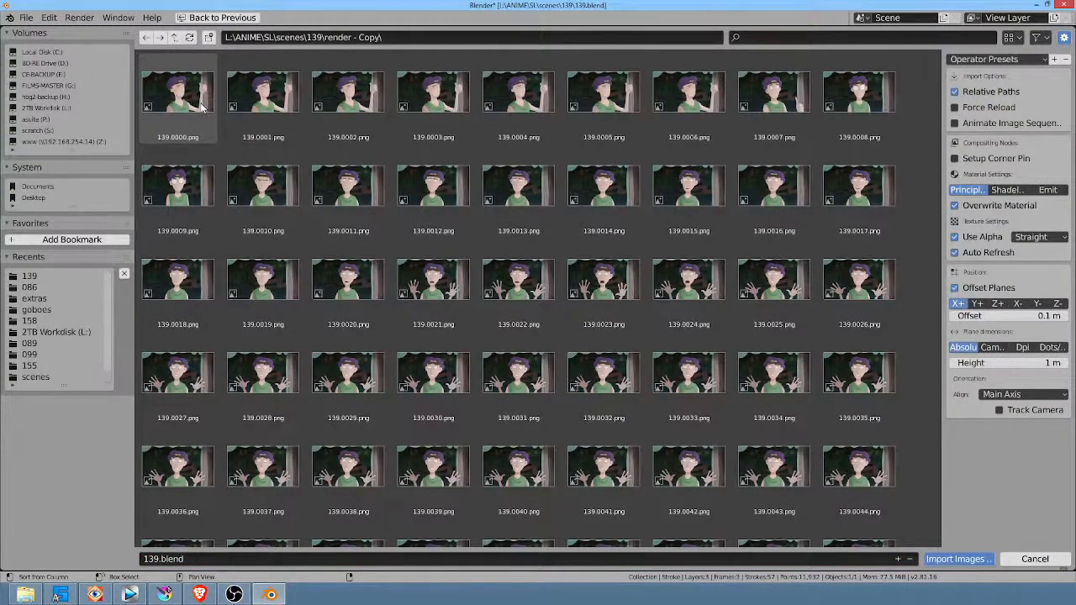
key(a)
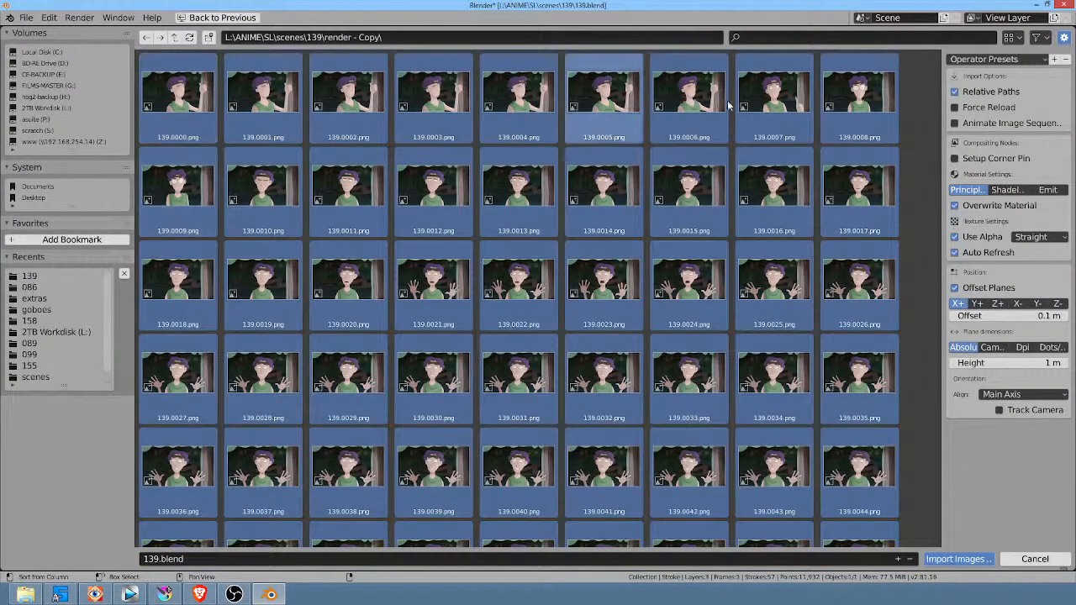
click(985, 124)
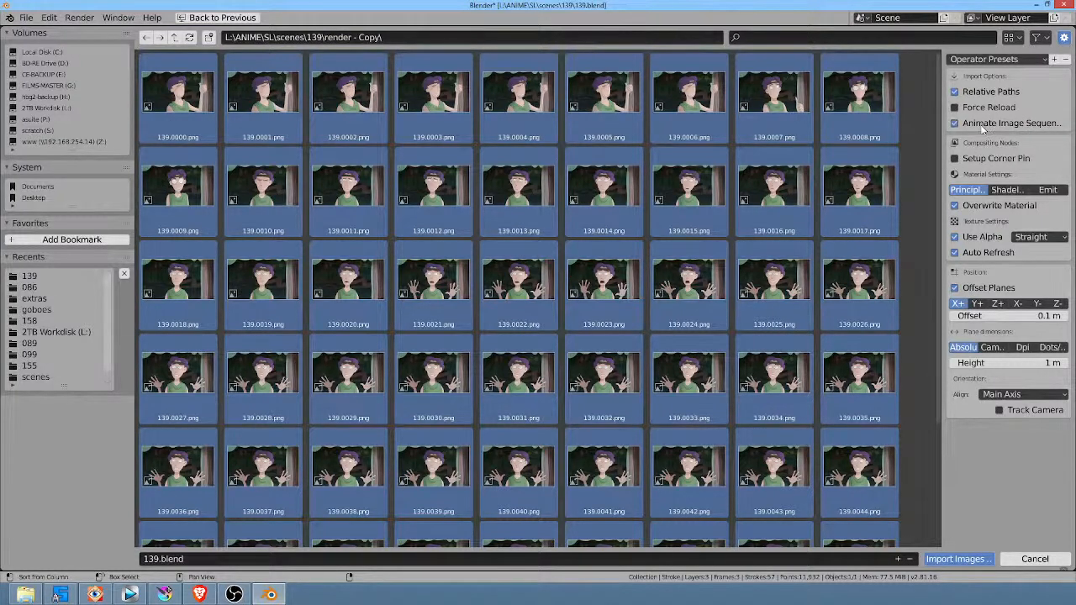
click(1055, 192)
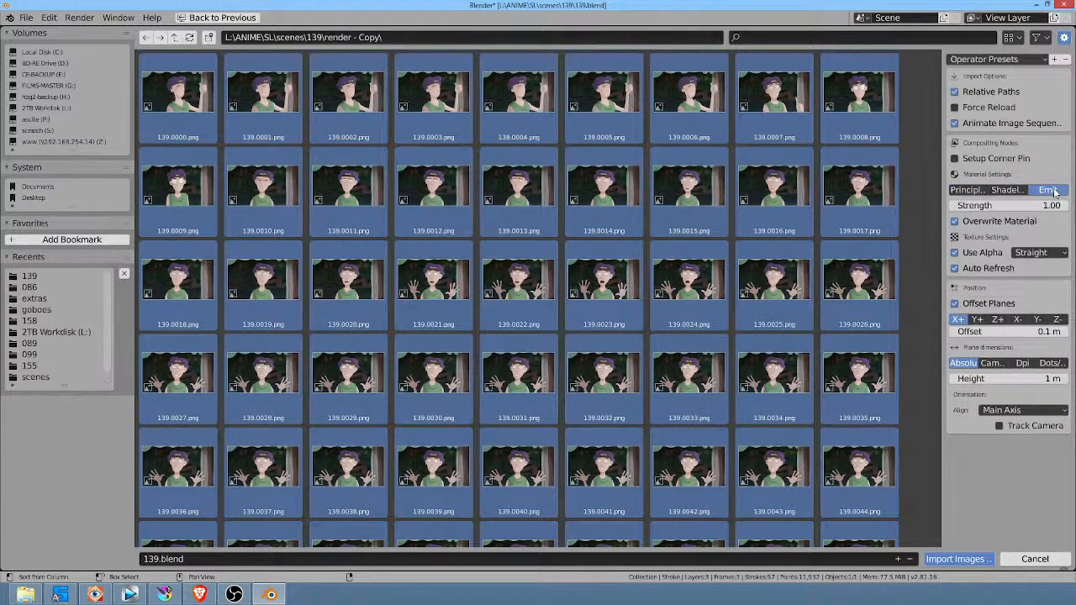
click(948, 557)
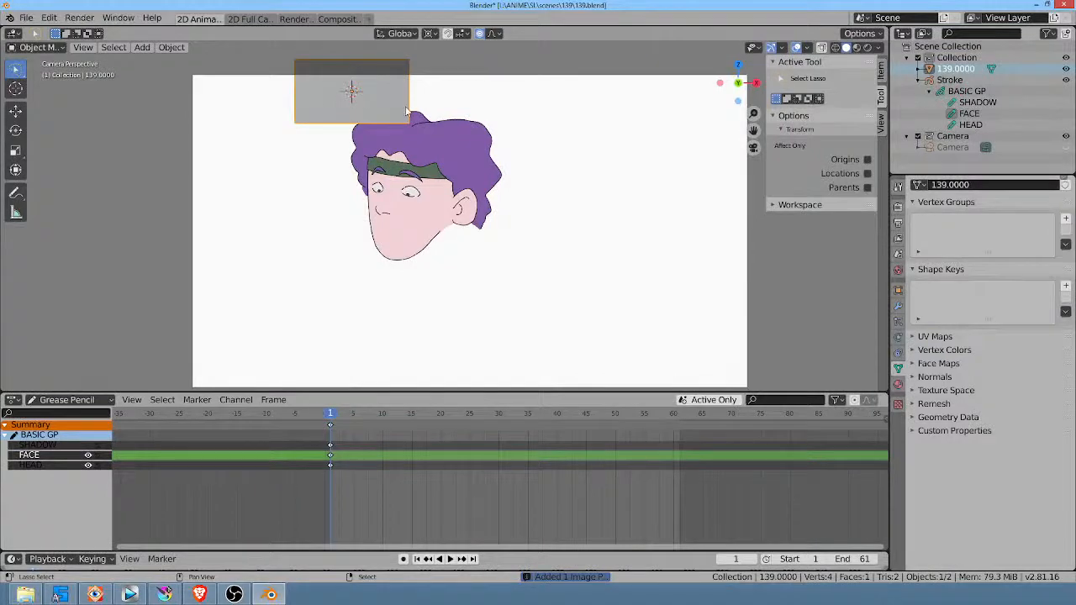
Step: Enlarge the image plane and move it until it covers the whole camera frame
mouse_move(409, 126)
middle_down()
mouse_move(598, 222)
mouse_move(566, 211)
middle_up()
key(KP_0)
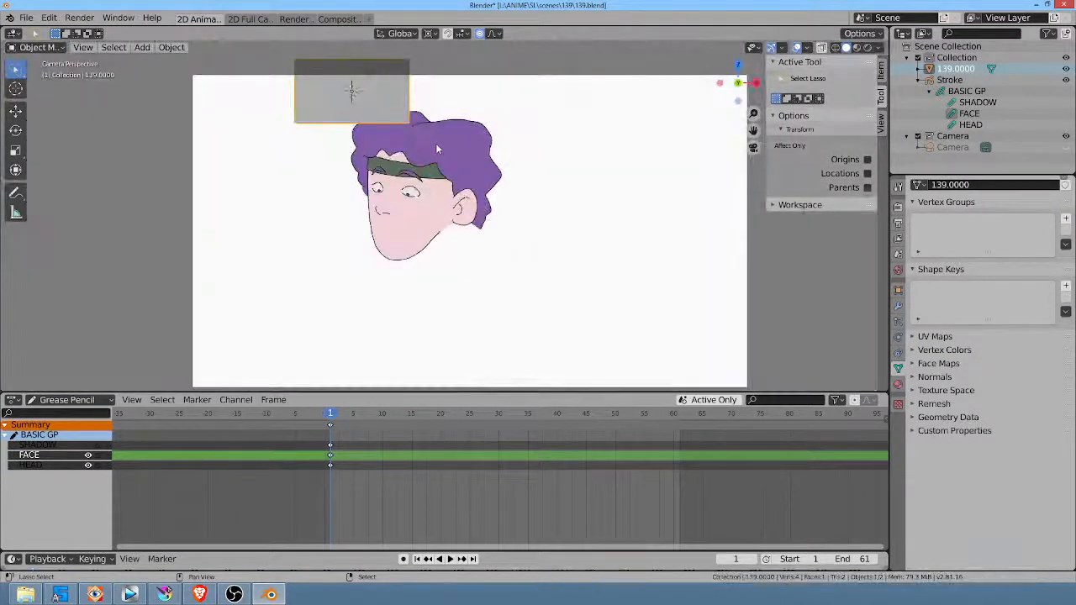
key(s)
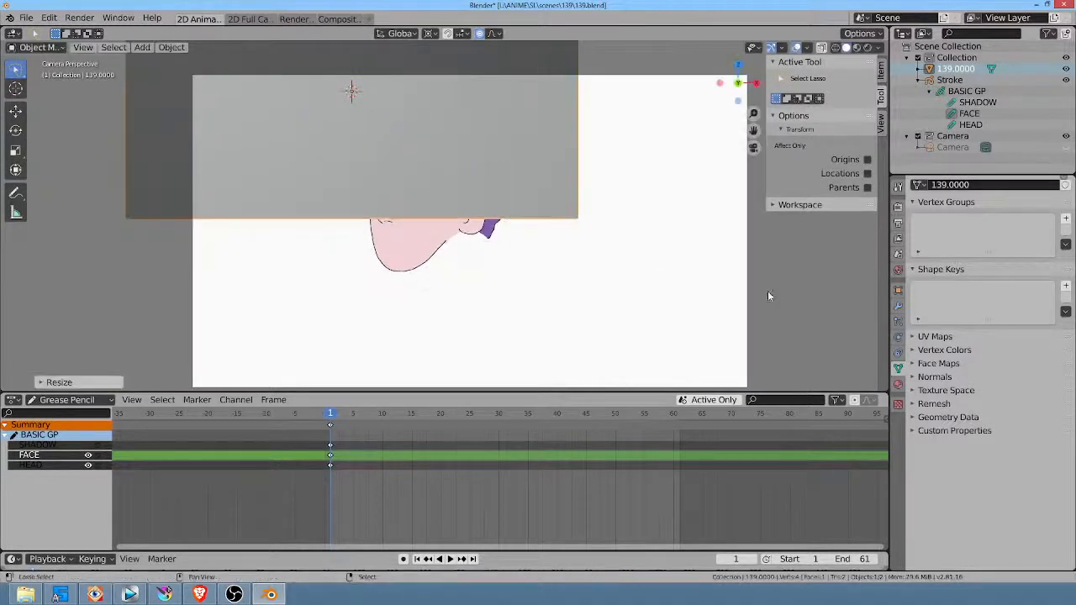
click(600, 305)
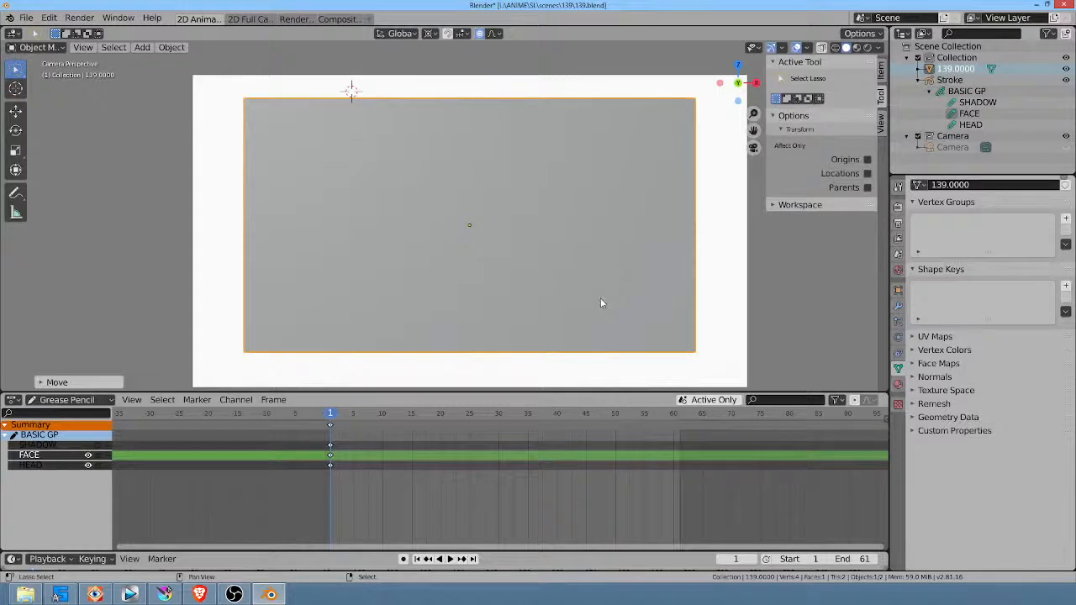
key(s)
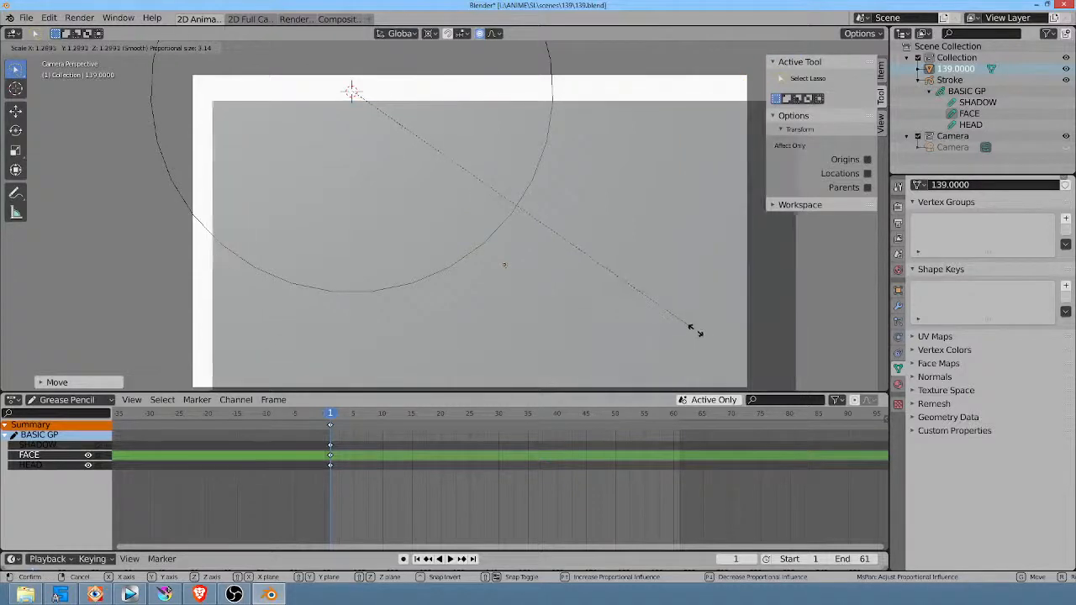
click(693, 329)
key(s)
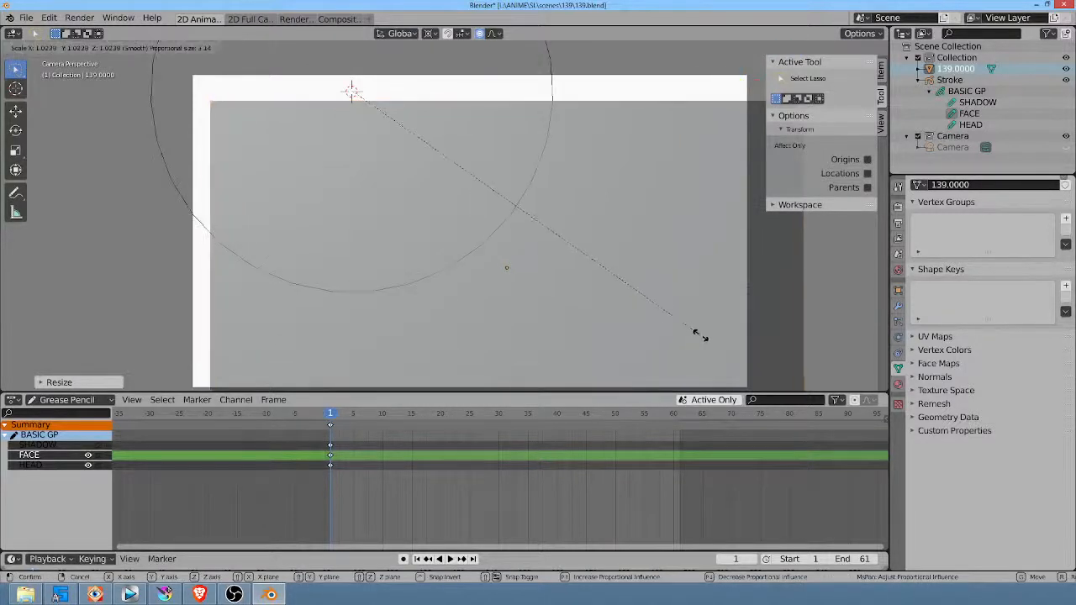
click(699, 335)
key(g)
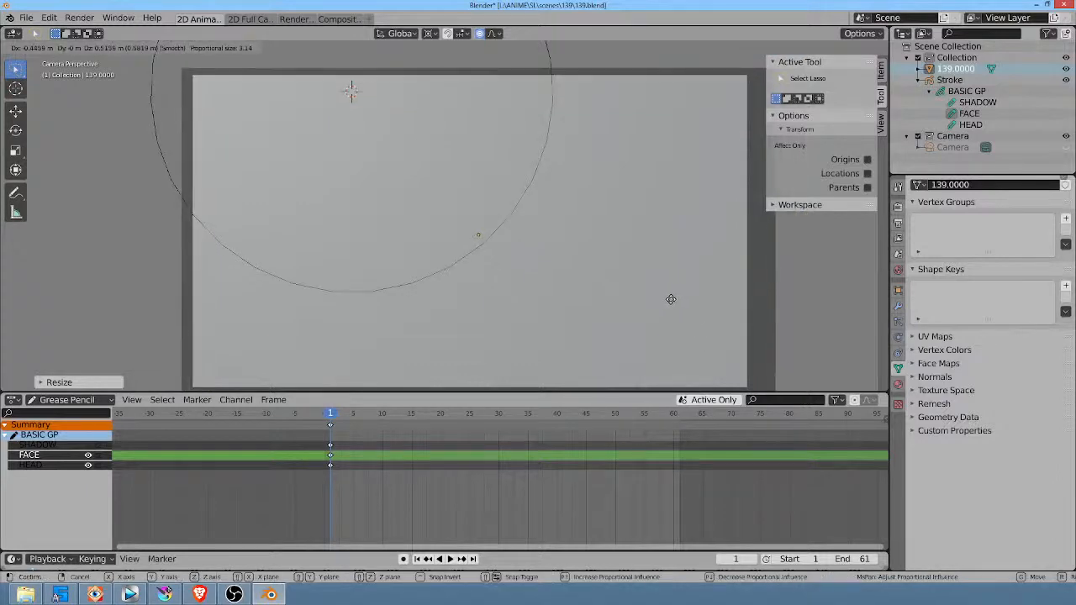
click(671, 301)
Step: Turn off proportional editing and move the image plane back along the global Y axis behind the head drawing
middle_drag(509, 220, 568, 271)
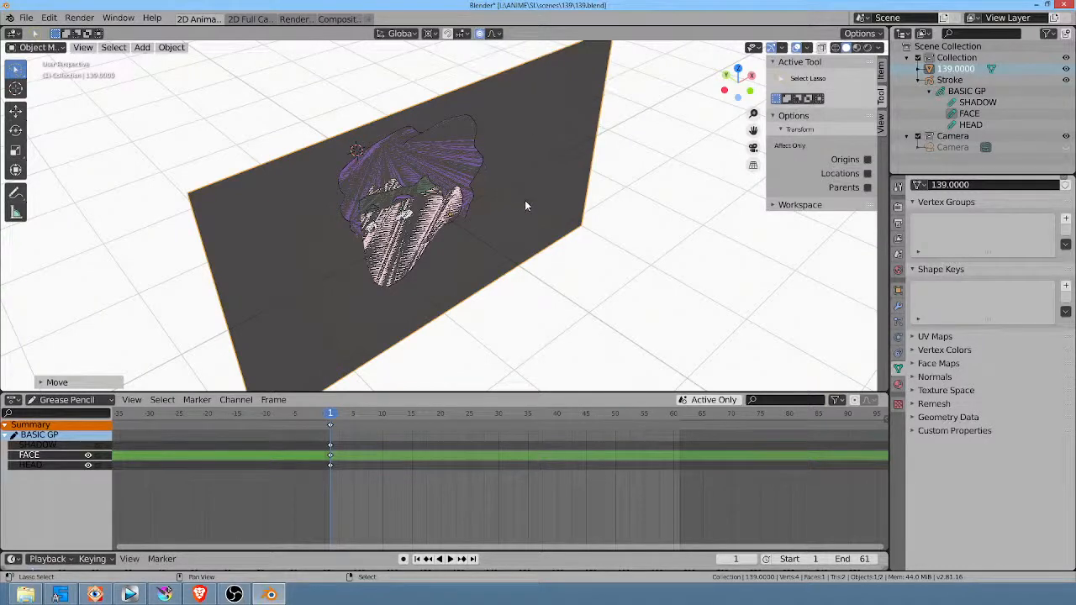
key(g)
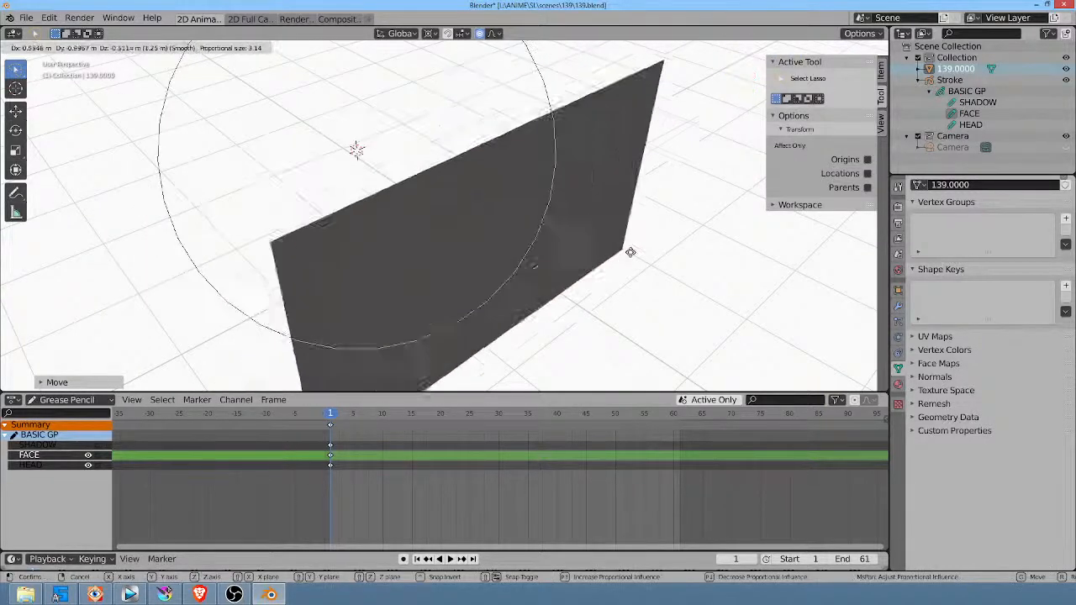
right_click(378, 138)
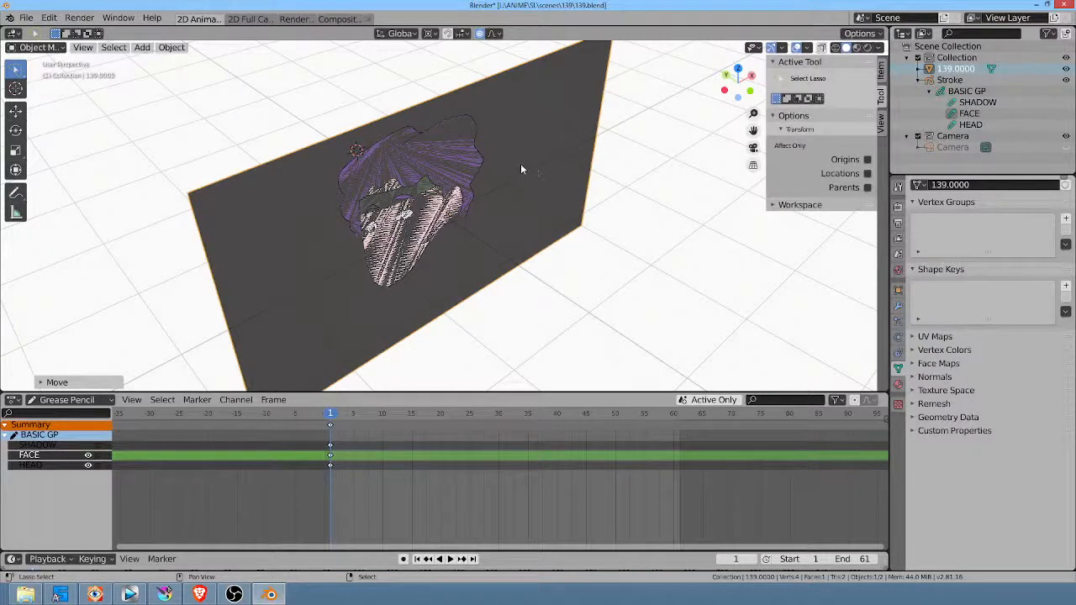
click(481, 34)
key(g)
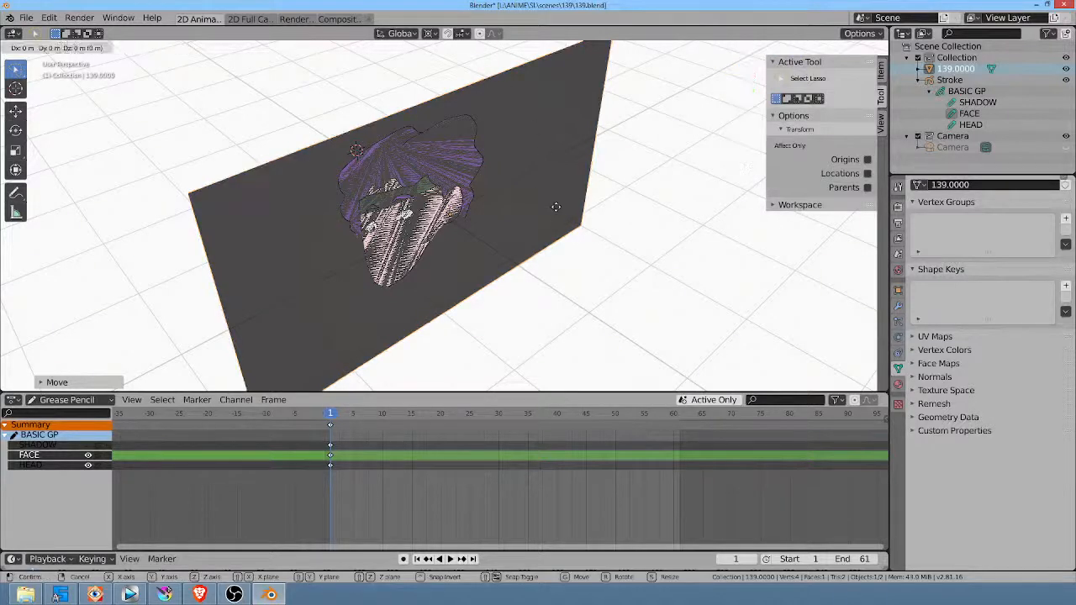
key(y)
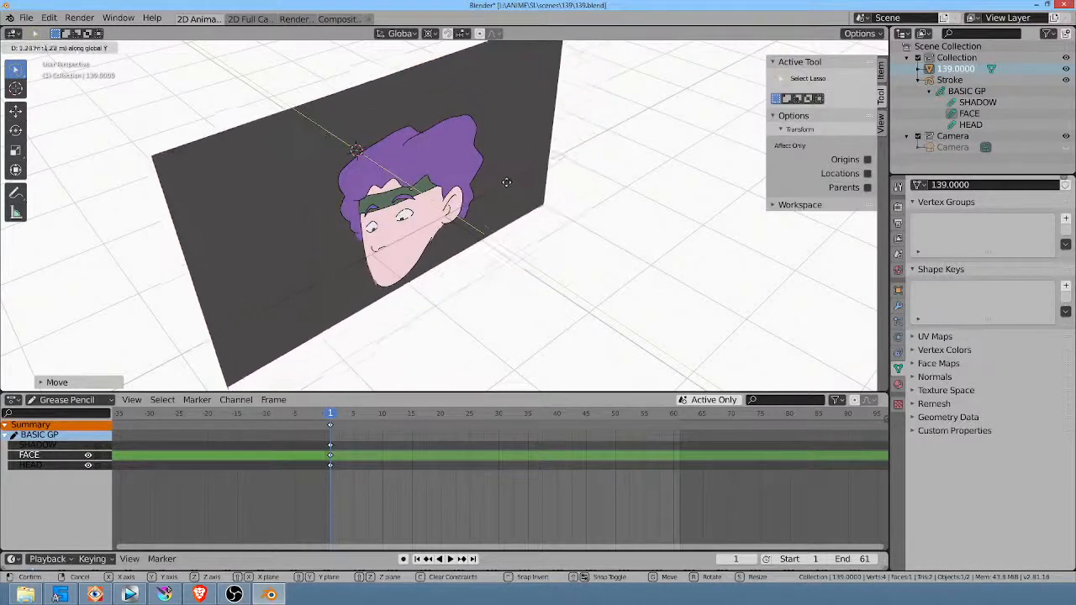
click(501, 179)
Step: Scale up and reposition the image plane in camera view so it fills the camera frame from behind the head
key(KP_0)
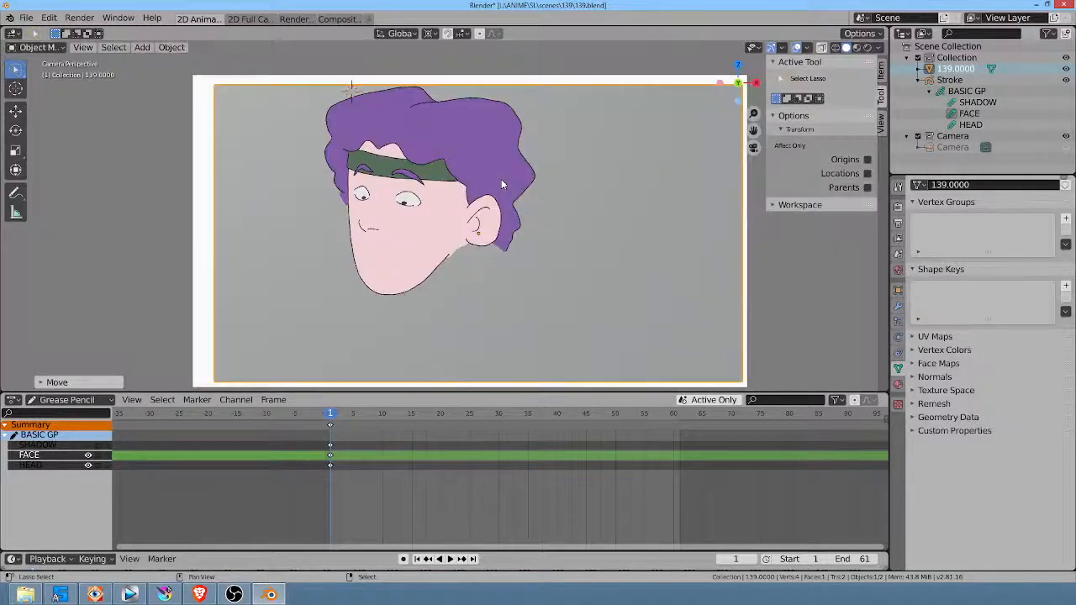
key(s)
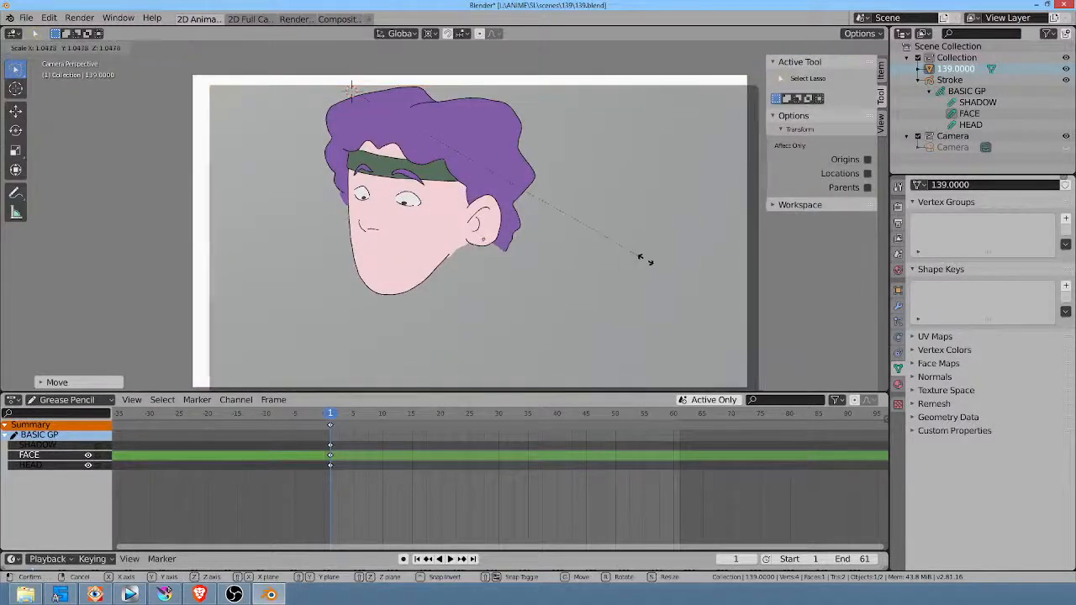
click(659, 264)
key(g)
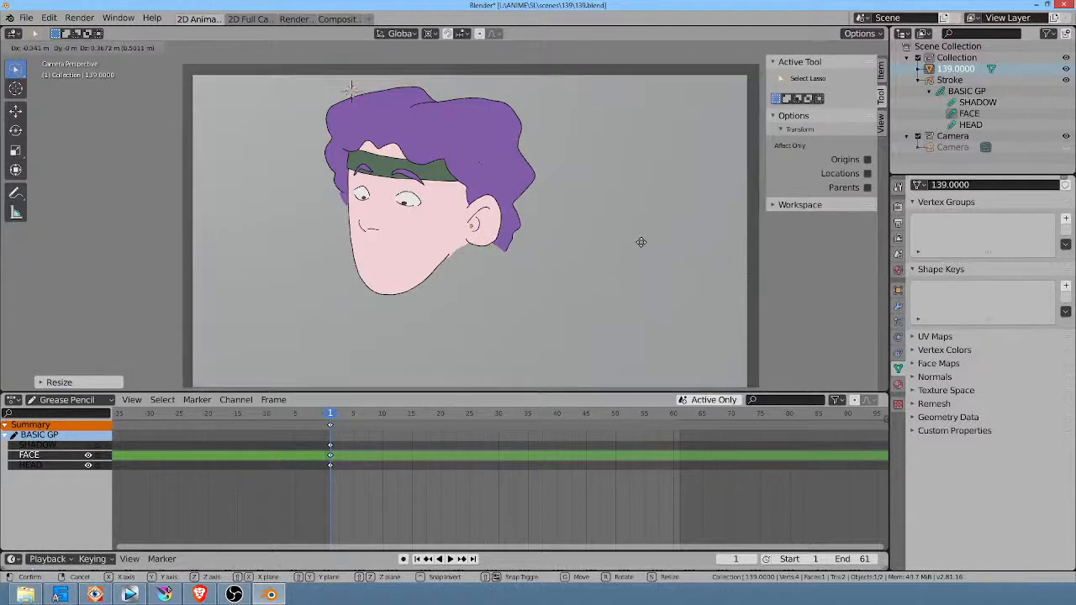
click(629, 242)
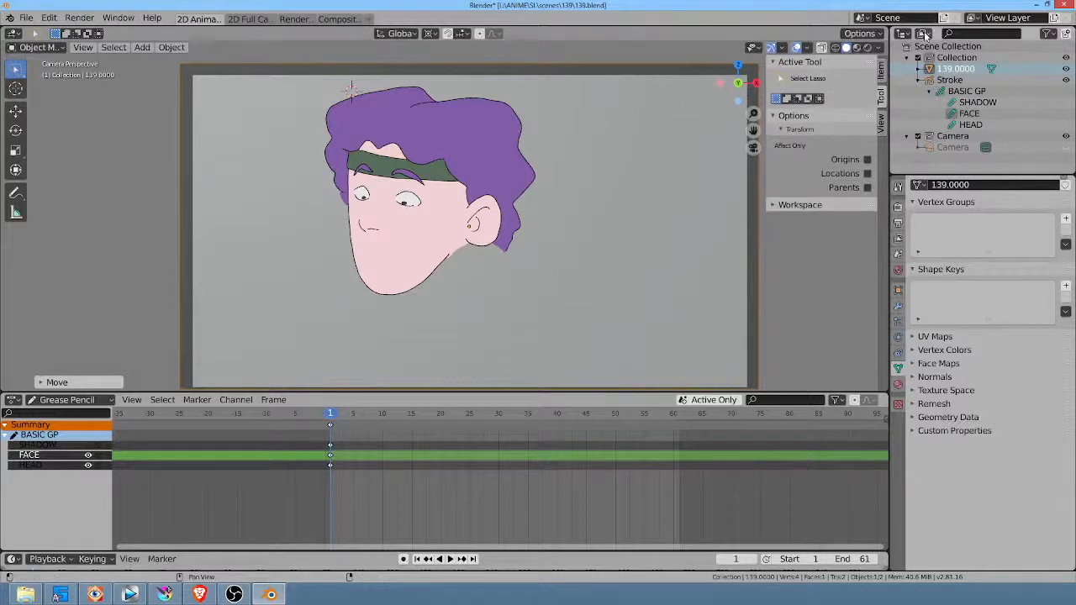
Step: Set the viewport to Rendered shading and select the grease pencil head drawing
click(868, 49)
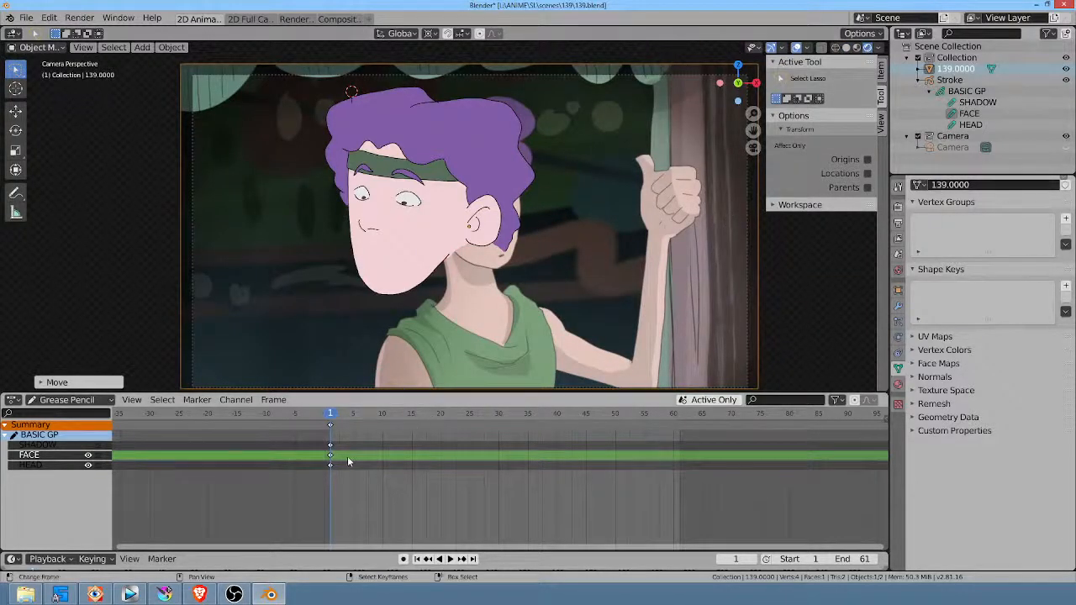
click(465, 185)
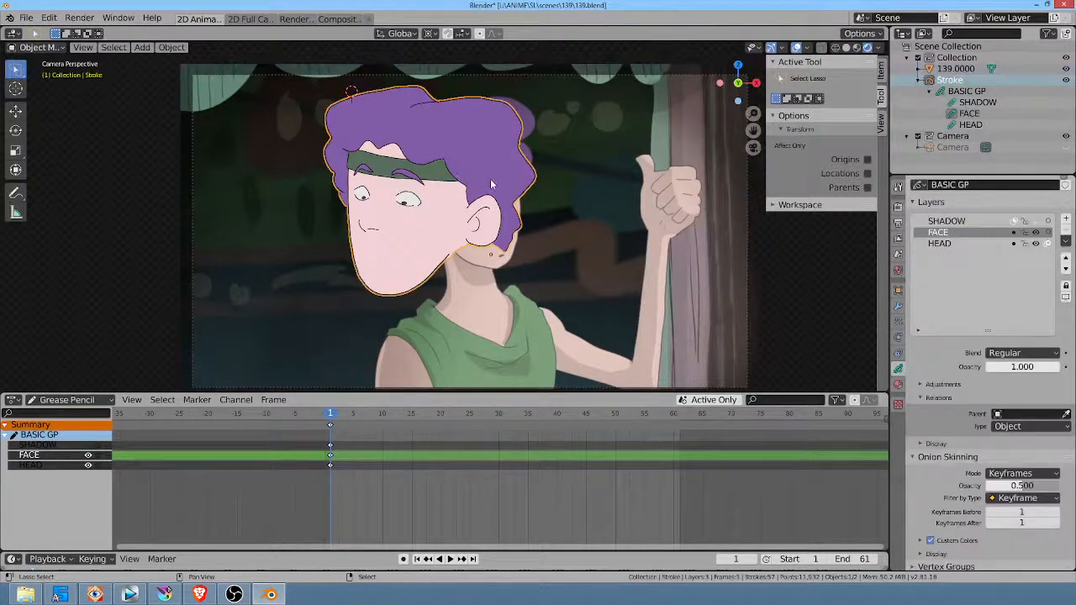
Step: Scale down the head drawing and move it over the character's head in the backdrop
key(s)
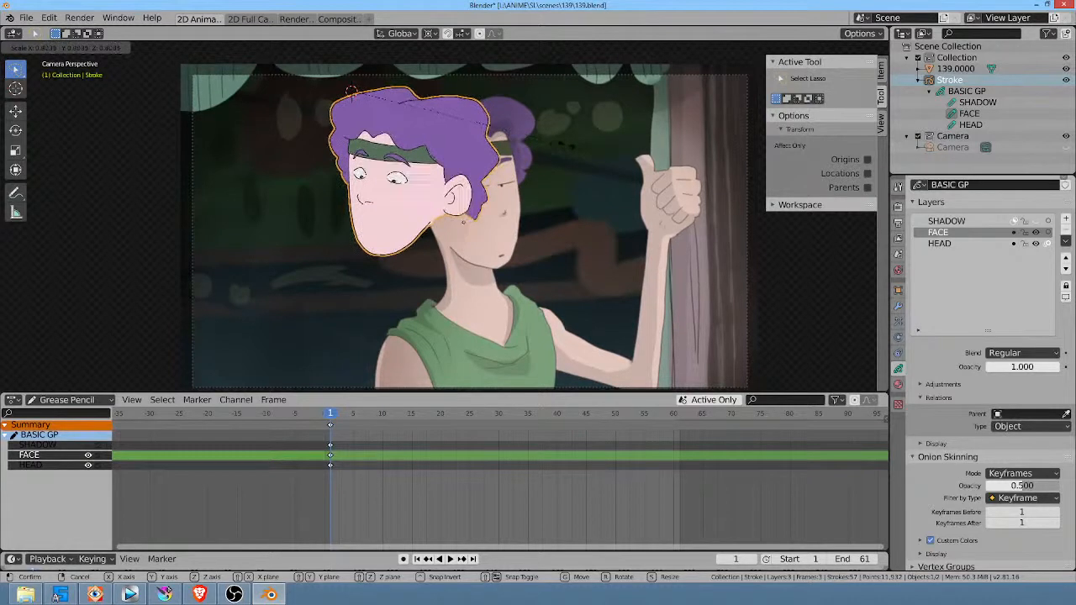
click(577, 147)
key(g)
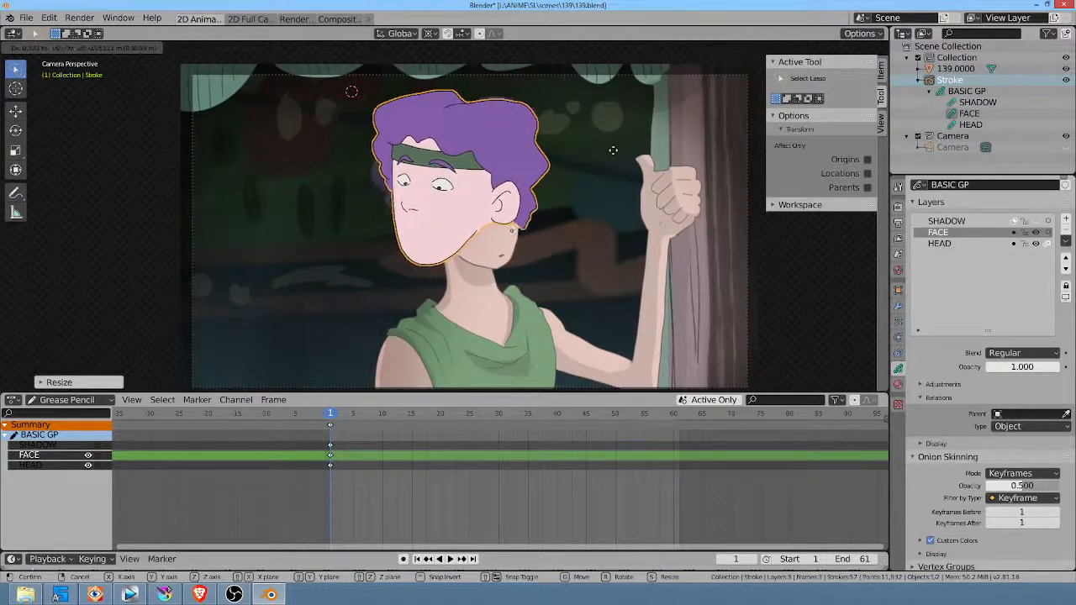
click(616, 150)
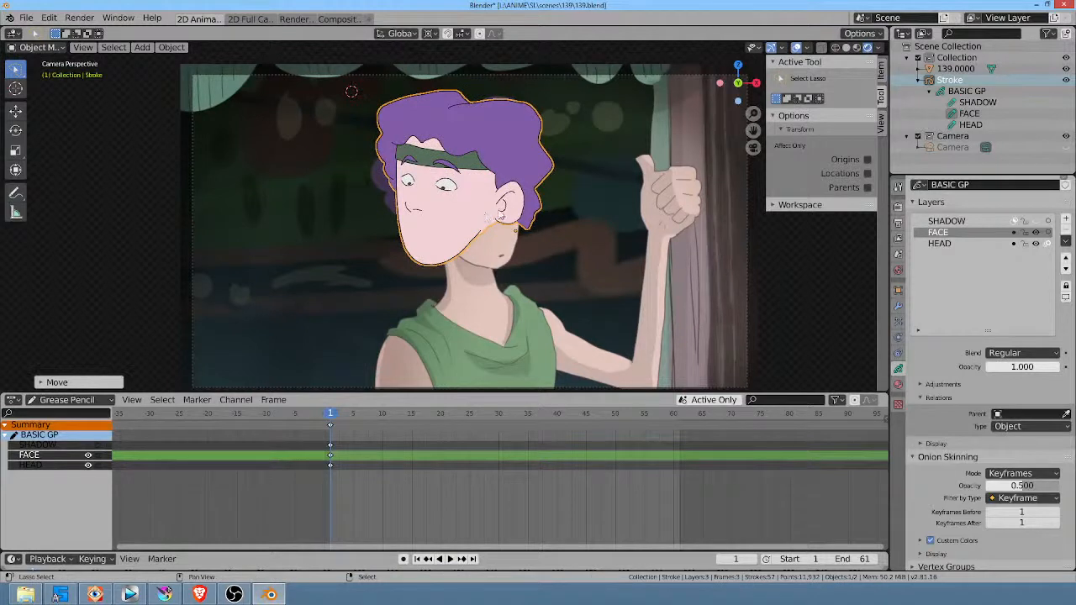
Step: Mirror the head drawing by scaling it -1 along the global X axis, and move it back over the backdrop head
text(sx)
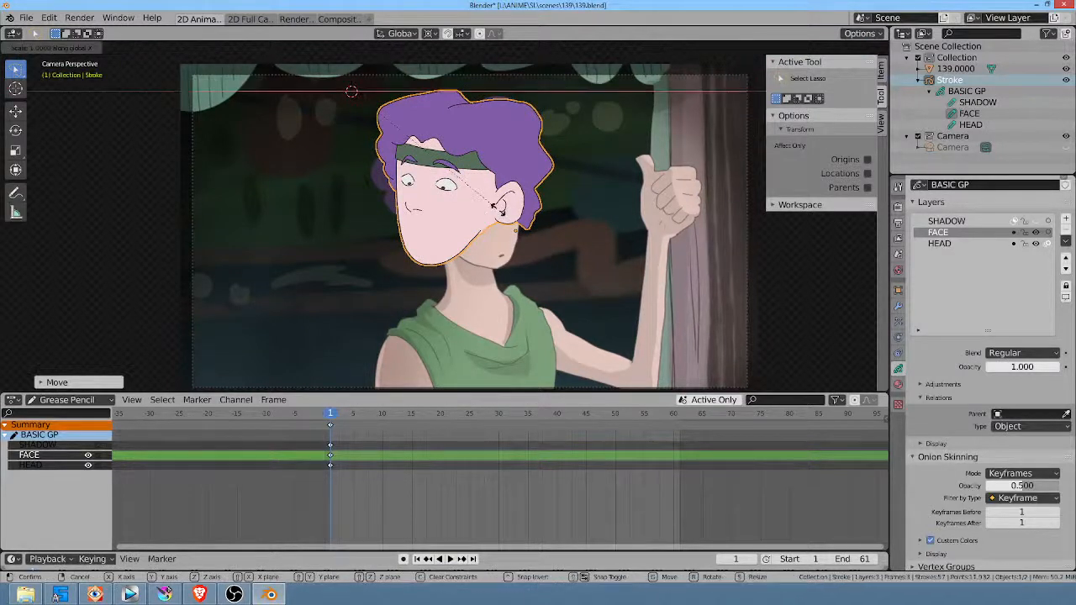
text(-1)
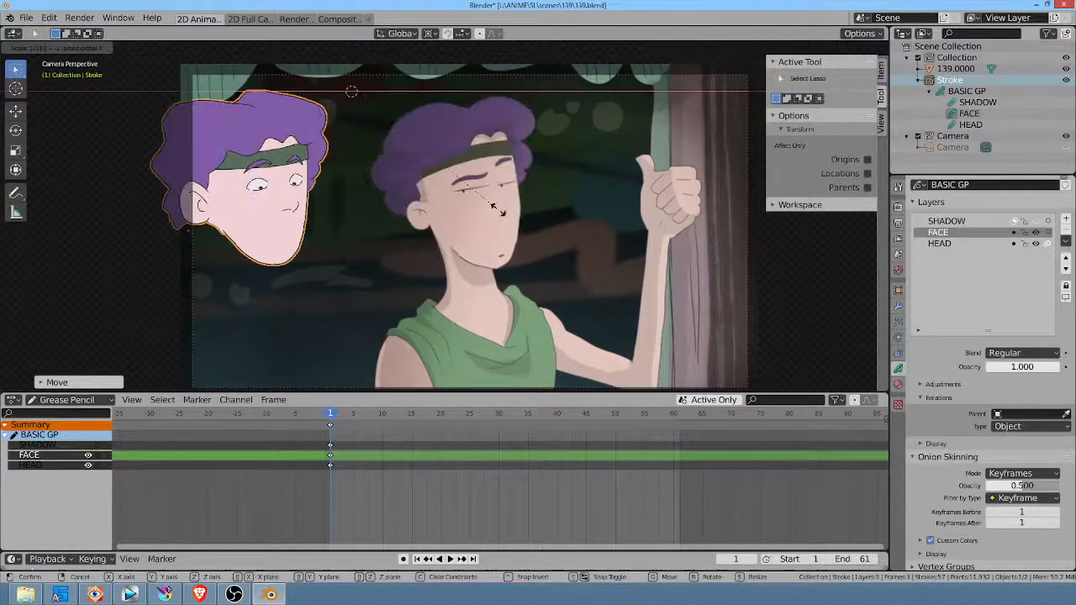
key(Return)
key(g)
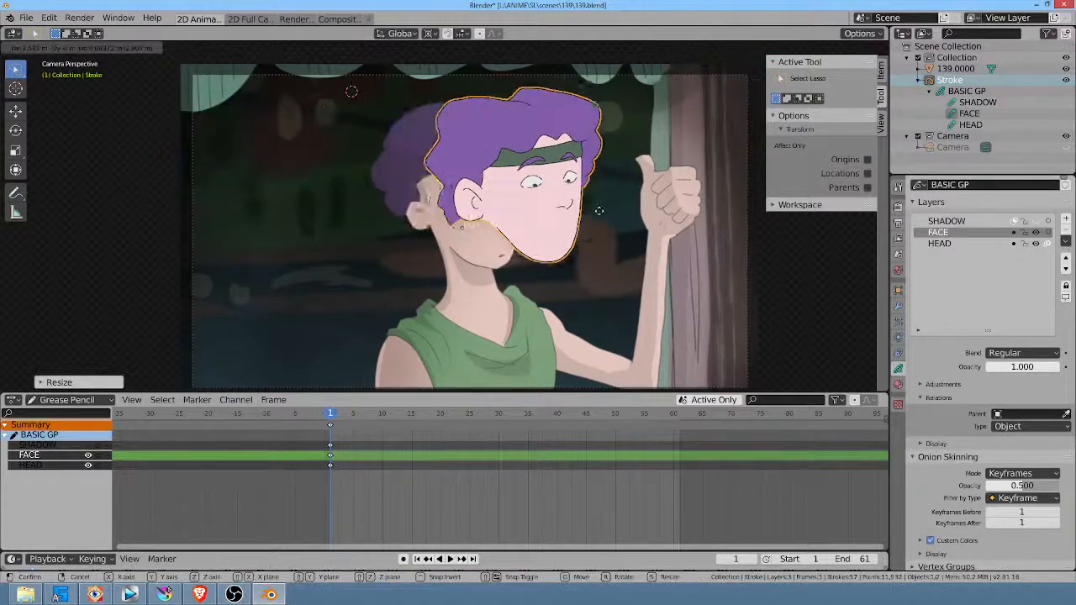
click(549, 225)
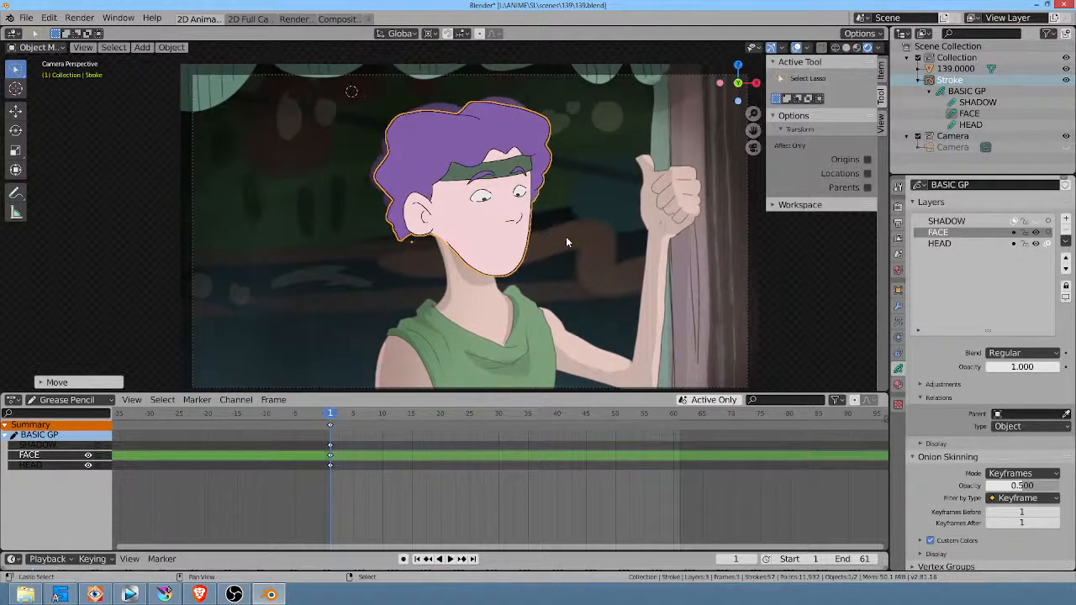
Step: Scale up the mirrored head slightly and reposition it to match the backdrop head's outline
key(s)
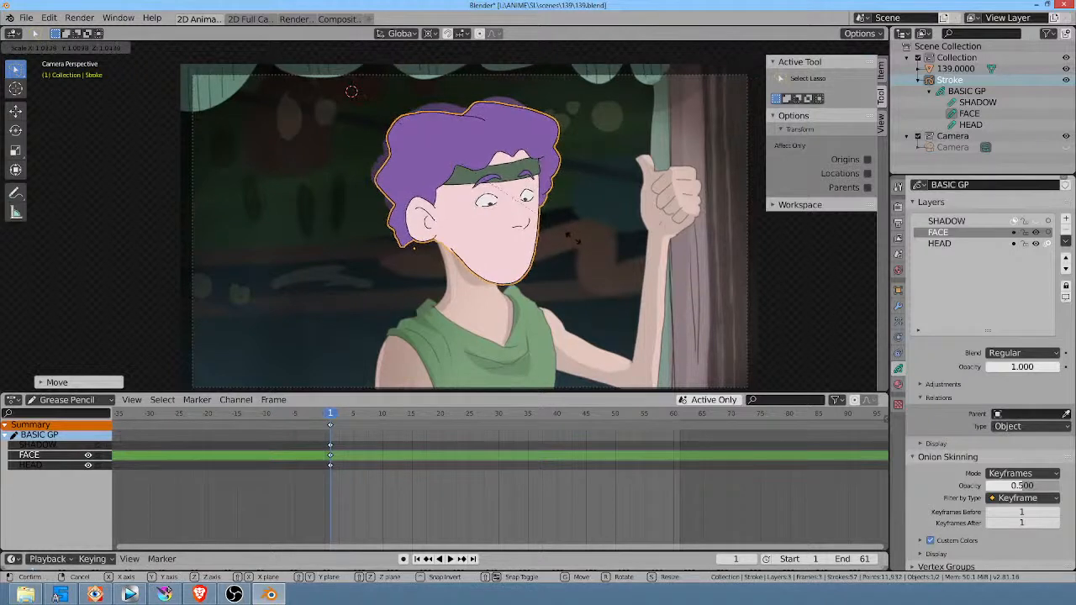
click(574, 243)
key(g)
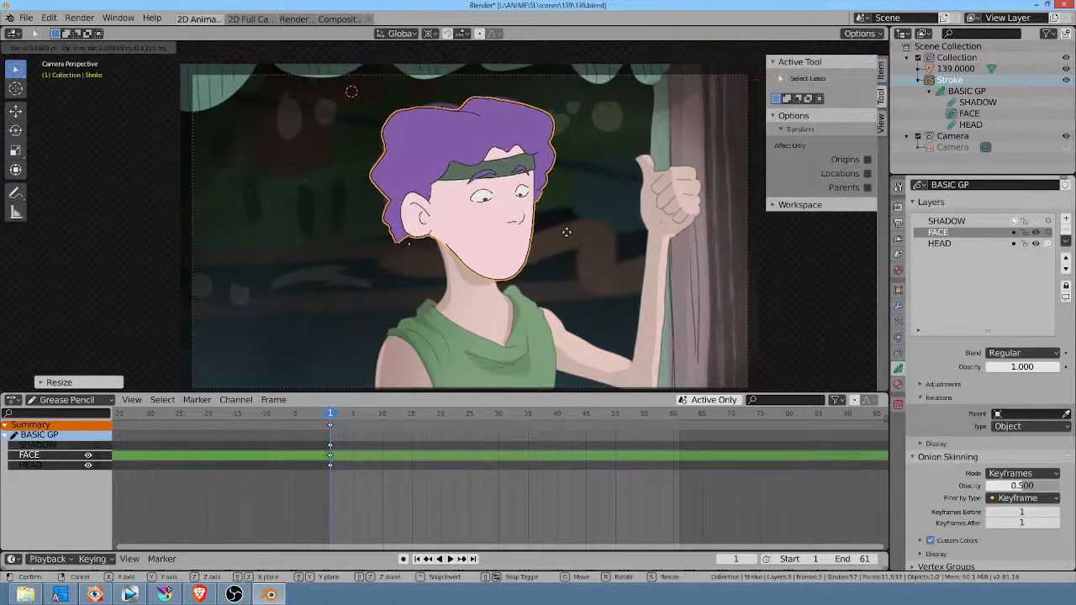
click(567, 233)
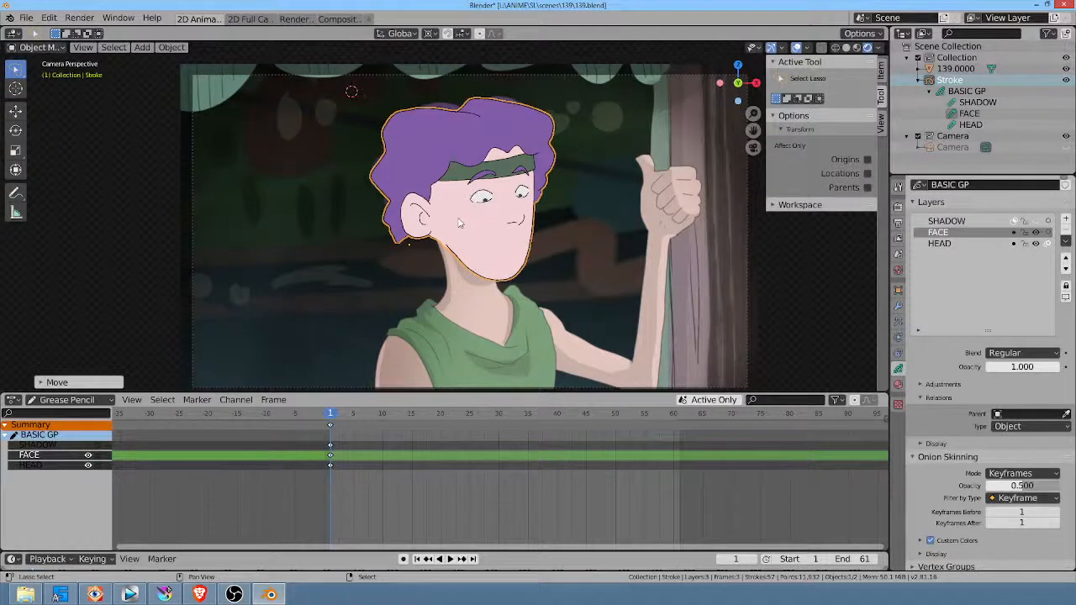
Step: Place the 3D cursor on the cheek beside the ear and set the head drawing's origin to the 3D cursor
click(15, 88)
click(452, 227)
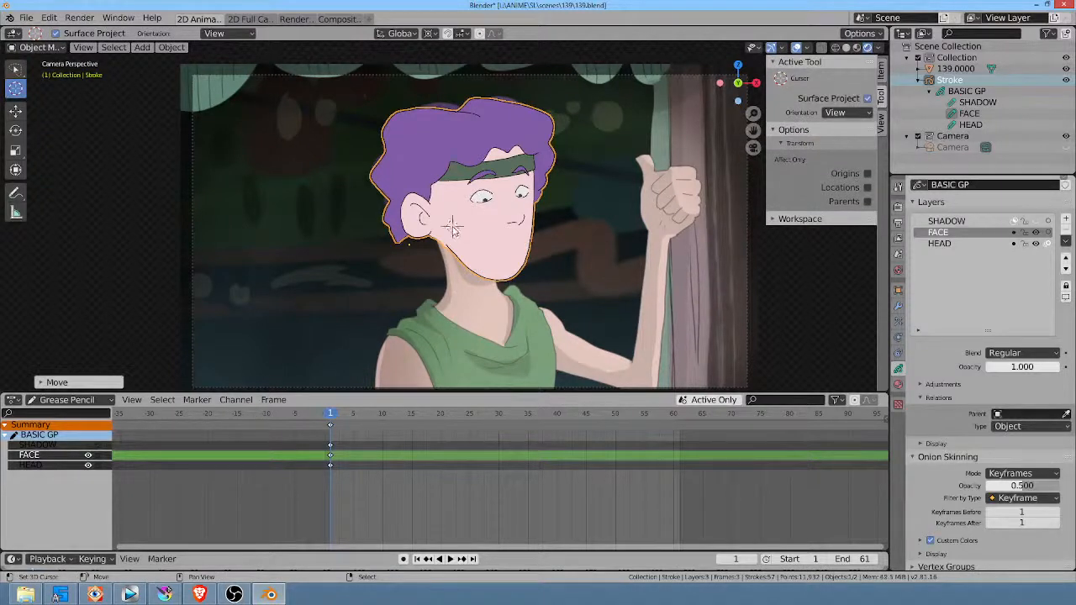
key(shift+s)
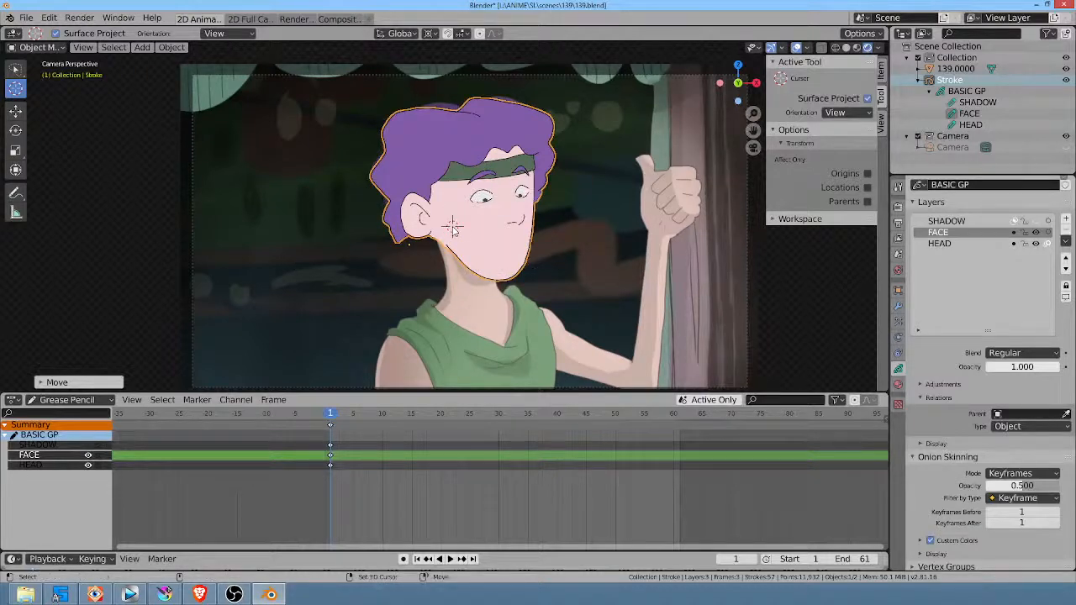
key(shift+s)
key(shift+s)
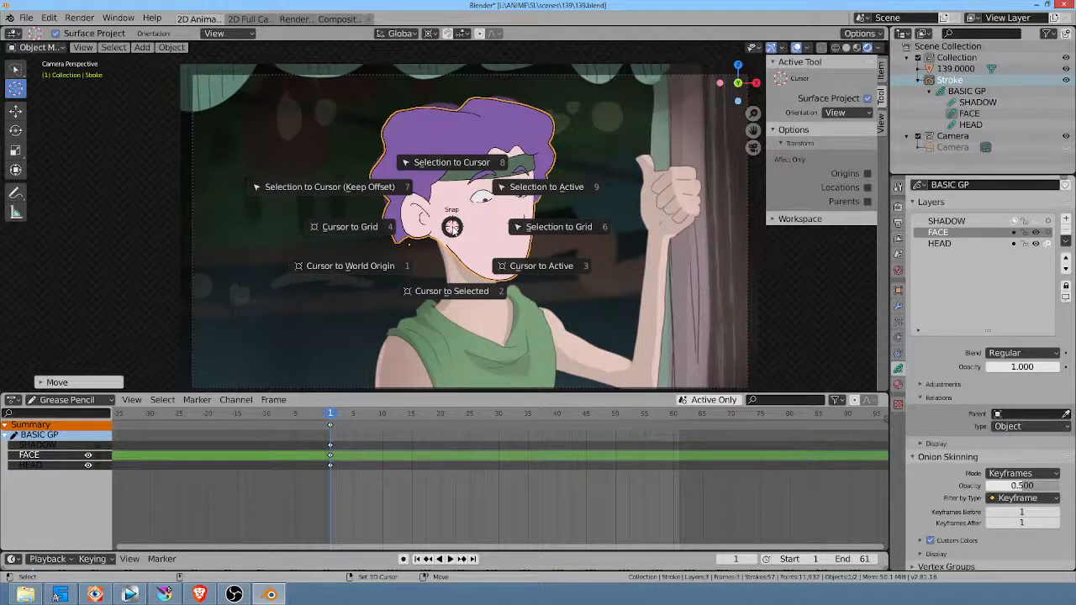
key(Escape)
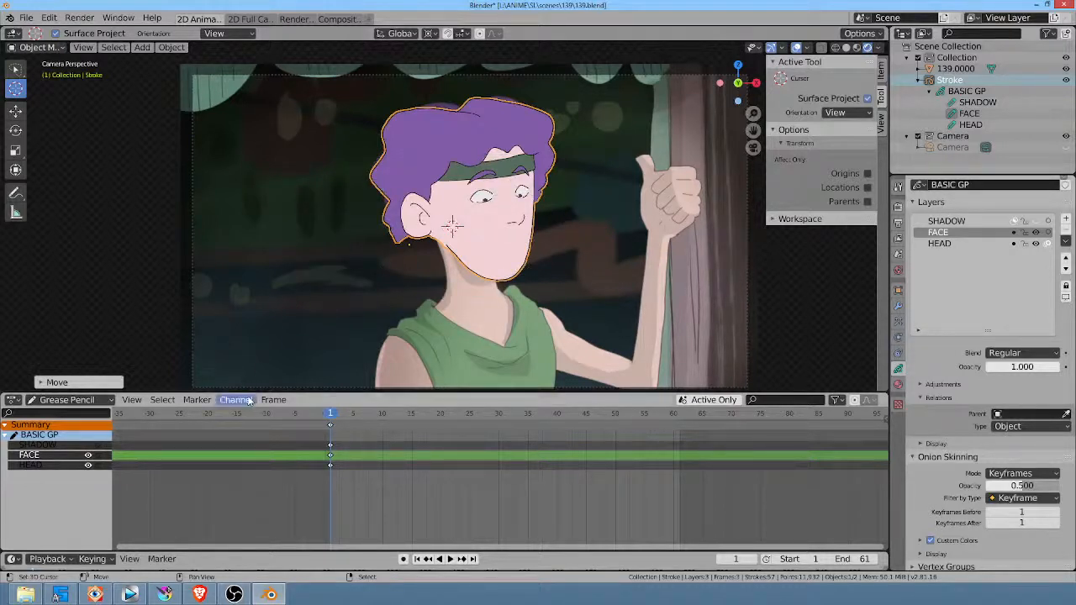
click(172, 48)
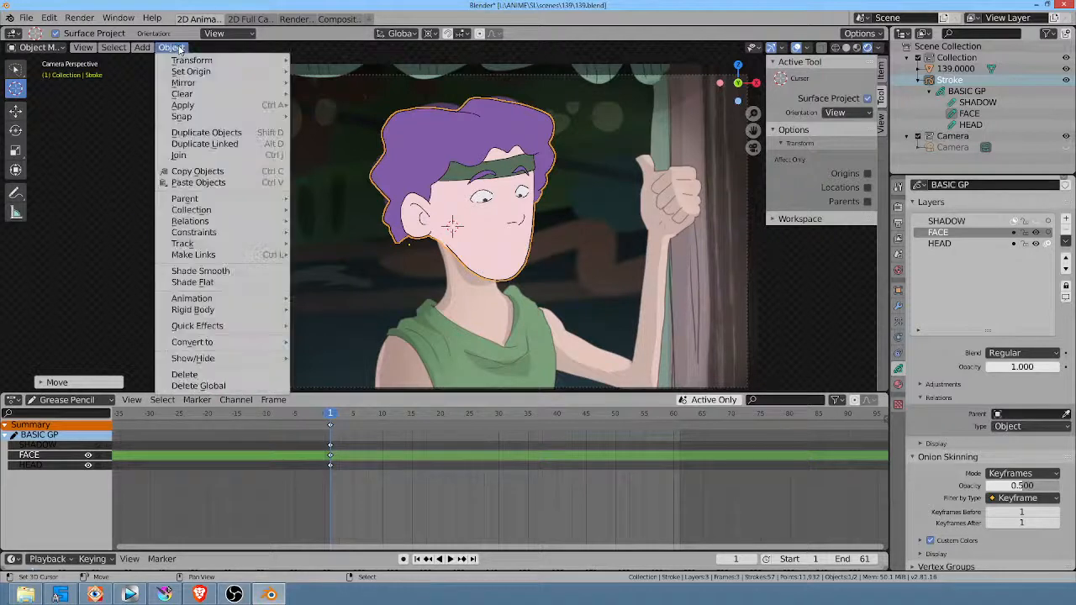
mouse_move(191, 72)
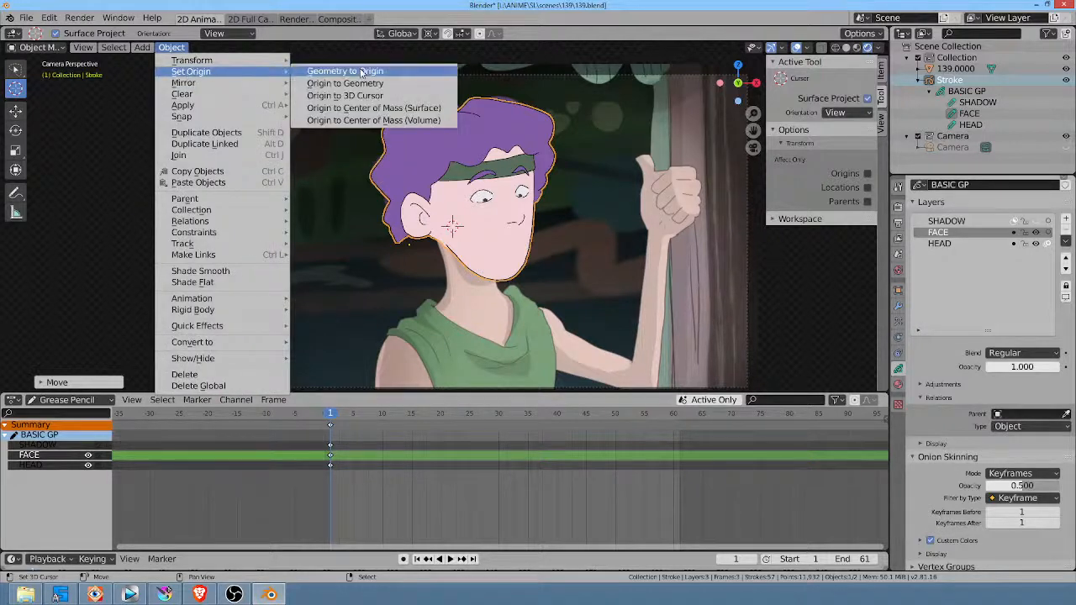
click(361, 96)
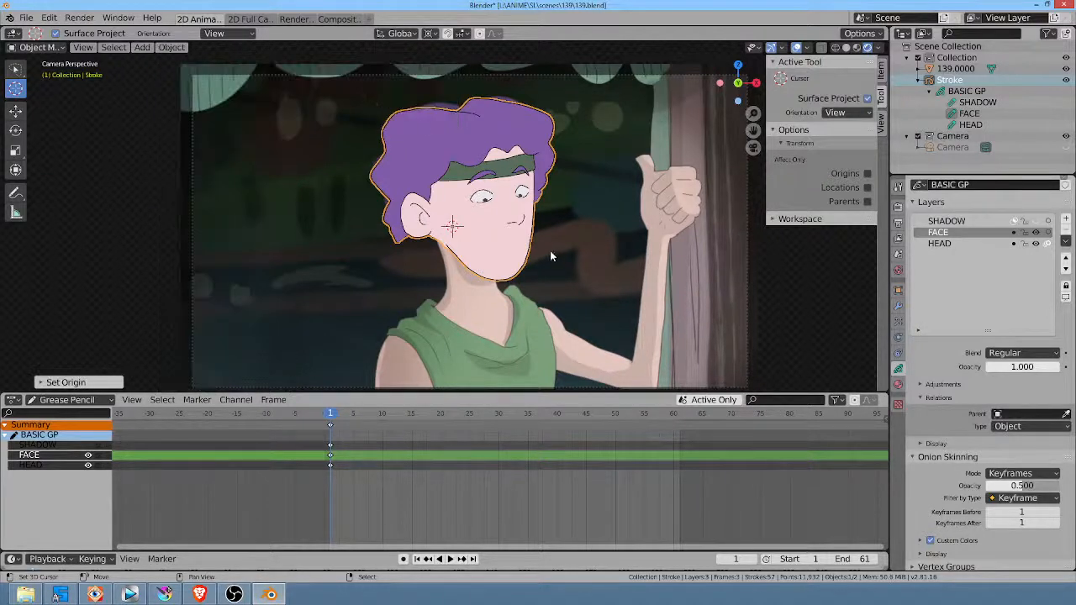
Step: Rotate the head drawing slightly clockwise around its new origin and adjust its position over the backdrop head
key(r)
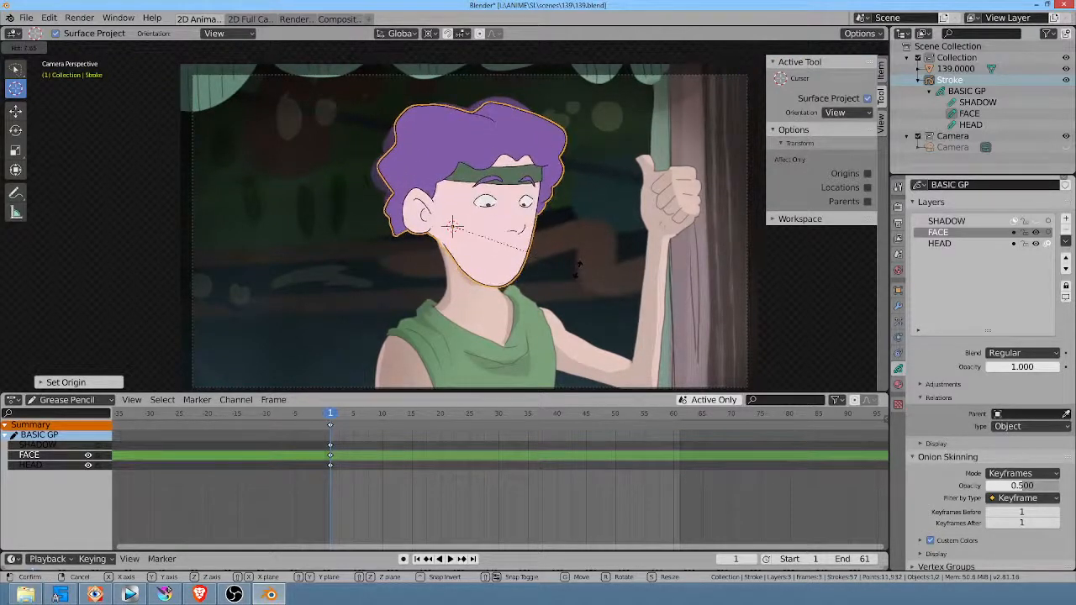
click(569, 257)
key(g)
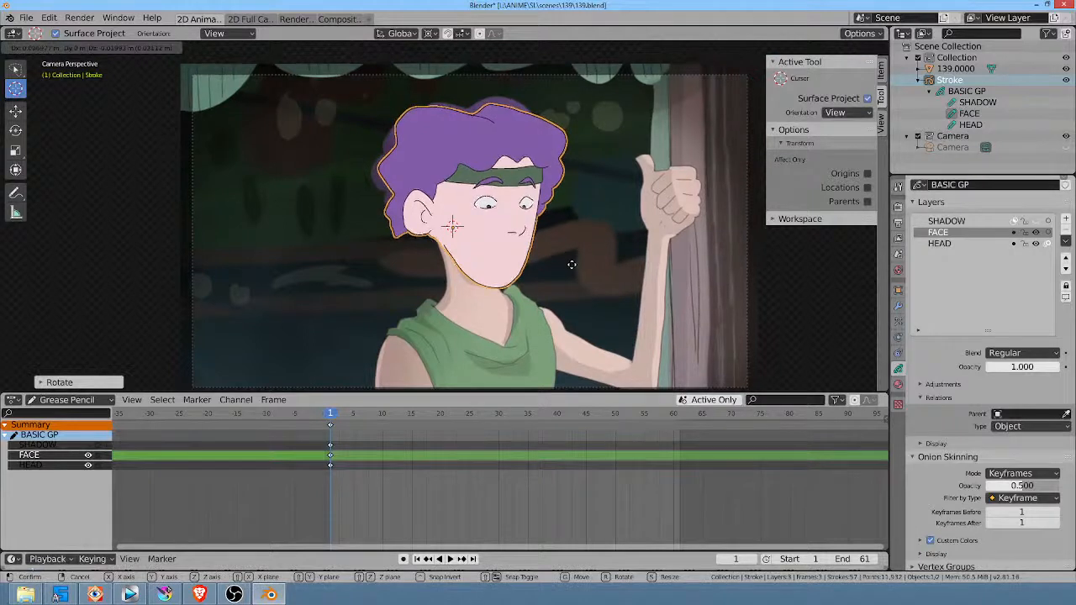
click(568, 244)
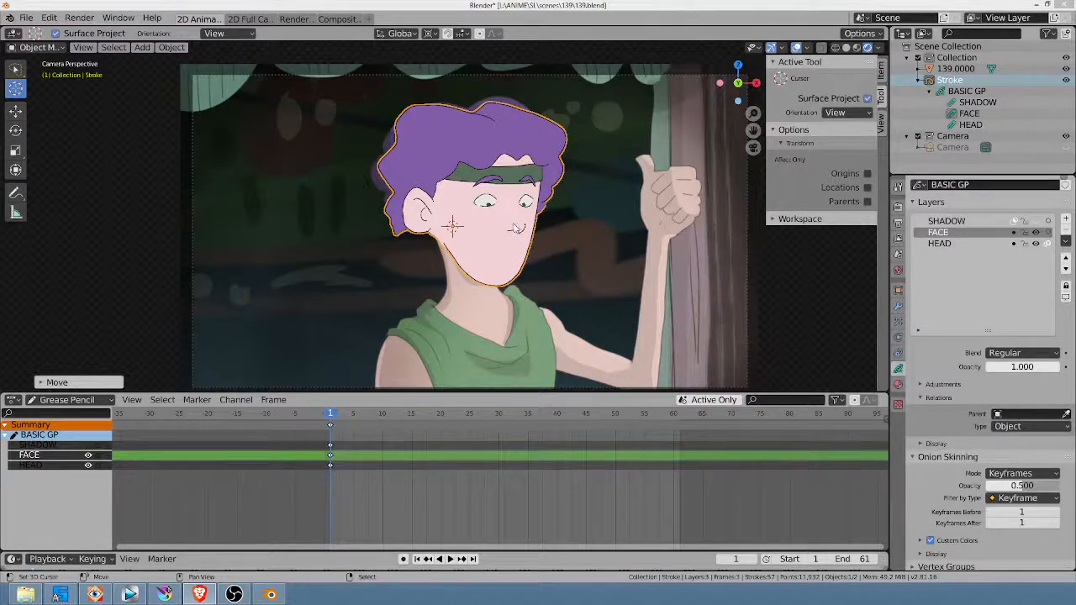
key(g)
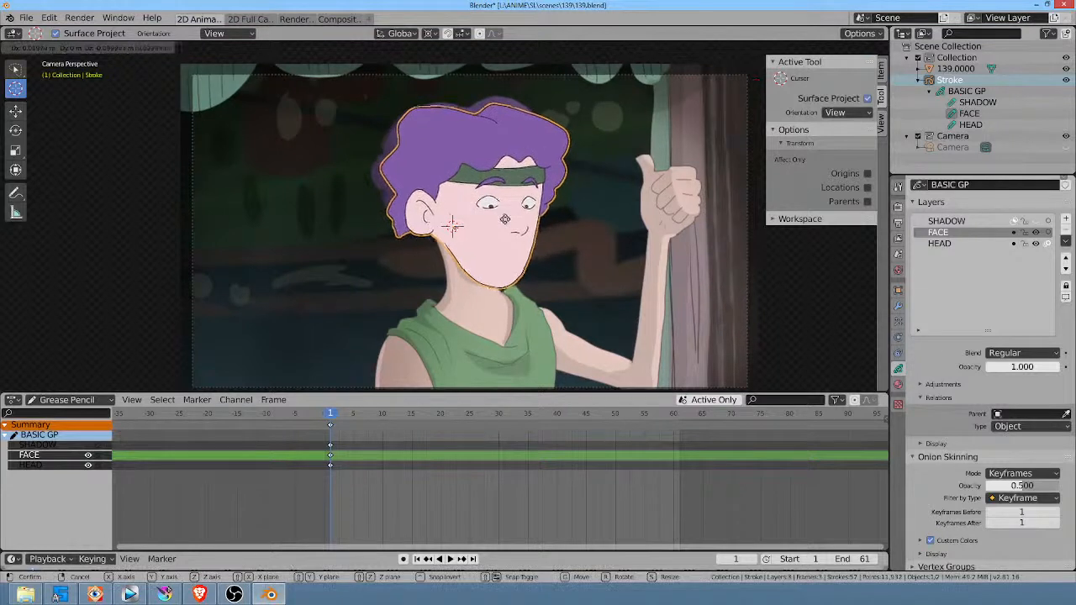
click(516, 239)
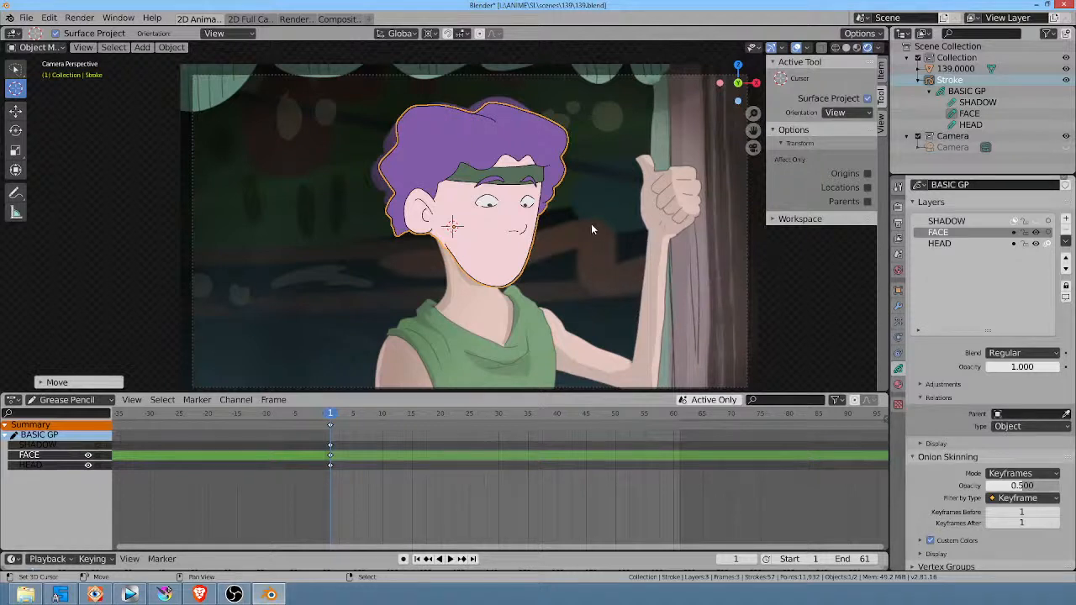
Step: Scale the head drawing down to about 0.94 and nudge it so the jaw lines up with the backdrop neck
key(s)
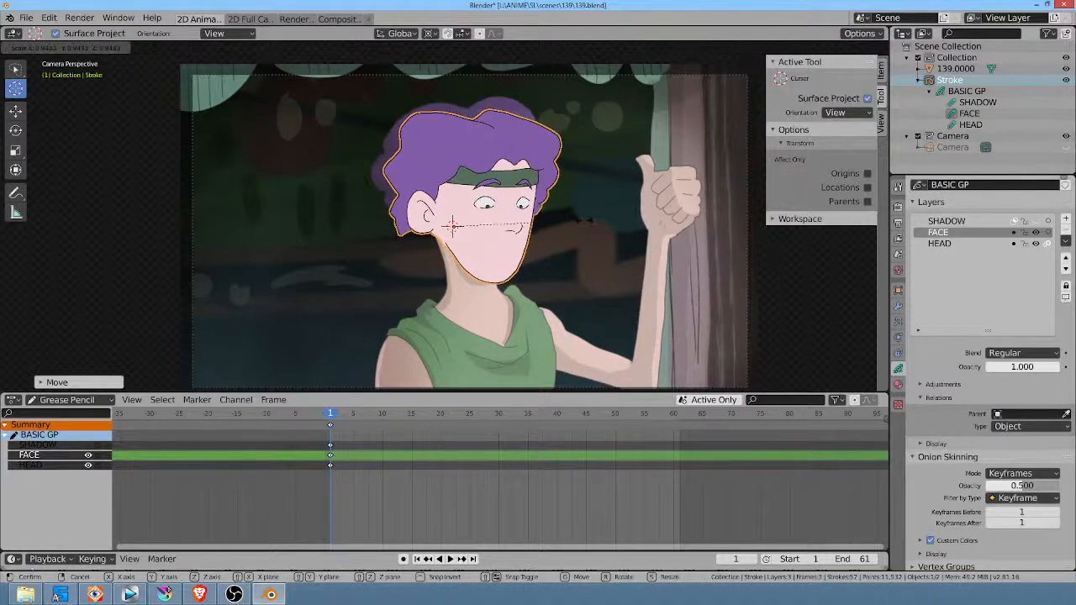
click(584, 225)
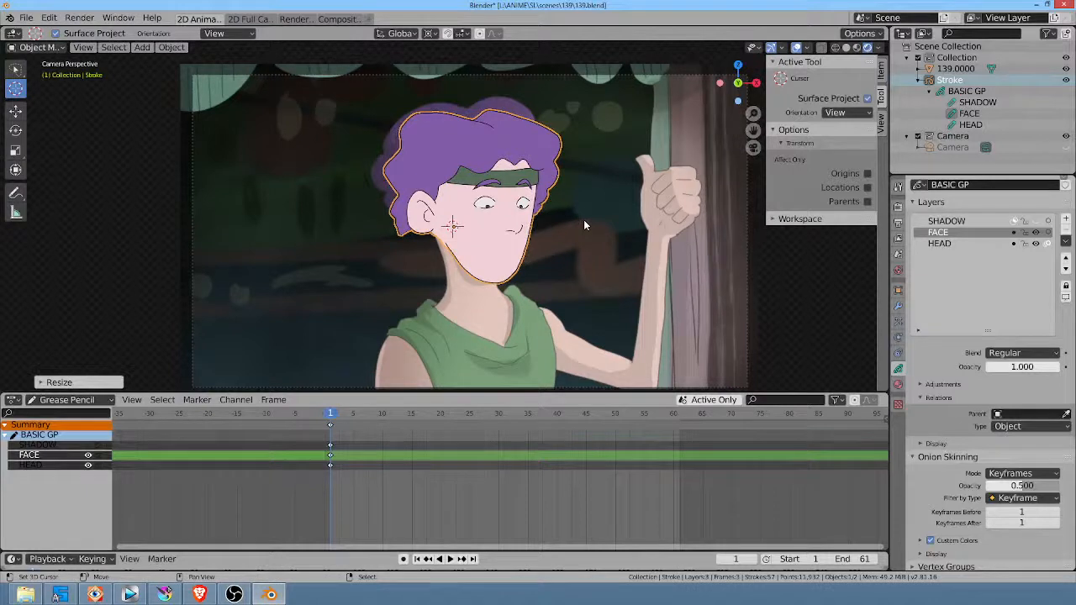
key(g)
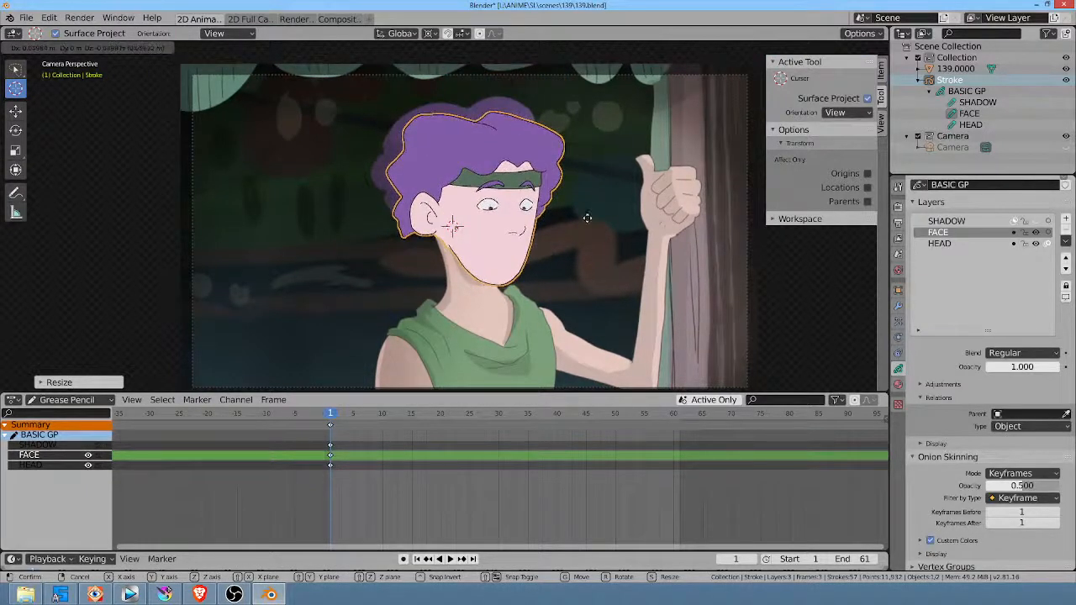
click(587, 223)
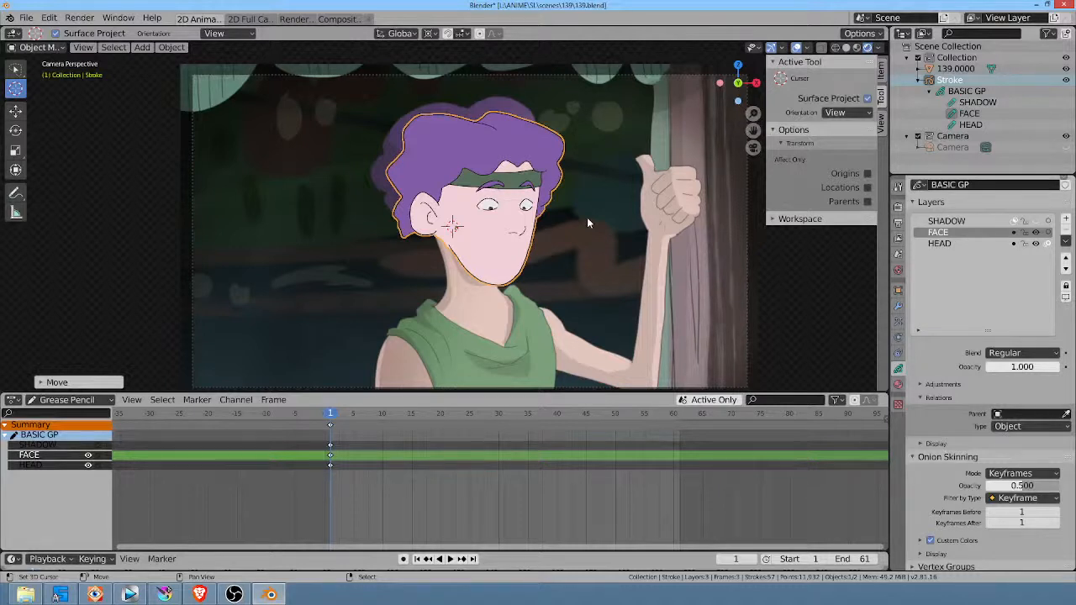
Step: Move the frame 1 keyframes of the SHADOW, FACE and HEAD layers back to frame 0
key(space)
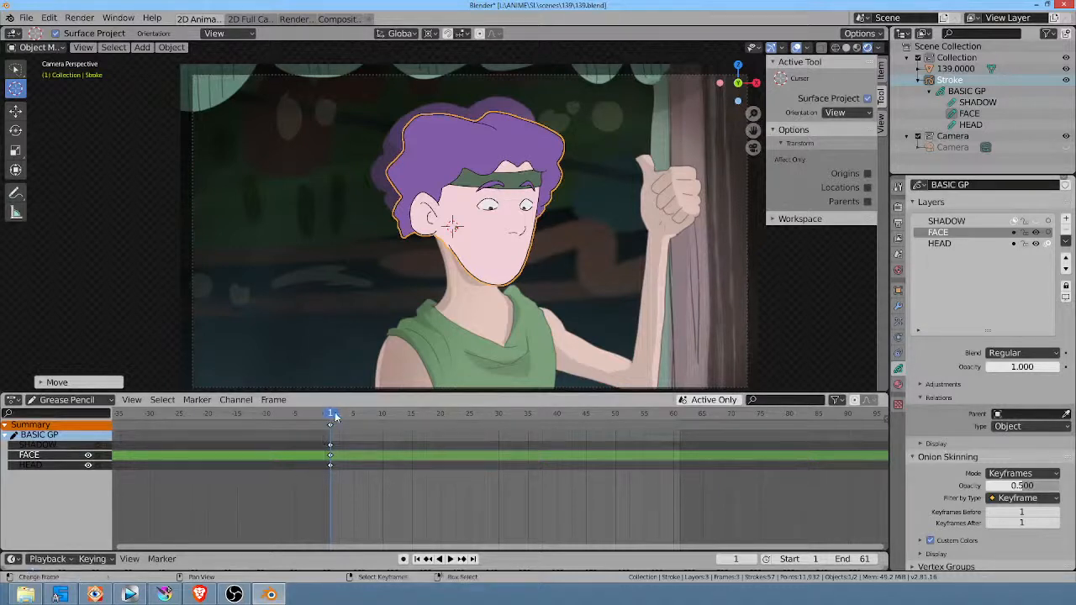
mouse_move(359, 414)
mouse_down()
mouse_move(412, 413)
mouse_move(331, 414)
mouse_up()
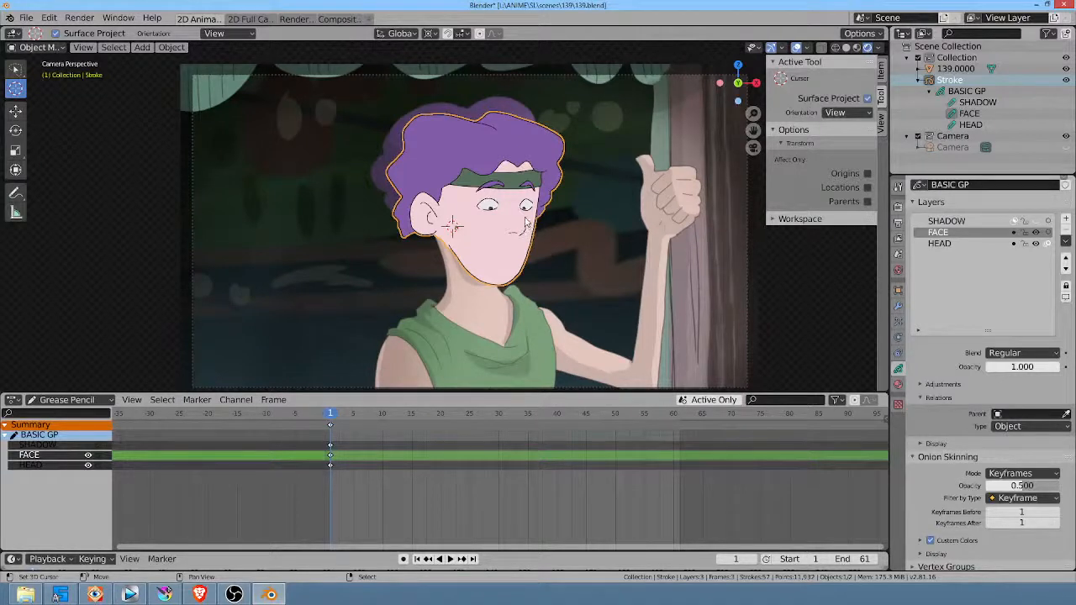
key(space)
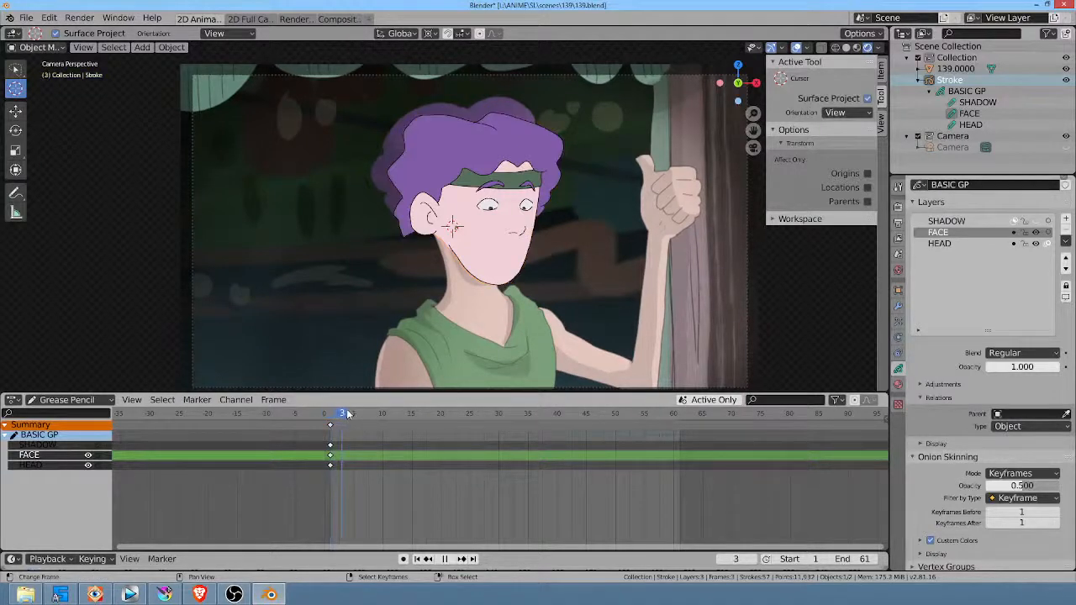
drag(427, 410, 332, 401)
key(space)
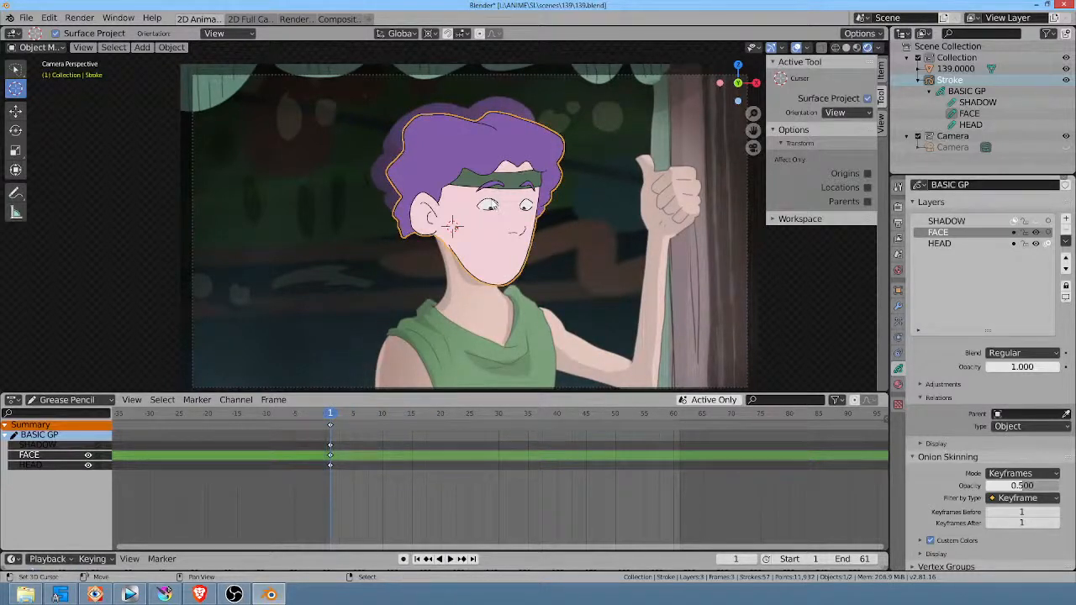
click(328, 465)
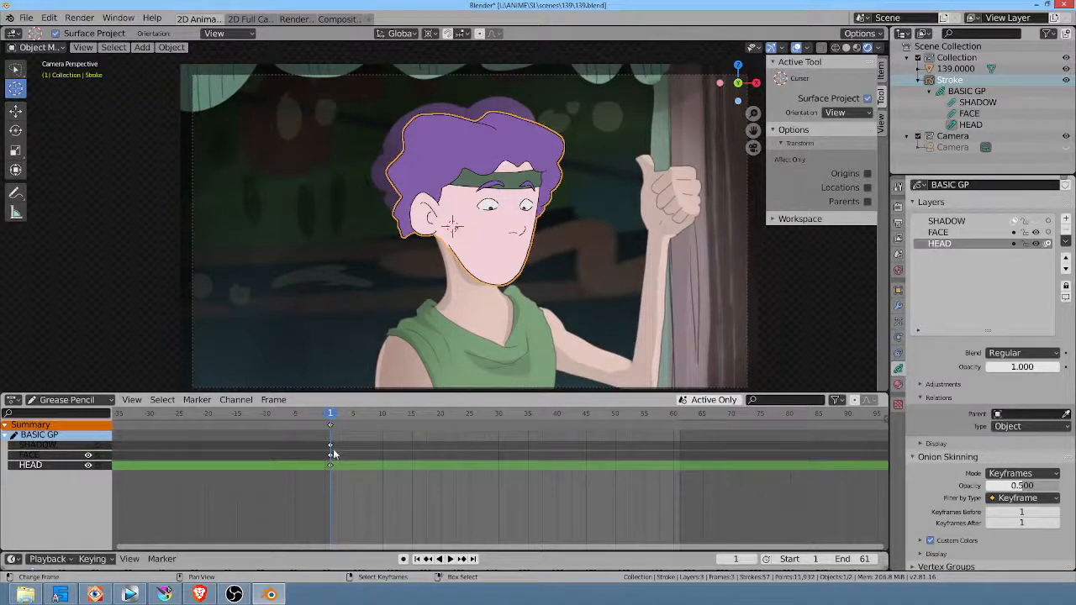
drag(321, 433, 342, 483)
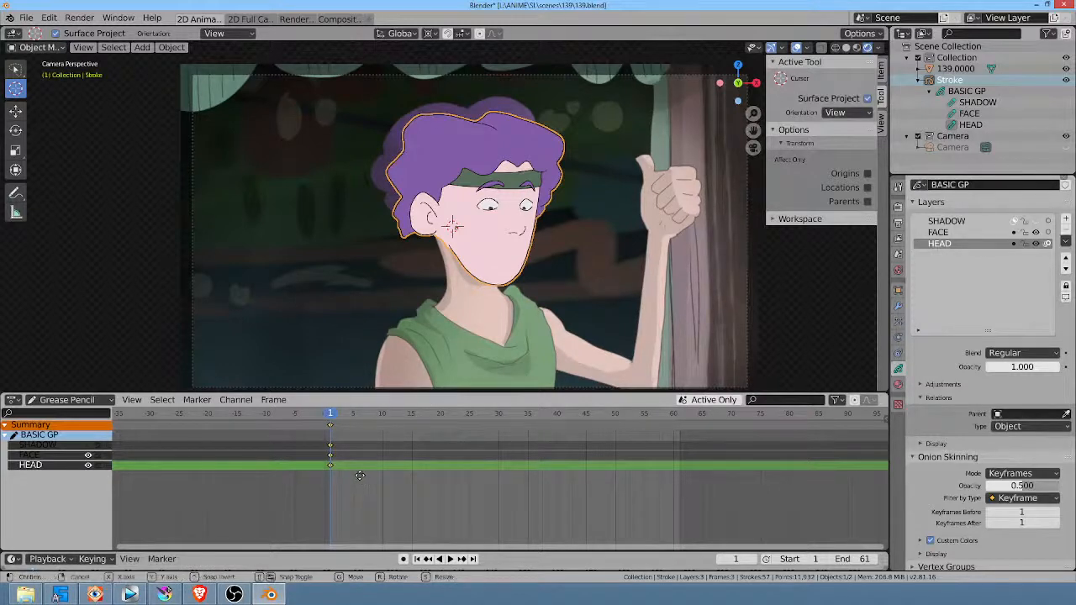
key(g)
click(354, 474)
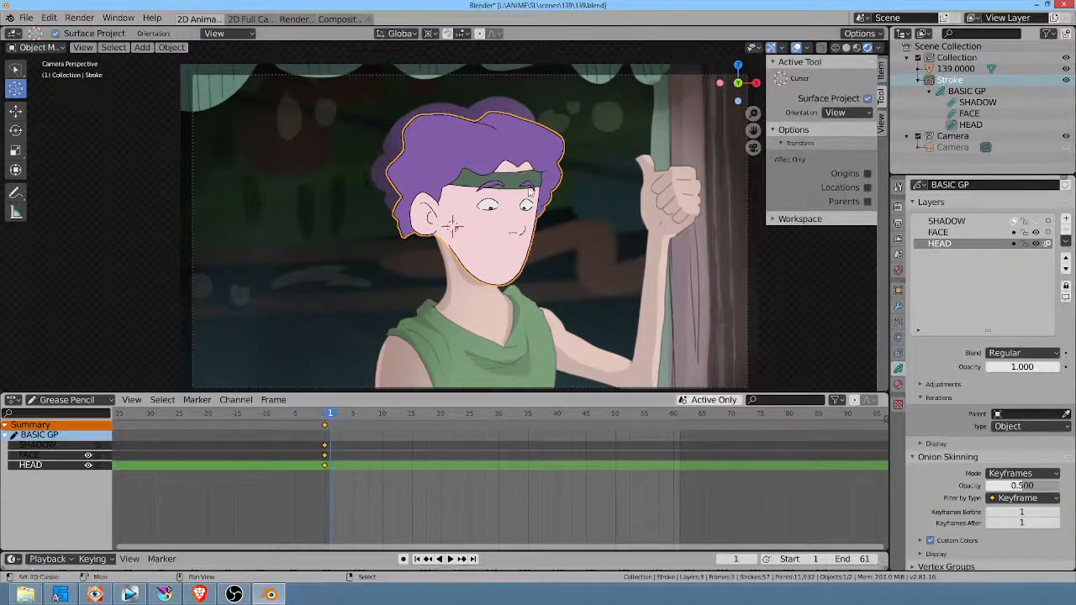
Step: Switch the head drawing from Object Mode to grease pencil Draw mode, ready to work on the face
scroll(528, 198, up, 2)
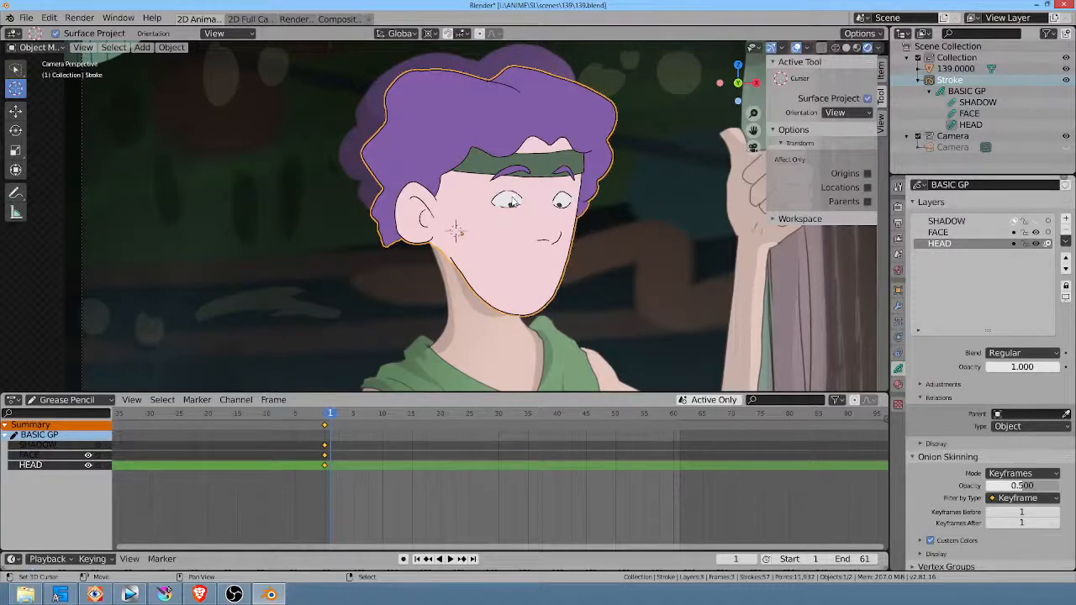
key(ctrl+Tab)
scroll(530, 210, up, 3)
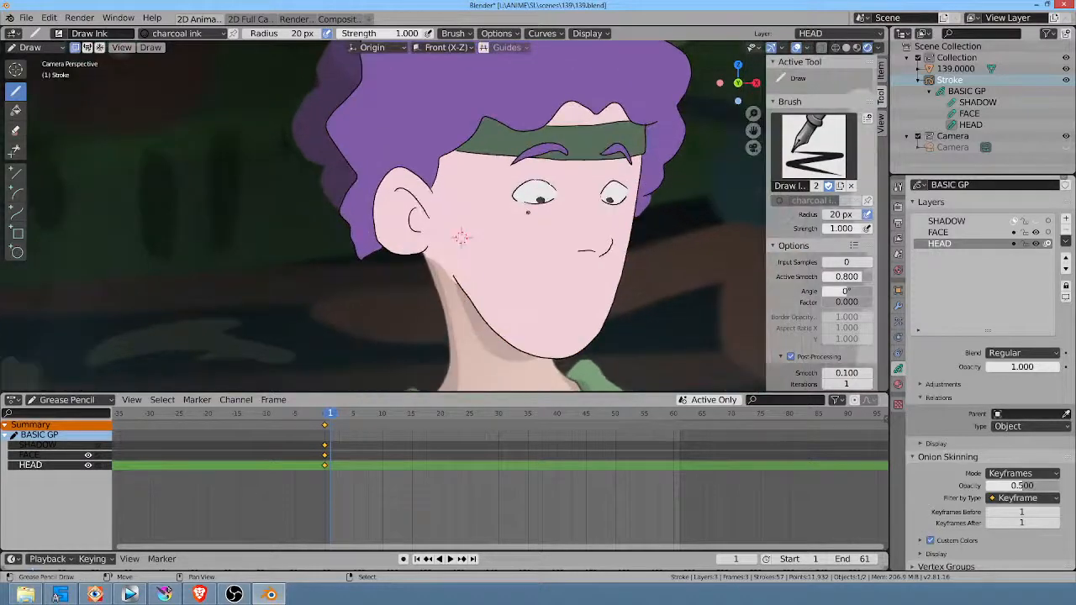
Step: Choose the skin material for drawing strokes and turn on additive drawing for new frames
scroll(461, 245, up, 2)
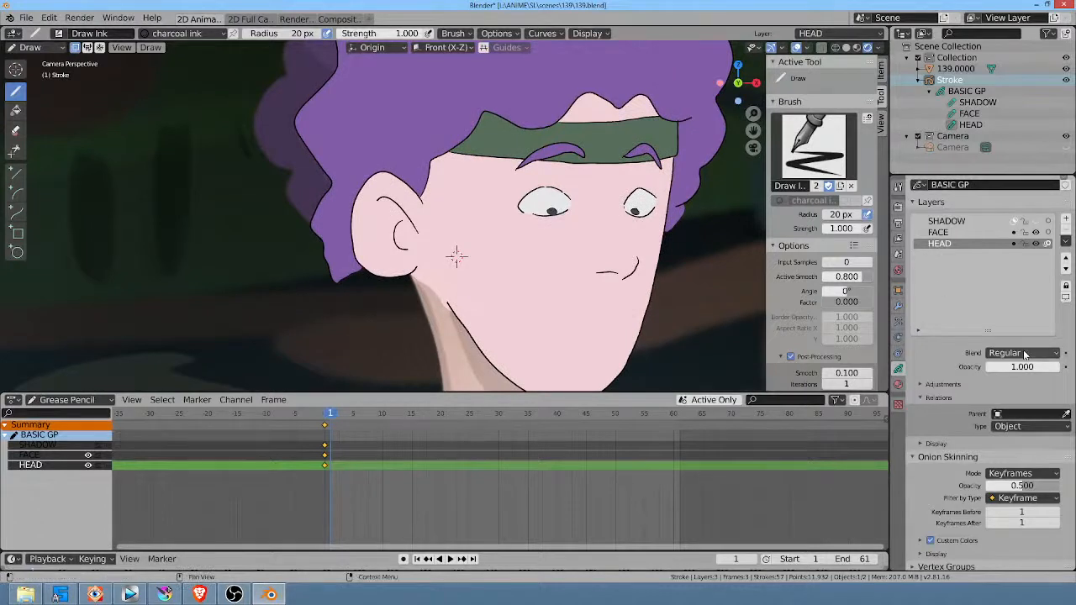
click(898, 386)
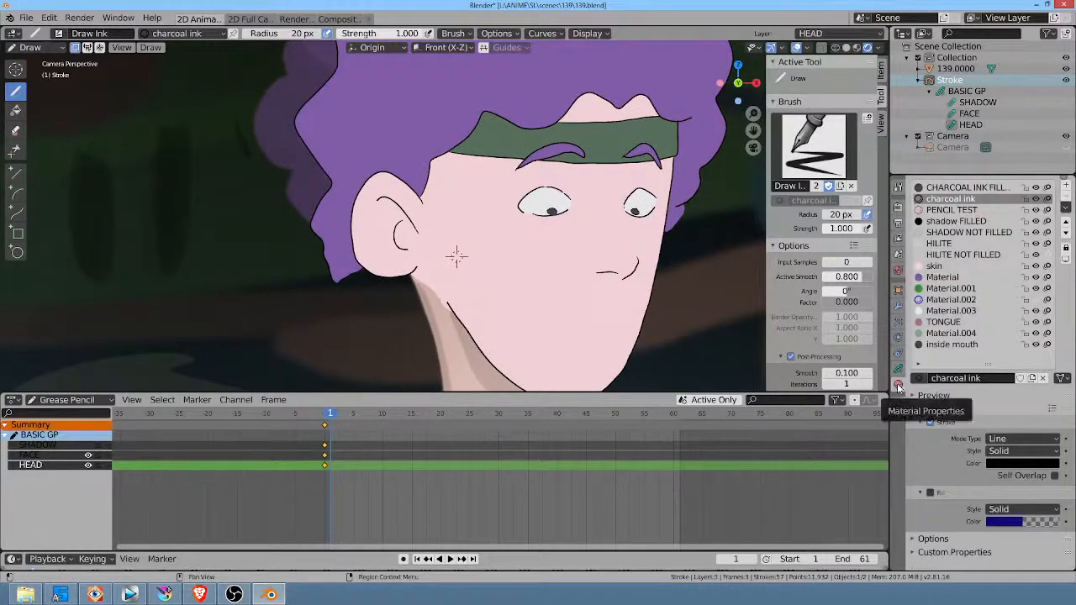
click(946, 266)
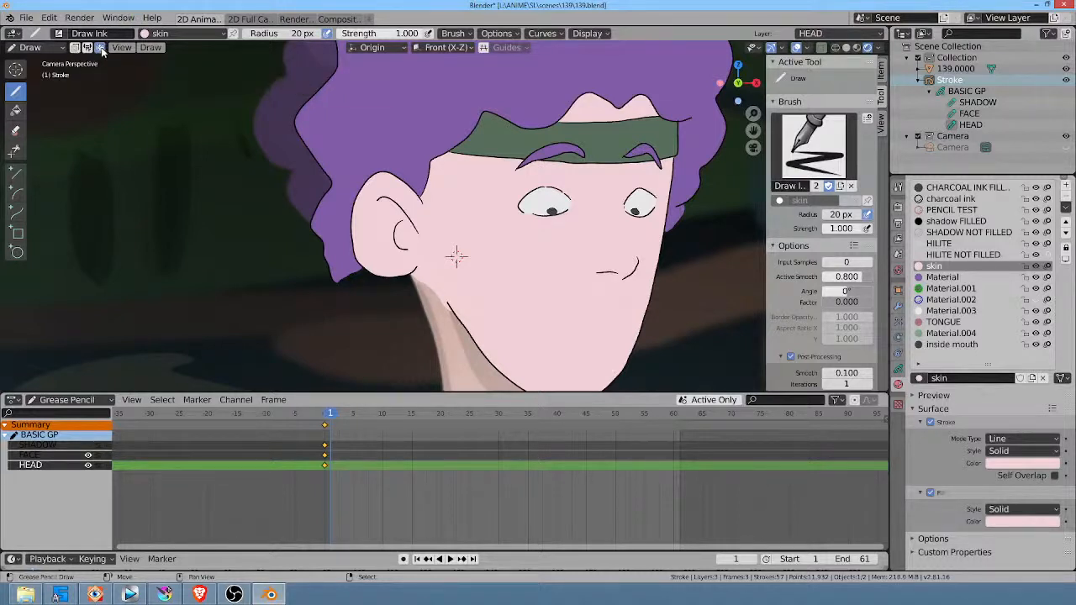
click(99, 47)
Step: Try painting skin over the near eye on the HEAD layer, and delete that layer's frame 1 keyframe
drag(570, 189, 573, 183)
drag(580, 191, 590, 186)
click(898, 369)
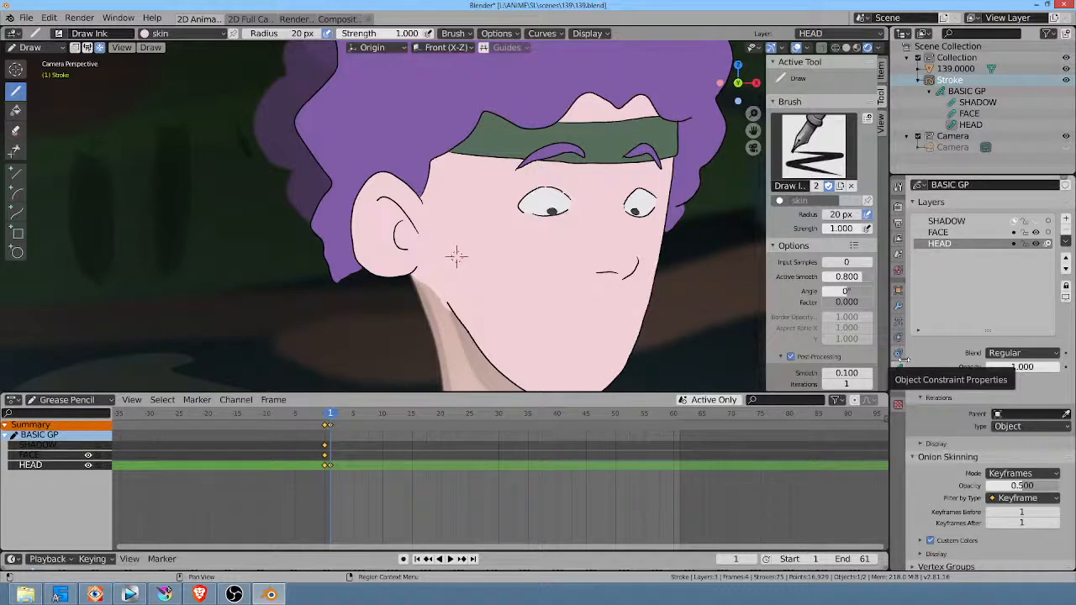
key(x)
click(331, 469)
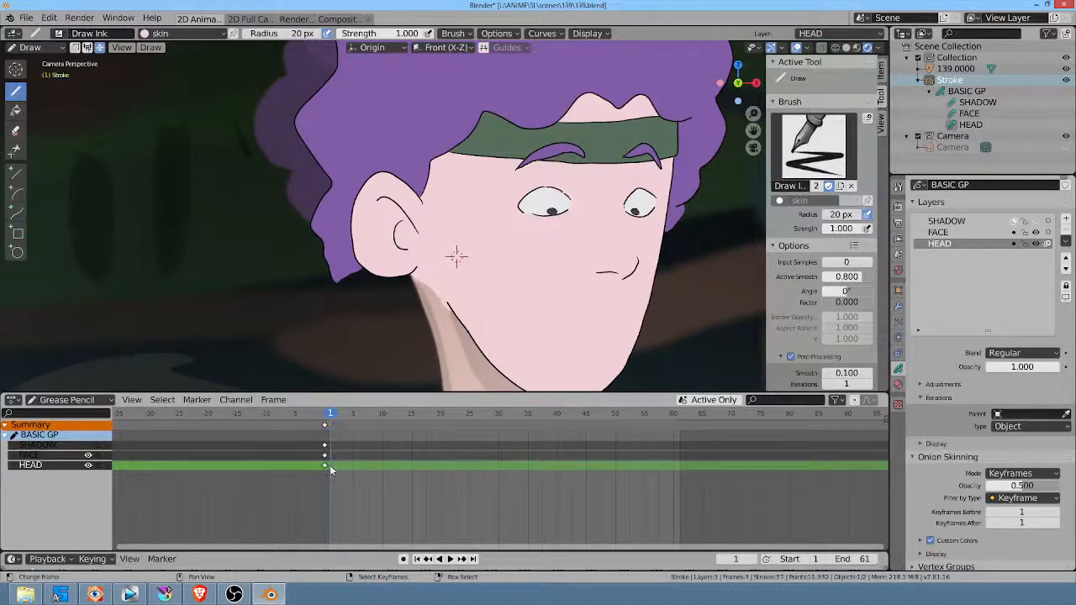
Step: On the FACE layer at frame 1, paint over both open eyes with the skin fill
click(971, 232)
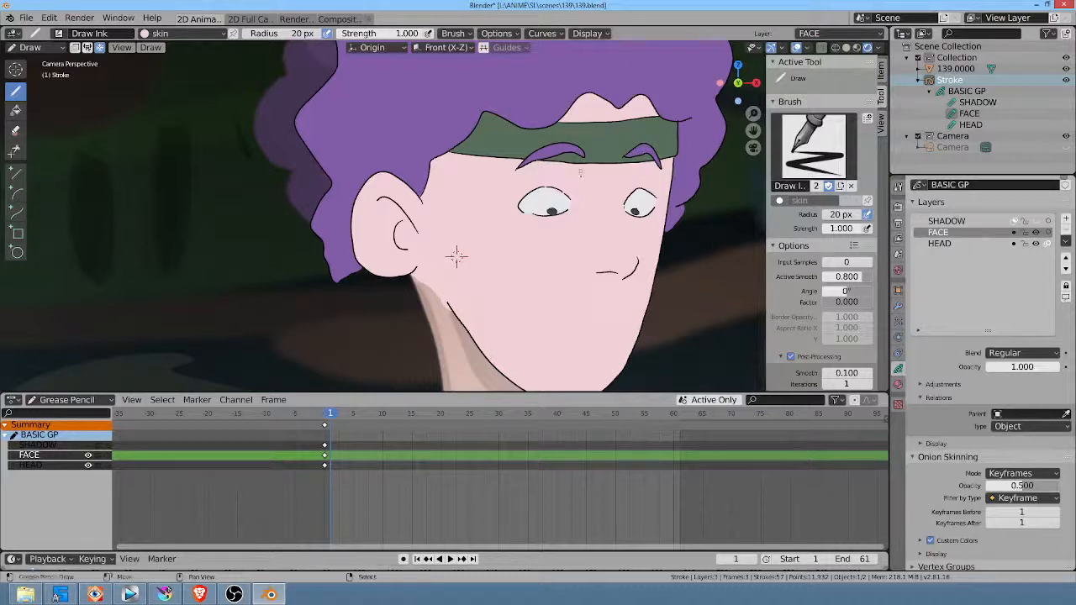
drag(567, 195, 572, 188)
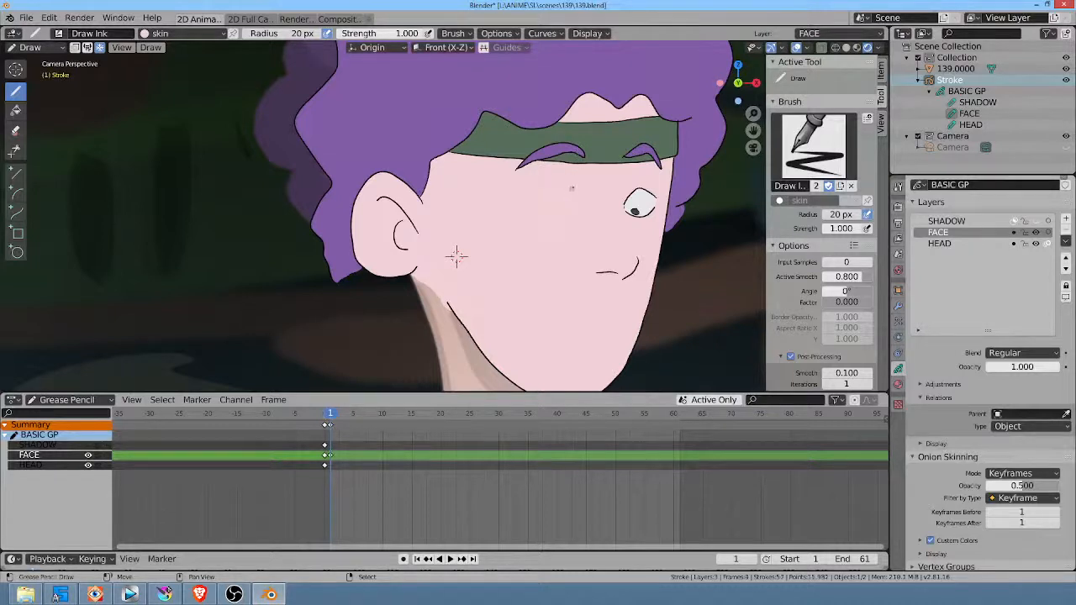
drag(665, 196, 668, 177)
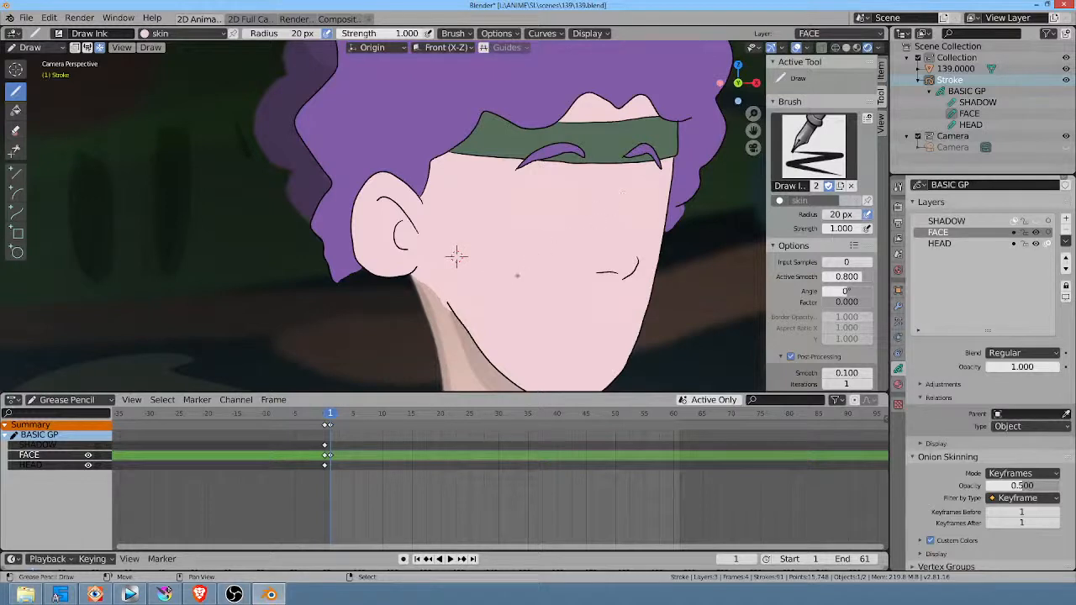
Step: On the HEAD layer at frame 0, paint scalloped hair behind and below the ear with the purple fill material
click(960, 244)
click(899, 385)
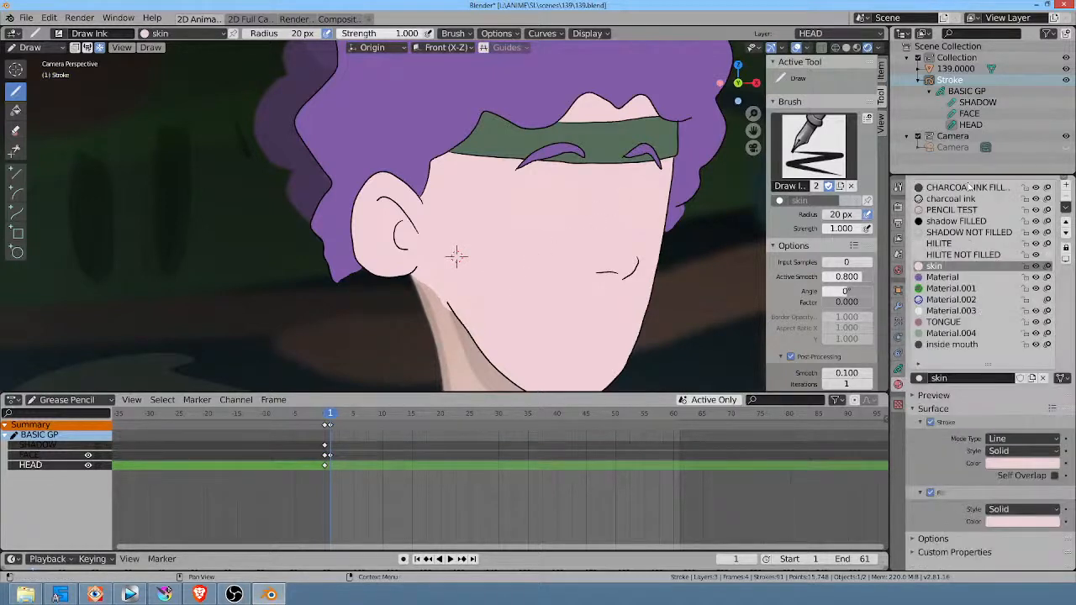
click(948, 278)
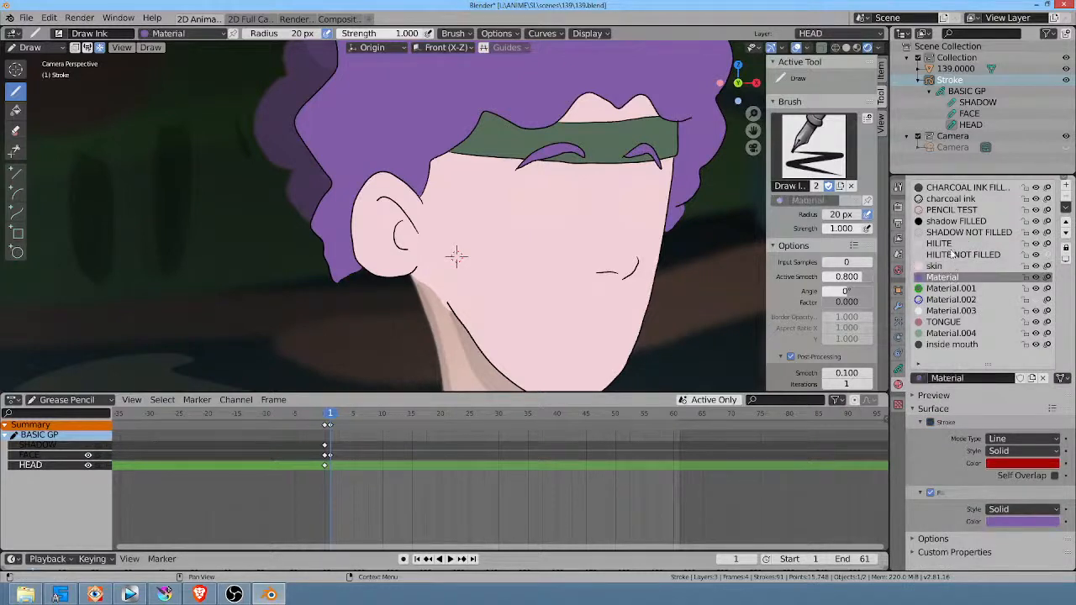
key(space)
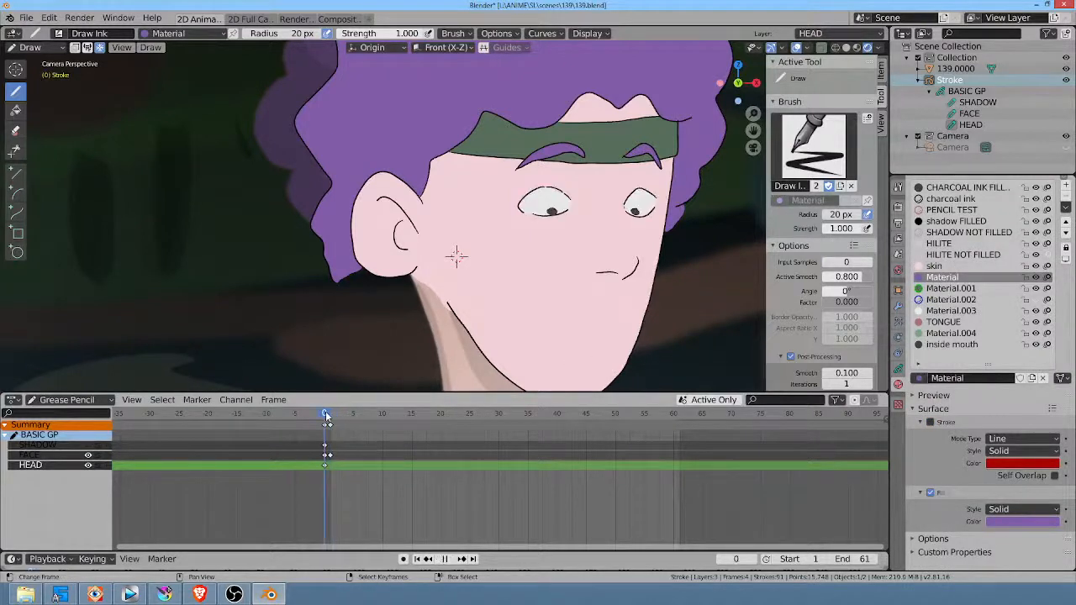
key(Escape)
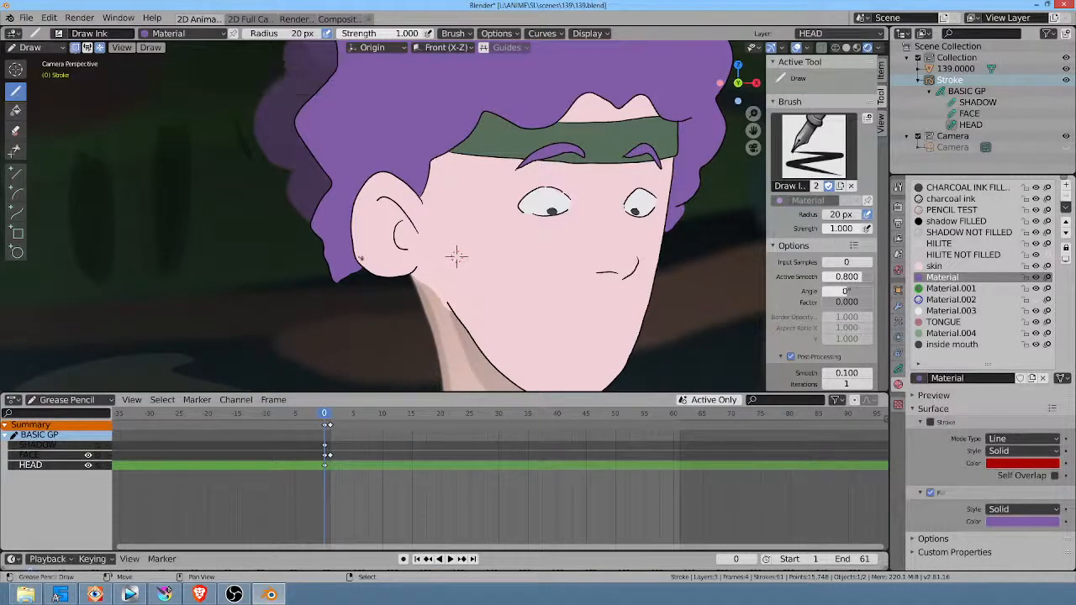
mouse_move(338, 275)
mouse_down()
mouse_move(364, 312)
mouse_move(396, 310)
mouse_move(428, 332)
mouse_move(425, 185)
mouse_up()
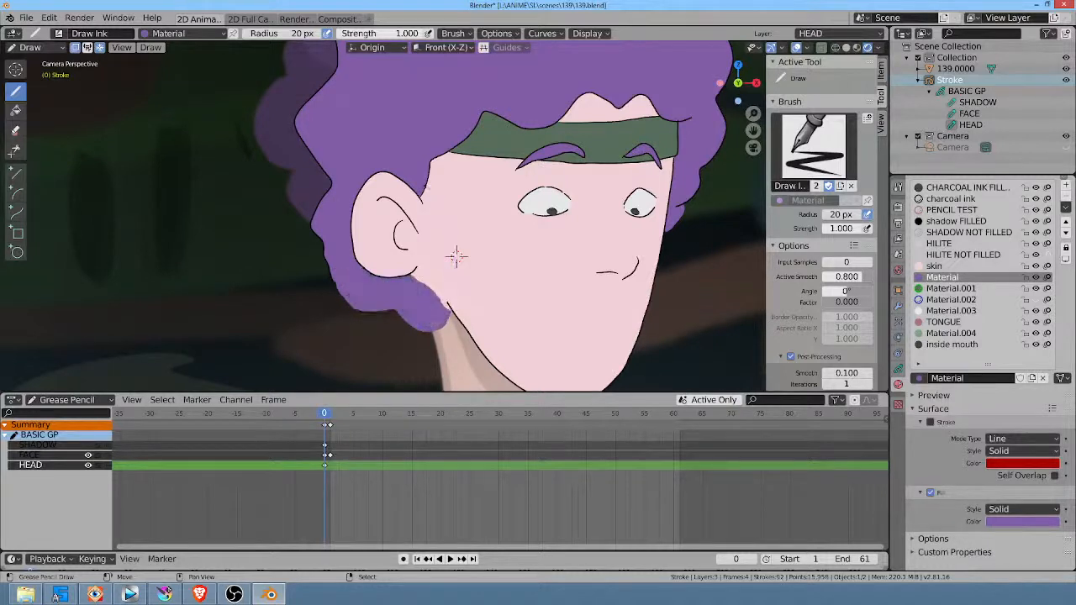
middle_drag(456, 257, 466, 218)
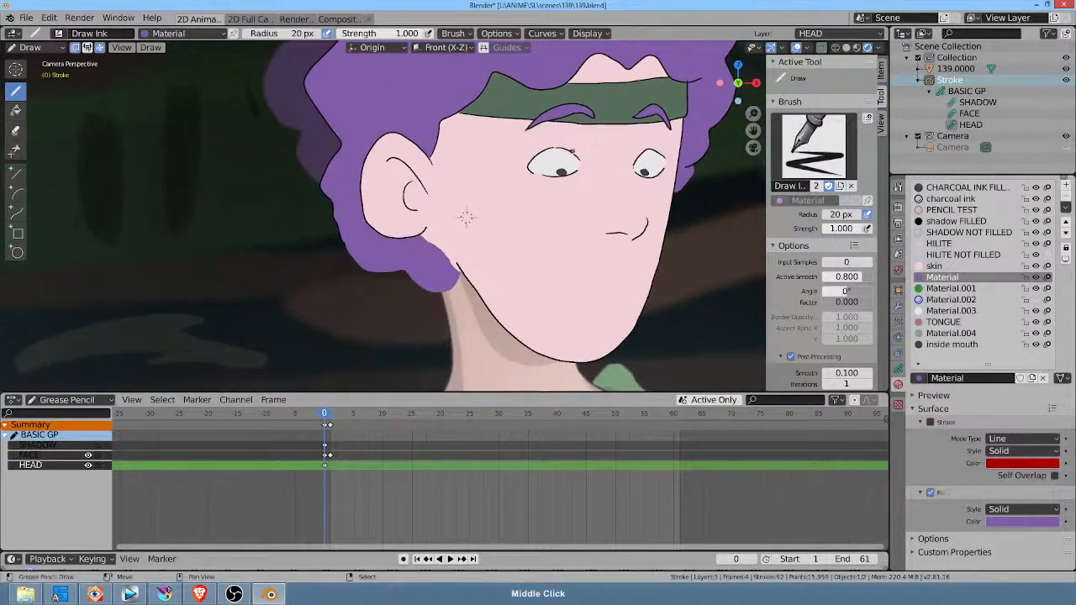
key(ctrl+z)
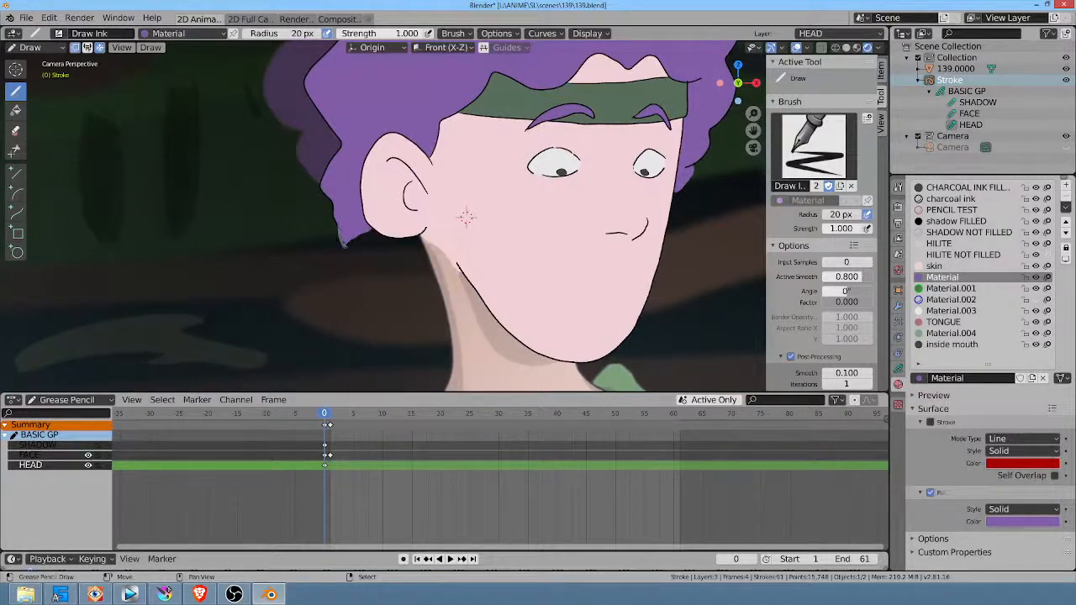
mouse_move(373, 266)
mouse_down()
mouse_move(411, 262)
mouse_move(419, 231)
mouse_move(424, 259)
mouse_move(421, 230)
mouse_up()
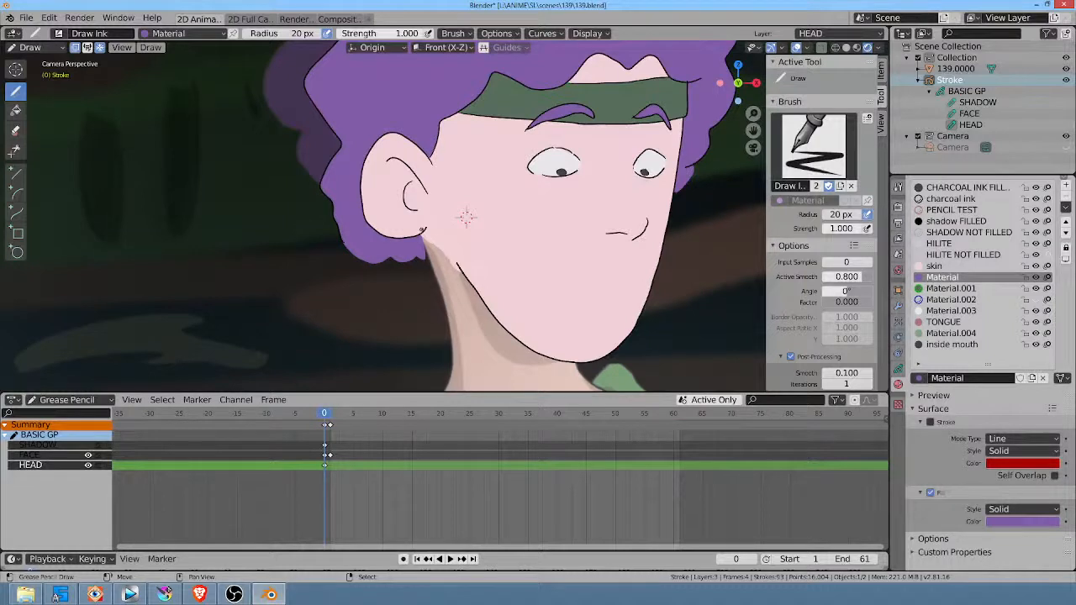
Step: At frame 1, switch to the charcoal ink material and the Draw Pencil brush, and try an eyelid line on the HEAD layer
click(331, 413)
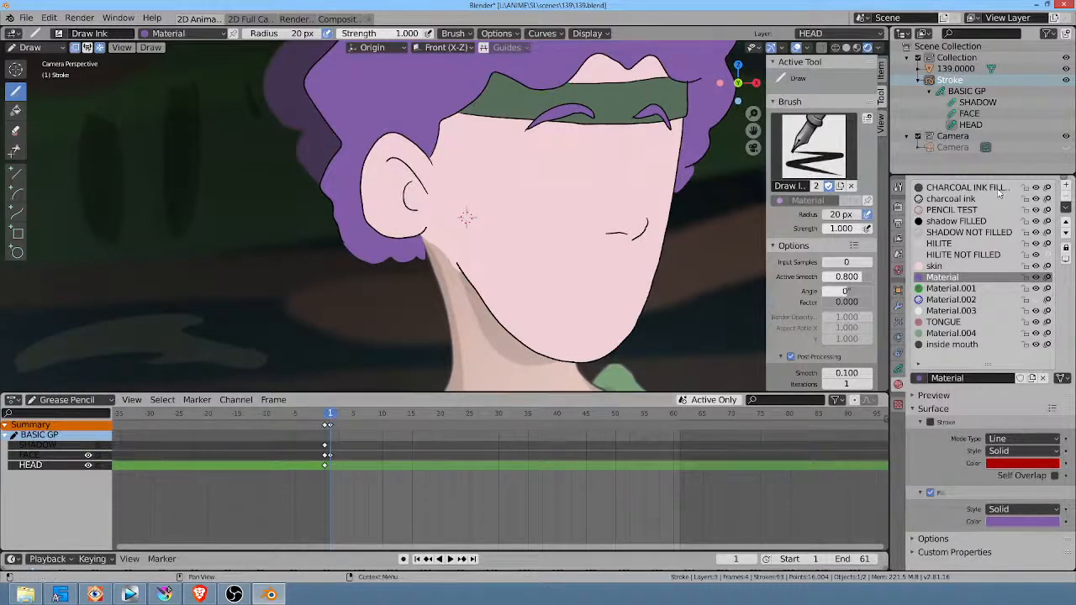
click(950, 198)
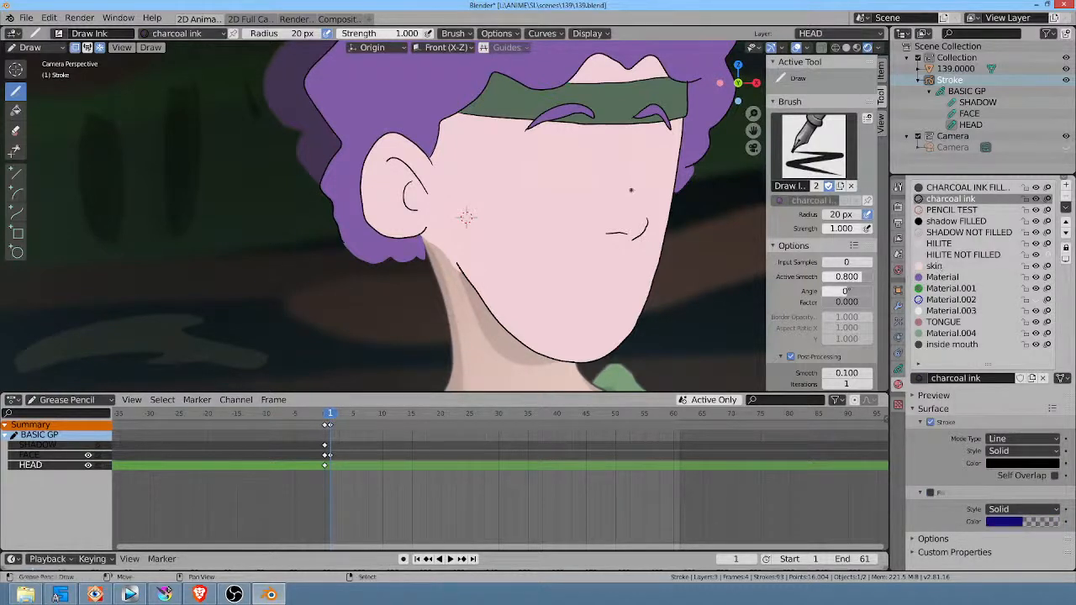
middle_click(640, 201)
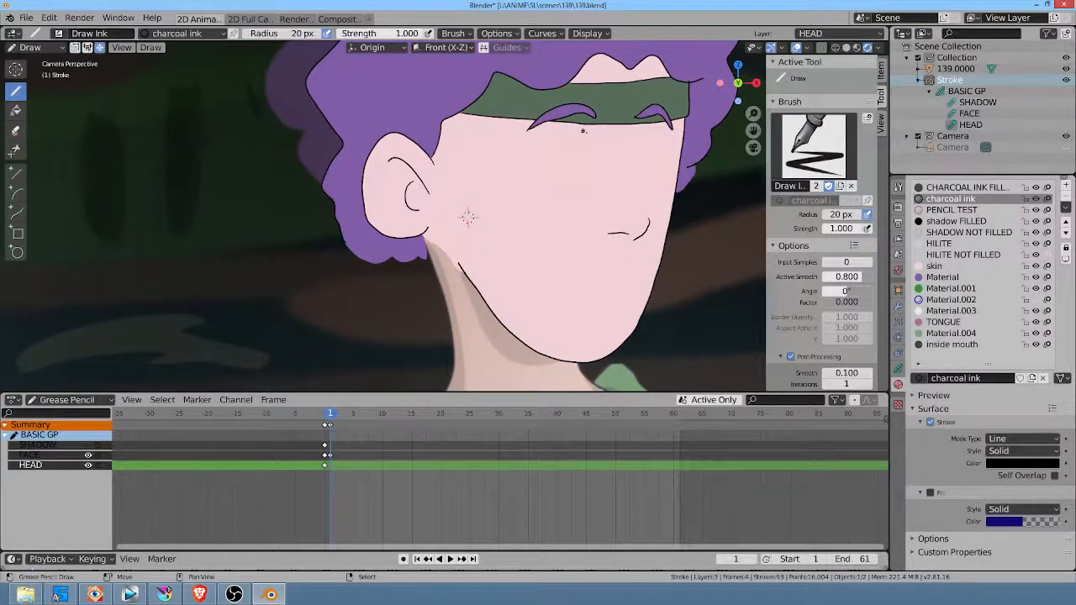
drag(516, 163, 595, 162)
key(ctrl+z)
click(61, 33)
click(299, 71)
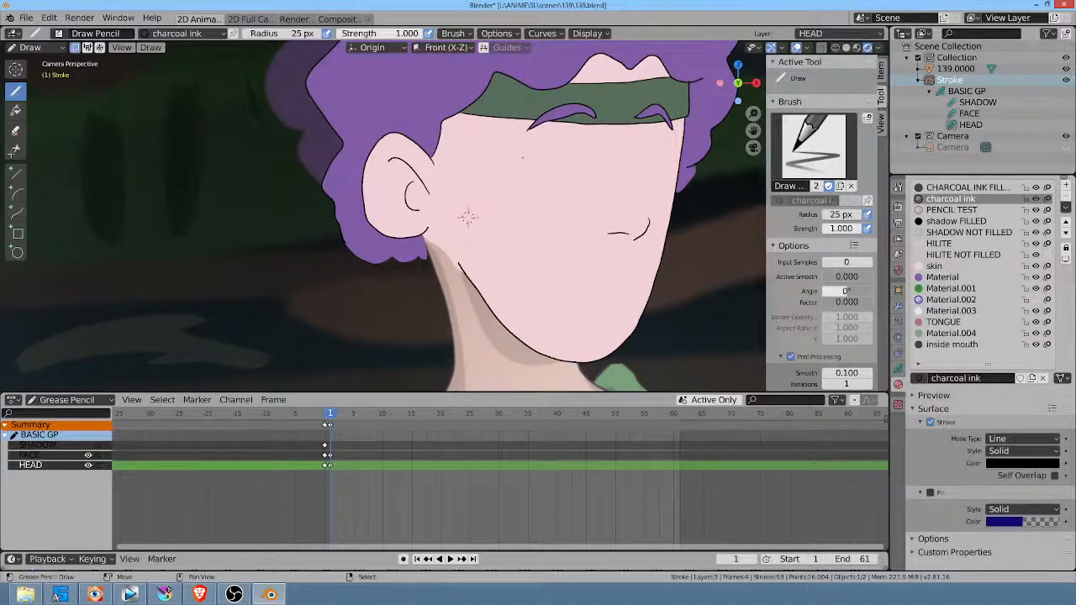
drag(521, 159, 599, 157)
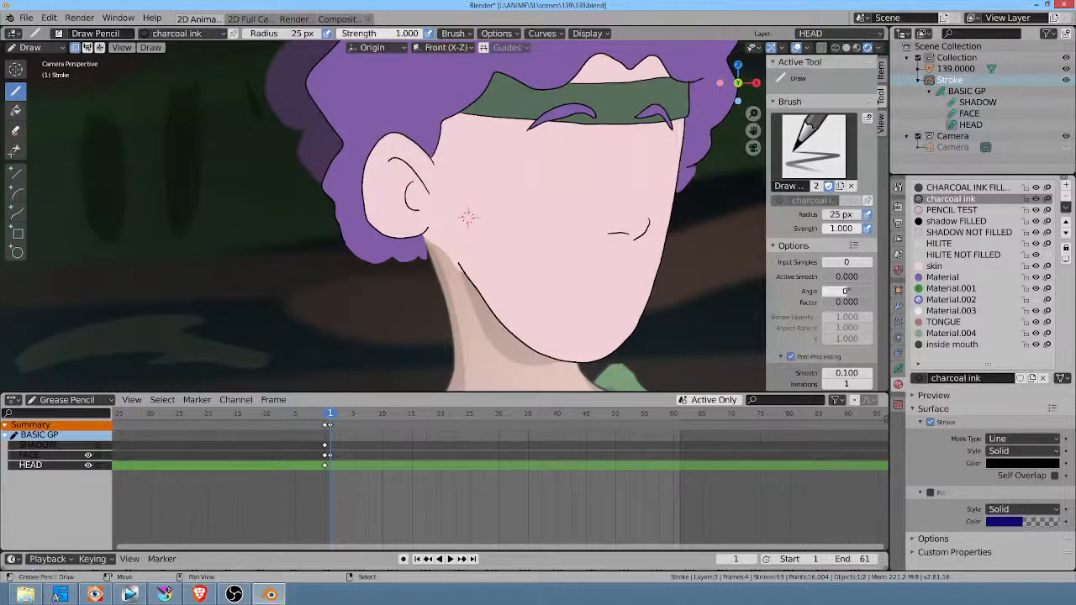
Step: On the FACE layer at frame 1, draw a nearly horizontal charcoal eyelid line for each eye below the brows
click(898, 371)
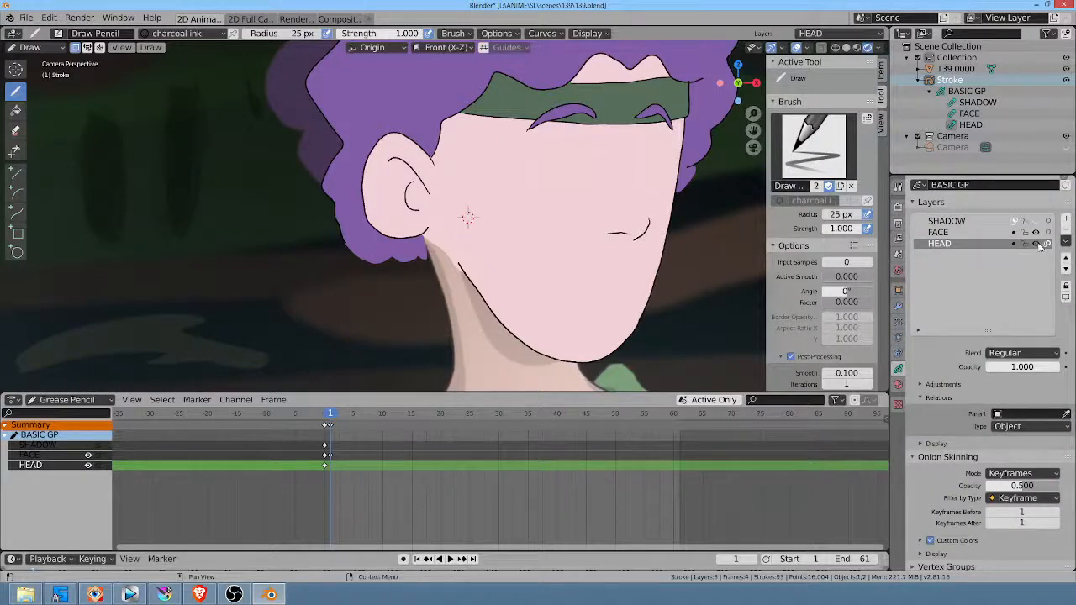
click(971, 234)
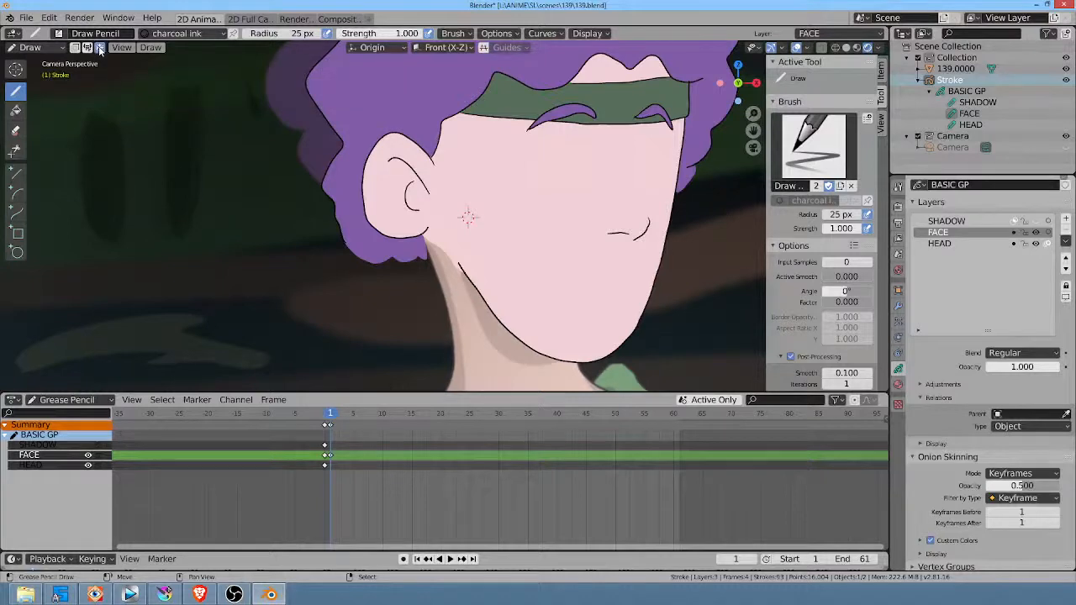
middle_drag(469, 211, 446, 234)
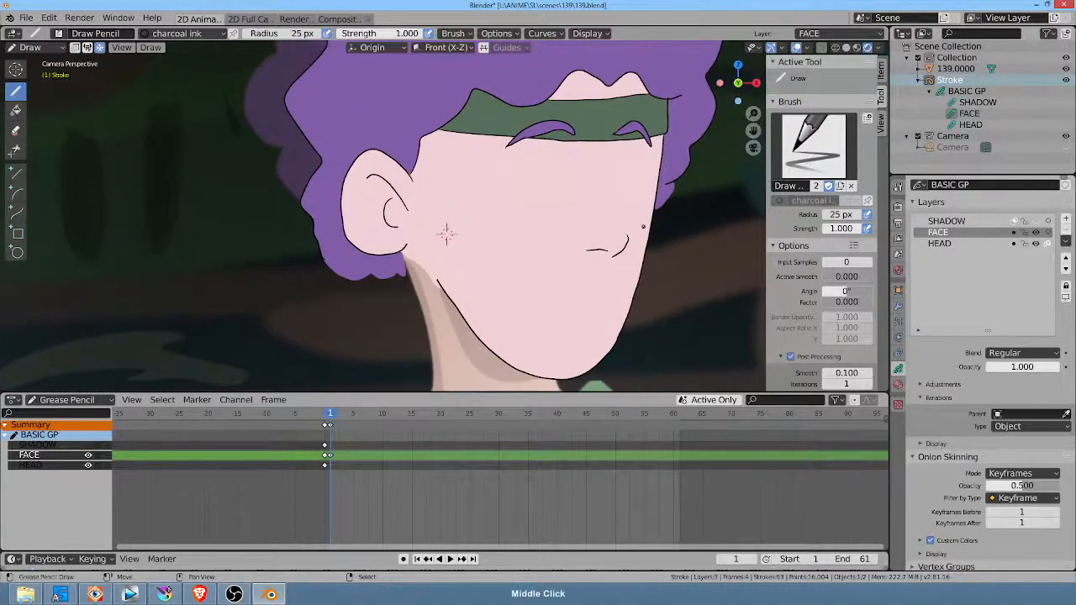
key(KP_1)
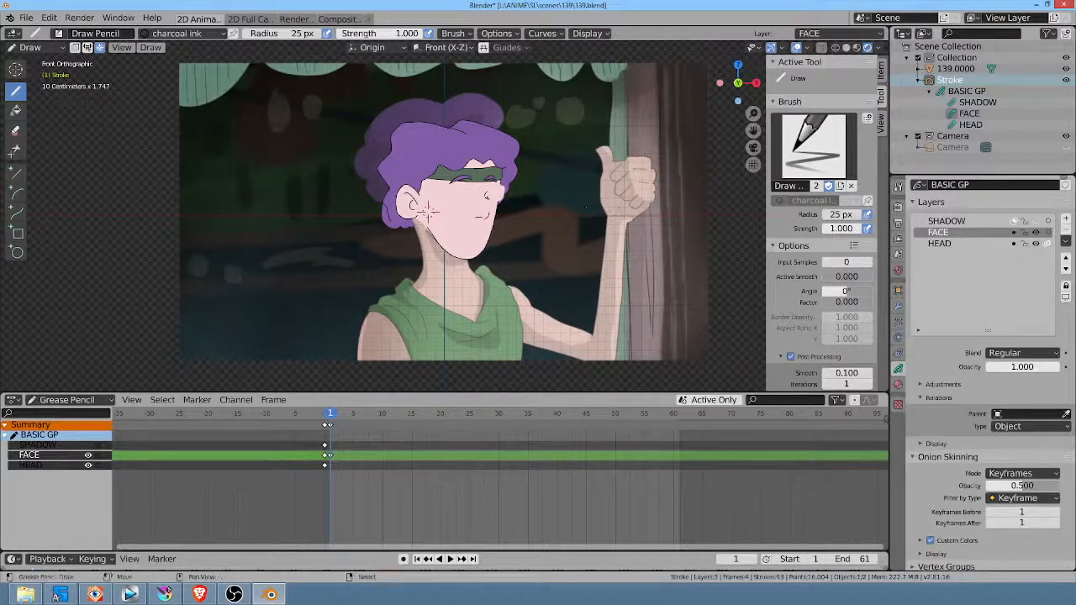
scroll(580, 207, down, 1)
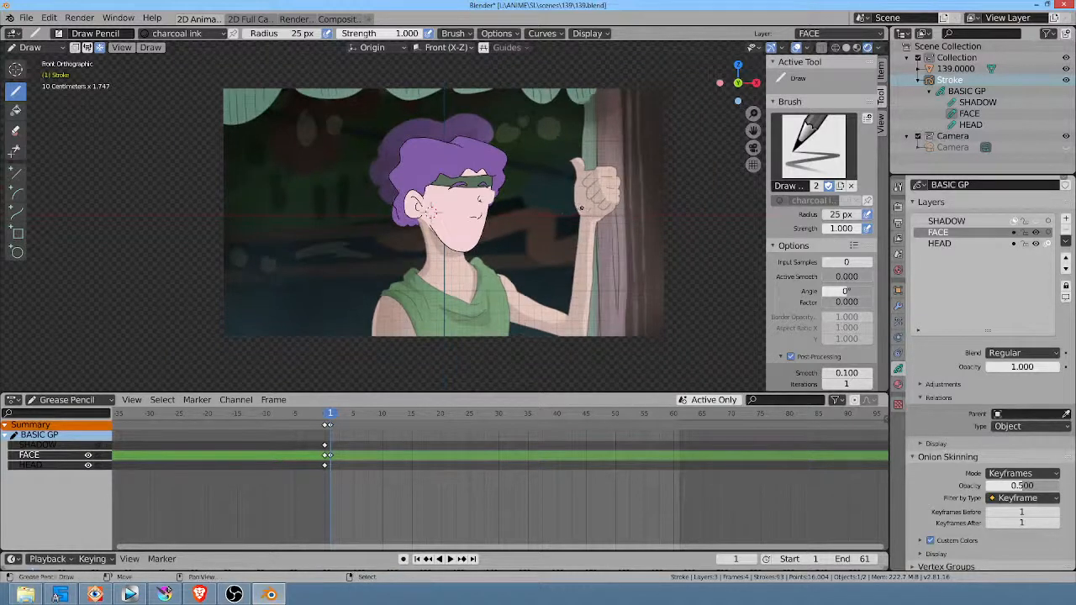
scroll(581, 207, up, 3)
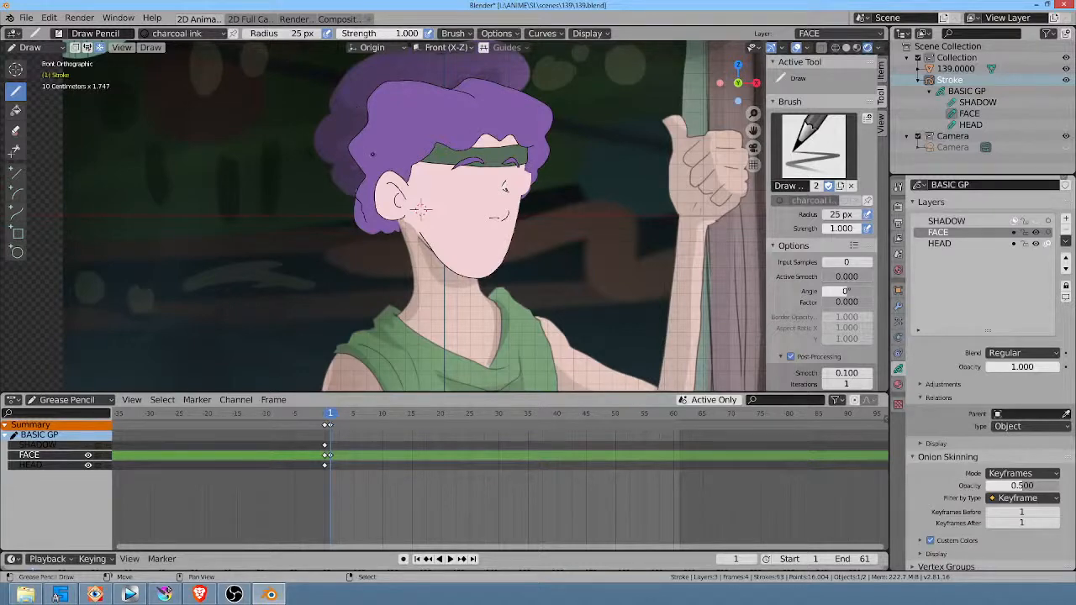
key(KP_0)
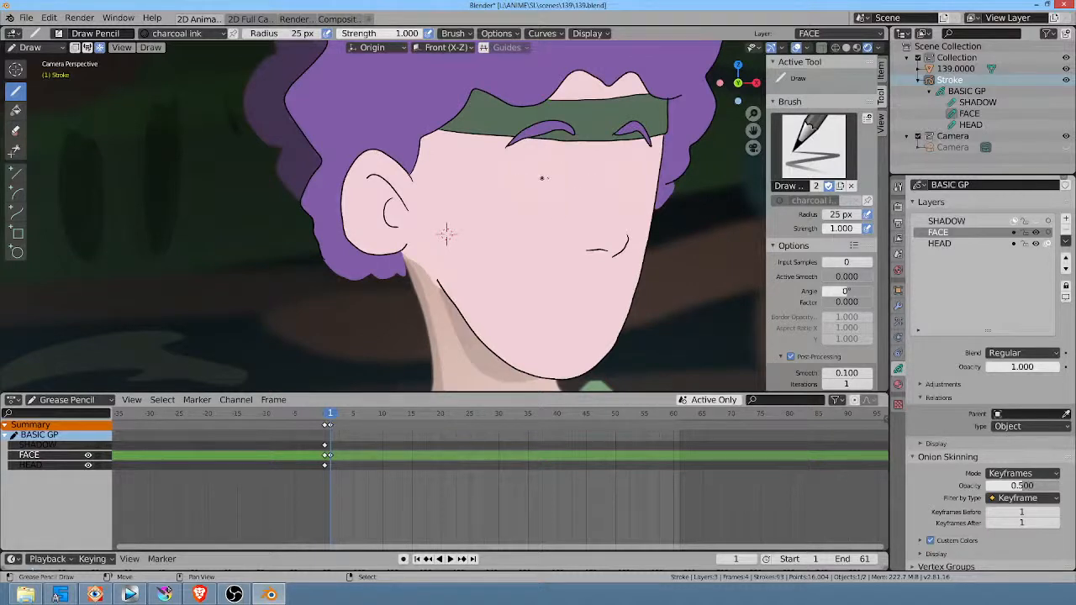
drag(512, 179, 654, 174)
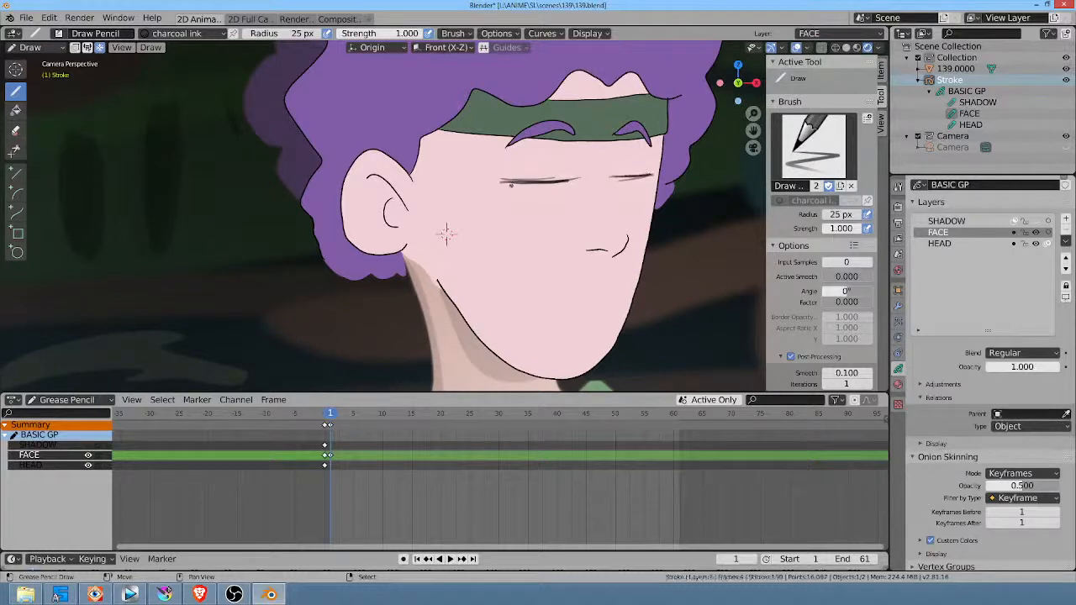
Step: Add small dark pupils at both eyelid lines, retouch the near eyelid, and check the FACE layer by toggling its visibility
drag(510, 184, 516, 183)
drag(623, 178, 648, 174)
mouse_move(504, 181)
mouse_down()
mouse_move(575, 179)
mouse_move(558, 165)
mouse_move(502, 170)
mouse_move(577, 148)
mouse_up()
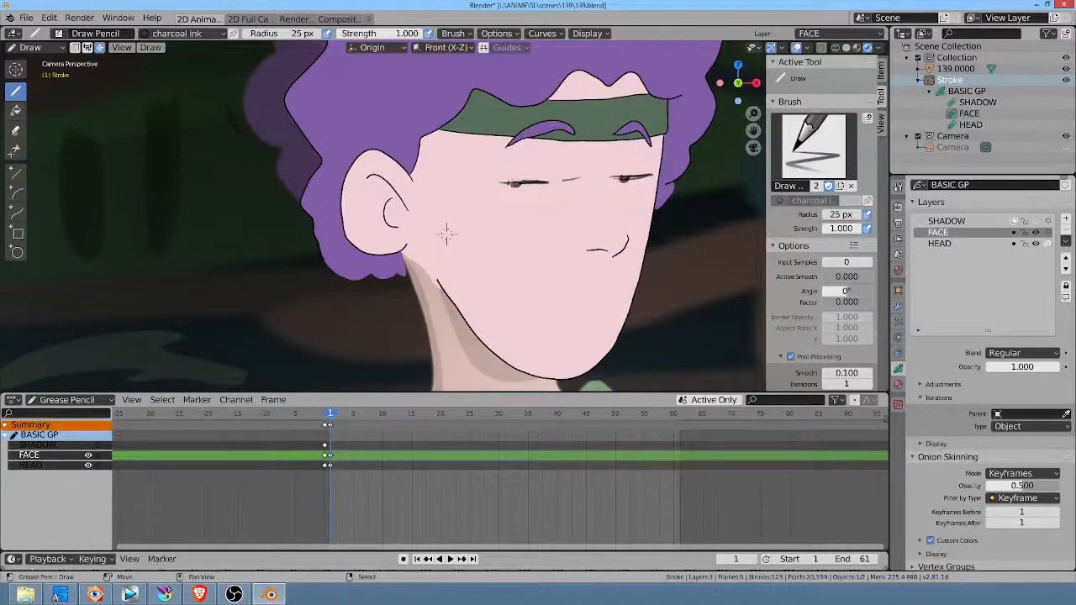
mouse_move(525, 181)
mouse_down()
mouse_move(578, 179)
mouse_move(569, 181)
mouse_up()
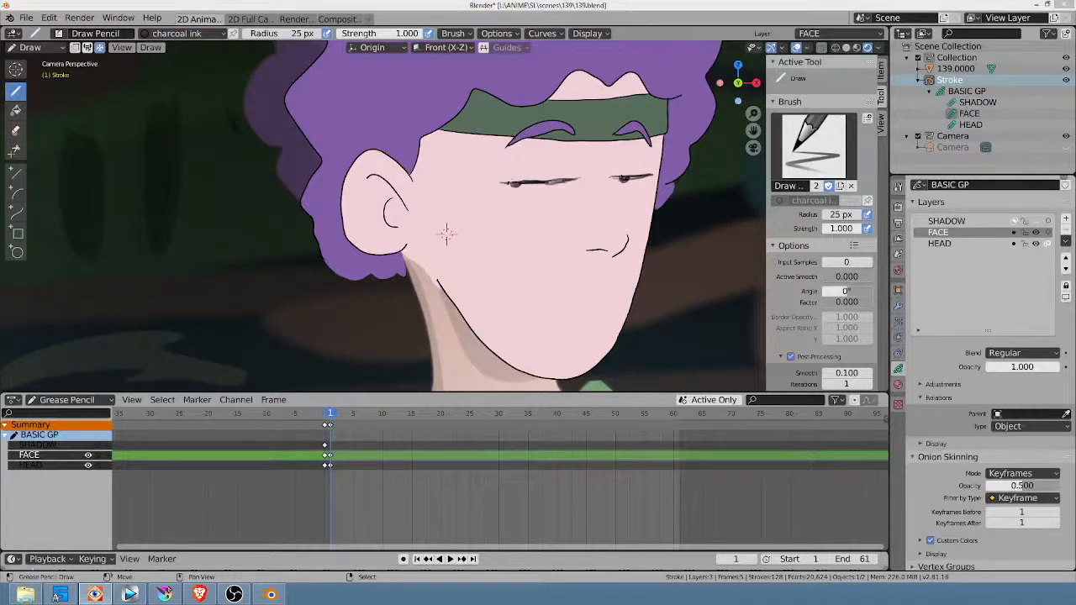
click(1035, 233)
click(1035, 233)
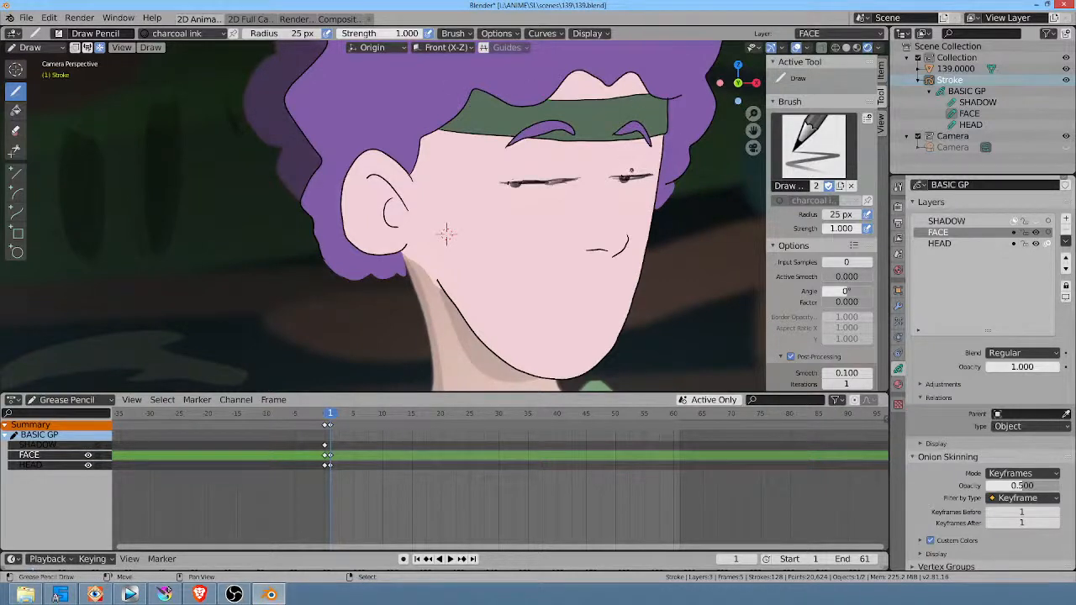
Step: Try short curved crease lines between the brows and eyelids of both eyes, and undo them
drag(565, 141, 575, 172)
drag(643, 144, 655, 168)
key(ctrl+z)
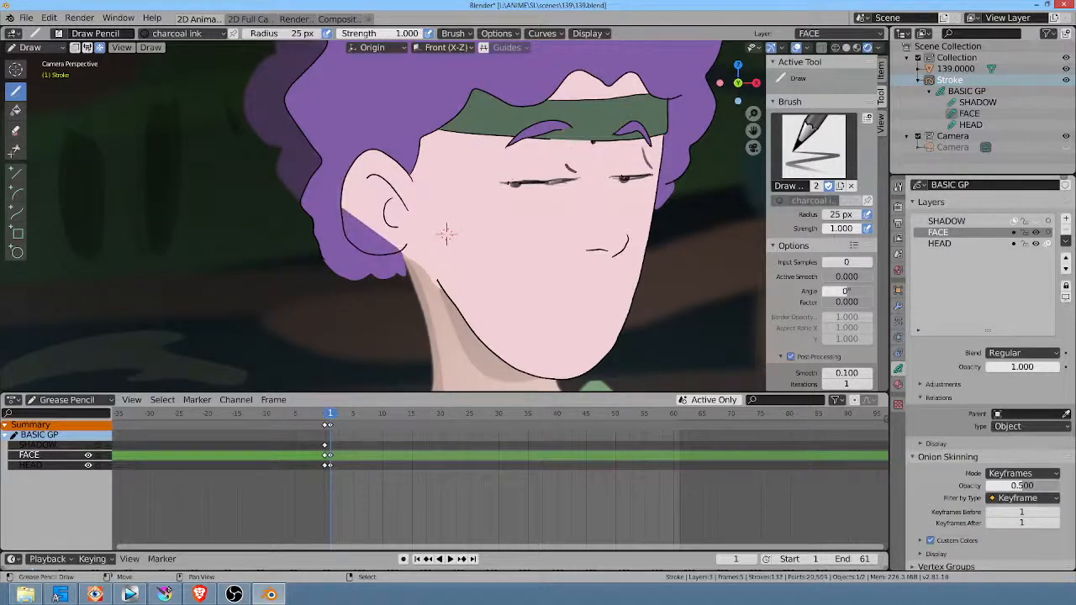
click(594, 142)
key(ctrl+z)
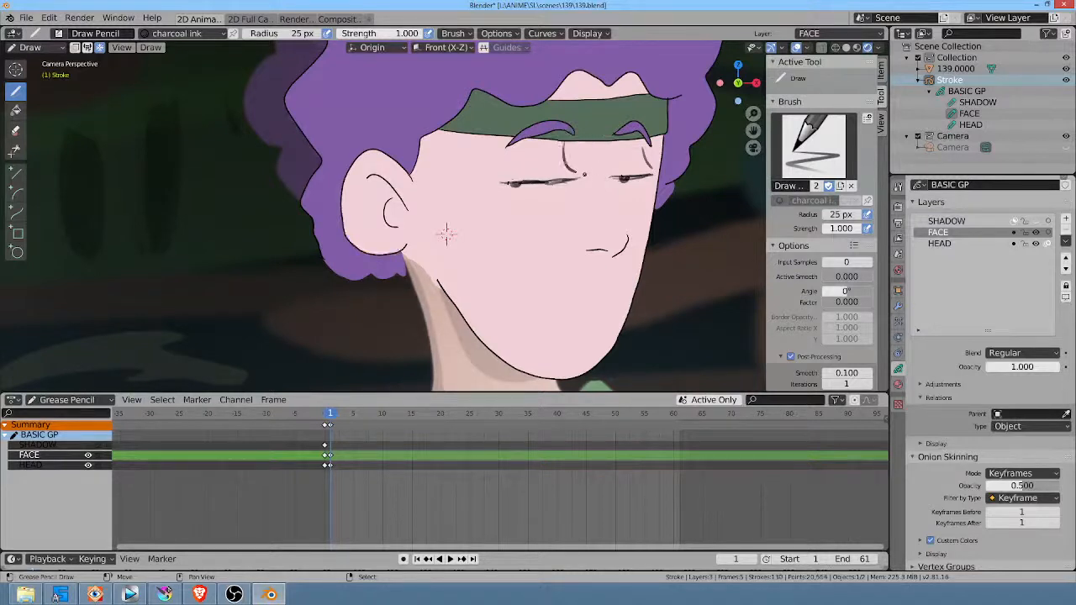
key(ctrl+z)
key(ctrl+z)
Step: Redraw the near eyelid as a cleaner line and strengthen the pupils beneath both eyelids
drag(547, 183, 563, 179)
drag(625, 179, 627, 177)
mouse_move(513, 184)
mouse_down()
mouse_move(557, 189)
mouse_move(524, 202)
mouse_move(583, 196)
mouse_move(592, 178)
mouse_up()
drag(519, 183, 567, 179)
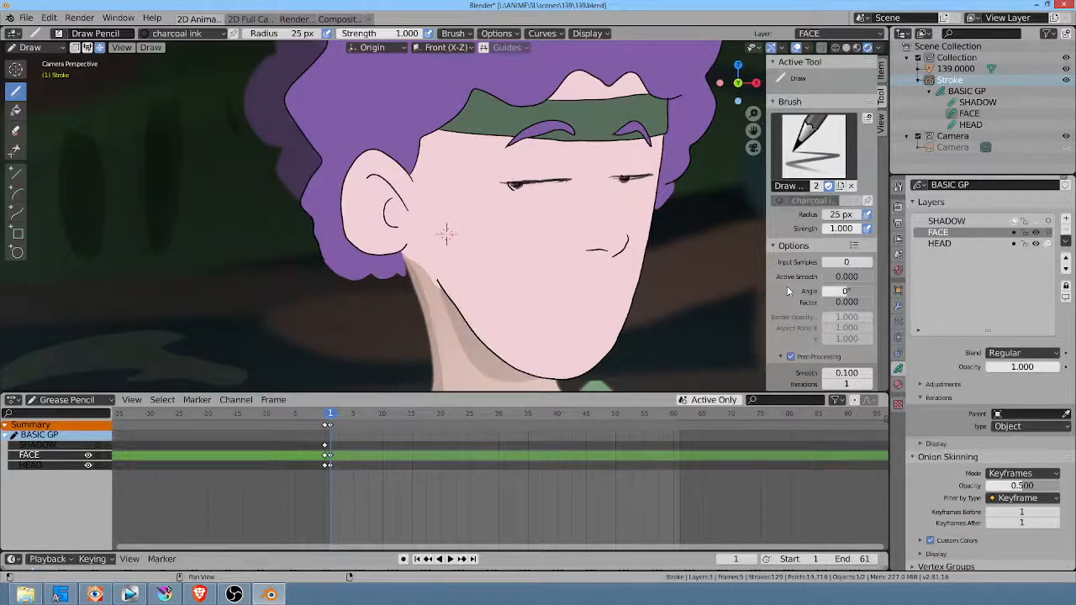
Step: Autolock the inactive layers and reshape the near eyebrow with the Grab brush, lowering and flattening it just above the eyelid
click(1066, 244)
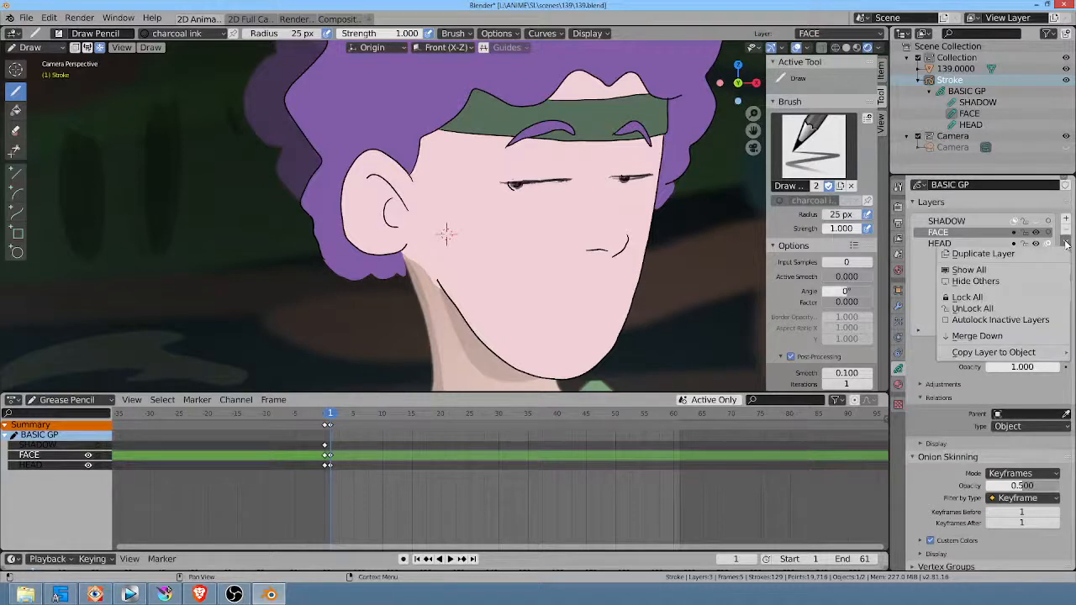
click(1026, 319)
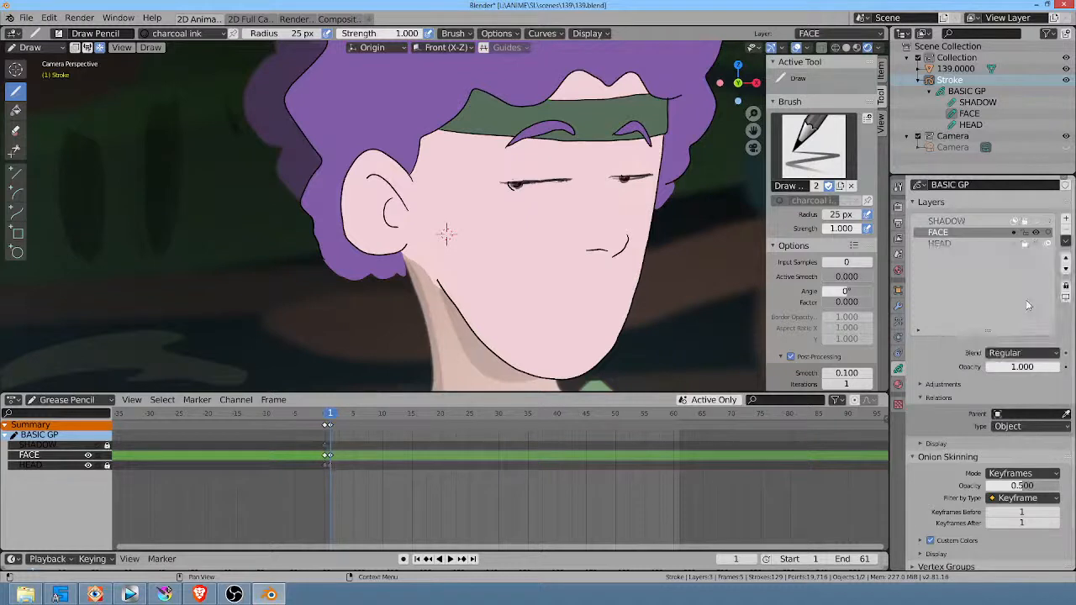
key(ctrl+Tab)
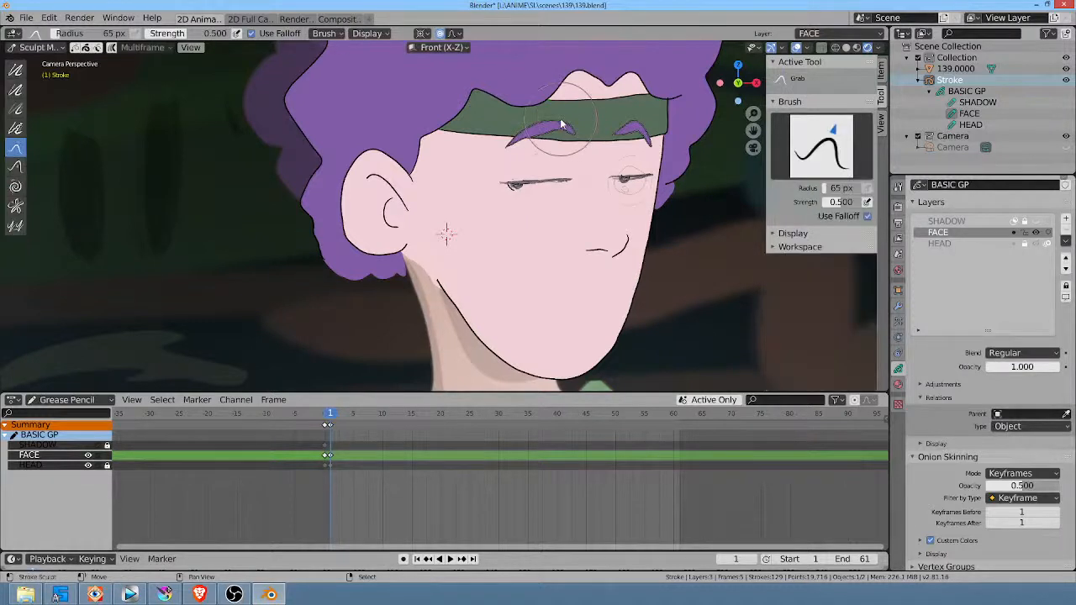
mouse_move(565, 127)
mouse_down()
mouse_move(565, 159)
mouse_move(543, 135)
mouse_move(517, 149)
mouse_up()
mouse_move(525, 145)
mouse_down()
mouse_move(501, 166)
mouse_move(583, 154)
mouse_move(565, 162)
mouse_up()
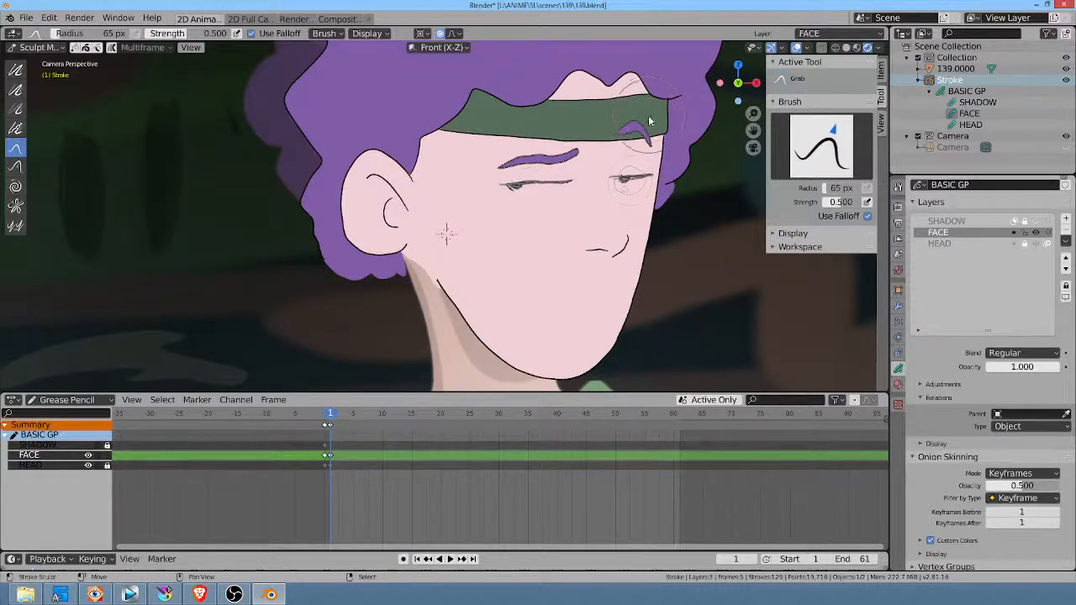
Step: Grab the far eyebrow's inner end down below the headband so the brow slants toward the nose
mouse_move(646, 136)
mouse_down()
mouse_move(627, 135)
mouse_move(621, 146)
mouse_move(651, 129)
mouse_up()
mouse_move(637, 136)
mouse_down()
mouse_move(641, 125)
mouse_move(620, 163)
mouse_move(632, 182)
mouse_up()
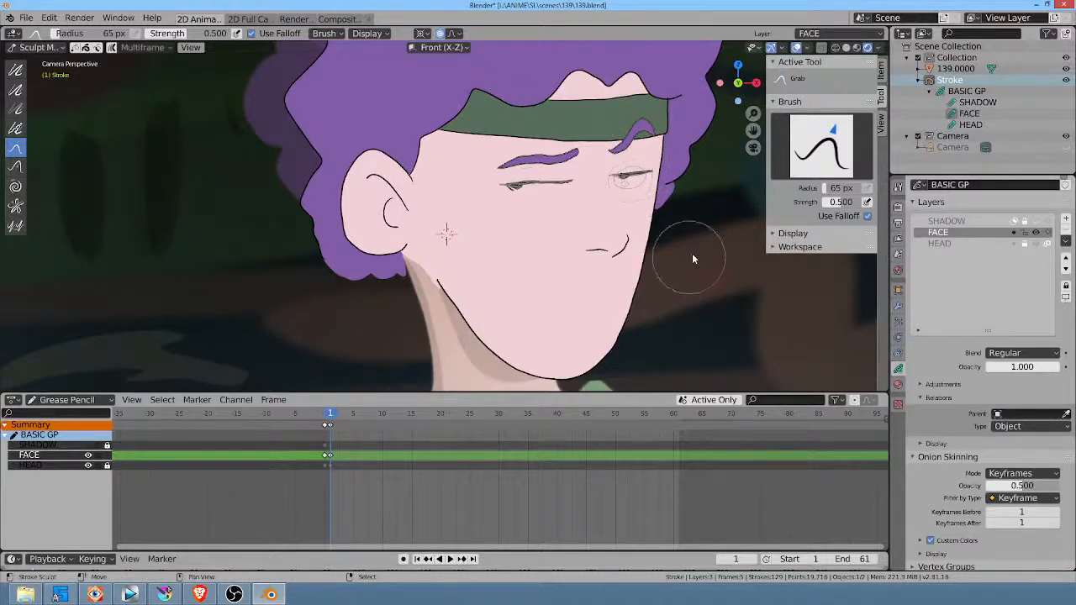
mouse_move(713, 225)
ctrl+middle_down()
mouse_move(639, 370)
mouse_move(704, 267)
mouse_move(708, 197)
ctrl+middle_up()
mouse_move(690, 160)
mouse_down()
mouse_move(676, 163)
mouse_move(713, 161)
mouse_move(674, 167)
mouse_up()
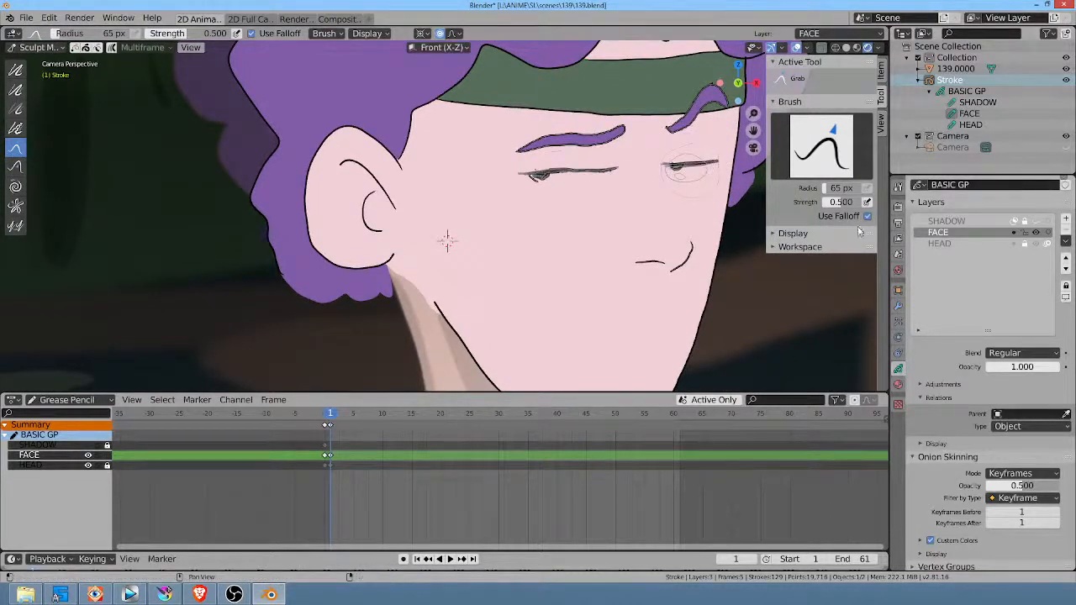
key(b)
key(Escape)
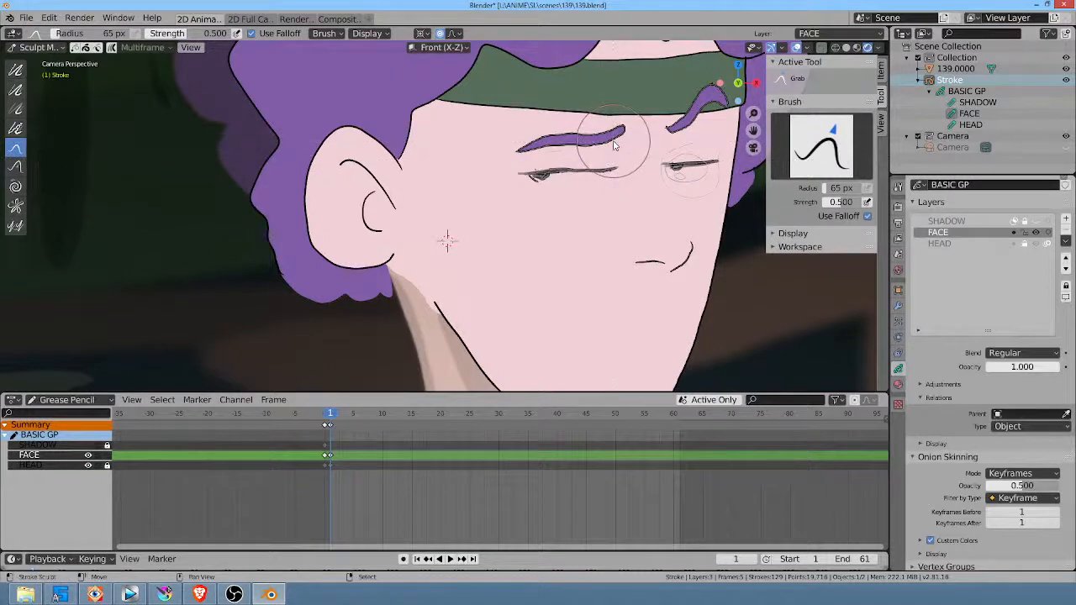
Step: Draw short, thin vertical crease lines at the near eye's inner corner and at the outer edge beneath the far brow
key(ctrl+Tab)
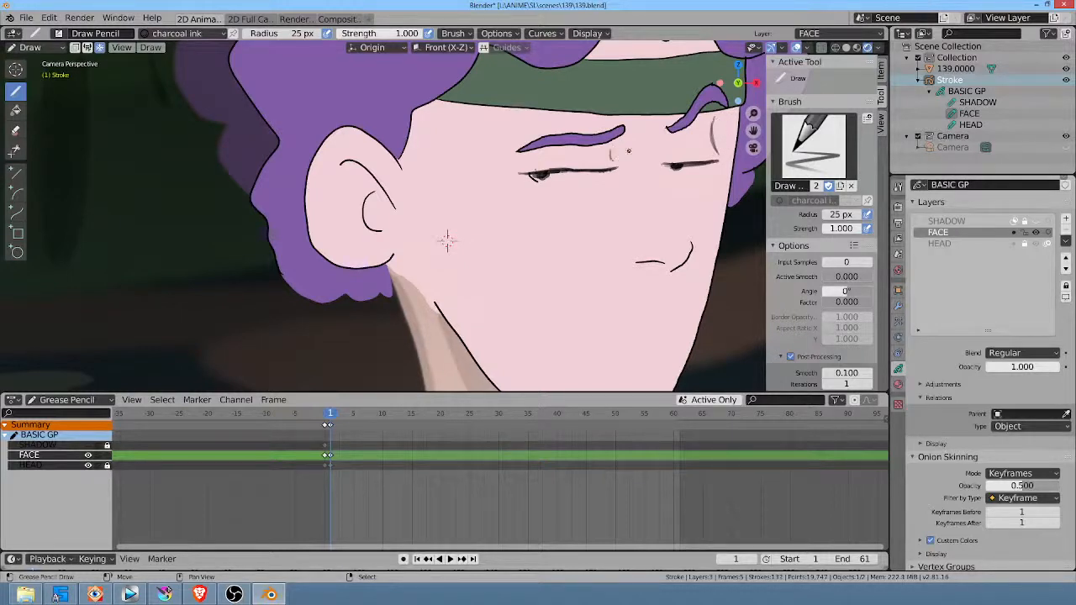
mouse_move(447, 241)
middle_down()
mouse_move(451, 180)
mouse_move(465, 164)
middle_up()
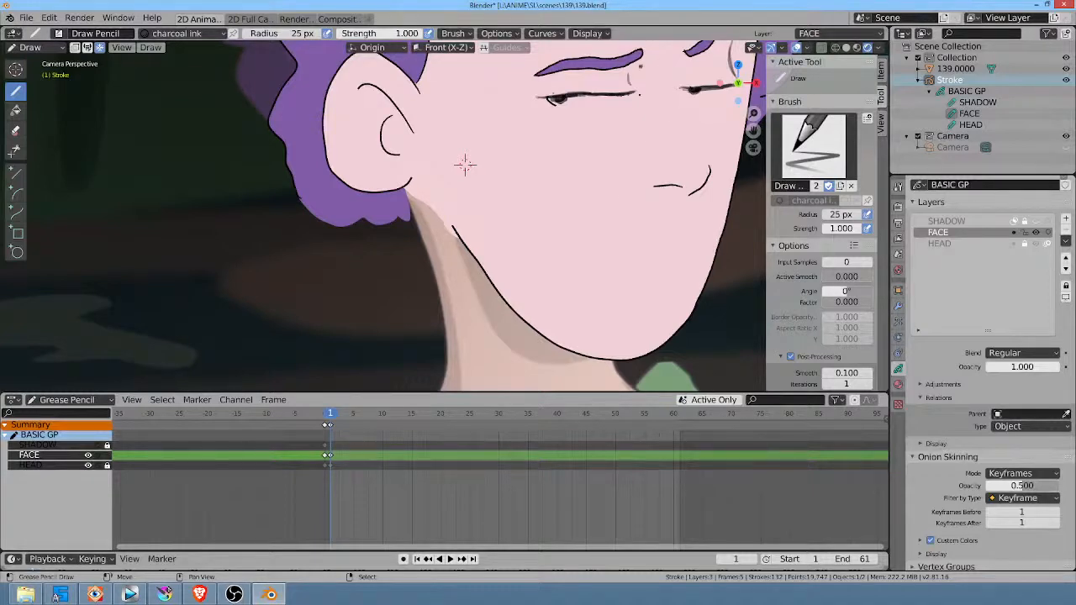
shift+middle_drag(465, 164, 427, 206)
key(KP_1)
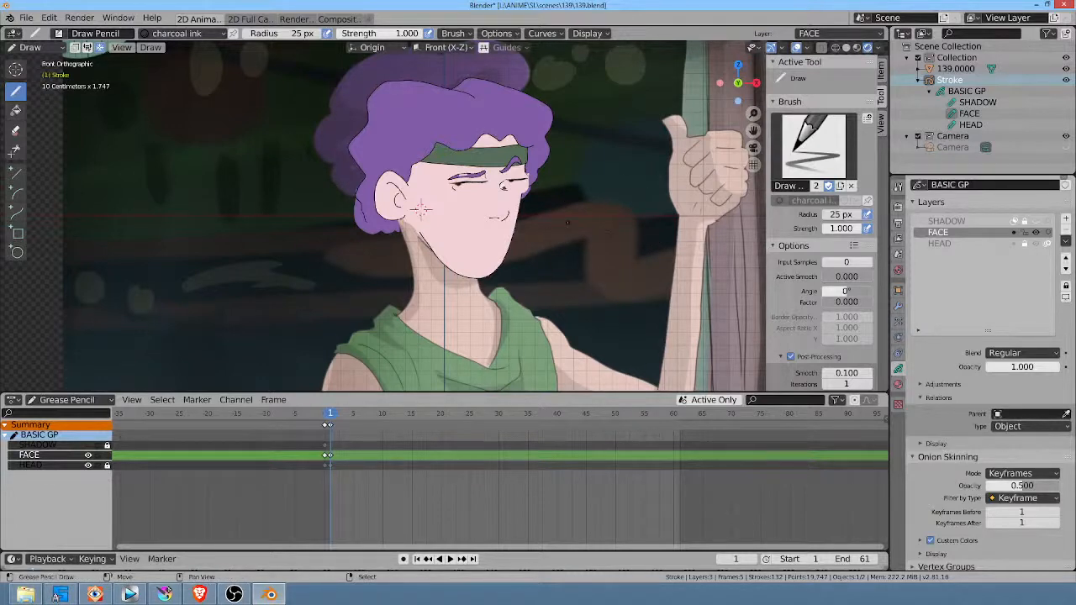
key(KP_0)
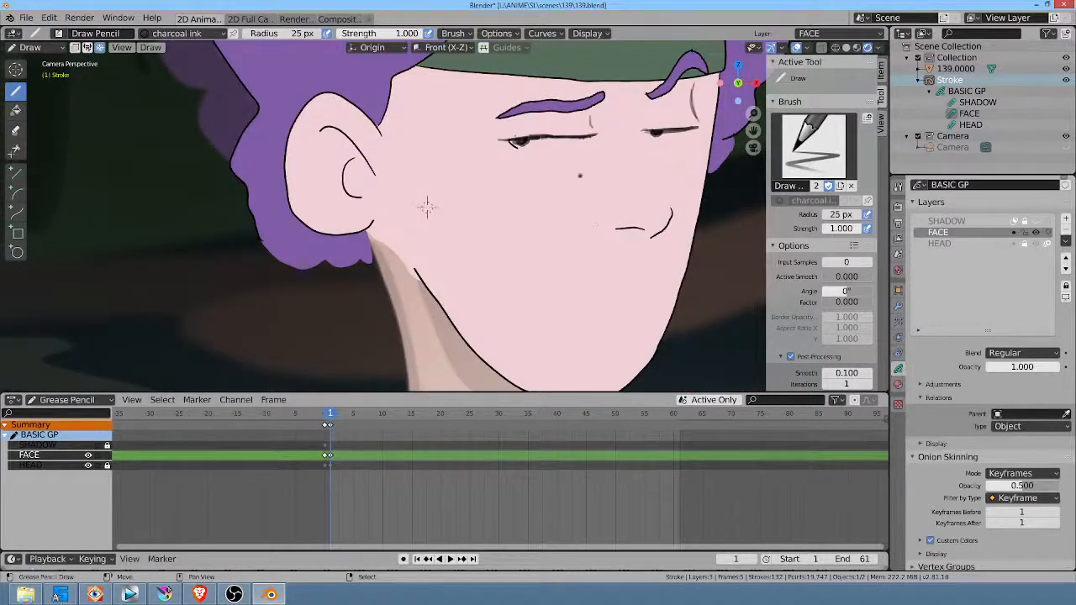
Step: Retouch the near eye's pupil and lid line and draw a short slanted mouth line above the chin
mouse_move(427, 208)
shift+middle_down()
mouse_move(449, 255)
mouse_move(422, 229)
shift+middle_up()
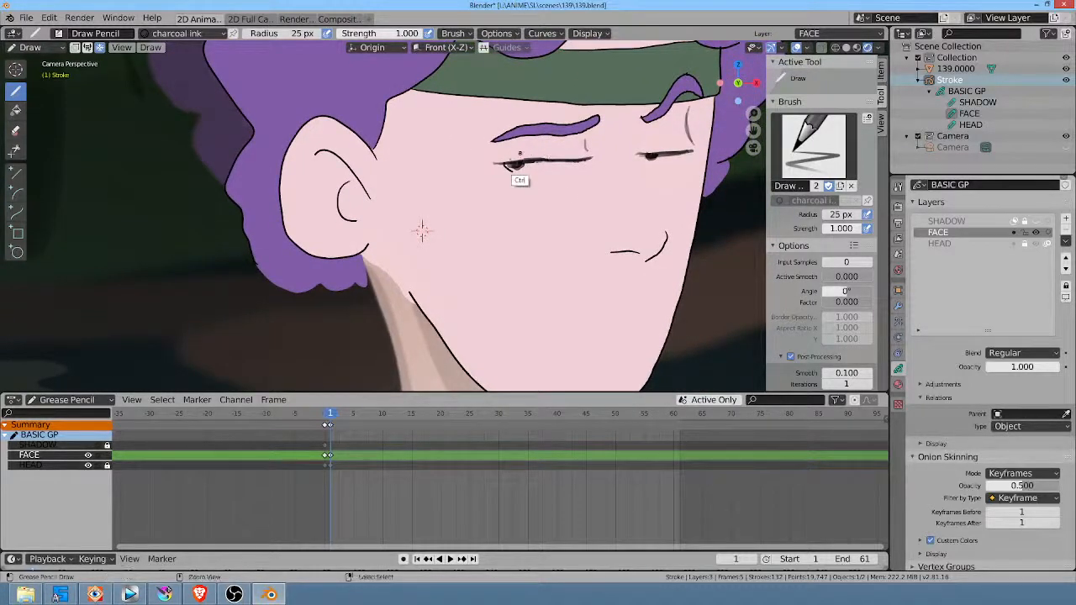
ctrl+drag(532, 157, 558, 158)
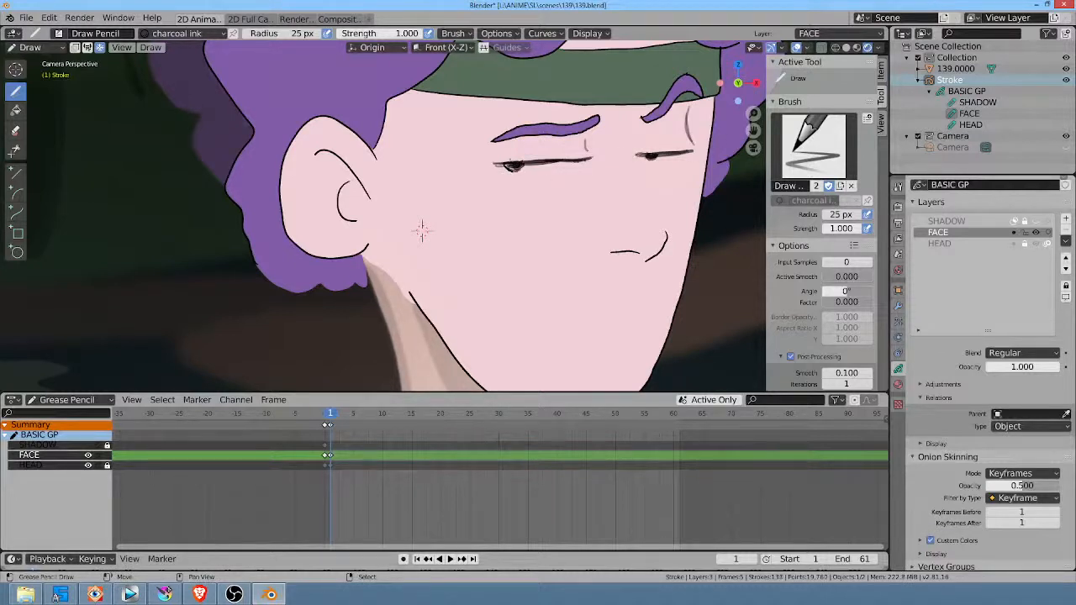
scroll(422, 229, down, 3)
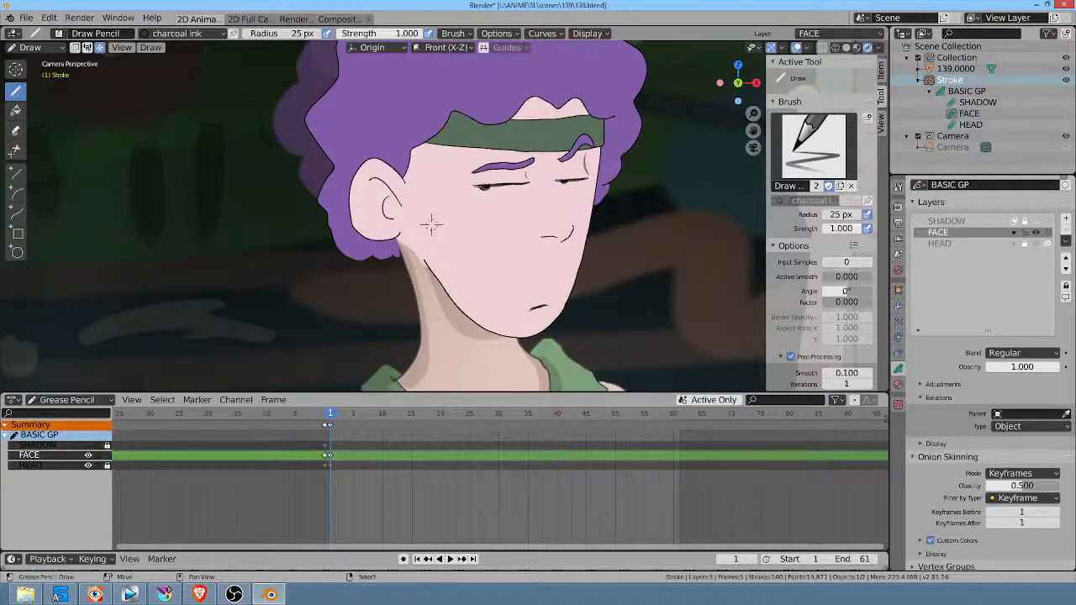
Step: Save the shot 139 Blender file
click(129, 595)
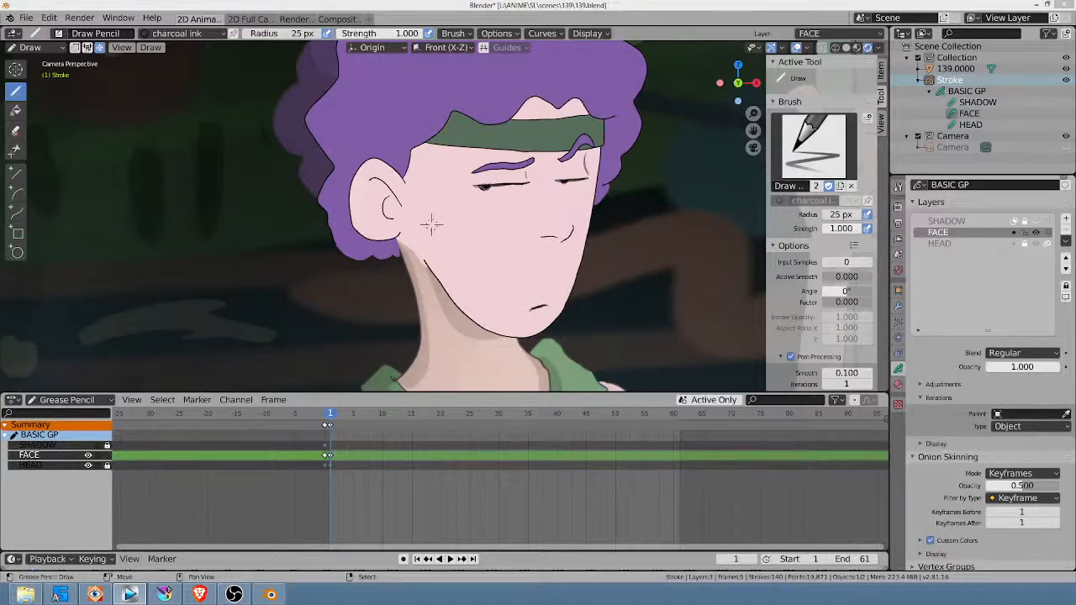
click(26, 18)
click(54, 96)
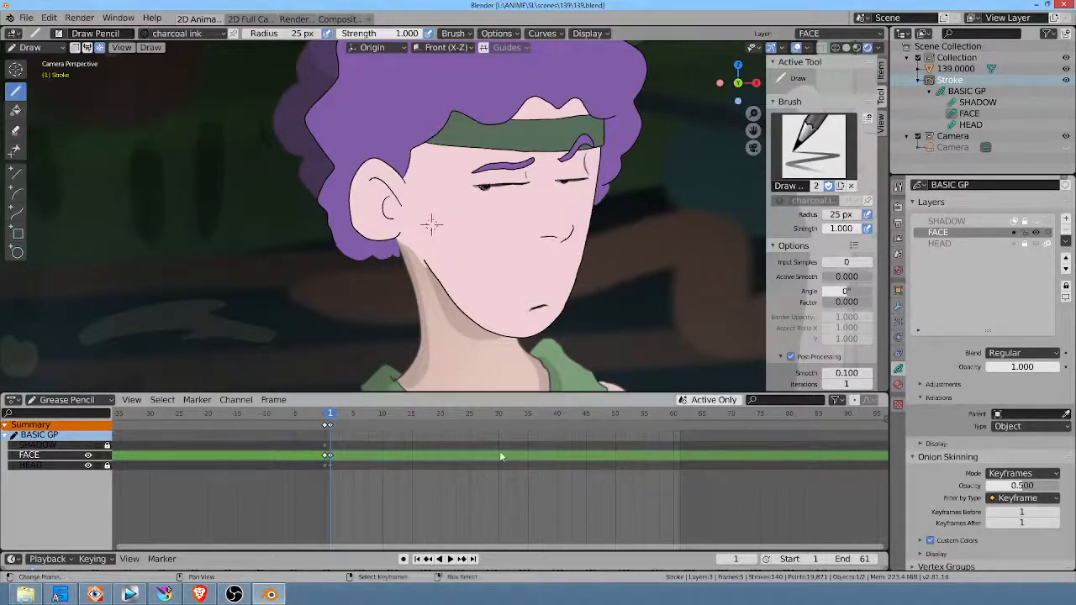
Step: Switch to Krita and examine the shot 136 head at frame 8 by toggling the mel Merged layer's visibility
click(165, 594)
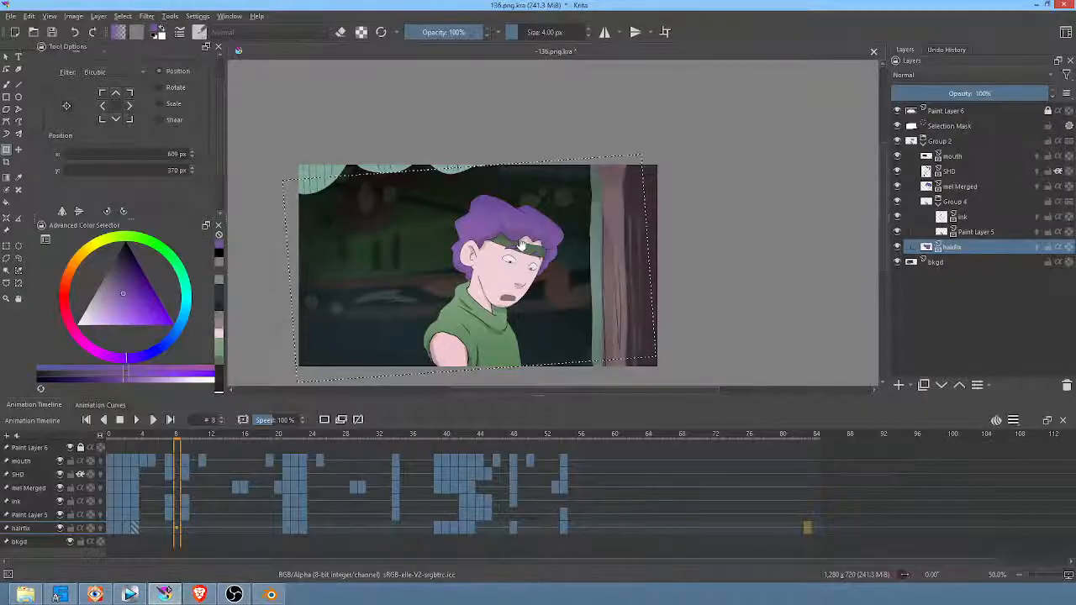
scroll(522, 239, up, 2)
mouse_move(955, 159)
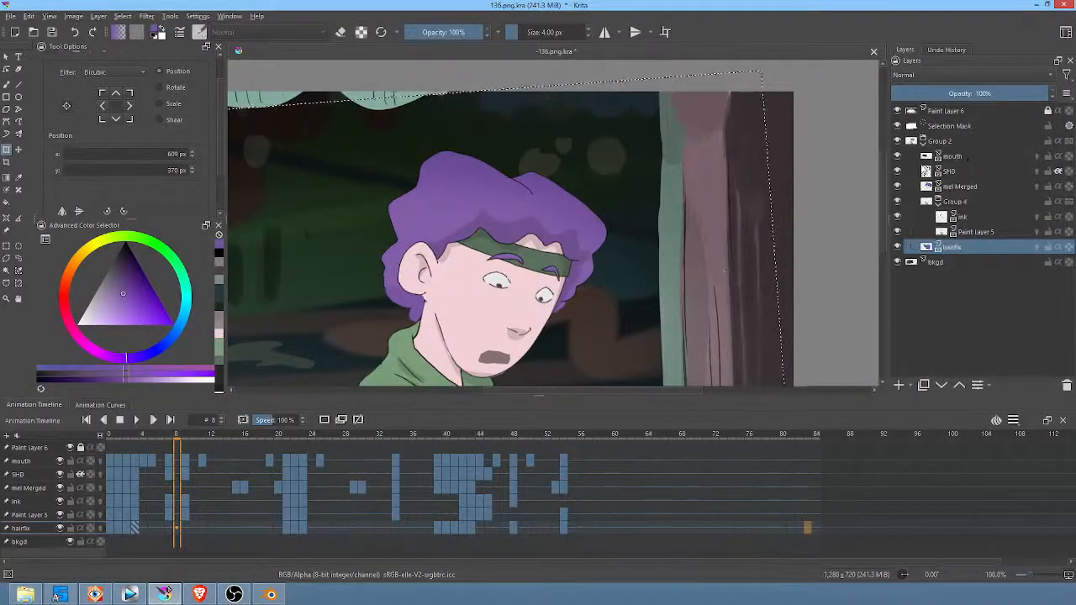
click(897, 187)
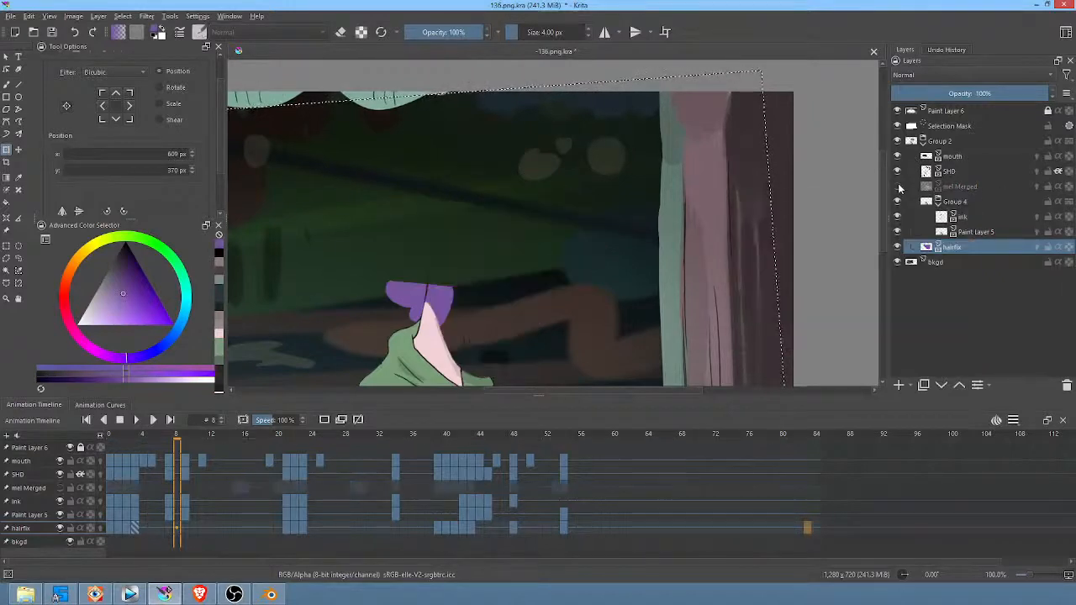
click(897, 187)
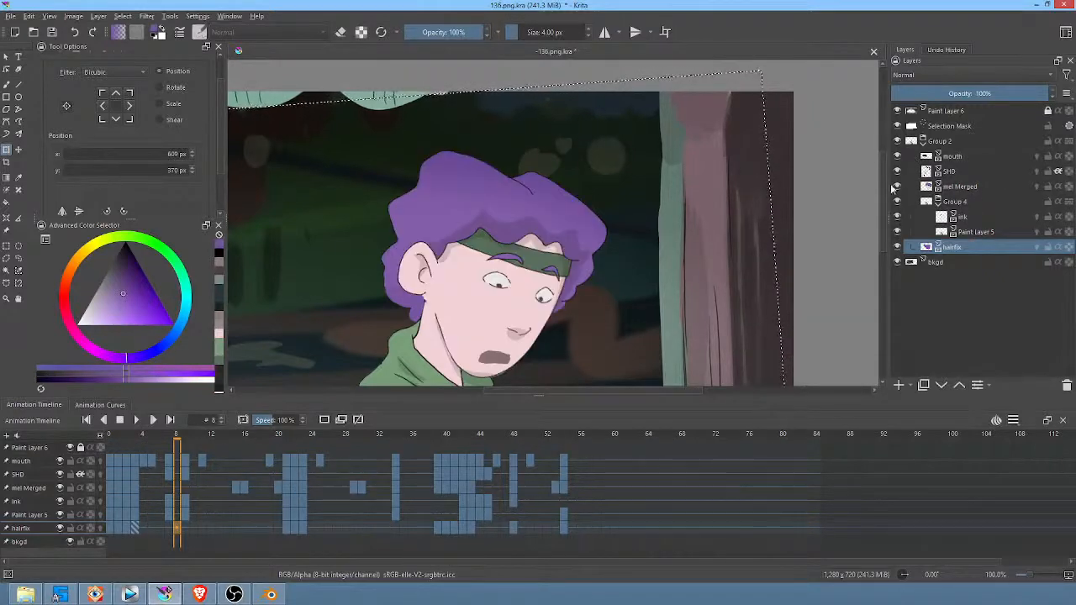
scroll(713, 208, down, 1)
middle_drag(726, 207, 726, 176)
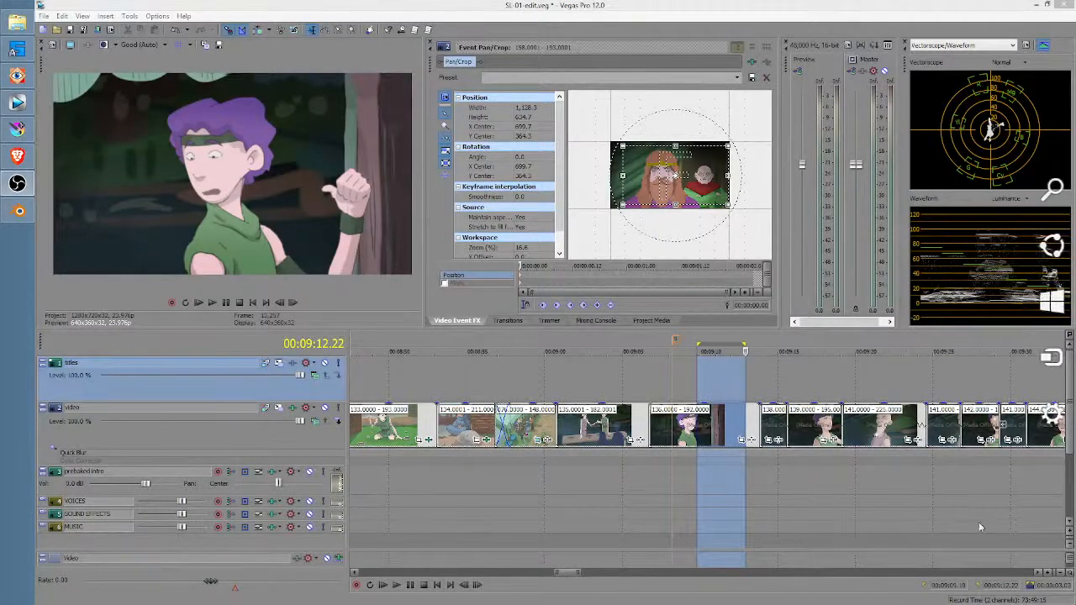
Step: In Vegas Pro, add Sony Color Corrector (Secondary) to the shot 136 clip and open its custom controls
click(685, 373)
scroll(686, 379, up, 2)
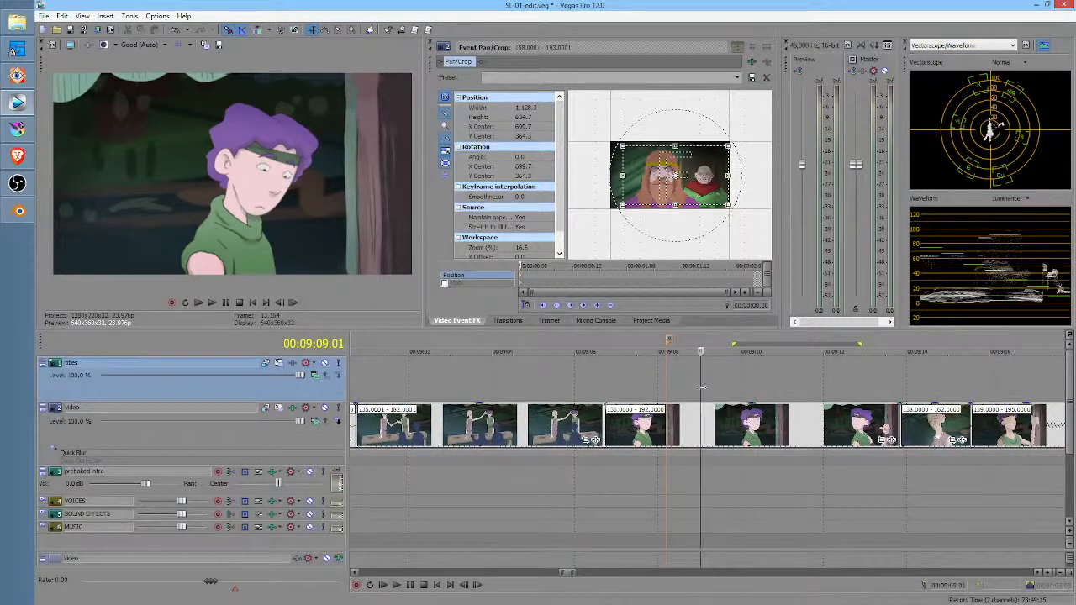
click(890, 440)
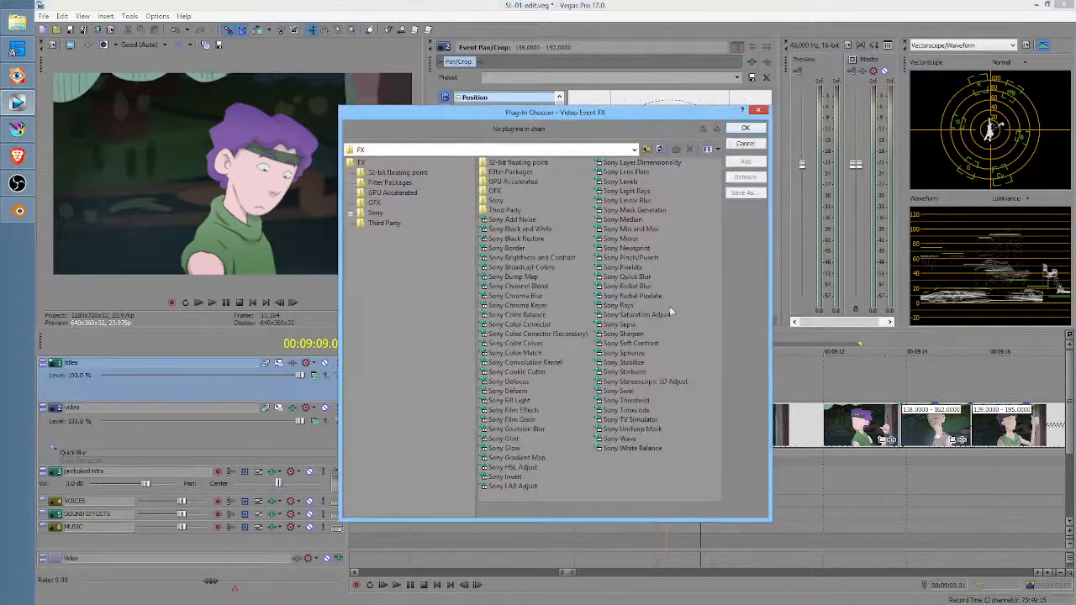
click(544, 335)
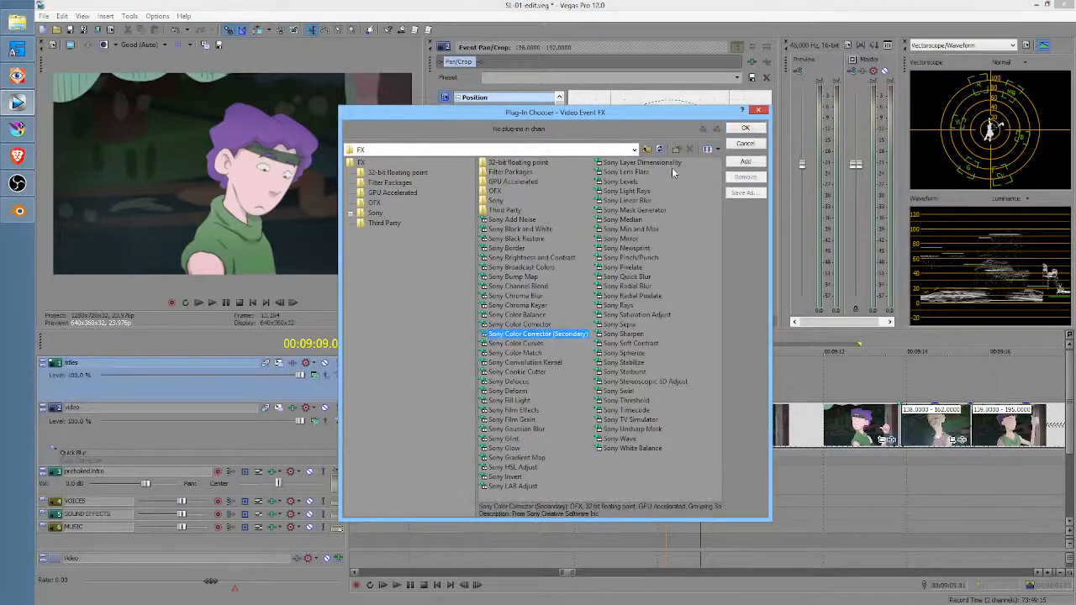
click(744, 129)
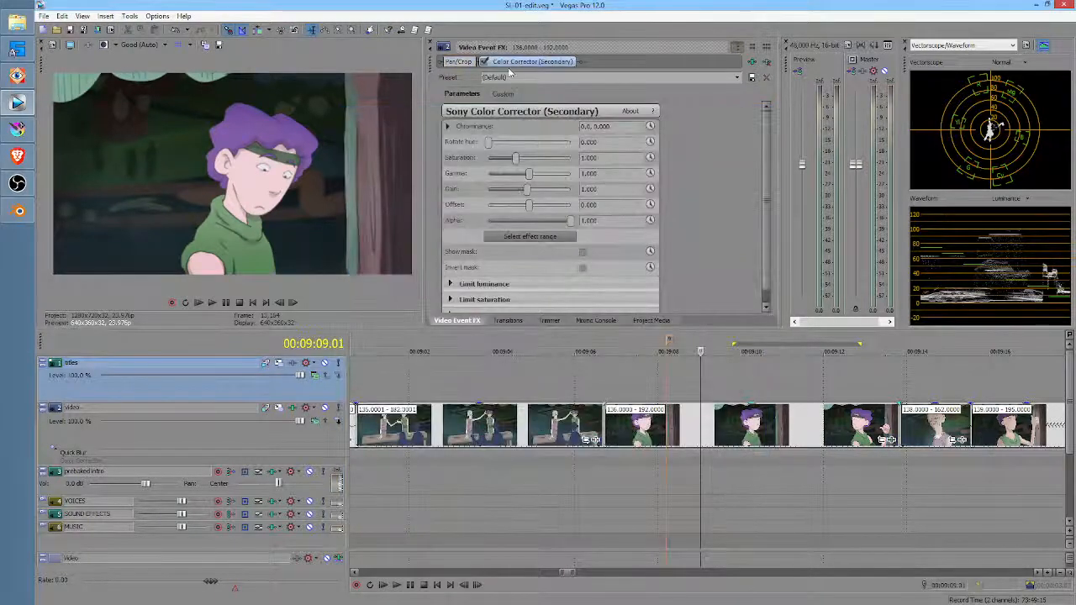
click(503, 94)
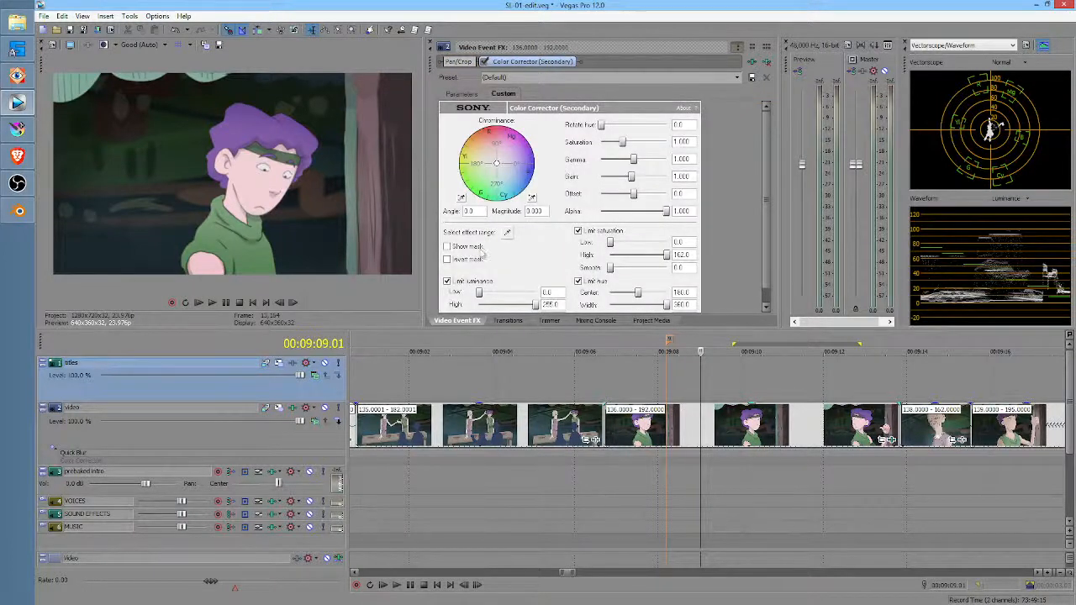
Step: Sample the face skin as effect range and refine its mask with luminance 136.3 to 252.4, saturation low 4.8, and higher saturation high and smooth
click(507, 232)
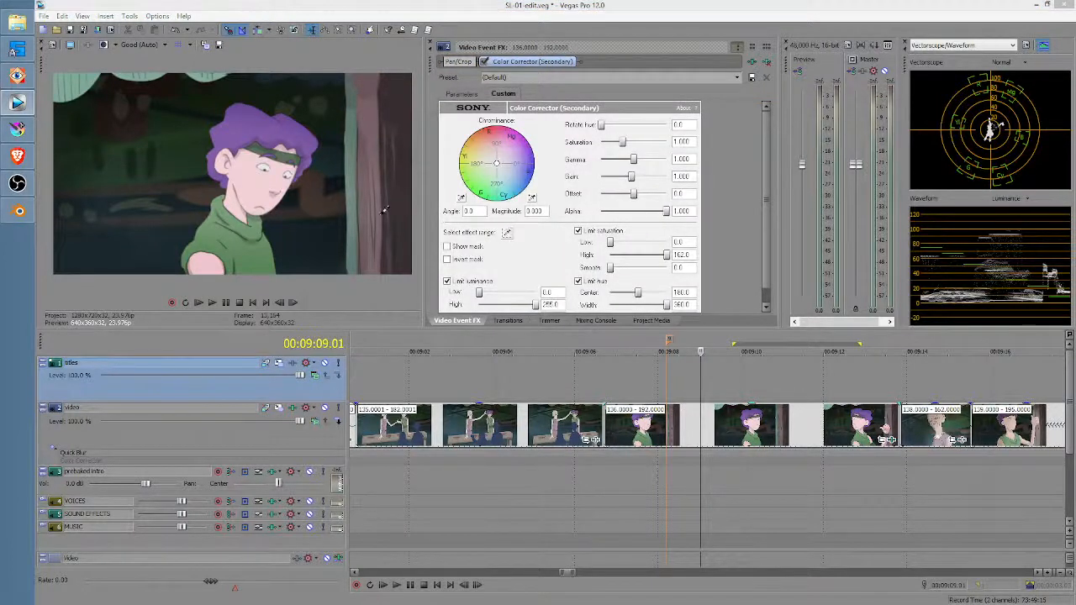
click(259, 172)
click(458, 248)
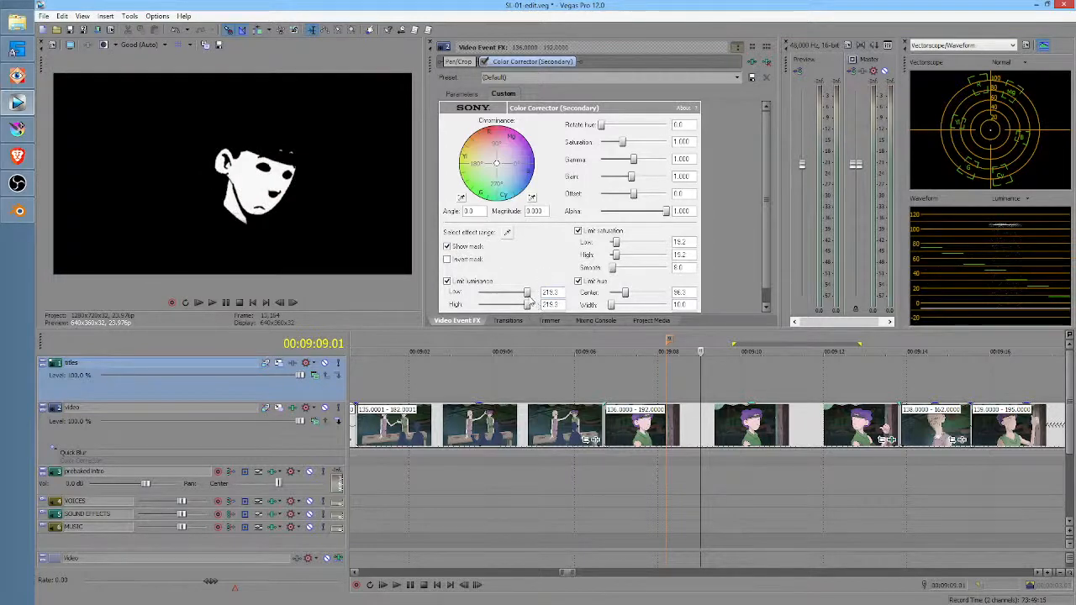
mouse_move(527, 293)
mouse_down()
mouse_move(493, 294)
mouse_move(522, 293)
mouse_move(508, 296)
mouse_move(526, 307)
mouse_move(516, 309)
mouse_move(532, 307)
mouse_up()
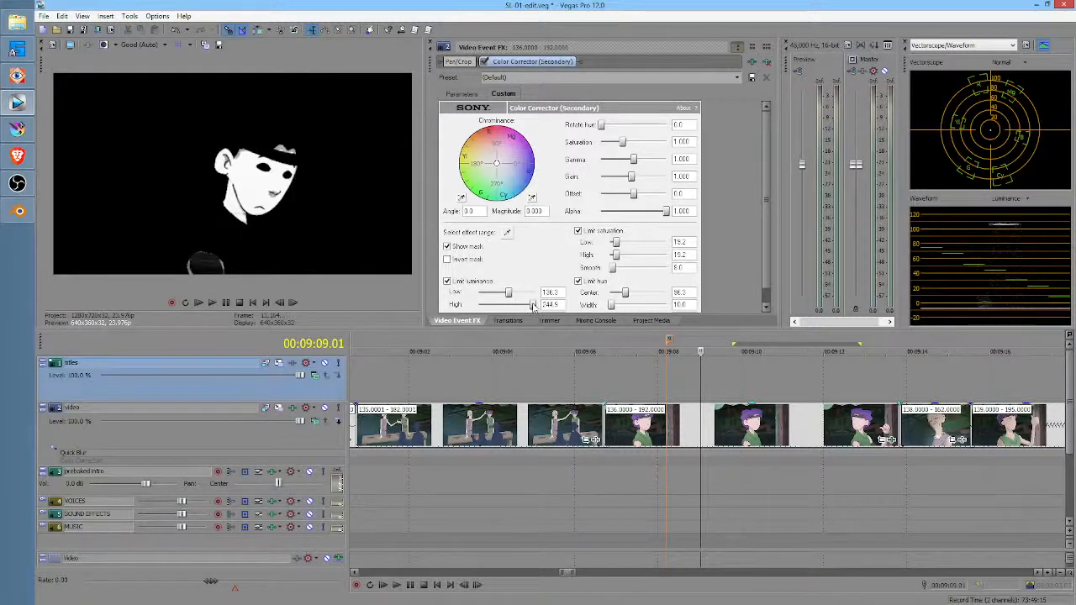
drag(618, 243, 611, 244)
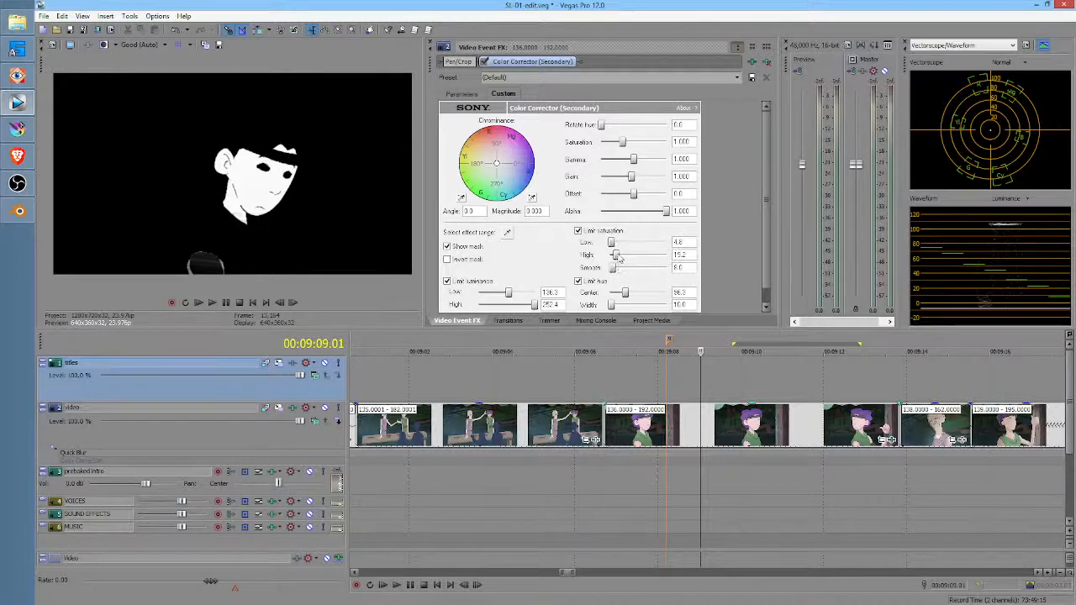
drag(616, 255, 632, 271)
click(471, 248)
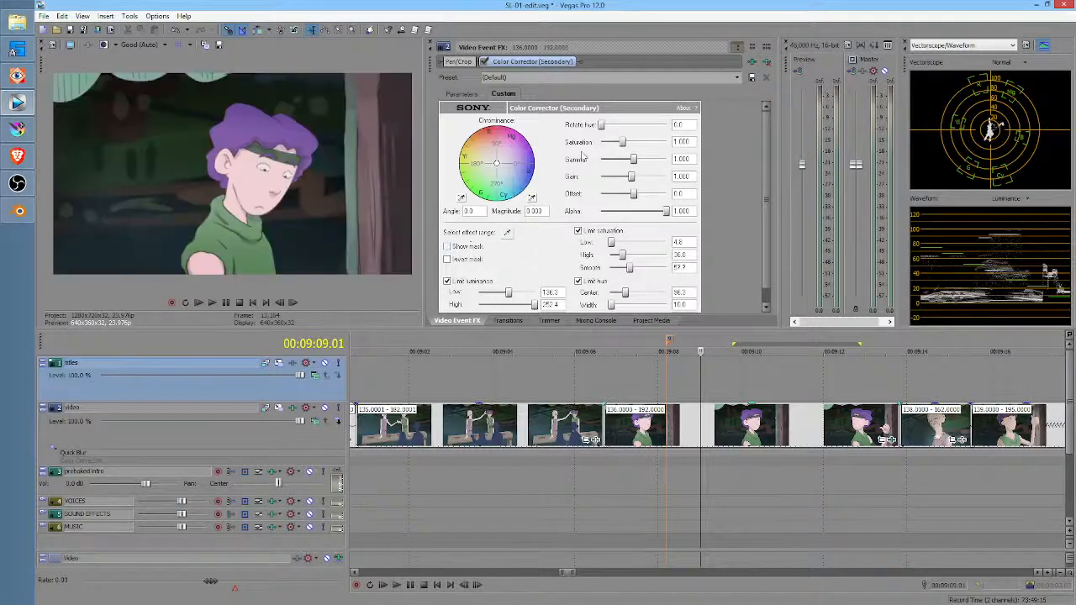
Step: Rotate the selected skin's hue to 22.5, lower gamma to about 0.735, and compare with the effect off and on
mouse_move(601, 127)
mouse_down()
mouse_move(687, 132)
mouse_move(566, 125)
mouse_move(606, 135)
mouse_up()
drag(634, 165, 628, 167)
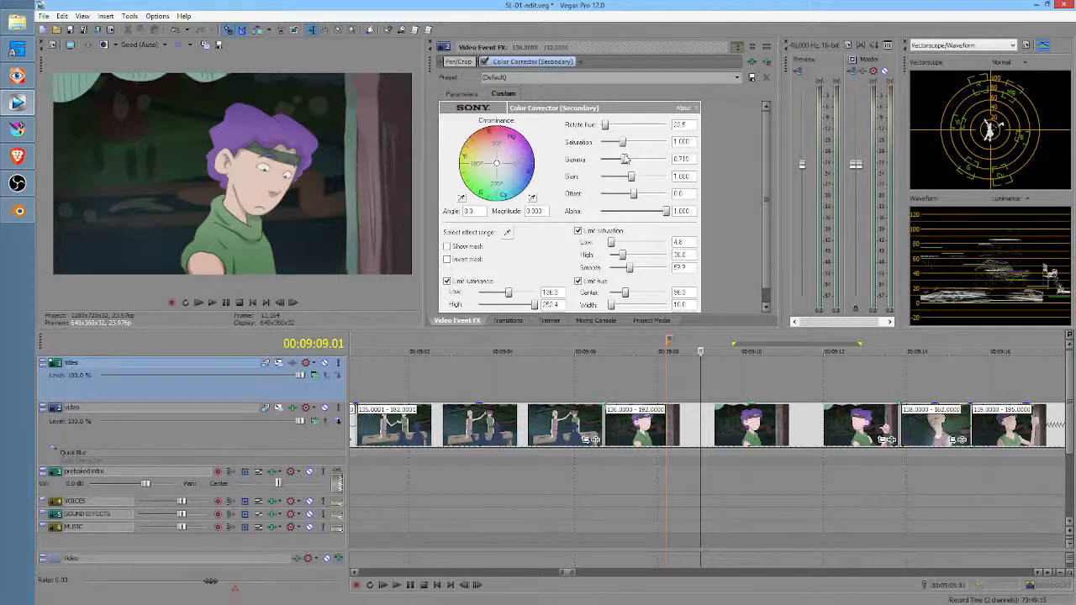
click(485, 61)
click(485, 62)
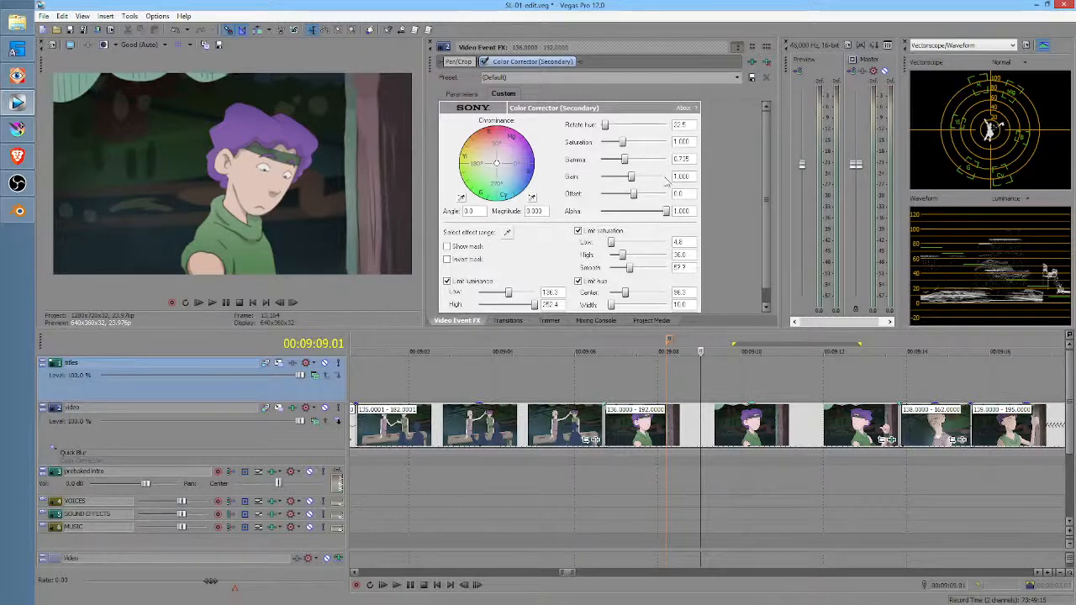
Step: Raise the skin correction's gamma to about 0.84 and compare the clip with the effect off and on
drag(624, 160, 628, 166)
drag(628, 165, 629, 165)
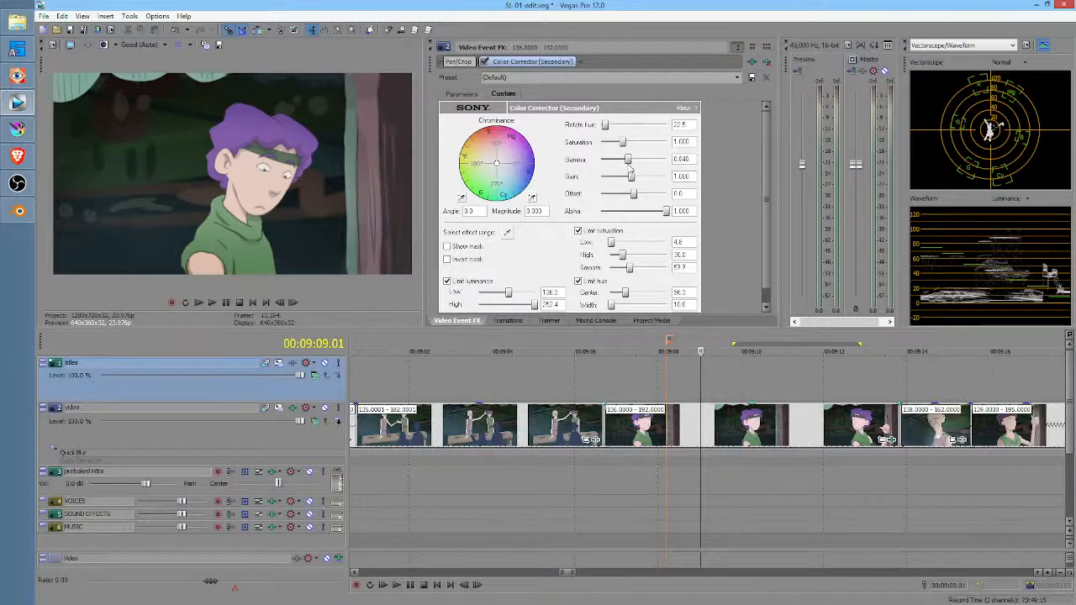
click(486, 63)
click(485, 64)
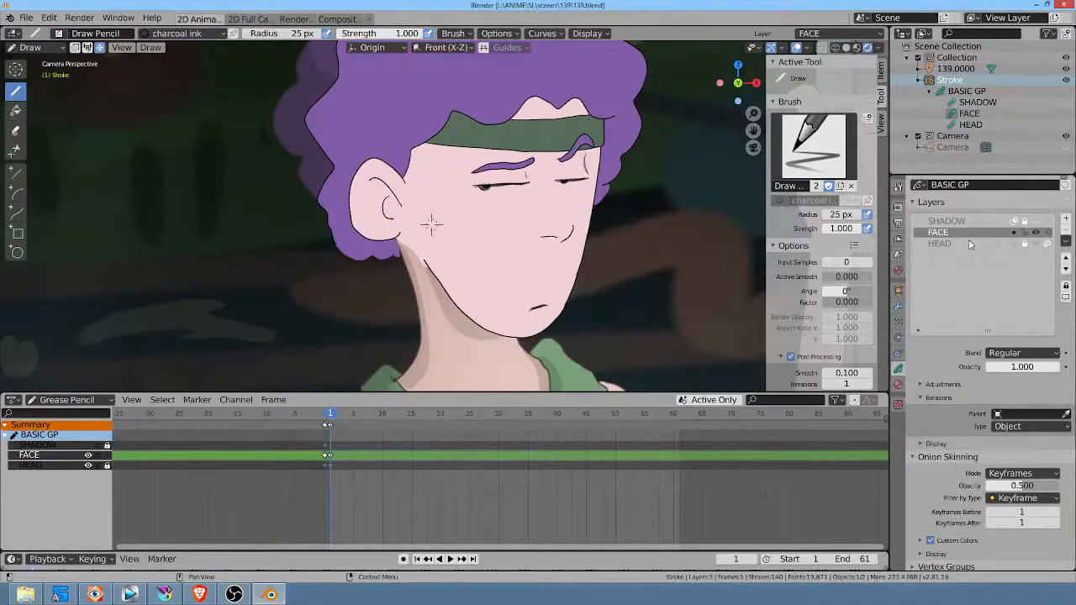
Step: With the HEAD layer active, disable the skin material's stroke and sample its fill color from the character's neck
click(984, 244)
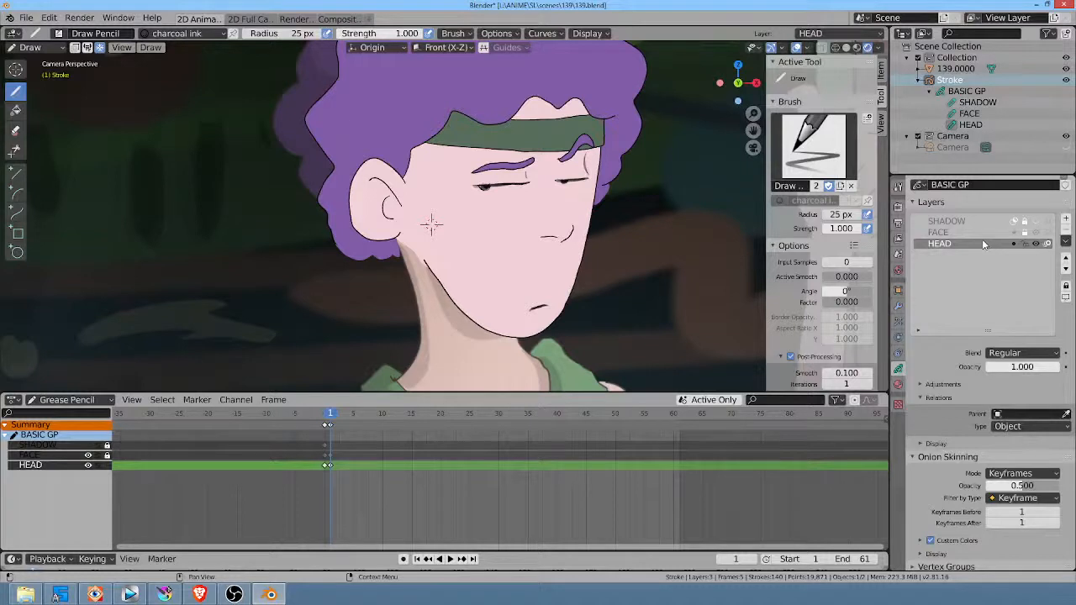
click(898, 384)
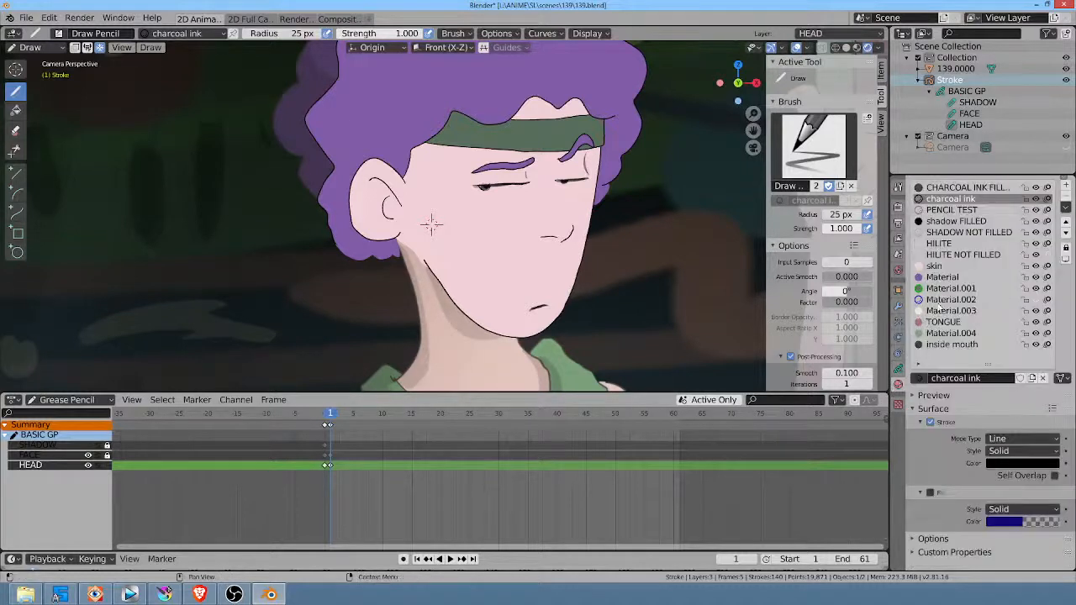
click(951, 268)
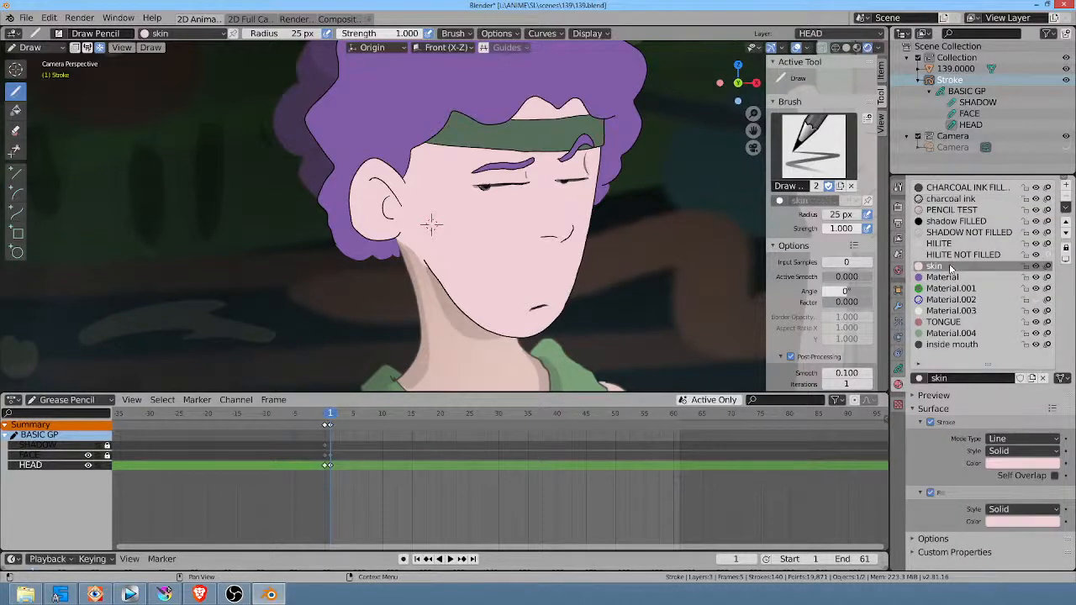
click(929, 422)
click(1034, 523)
click(1050, 472)
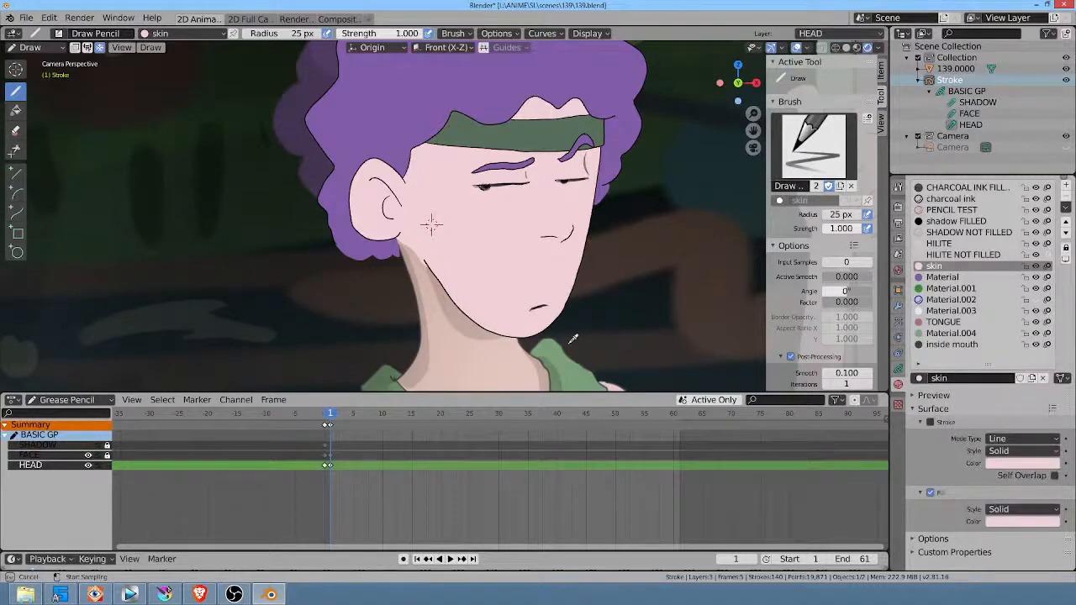
click(529, 368)
Step: Try a brighter skin fill and replace it with a color sampled from the character's upper arm
scroll(431, 223, down, 3)
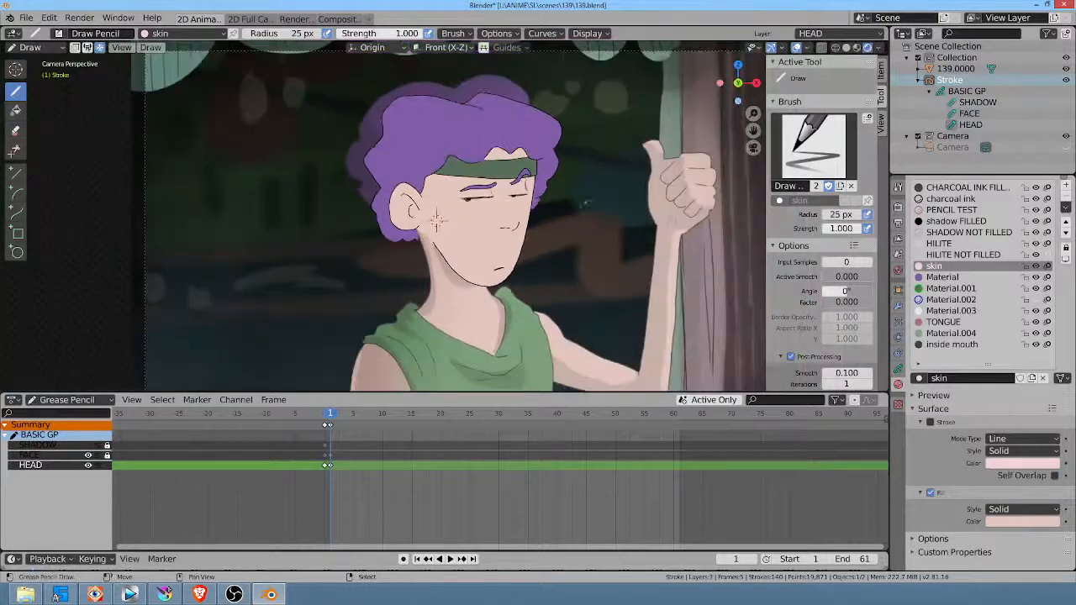
click(1036, 522)
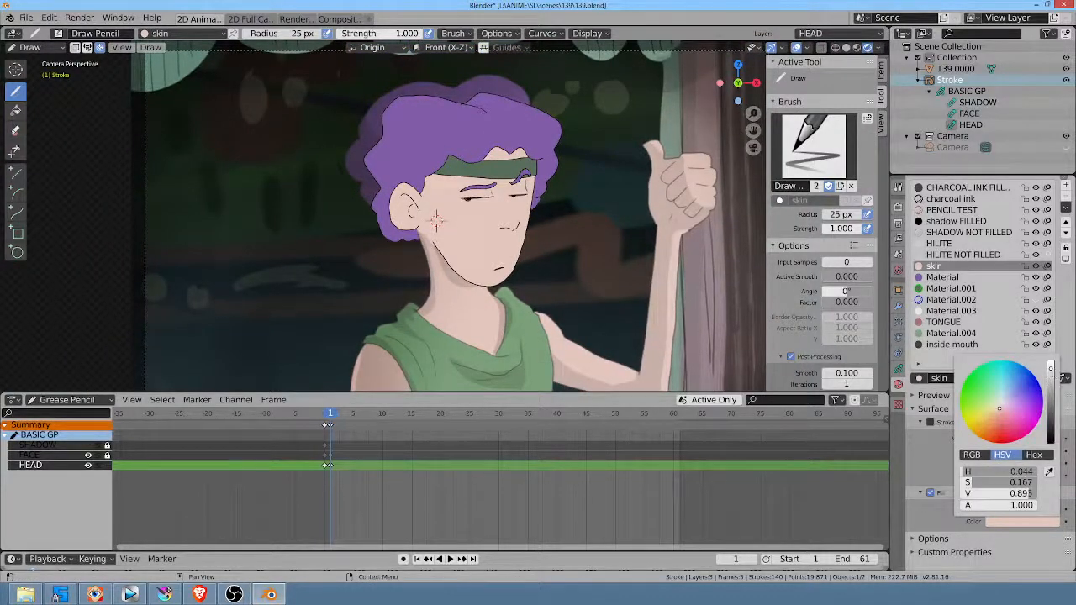
drag(1051, 371, 1051, 367)
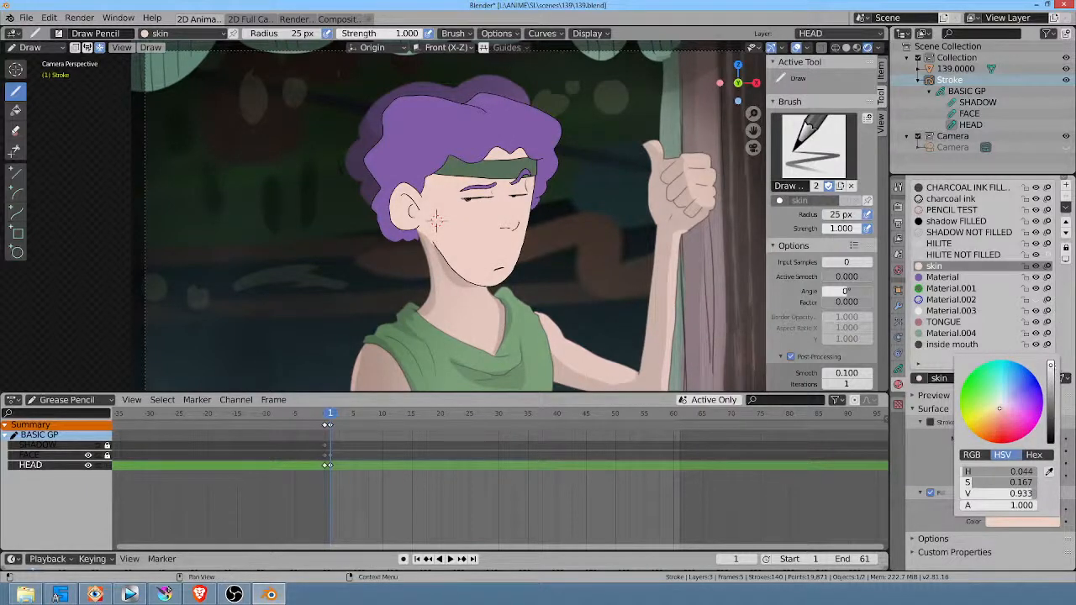
click(576, 347)
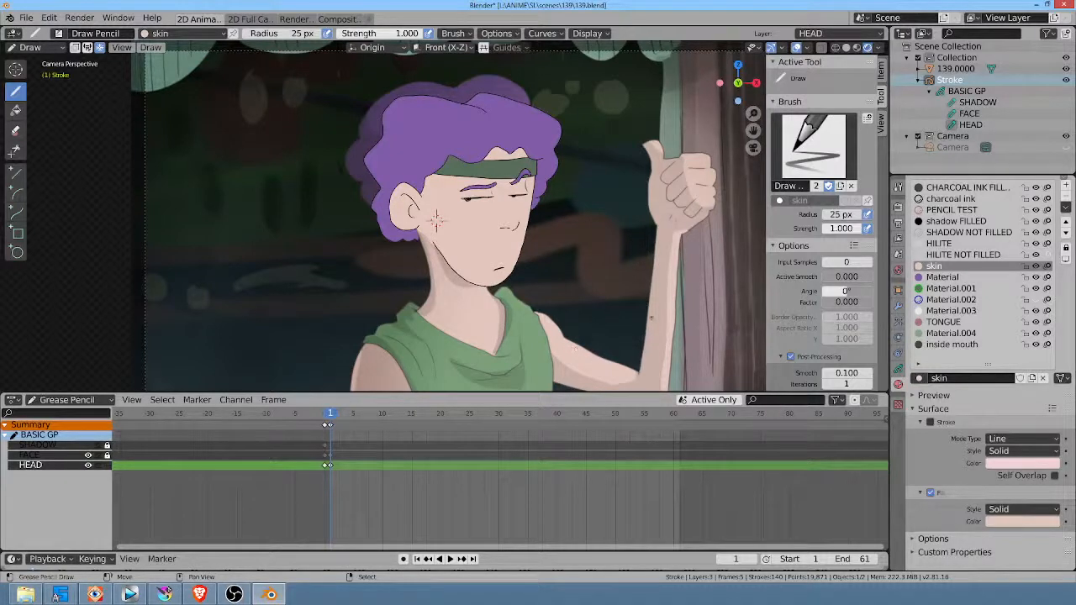
scroll(435, 220, up, 2)
scroll(436, 220, down, 4)
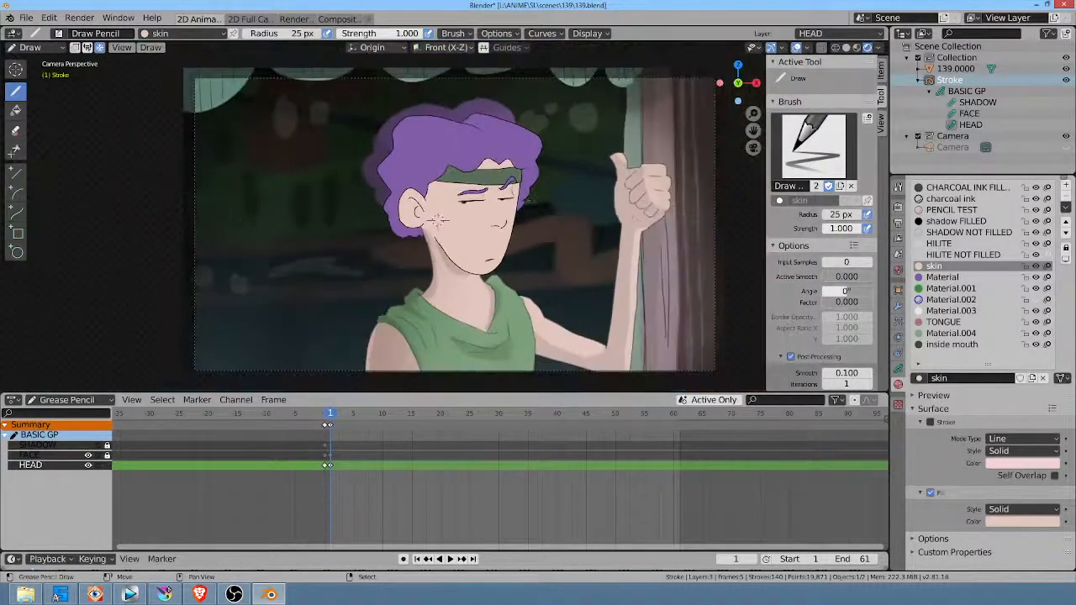
scroll(436, 221, up, 2)
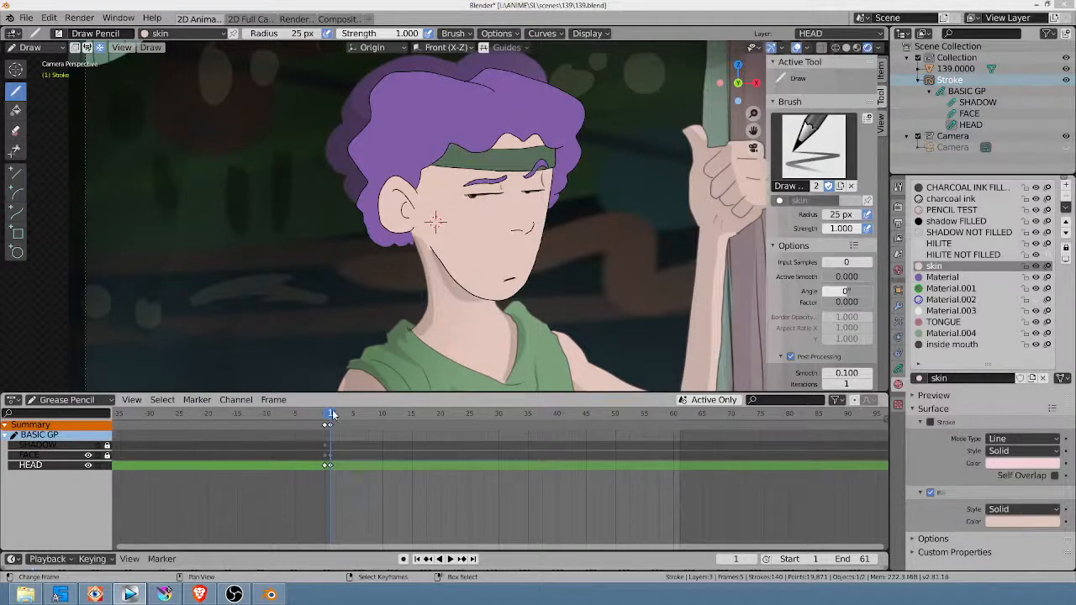
Step: At frame 5, turn off Autolock Inactive Layers and duplicate the frame 0 keyframes of all three layers there
mouse_move(332, 414)
mouse_down()
mouse_move(421, 416)
mouse_move(313, 417)
mouse_move(366, 426)
mouse_up()
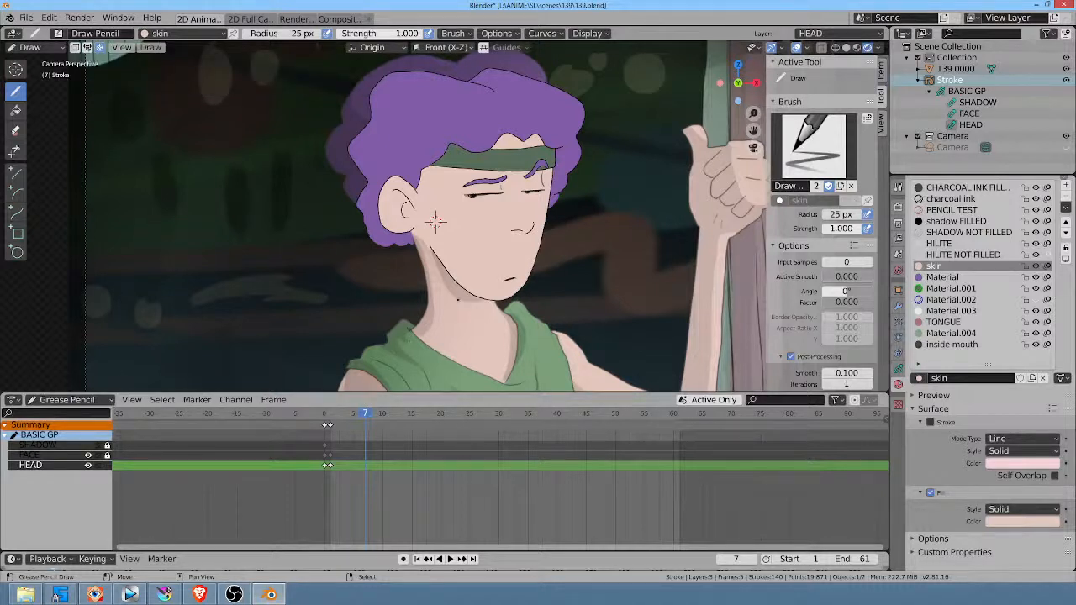
mouse_move(367, 414)
mouse_down()
mouse_move(345, 414)
mouse_move(371, 416)
mouse_up()
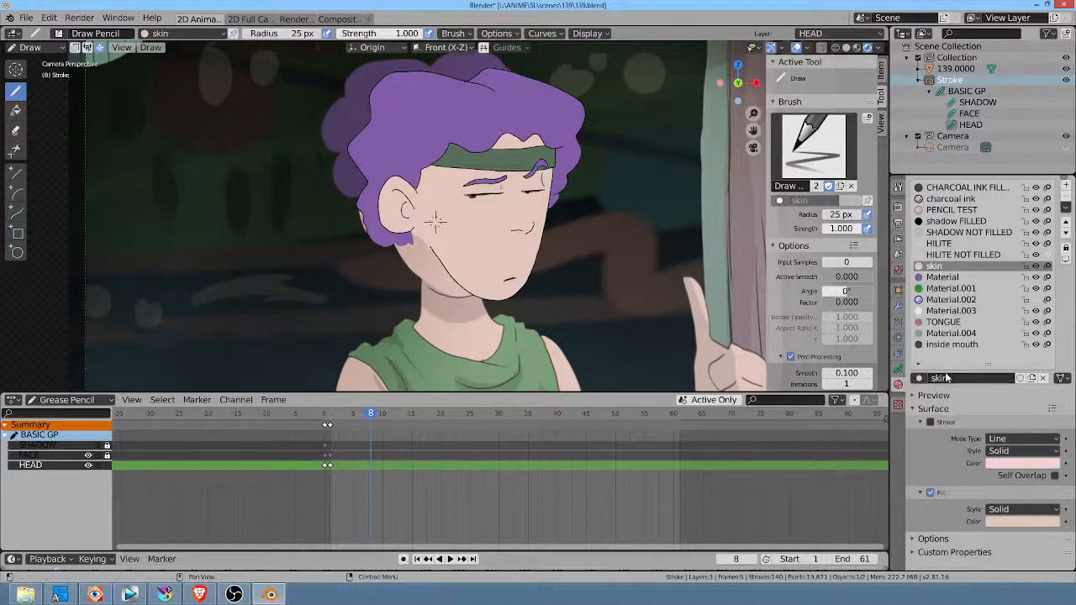
click(899, 369)
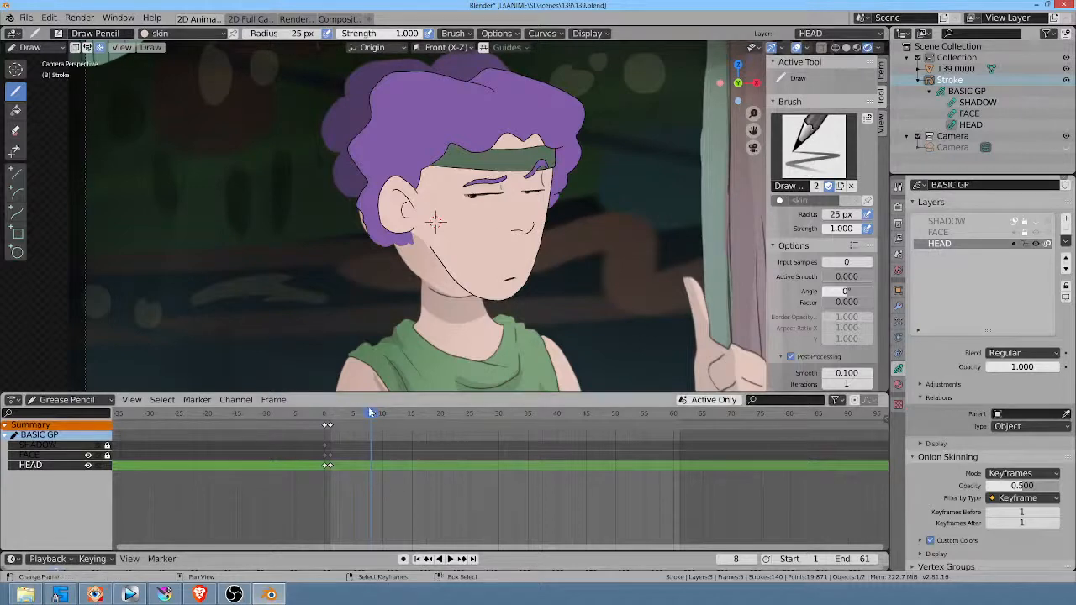
scroll(437, 219, down, 2)
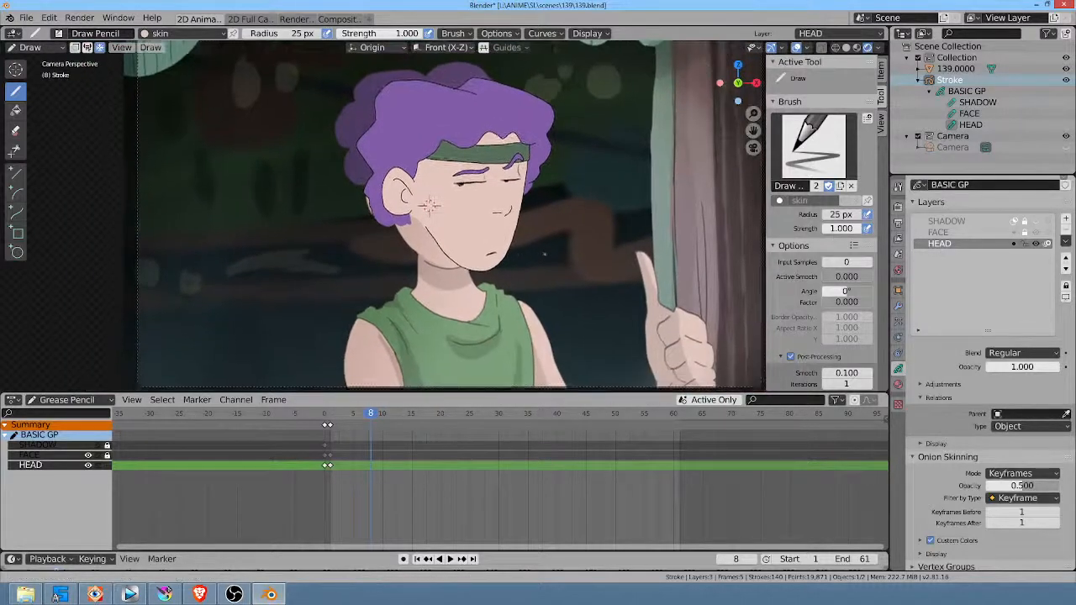
mouse_move(370, 414)
mouse_down()
mouse_move(489, 417)
mouse_move(274, 402)
mouse_move(354, 402)
mouse_up()
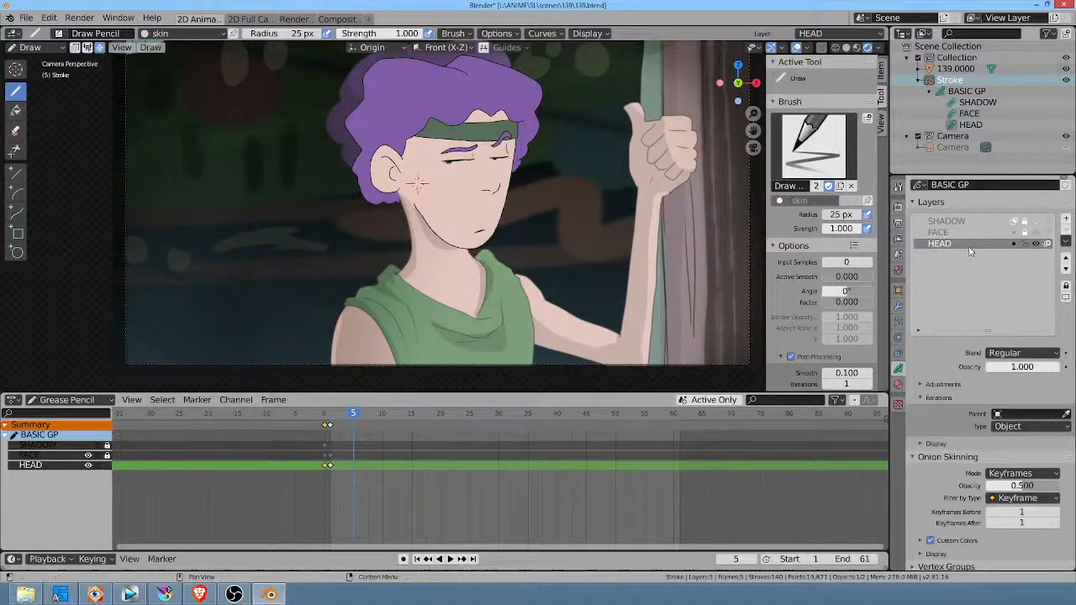
click(1065, 243)
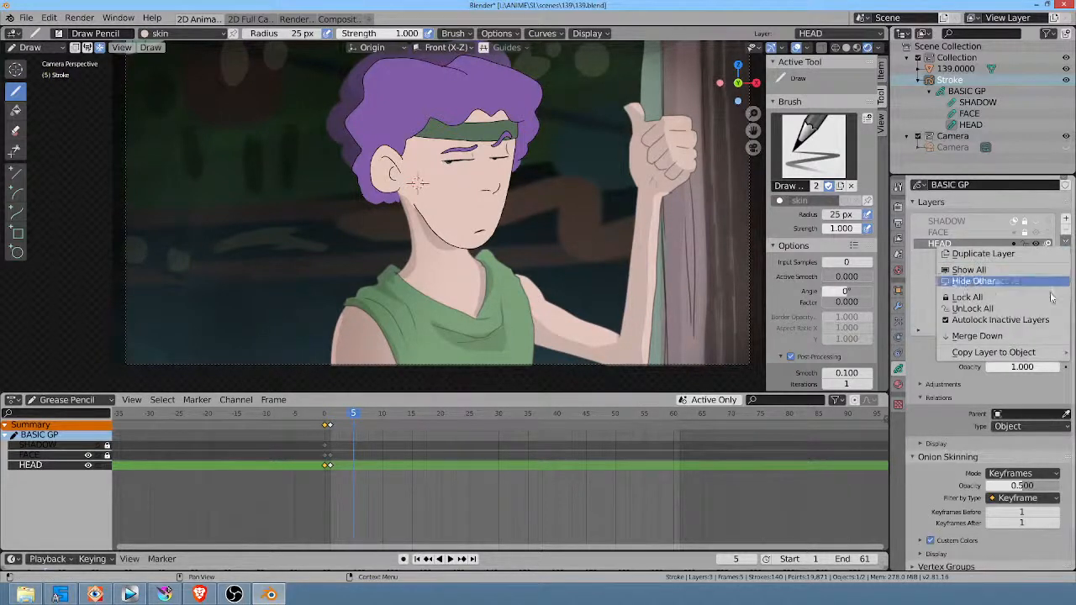
click(997, 321)
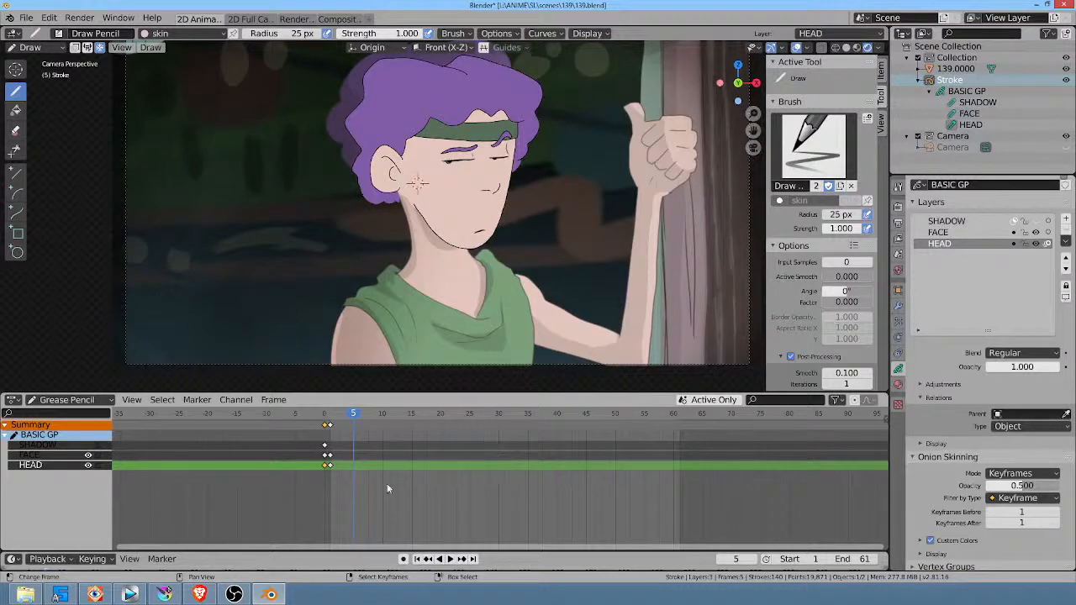
shift+right_click(324, 456)
shift+right_click(325, 447)
key(shift+d)
click(357, 467)
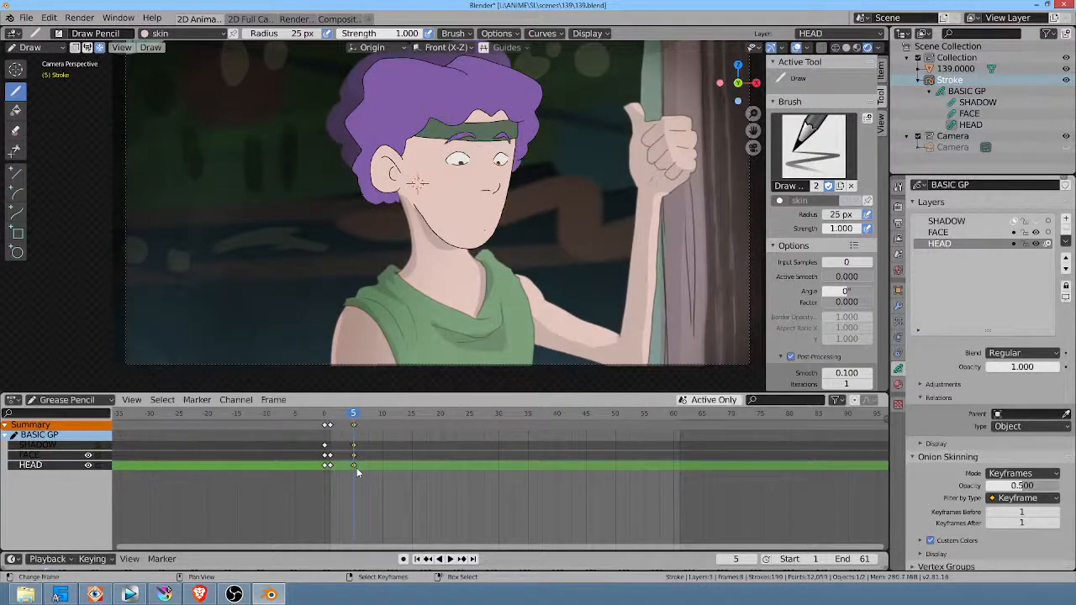
Step: Play the animation to check the timing and move the duplicated keyframes to frame 7
click(331, 487)
key(space)
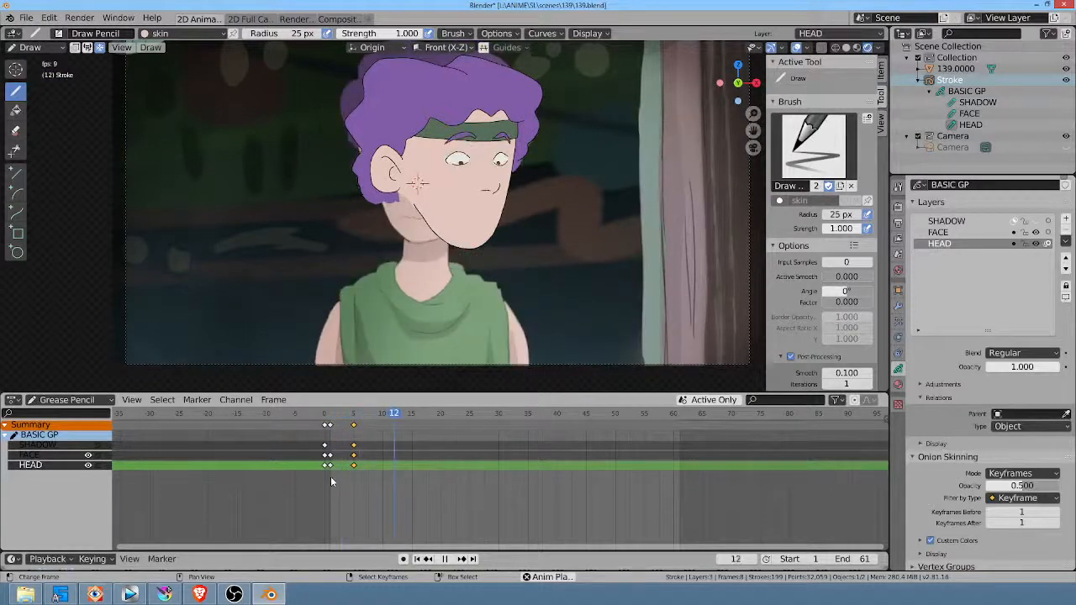
key(space)
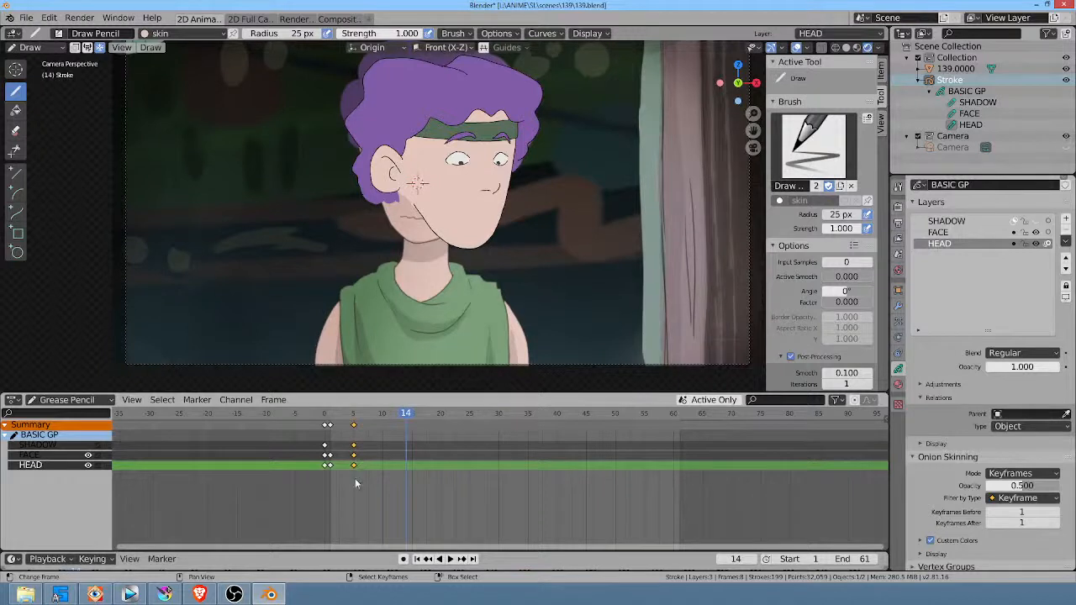
key(g)
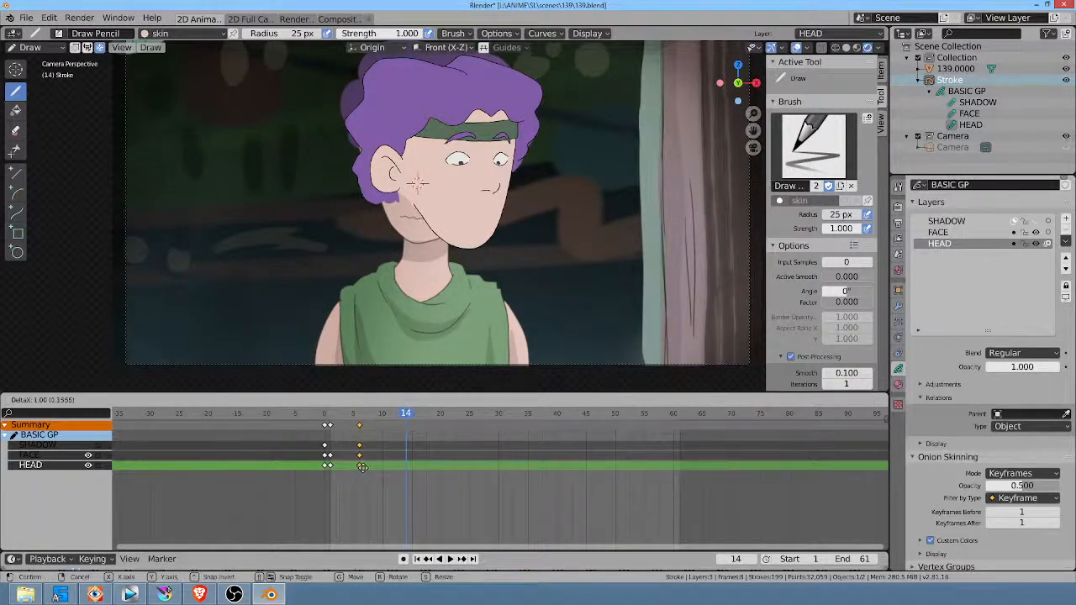
click(359, 477)
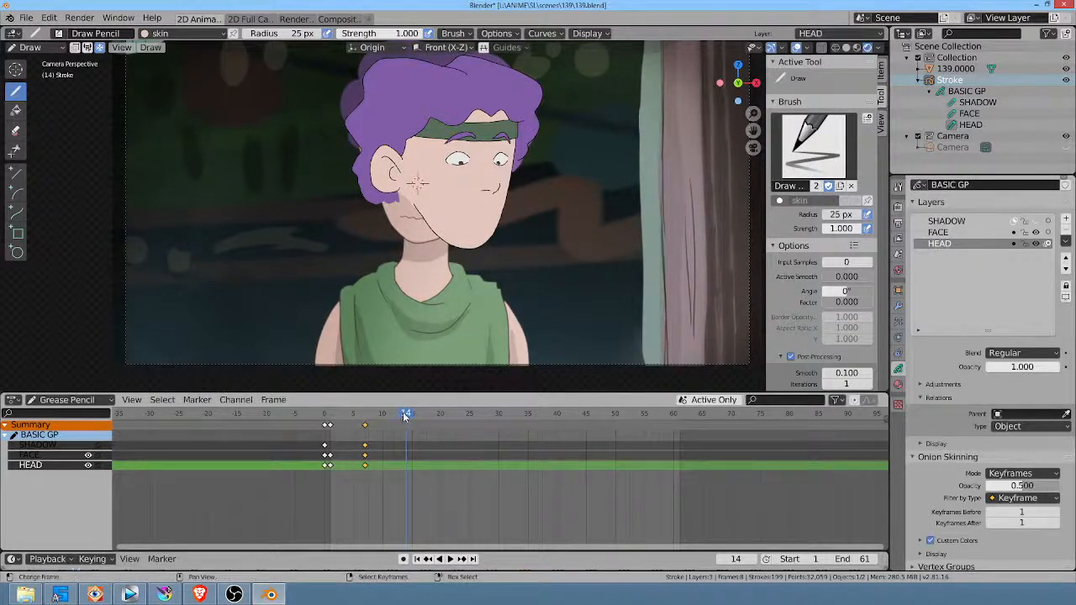
Step: Duplicate the frame 7 keyframes of all layers to frame 6
mouse_move(404, 414)
mouse_down()
mouse_move(353, 418)
mouse_move(362, 420)
mouse_up()
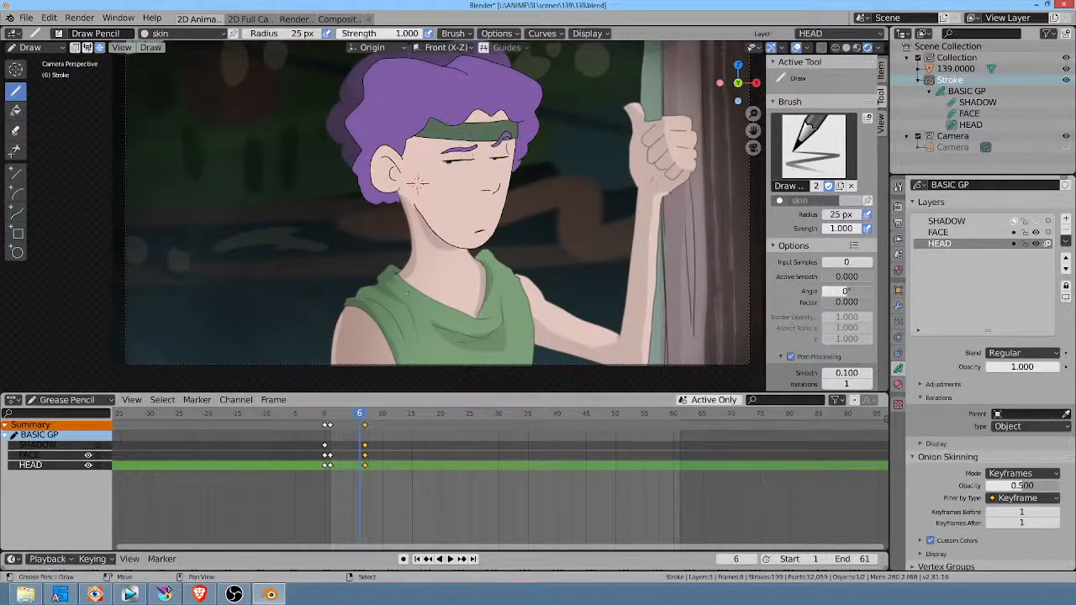
key(Escape)
key(shift+d)
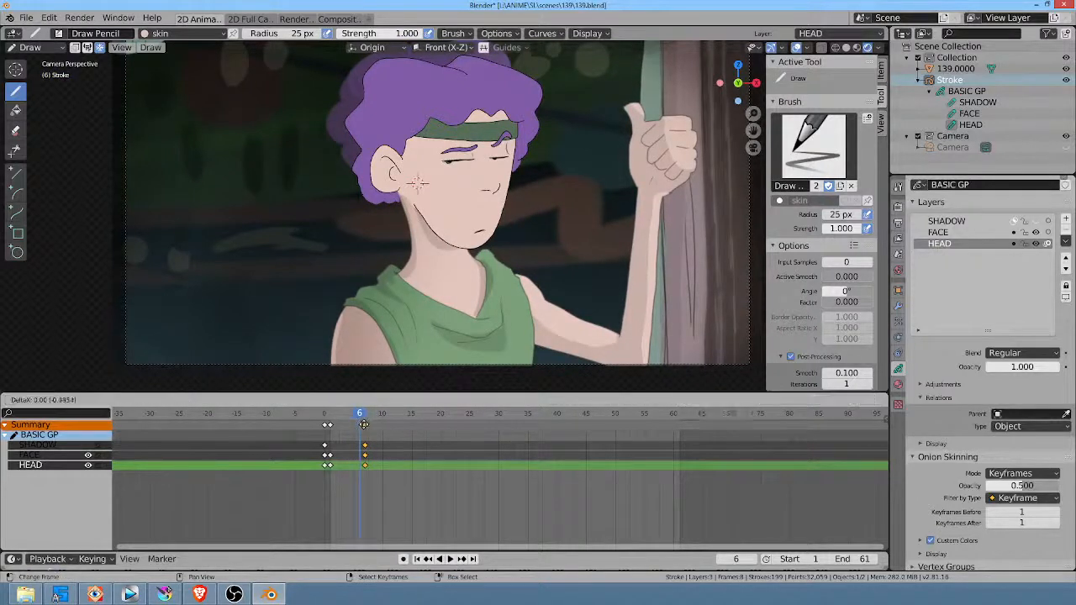
click(370, 432)
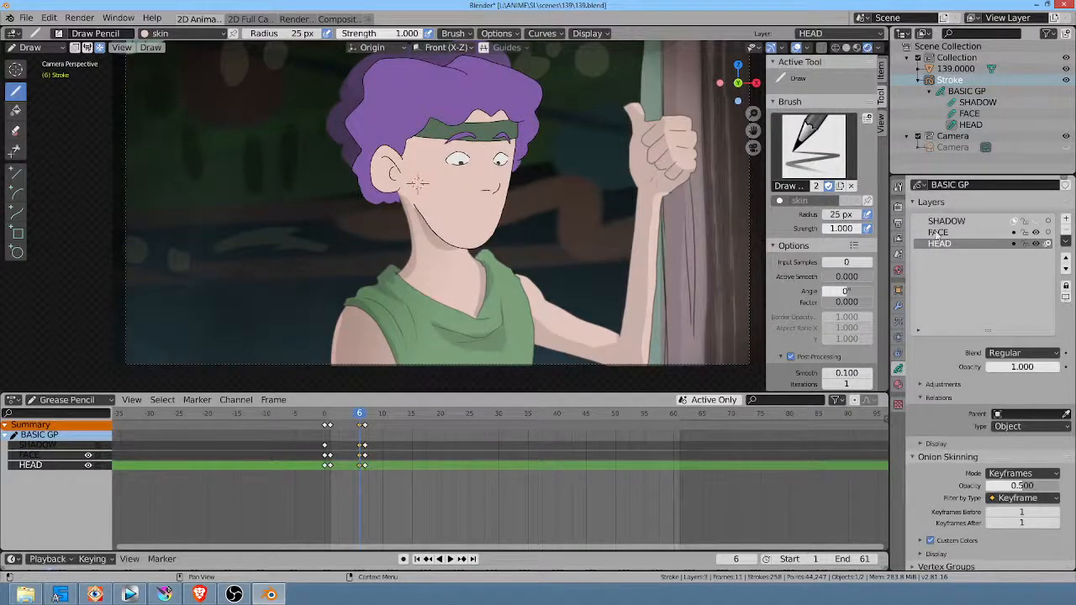
Step: On the FACE layer at frame 6, open the eyes wider and reshape the eyebrows with the Grab sculpt brush
click(986, 232)
scroll(399, 158, up, 3)
shift+middle_drag(399, 158, 489, 241)
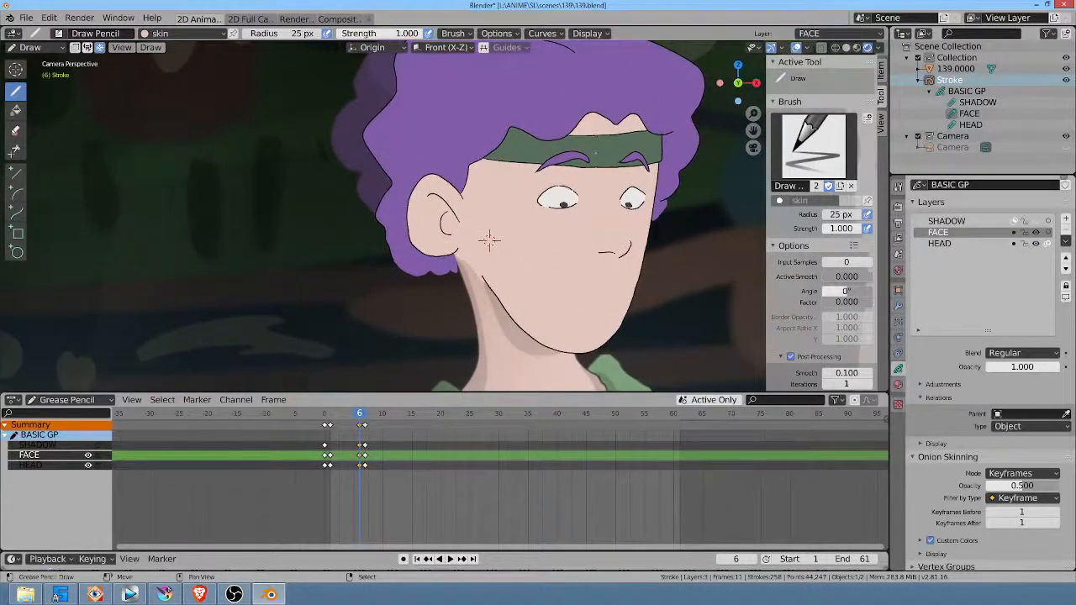
key(ctrl+Tab)
drag(561, 219, 561, 233)
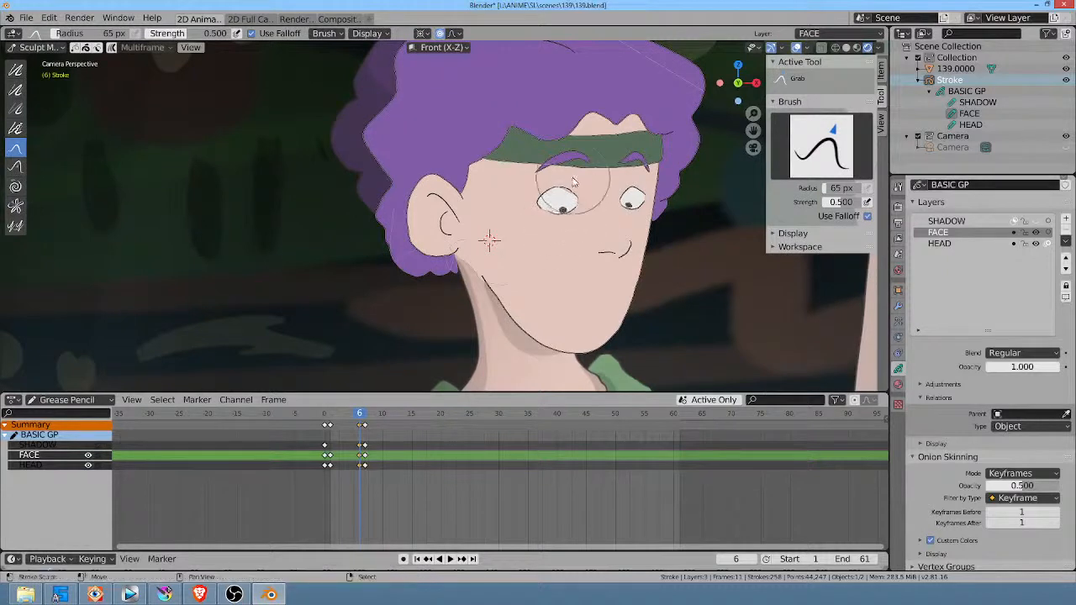
drag(569, 185, 572, 168)
drag(632, 188, 630, 168)
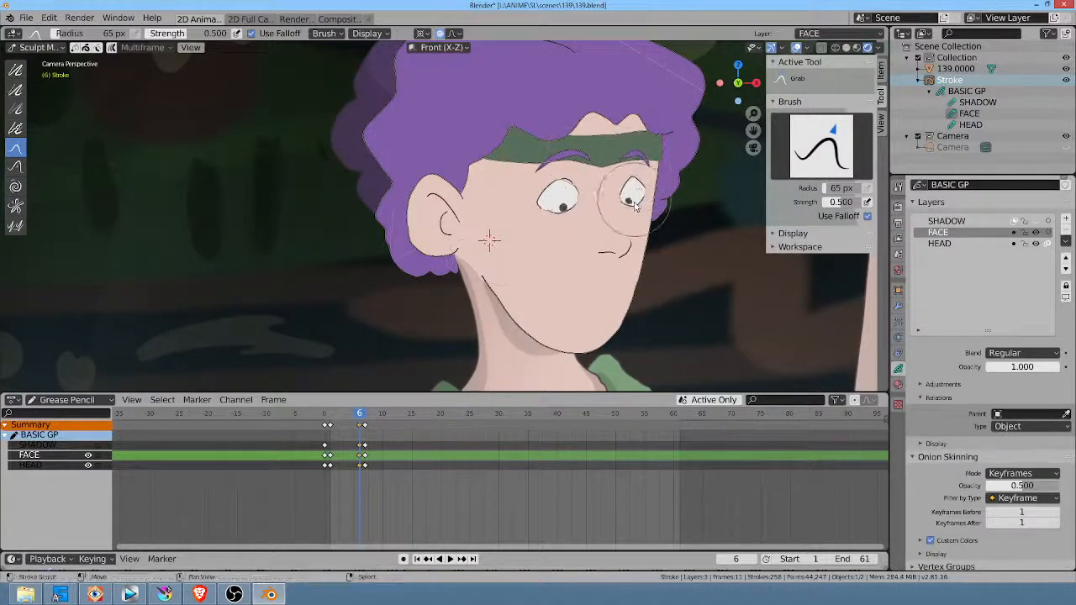
mouse_move(633, 207)
mouse_down()
mouse_move(631, 223)
mouse_move(624, 195)
mouse_move(647, 191)
mouse_move(630, 213)
mouse_up()
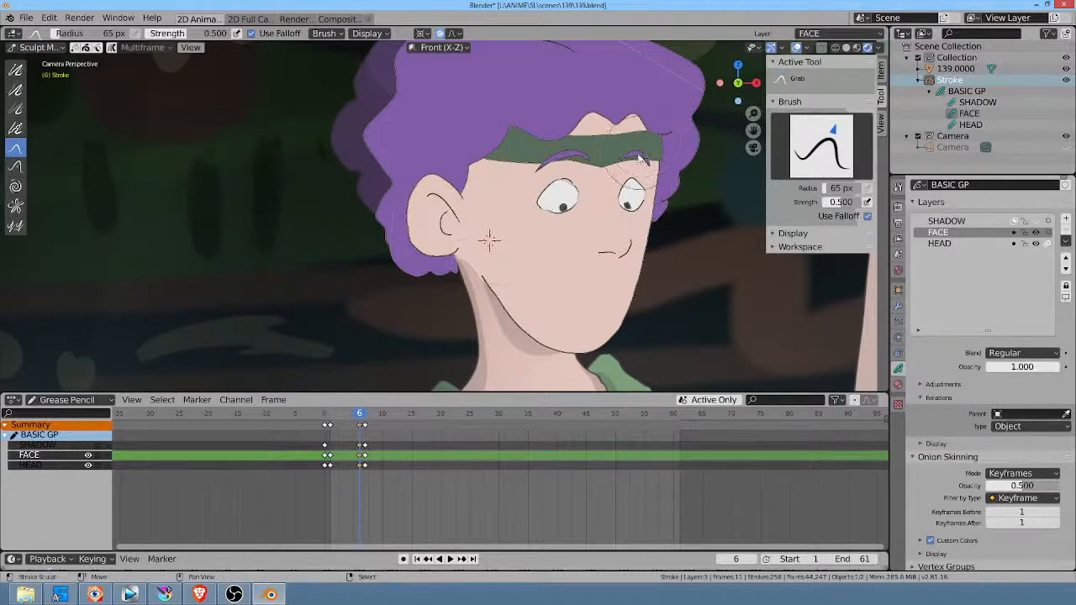
mouse_move(638, 155)
mouse_down()
mouse_move(636, 145)
mouse_move(587, 164)
mouse_move(561, 141)
mouse_move(616, 121)
mouse_up()
mouse_move(549, 188)
mouse_down()
mouse_move(580, 188)
mouse_move(582, 214)
mouse_move(586, 190)
mouse_up()
drag(569, 225, 565, 224)
drag(636, 220, 633, 211)
Step: Delete the old keyframes at frame 0 and move the frame 1 FACE and HEAD keyframes into their place
click(324, 494)
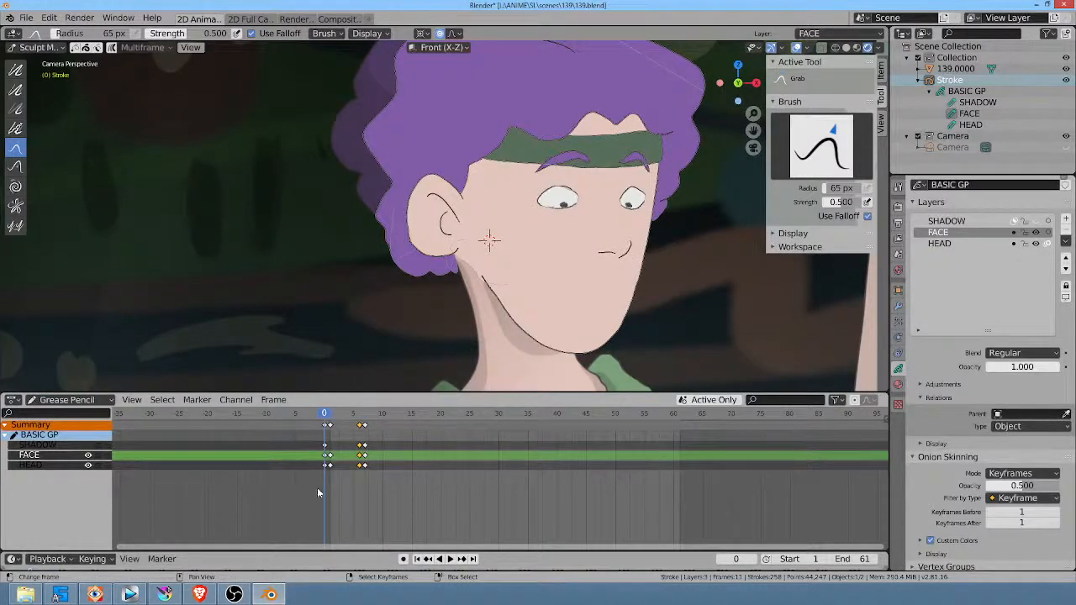
click(364, 466)
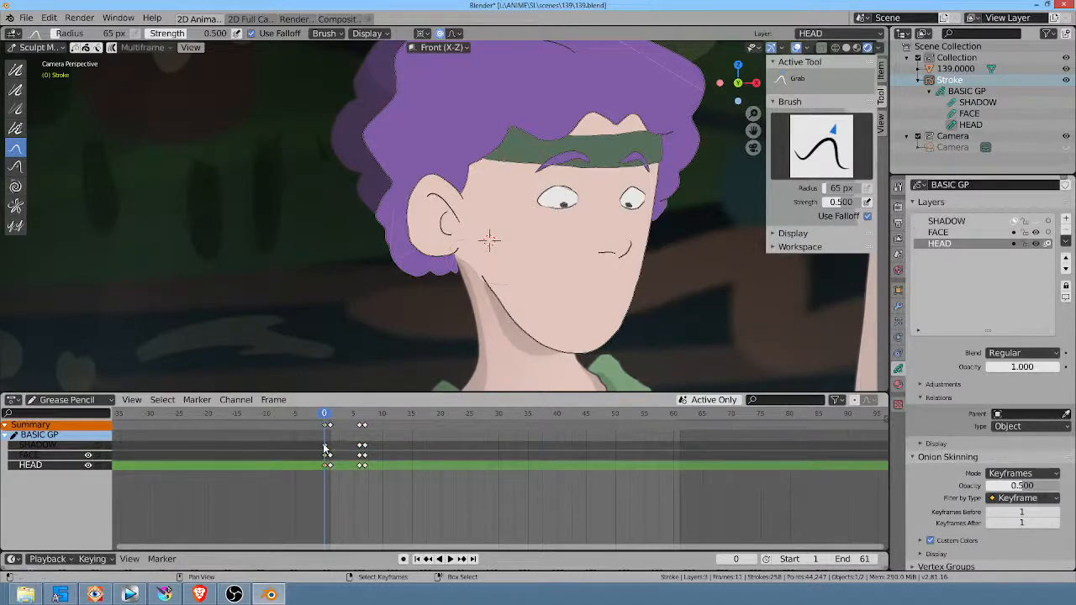
right_click(328, 456)
click(328, 454)
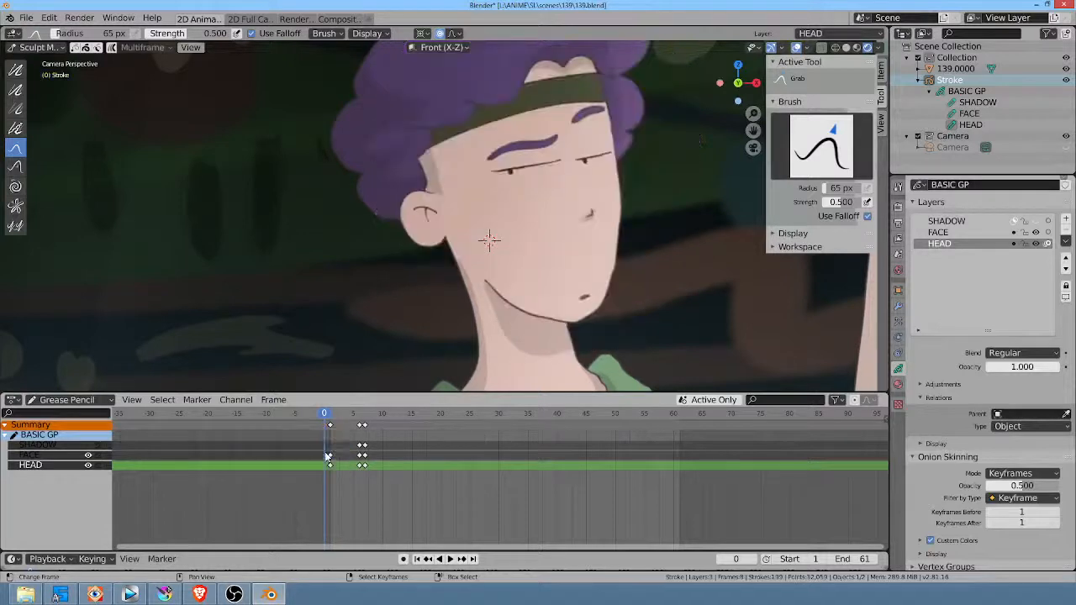
drag(331, 466, 324, 454)
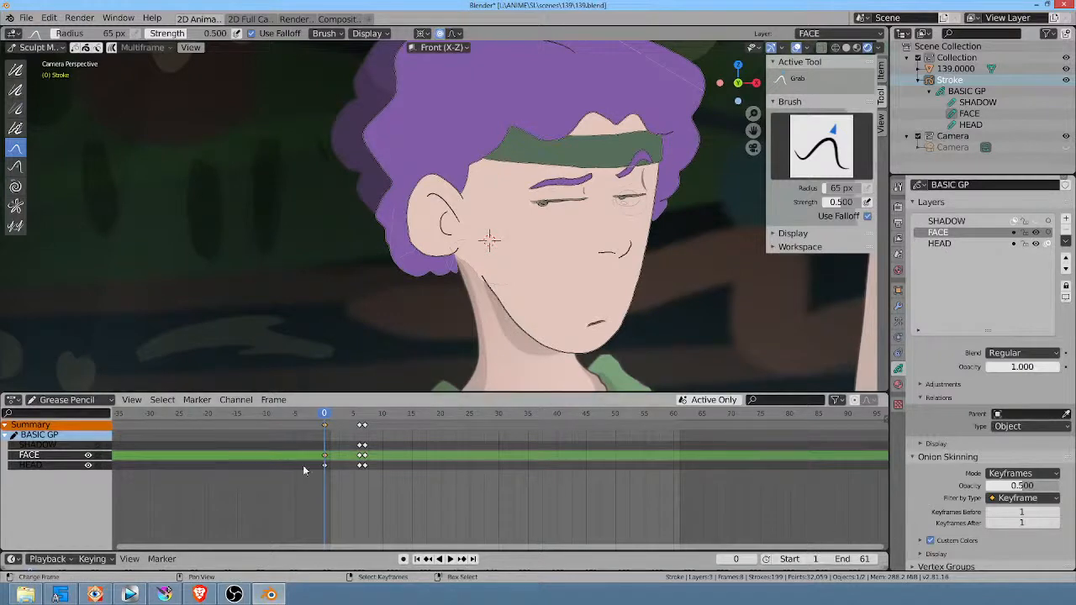
drag(342, 485, 314, 486)
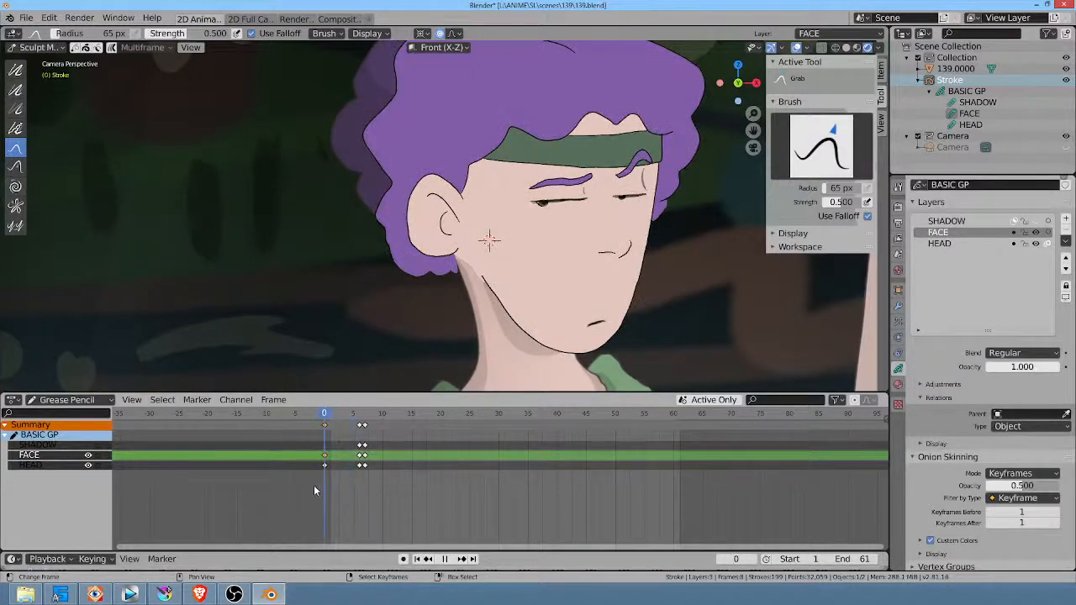
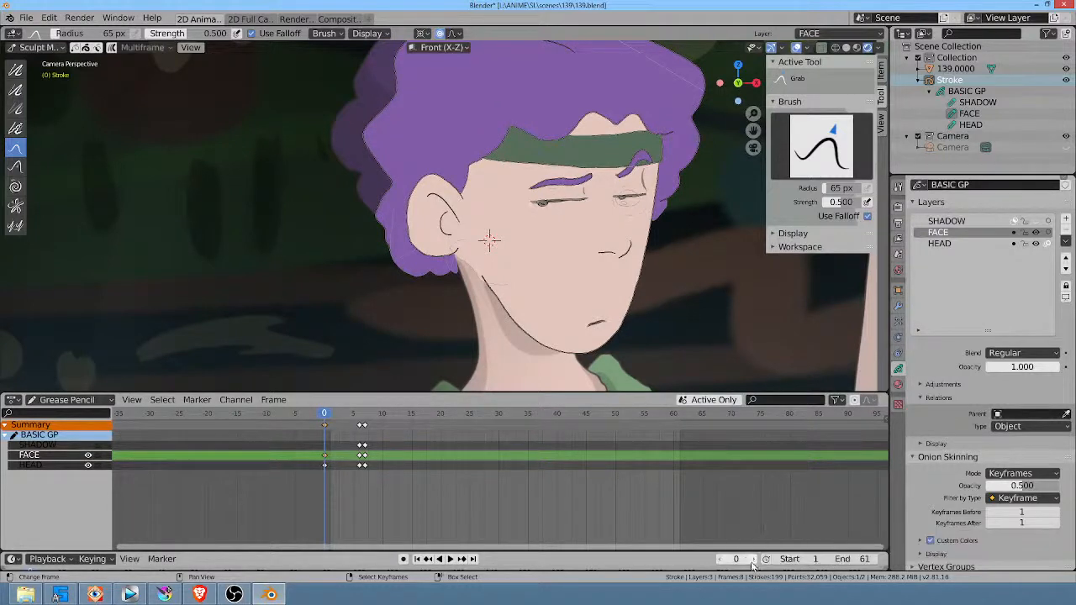
Step: Play the animation and scrub through frames 0 to 11 to check the eye-opening timing against the body
key(space)
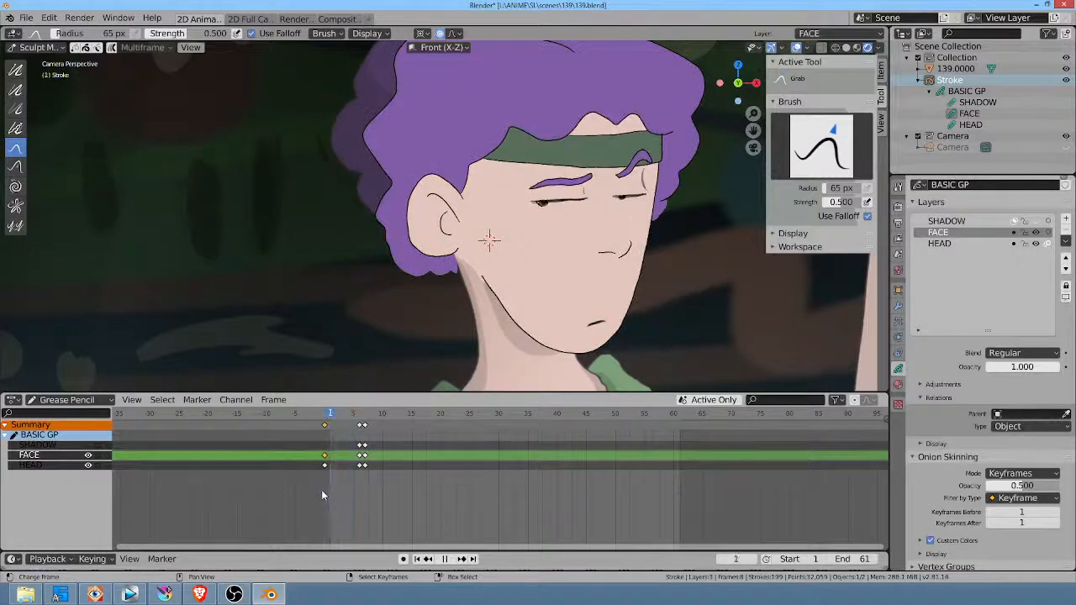
key(Escape)
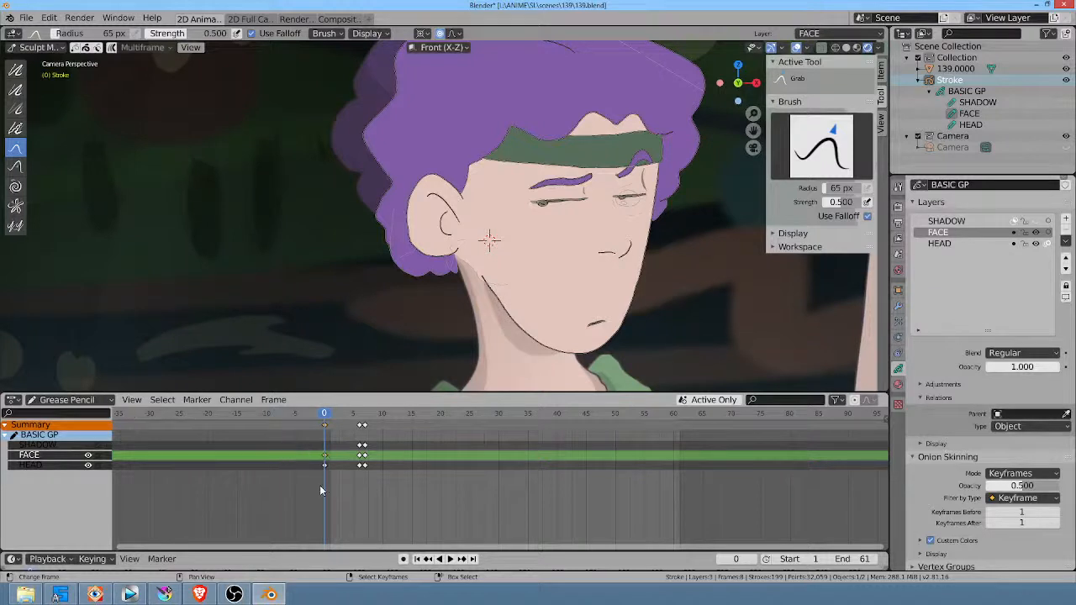
key(space)
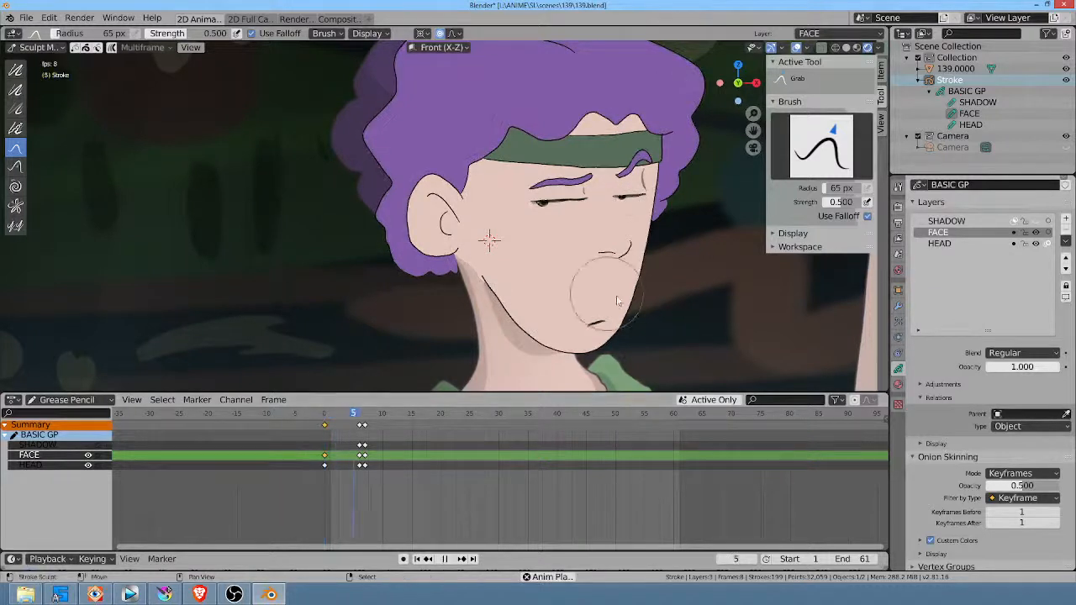
key(space)
mouse_move(326, 498)
mouse_down()
mouse_move(390, 508)
mouse_move(338, 500)
mouse_move(365, 503)
mouse_up()
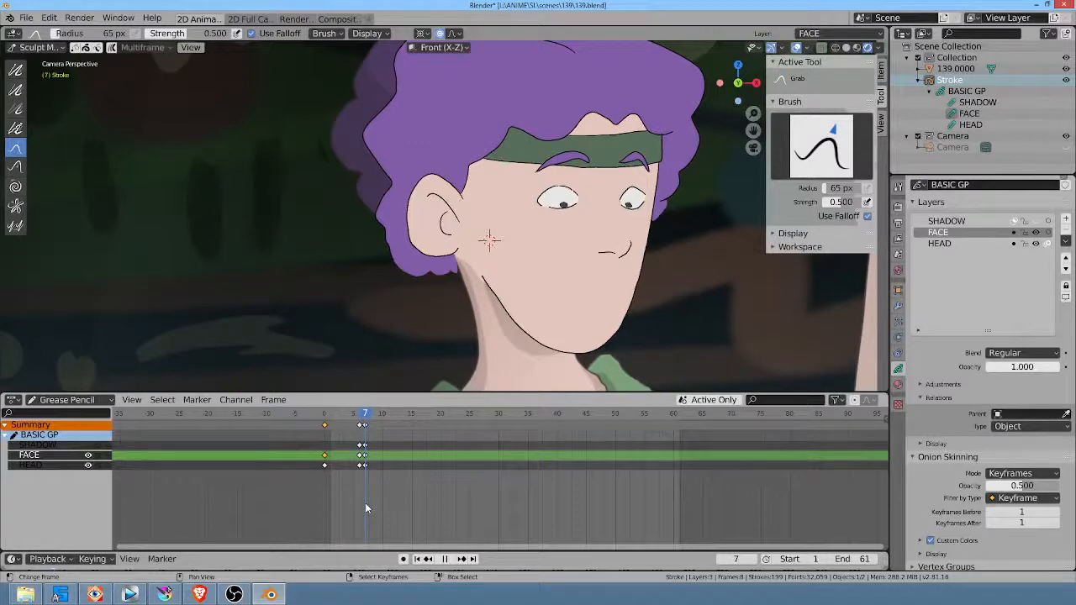
drag(365, 503, 390, 503)
scroll(670, 276, down, 4)
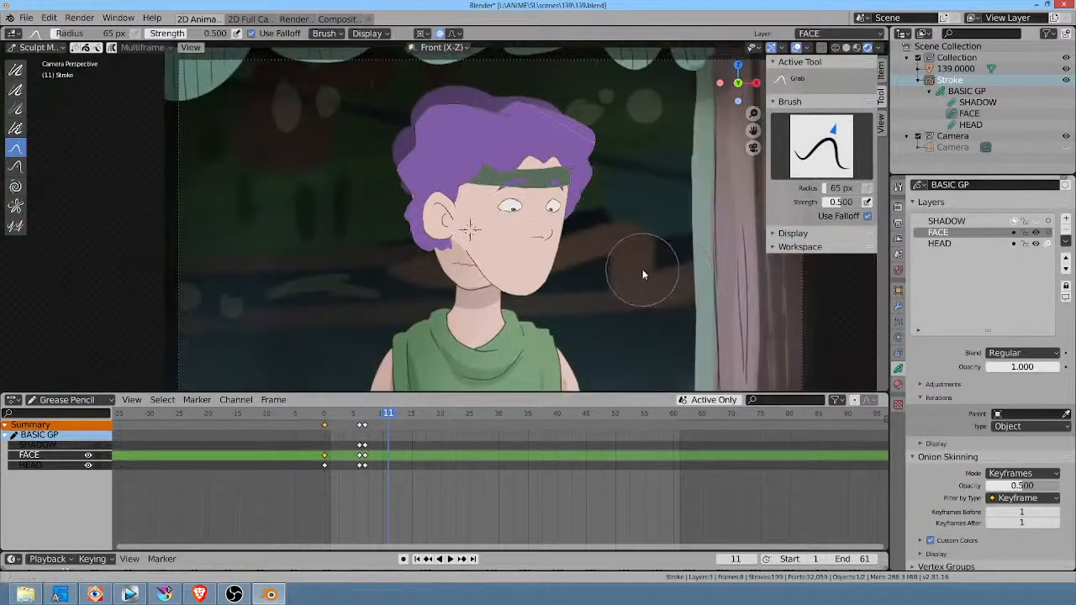
Step: At frame 12, select all of the head's strokes and mirror them by scaling -1 along the X axis
mouse_move(388, 419)
mouse_down()
mouse_move(352, 416)
mouse_move(394, 418)
mouse_up()
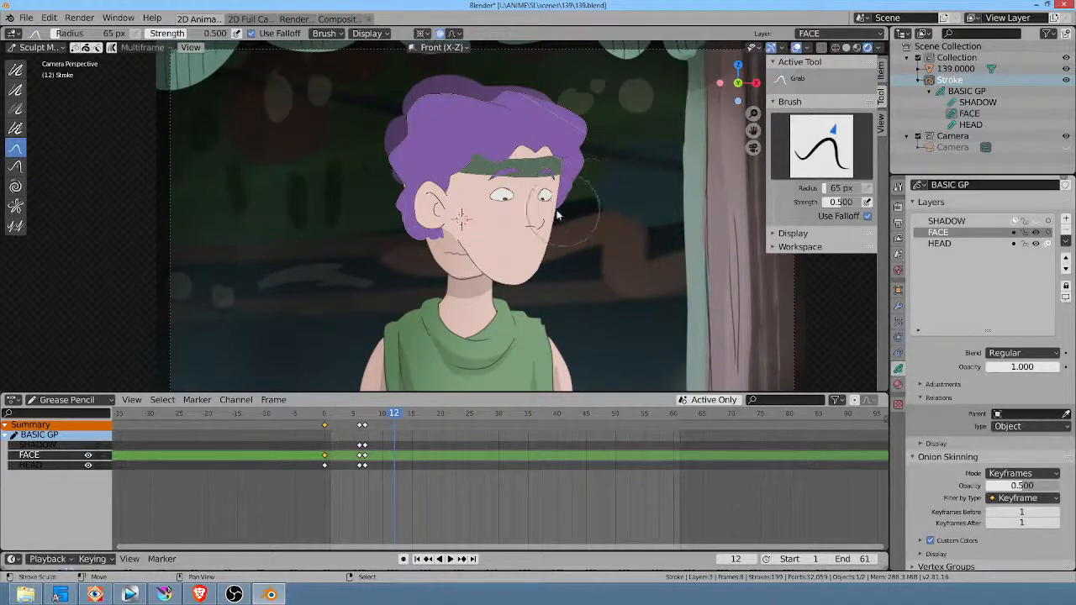
drag(560, 210, 549, 195)
key(Tab)
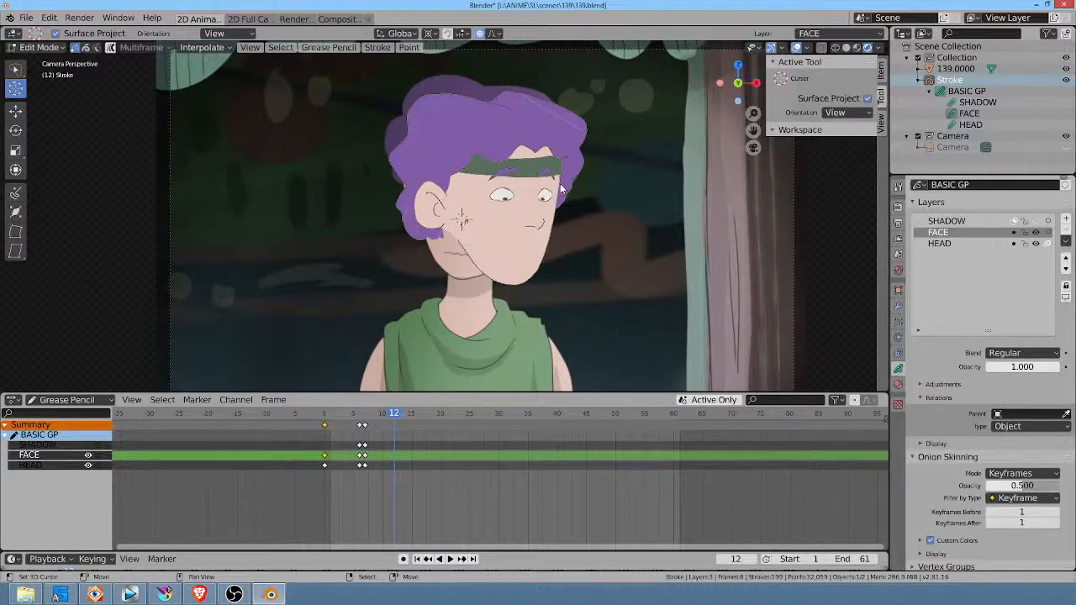
key(a)
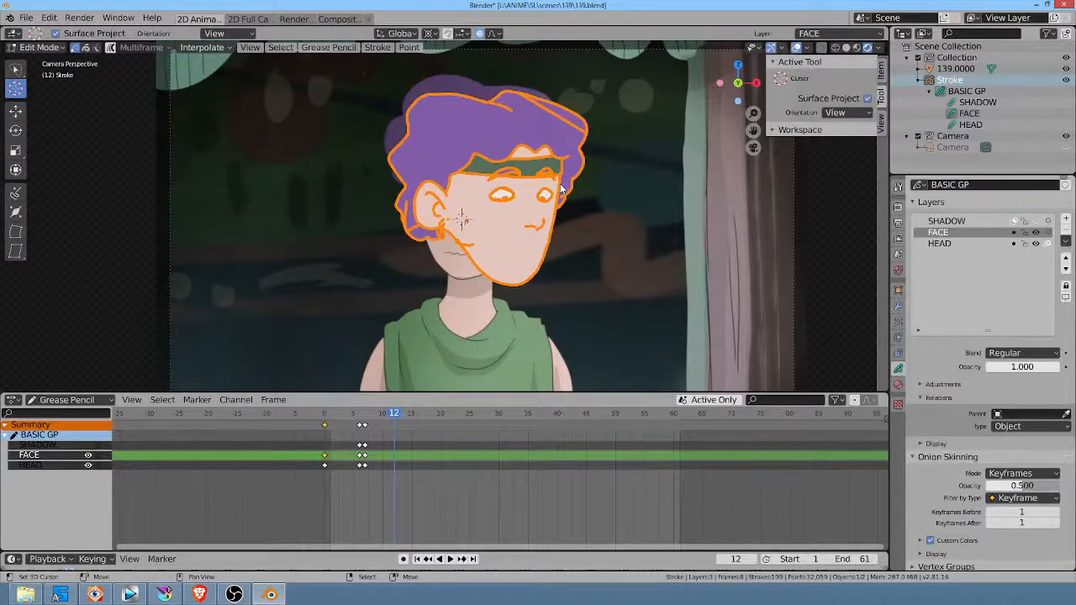
text(s)
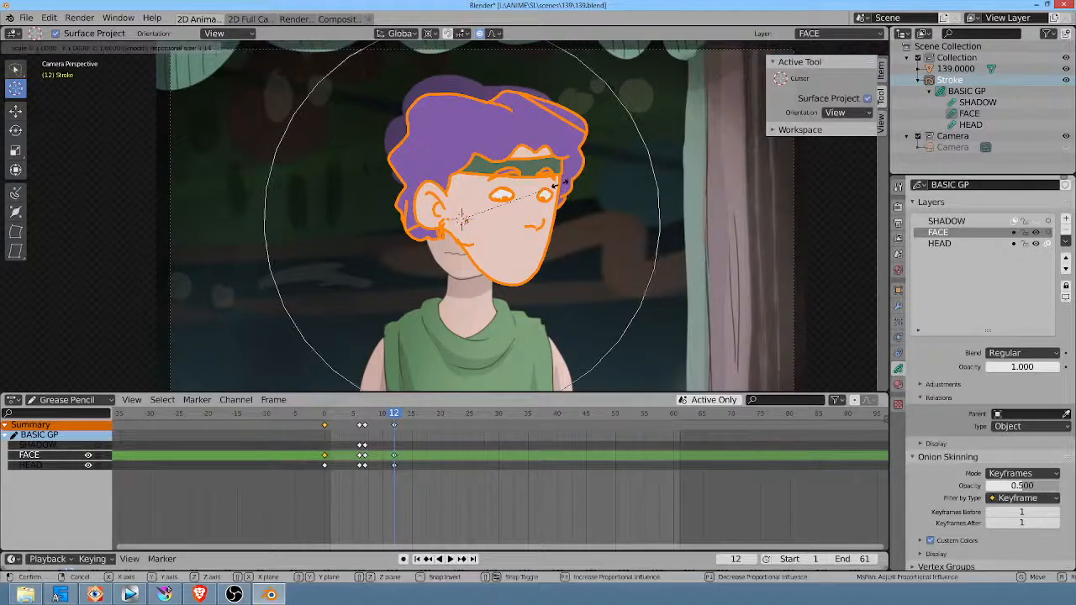
text(x-1)
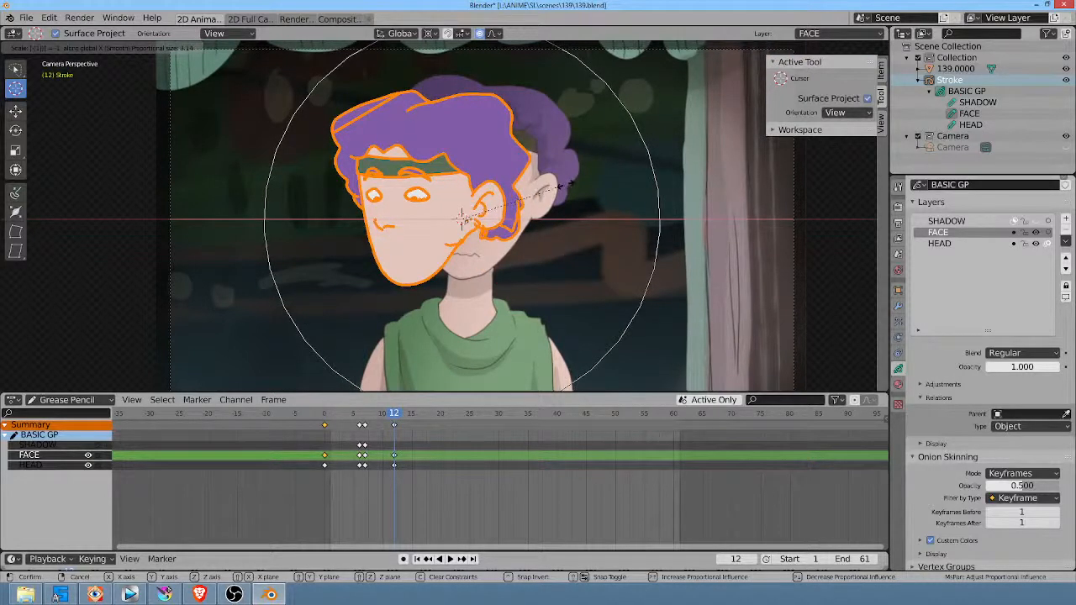
key(Return)
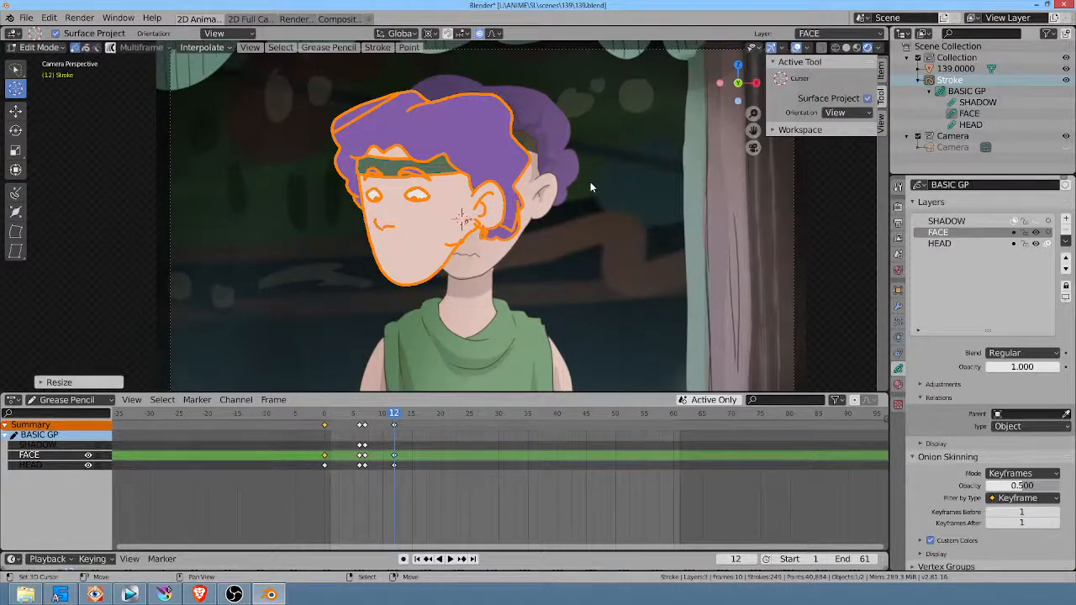
Step: Rotate and move the mirrored head at frame 12 so it covers the reference head above the neck
key(s)
click(600, 206)
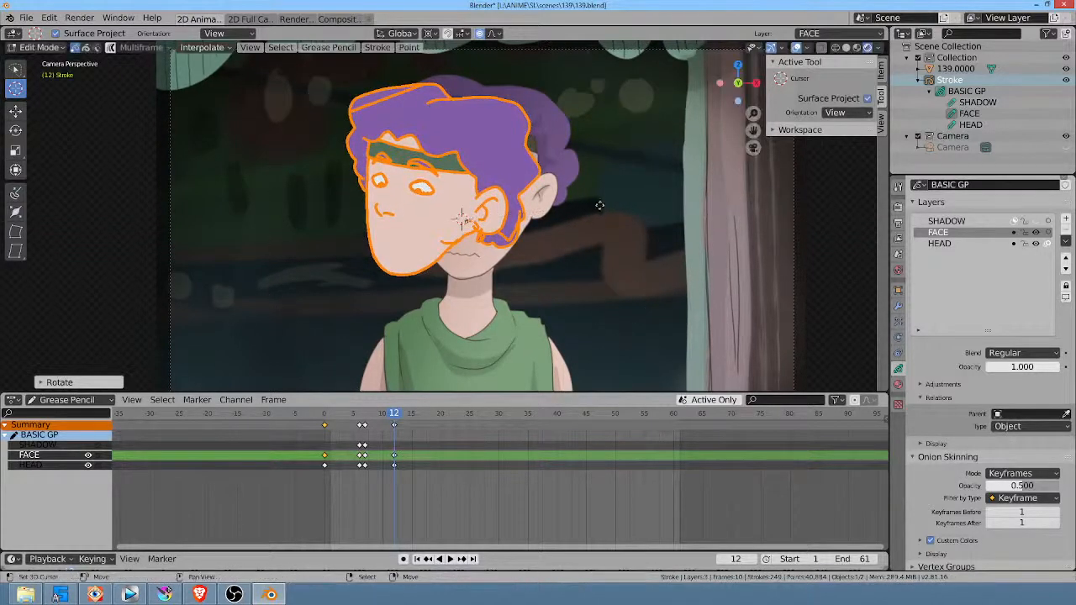
key(g)
click(638, 208)
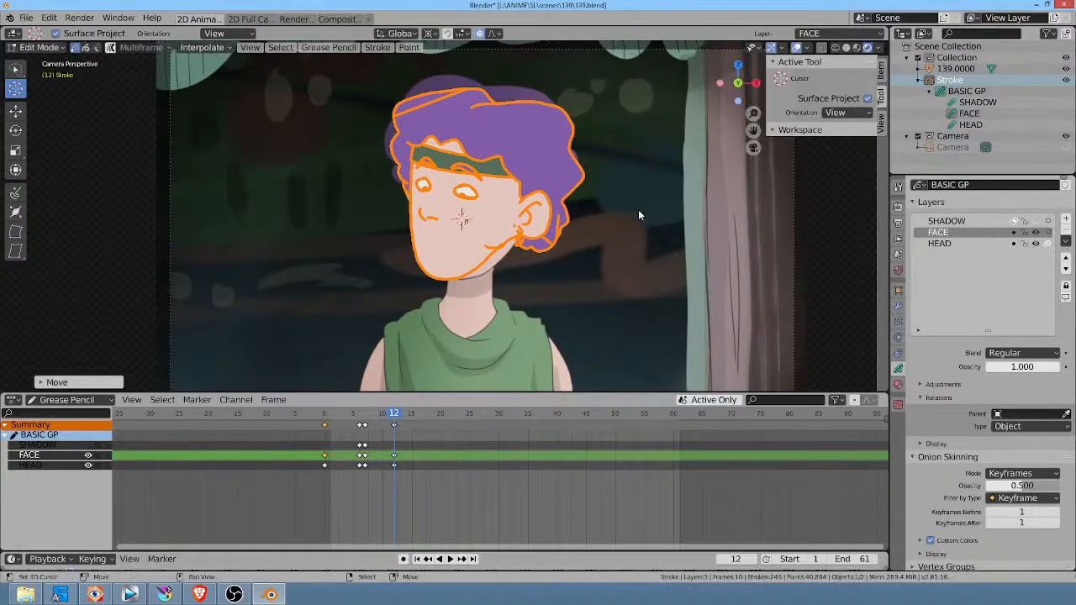
scroll(613, 172, up, 1)
scroll(613, 172, up, 1)
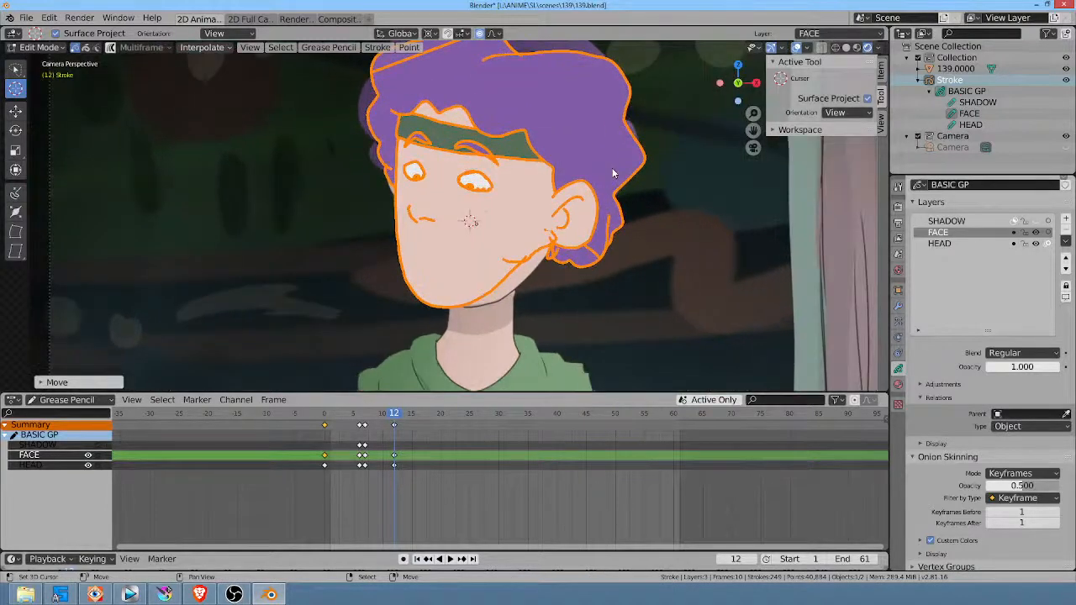
scroll(613, 173, down, 1)
key(r)
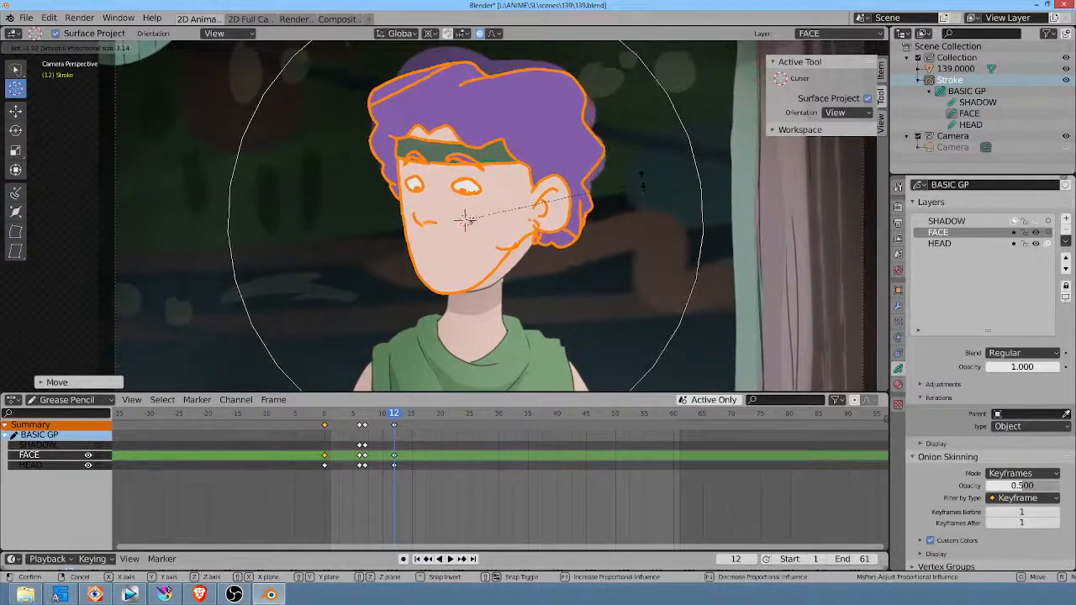
click(643, 206)
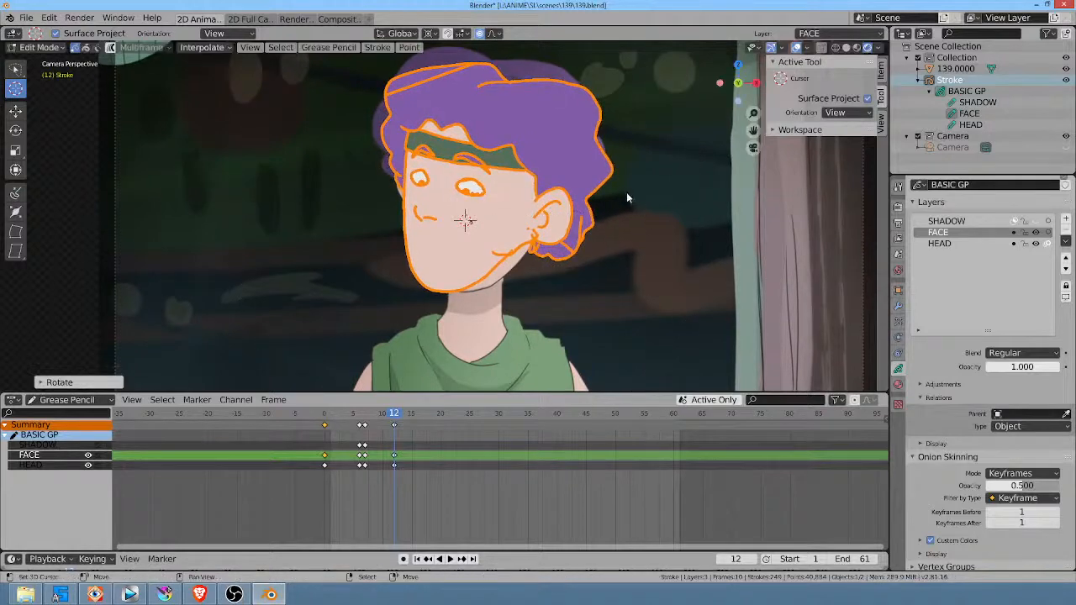
Step: Move all of the mirrored head's strokes slightly lower at frame 12 so the chin covers the reference jaw
scroll(532, 183, up, 2)
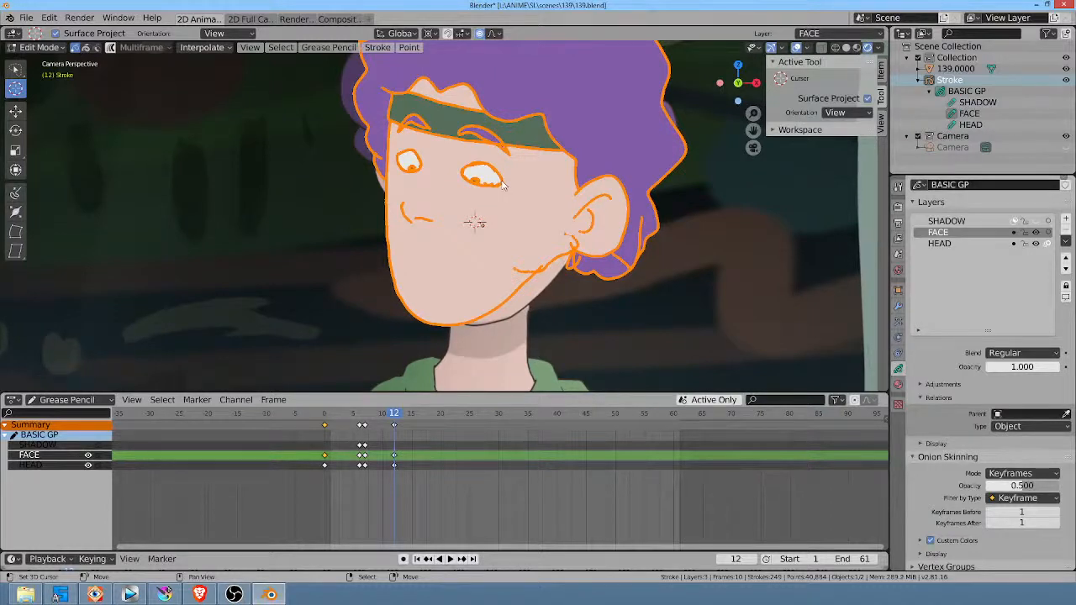
key(alt+a)
shift+middle_drag(549, 180, 604, 190)
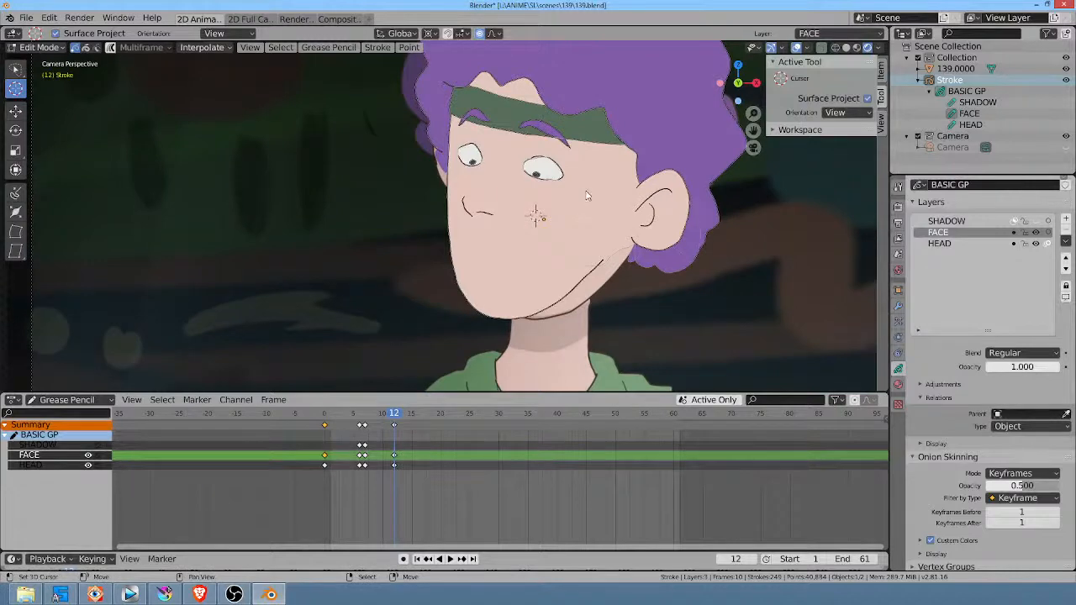
key(a)
key(g)
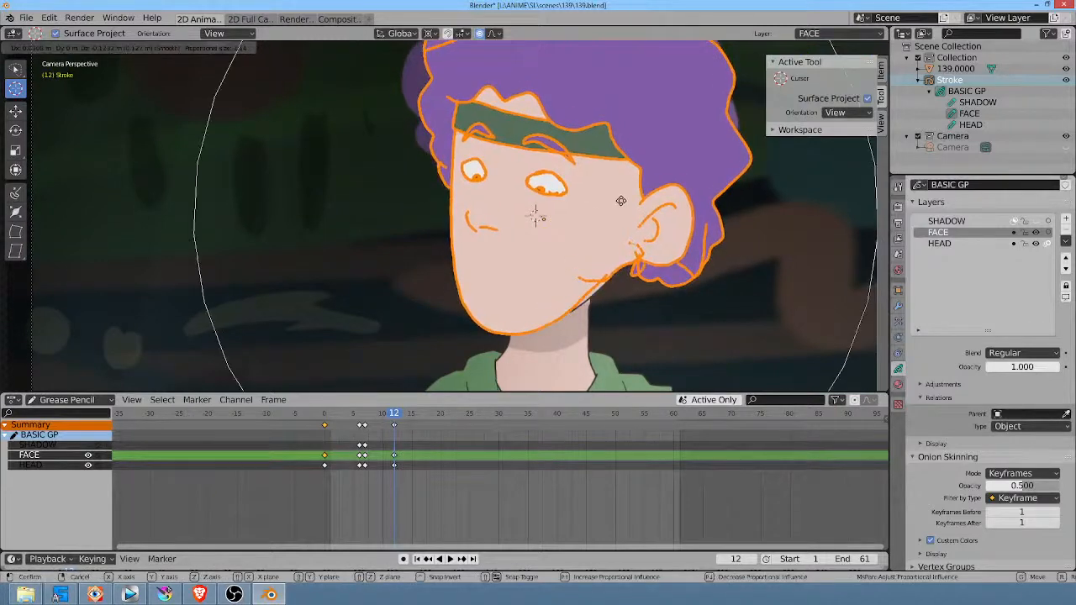
click(620, 205)
scroll(619, 205, down, 4)
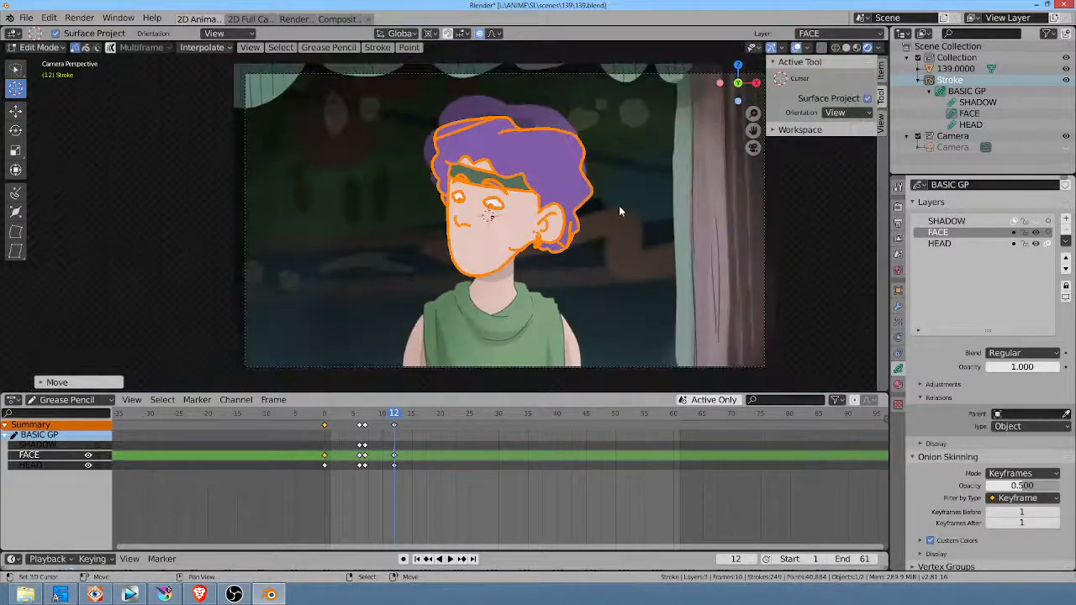
scroll(519, 188, up, 3)
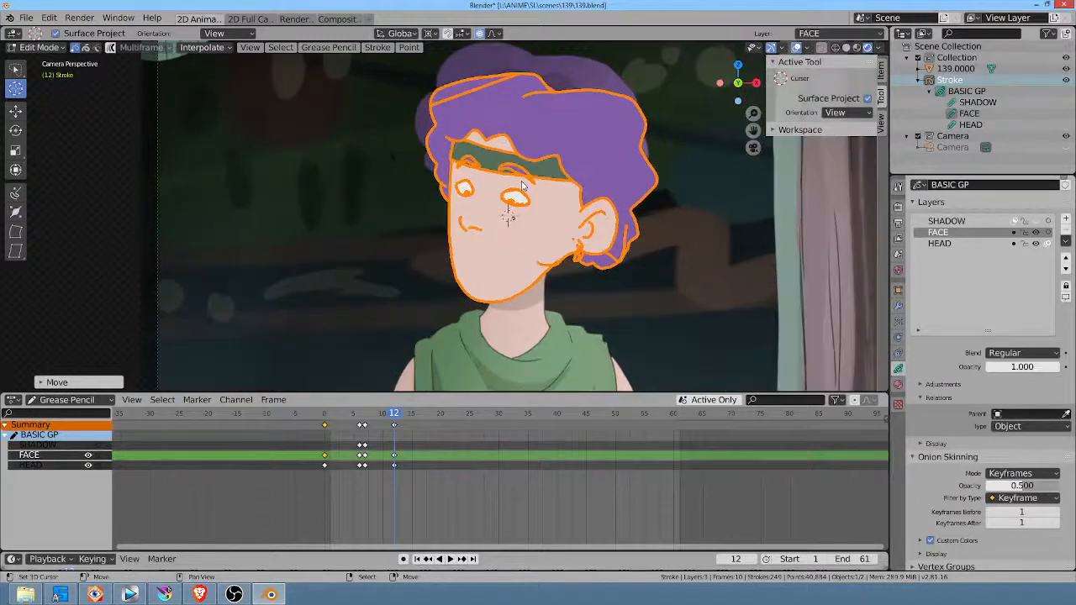
Step: Try to reposition all of the head's strokes at frame 8
mouse_move(376, 482)
mouse_down()
mouse_move(391, 483)
mouse_move(365, 485)
mouse_move(367, 493)
mouse_move(392, 498)
mouse_move(363, 497)
mouse_up()
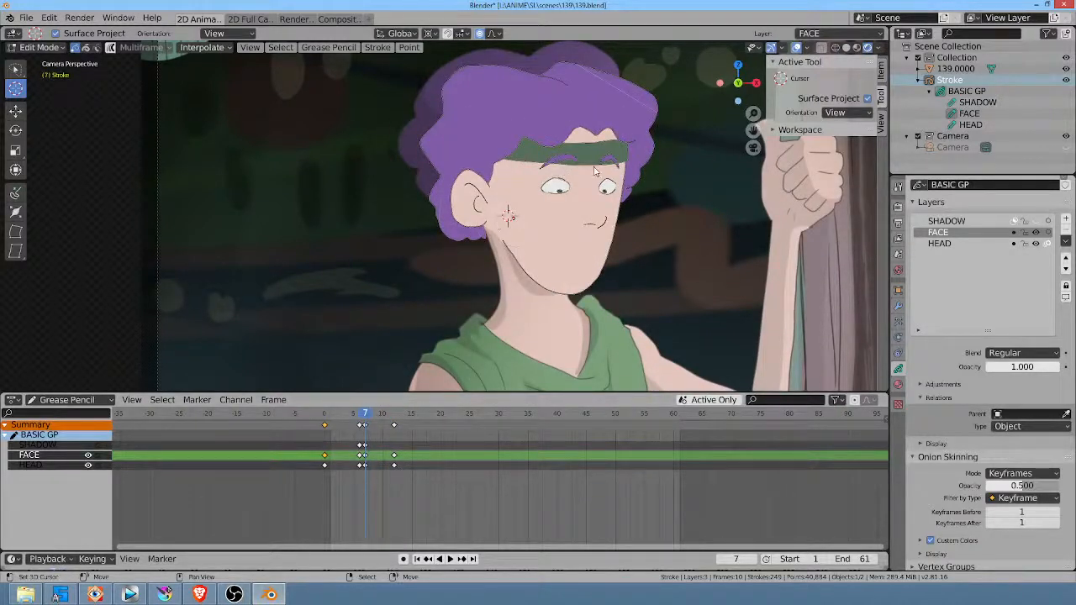
key(a)
drag(365, 509, 370, 505)
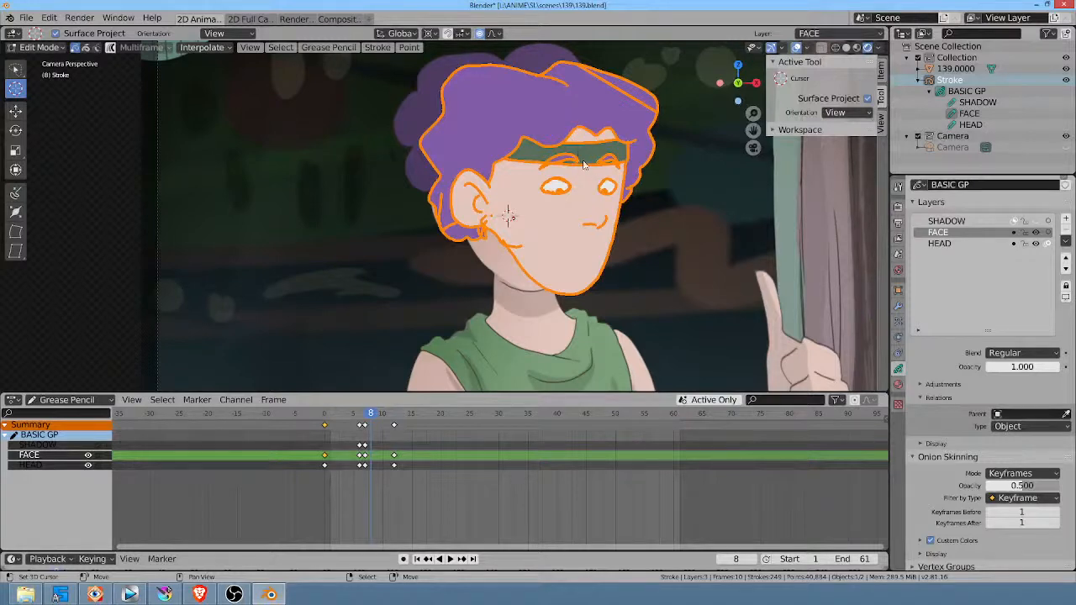
key(g)
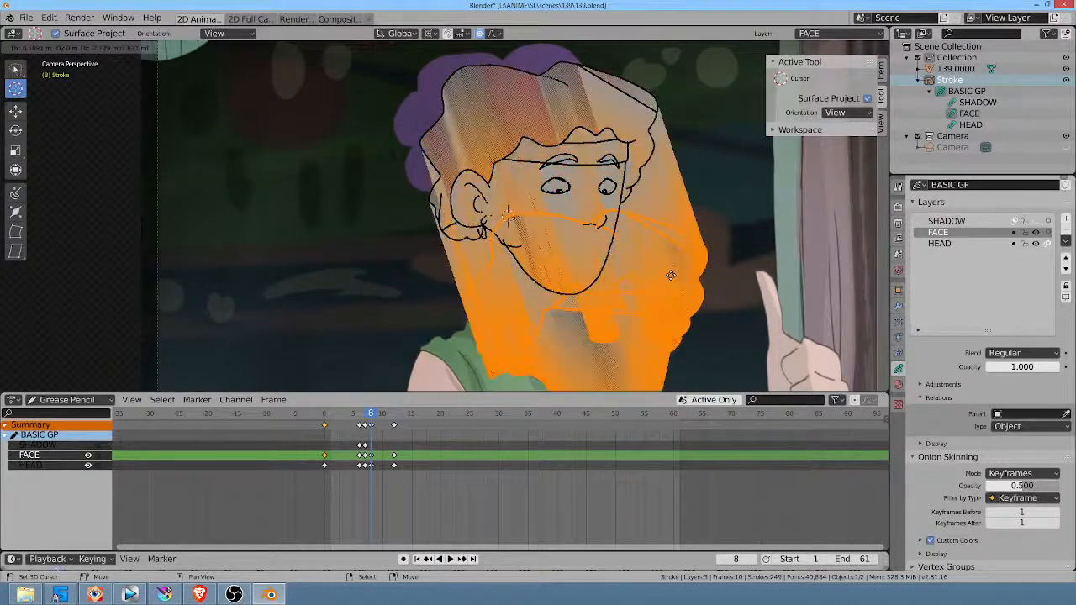
key(Escape)
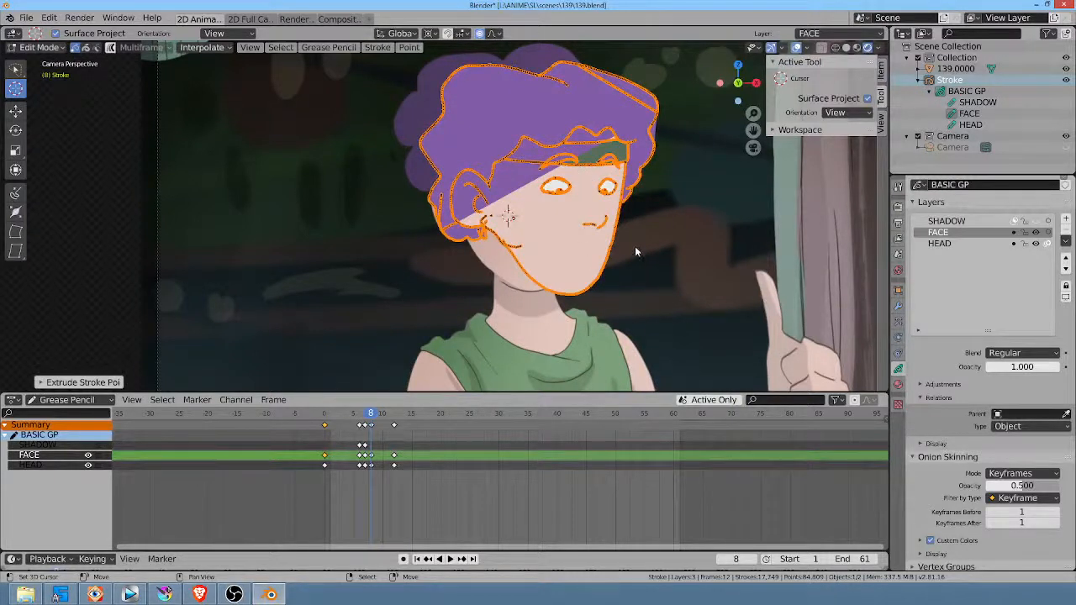
key(ctrl+z)
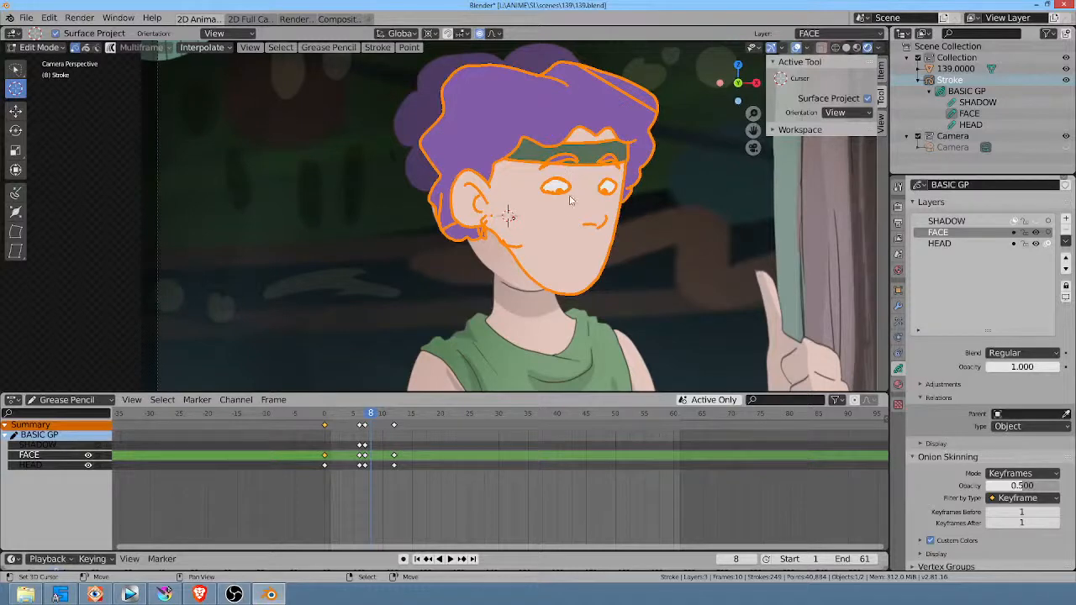
Step: At frame 8, sculpt the face, jaw and hair toward the reference head with the Grab brush at 237 px radius
key(Tab)
key(ctrl+Tab)
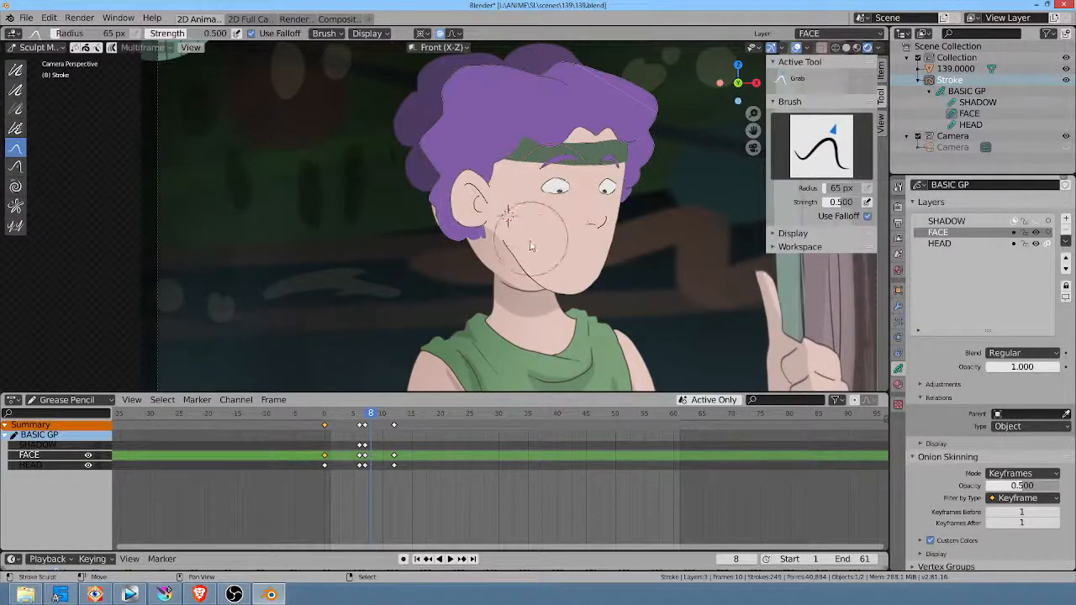
mouse_move(533, 211)
mouse_down()
mouse_move(517, 228)
mouse_move(498, 213)
mouse_up()
key(f)
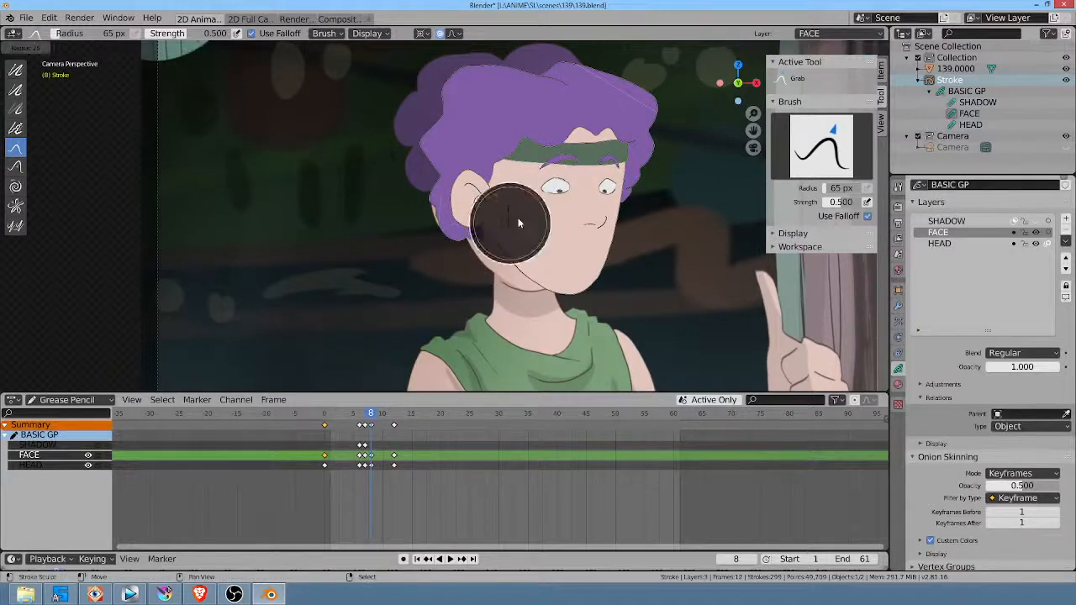
click(606, 172)
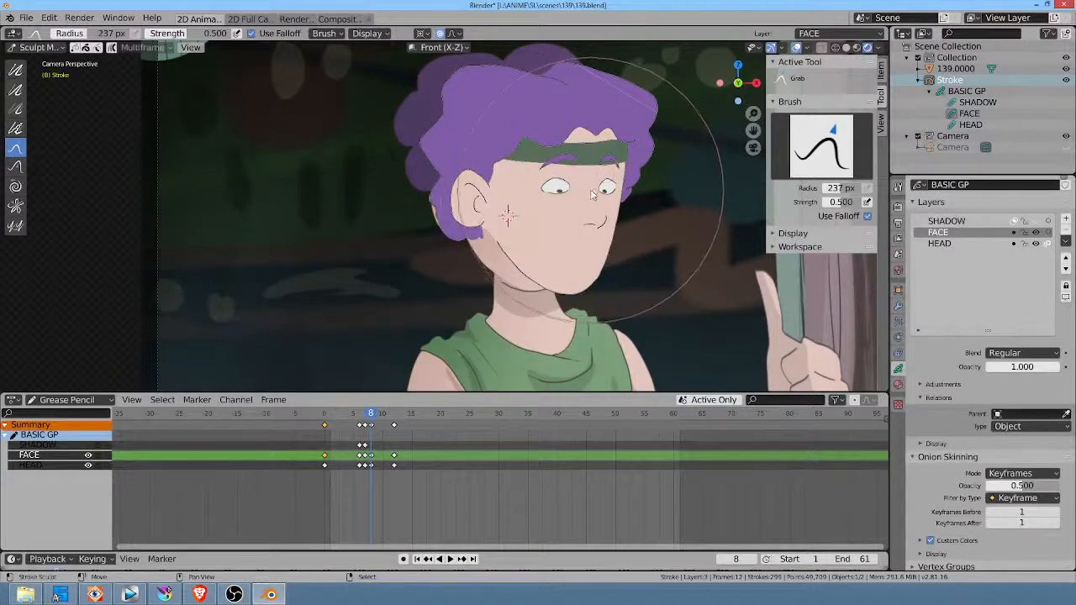
mouse_move(639, 194)
mouse_down()
mouse_move(580, 244)
mouse_move(571, 269)
mouse_move(593, 279)
mouse_move(601, 243)
mouse_move(546, 151)
mouse_move(450, 100)
mouse_move(427, 142)
mouse_move(446, 157)
mouse_up()
drag(505, 234, 485, 265)
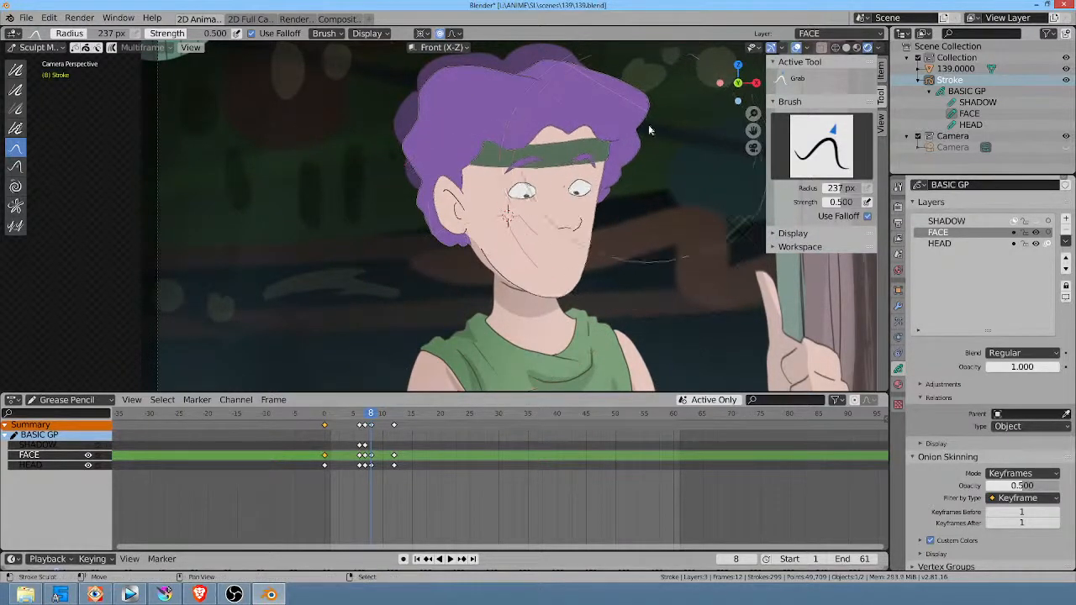
drag(629, 157, 611, 158)
Step: At frame 9, reshape the ear, hair, forehead and chin with the Grab brush to fit the turning head
drag(372, 414, 377, 414)
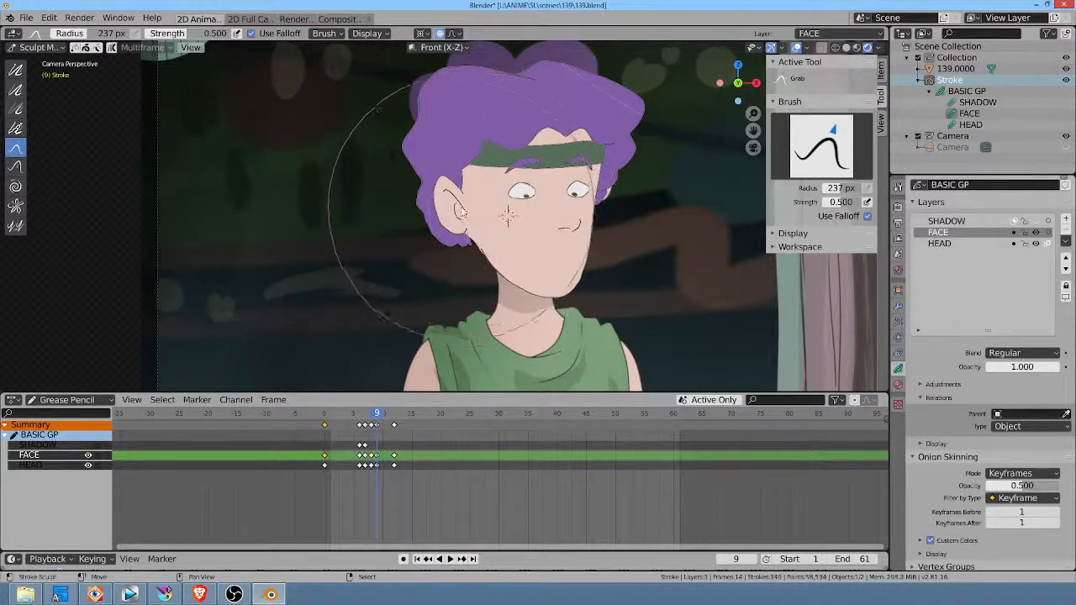
drag(461, 205, 464, 190)
drag(489, 94, 485, 77)
drag(582, 94, 594, 82)
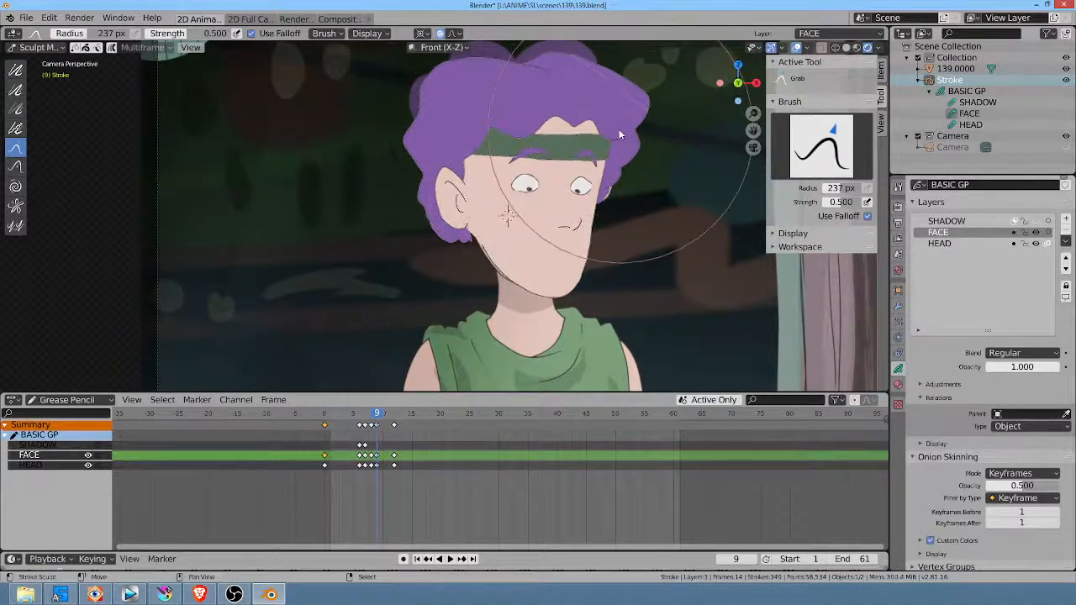
drag(620, 132, 623, 125)
drag(595, 239, 599, 241)
drag(581, 280, 551, 271)
drag(611, 184, 613, 196)
Step: At frame 9, reshape the top of the hair with the Grab brush at a 138 px radius
middle_click(530, 192)
middle_drag(531, 194, 518, 215)
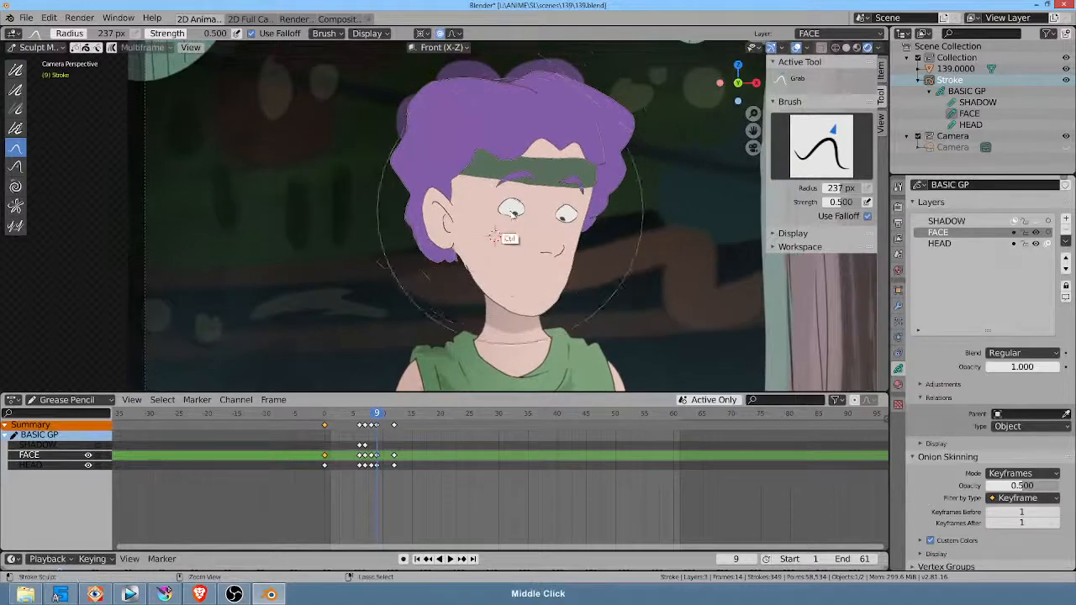
scroll(489, 187, down, 2)
mouse_move(391, 124)
mouse_down()
mouse_move(408, 133)
mouse_move(435, 107)
mouse_up()
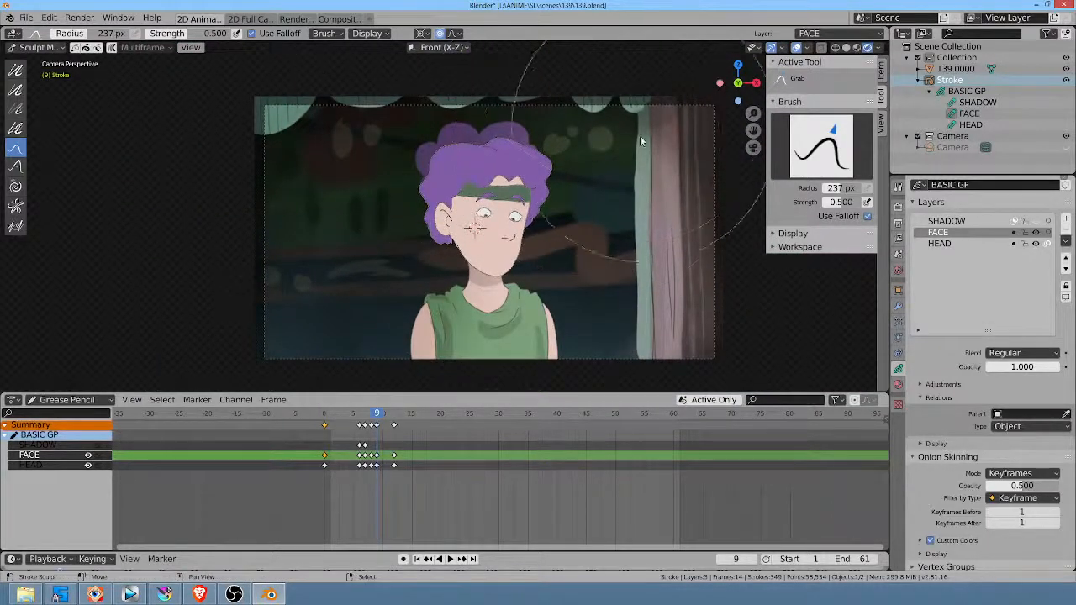
key(f)
click(562, 239)
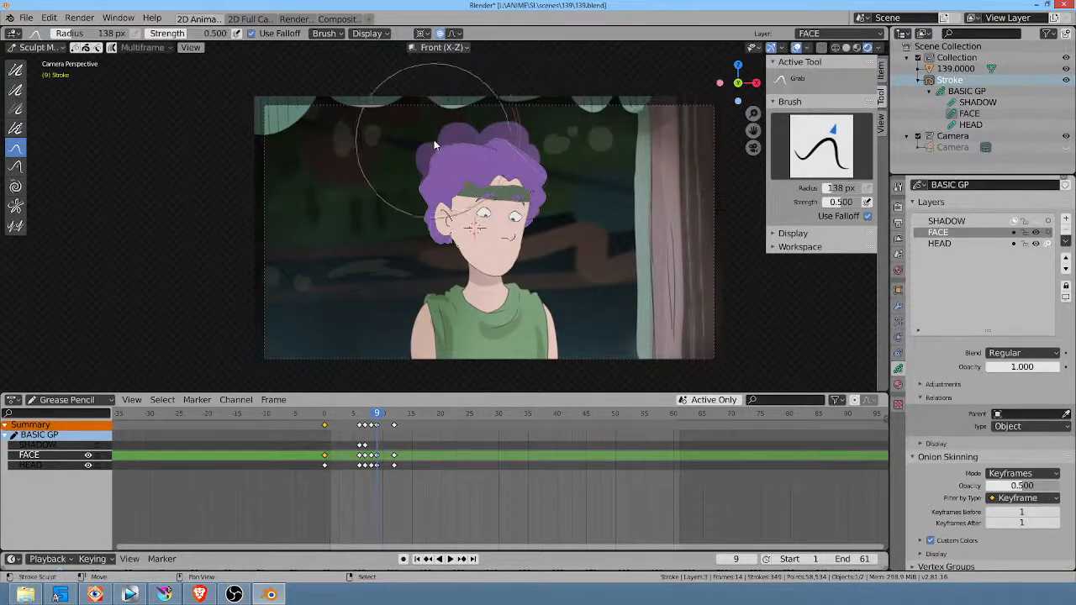
drag(451, 147, 455, 140)
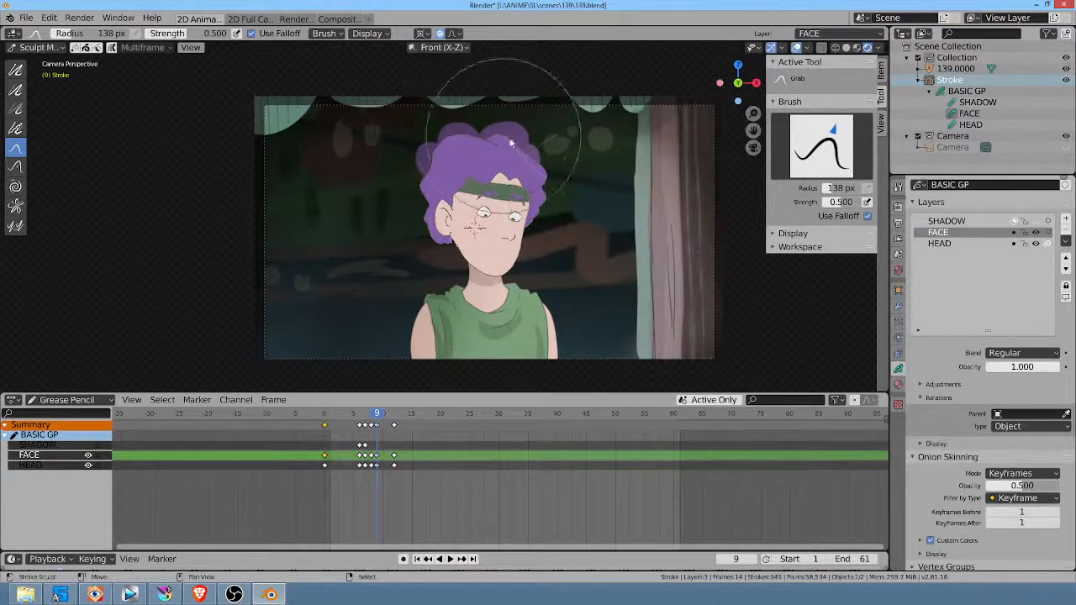
Step: Compare the head's pose and facing direction with the body across frames 9 to 12
key(Right)
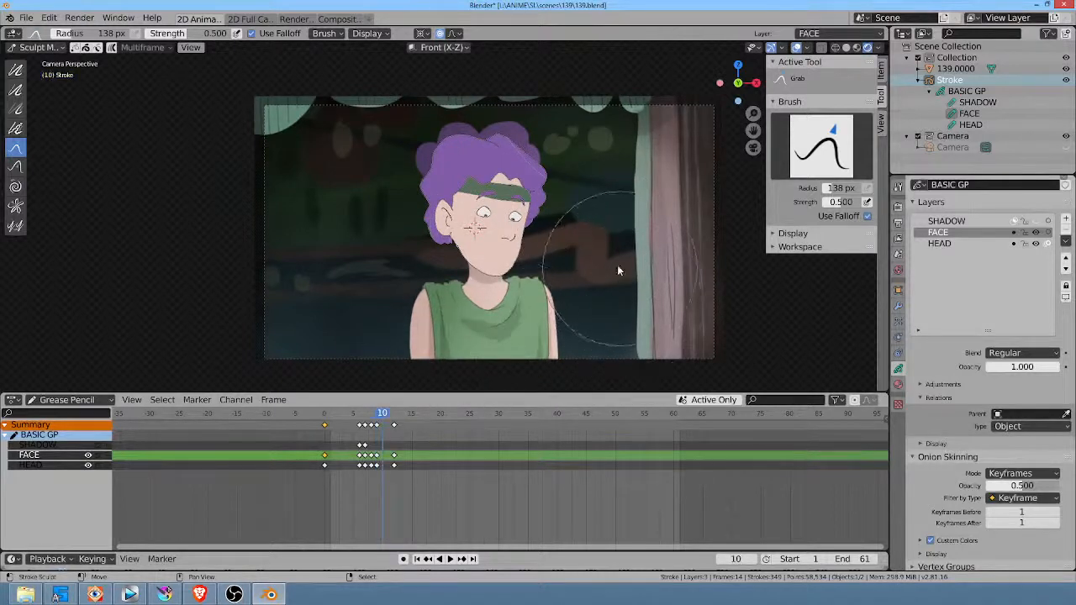
key(Right)
key(Right)
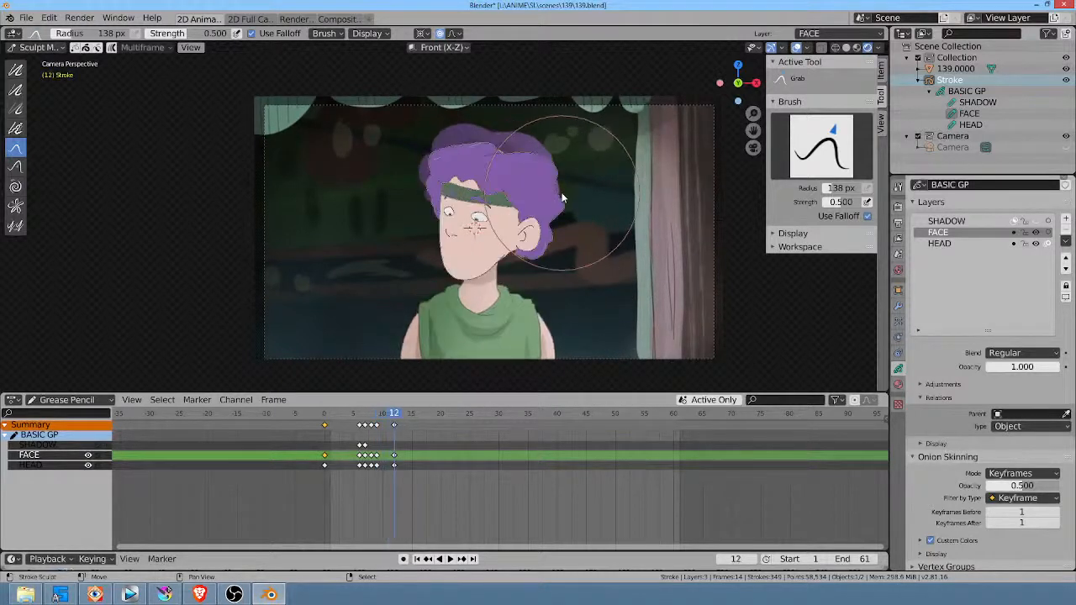
key(Left)
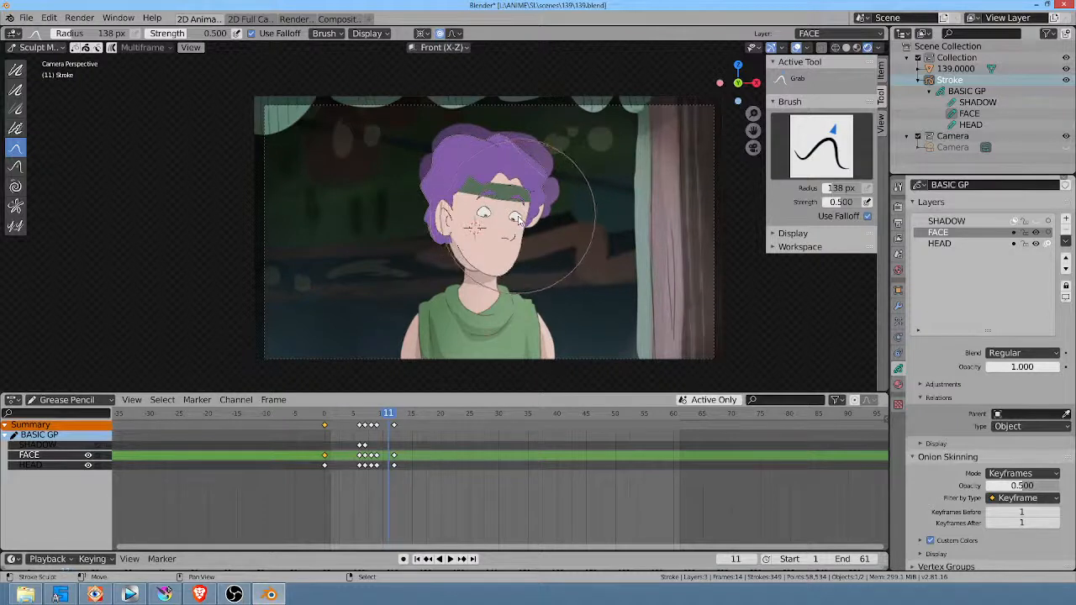
key(Left)
key(Left)
key(Right)
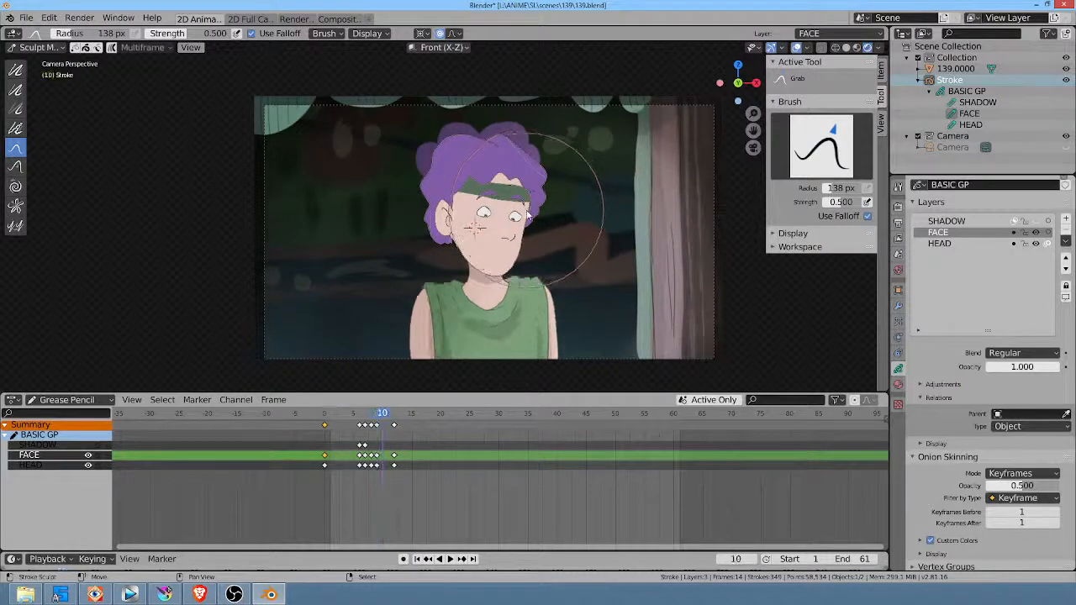
key(Left)
key(Right)
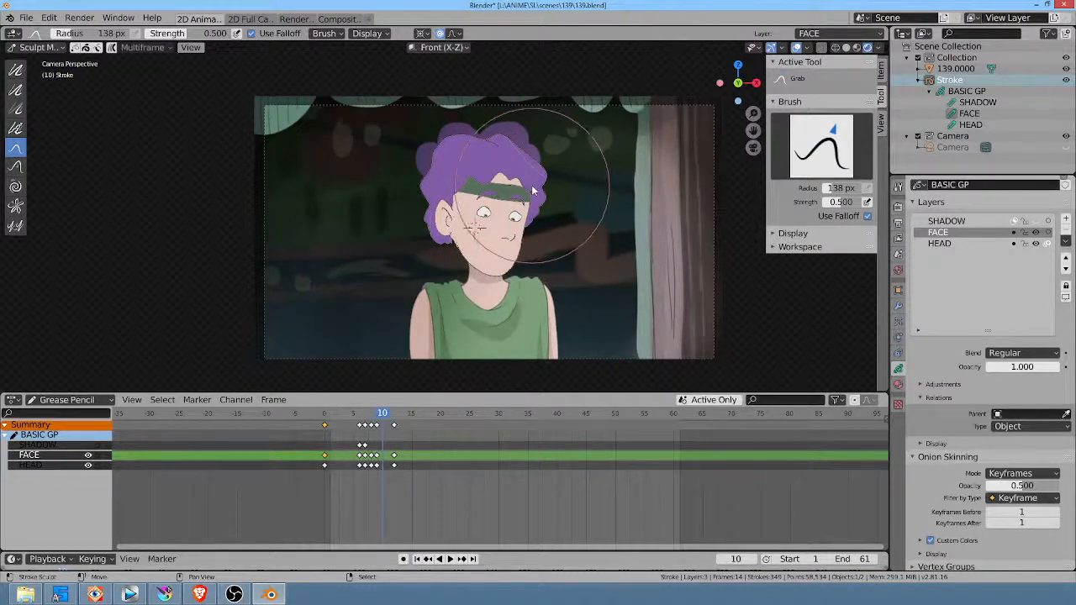
Step: At frame 10, mirror all of the head's strokes along X with a scale of -1 and move them onto the reference head
key(Tab)
key(s)
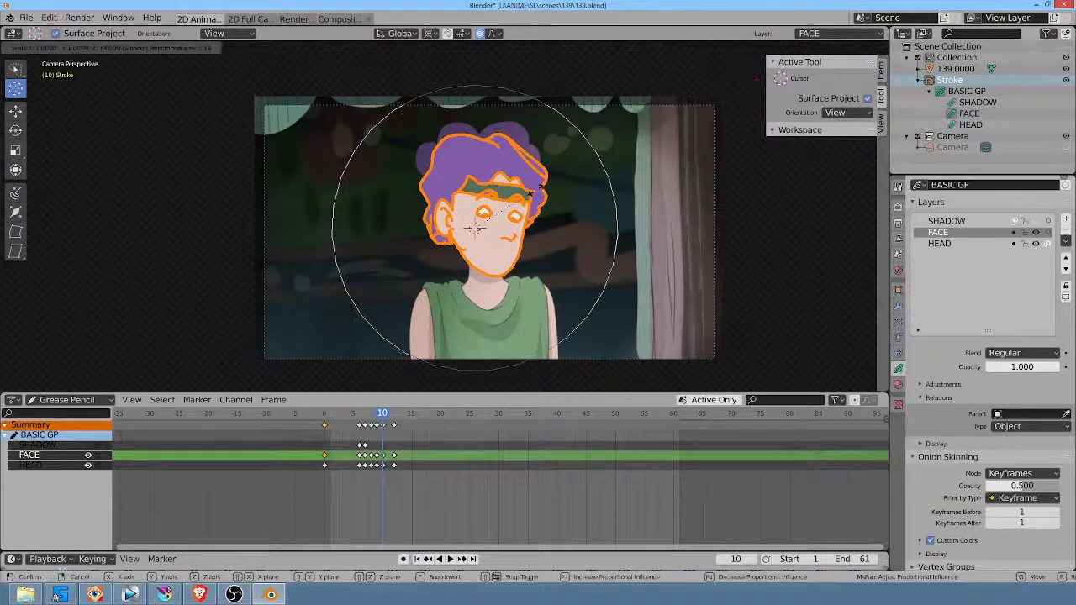
key(x)
key(minus)
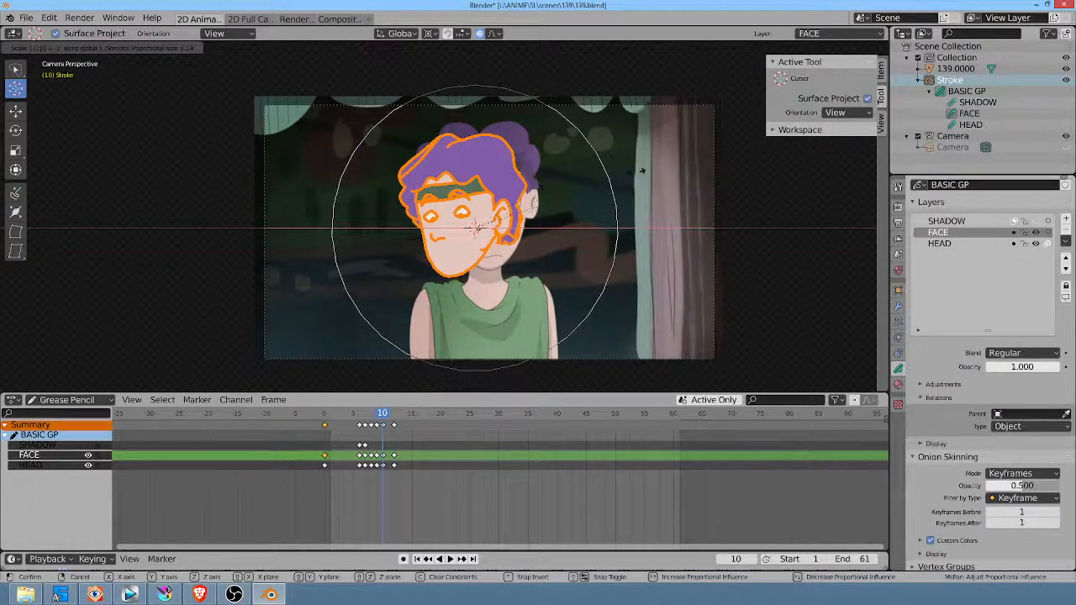
click(621, 190)
key(g)
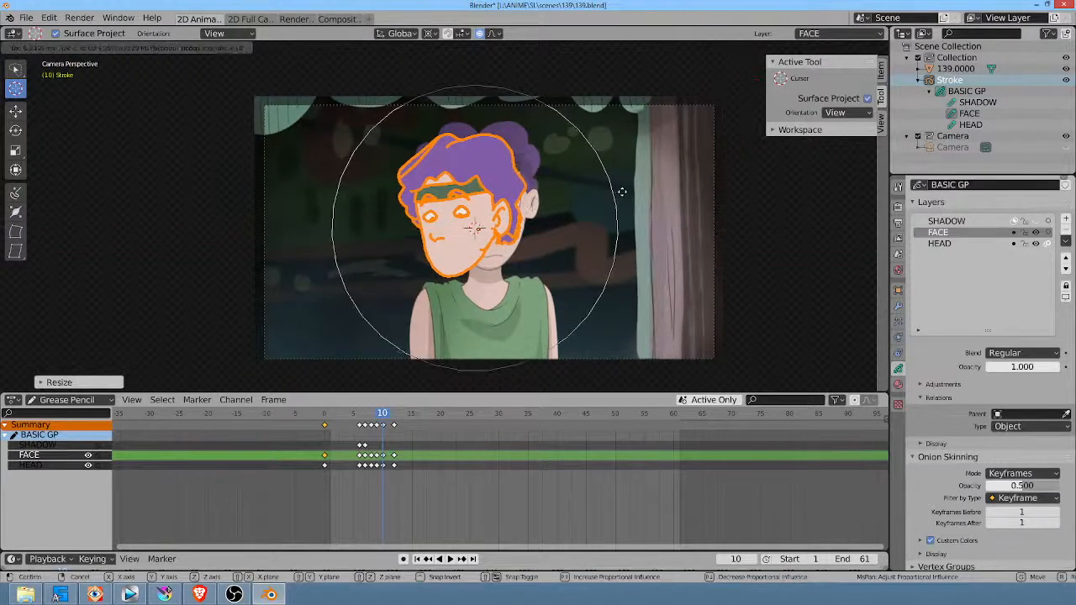
click(639, 193)
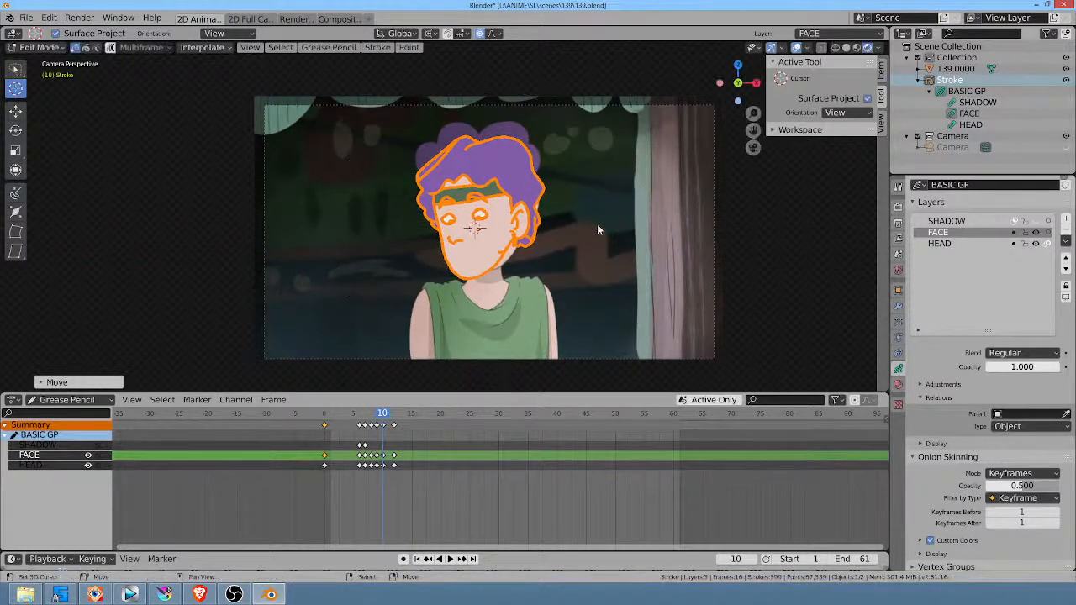
Step: Duplicate the FACE and HEAD keyframes from frame 12 to frame 11
key(Right)
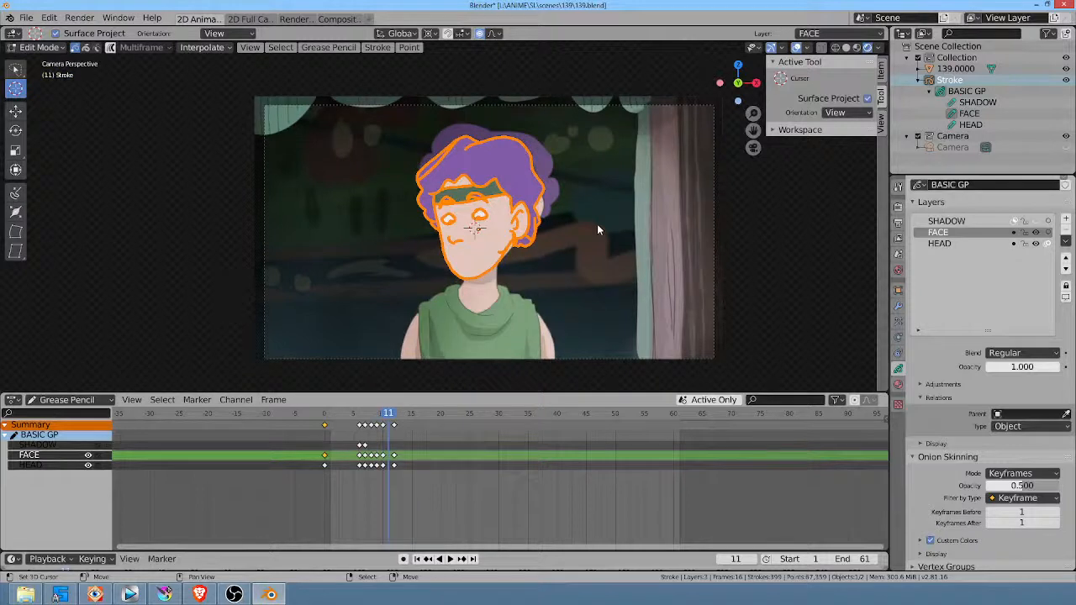
key(Left)
key(Right)
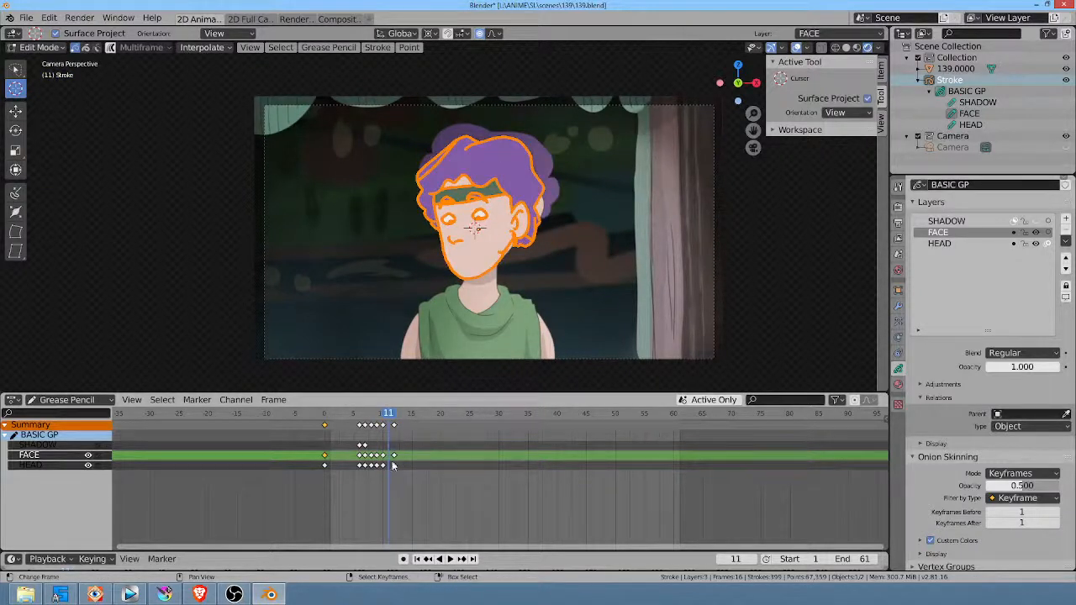
click(68, 444)
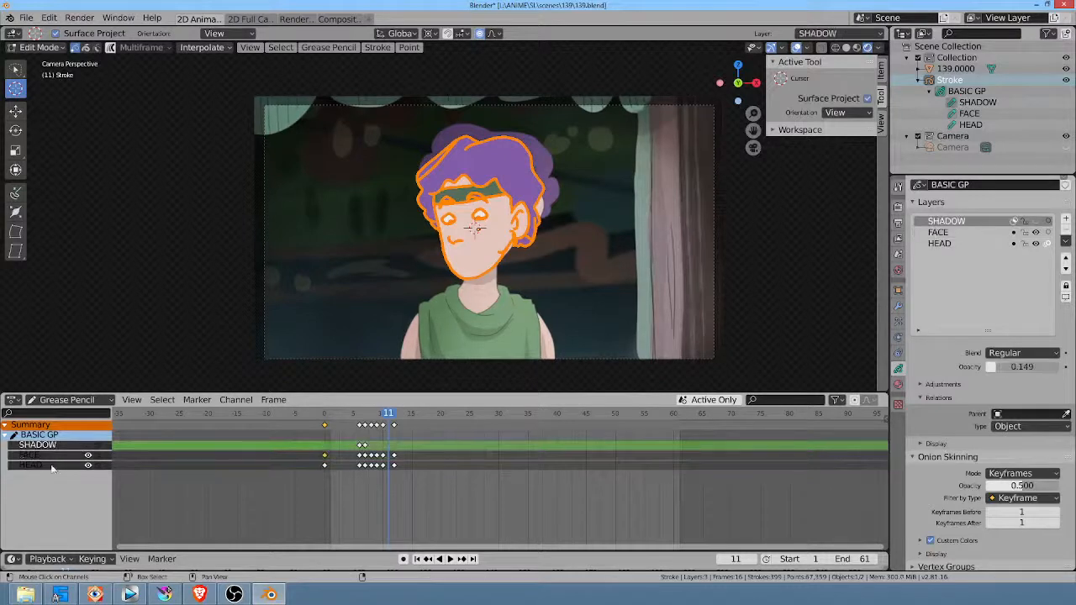
click(51, 466)
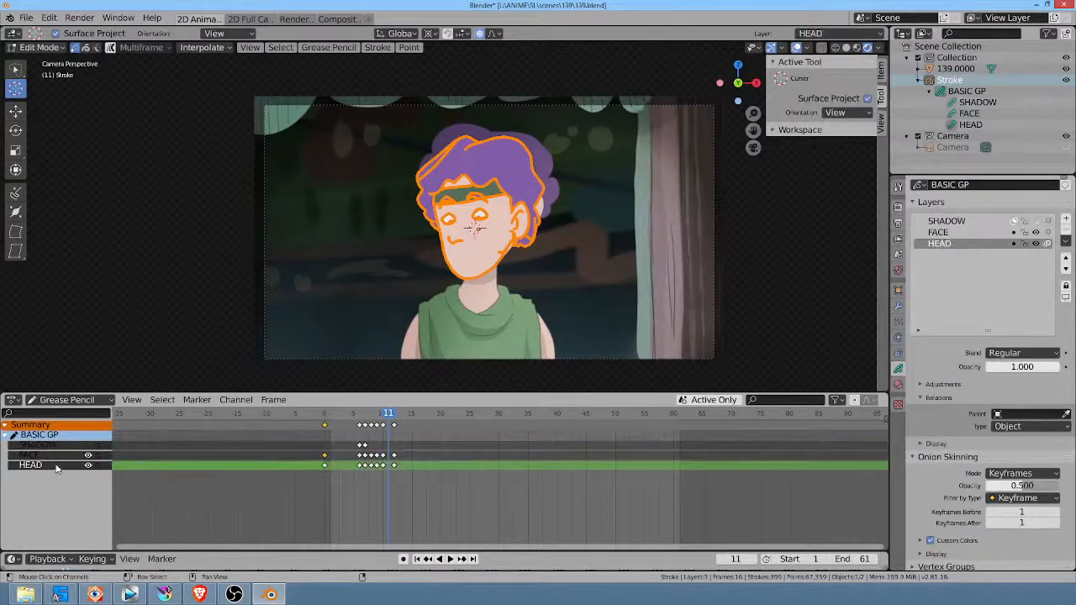
shift+right_click(394, 457)
scroll(402, 478, up, 7)
middle_drag(400, 479, 485, 476)
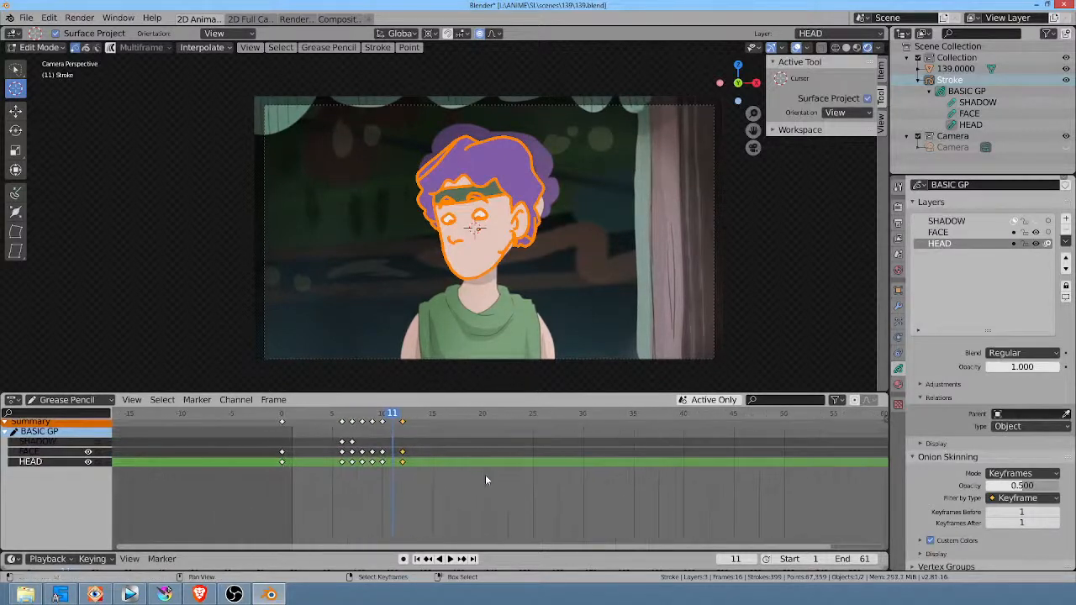
key(shift+d)
click(475, 475)
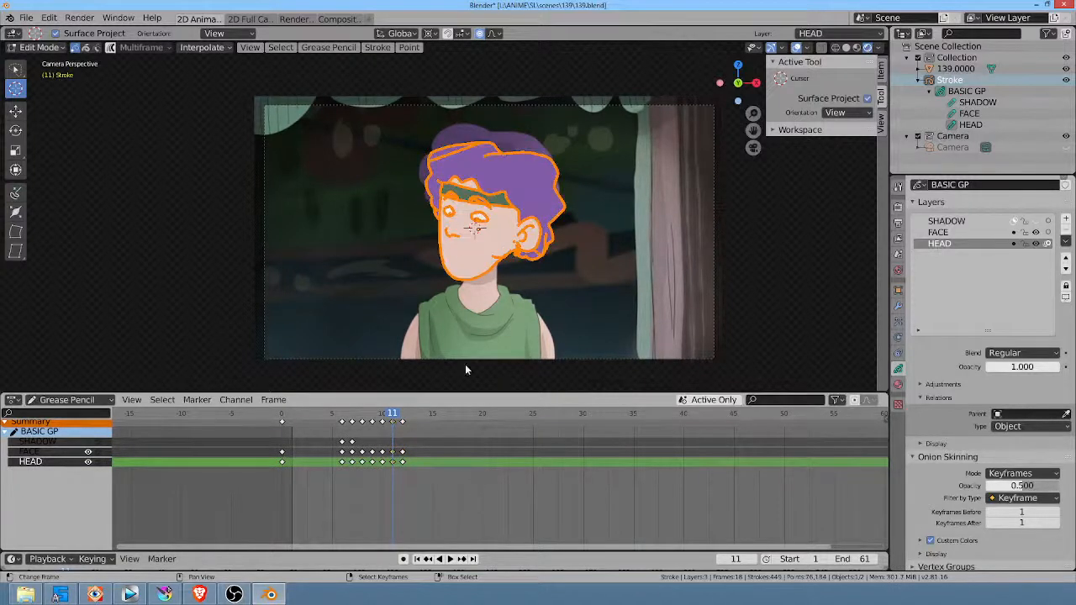
Step: At frame 11, rotate the head's strokes slightly counterclockwise and stretch them slightly taller
key(r)
click(574, 197)
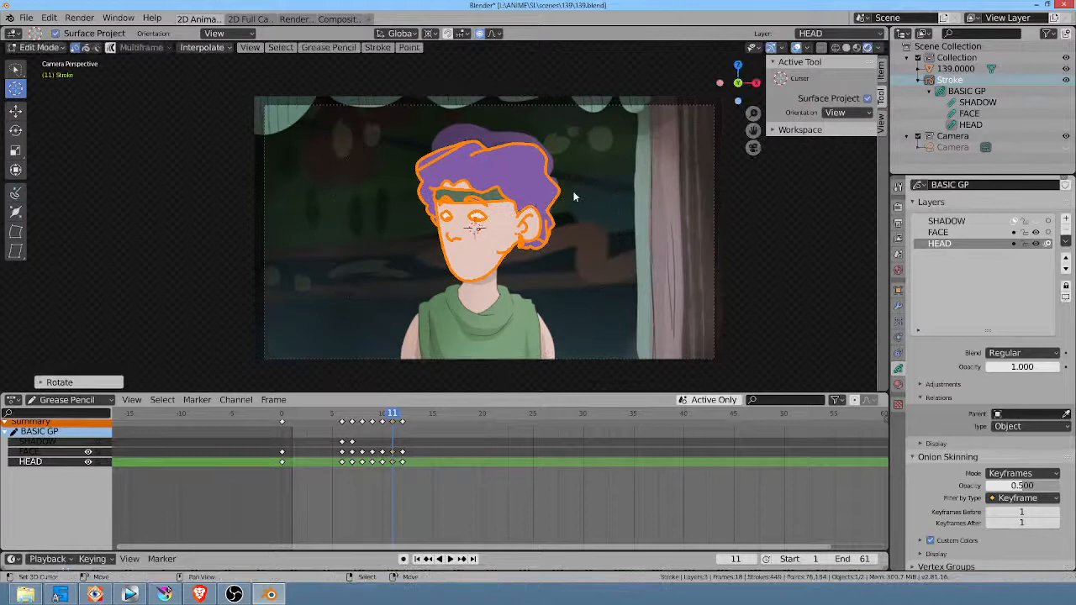
key(s)
click(533, 209)
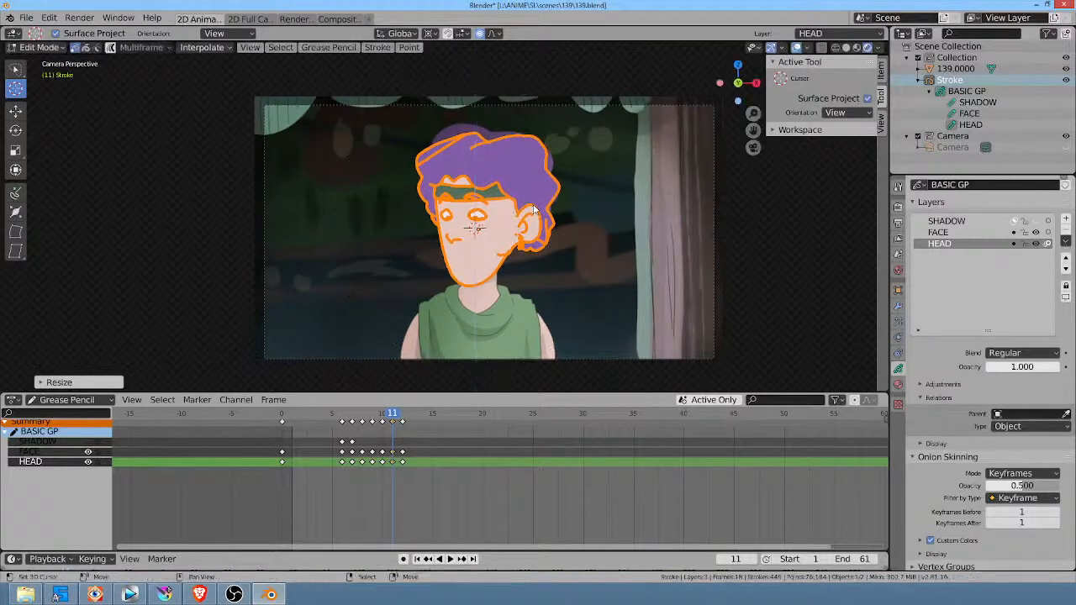
Step: Play the animation from frame 5 to review the eye opening and head turn
click(329, 456)
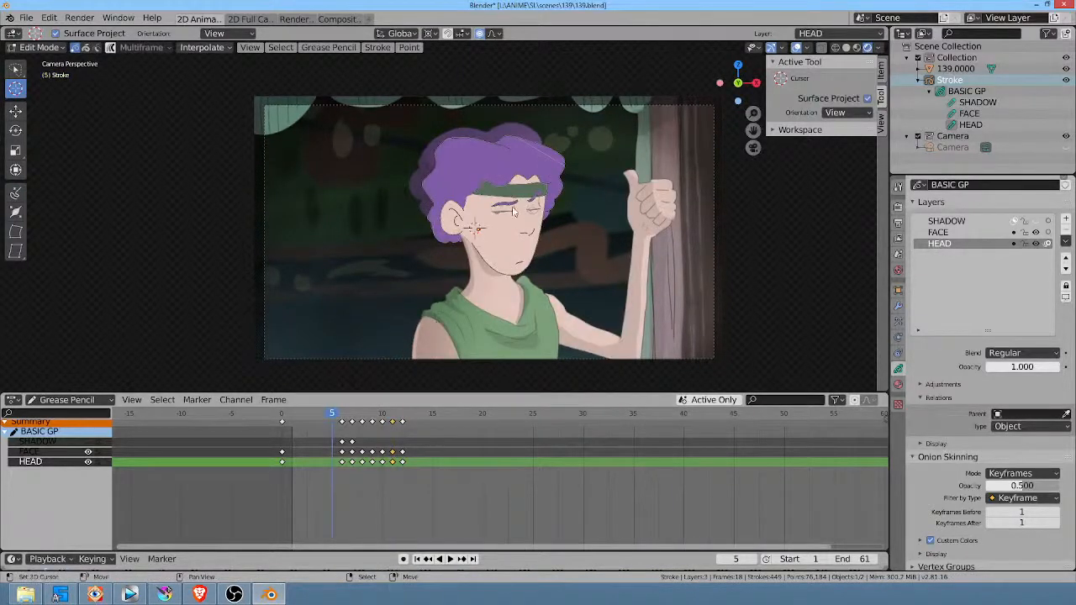
scroll(515, 212, up, 3)
key(space)
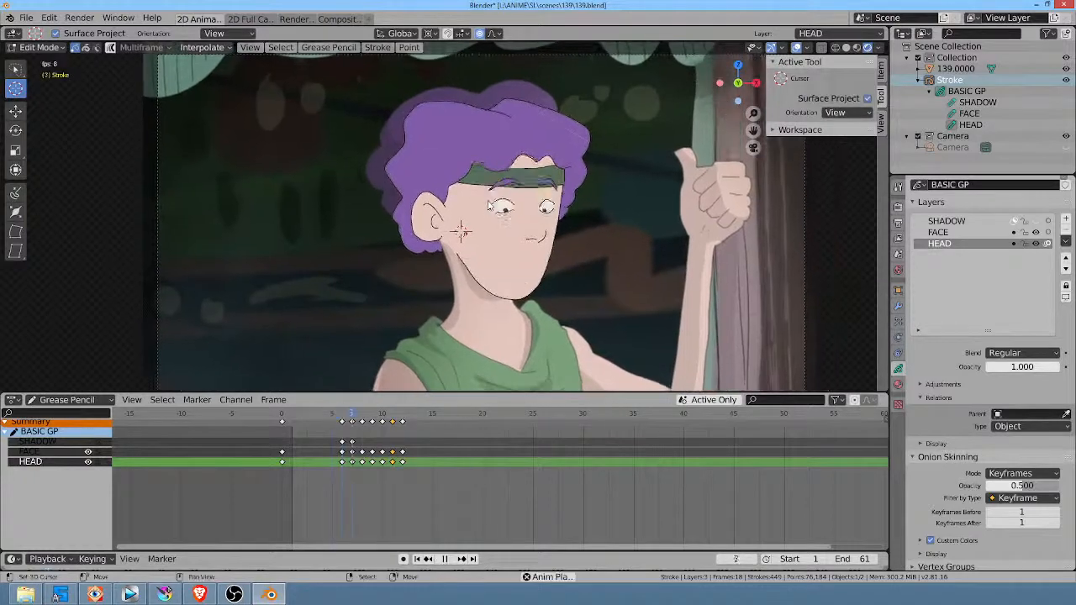
key(space)
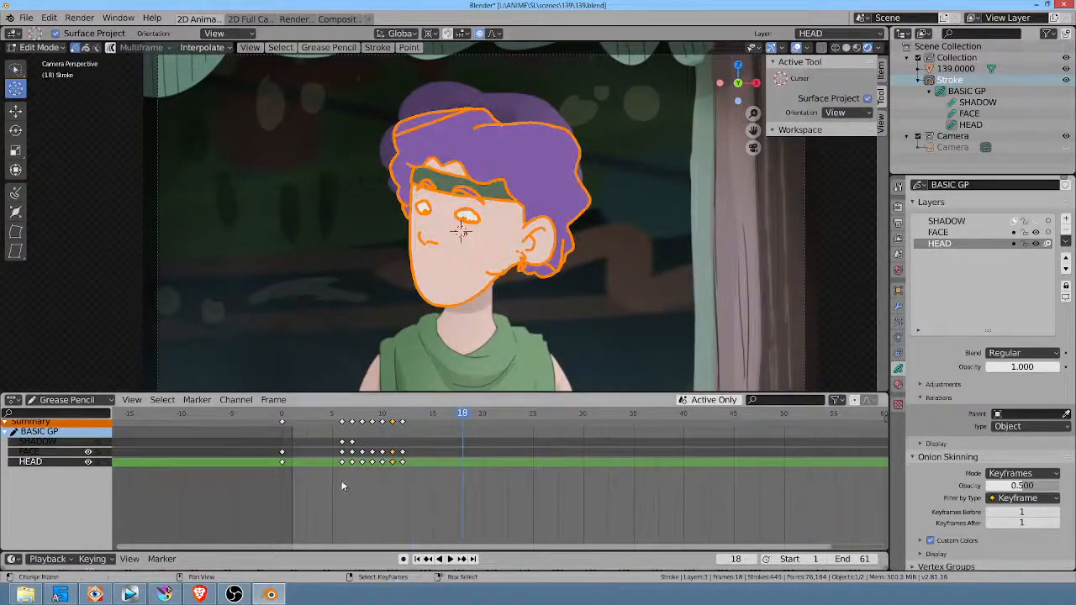
key(space)
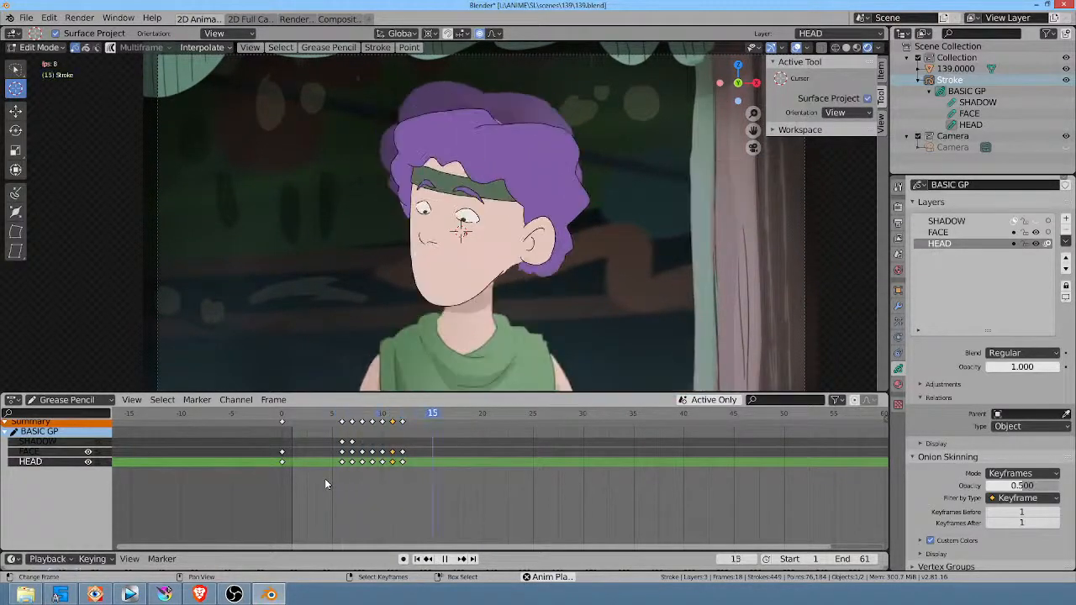
key(space)
Step: At frame 8, place the 3D cursor just below the eye nearer the ear and select only the strokes of both eyes
drag(334, 474, 364, 476)
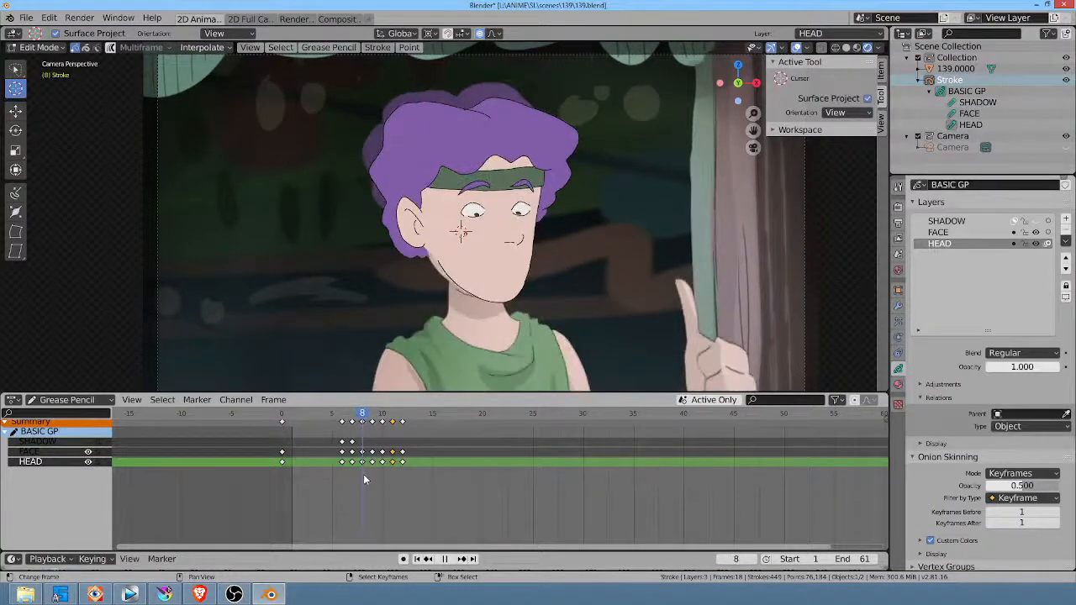
key(Escape)
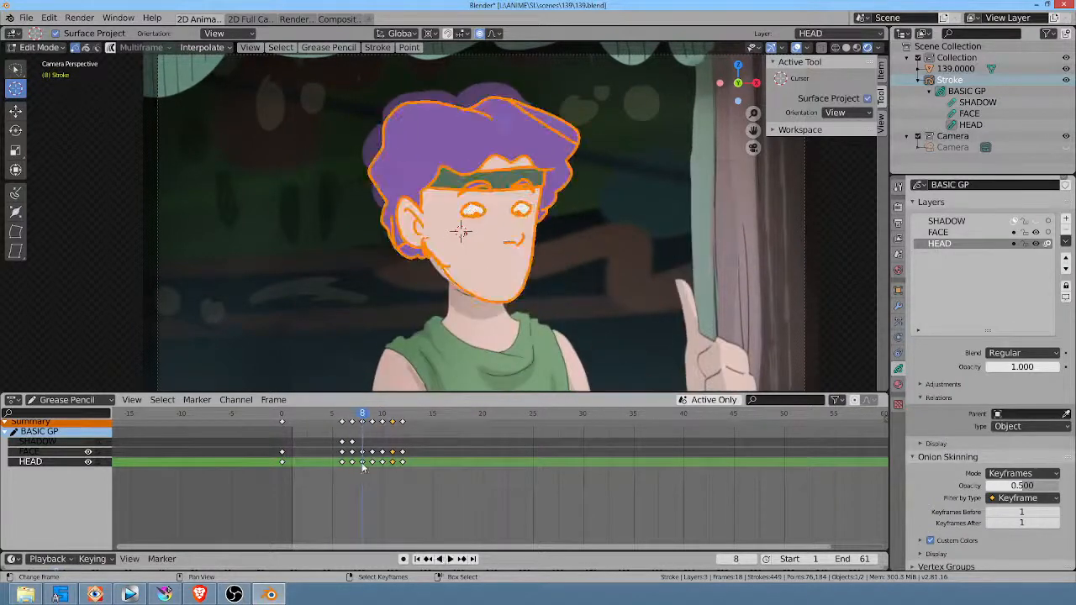
click(473, 224)
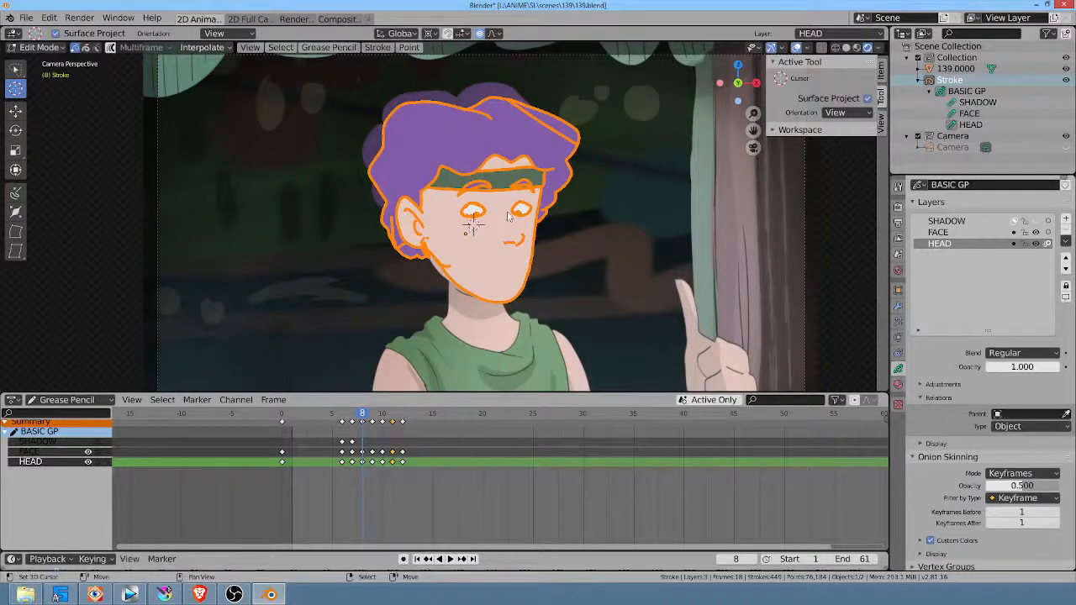
middle_drag(520, 201, 531, 186)
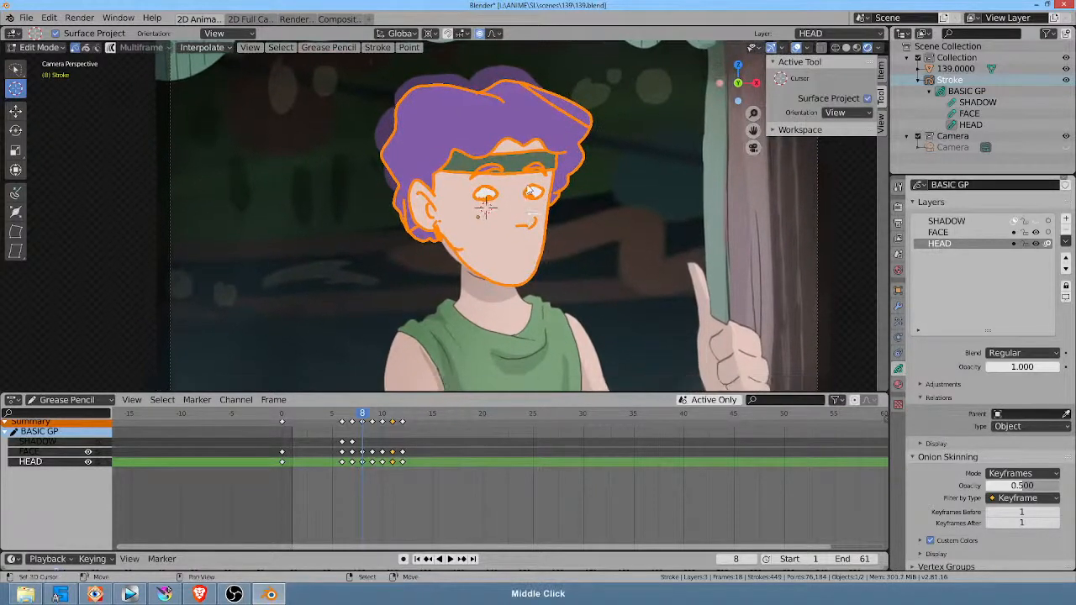
key(alt+a)
middle_drag(543, 223, 556, 159)
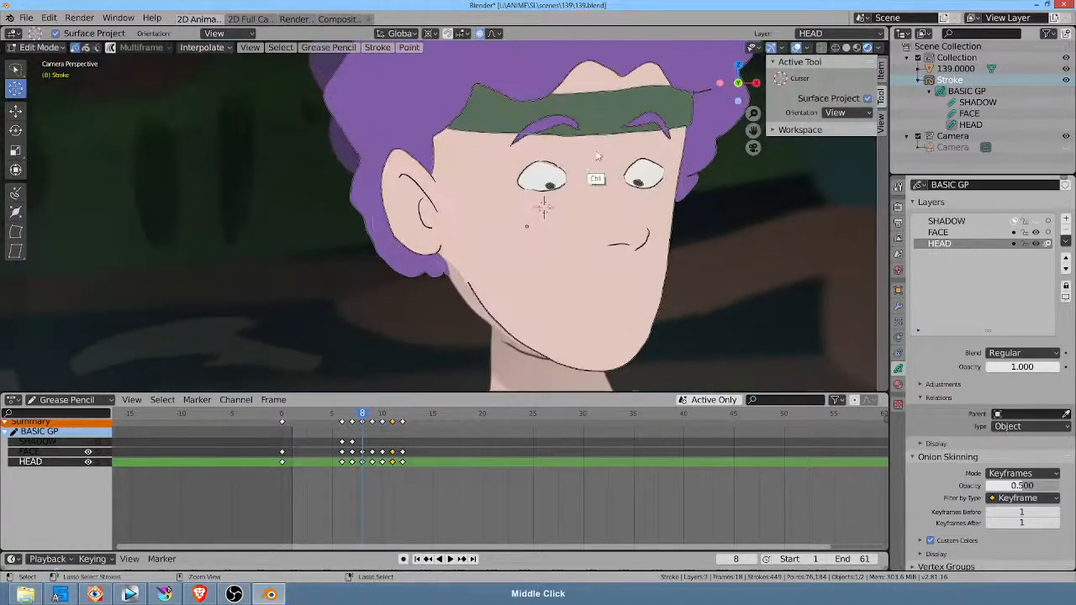
mouse_move(554, 153)
ctrl+mouse_down()
mouse_move(569, 168)
mouse_move(568, 158)
ctrl+mouse_up()
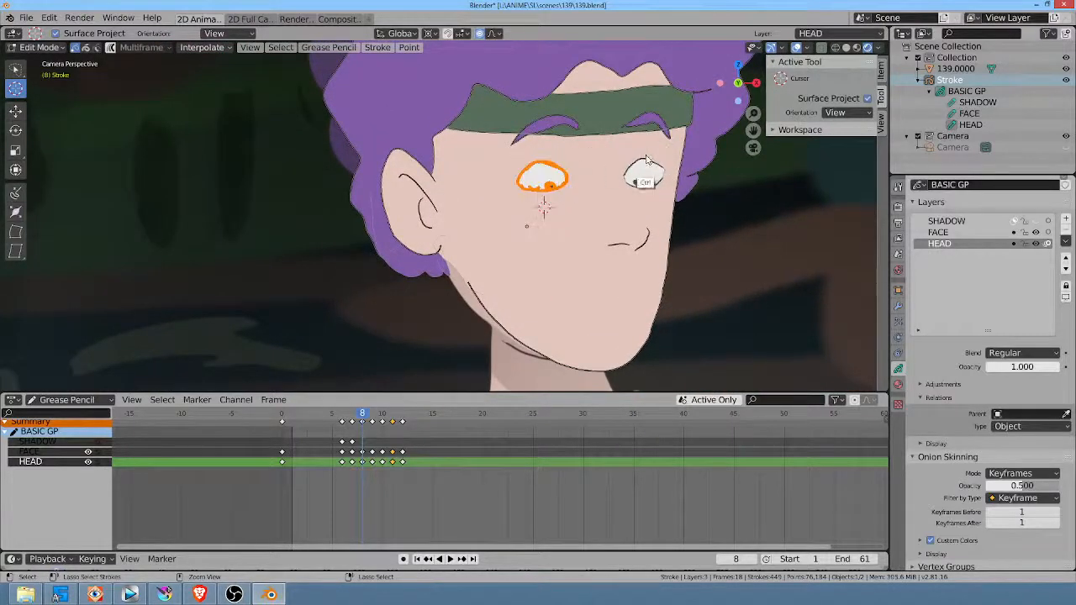
mouse_move(646, 157)
ctrl+mouse_down()
mouse_move(672, 181)
mouse_move(674, 162)
ctrl+mouse_up()
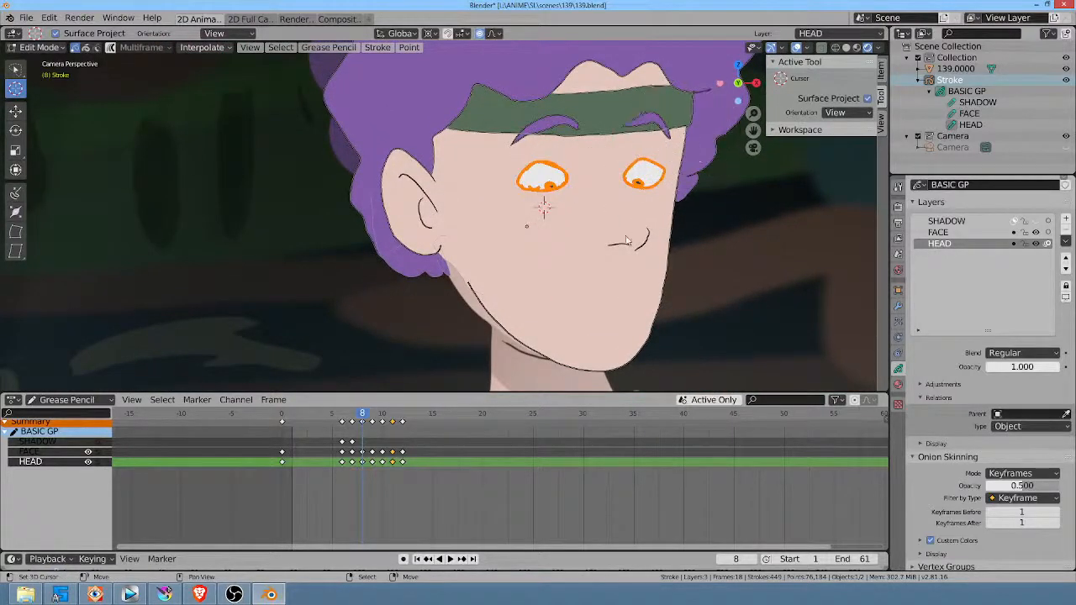
Step: Try to rescale the selected strokes of both eyes about the 3D cursor, uniformly and along X
key(s)
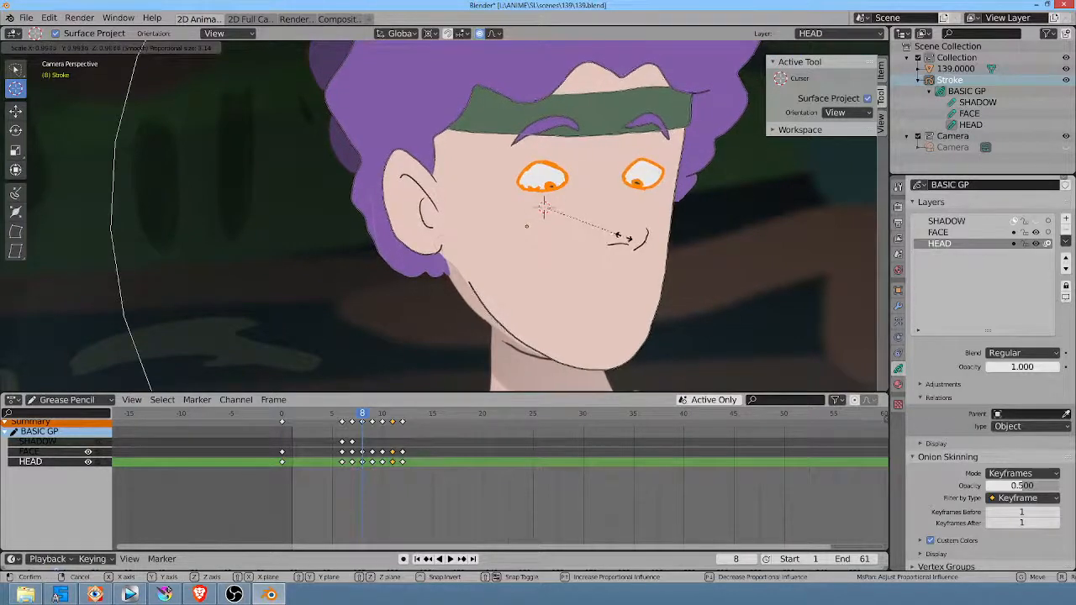
click(627, 238)
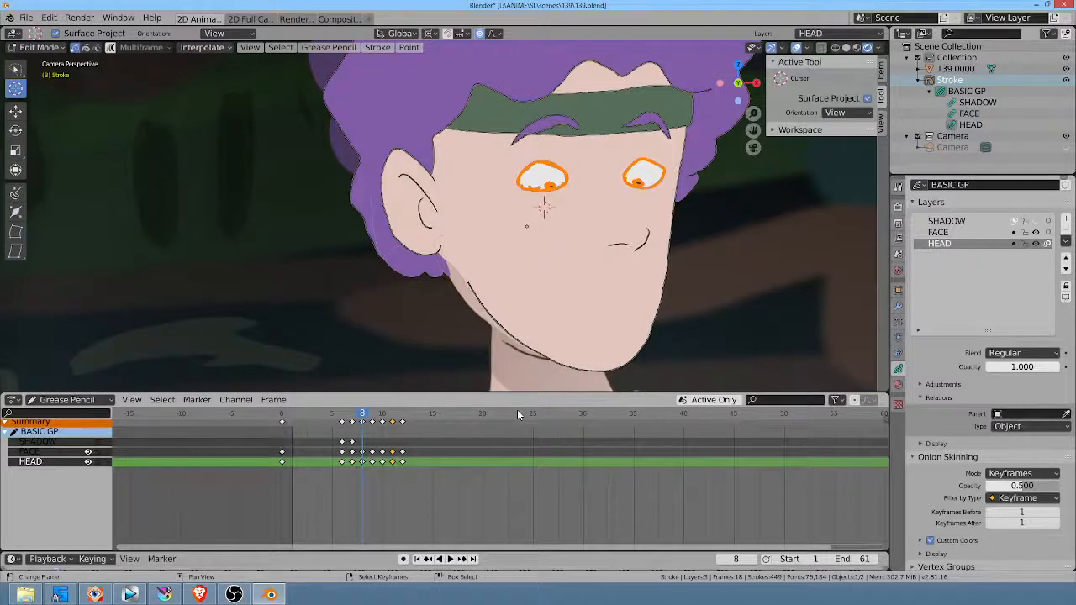
key(s)
key(x)
right_click(613, 237)
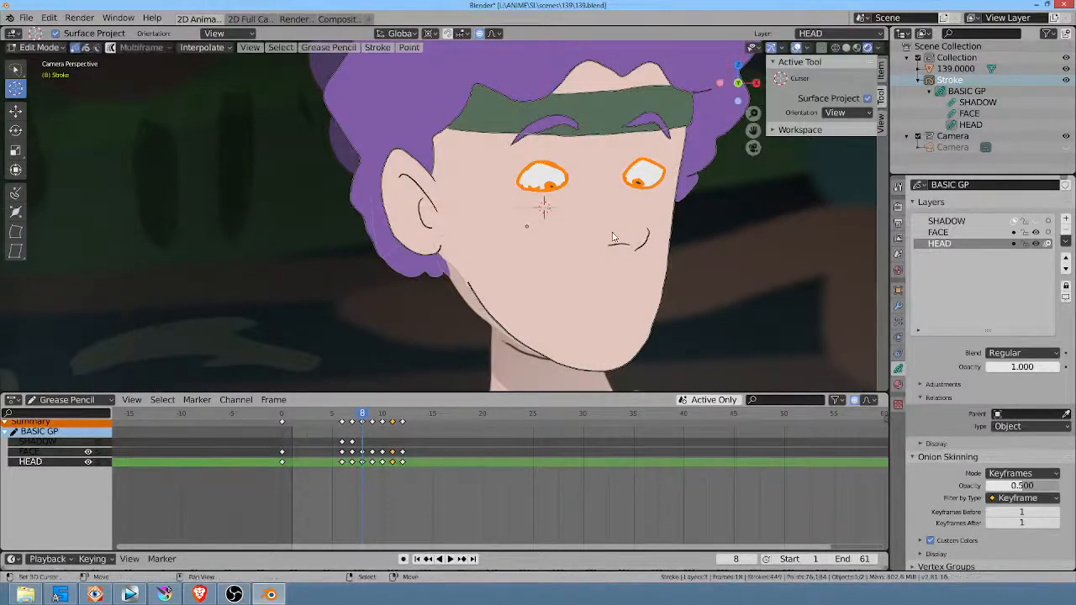
Step: At frame 8, turn off proportional editing, stretch both selected eyes taller along Z, then resize and shift them slightly toward the nose
key(o)
key(s)
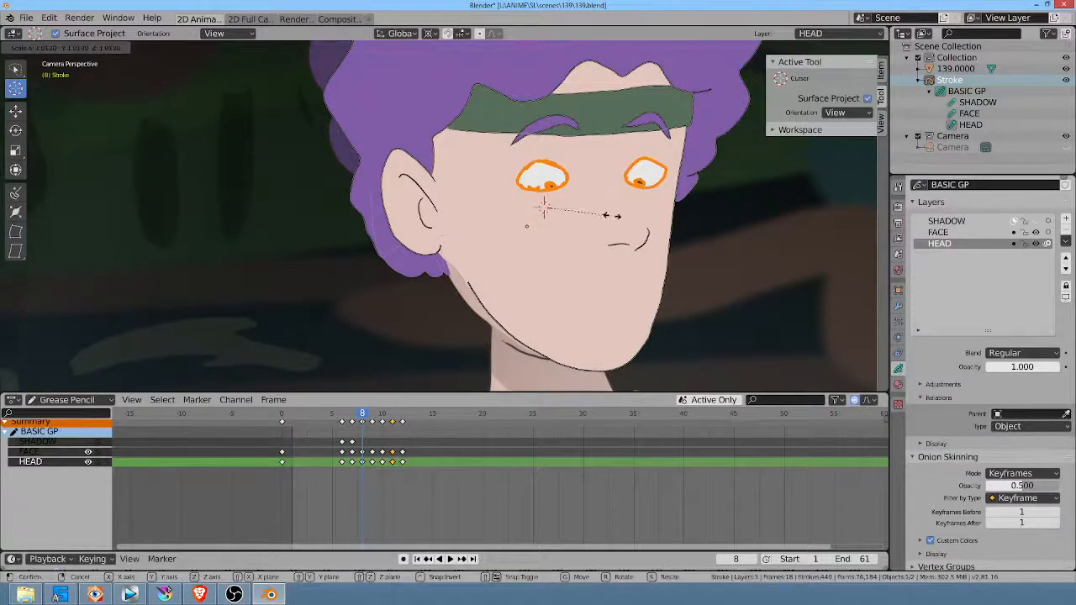
key(z)
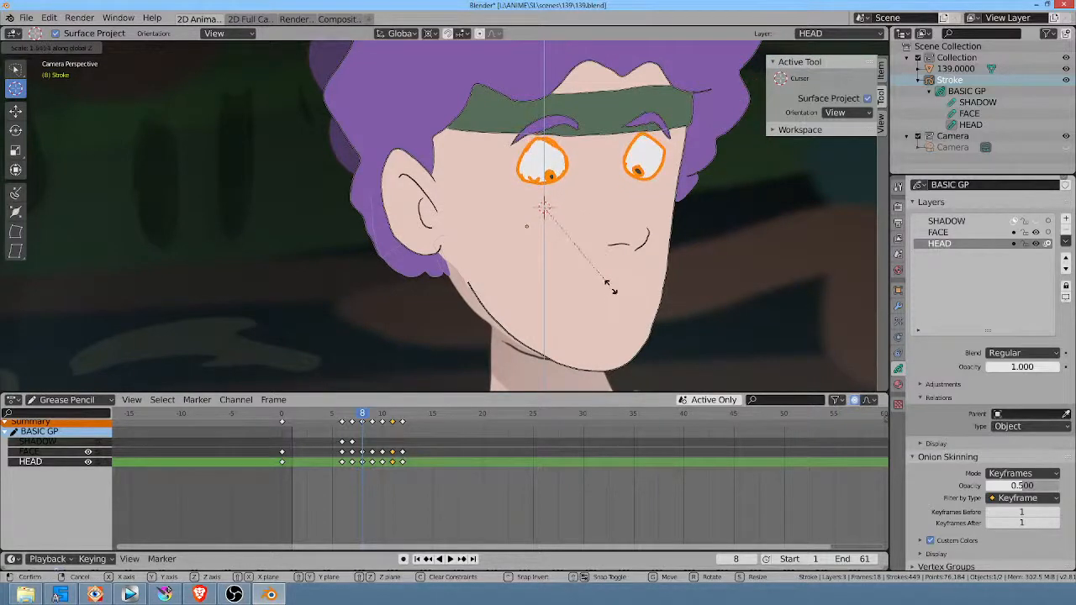
click(611, 287)
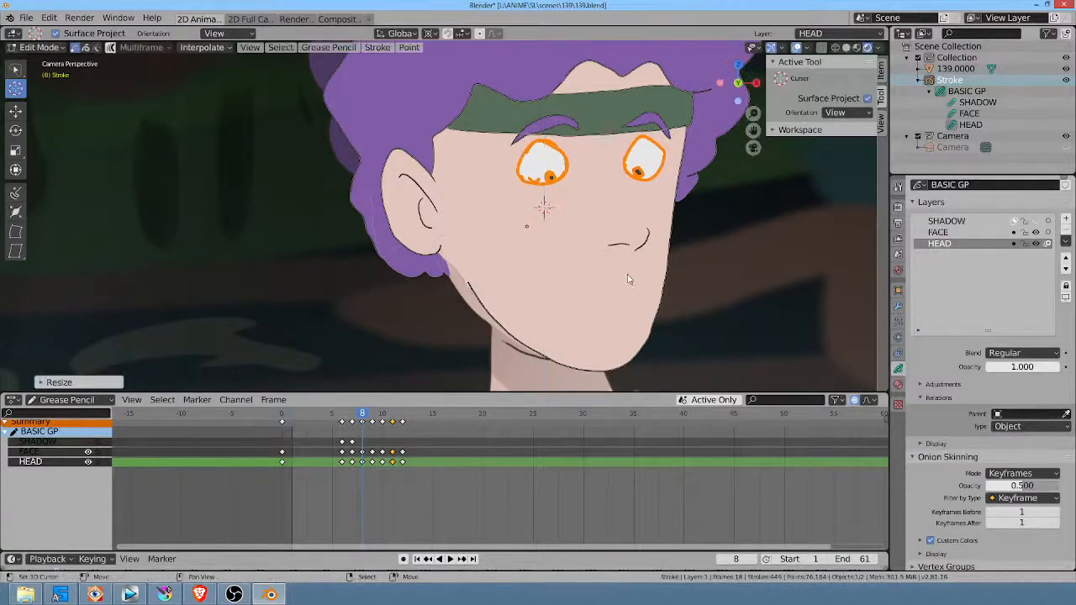
key(s)
click(693, 254)
key(g)
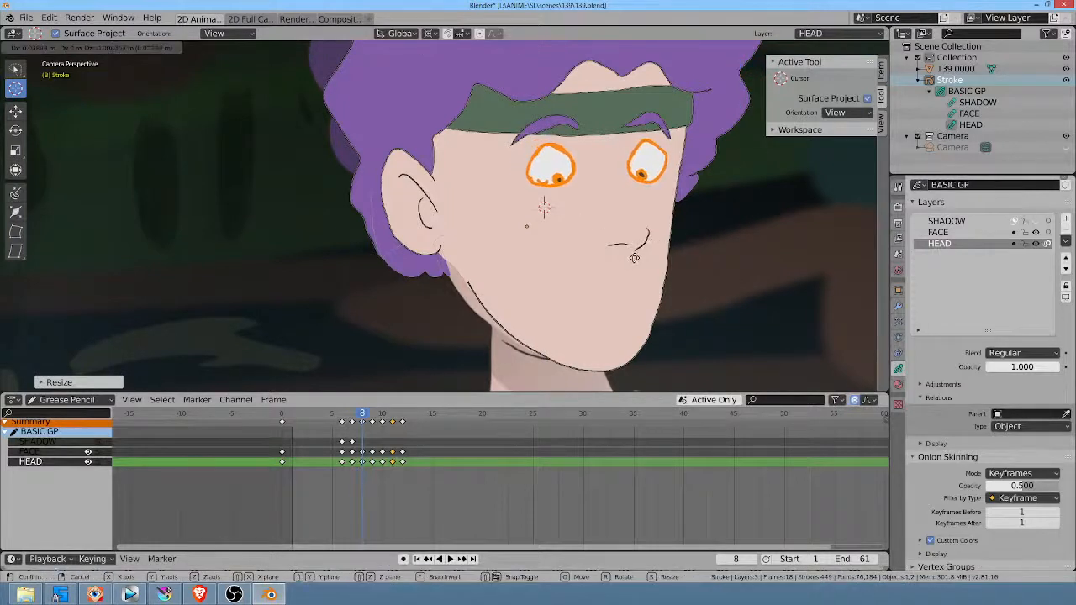
click(634, 259)
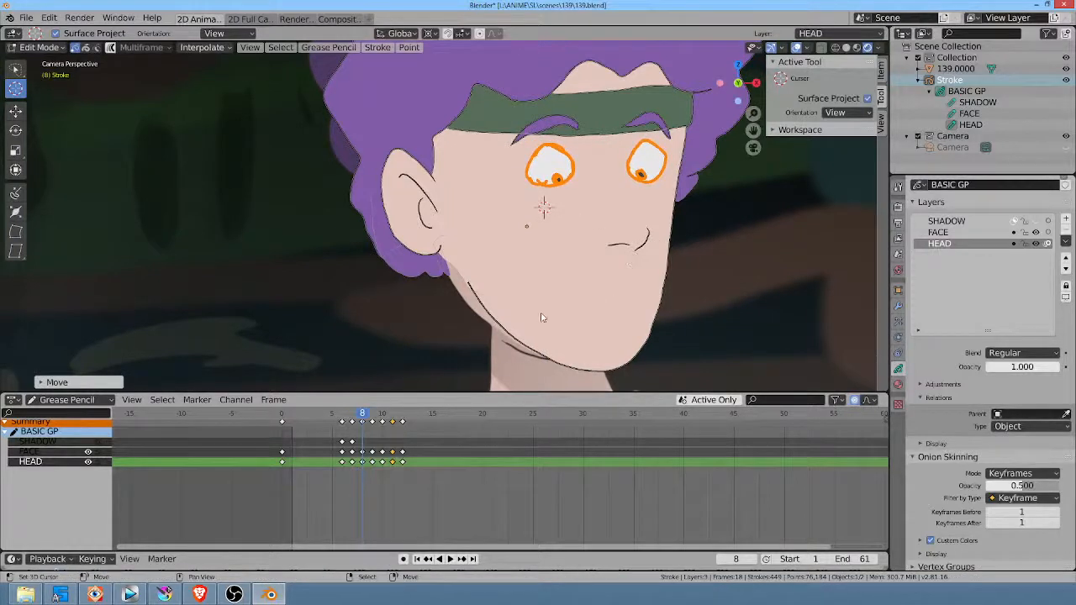
Step: At frame 9, switch to Sculpt Mode and open both eyes wider by pulling their upper and lower edges apart with the 138 px Grab brush
key(space)
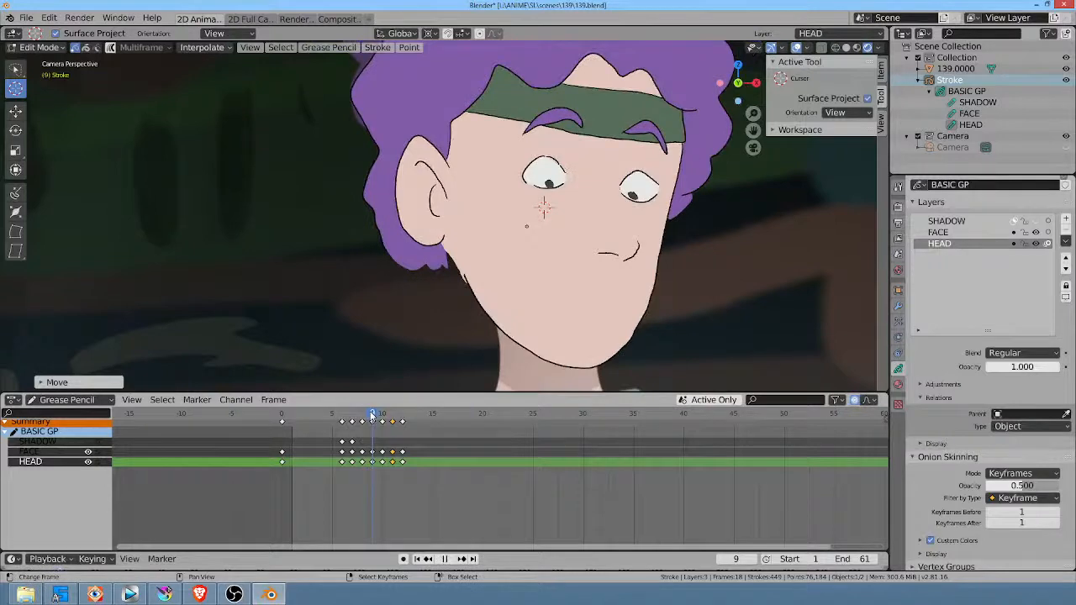
key(e)
click(652, 173)
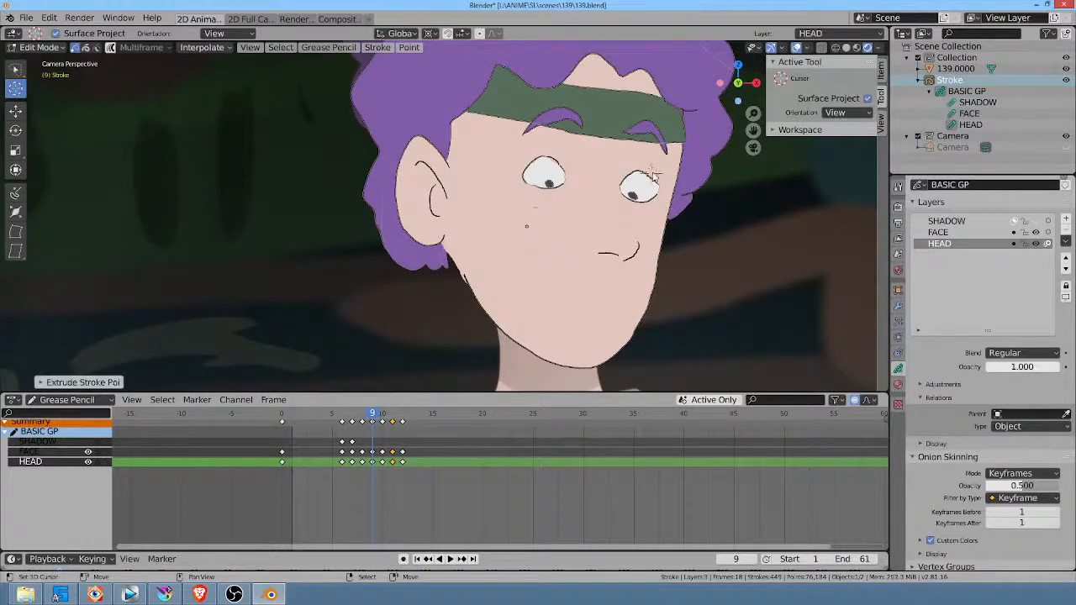
key(ctrl+Tab)
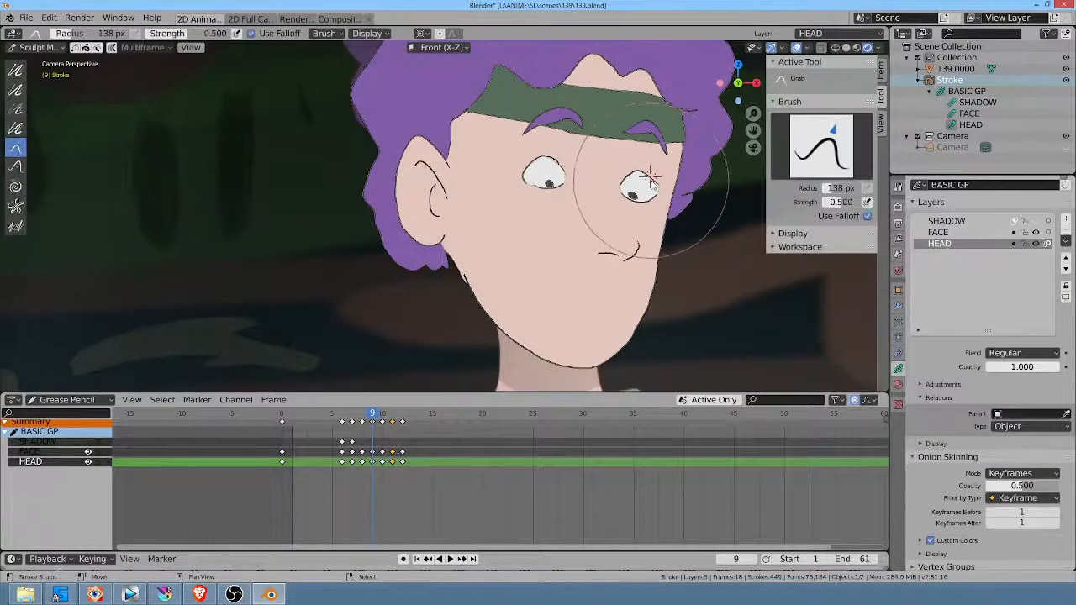
drag(648, 181, 653, 169)
drag(646, 200, 639, 214)
drag(539, 213, 535, 233)
drag(555, 176, 558, 172)
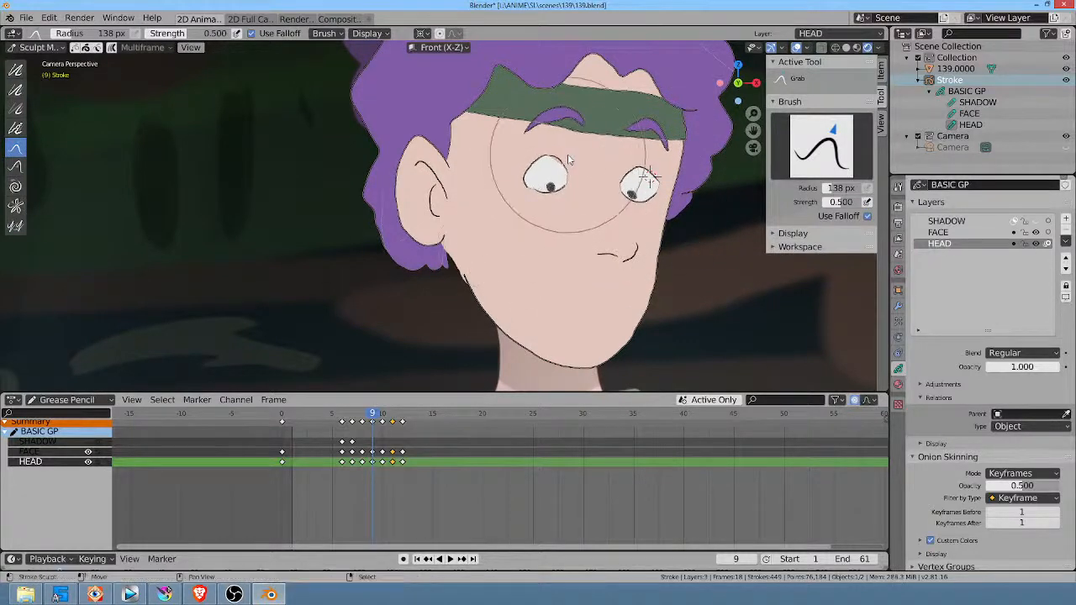
Step: Reduce the Grab brush radius to 69 px and nudge the eye farther from the ear slightly outward
key(f)
click(649, 217)
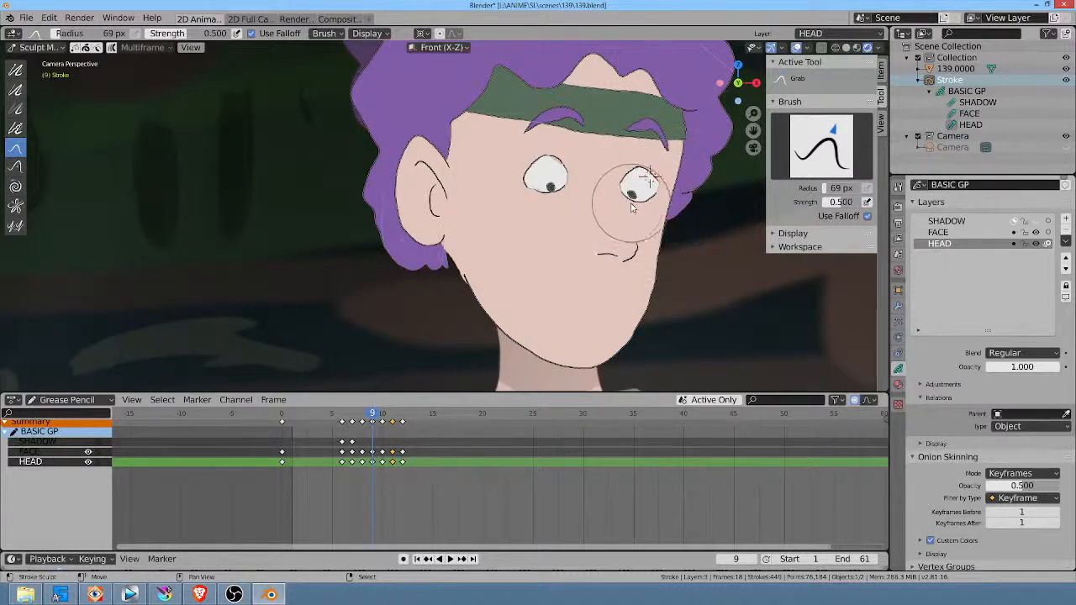
drag(644, 183, 649, 183)
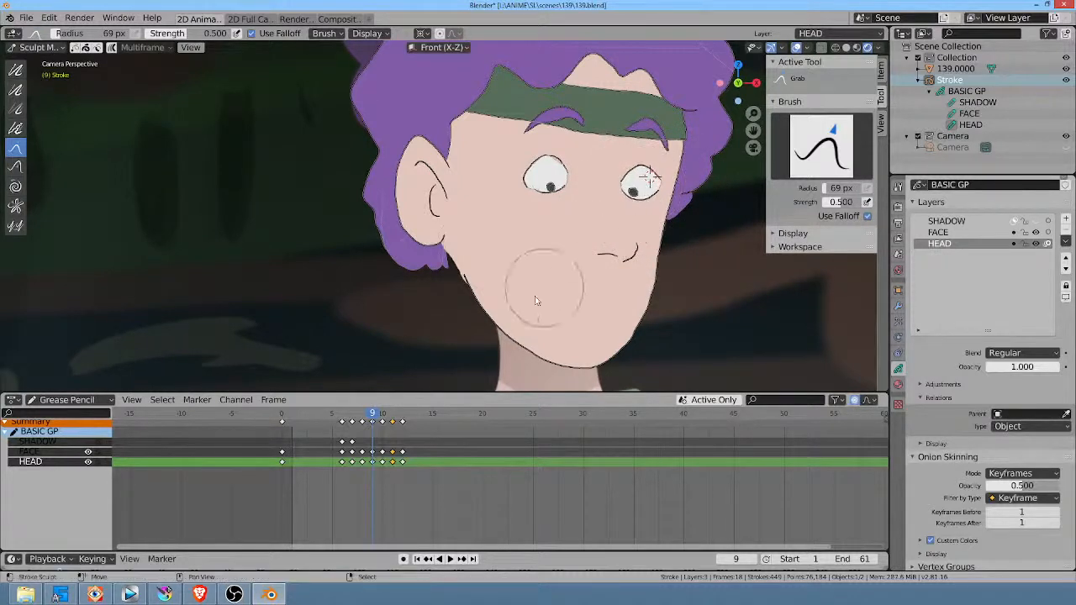
key(period)
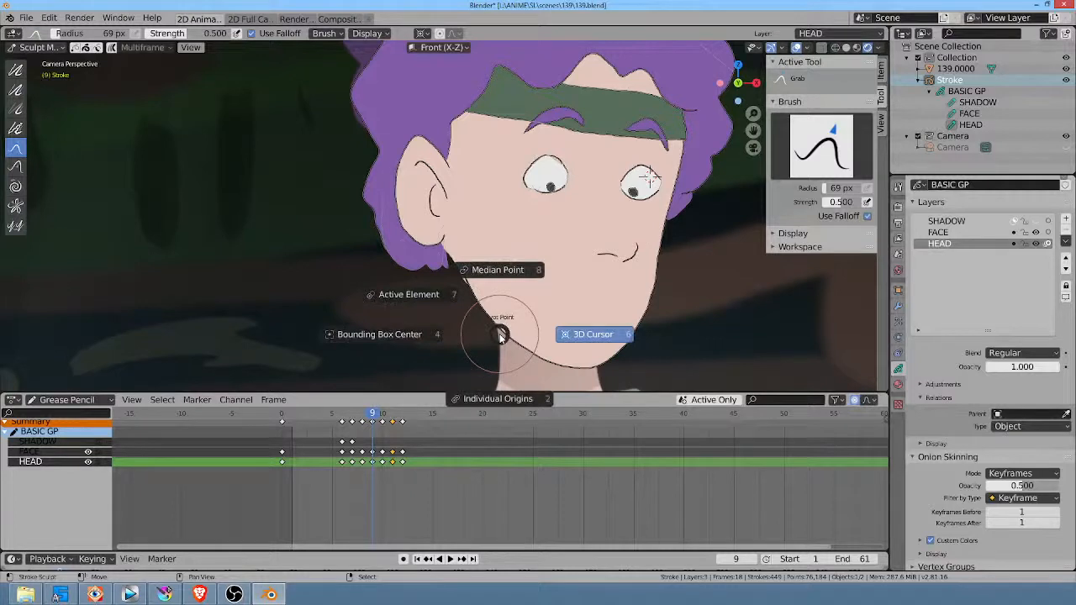
key(Escape)
Step: At frame 10, widen both eyes by grabbing their upper and lower edges and rounding their upper corners
key(Right)
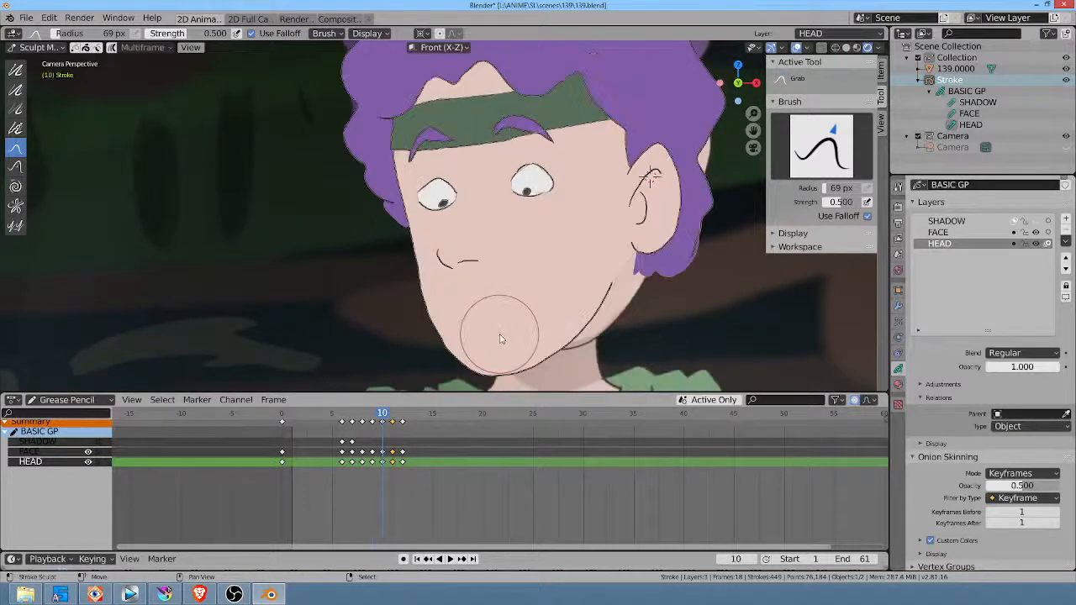
drag(522, 172, 520, 159)
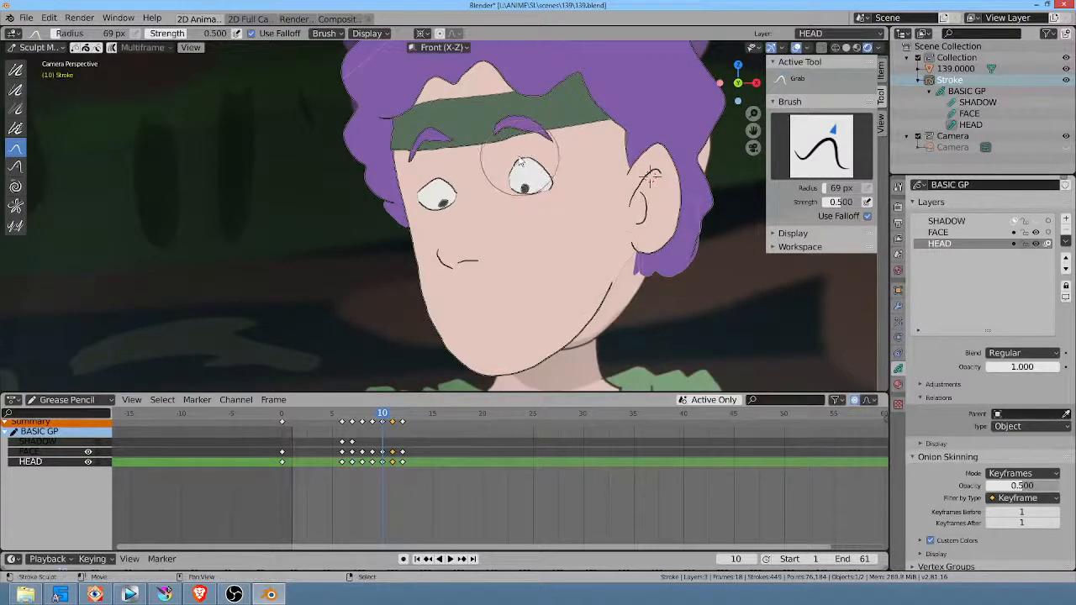
drag(432, 186, 430, 175)
drag(458, 212, 454, 216)
drag(529, 197, 527, 212)
drag(559, 171, 551, 165)
drag(455, 179, 451, 176)
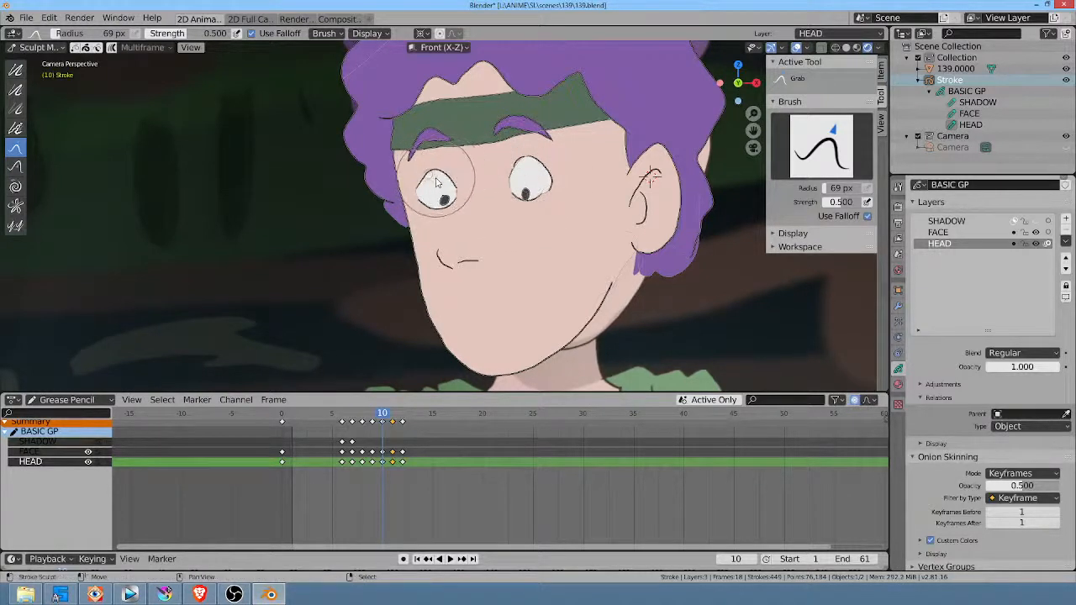
Step: At frame 12, reshape the outlines of both eyes with the Grab brush
key(Right)
key(Right)
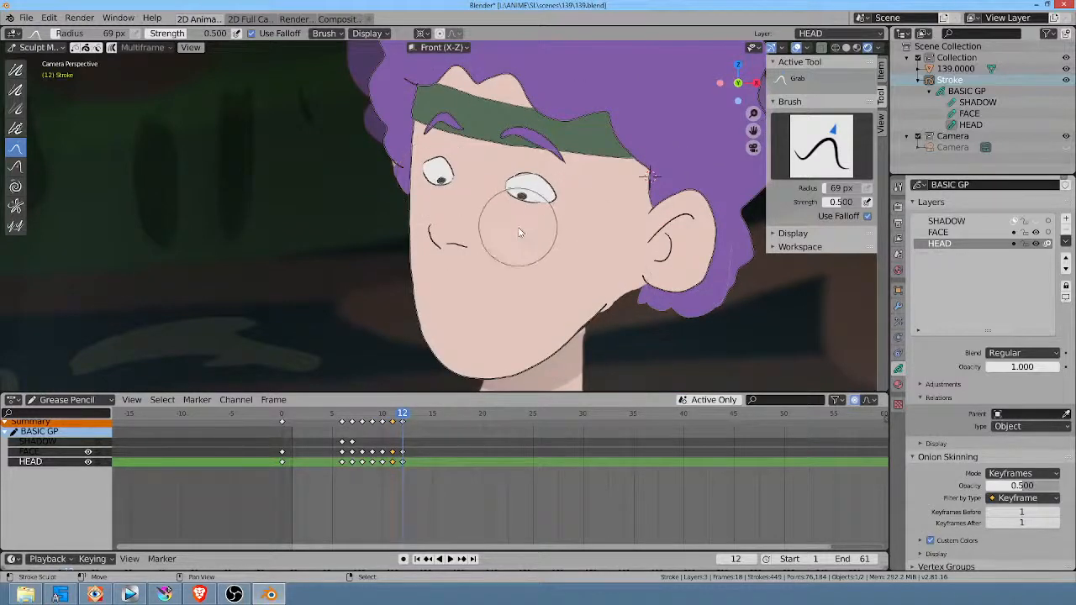
mouse_move(514, 243)
mouse_down()
mouse_move(523, 251)
mouse_move(519, 211)
mouse_move(513, 239)
mouse_move(521, 206)
mouse_move(440, 217)
mouse_move(439, 199)
mouse_up()
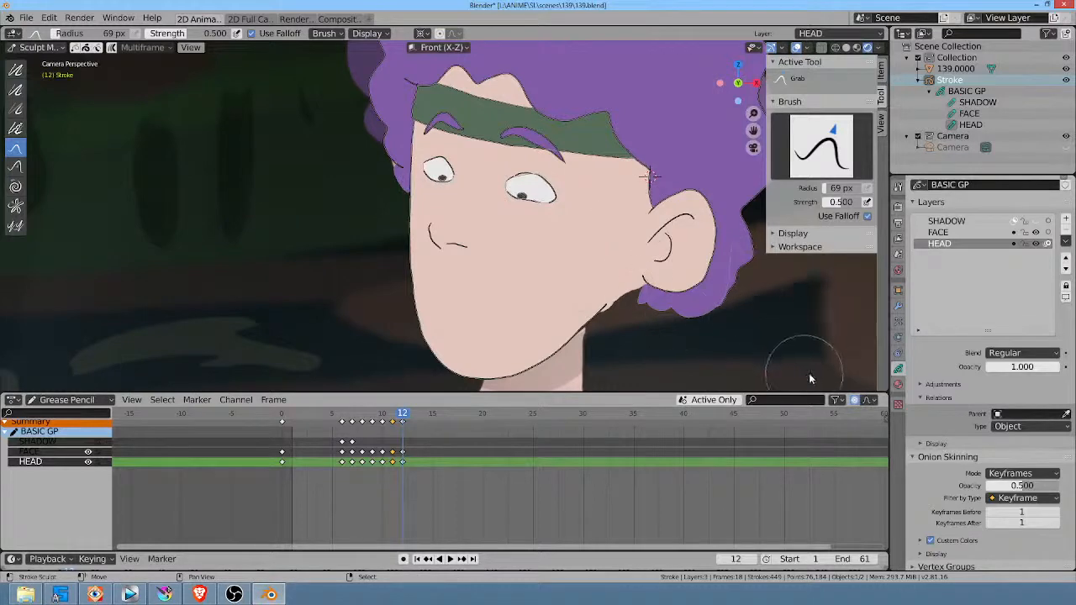
Step: Play the animation in the full camera view and scrub up to frame 12 to review the wider eyes
scroll(636, 233, down, 2)
shift+middle_drag(635, 228, 635, 233)
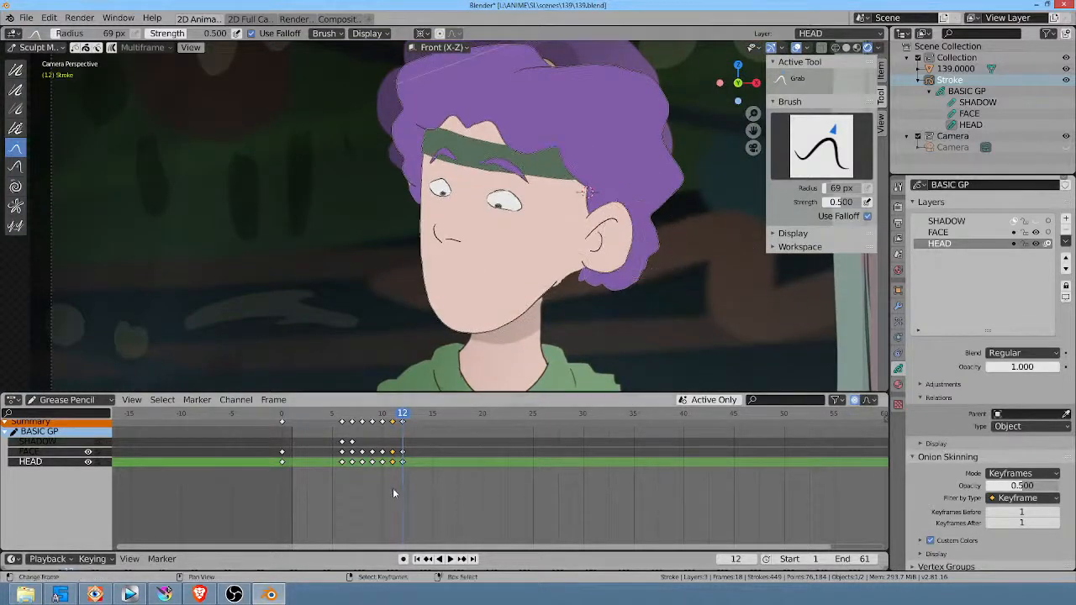
key(space)
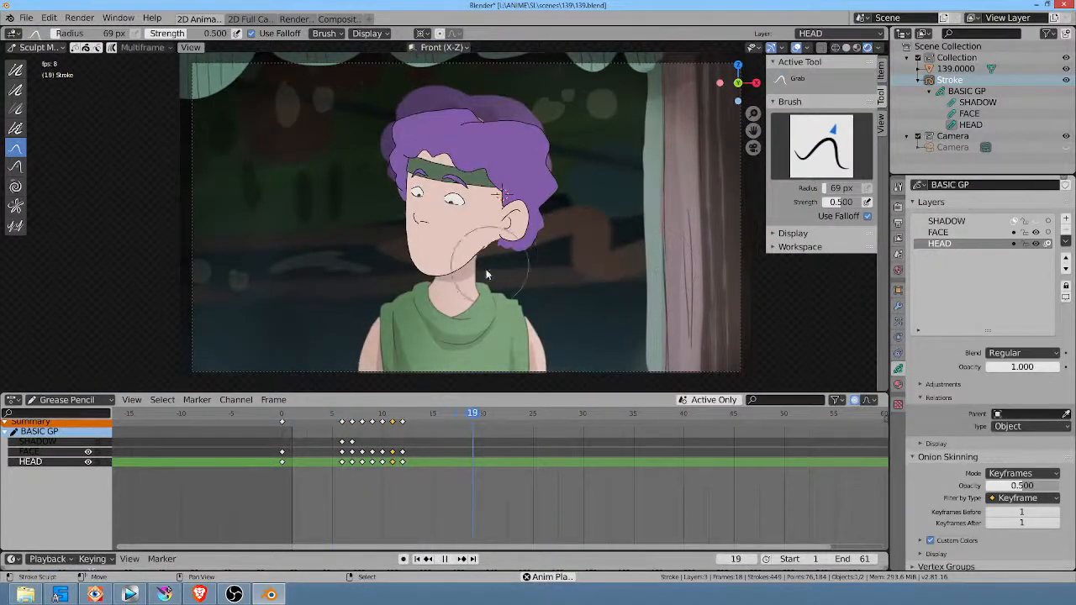
key(space)
drag(344, 480, 404, 478)
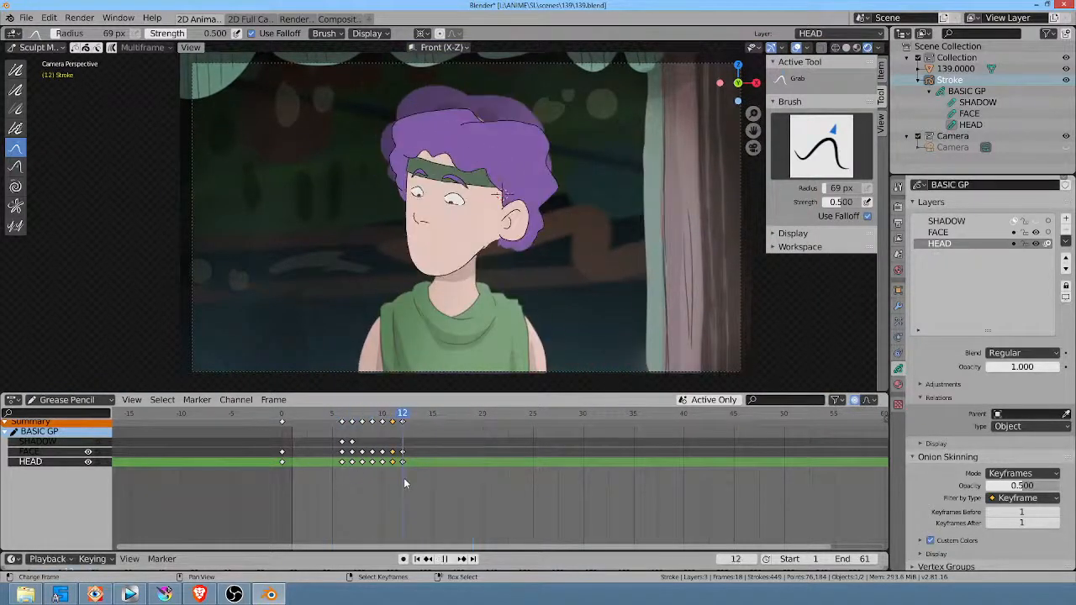
Step: At frame 12 in Edit Mode, lasso the eye nearer the ear and enlarge it about 1.3 times around the Median Point pivot
scroll(481, 199, up, 2)
scroll(481, 199, up, 2)
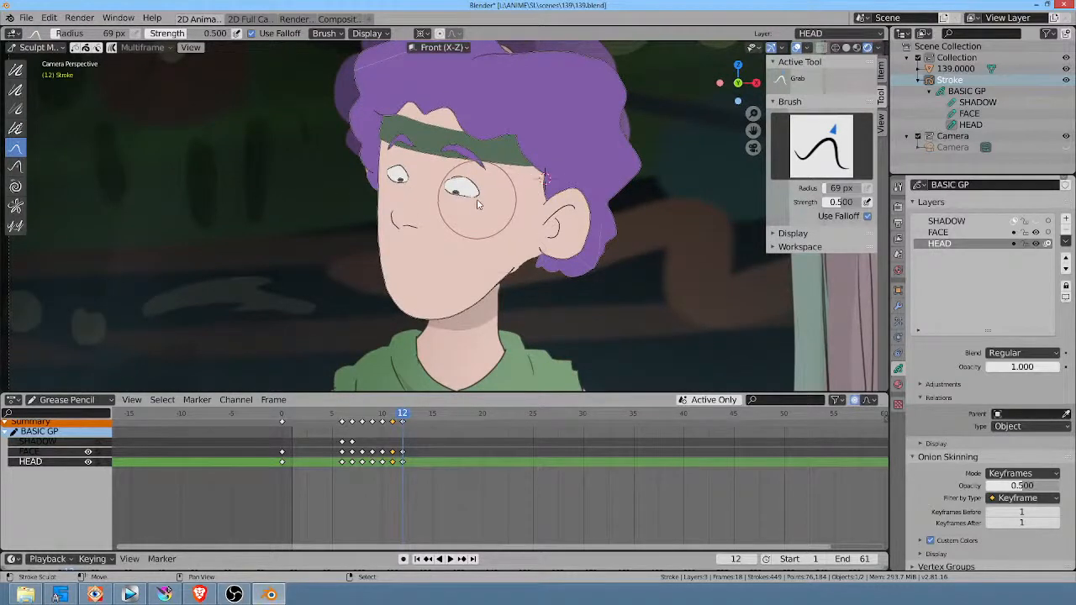
key(shift+space)
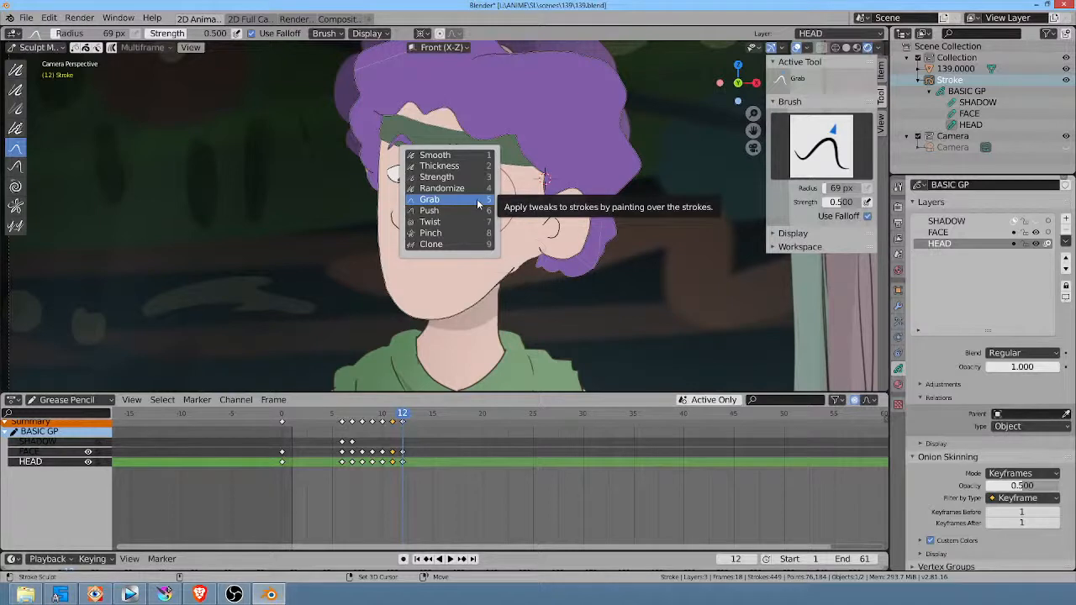
click(478, 205)
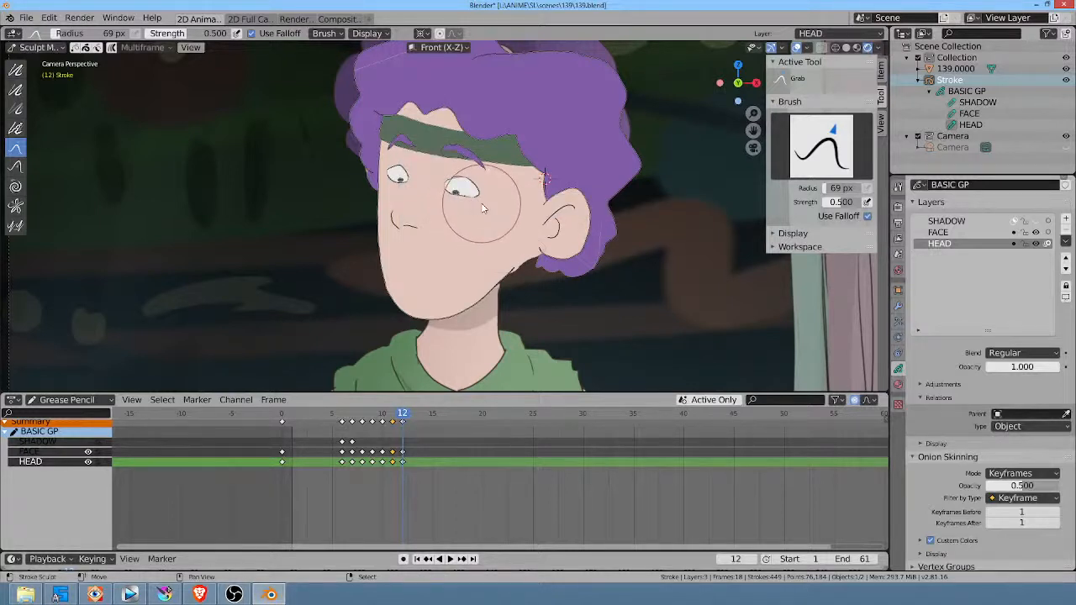
key(Tab)
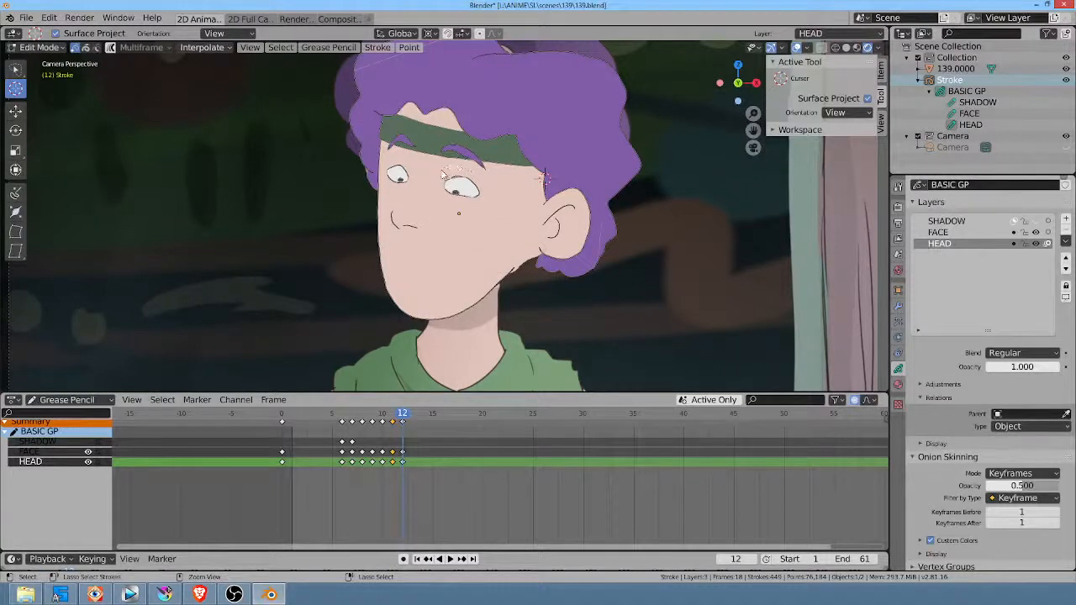
mouse_move(443, 172)
ctrl+right_down()
mouse_move(494, 213)
mouse_move(462, 217)
ctrl+right_up()
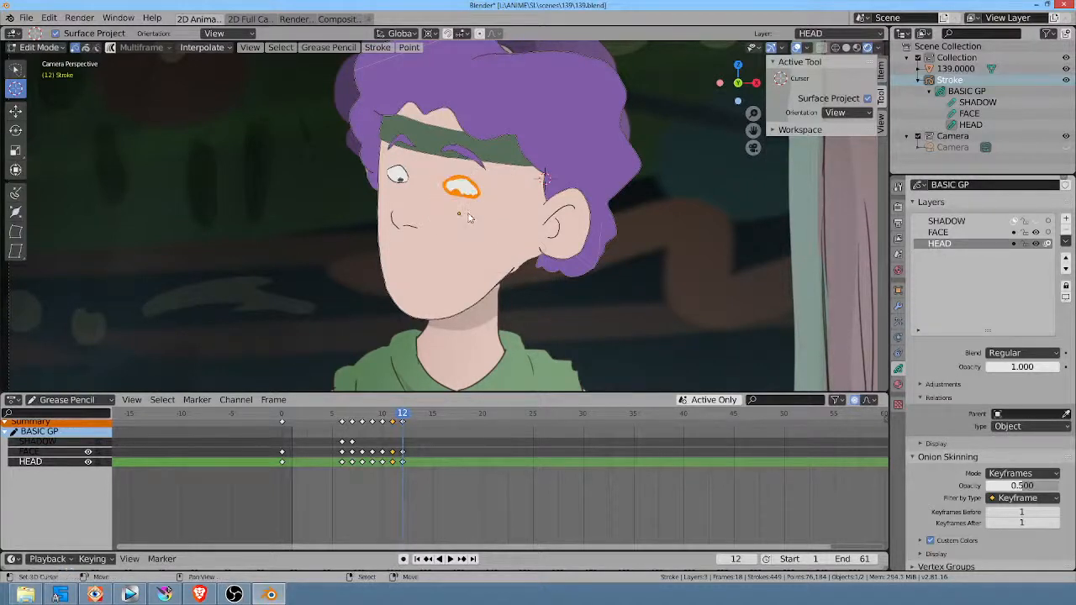
key(s)
right_click(473, 221)
key(period)
click(492, 183)
key(s)
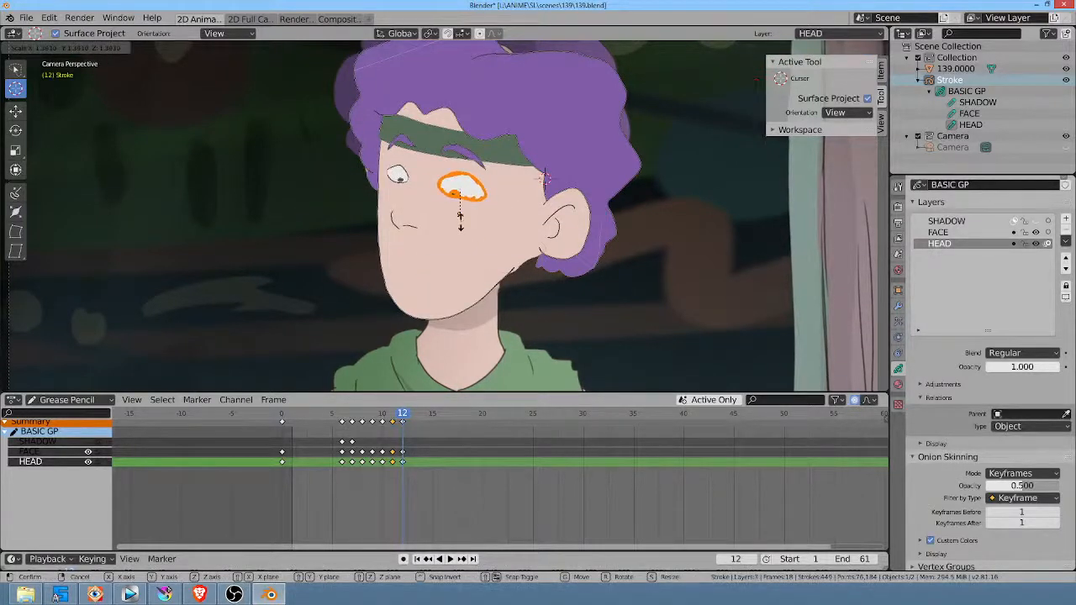
click(460, 220)
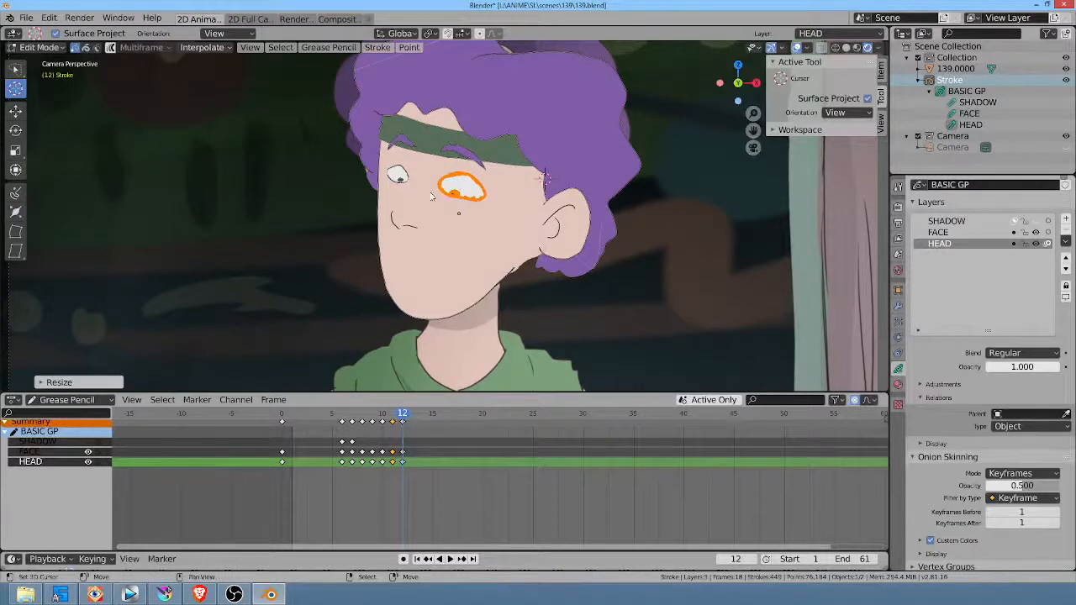
Step: Select only the strokes of the eye farther from the ear and enlarge them about 1.3 times
key(alt+a)
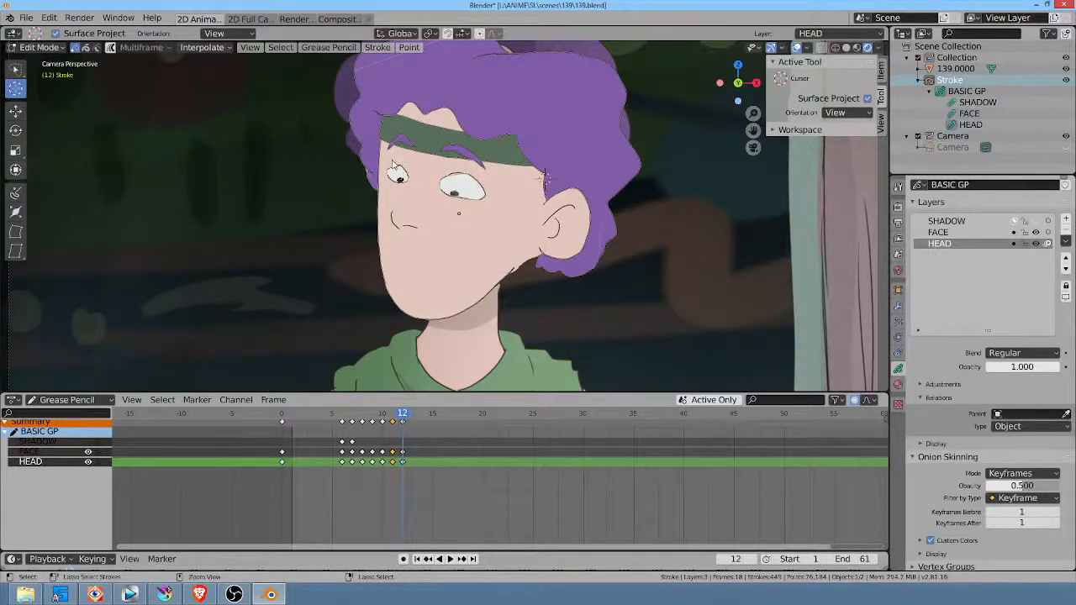
drag(387, 160, 419, 195)
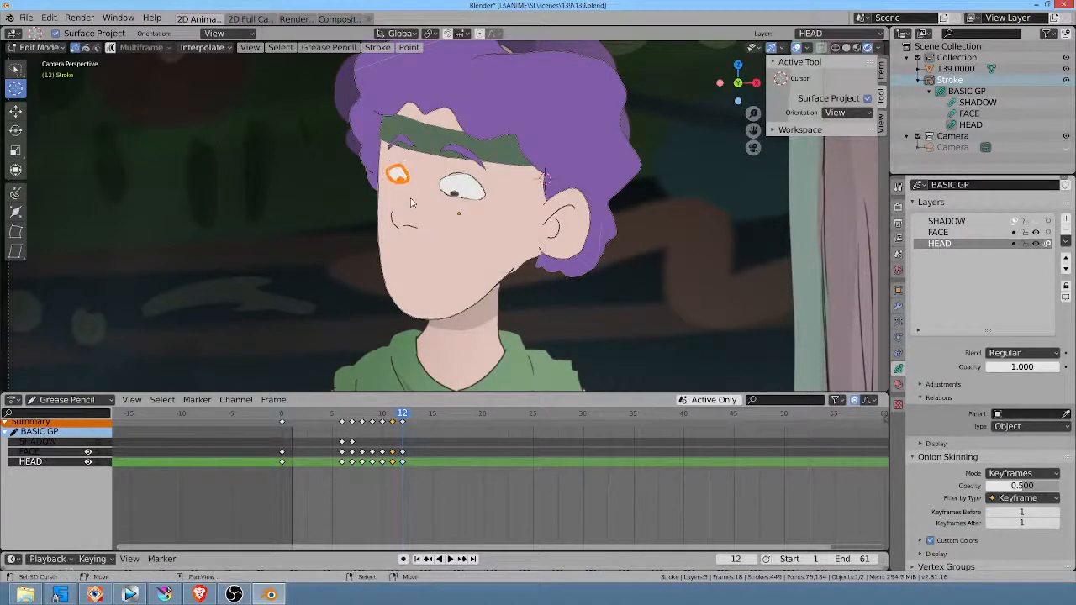
key(s)
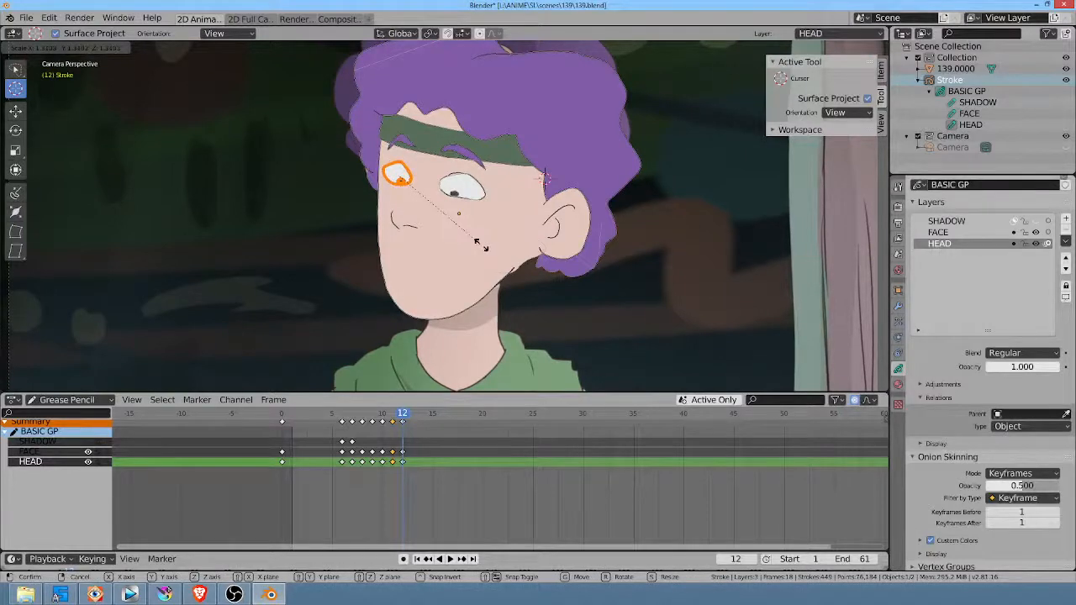
click(476, 243)
Step: At frame 12, select and delete the pupil strokes, outlines and fills, of both eyes
scroll(521, 252, up, 5)
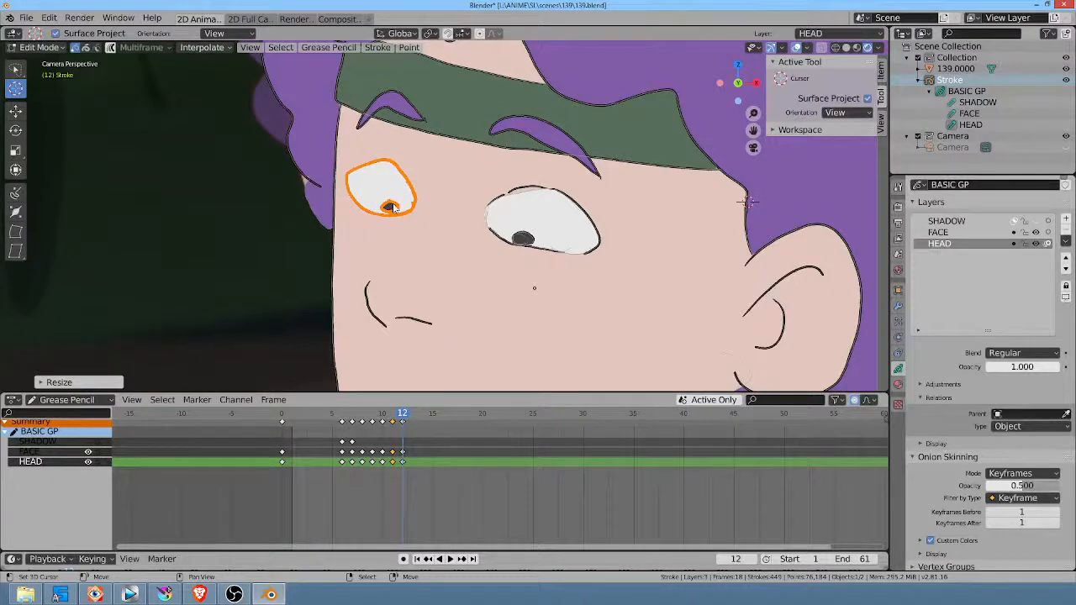
key(alt+a)
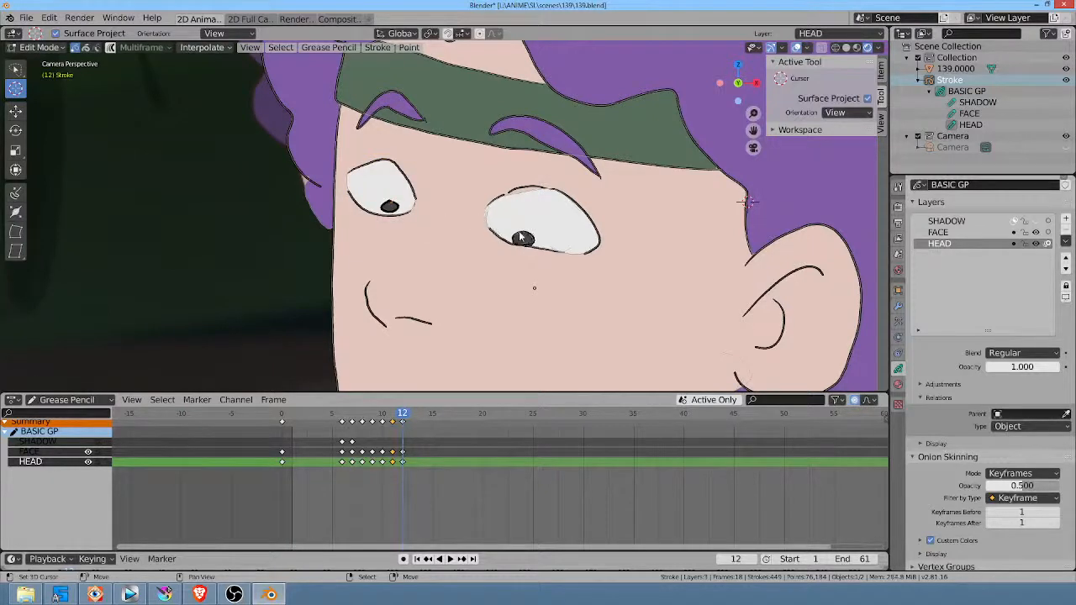
key(x)
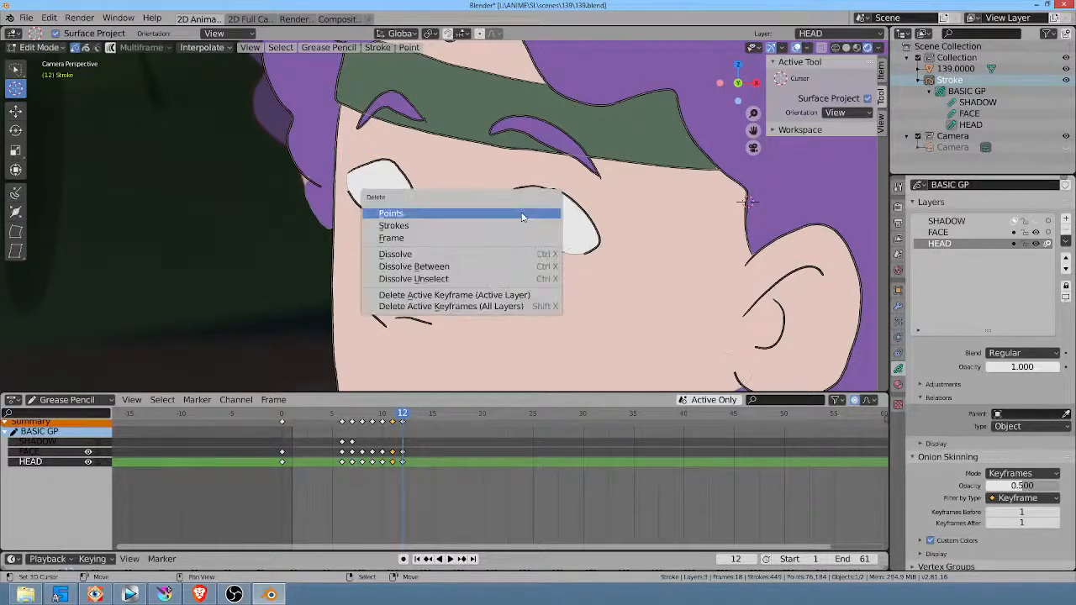
click(513, 222)
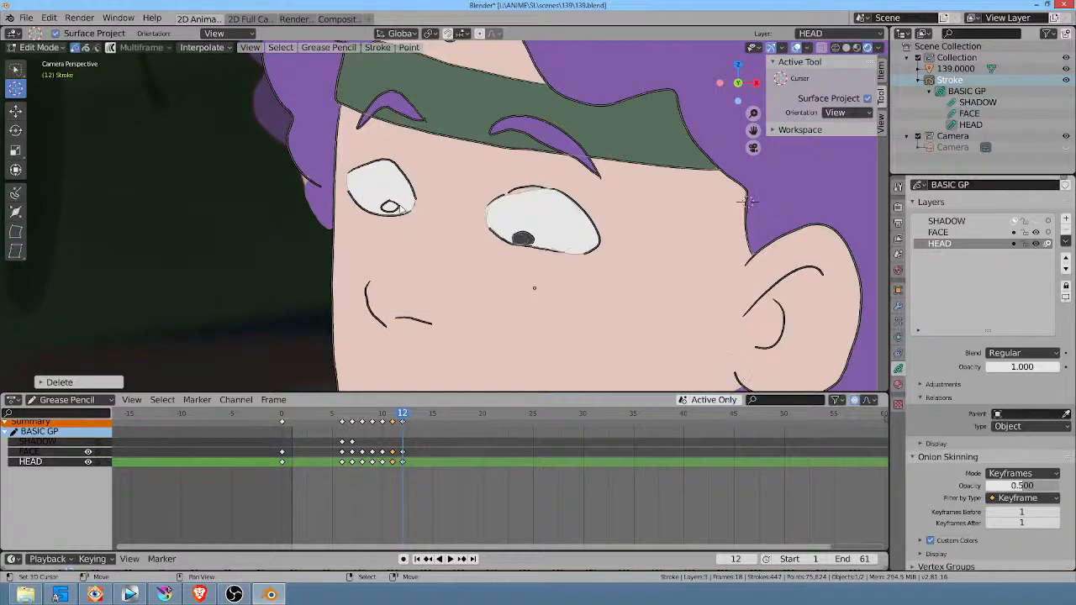
key(x)
click(405, 209)
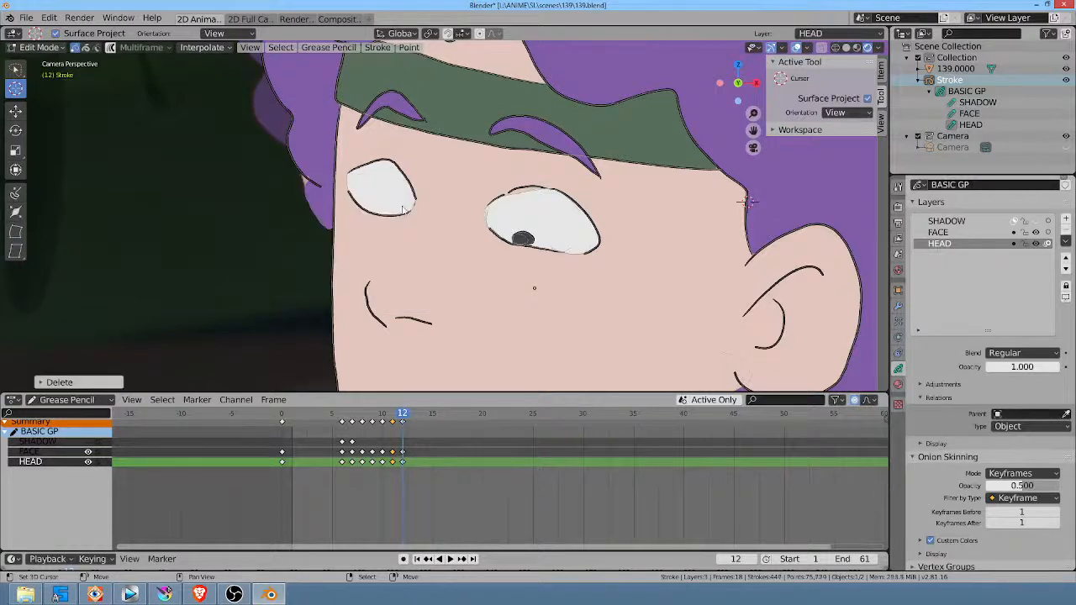
click(527, 238)
key(x)
click(528, 233)
click(526, 239)
key(x)
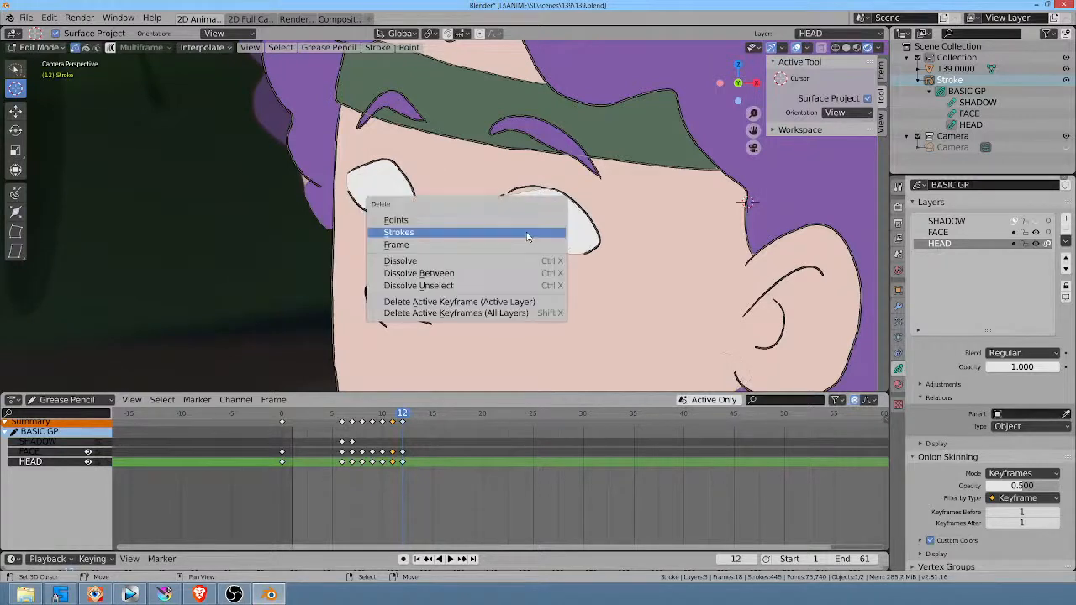
click(527, 233)
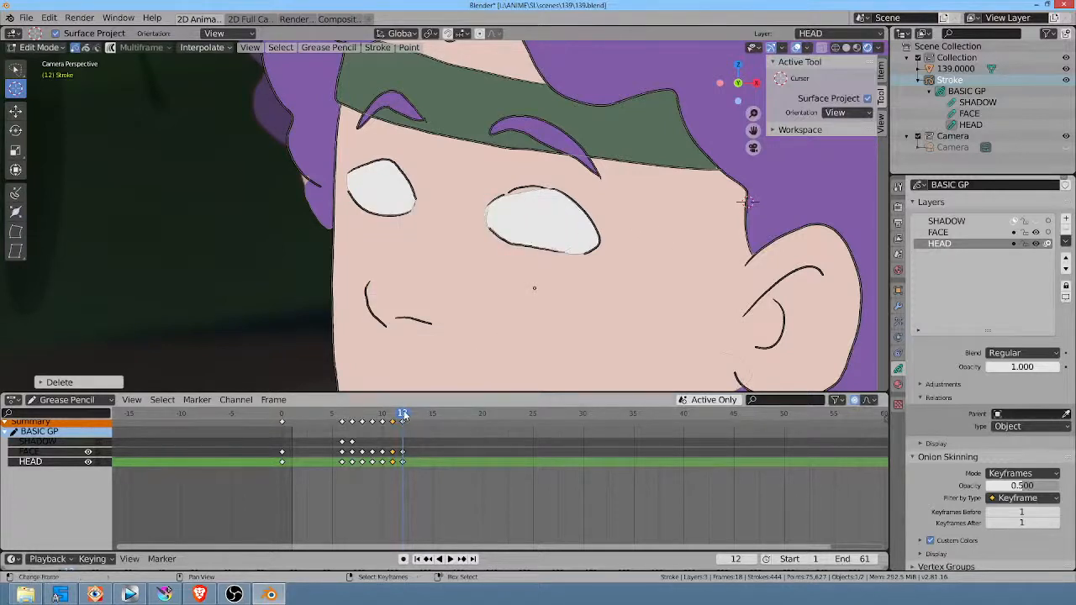
Step: At frame 11, select the linked pupil strokes in both eyes and delete them
drag(403, 415, 393, 415)
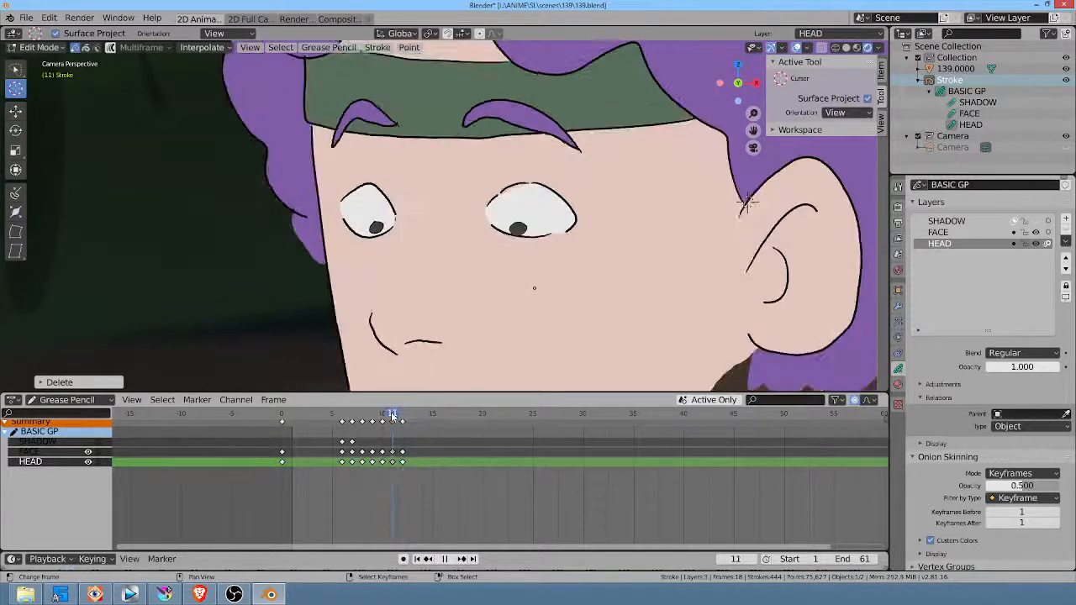
click(376, 225)
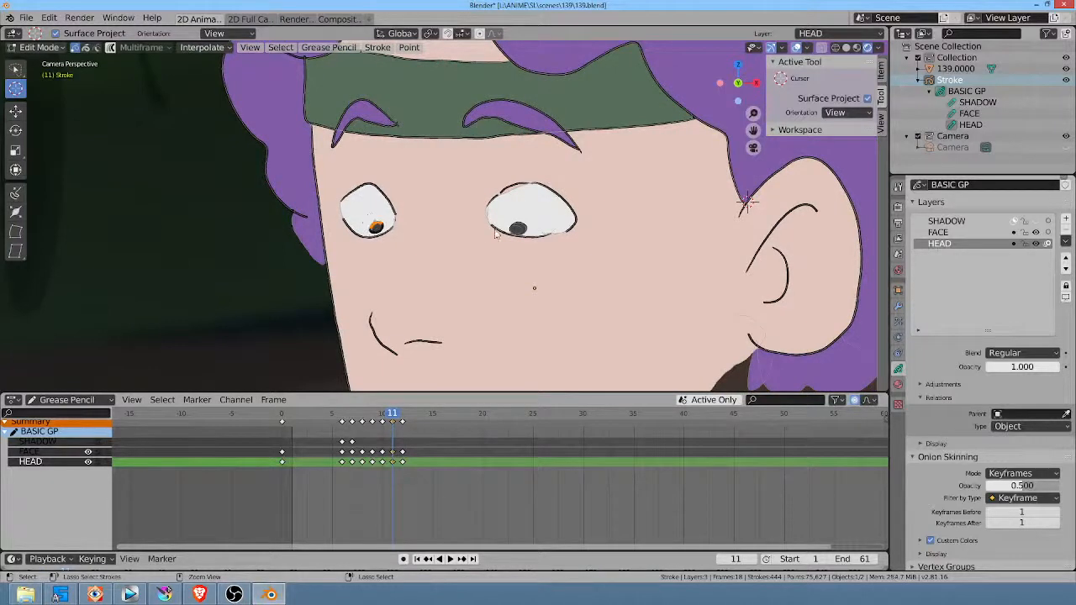
mouse_move(518, 215)
ctrl+mouse_down()
mouse_move(507, 227)
mouse_move(533, 218)
ctrl+mouse_up()
key(c)
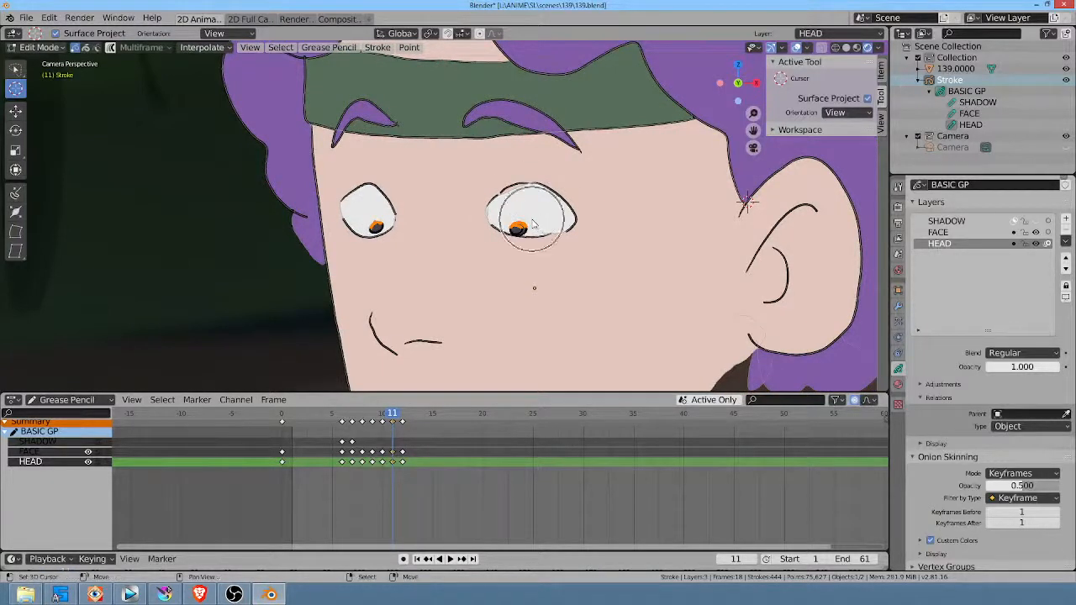
key(Escape)
key(ctrl+l)
key(Delete)
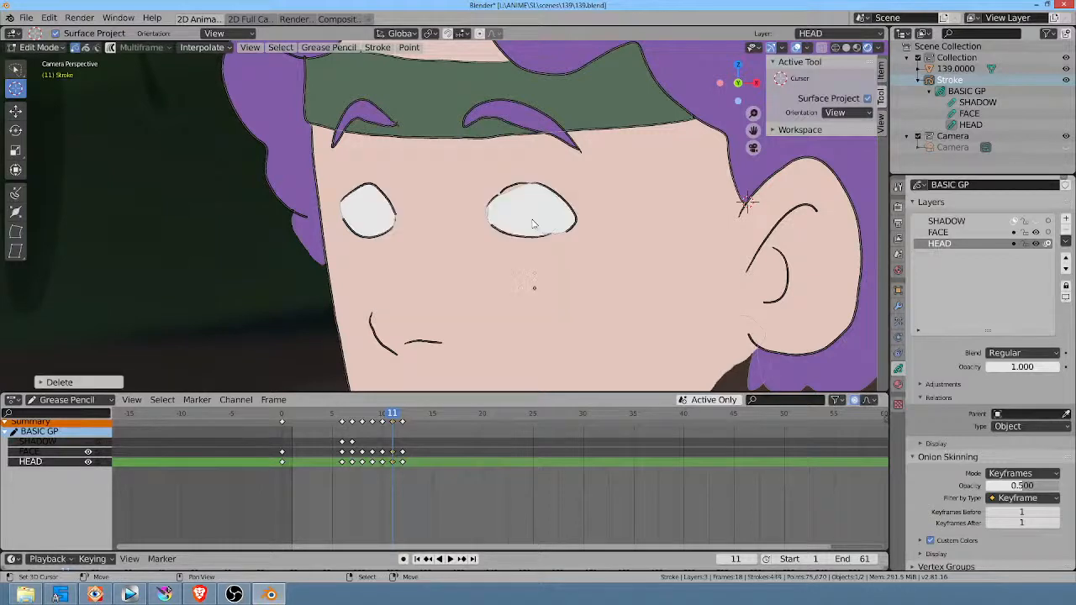
Step: At frame 10, select the pupil strokes in both eyes and delete them
drag(392, 414, 384, 415)
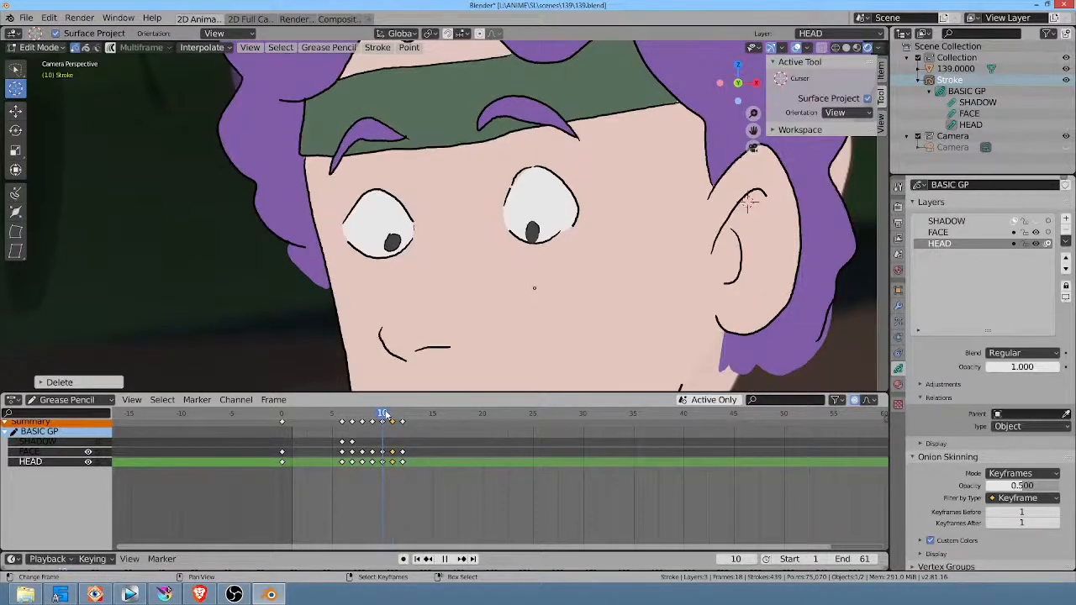
mouse_move(535, 210)
ctrl+mouse_down()
mouse_move(528, 232)
mouse_move(544, 213)
ctrl+mouse_up()
ctrl+drag(380, 244, 402, 229)
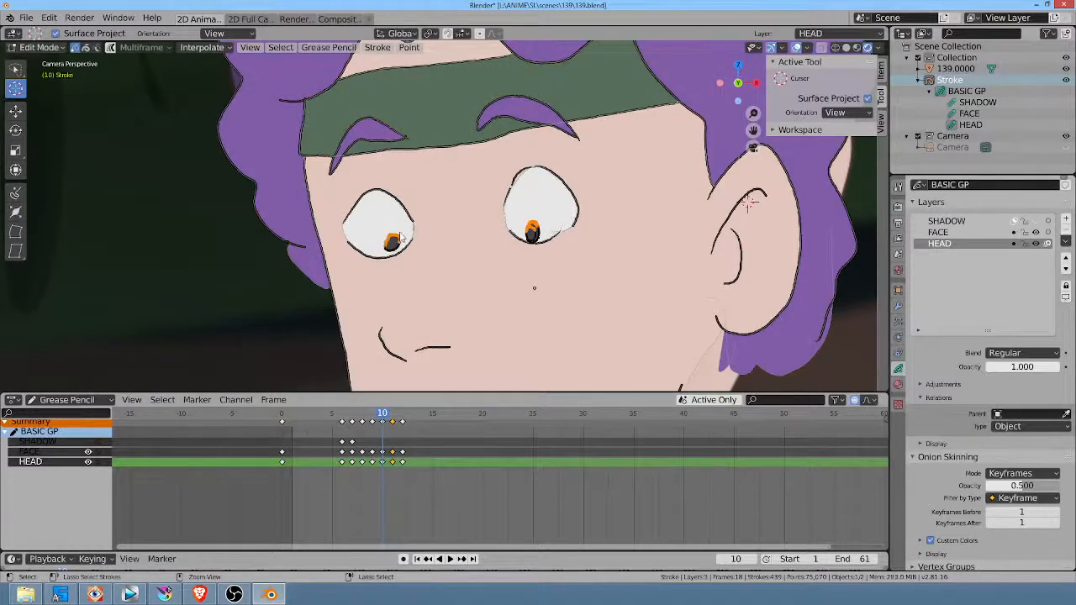
key(x)
click(392, 232)
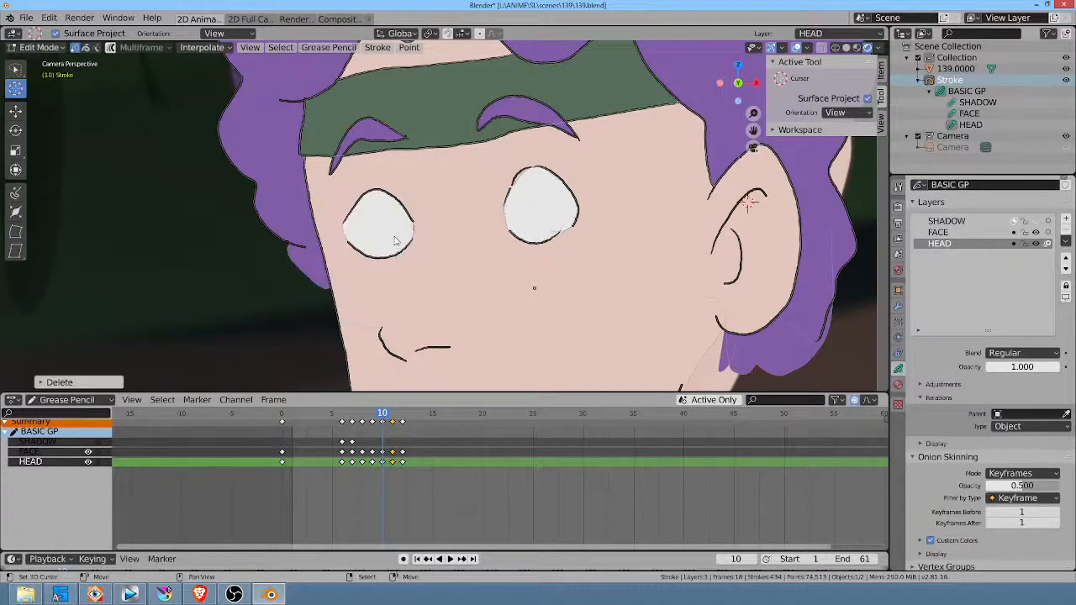
Step: At frame 7, draw shading lines beneath both eyes on the FACE layer with the charcoal ink material
drag(387, 414, 360, 421)
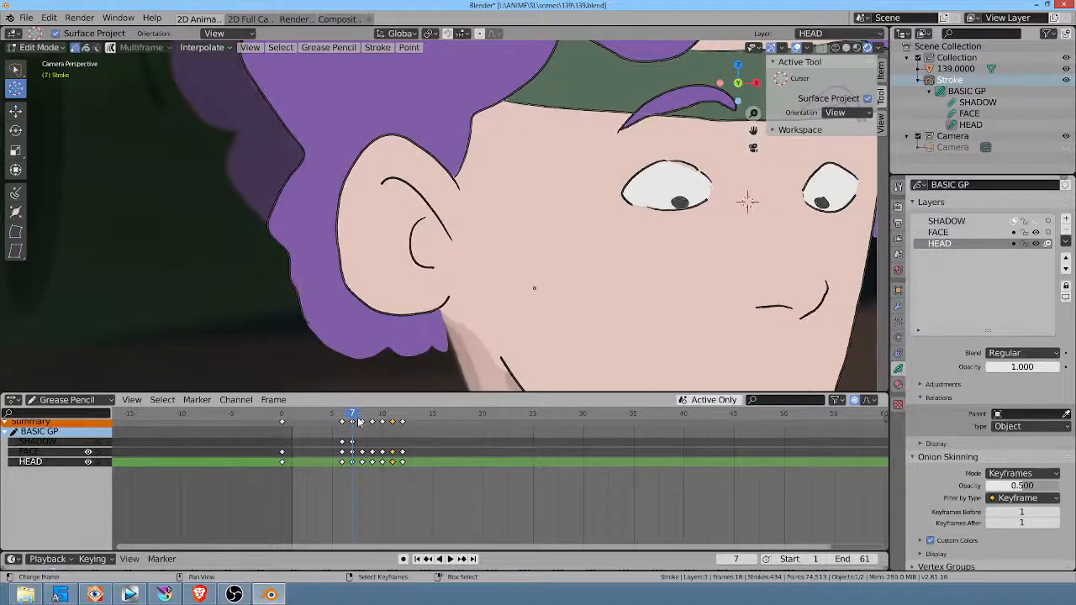
click(939, 232)
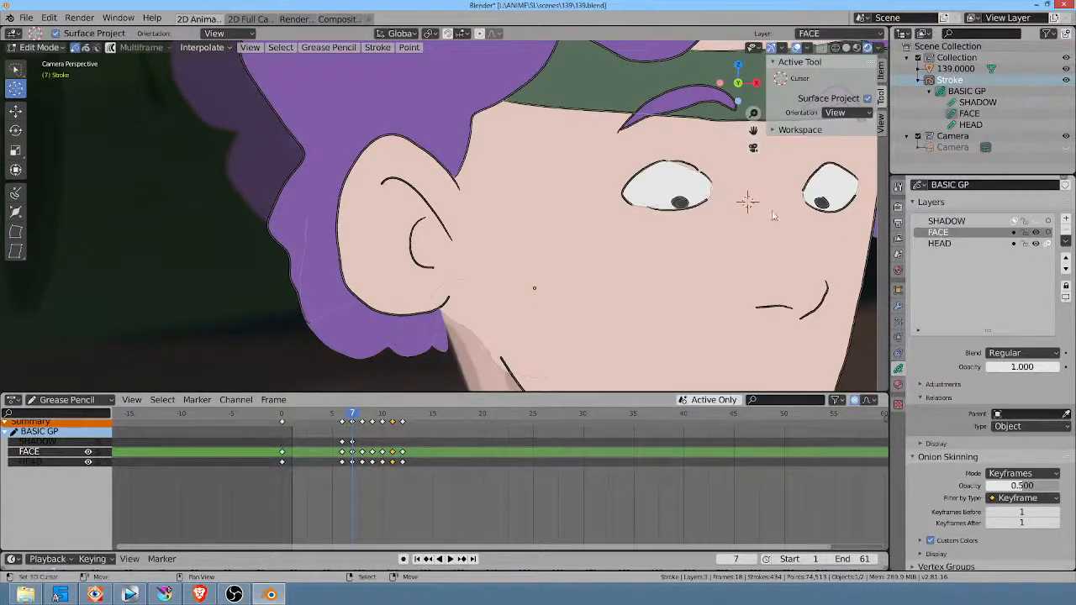
click(898, 384)
click(958, 199)
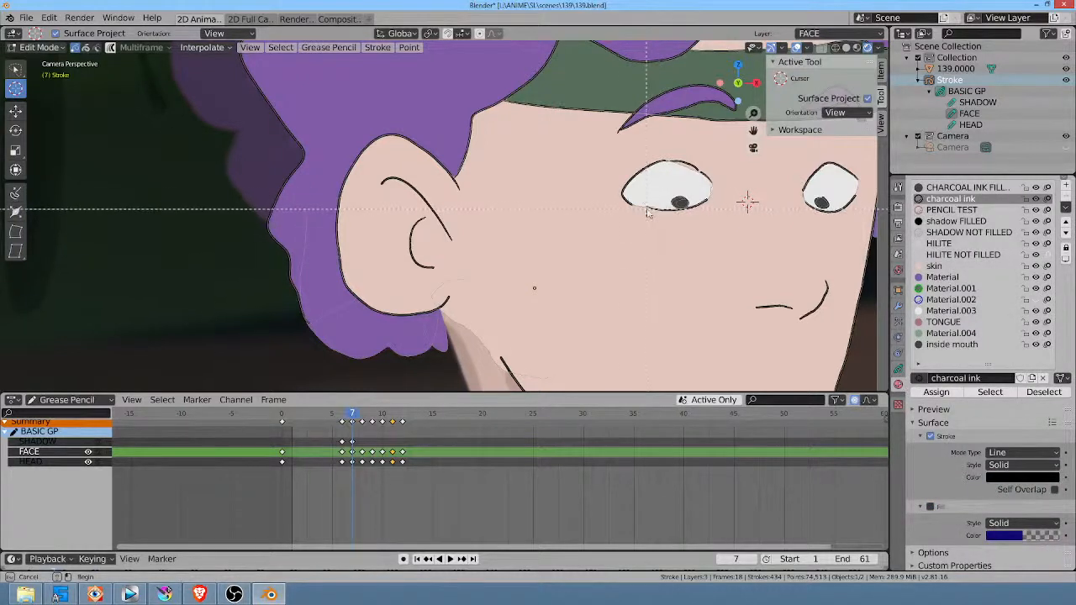
key(Tab)
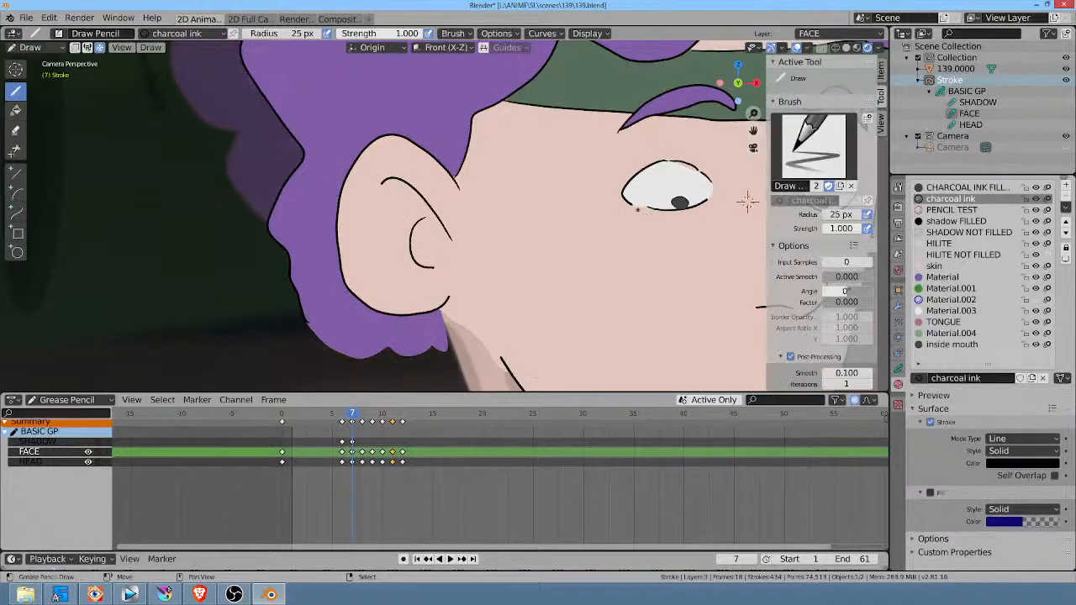
mouse_move(636, 203)
mouse_down()
mouse_move(714, 205)
mouse_move(705, 202)
mouse_up()
shift+middle_drag(747, 201, 580, 213)
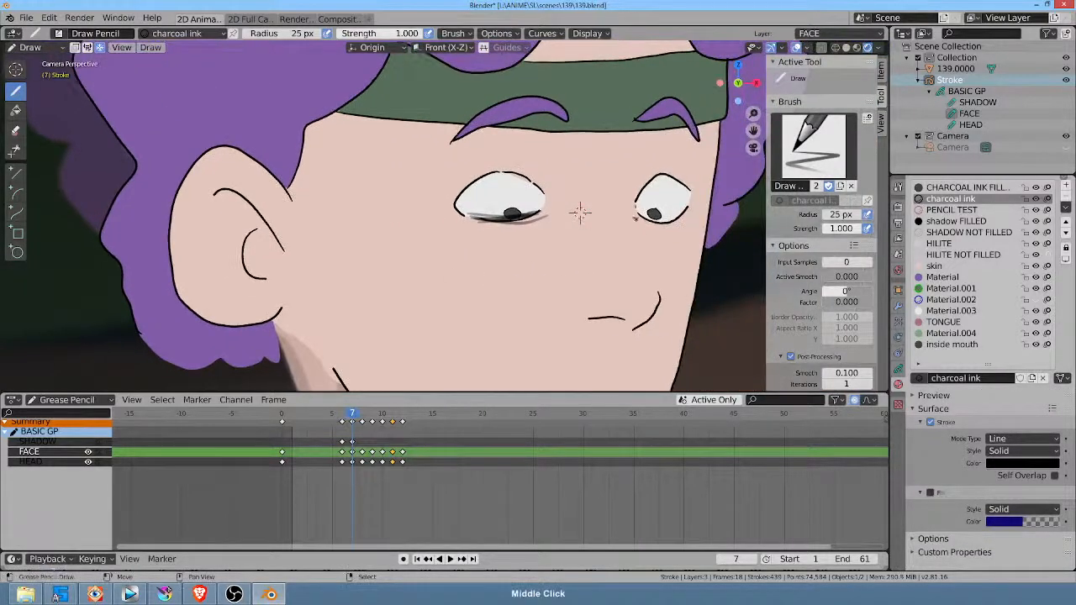
drag(630, 215, 693, 219)
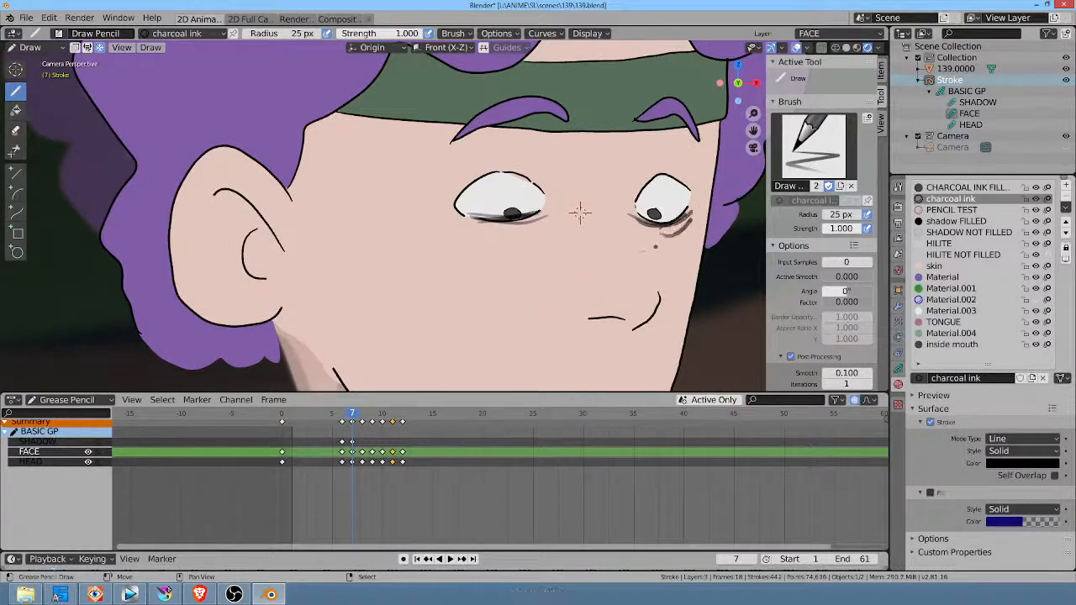
scroll(579, 213, down, 5)
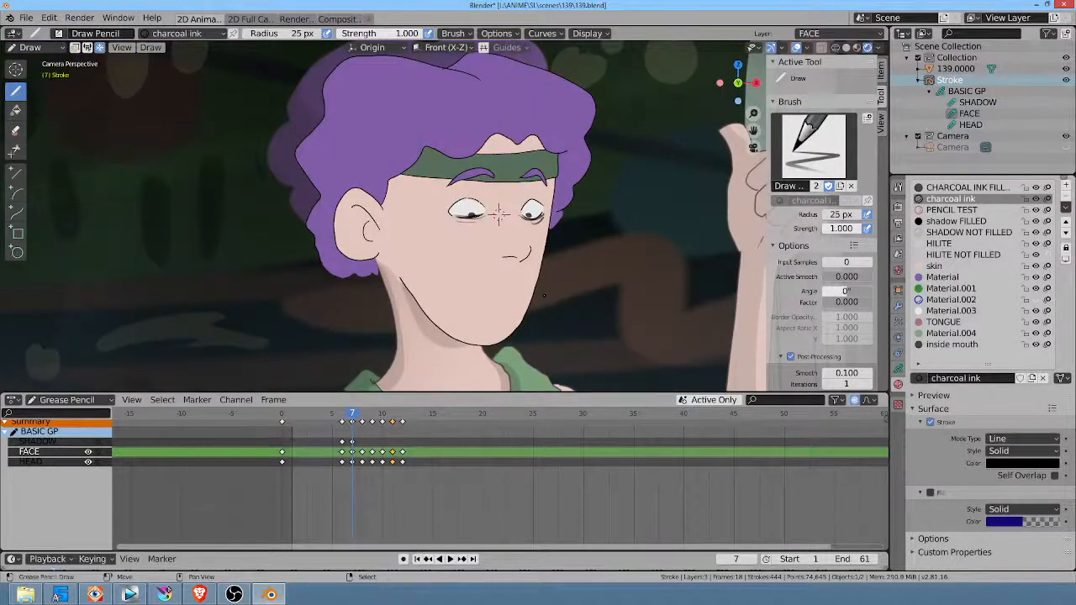
Step: At frame 8, sketch crease lines around both eyes and delete the pupils of both eyes in Edit Mode
key(Right)
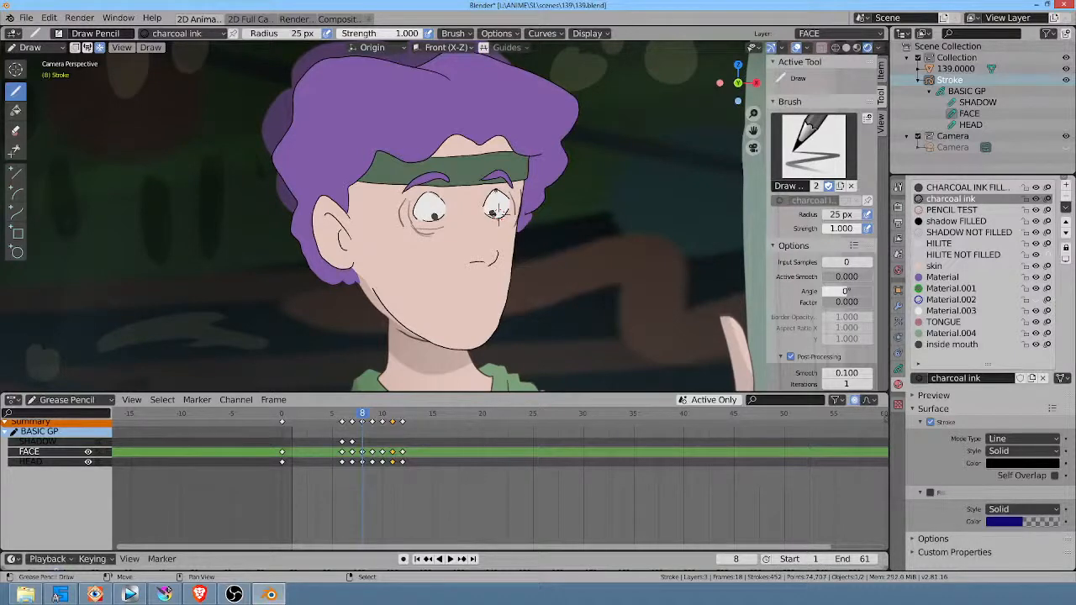
scroll(499, 210, up, 4)
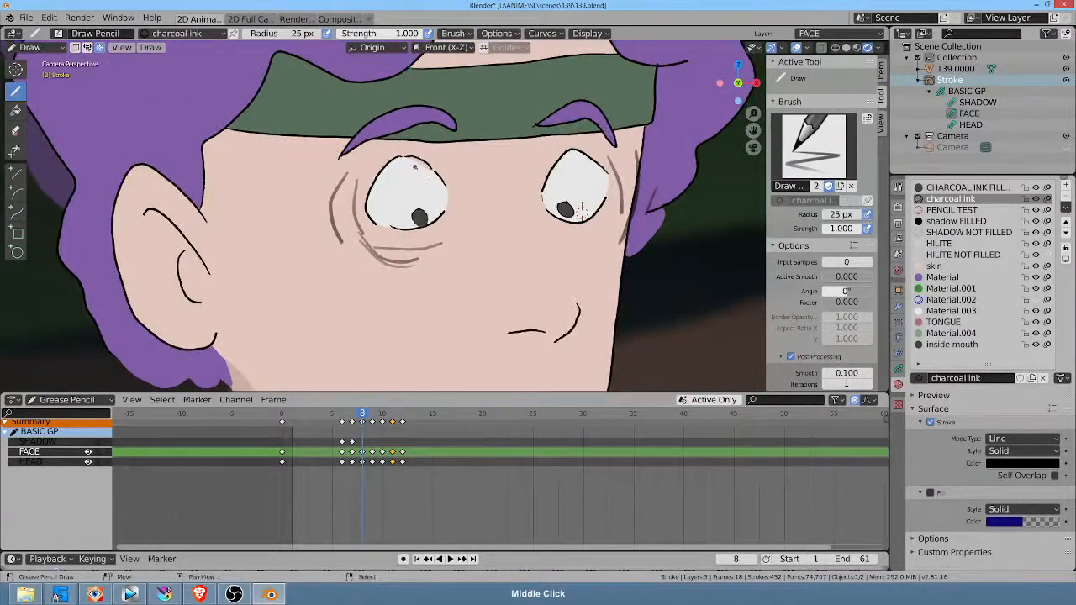
key(Tab)
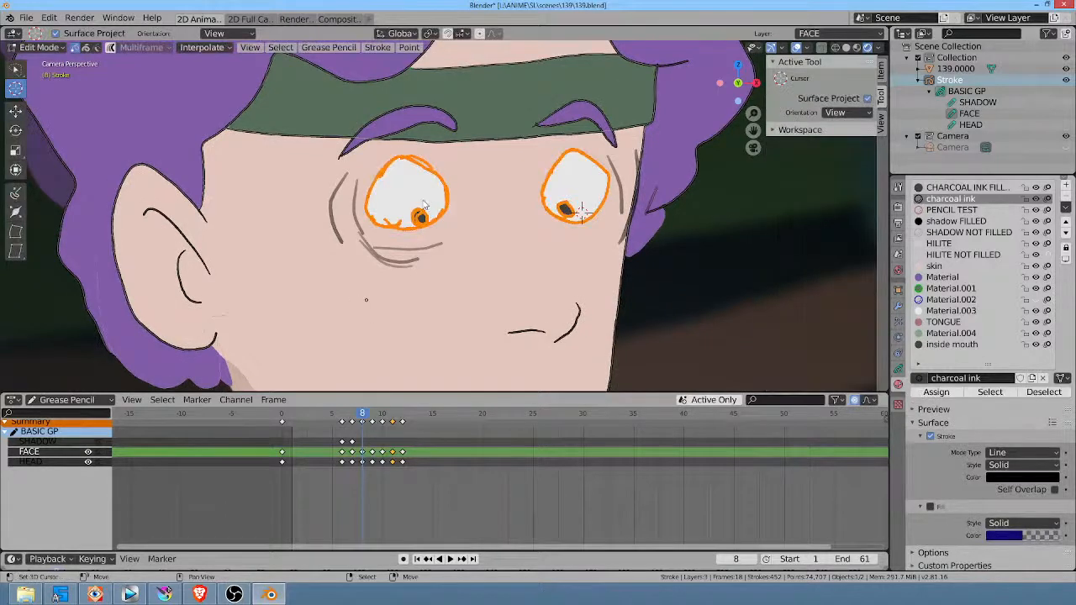
key(a)
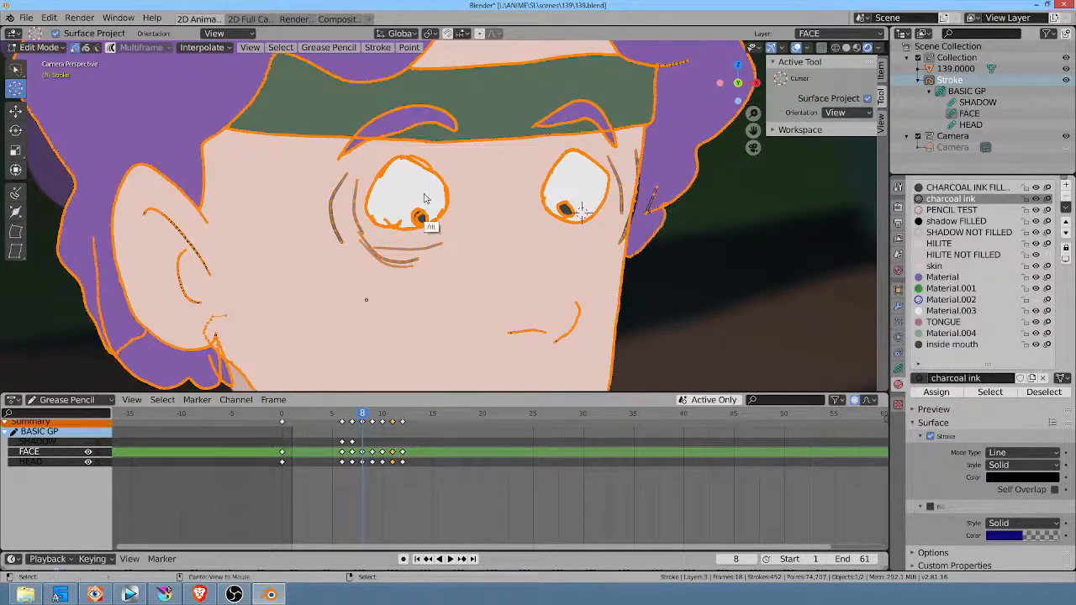
key(alt+a)
click(419, 217)
ctrl+drag(582, 189, 582, 175)
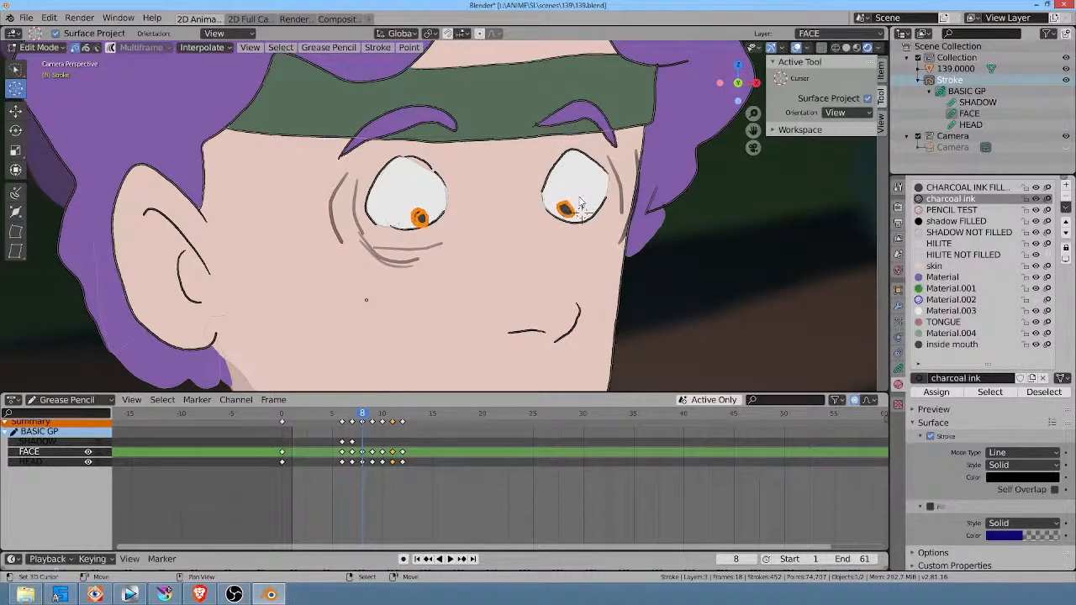
key(Delete)
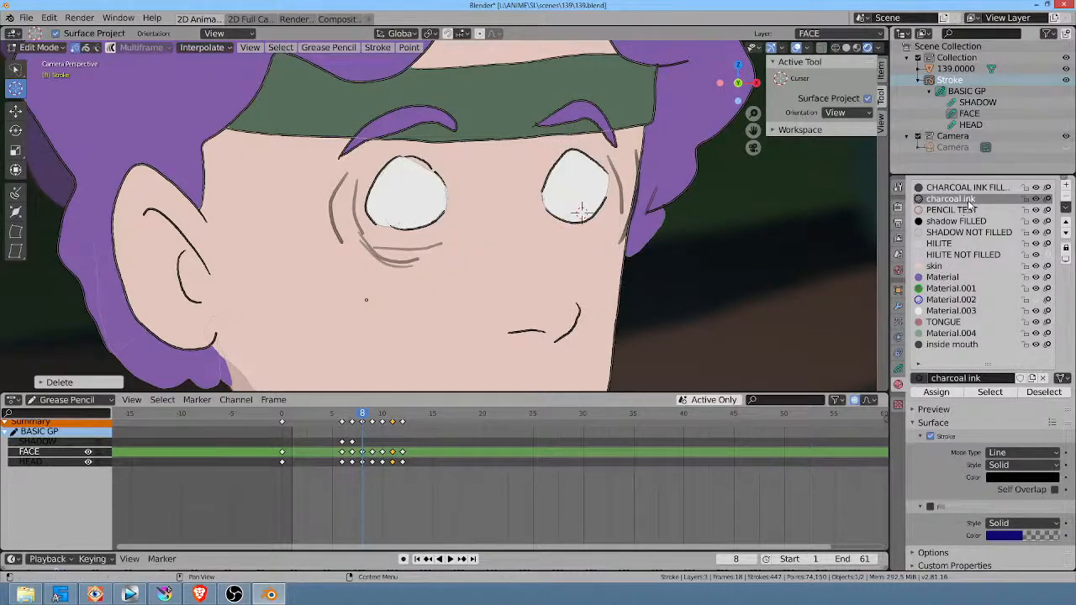
Step: Draw new charcoal ink pupils near the centre of both eyes at frame 8
key(Tab)
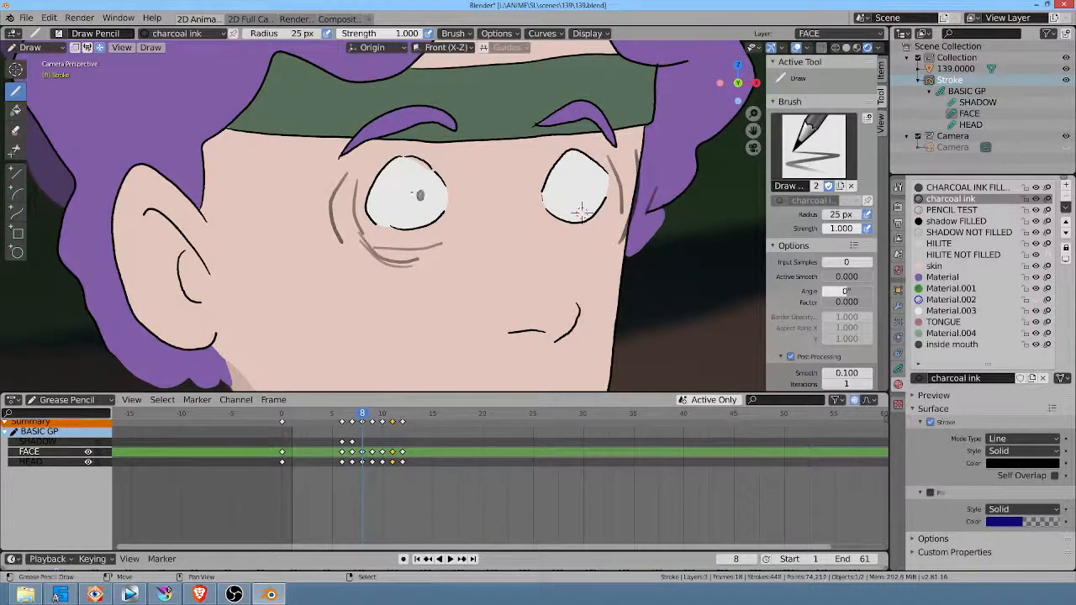
drag(576, 180, 580, 188)
drag(407, 200, 422, 189)
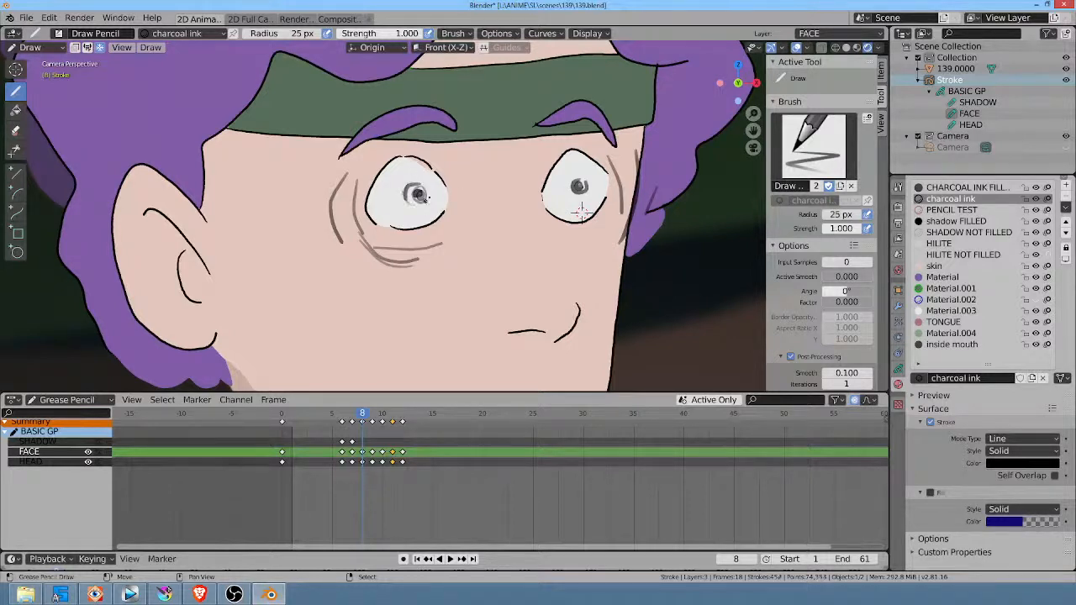
Step: Skip to frame 10 and draw new charcoal ink pupils inside the empty eyes
key(Right)
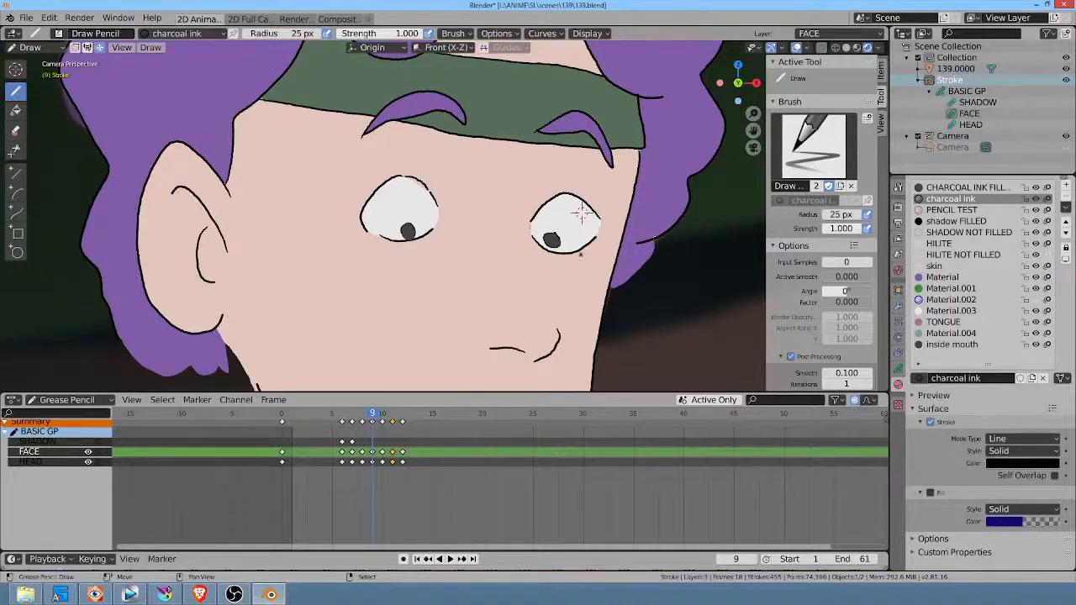
key(Right)
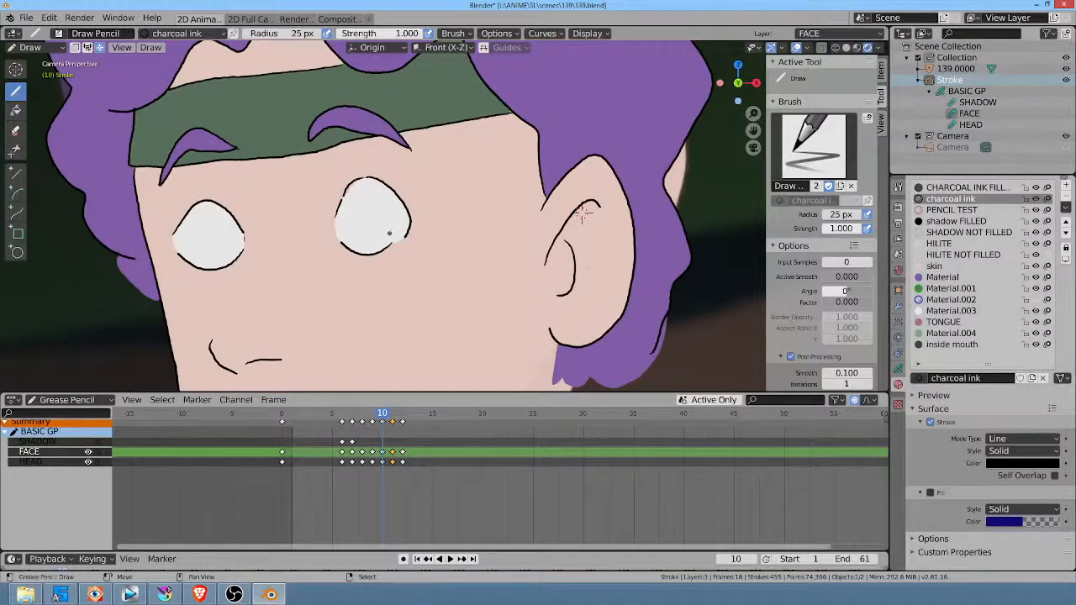
click(368, 226)
drag(362, 214, 362, 217)
Step: Draw new pupils at frames 11 and 12, low in the eyes at 11 and nearer the centre at 12
key(Right)
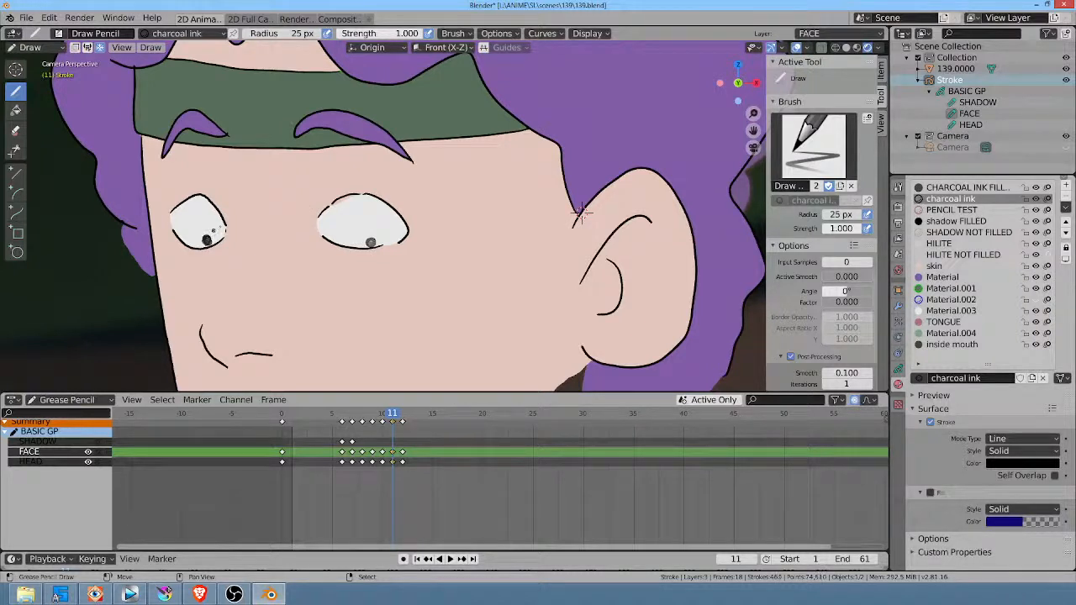
drag(372, 243, 370, 240)
key(Right)
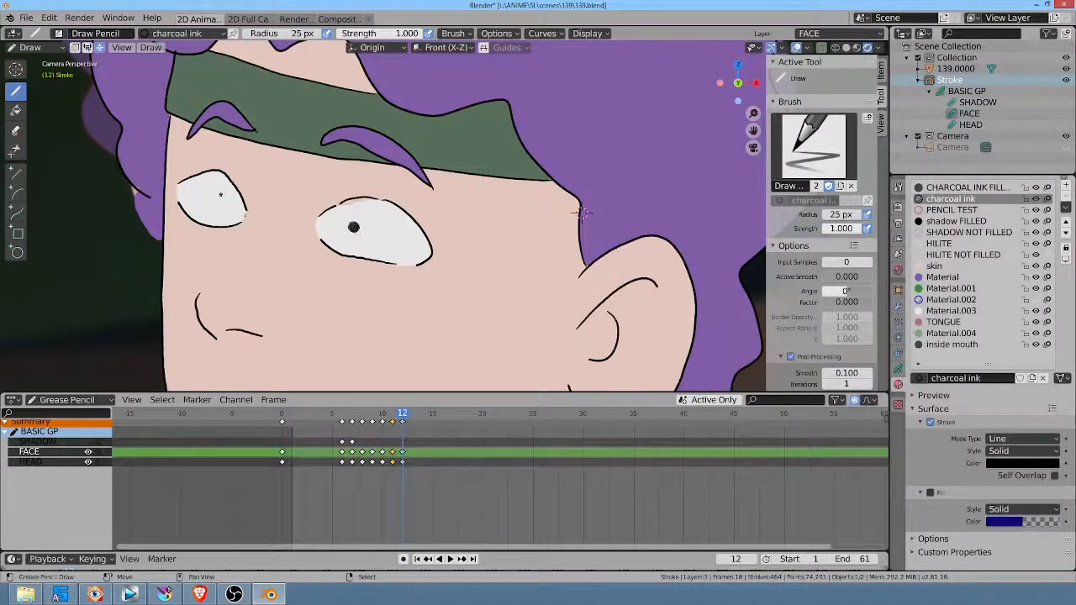
drag(216, 196, 215, 196)
Step: In Sculpt Mode, set the Grab brush radius to 31 px and push the white fill up to the larger eye's upper lid line at frame 12
ctrl+middle_drag(405, 224, 459, 117)
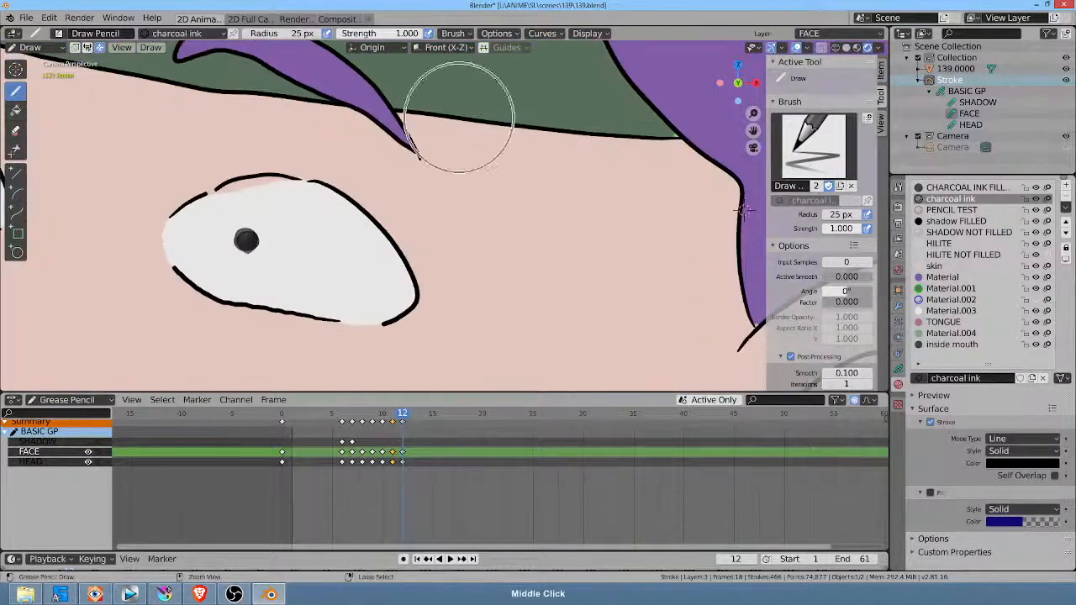
shift+middle_drag(455, 207, 707, 218)
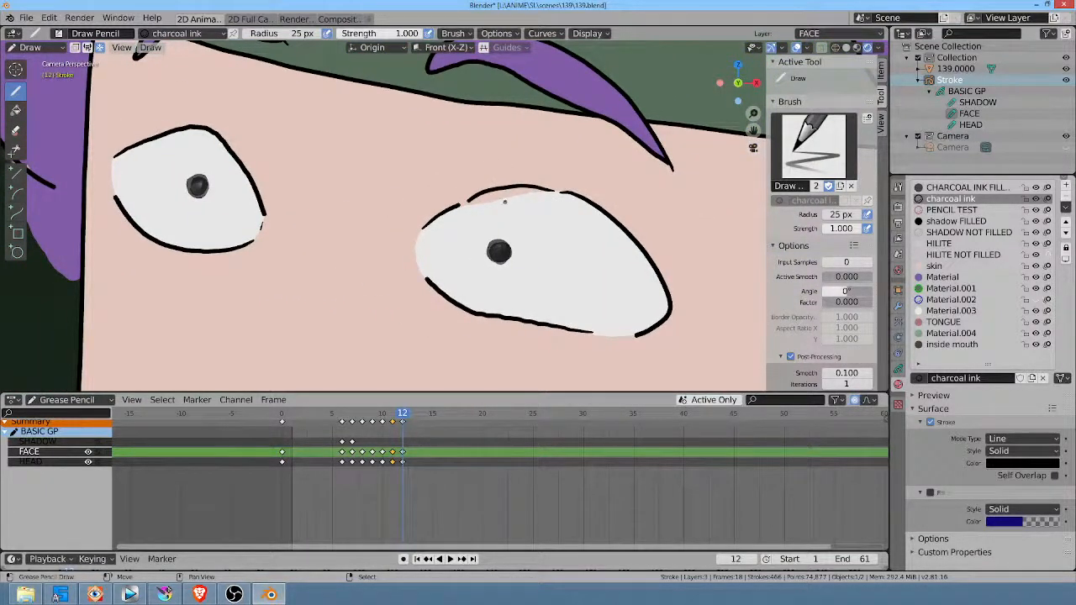
key(ctrl+Tab)
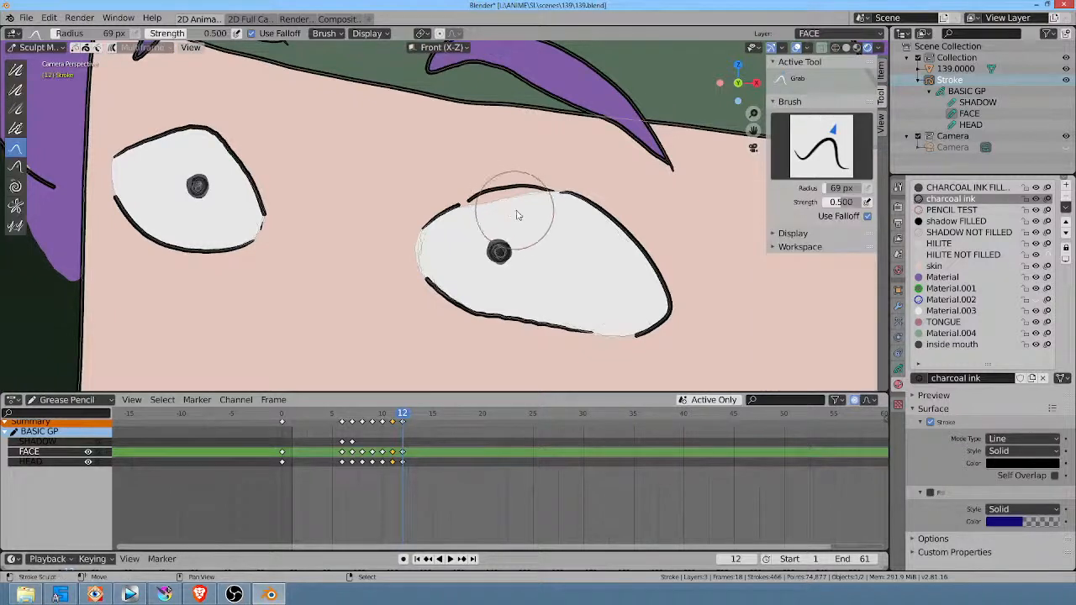
key(f)
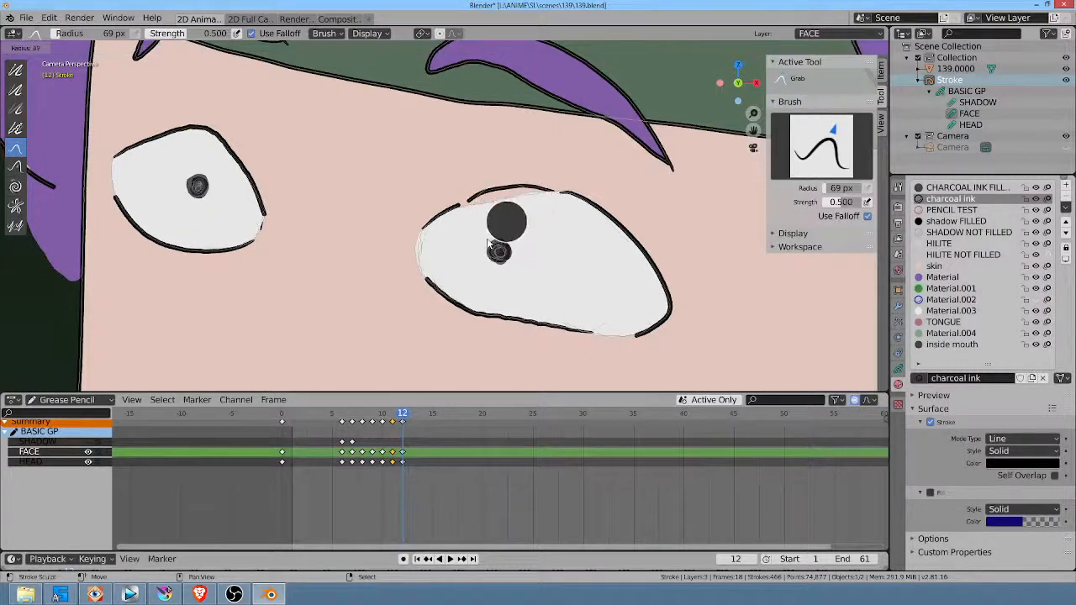
click(496, 215)
mouse_move(491, 208)
mouse_down()
mouse_move(535, 198)
mouse_move(507, 194)
mouse_move(478, 214)
mouse_move(512, 203)
mouse_up()
drag(517, 182, 523, 190)
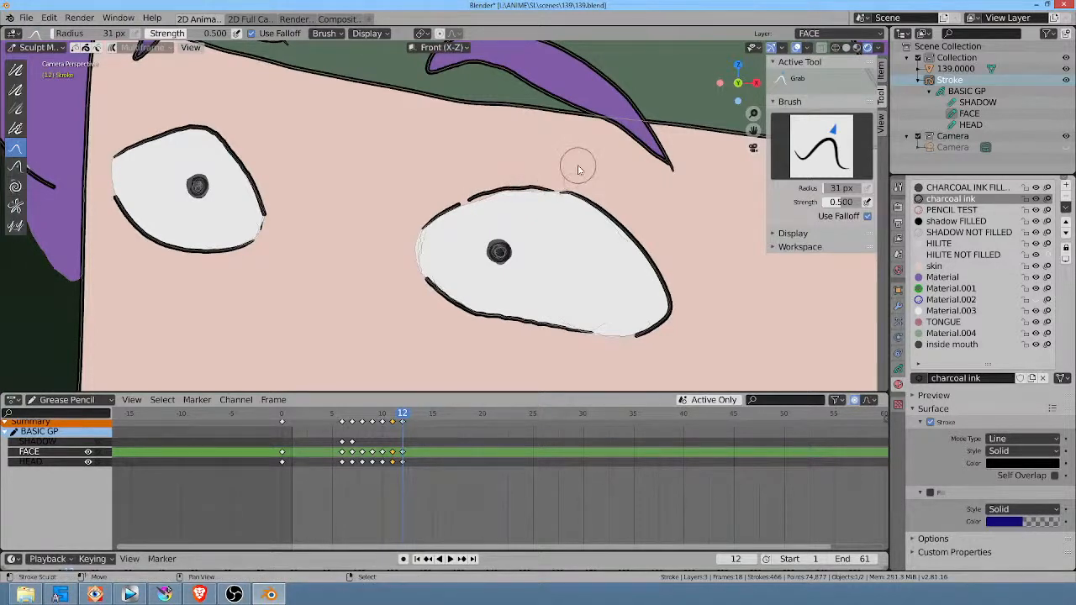
Step: Play the head turn from frame 1 and scrub around frame 8 to review the eye animation
scroll(578, 170, down, 2)
scroll(630, 247, down, 1)
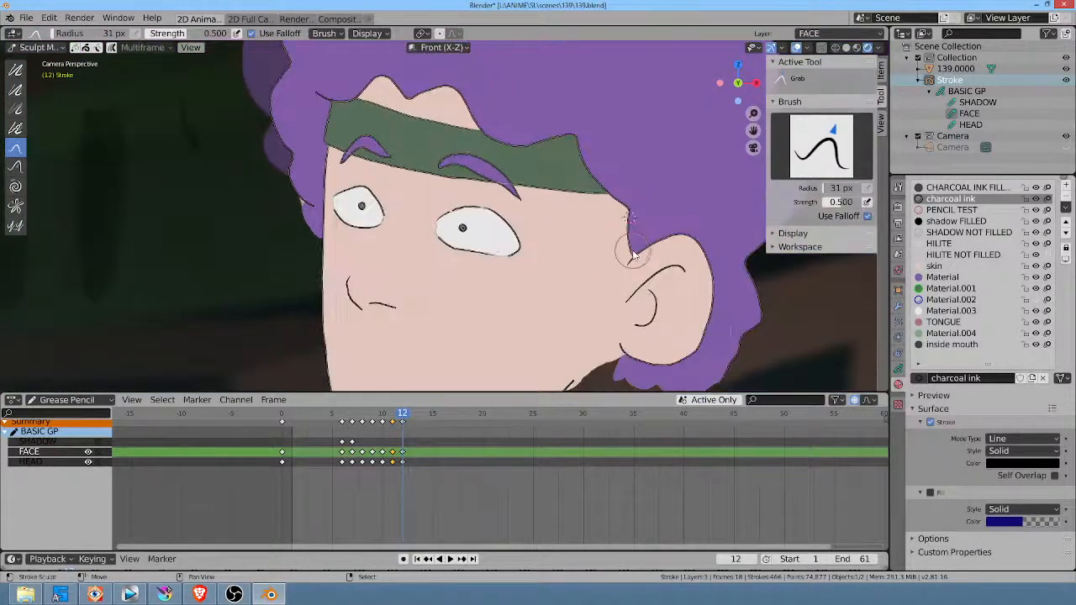
scroll(618, 252, down, 2)
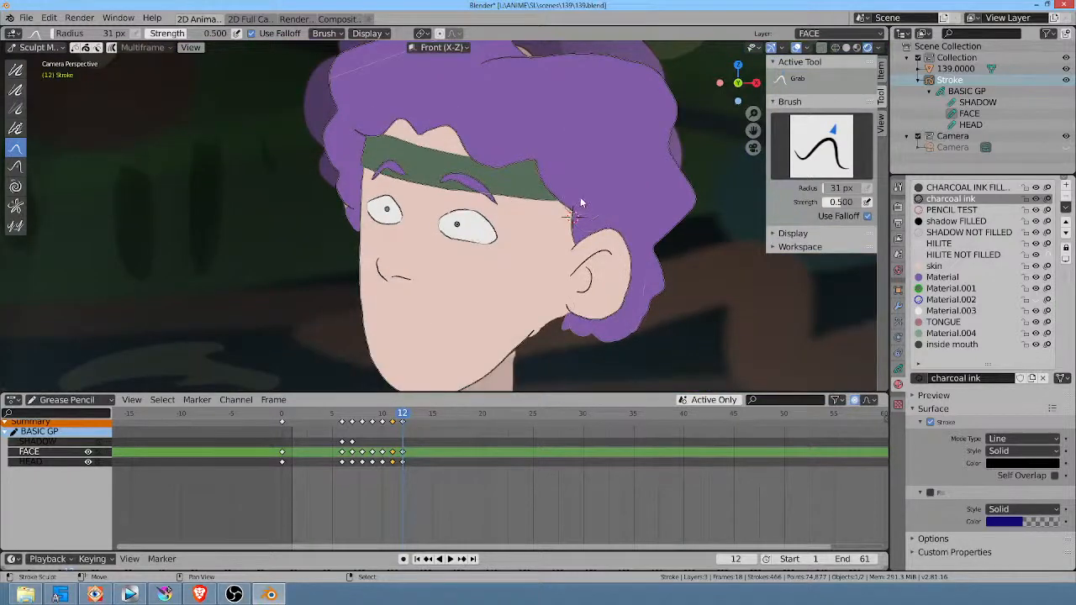
click(287, 492)
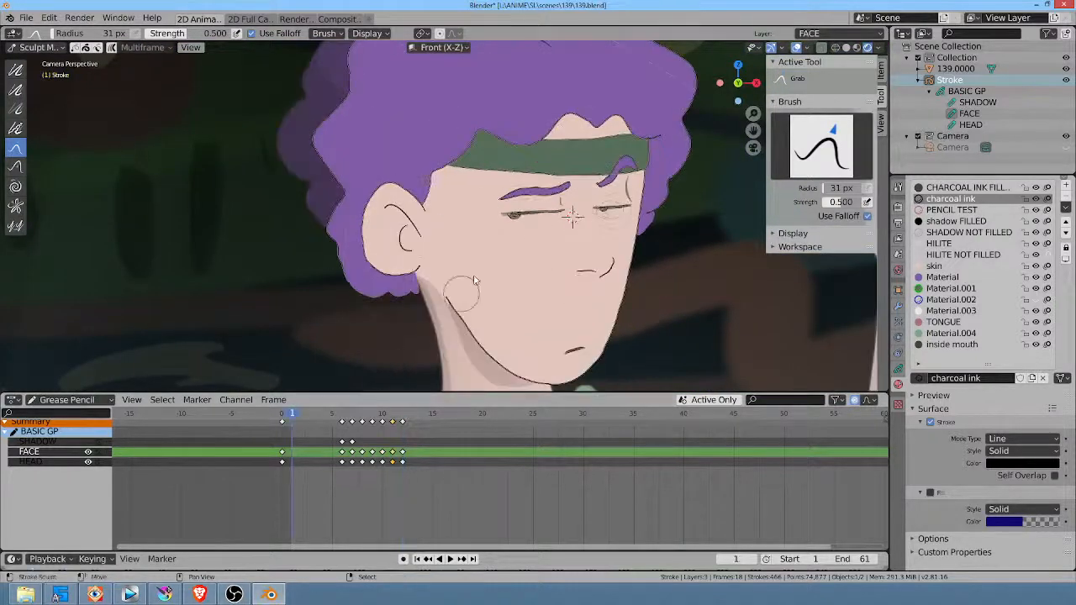
key(space)
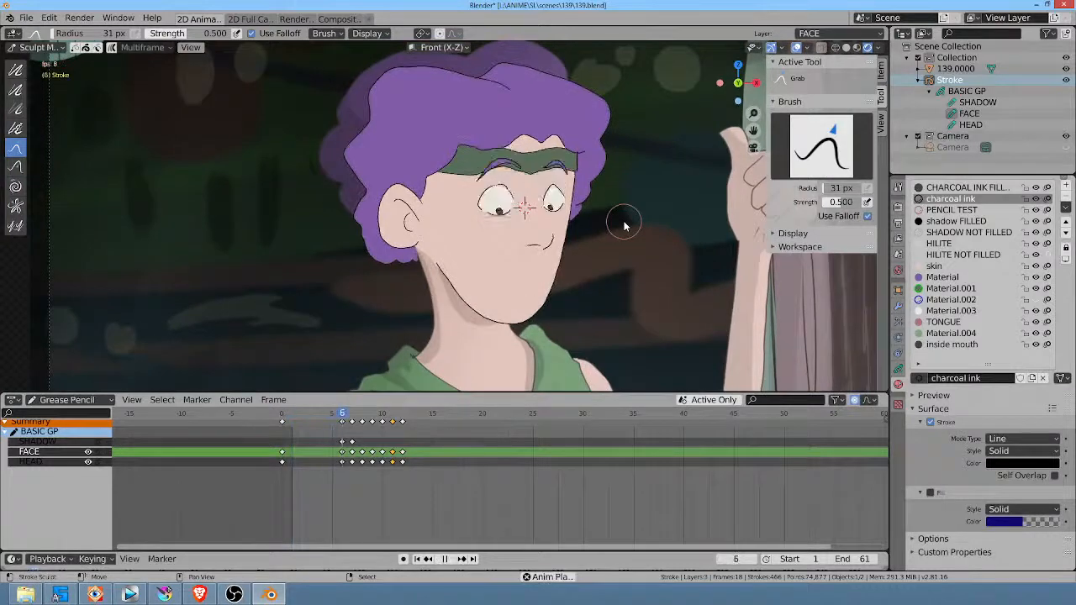
key(space)
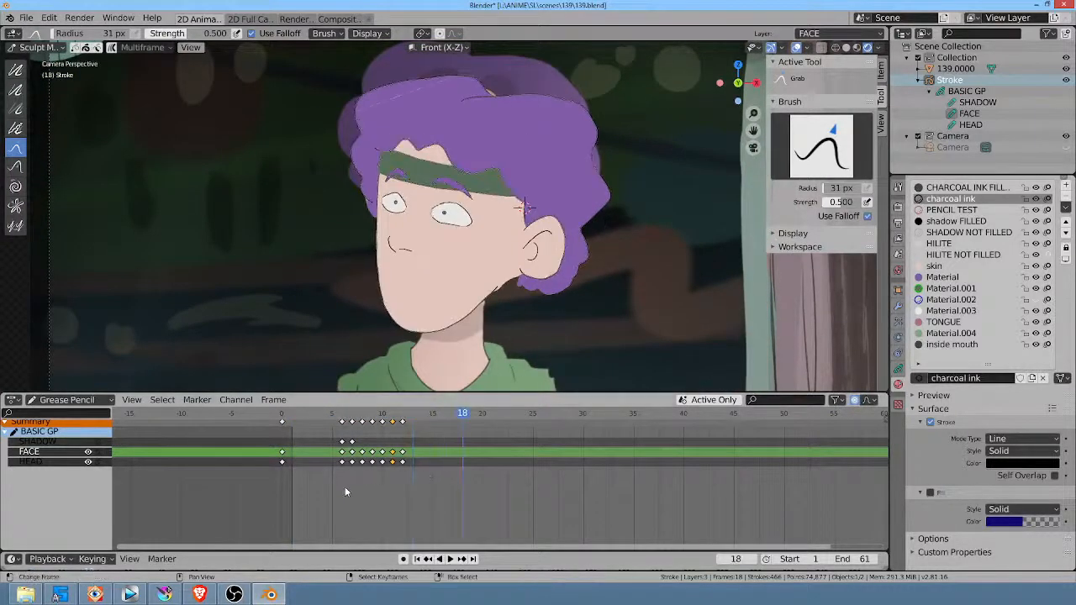
mouse_move(346, 487)
mouse_down()
mouse_move(385, 490)
mouse_move(344, 491)
mouse_move(361, 493)
mouse_up()
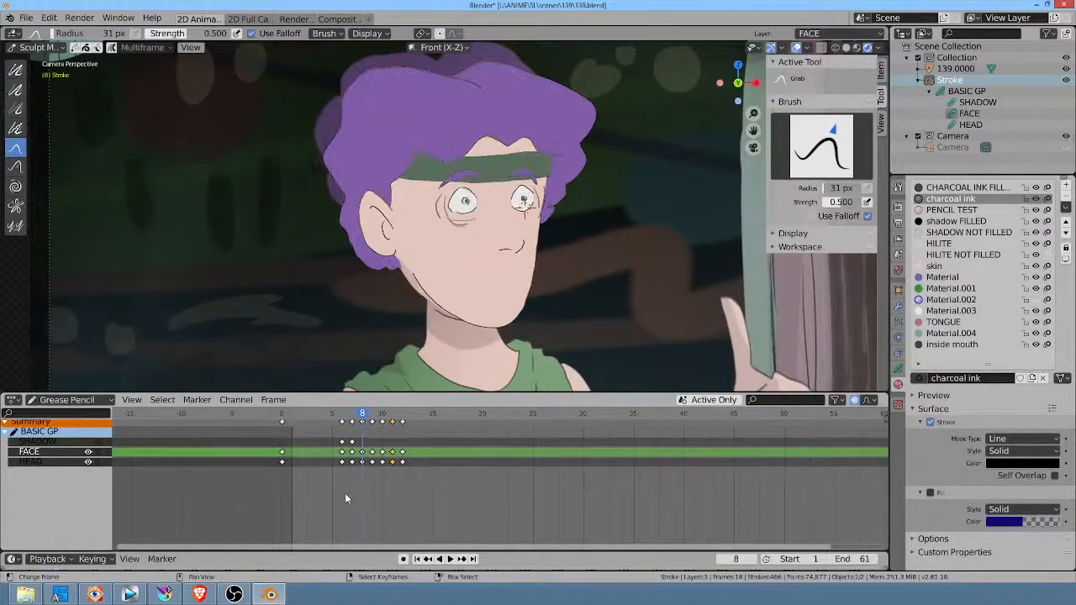
key(Right)
key(Right)
key(Right)
key(Right)
key(Right)
key(Right)
key(Right)
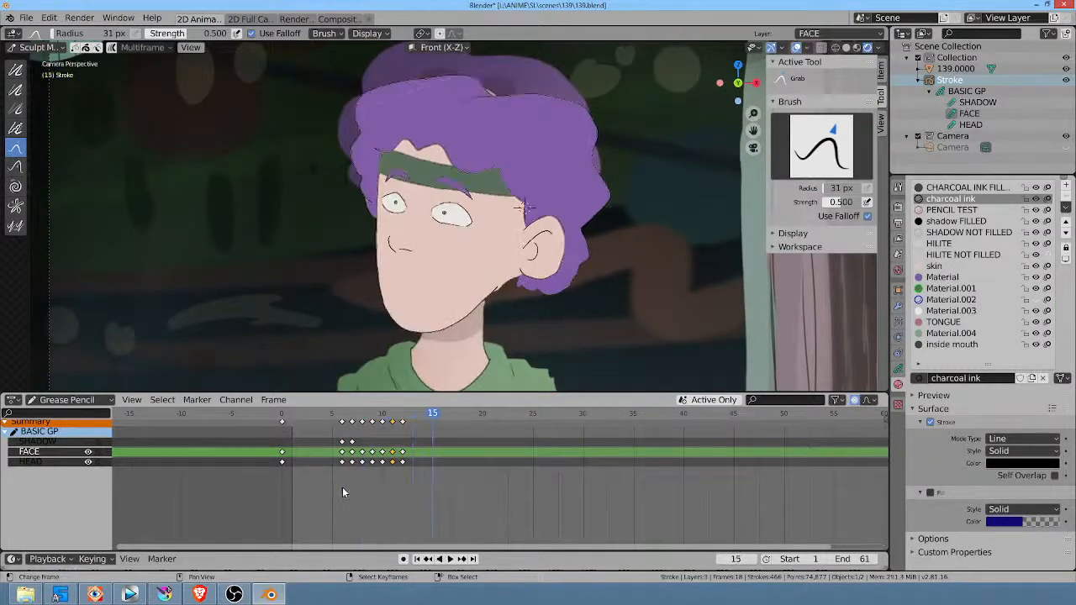
drag(342, 492, 360, 488)
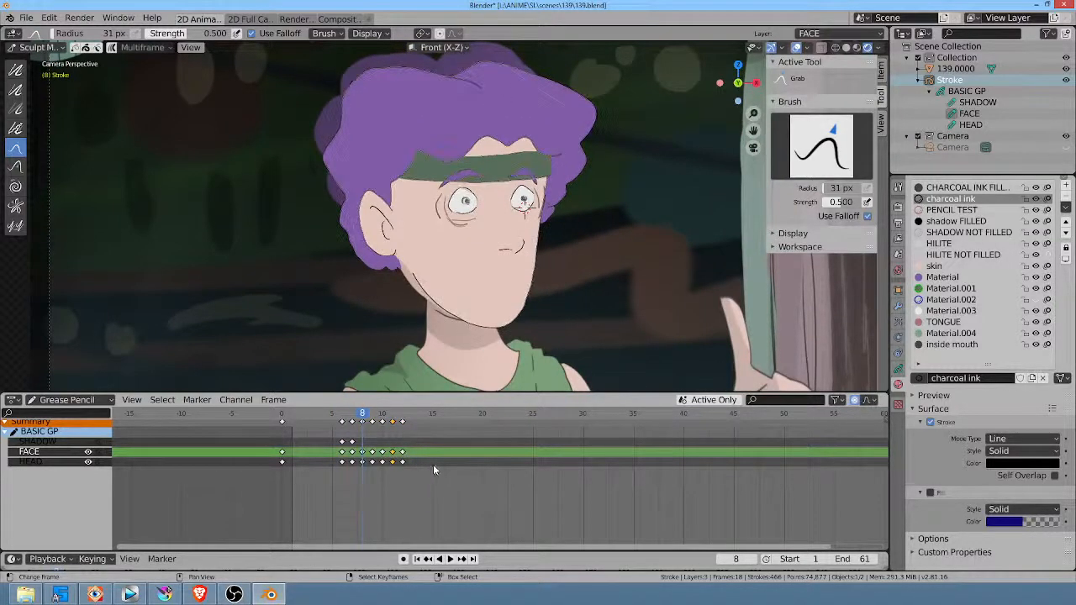
middle_drag(433, 469, 450, 473)
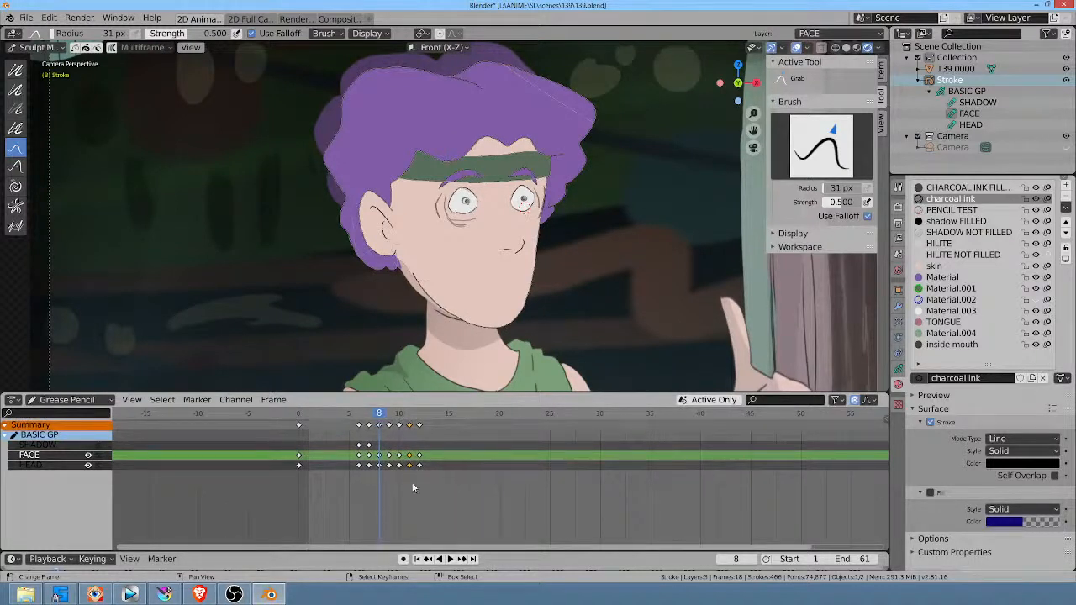
Step: On the SHADOW layer, move the frame 6 keyframe to frame 0 and delete the frame 7 keyframe
click(55, 446)
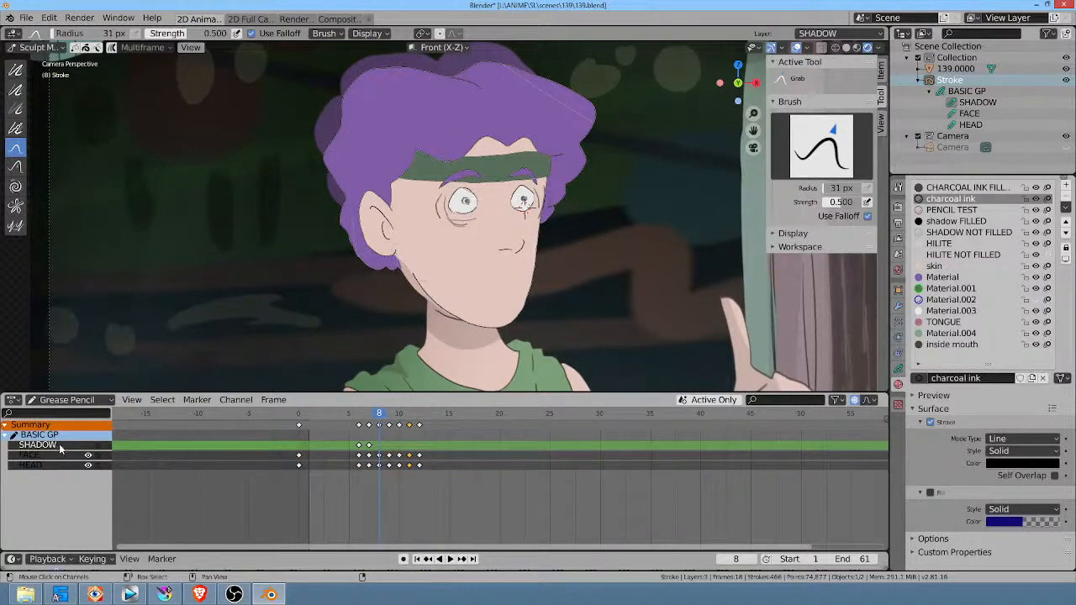
click(359, 445)
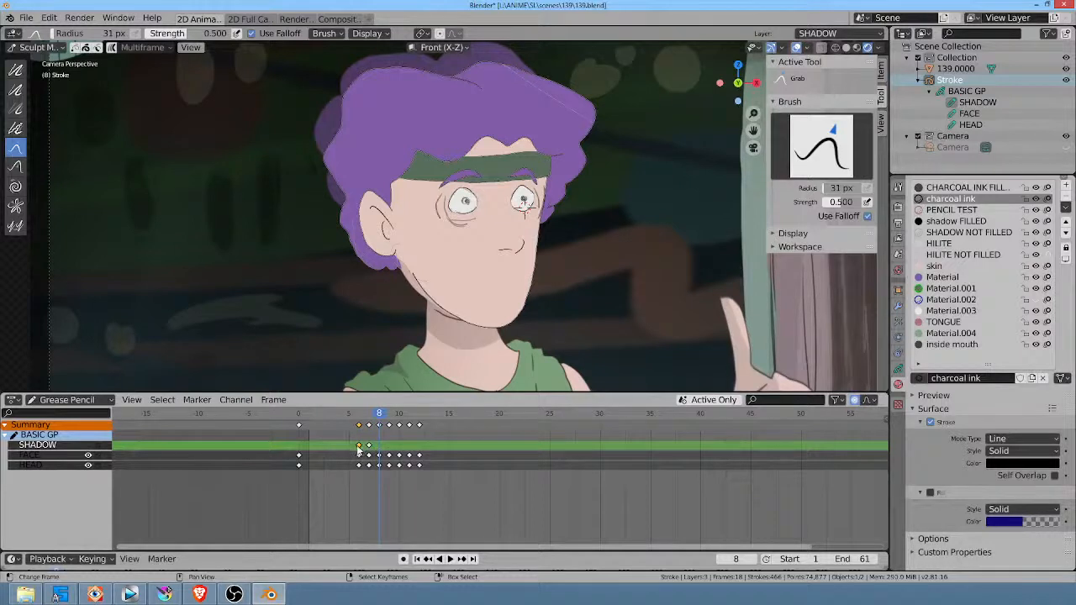
drag(359, 450, 308, 456)
click(310, 451)
key(x)
click(309, 450)
Step: Play to frame 9, switch to Draw Mode and erase the low pupils of both eyes
key(space)
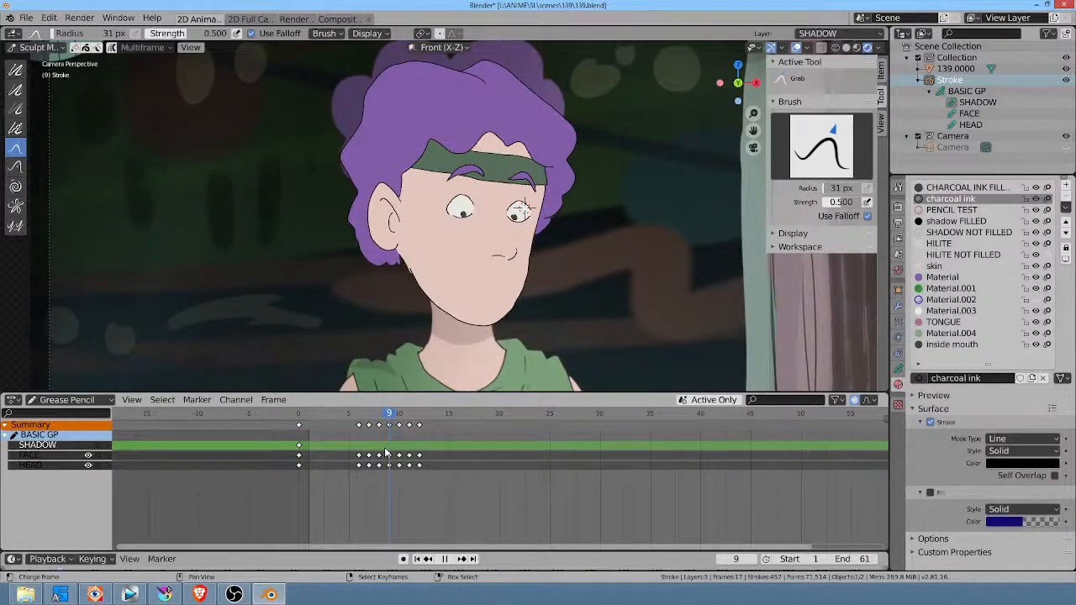
key(space)
scroll(494, 199, up, 5)
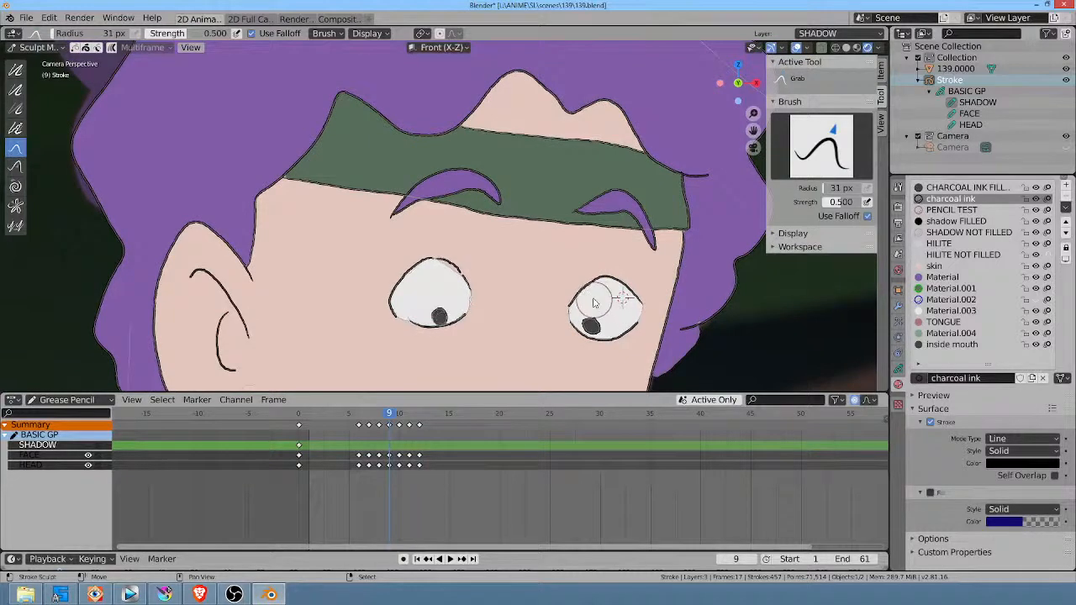
key(ctrl+Tab)
mouse_move(599, 329)
ctrl+mouse_down()
mouse_move(594, 346)
mouse_move(595, 336)
ctrl+mouse_up()
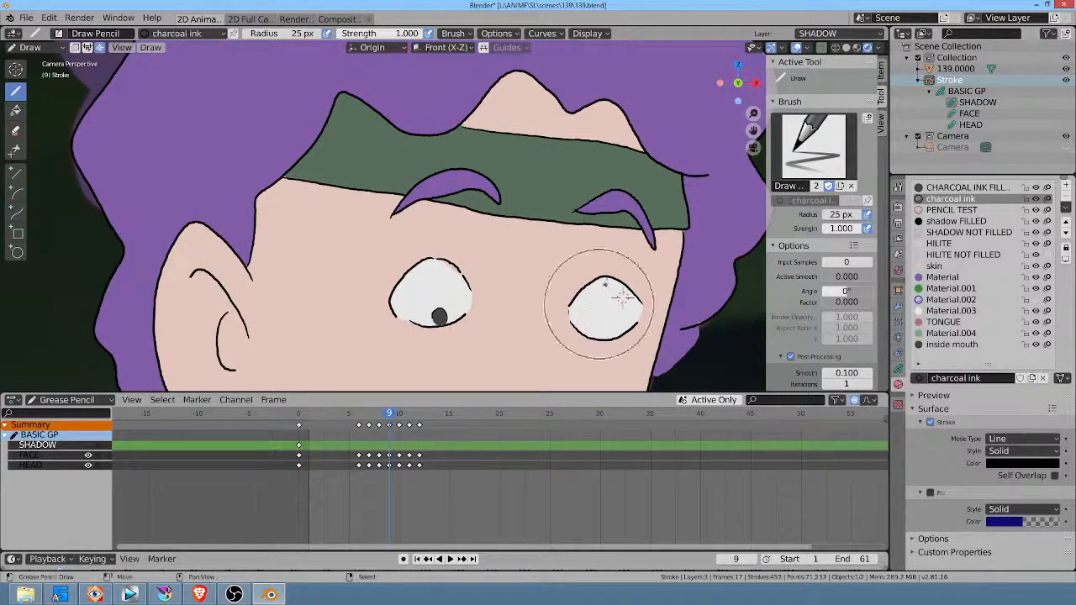
mouse_move(438, 317)
ctrl+mouse_down()
mouse_move(433, 304)
mouse_move(438, 321)
ctrl+mouse_up()
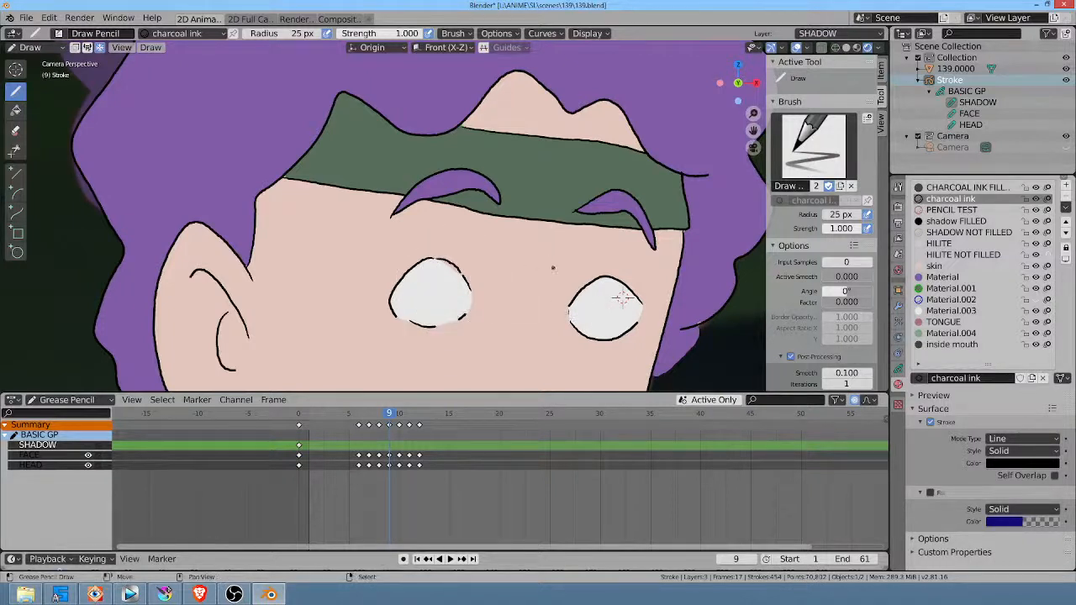
Step: Make FACE the active layer and draw new charcoal ink pupils near the centre of both eyes at frame 9
key(Up)
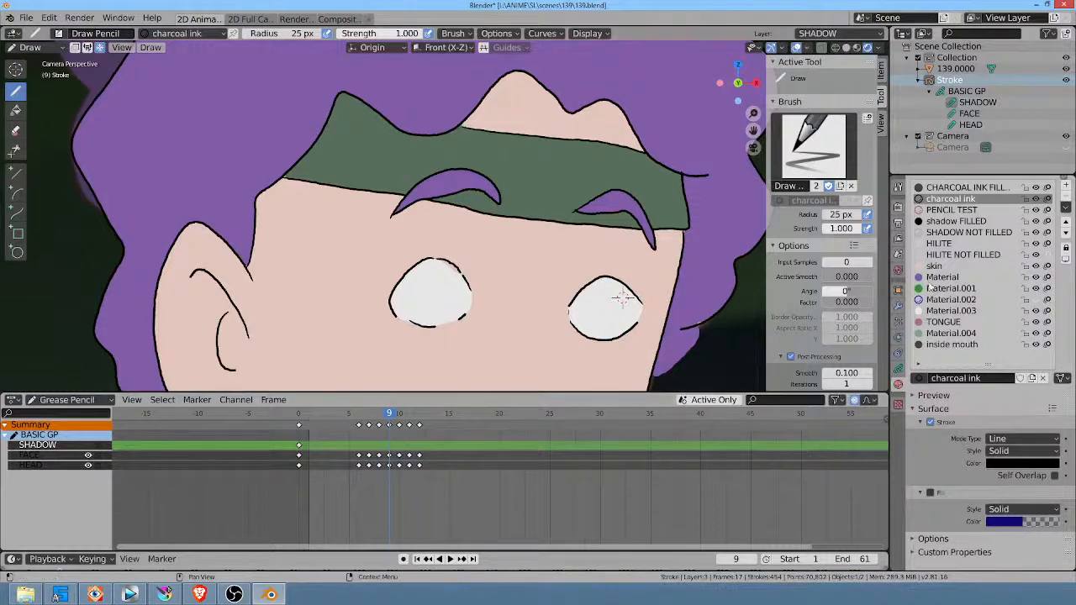
click(898, 369)
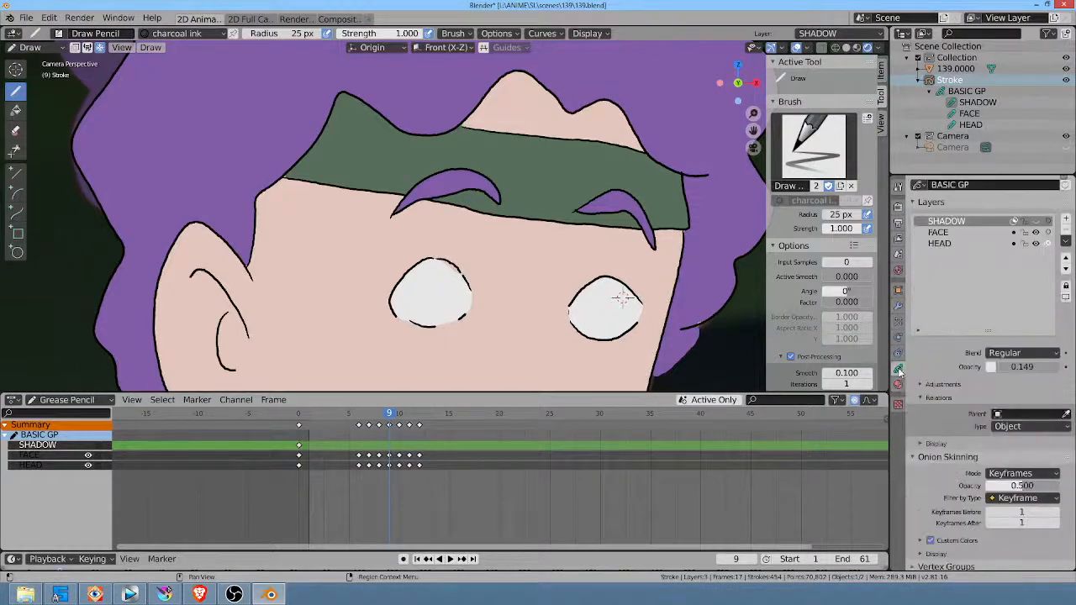
click(939, 232)
key(Left)
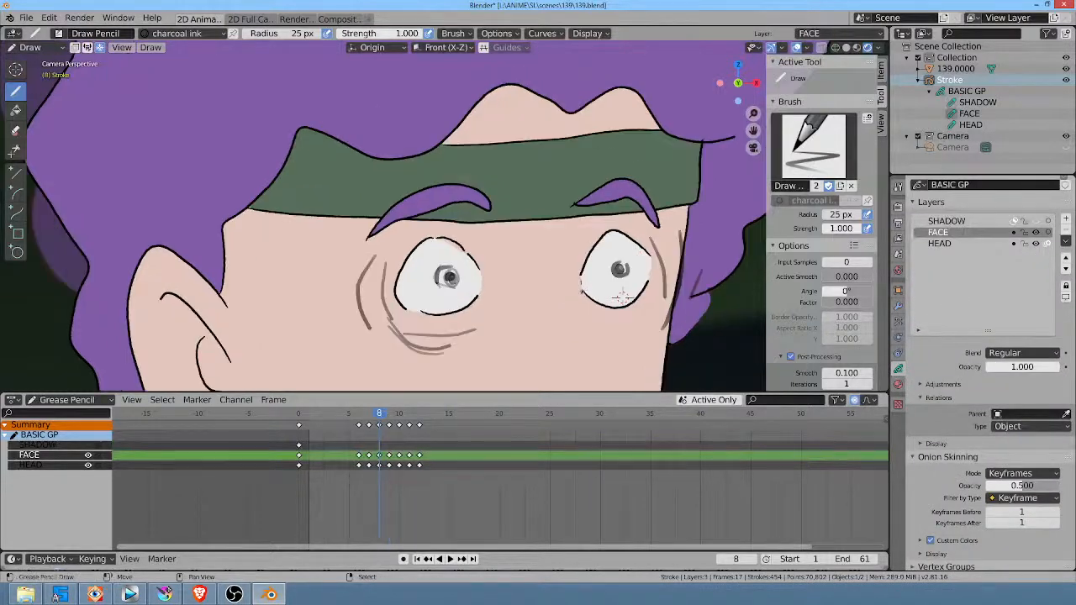
key(Right)
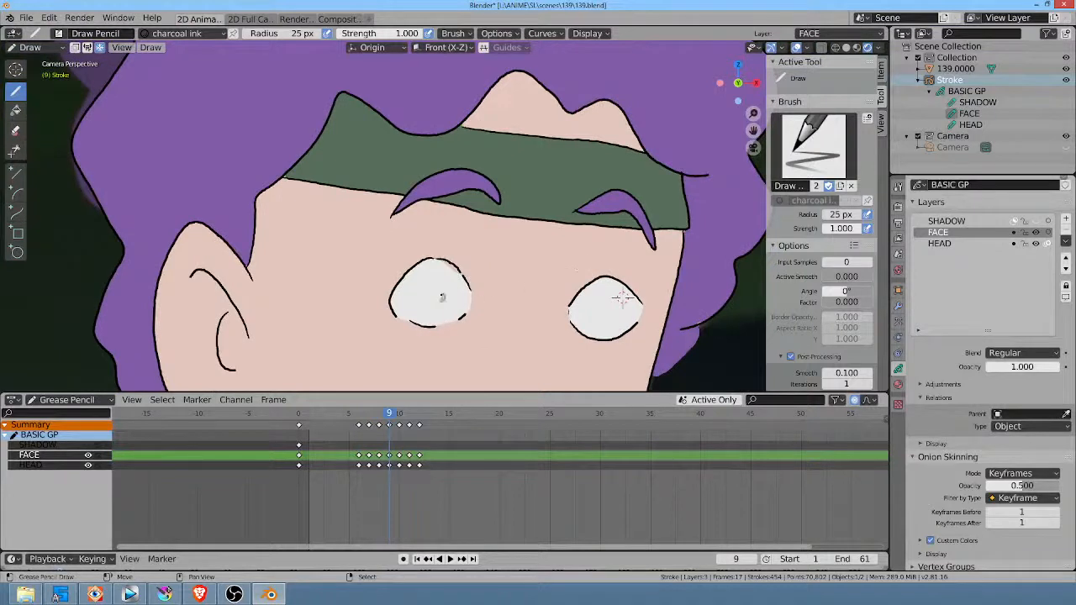
drag(442, 296, 443, 298)
drag(611, 312, 610, 314)
Step: Sketch crease lines below and beside both eyes at frame 9, comparing their placement with frame 8
key(Left)
key(Right)
mouse_move(572, 336)
mouse_down()
mouse_move(618, 354)
mouse_move(621, 341)
mouse_up()
mouse_move(393, 322)
mouse_down()
mouse_move(438, 333)
mouse_move(436, 346)
mouse_up()
key(Left)
key(Right)
drag(398, 268, 377, 311)
key(Left)
key(Right)
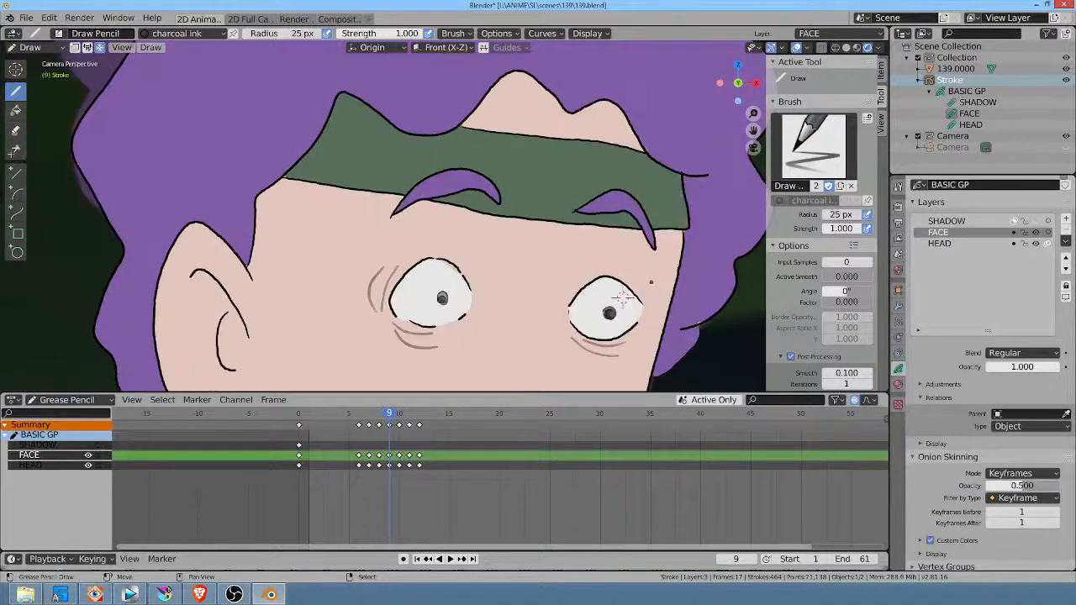
mouse_move(651, 281)
mouse_down()
mouse_move(657, 317)
mouse_move(641, 328)
mouse_up()
key(Left)
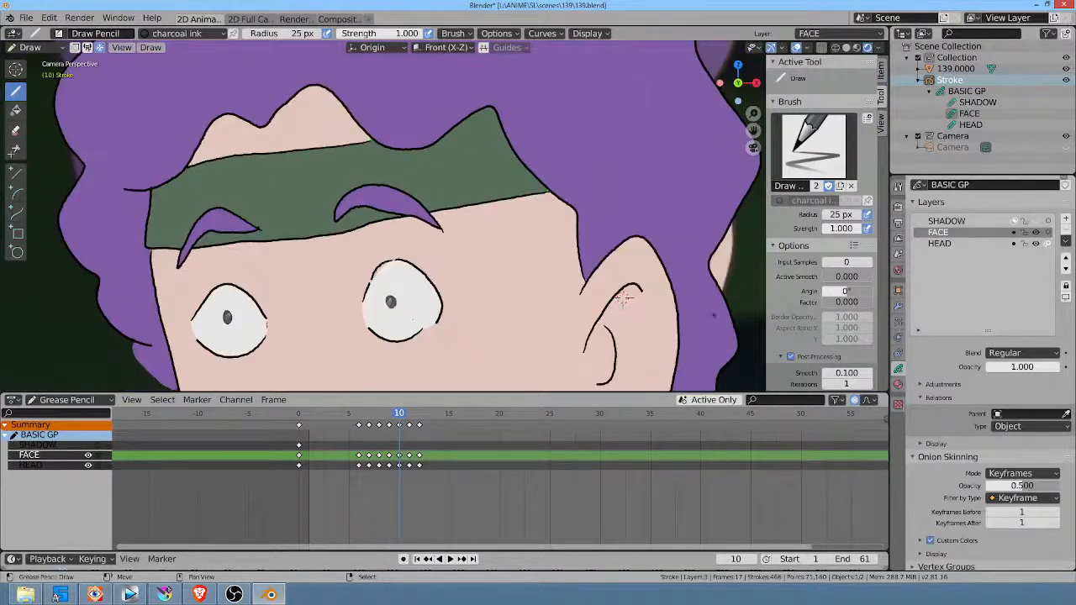
Step: Flip between frame 9 and the following frames to compare the pupils and creases through the head turn
middle_drag(622, 296, 641, 278)
key(Right)
key(Right)
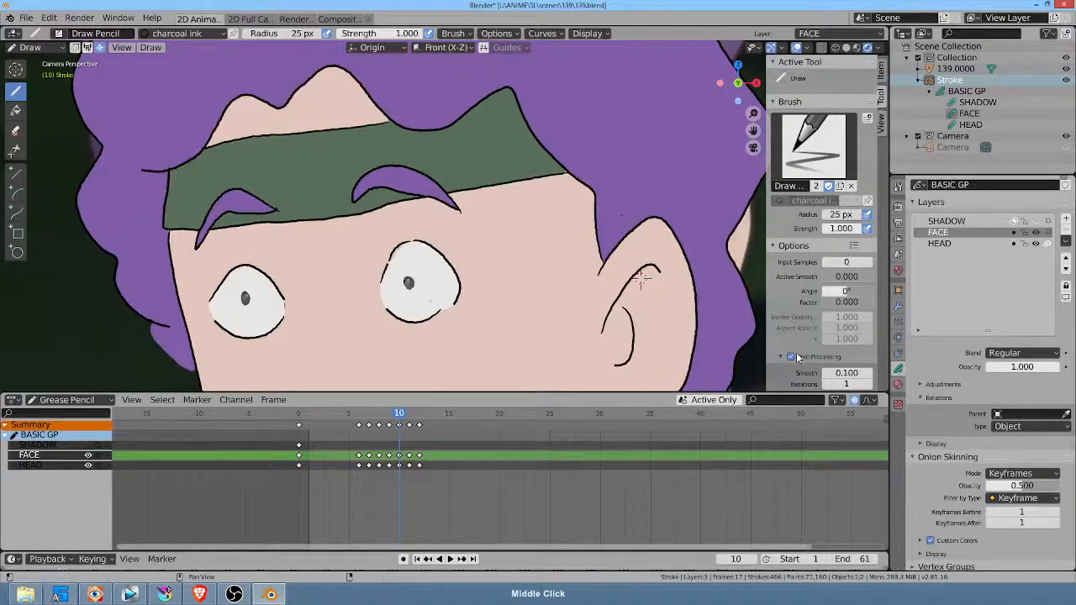
scroll(580, 265, down, 5)
mouse_move(539, 246)
shift+middle_down()
mouse_move(622, 229)
mouse_move(624, 206)
shift+middle_up()
key(Left)
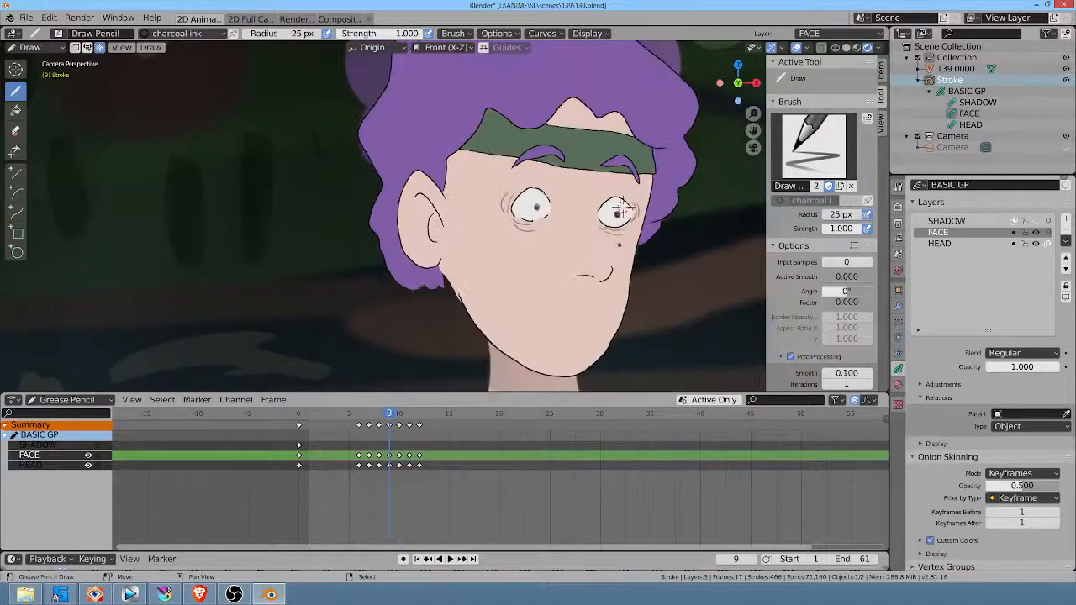
key(Right)
key(Left)
Step: Draw short horizontal streaks trailing from the pupils of both eyes at frame 9
shift+middle_drag(624, 211, 641, 255)
ctrl+middle_drag(581, 302, 680, 207)
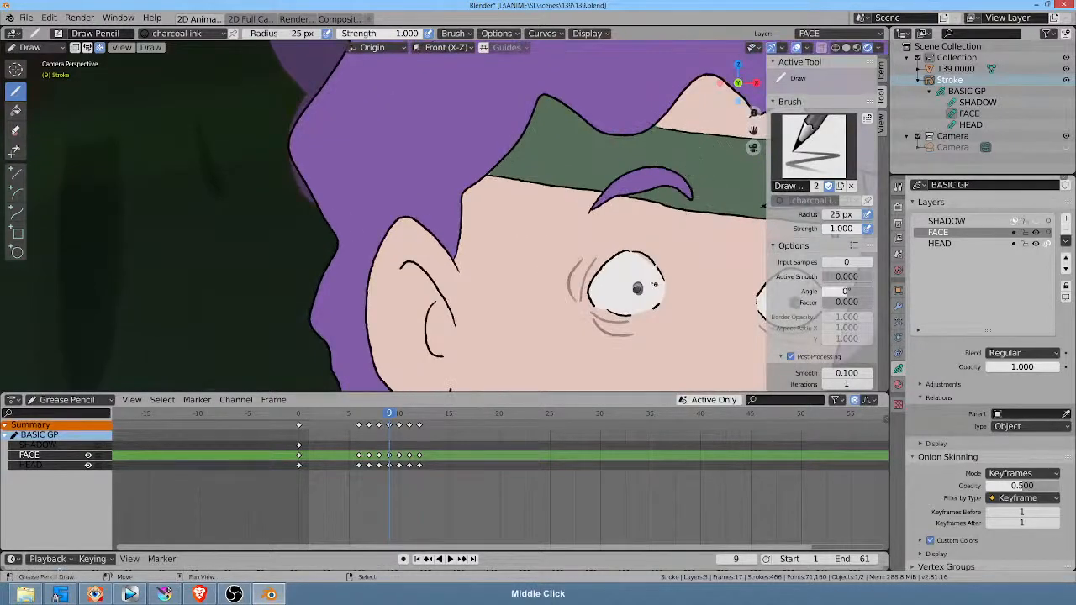
mouse_move(652, 287)
mouse_down()
mouse_move(612, 291)
mouse_move(655, 286)
mouse_up()
shift+middle_drag(720, 293, 516, 259)
drag(617, 276, 649, 271)
scroll(441, 215, down, 4)
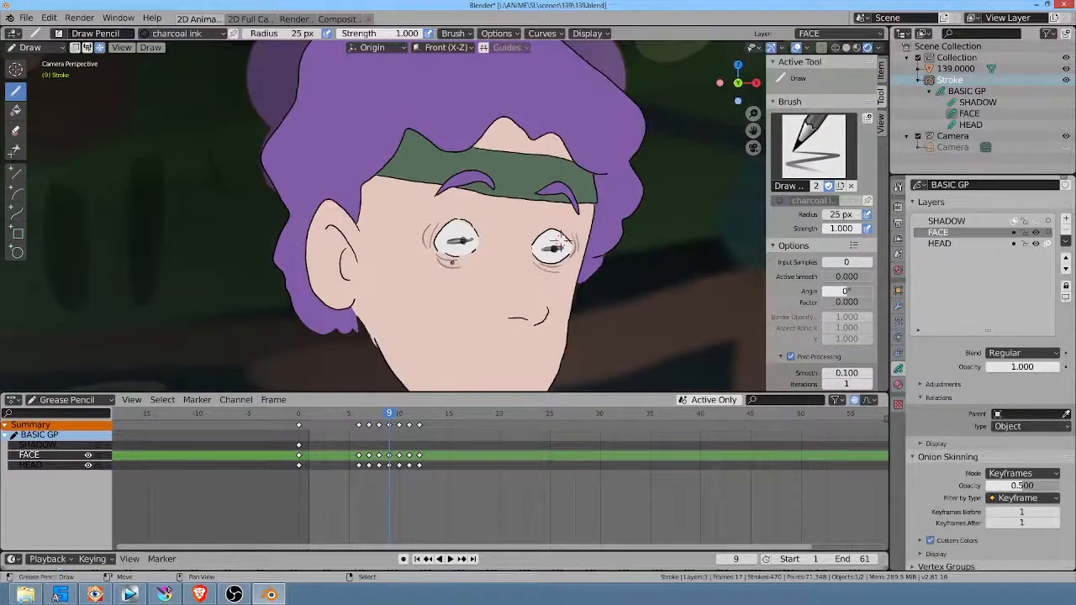
Step: Play back the head turn and undo the horizontal pupil streaks at frame 9
key(space)
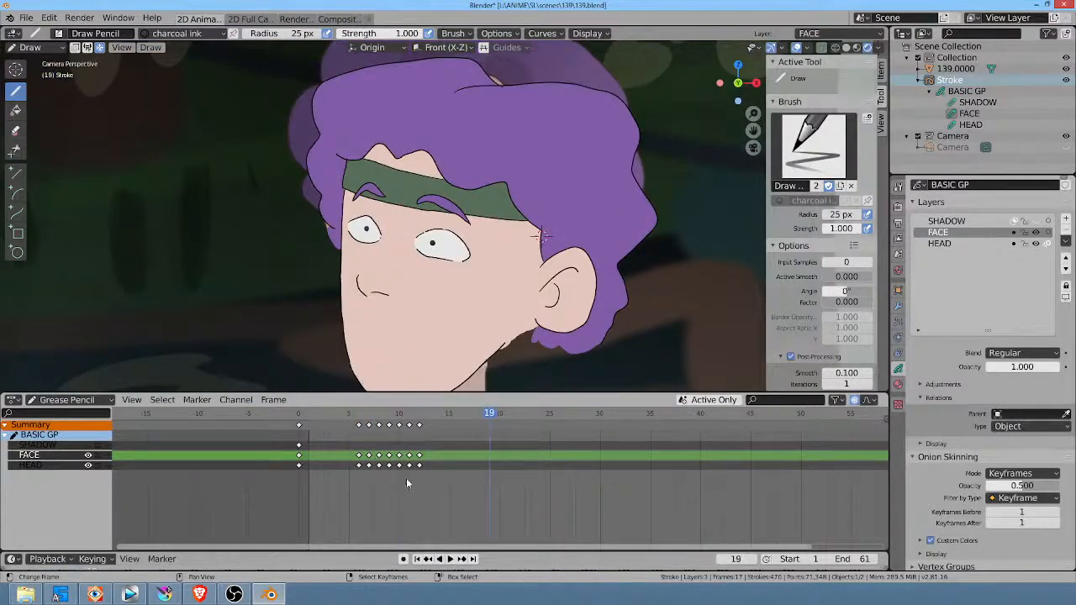
mouse_move(379, 441)
mouse_down()
mouse_move(401, 444)
mouse_move(390, 446)
mouse_up()
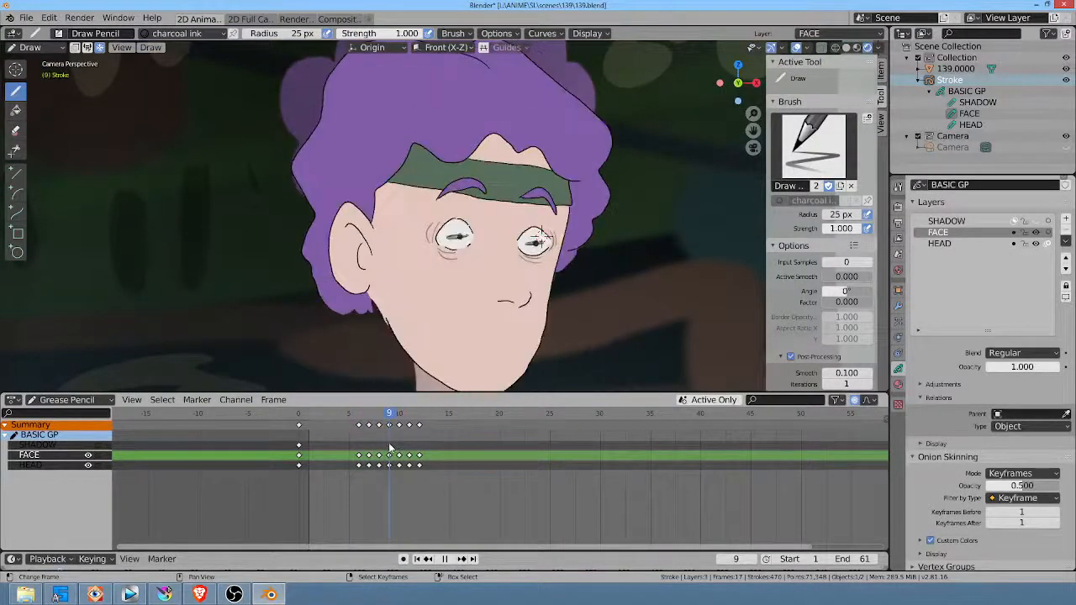
key(space)
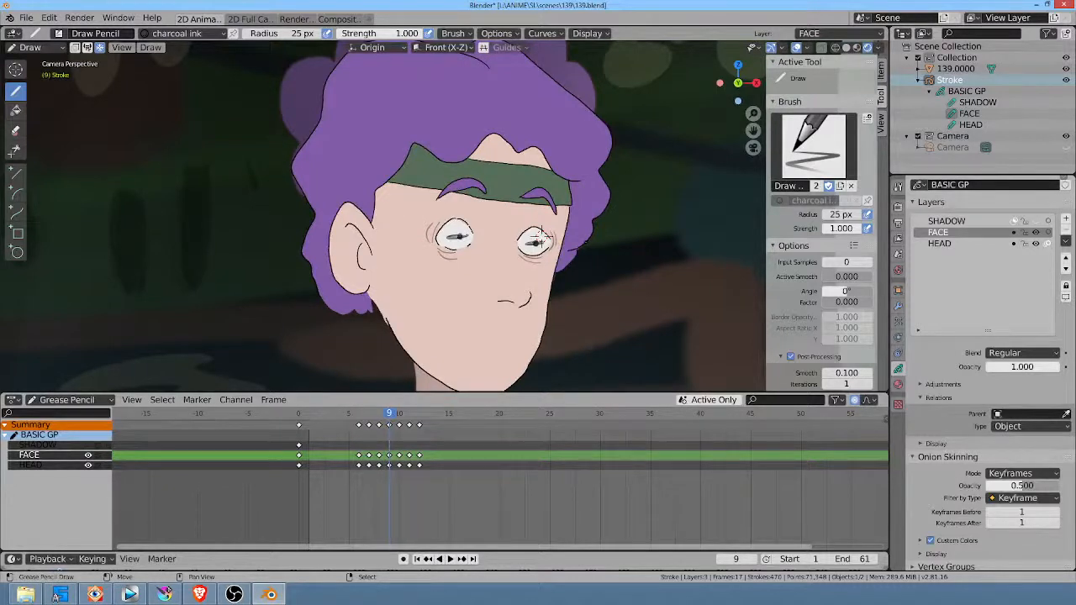
key(ctrl+z)
key(ctrl+z)
key(ctrl+z)
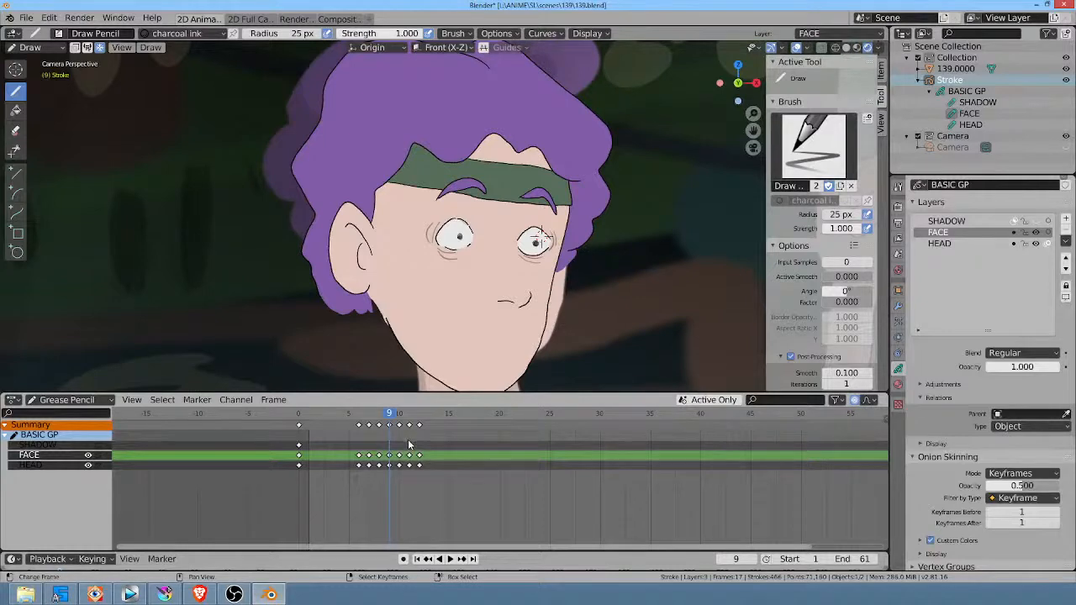
Step: Try to move the FACE and HEAD keyframes at frames 11 and 12 one frame forward
key(Right)
key(Right)
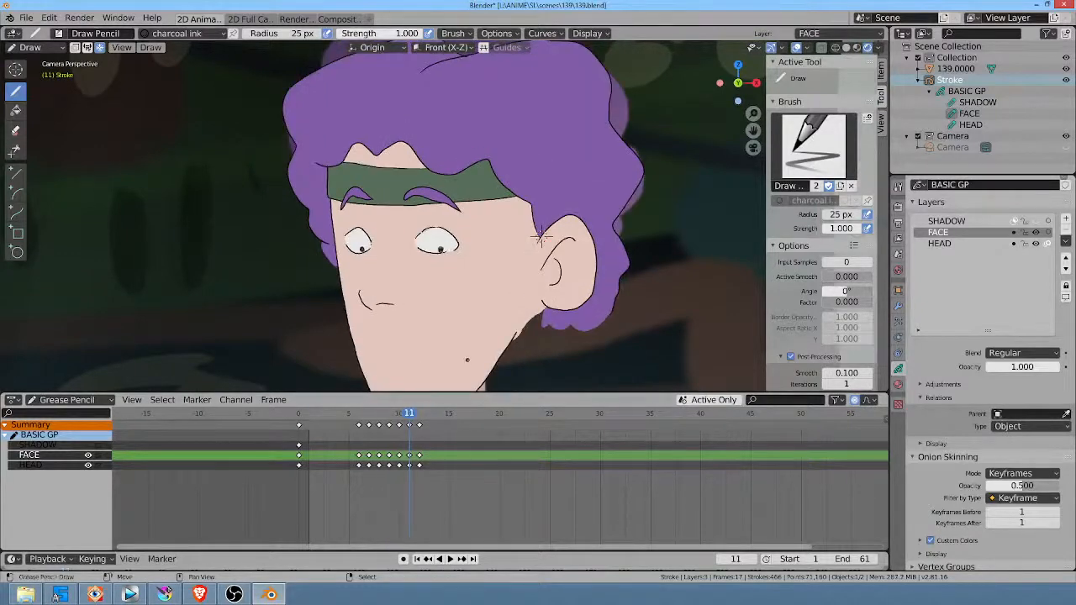
shift+middle_drag(468, 358, 509, 349)
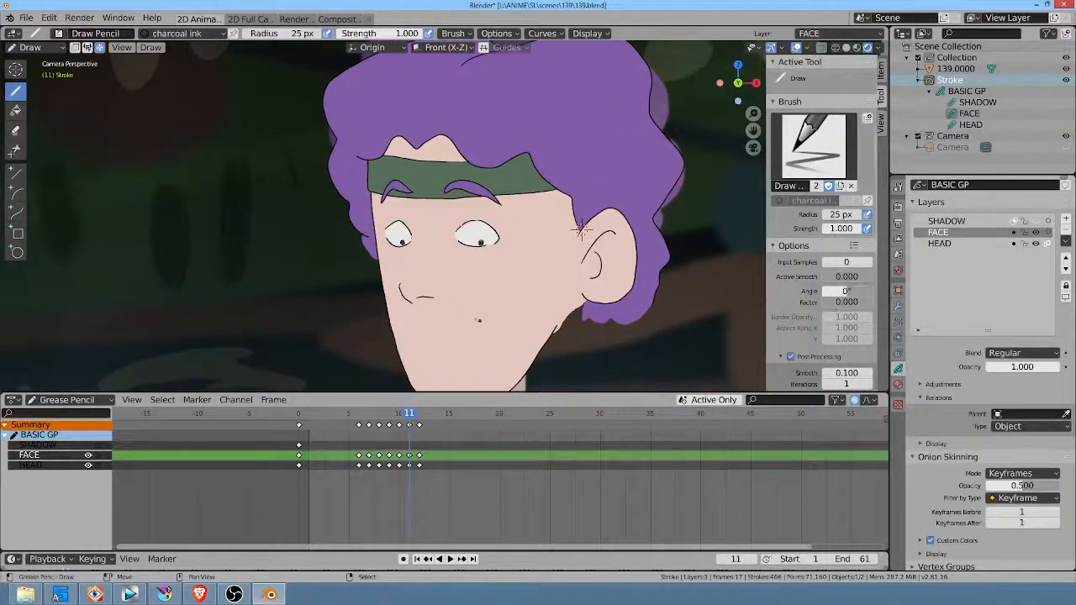
click(361, 485)
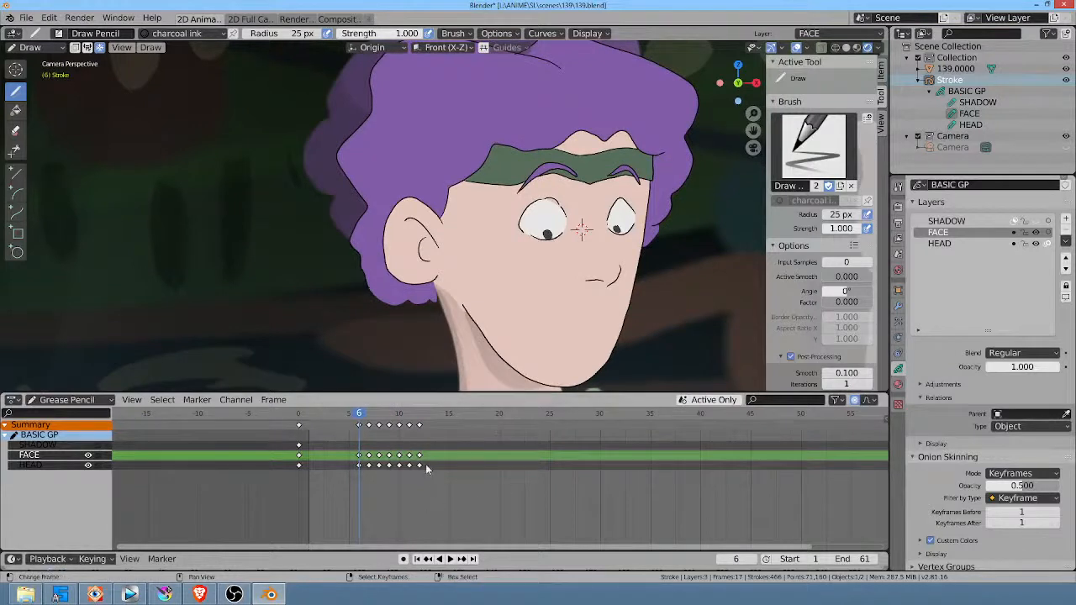
drag(440, 476, 407, 442)
key(g)
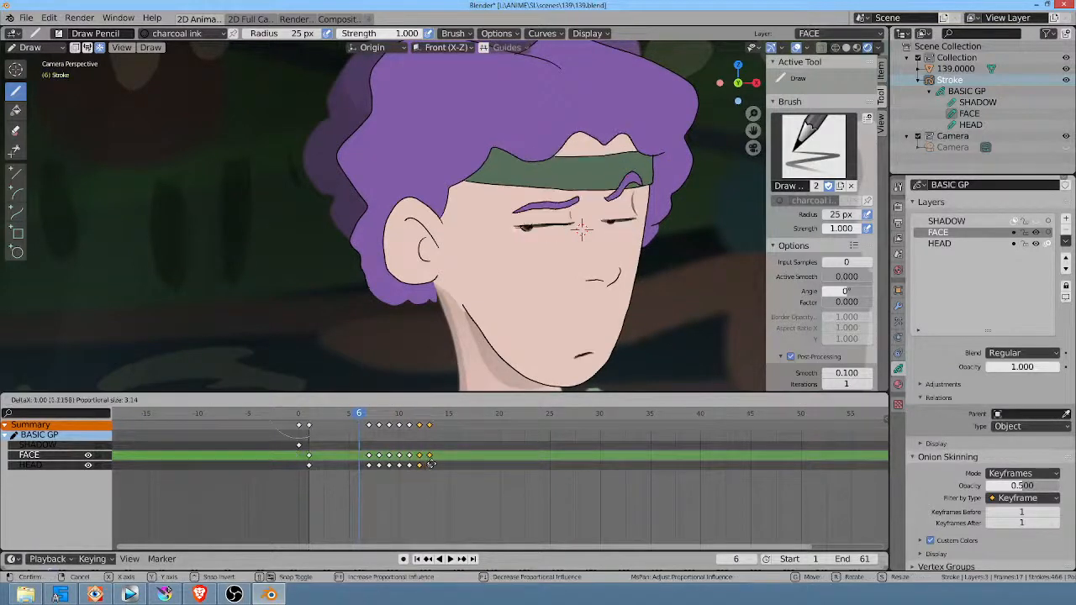
right_click(428, 466)
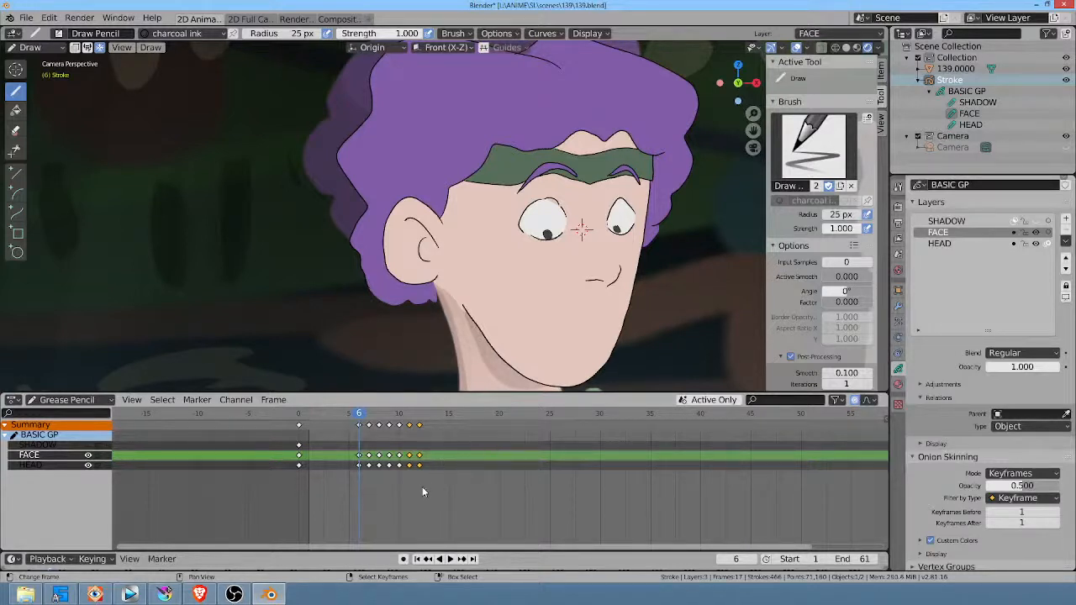
Step: Try to shift only the HEAD layer's keyframes at frames 11 and 12 along the timeline
click(421, 466)
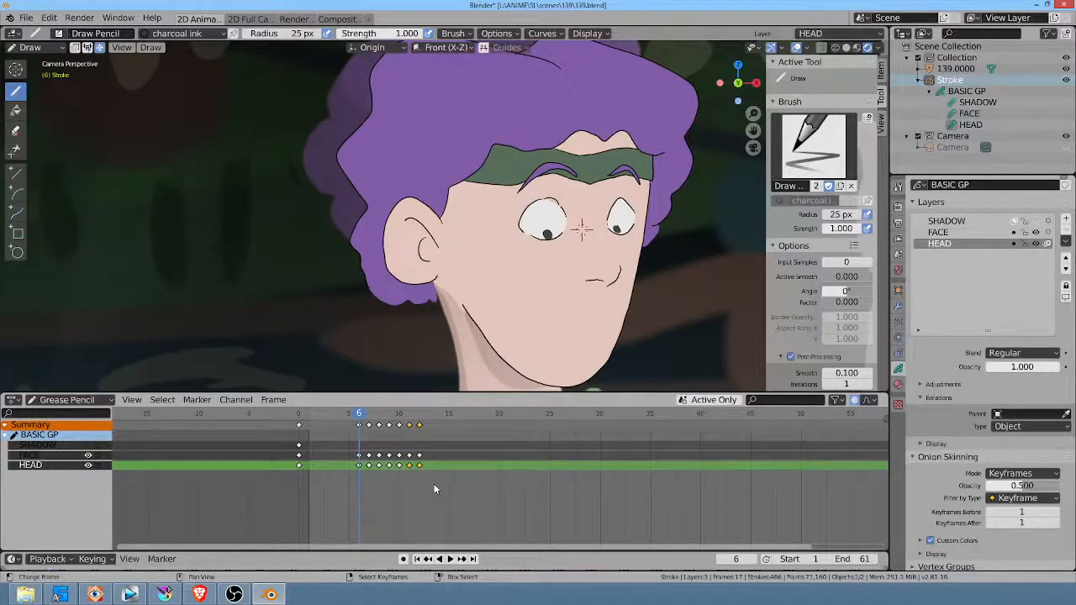
shift+right_click(411, 456)
shift+right_click(419, 456)
key(g)
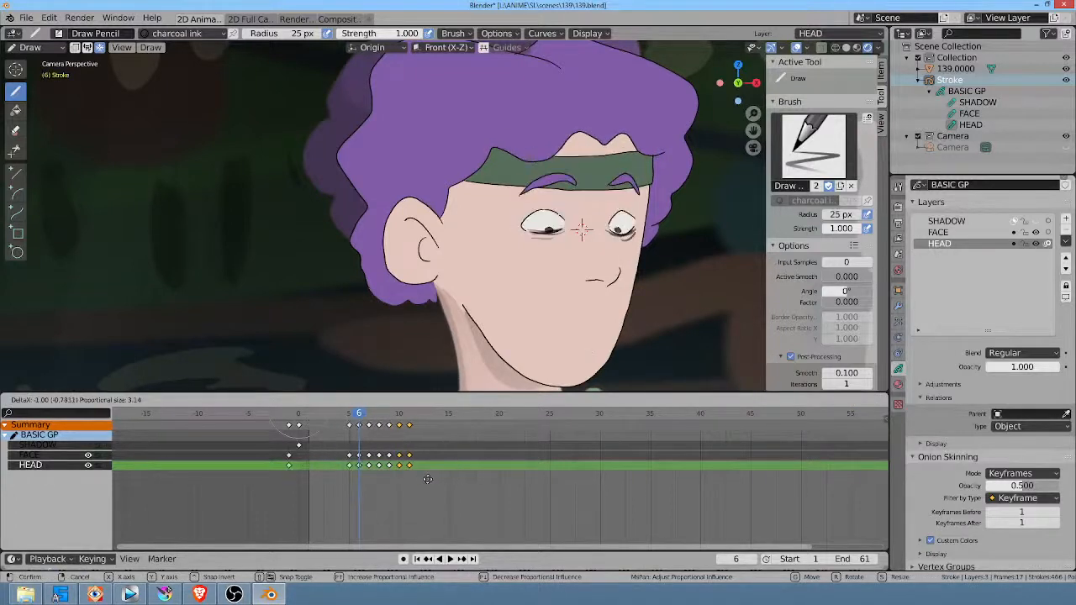
right_click(434, 477)
middle_drag(460, 482, 485, 521)
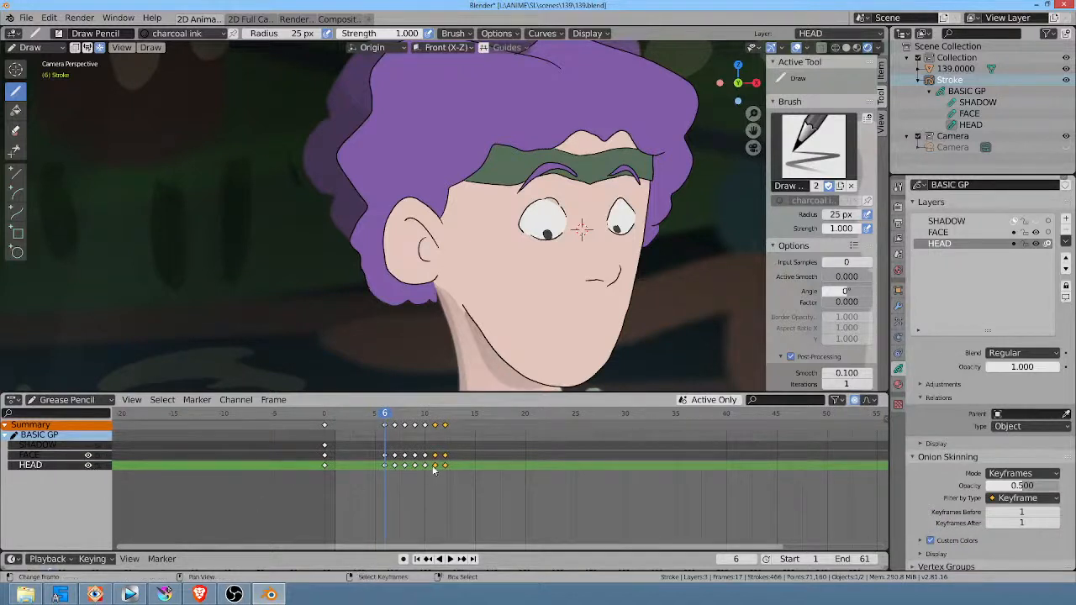
key(g)
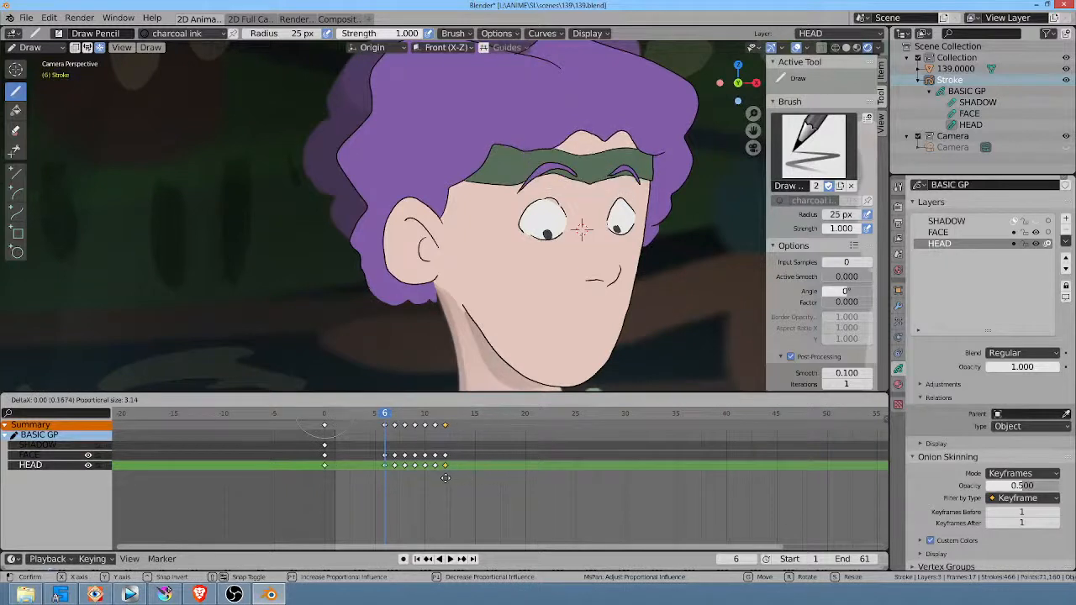
click(447, 484)
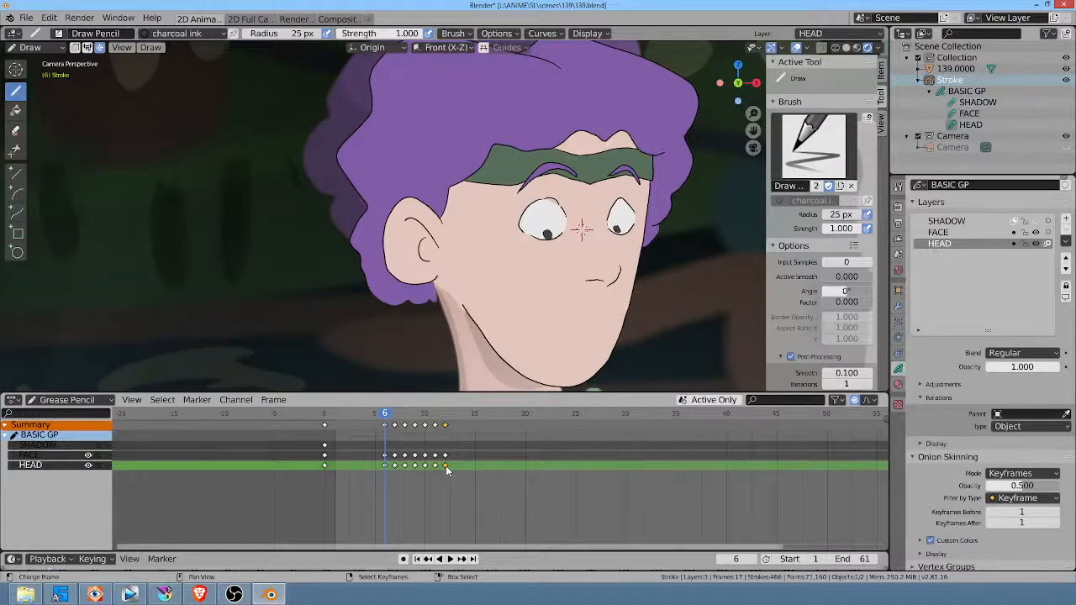
Step: Try to move the FACE layer's frame 12 keyframe one frame forward while adjusting the proportional editing size
click(446, 456)
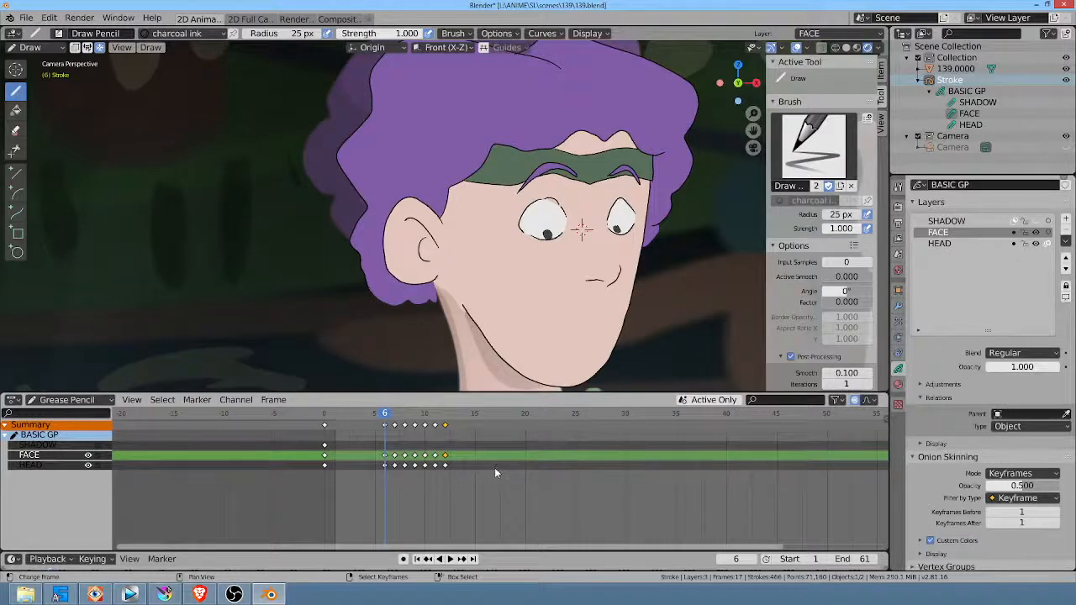
key(g)
right_click(472, 468)
key(g)
scroll(452, 454, up, 6)
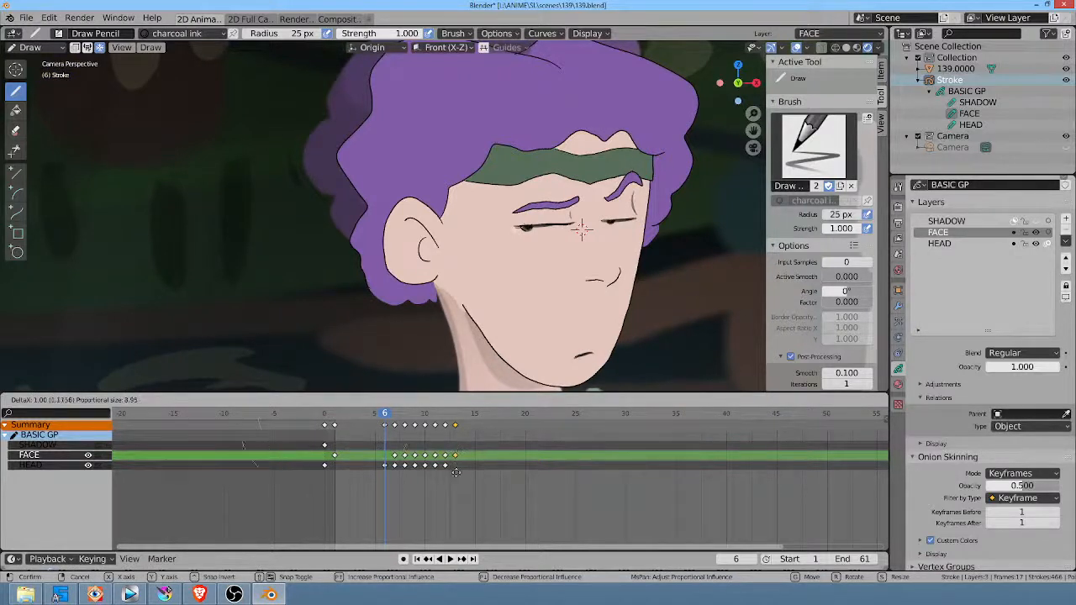
scroll(459, 467, down, 20)
key(Escape)
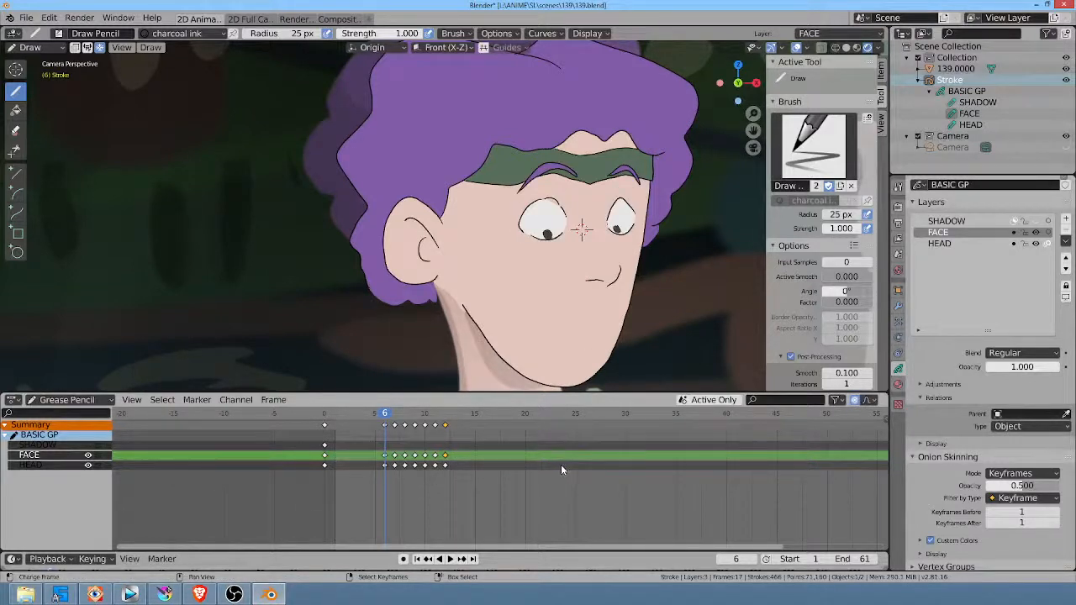
Step: Try to turn off proportional editing with the HEAD layer's frame 12 keyframe selected
click(446, 467)
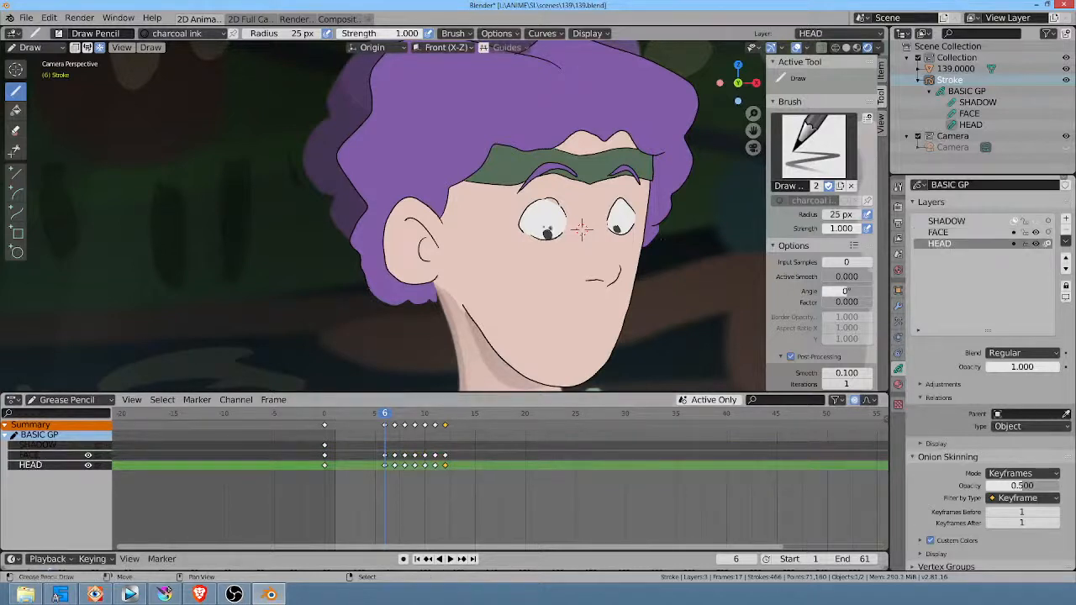
key(o)
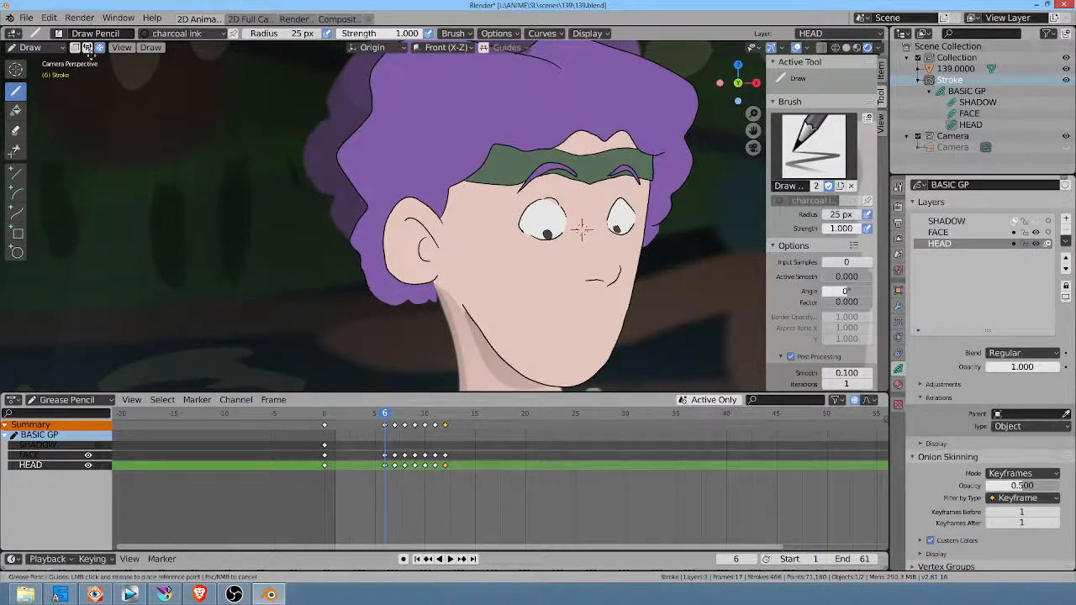
click(438, 410)
click(269, 594)
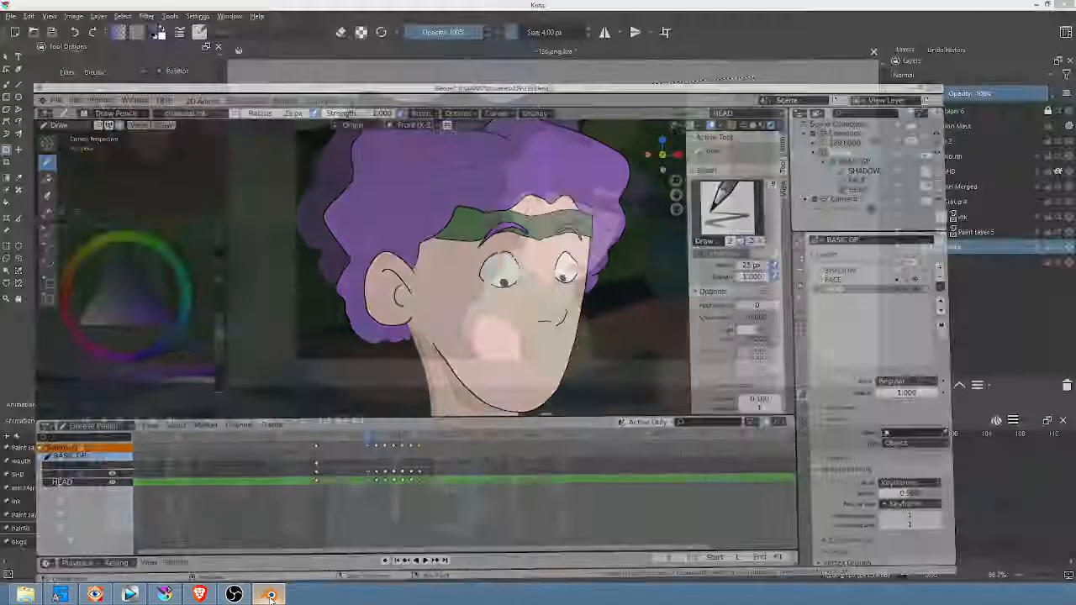
click(269, 594)
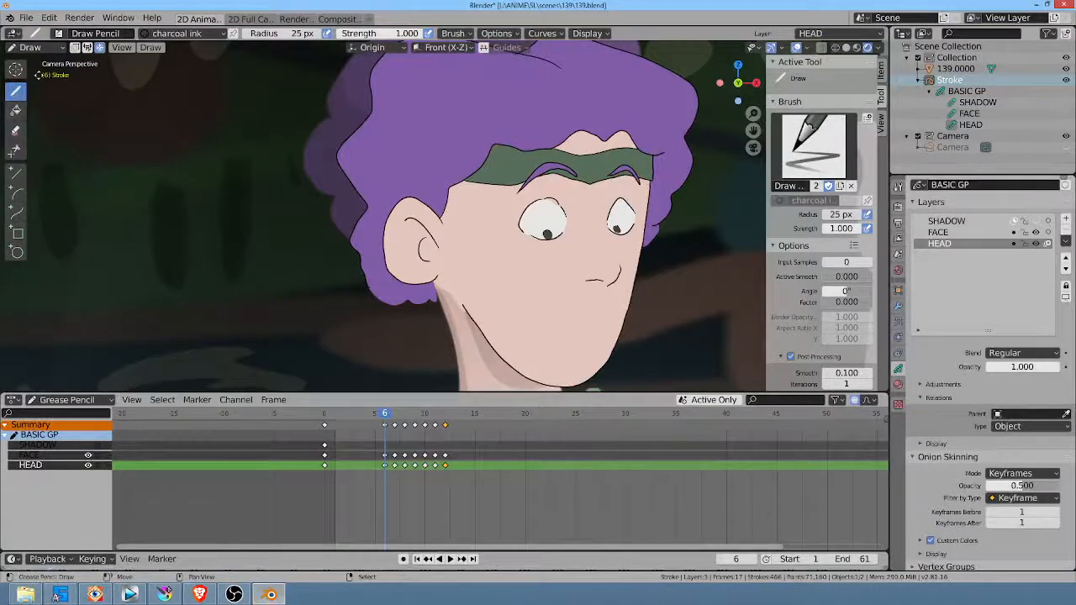
Step: Save 139.blend, play back the head turn and return to frame 6
click(26, 17)
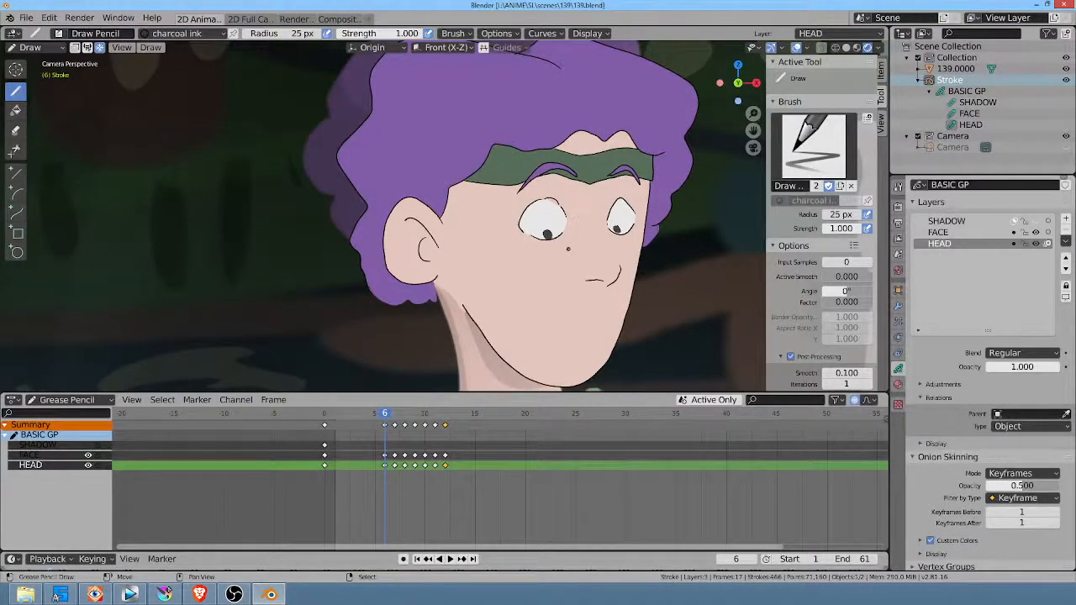
key(space)
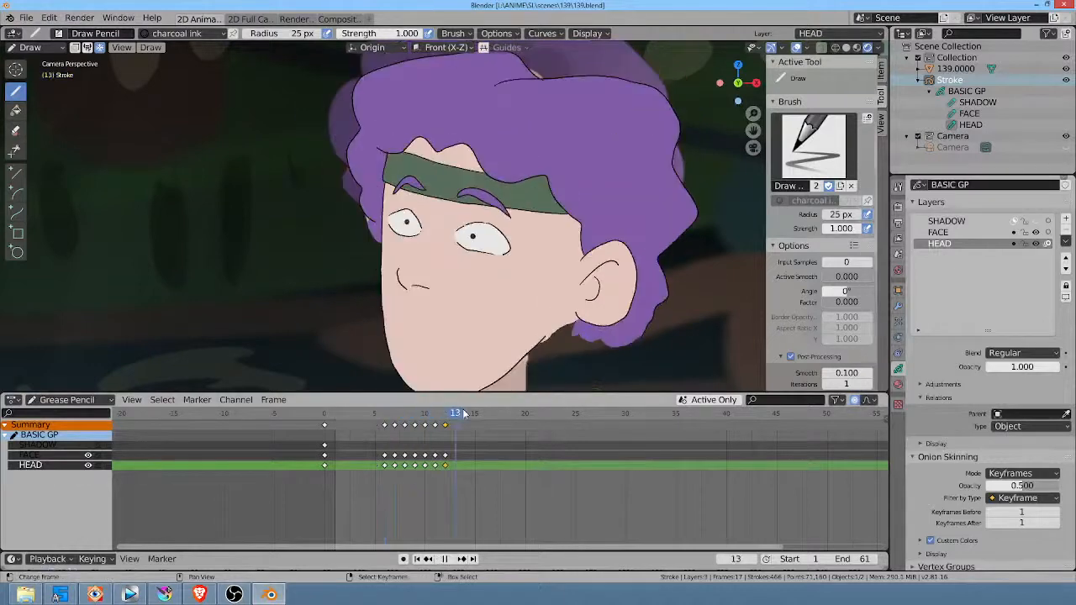
drag(410, 411, 385, 432)
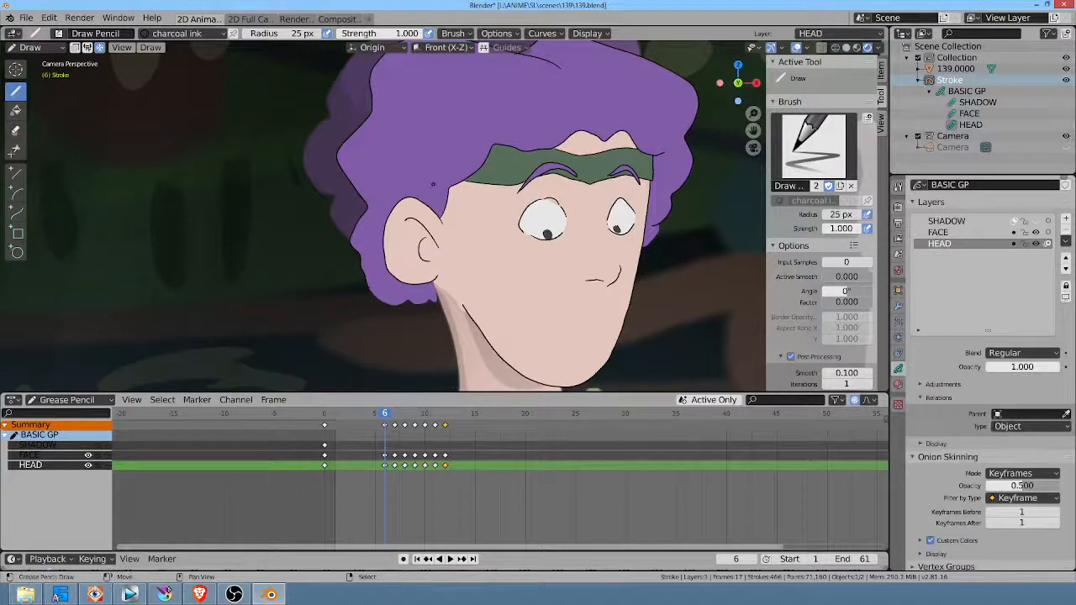
shift+middle_drag(465, 244, 446, 244)
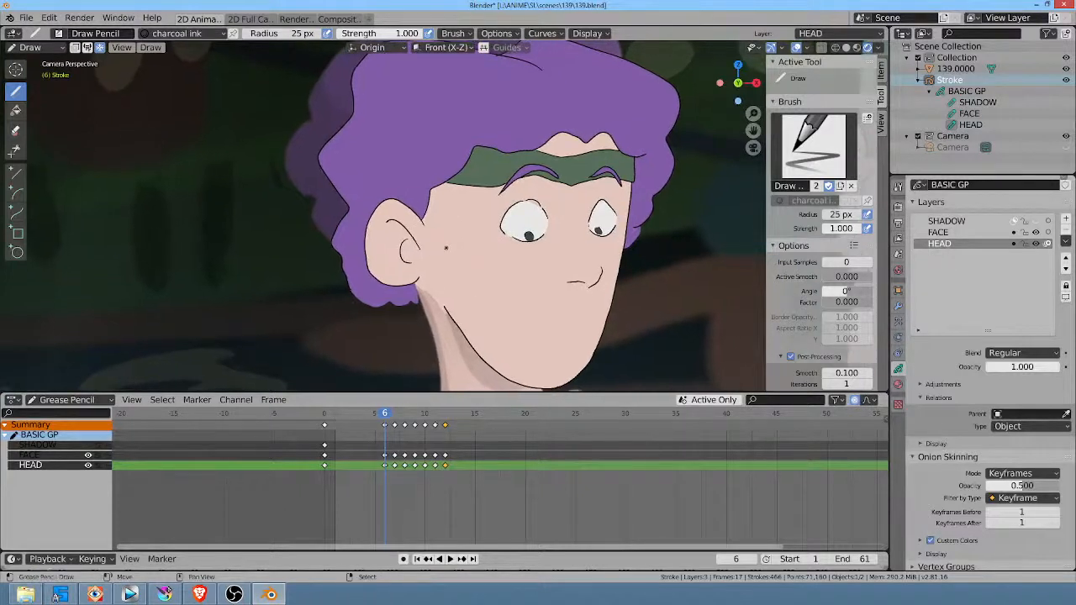
drag(446, 248, 446, 248)
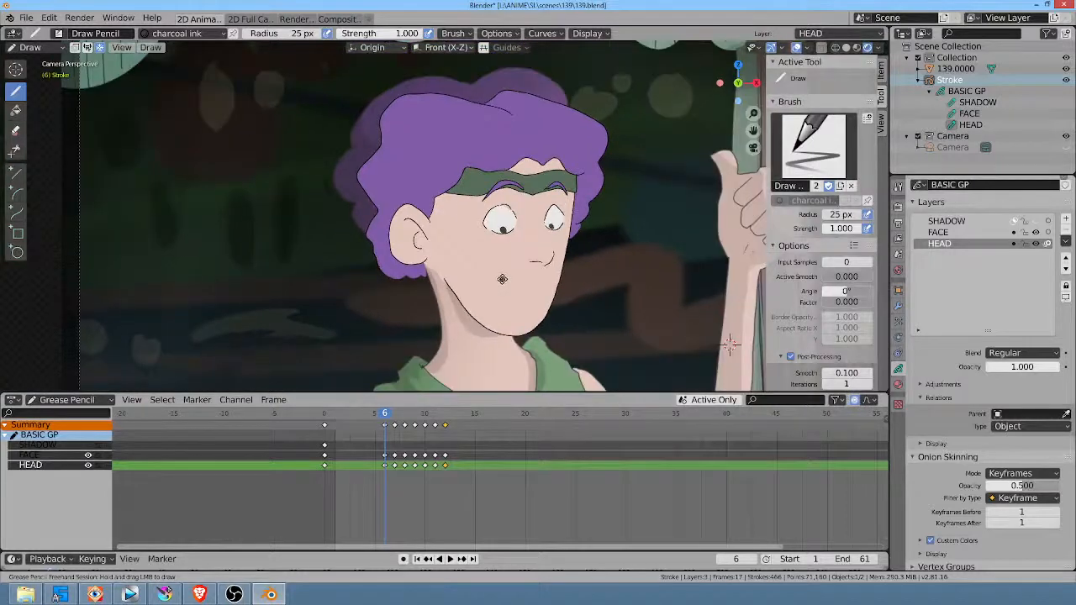
key(m)
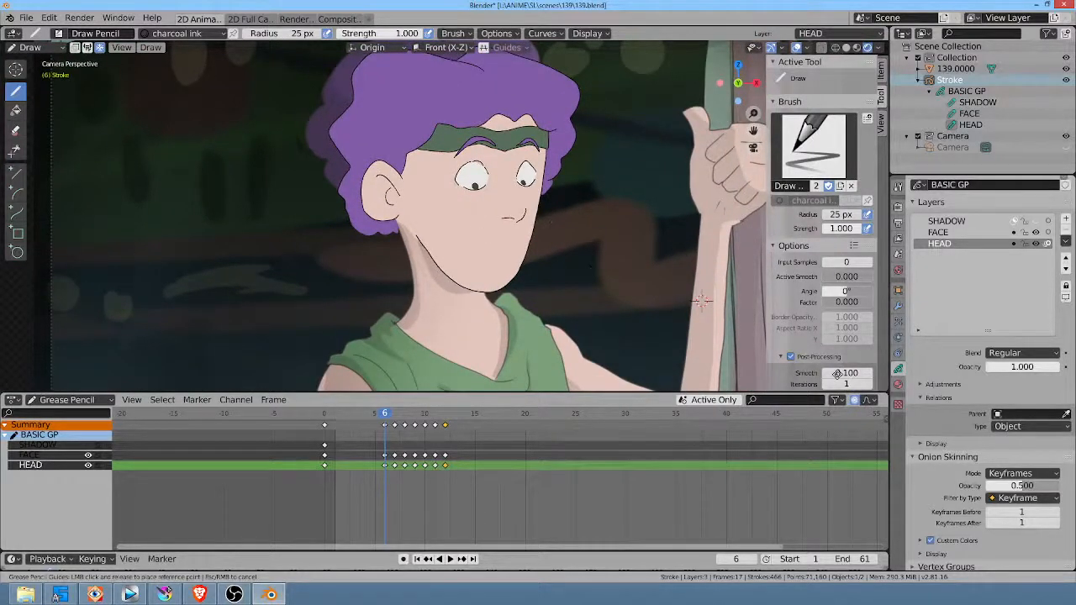
click(487, 256)
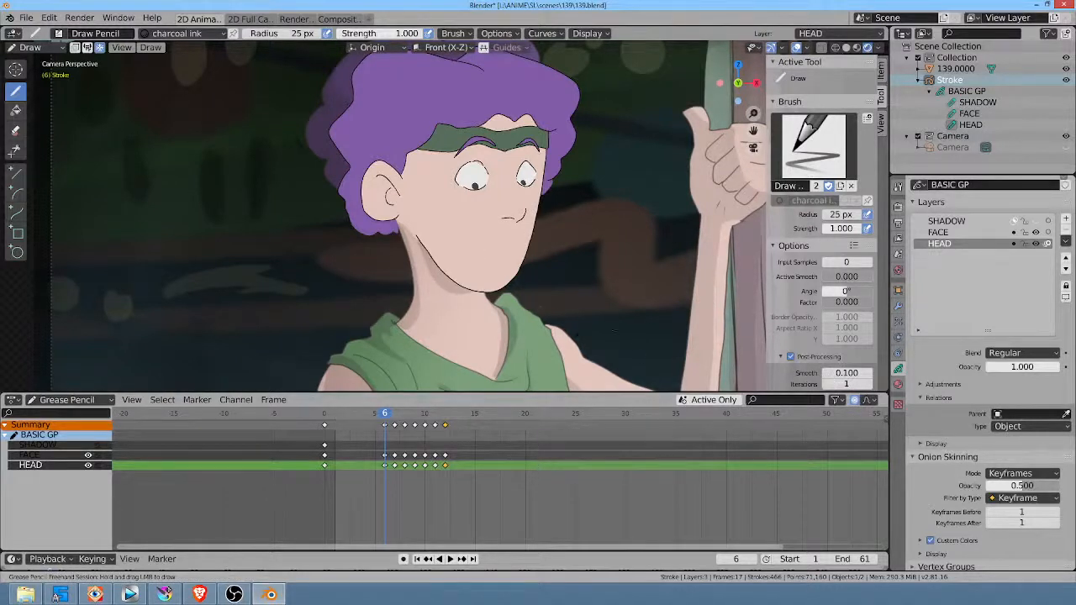
key(m)
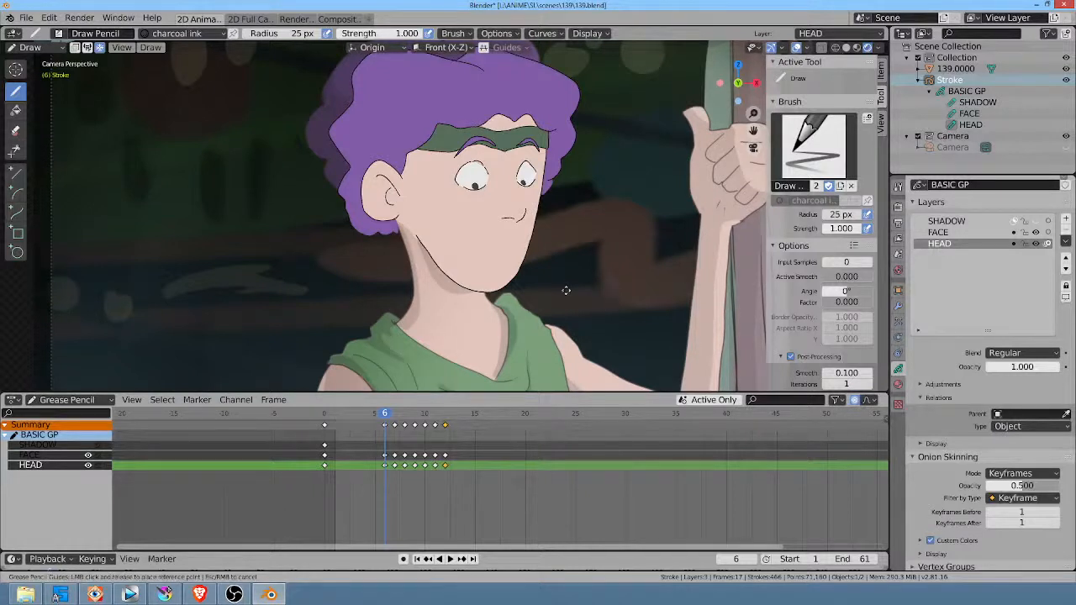
Step: Close Blender saving the changes to 139, restart it and reopen the recent file 139.blend
click(1063, 5)
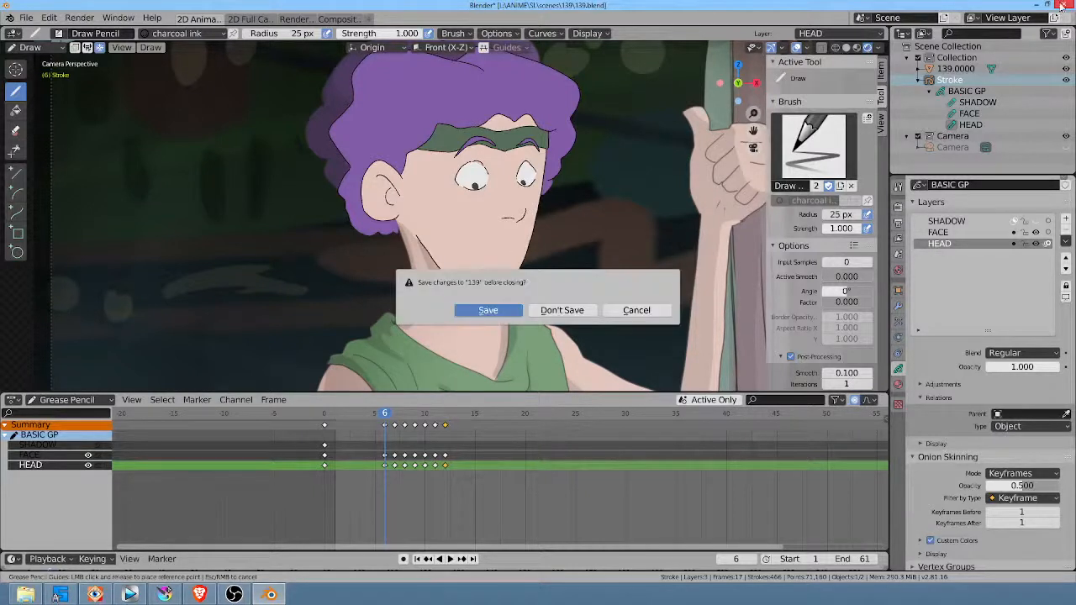
click(498, 311)
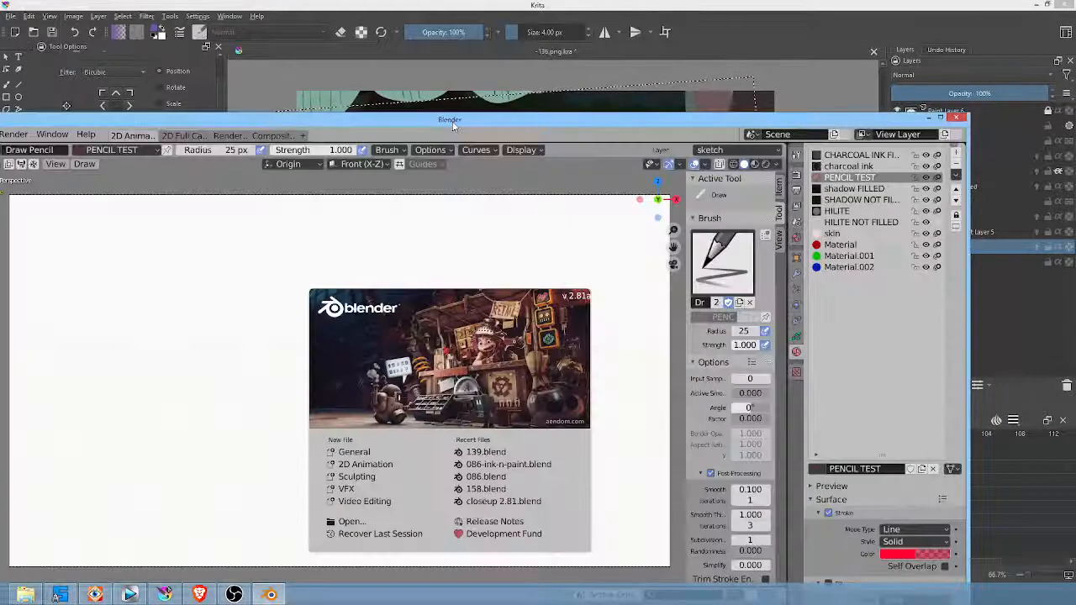
double_click(451, 118)
click(24, 19)
click(26, 18)
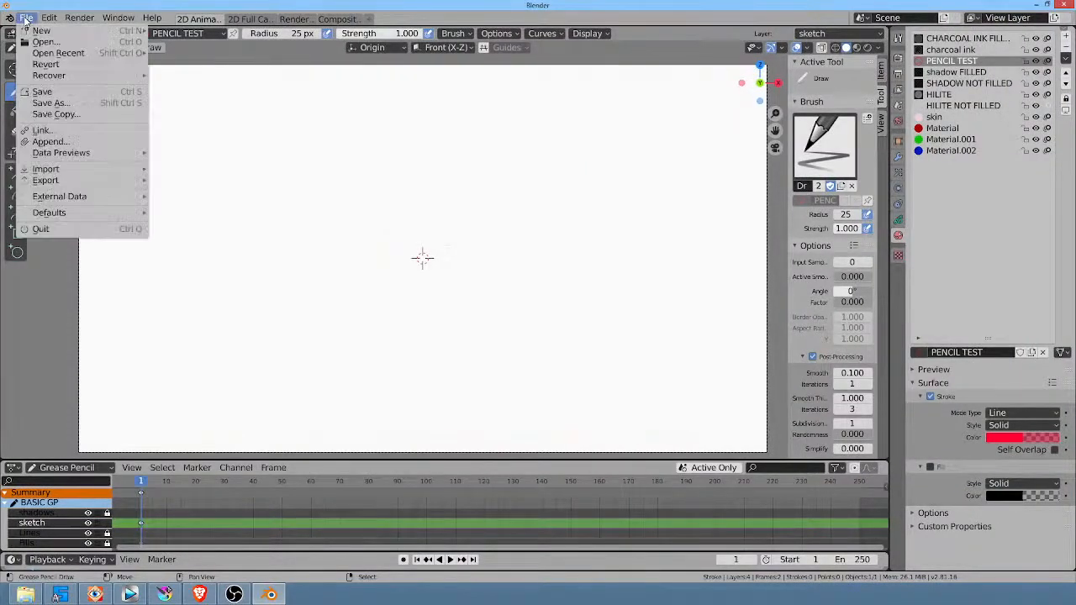
mouse_move(58, 53)
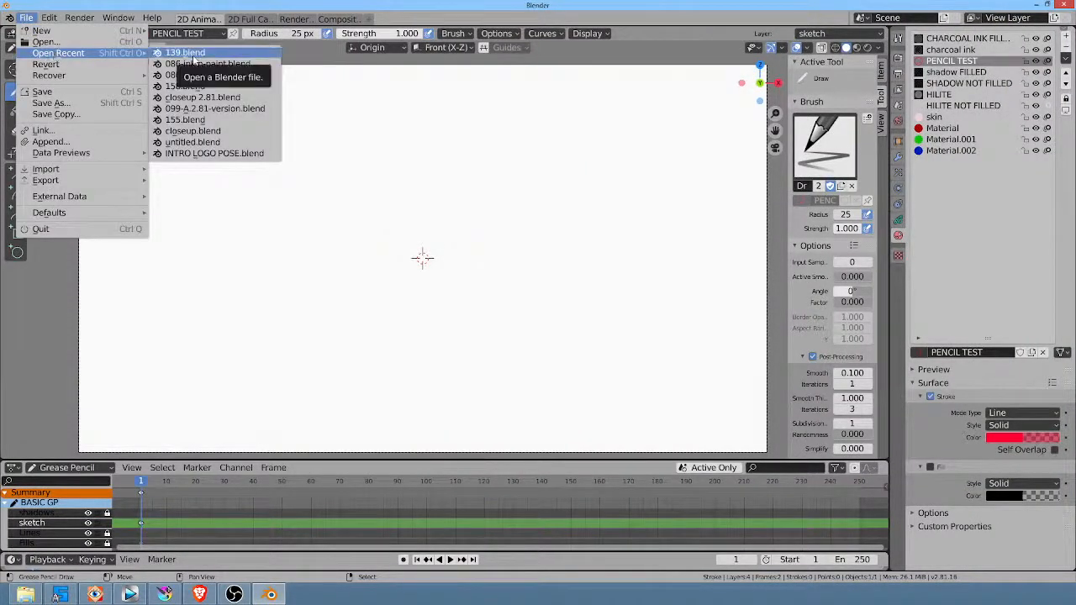
click(192, 55)
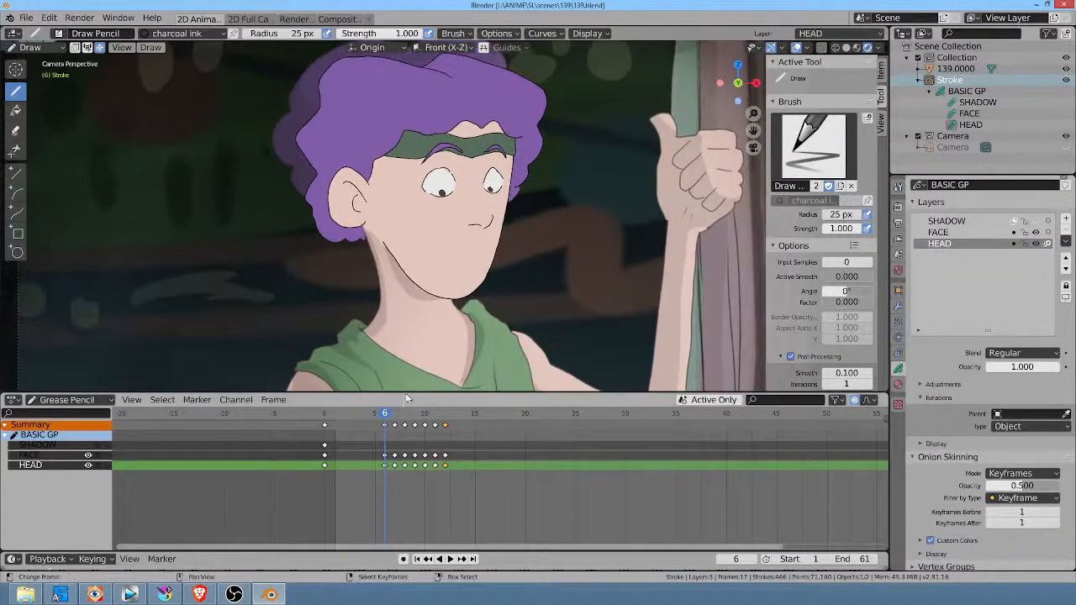
Step: Play back the head turn in the reopened scene with the FACE layer active, ending at frame 2
key(space)
drag(406, 417, 312, 420)
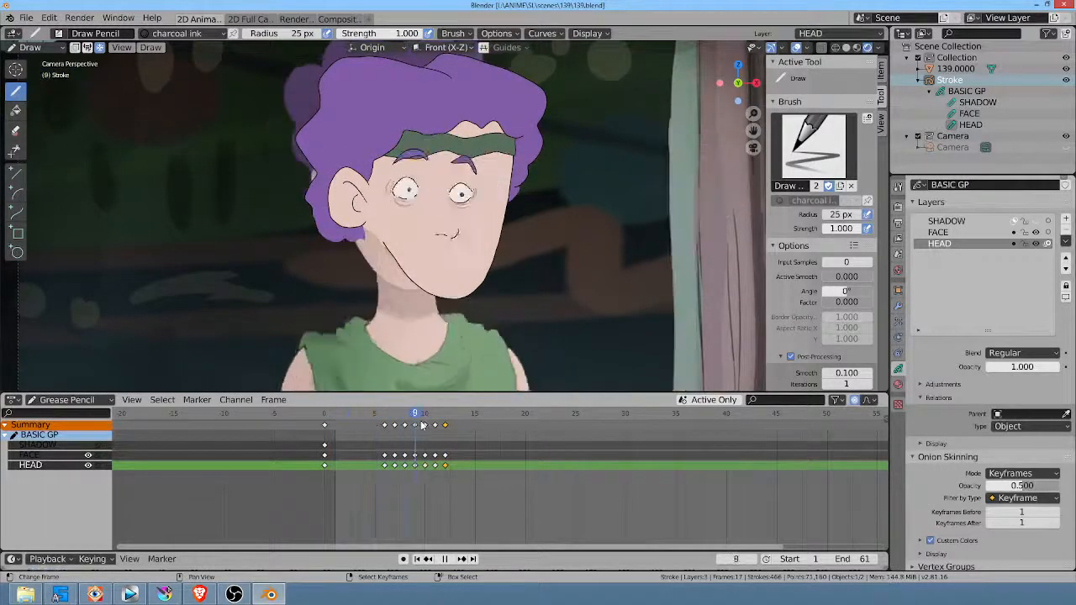
key(space)
click(938, 232)
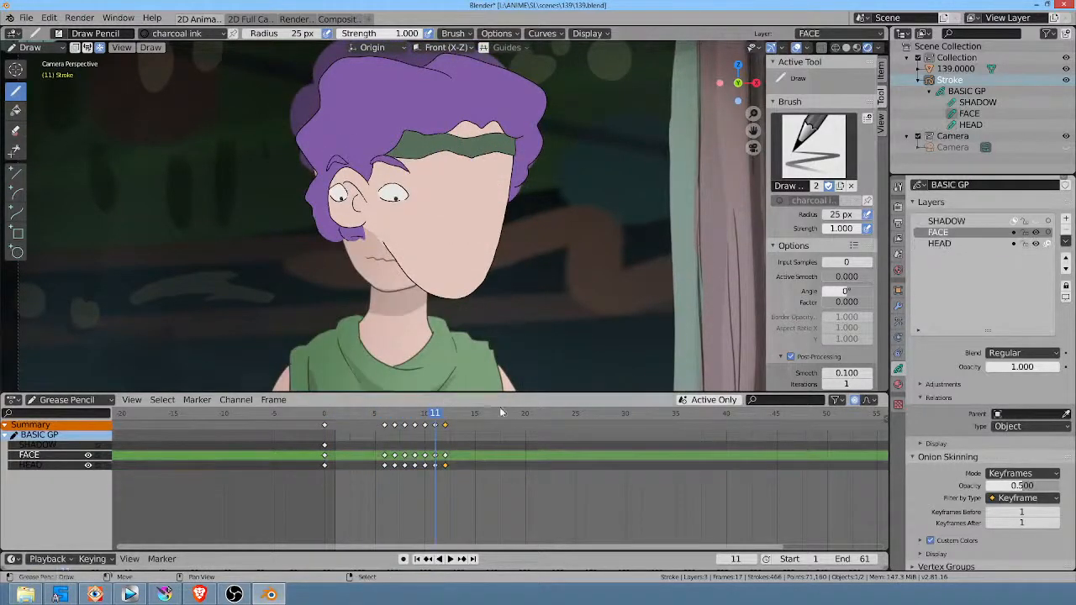
click(423, 416)
key(space)
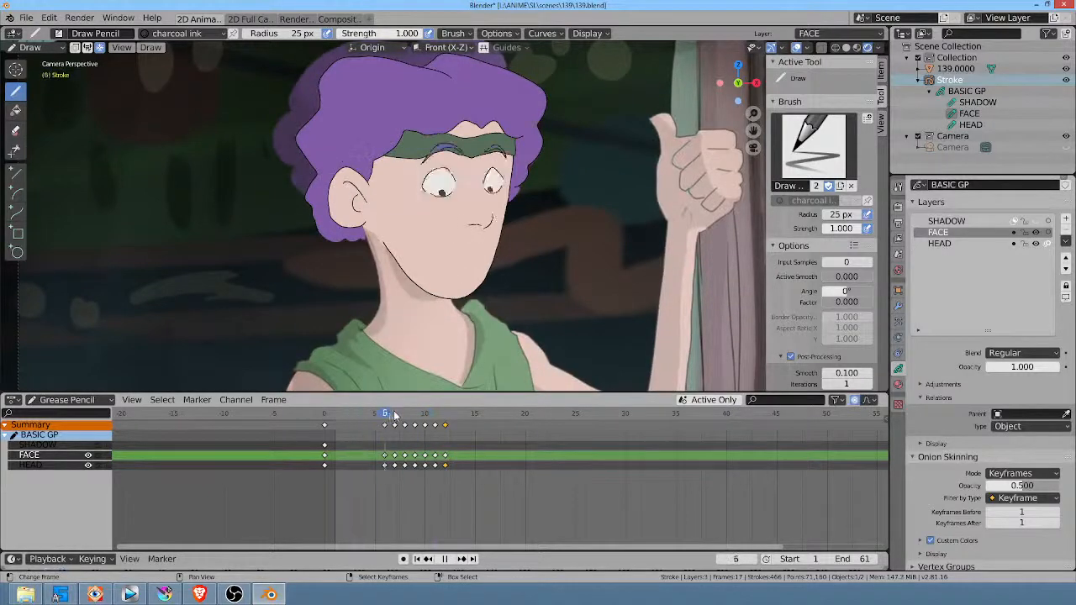
key(space)
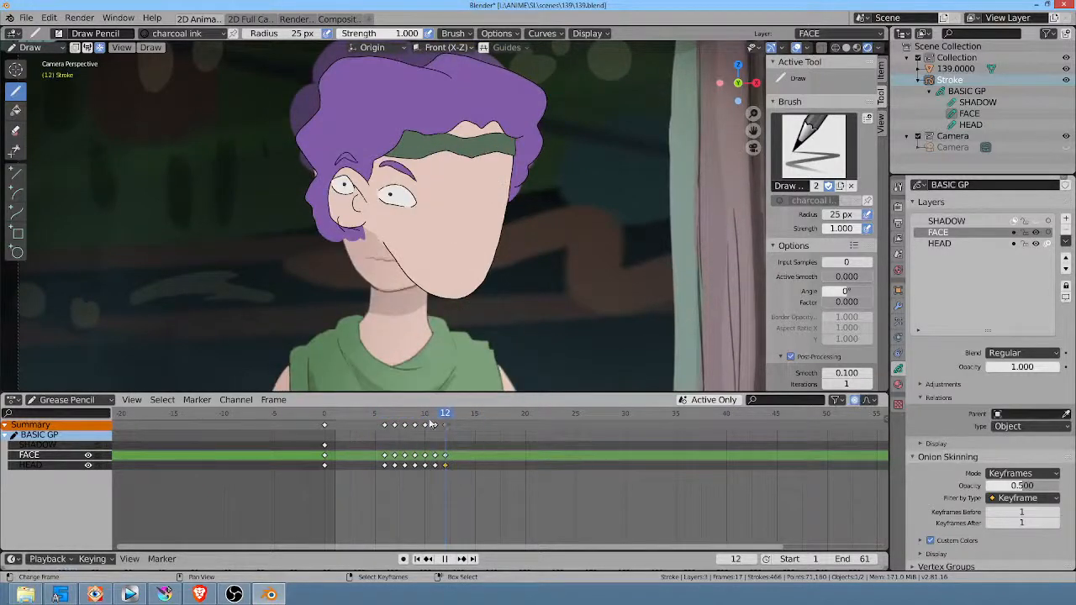
click(343, 412)
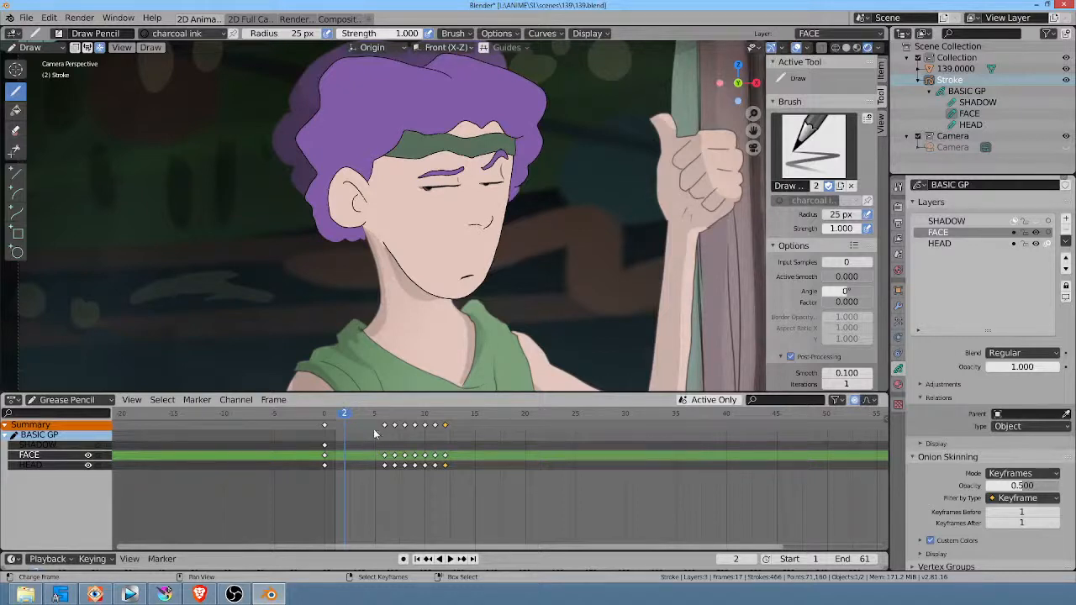
Step: Review the head turn in the full camera view by scrubbing and playing the opening frames, ending at frame 1
mouse_move(374, 414)
mouse_down()
mouse_move(462, 417)
mouse_move(393, 423)
mouse_up()
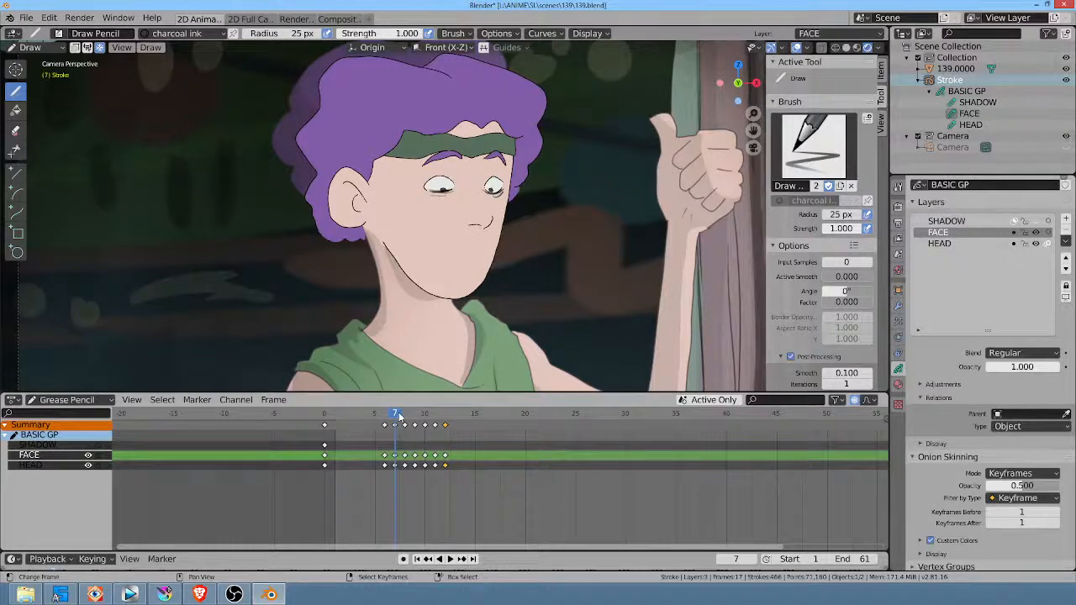
mouse_move(398, 415)
mouse_down()
mouse_move(437, 415)
mouse_move(370, 415)
mouse_up()
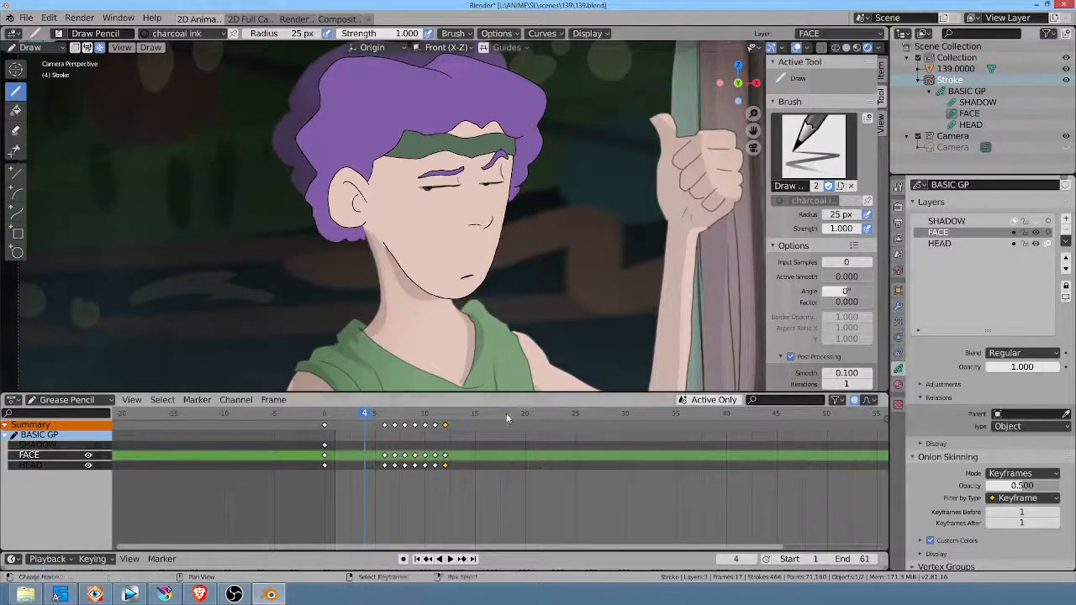
key(Home)
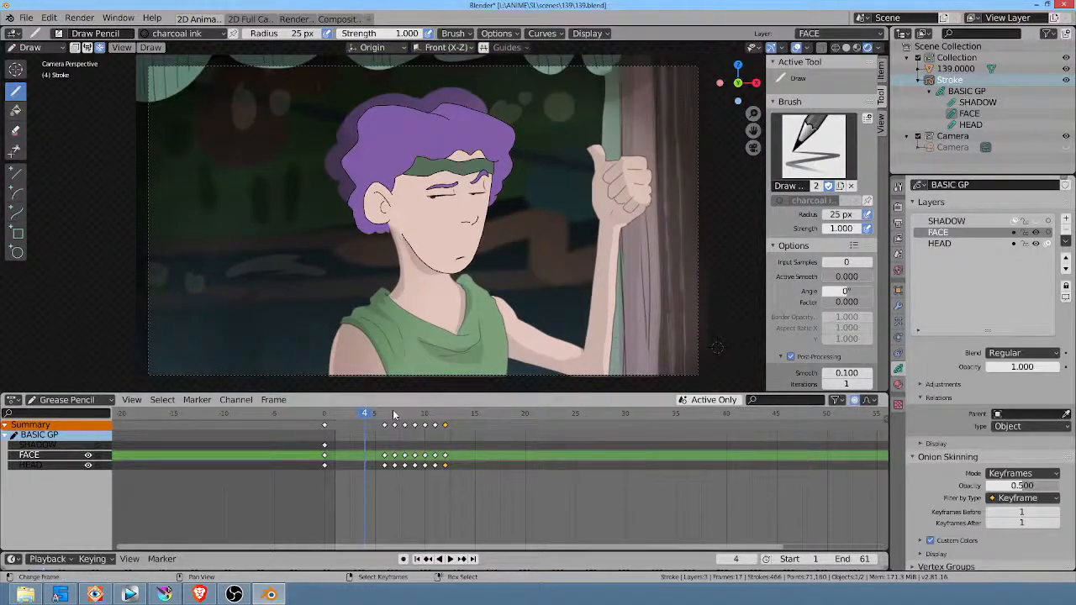
key(space)
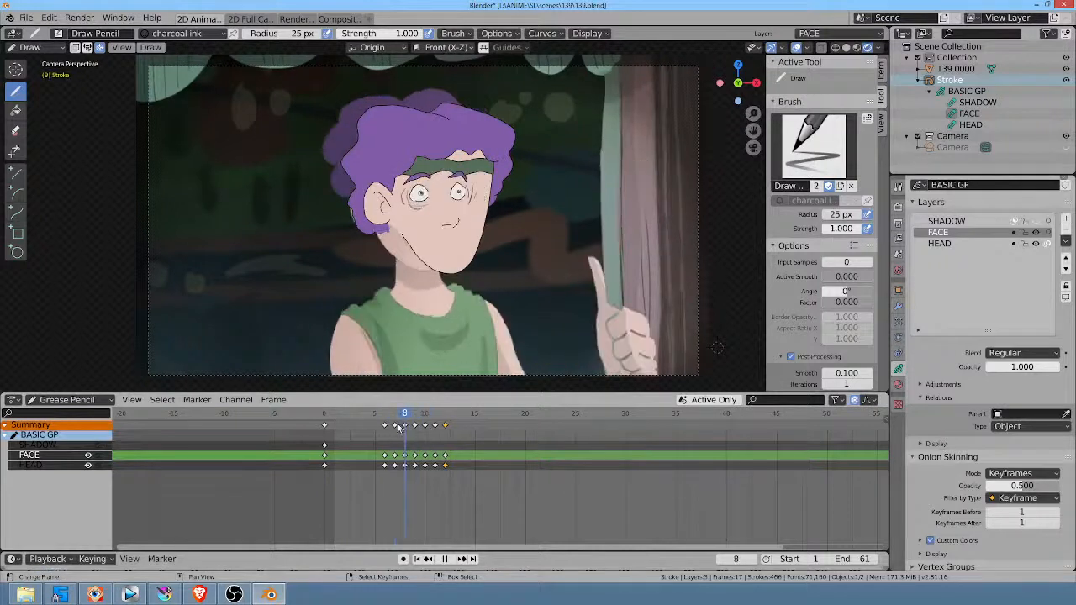
drag(376, 424, 320, 423)
key(space)
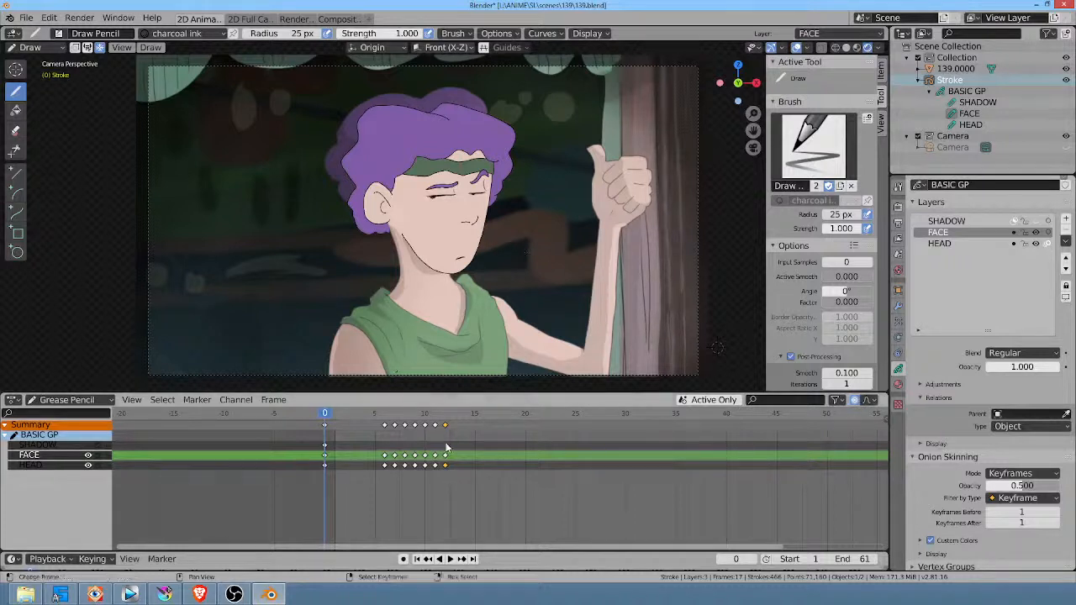
key(space)
drag(362, 417, 335, 412)
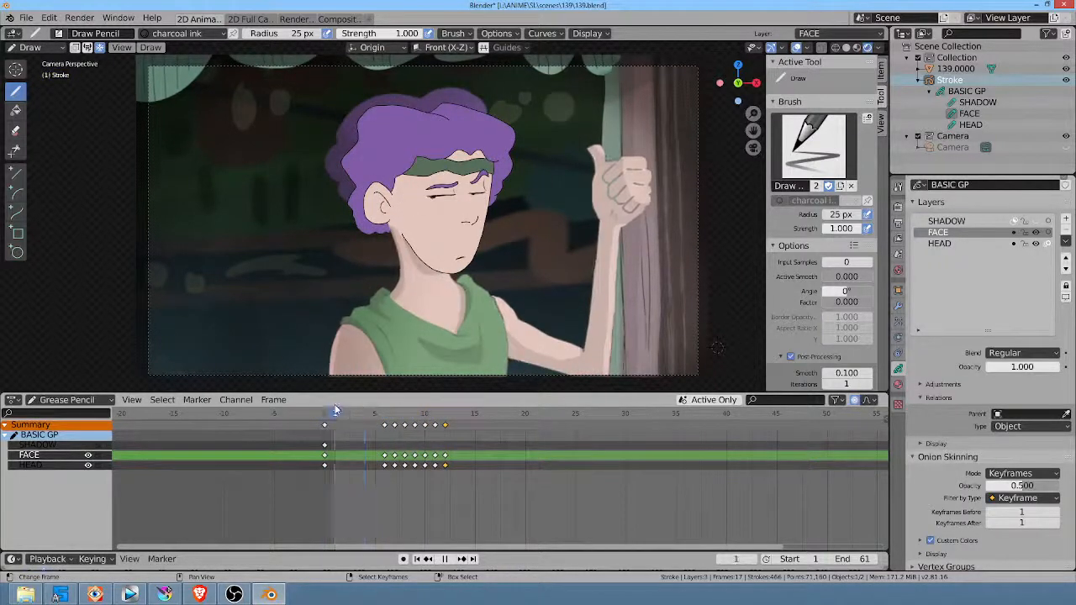
key(space)
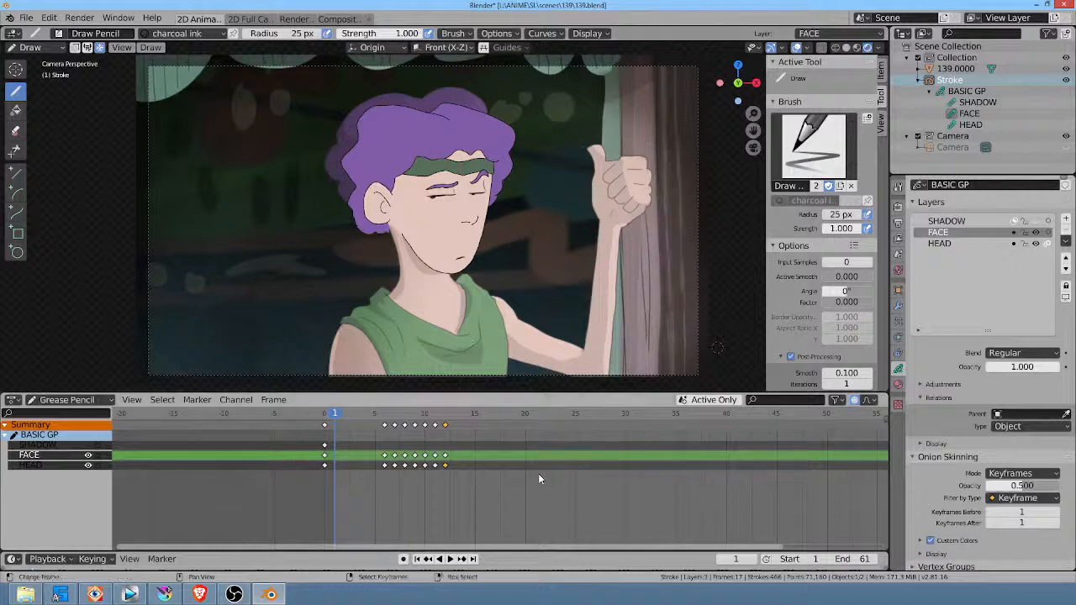
drag(360, 416, 338, 430)
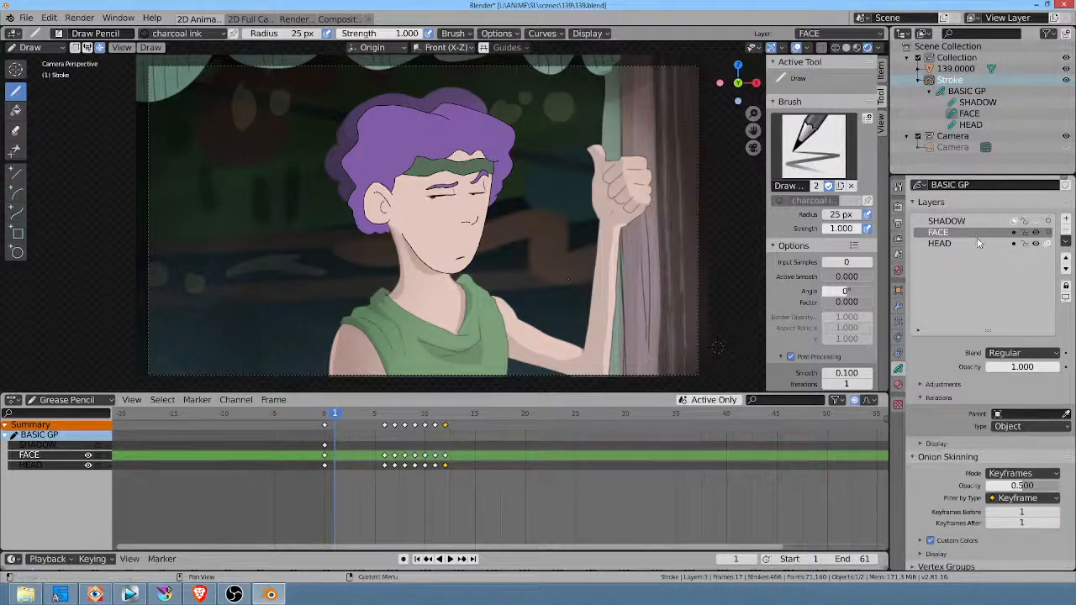
Step: Hide the HEAD and FACE layers to review the painted reference's head turn, and show both layers again at frame 4
click(1036, 243)
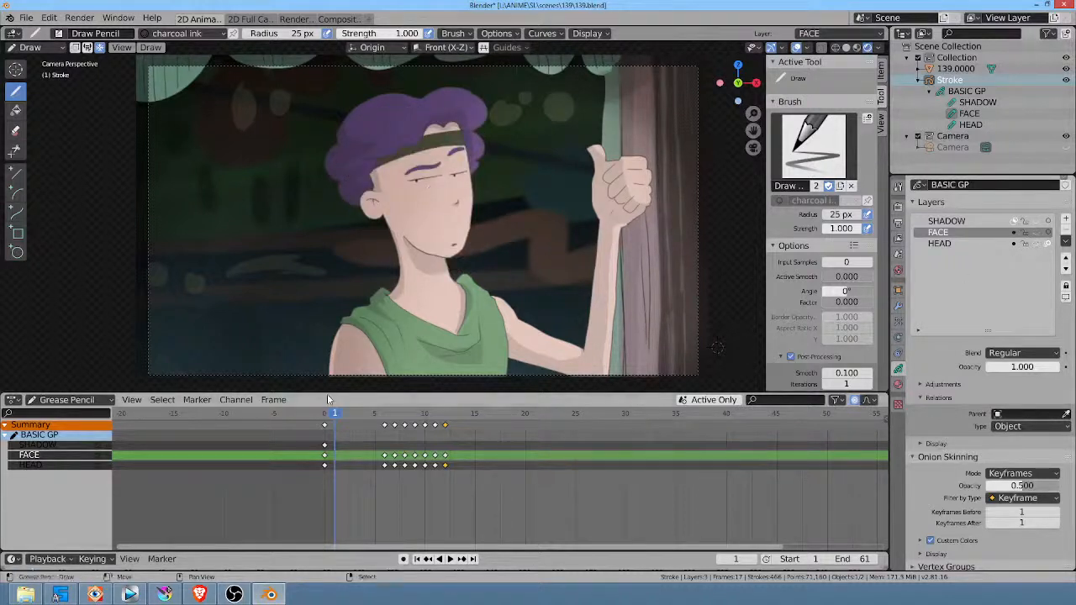
key(space)
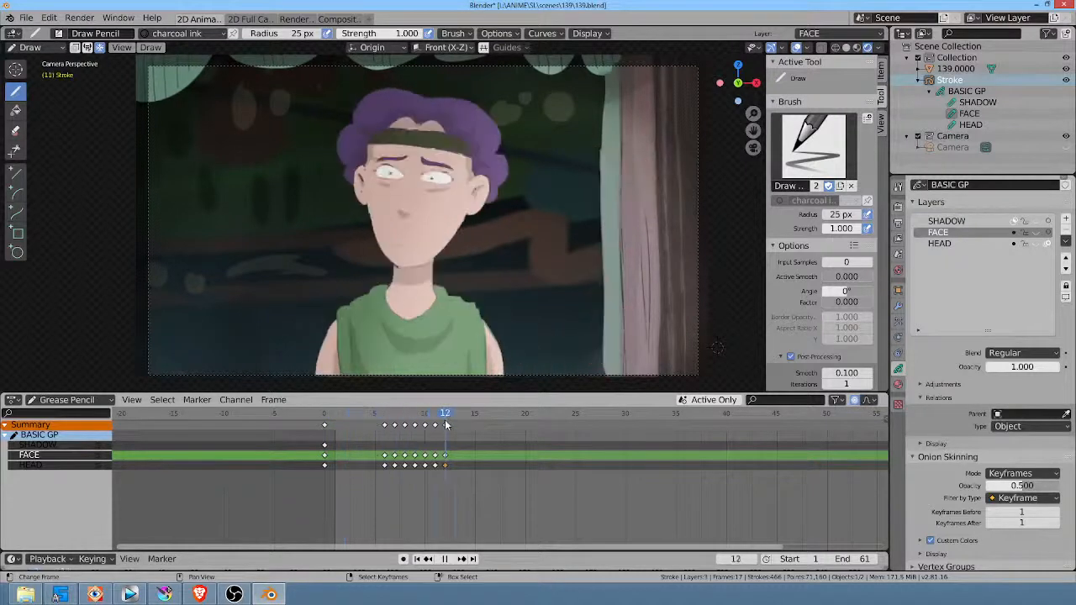
click(334, 412)
click(423, 417)
drag(423, 417, 365, 412)
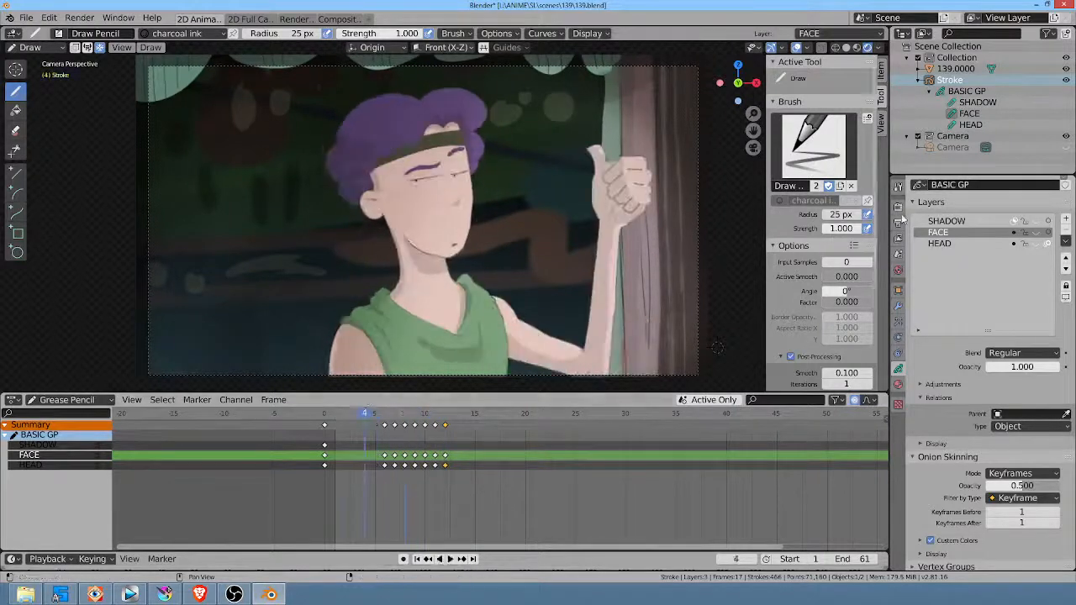
click(1036, 244)
click(1036, 233)
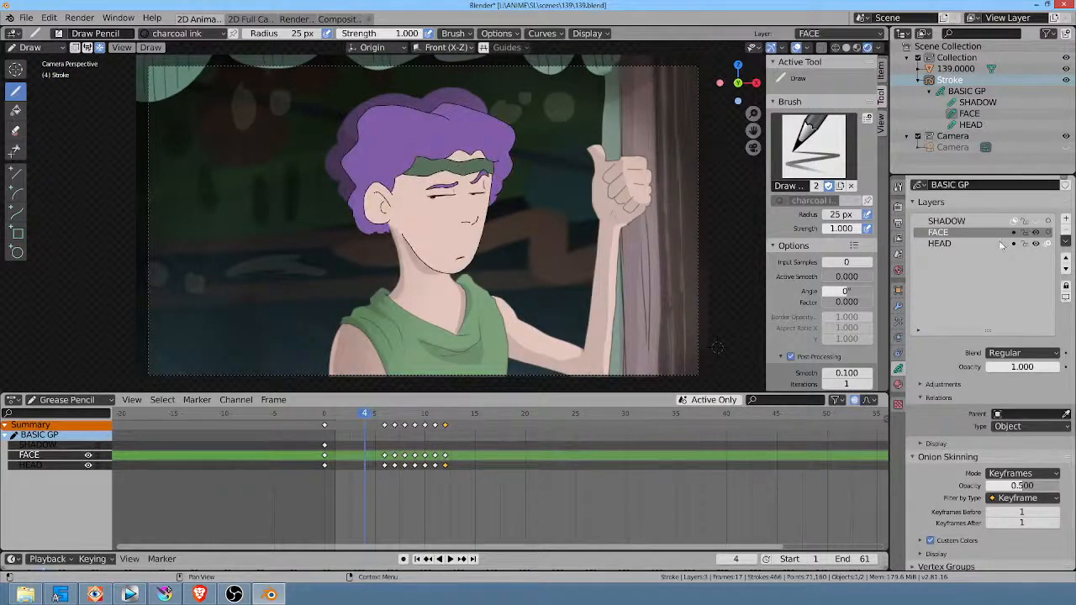
Step: Play and scrub the head turn repeatedly with both drawn layers visible, comparing them with the background character, ending at frame 6
drag(371, 415, 334, 415)
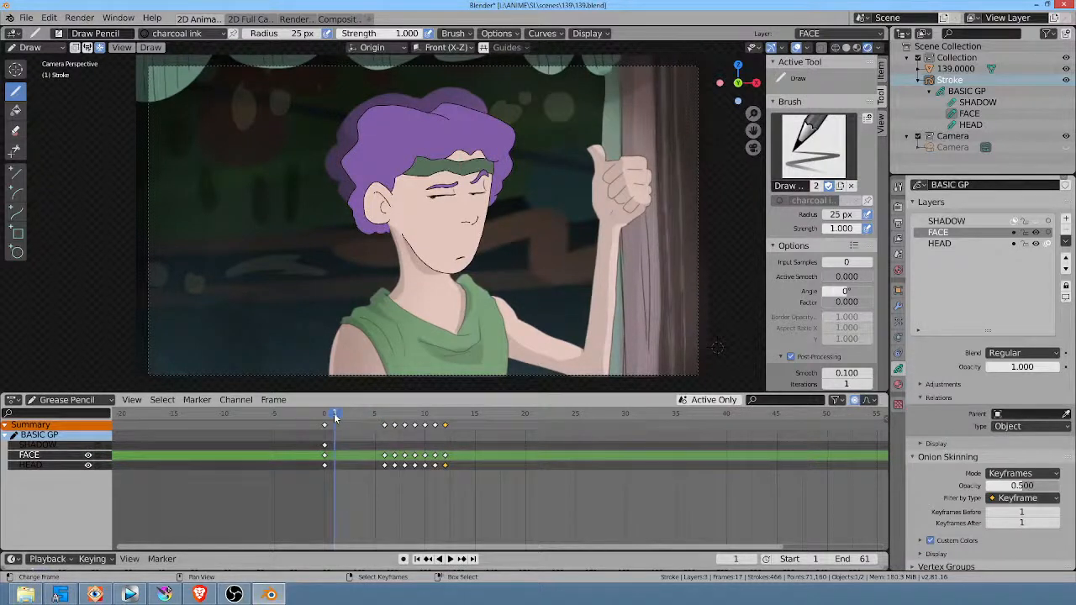
key(space)
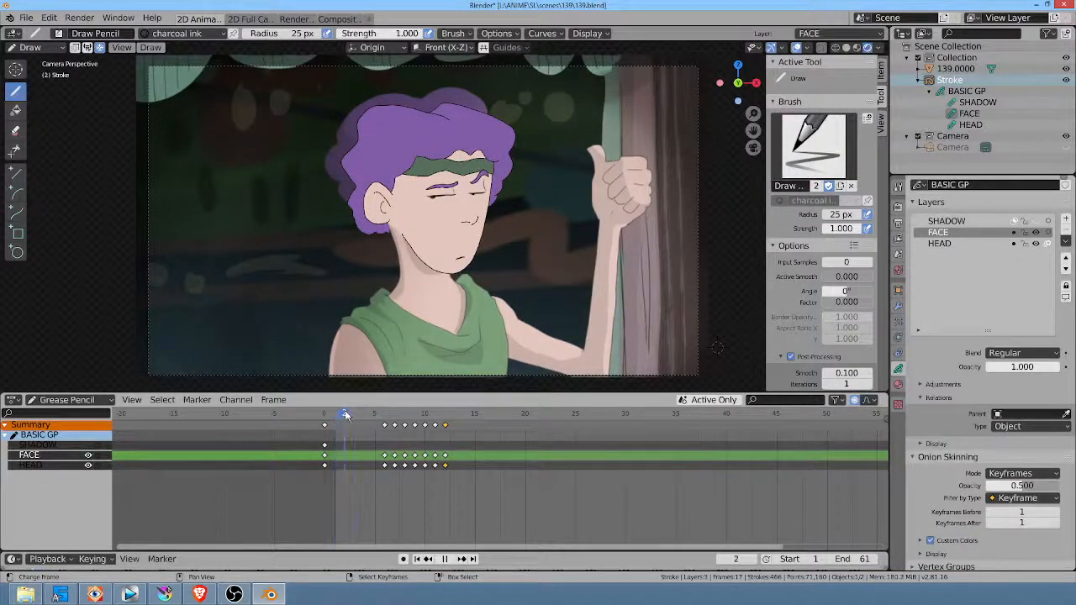
drag(443, 423, 334, 433)
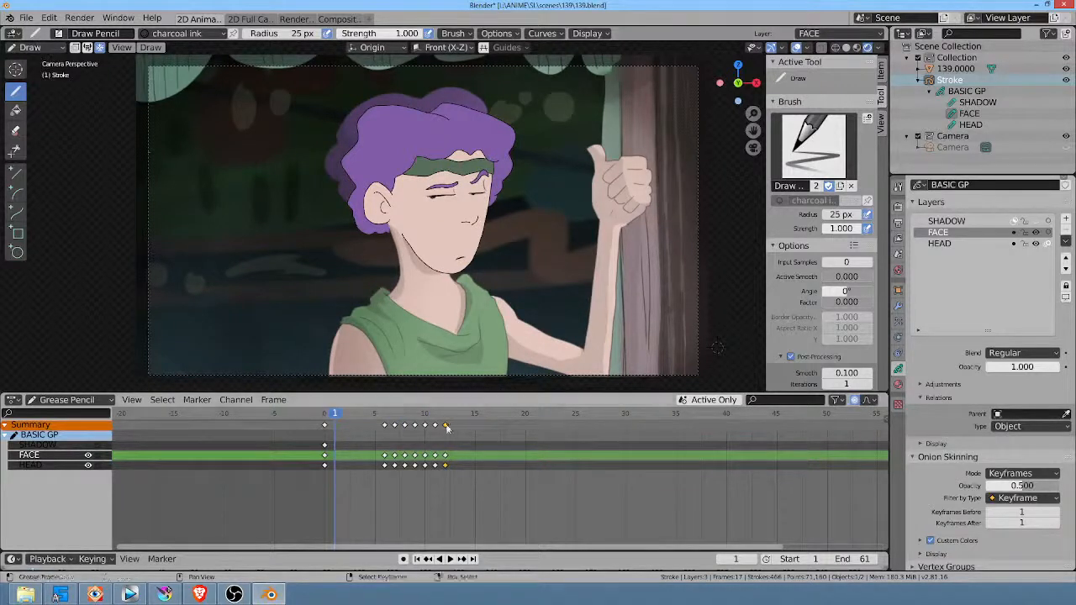
mouse_move(336, 418)
mouse_down()
mouse_move(439, 425)
mouse_move(331, 429)
mouse_up()
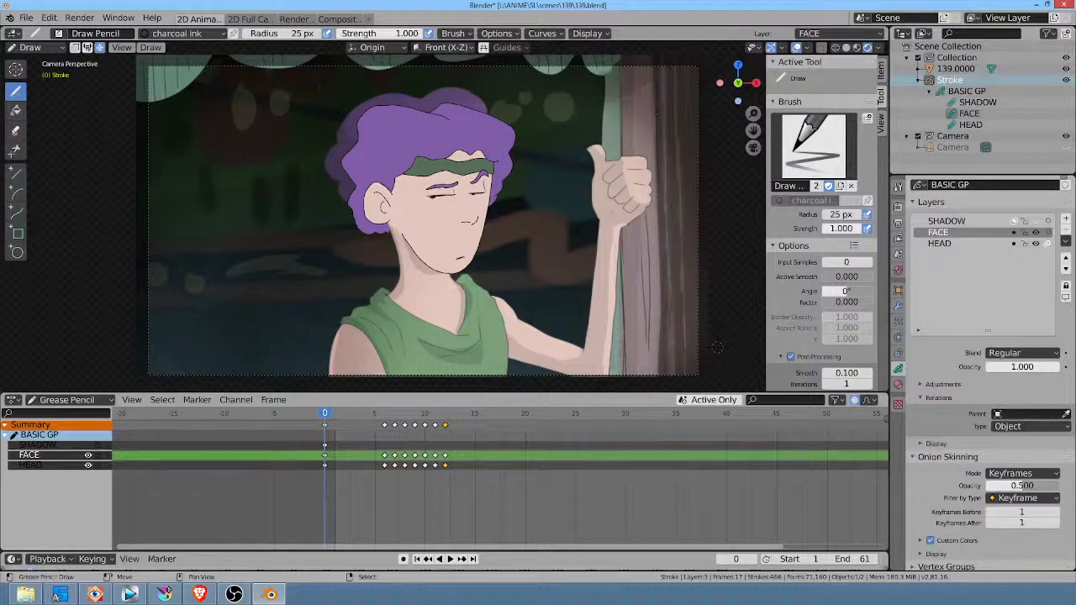
key(space)
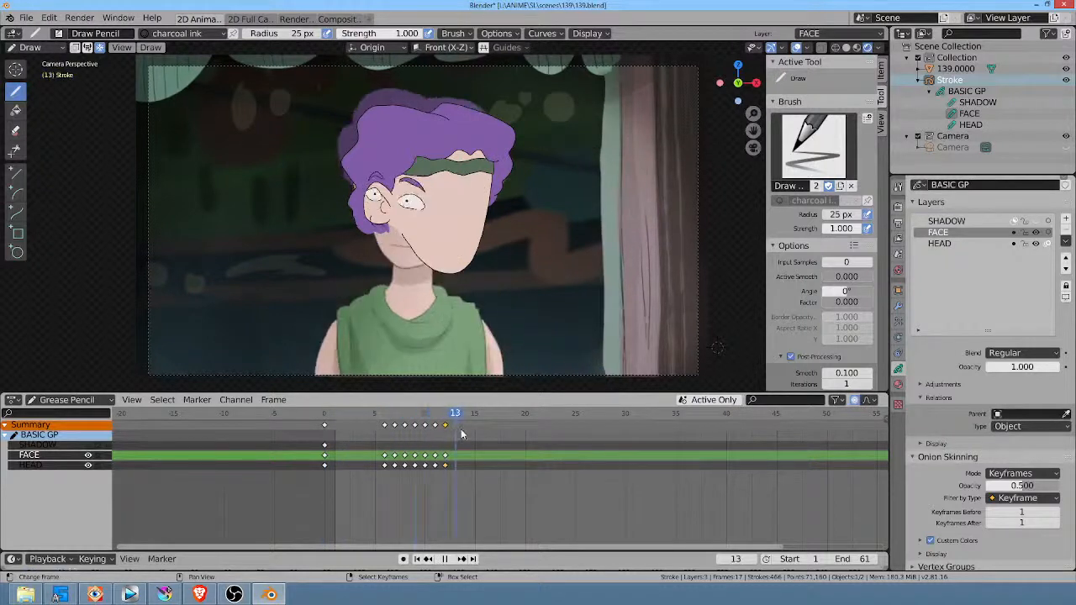
drag(442, 432, 388, 428)
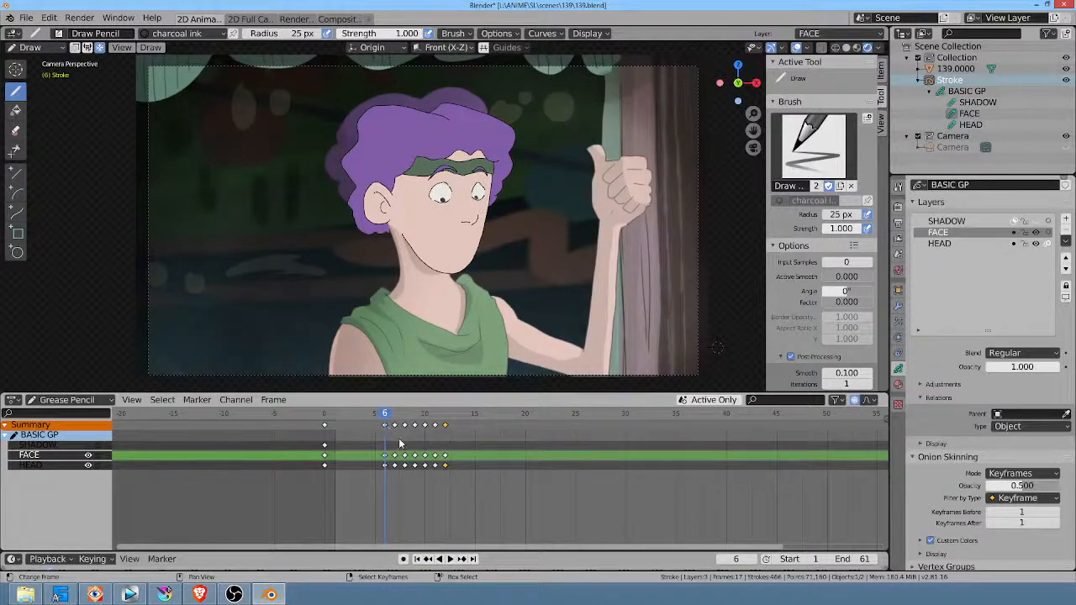
key(space)
drag(442, 425, 324, 435)
key(space)
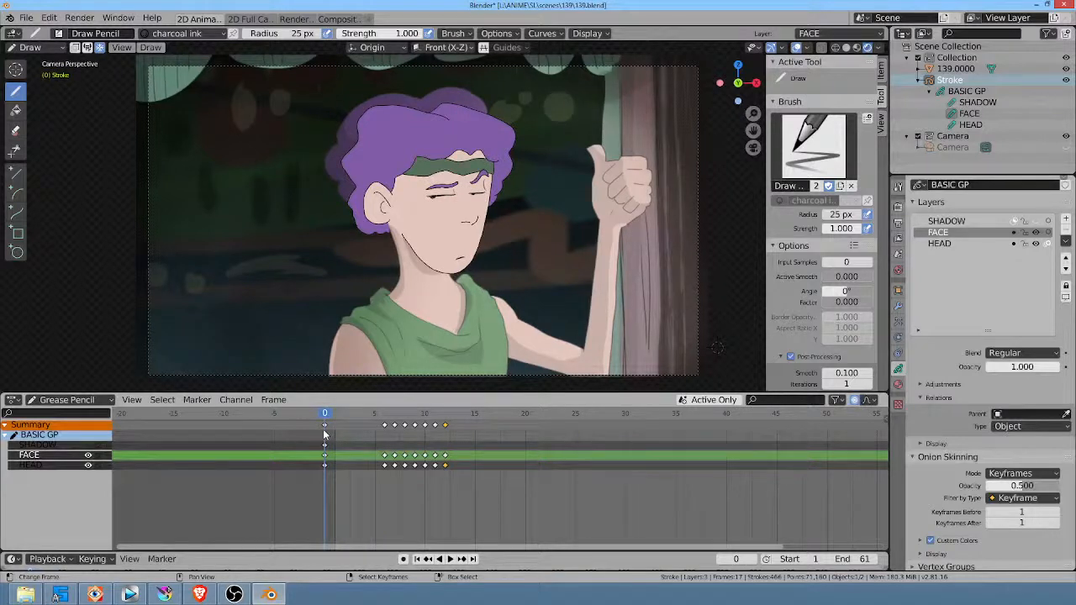
key(space)
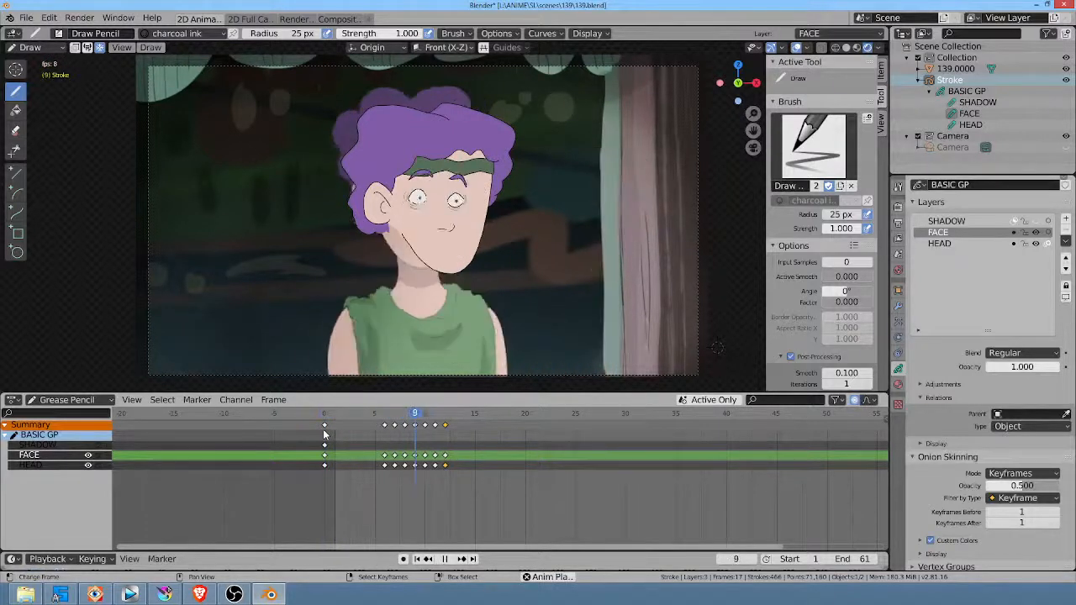
key(space)
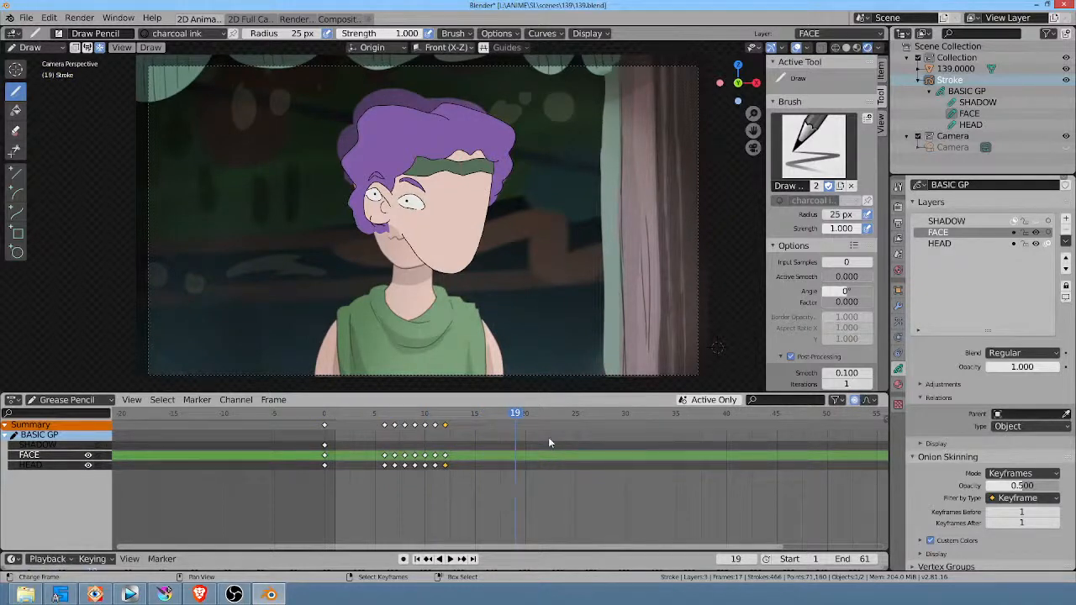
mouse_move(447, 418)
mouse_down()
mouse_move(376, 420)
mouse_move(429, 426)
mouse_up()
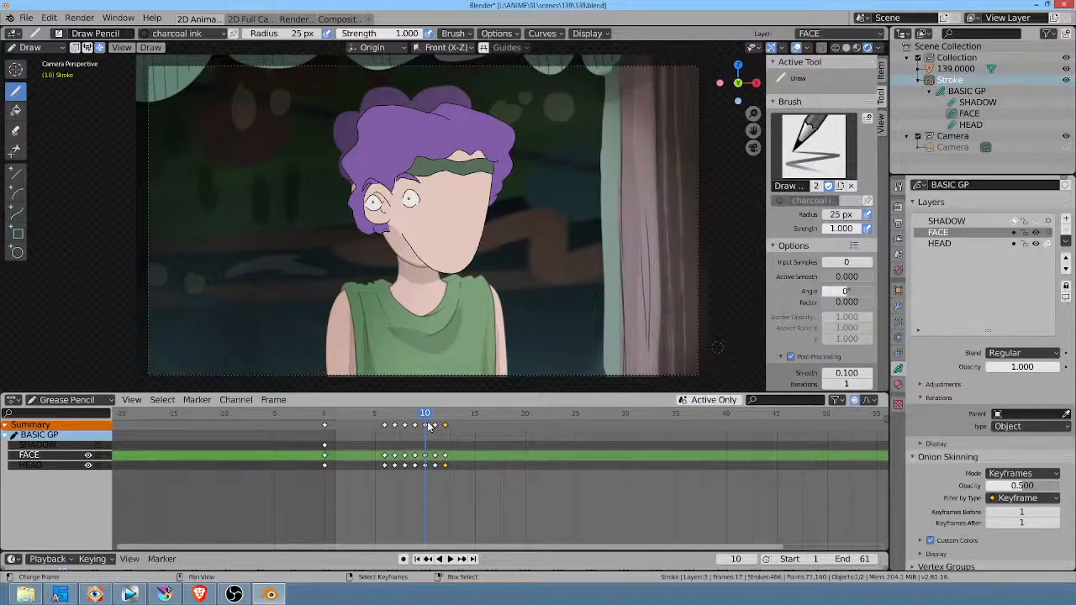
drag(429, 416, 387, 415)
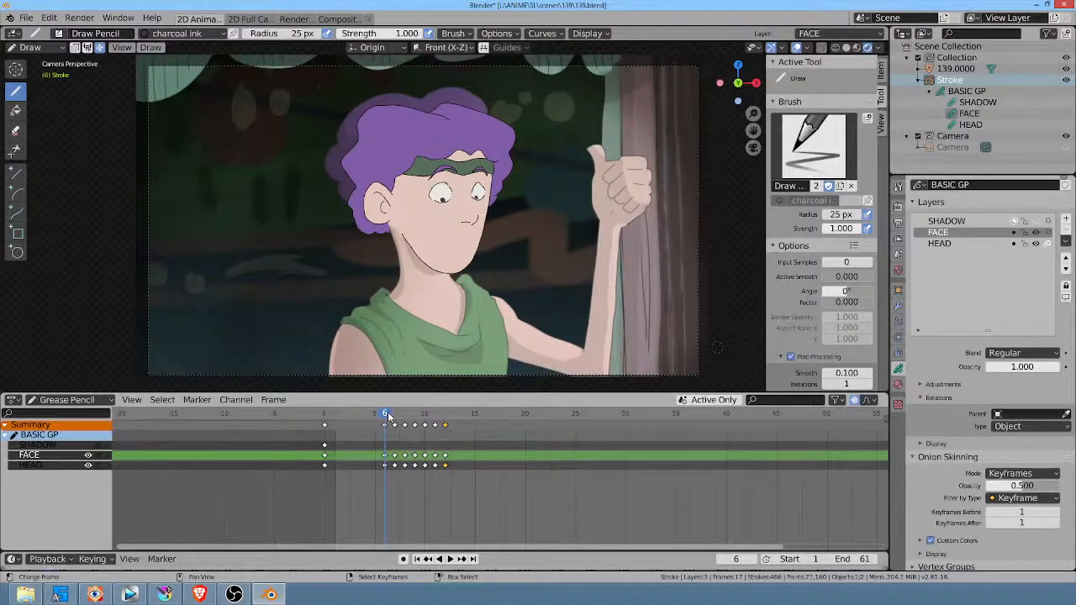
Step: Make the HEAD layer active and autolock the inactive layers
click(944, 244)
click(1065, 239)
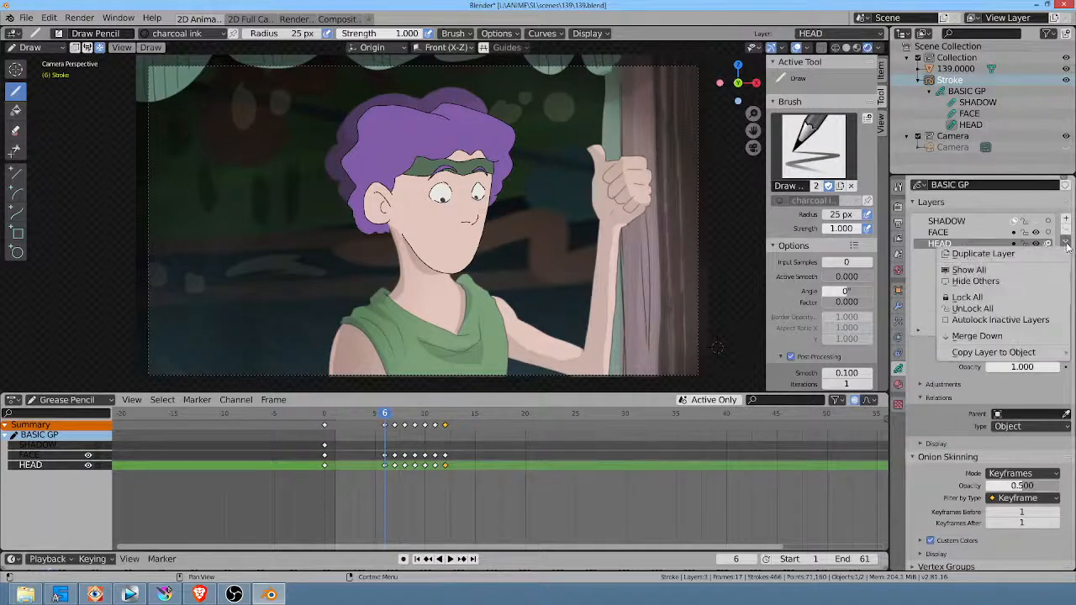
click(1039, 320)
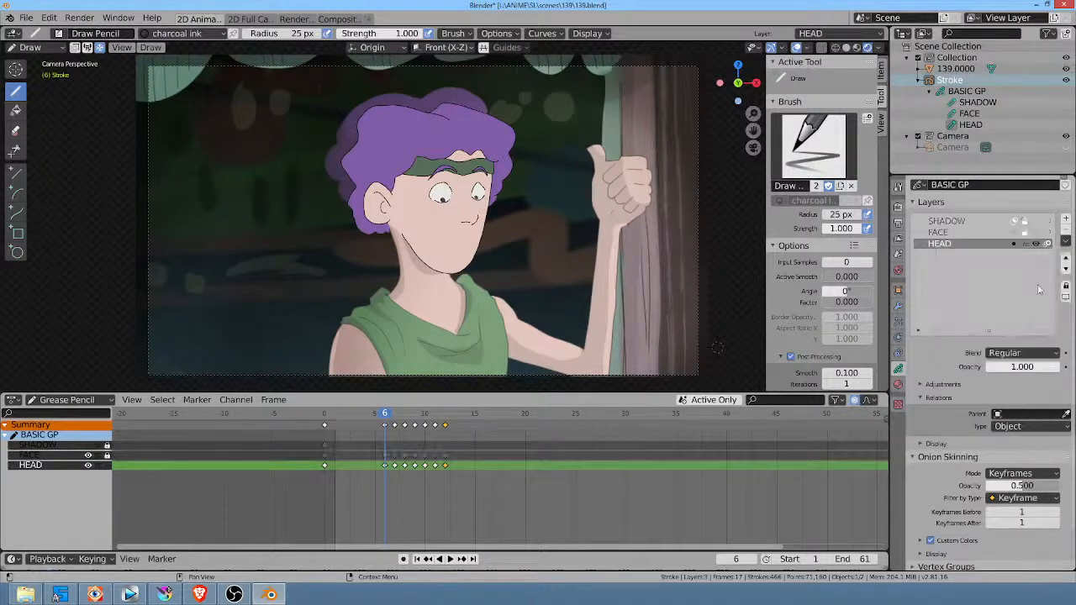
Step: Sculpt the hair, headband, ear and jaw at frame 8 with the Grab brush at 177 px radius to match the turned reference head
drag(387, 413, 404, 414)
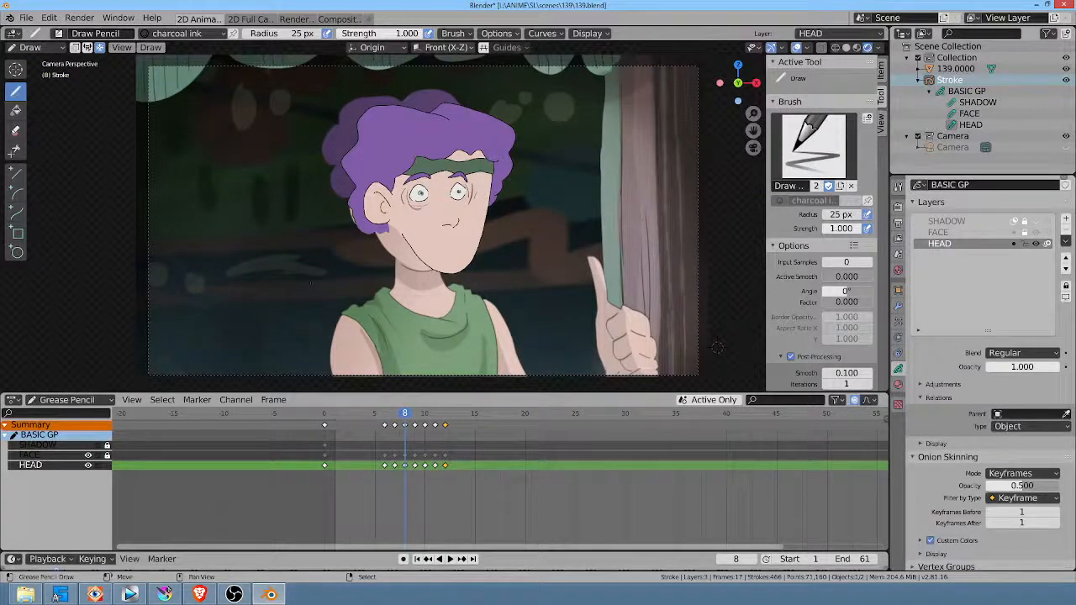
key(ctrl+Tab)
key(f)
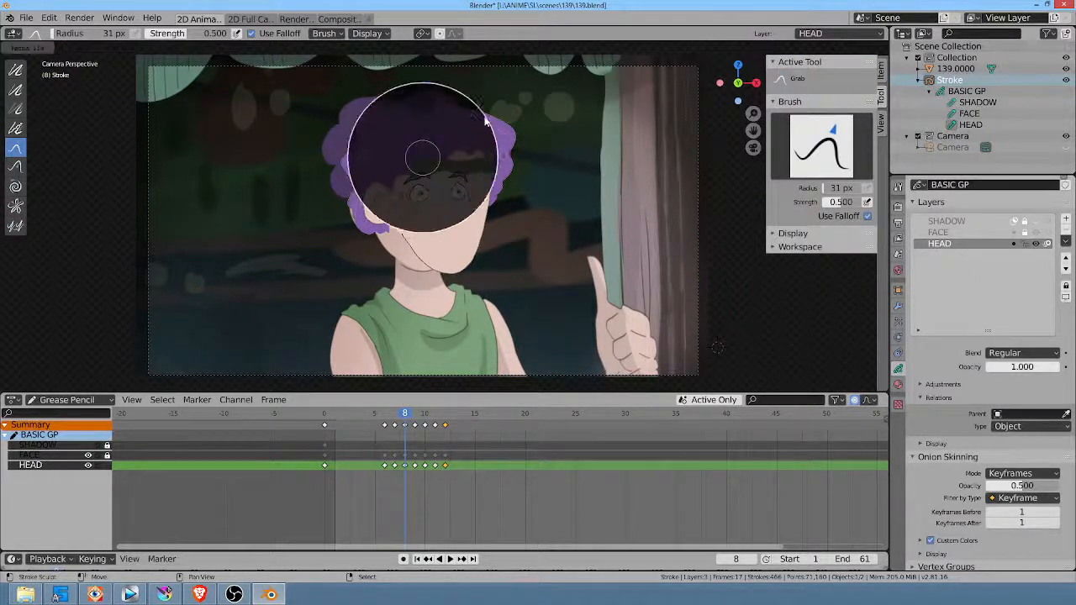
click(545, 87)
drag(400, 147, 386, 141)
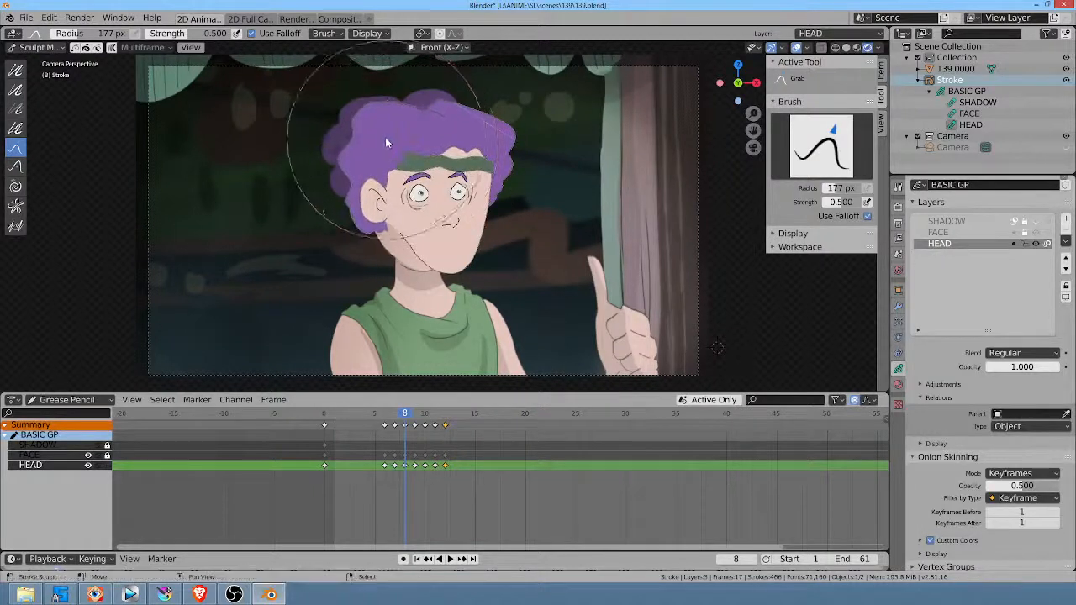
drag(409, 180, 391, 157)
mouse_move(490, 150)
mouse_down()
mouse_move(471, 143)
mouse_move(463, 158)
mouse_move(499, 172)
mouse_up()
drag(501, 241, 454, 273)
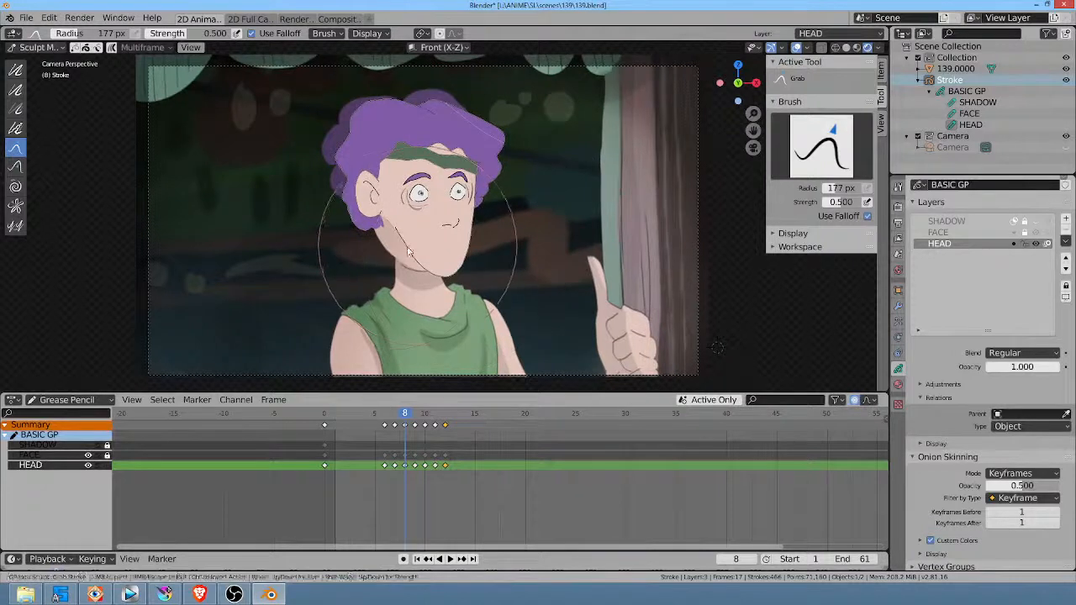
drag(382, 259, 339, 254)
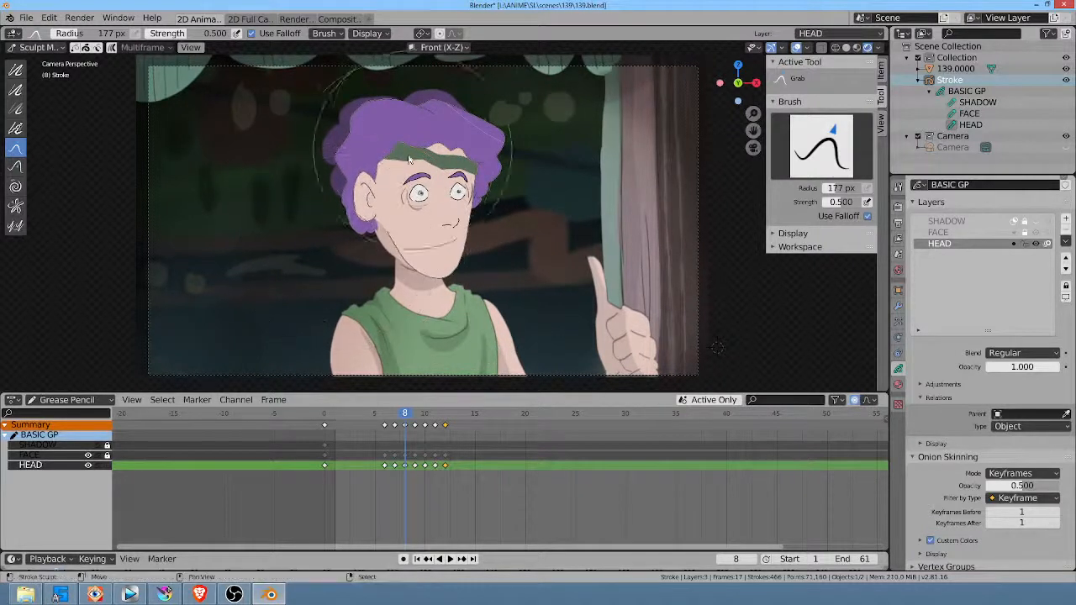
drag(443, 107, 442, 125)
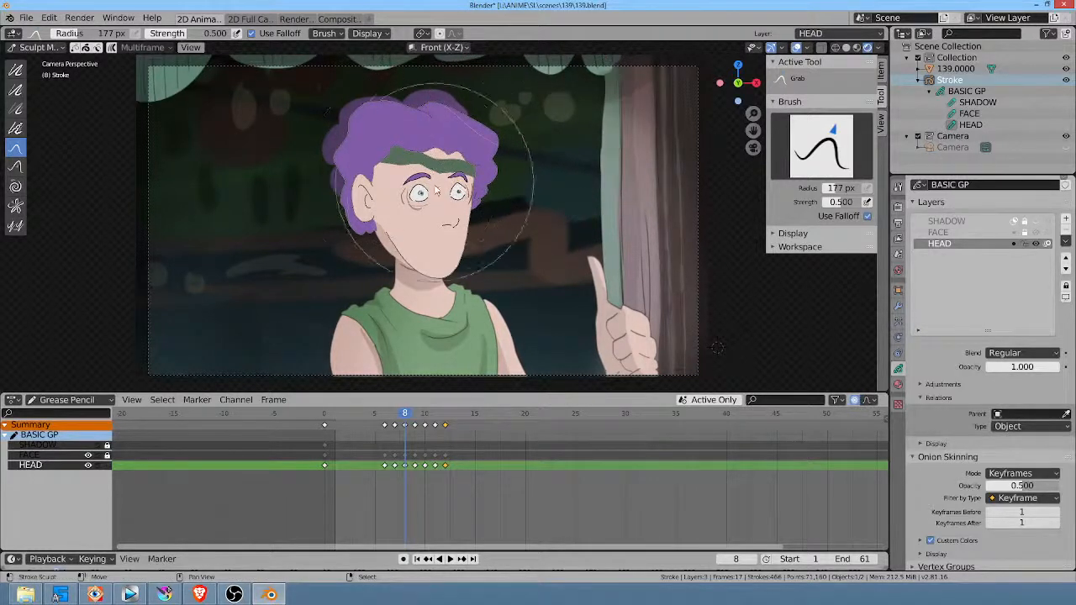
mouse_move(412, 229)
mouse_down()
mouse_move(402, 236)
mouse_move(307, 204)
mouse_move(324, 192)
mouse_up()
Step: Reshape the hair, face and jaw of the HEAD drawing at frame 9 with the Grab brush to follow the turn
drag(406, 413, 417, 411)
mouse_move(474, 132)
mouse_down()
mouse_move(479, 125)
mouse_move(493, 180)
mouse_move(461, 217)
mouse_move(475, 267)
mouse_move(468, 253)
mouse_up()
mouse_move(463, 160)
mouse_down()
mouse_move(359, 130)
mouse_move(439, 79)
mouse_up()
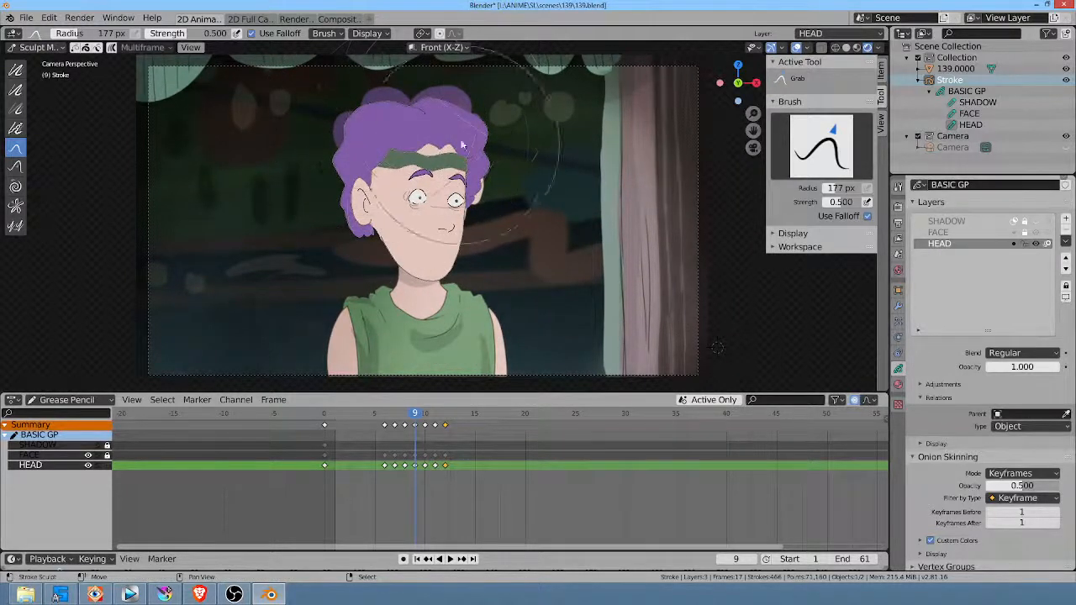
mouse_move(496, 191)
mouse_down()
mouse_move(473, 216)
mouse_move(354, 218)
mouse_up()
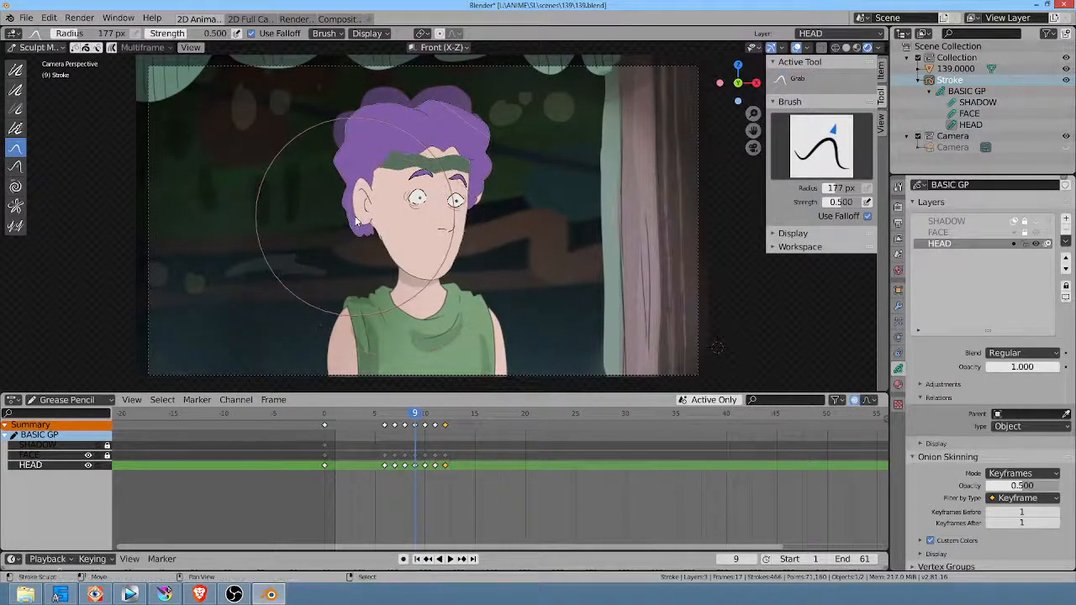
Step: Move to frame 10 of the HEAD layer and select all of its strokes in Edit Mode
drag(418, 414, 427, 412)
drag(463, 203, 466, 198)
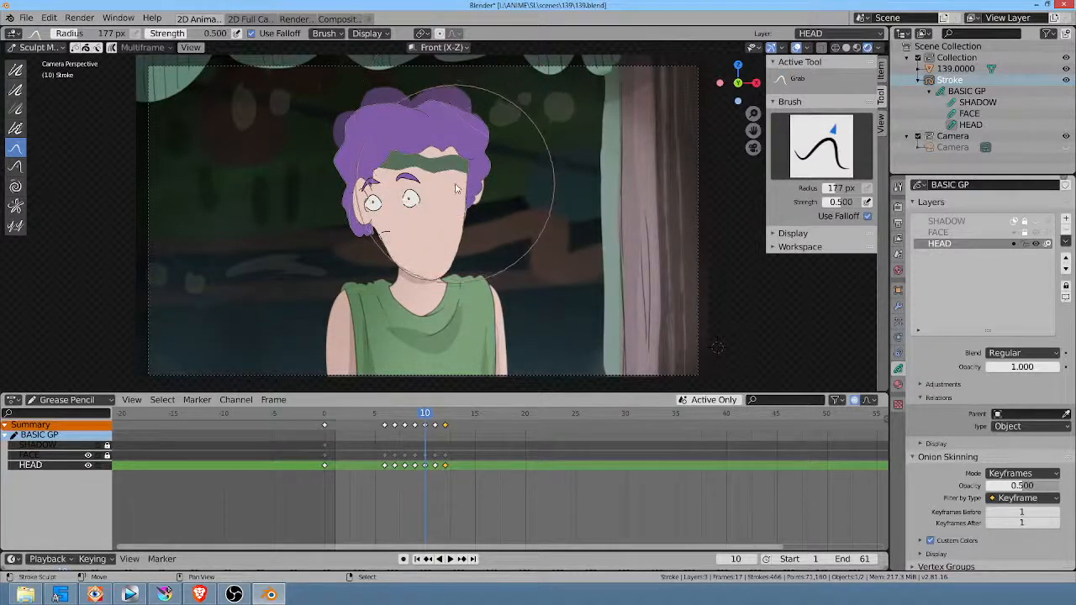
key(Tab)
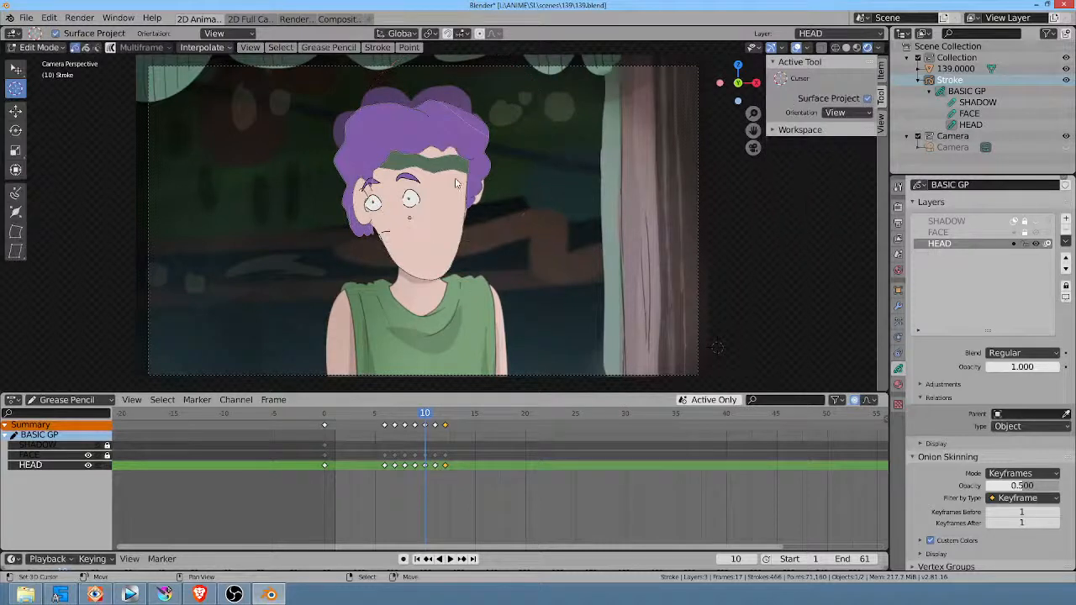
key(a)
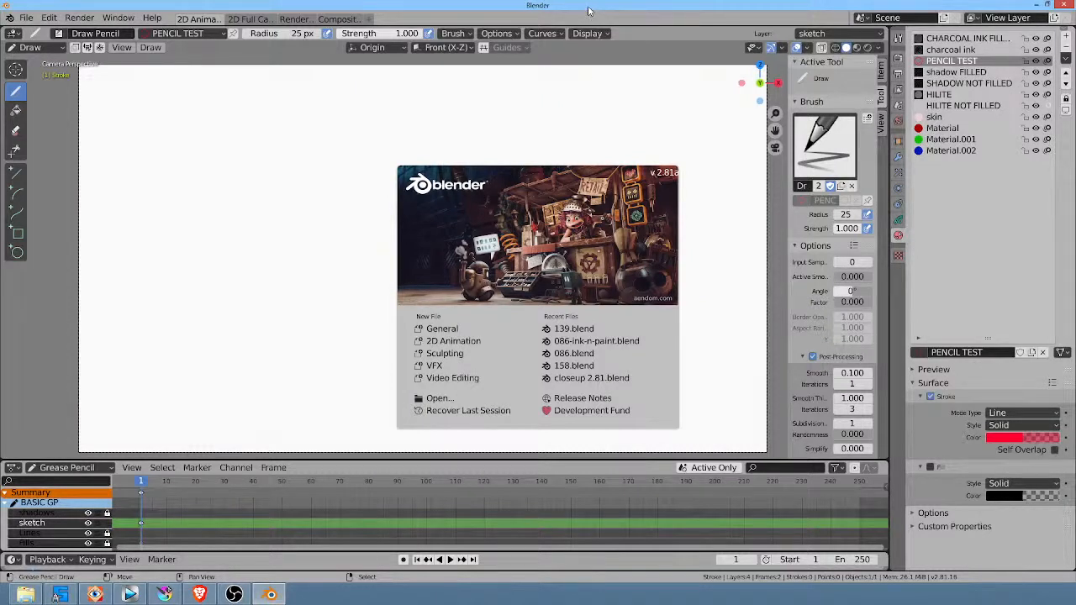
click(599, 118)
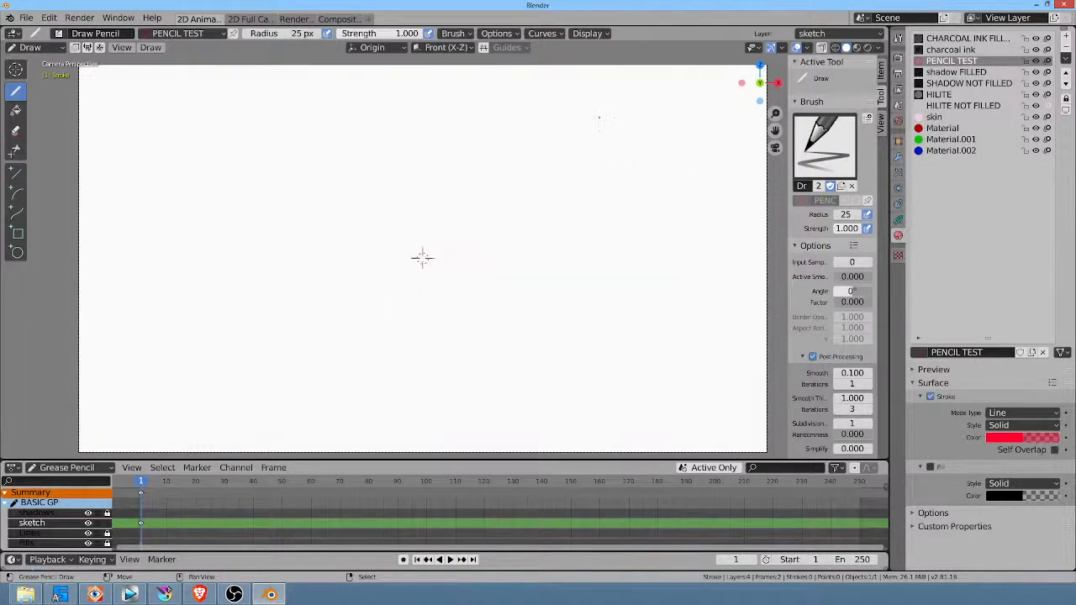
shift+middle_drag(628, 169, 648, 149)
shift+middle_drag(419, 267, 416, 254)
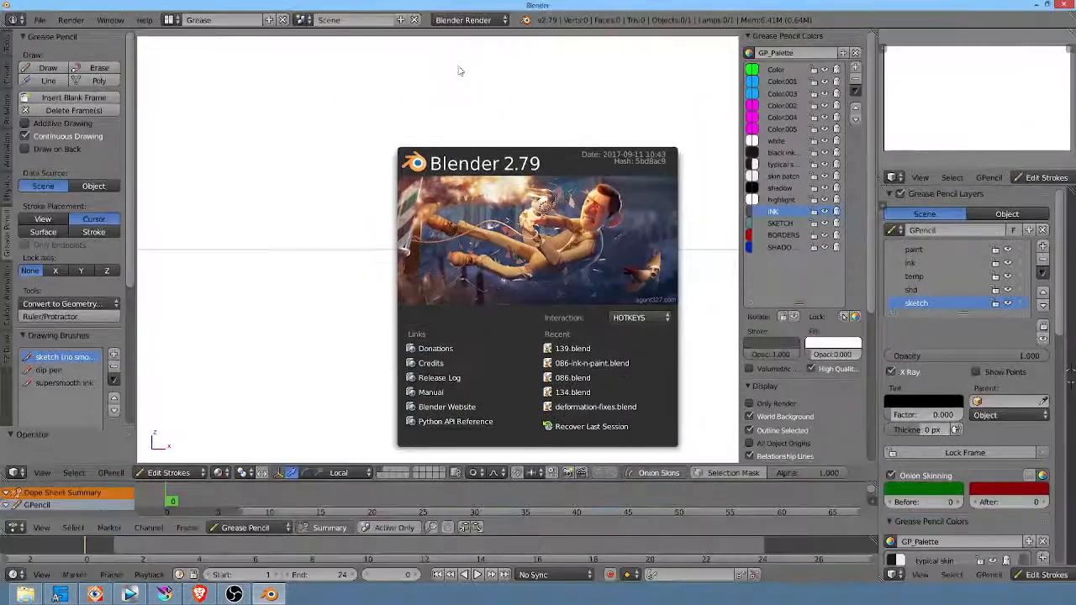
Step: Dismiss the Blender 2.79 start screen and fit the camera frame in the viewport
click(519, 127)
key(KP_0)
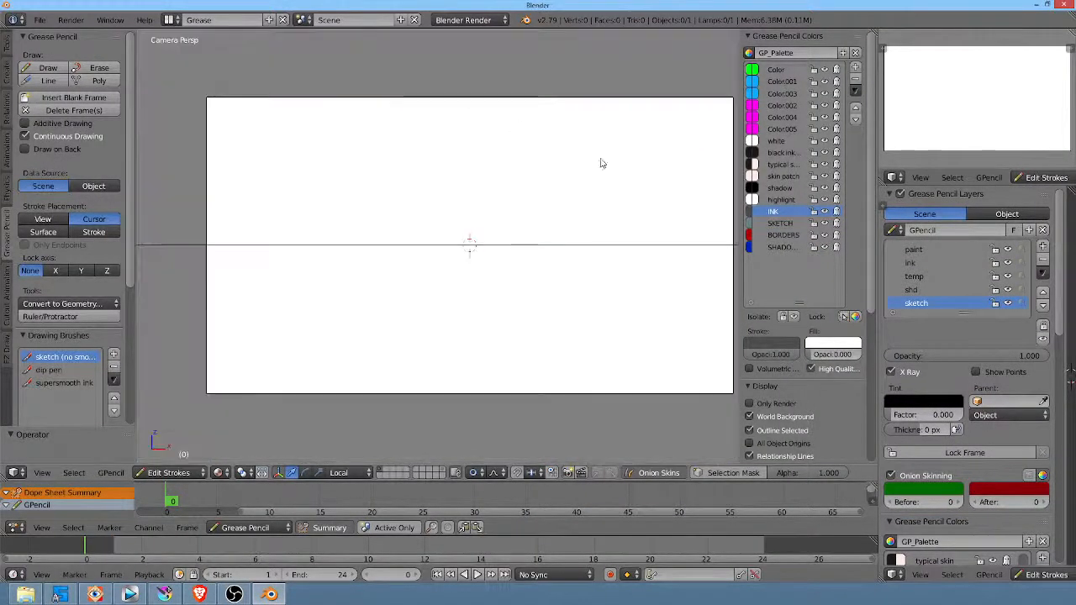
shift+middle_drag(627, 145, 612, 121)
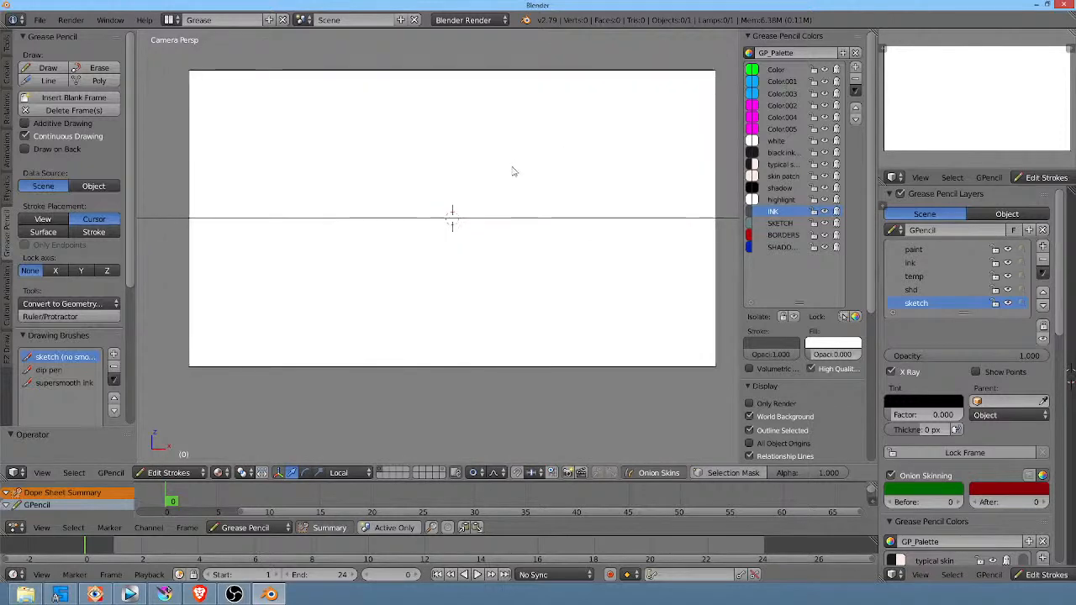
key(Home)
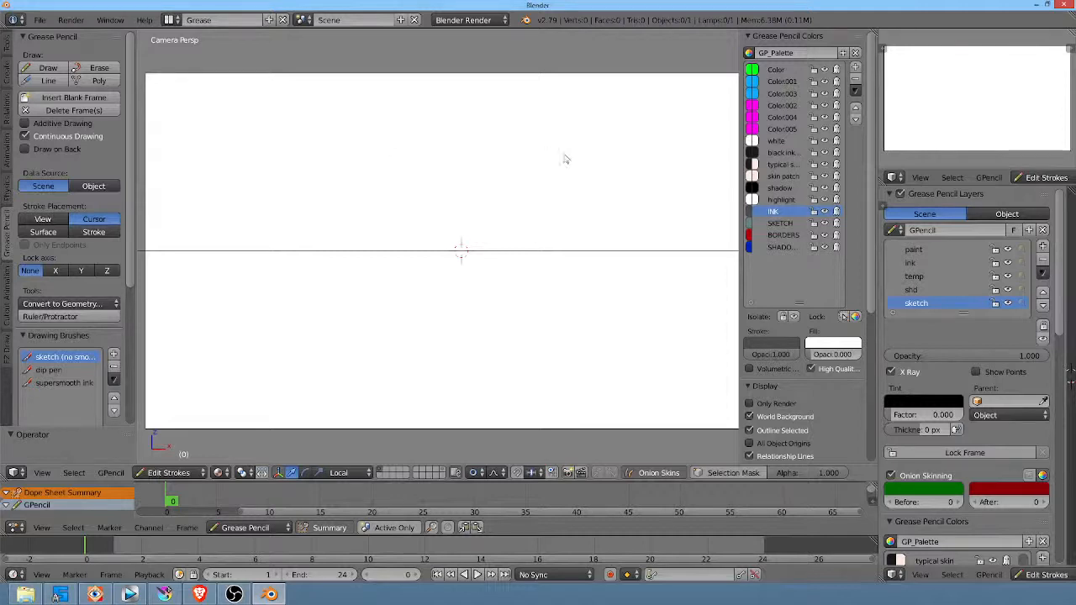
Step: Draw a test scribble of a long loop and inner spiral on the sketch layer at frame 0
click(455, 157)
mouse_move(491, 169)
mouse_down()
mouse_move(499, 314)
mouse_move(512, 211)
mouse_up()
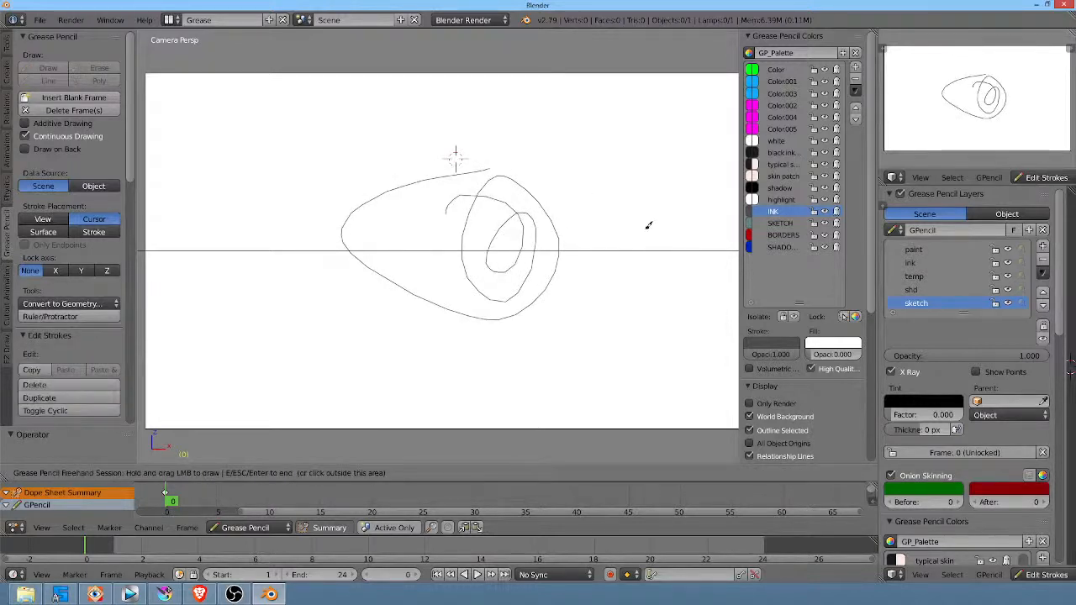
key(Escape)
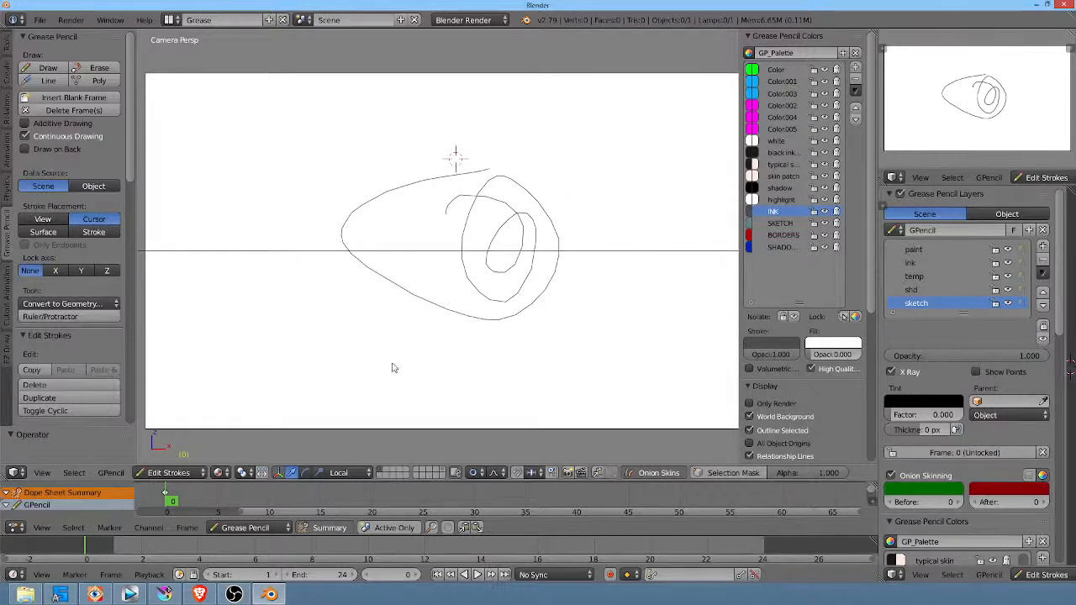
Step: Switch to Krita and scrub the 136.png.kra animation back to its start
click(164, 595)
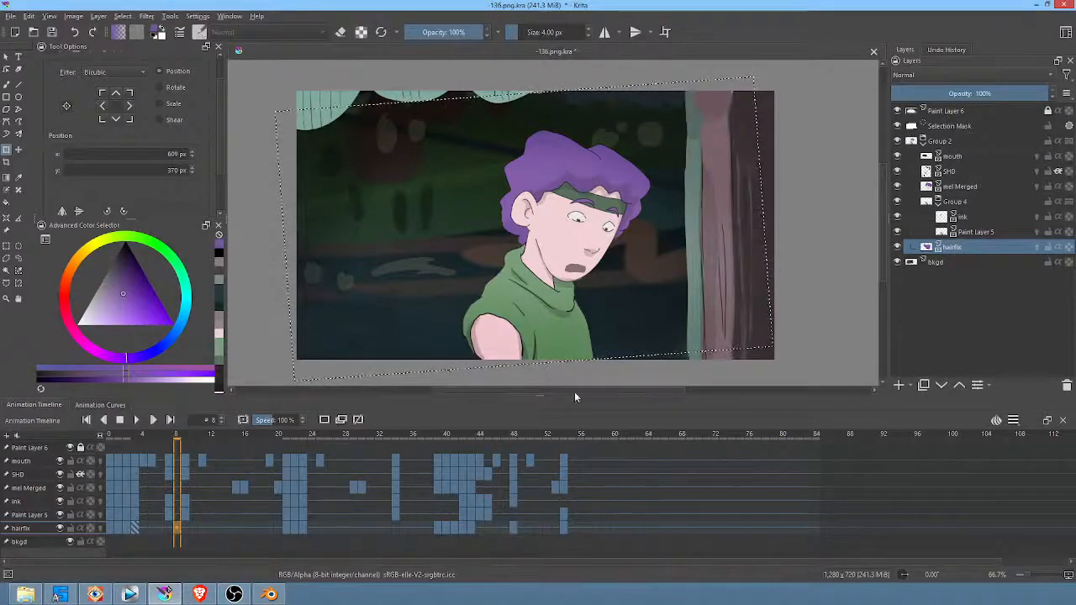
mouse_move(575, 435)
mouse_down()
mouse_move(110, 444)
mouse_move(290, 463)
mouse_move(605, 471)
mouse_move(460, 478)
mouse_move(111, 457)
mouse_up()
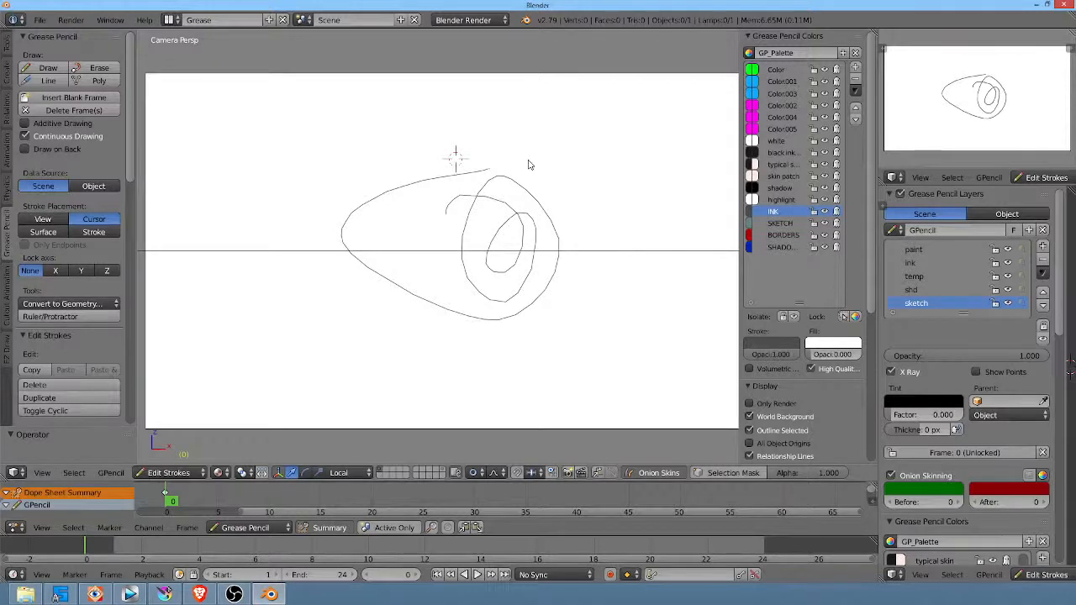
Step: Switch back to Blender 2.79 and delete all strokes of the test scribble
mouse_move(568, 175)
shift+middle_down()
mouse_move(572, 163)
mouse_move(557, 193)
mouse_move(547, 161)
shift+middle_up()
scroll(555, 183, down, 1)
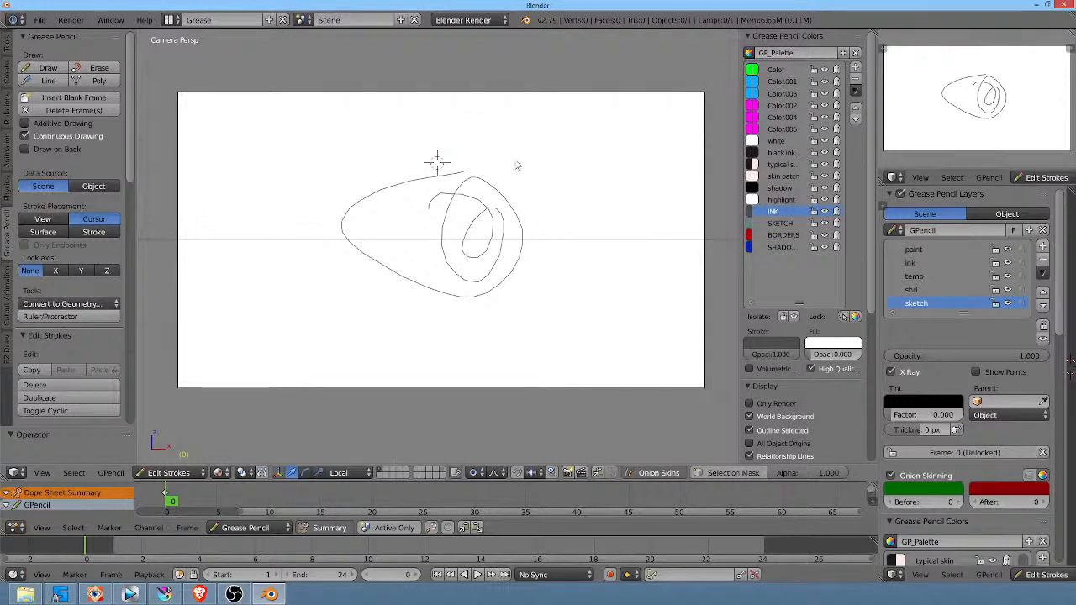
key(a)
key(x)
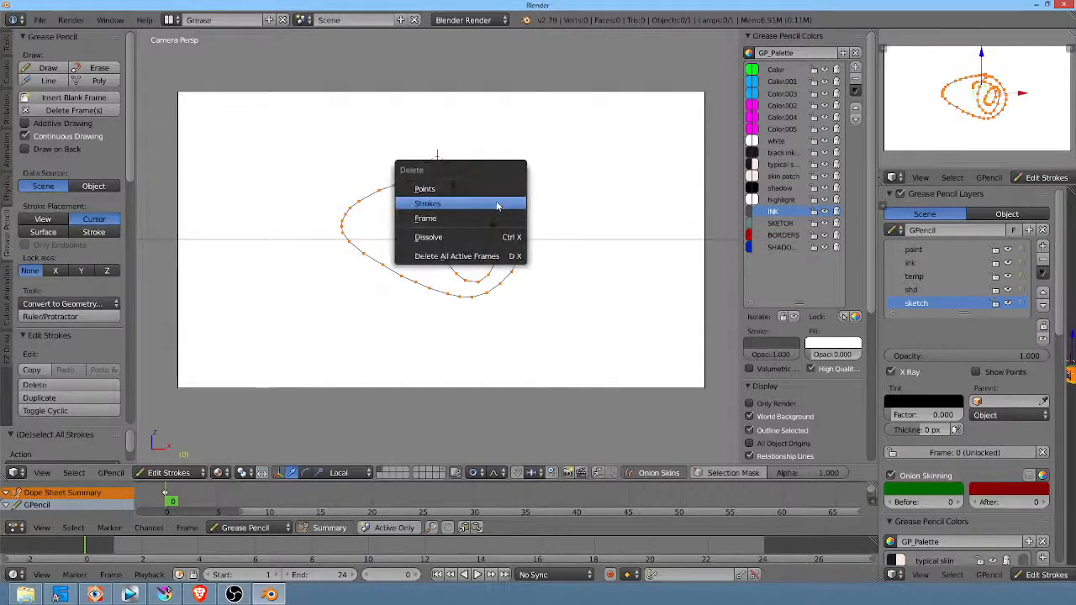
click(496, 205)
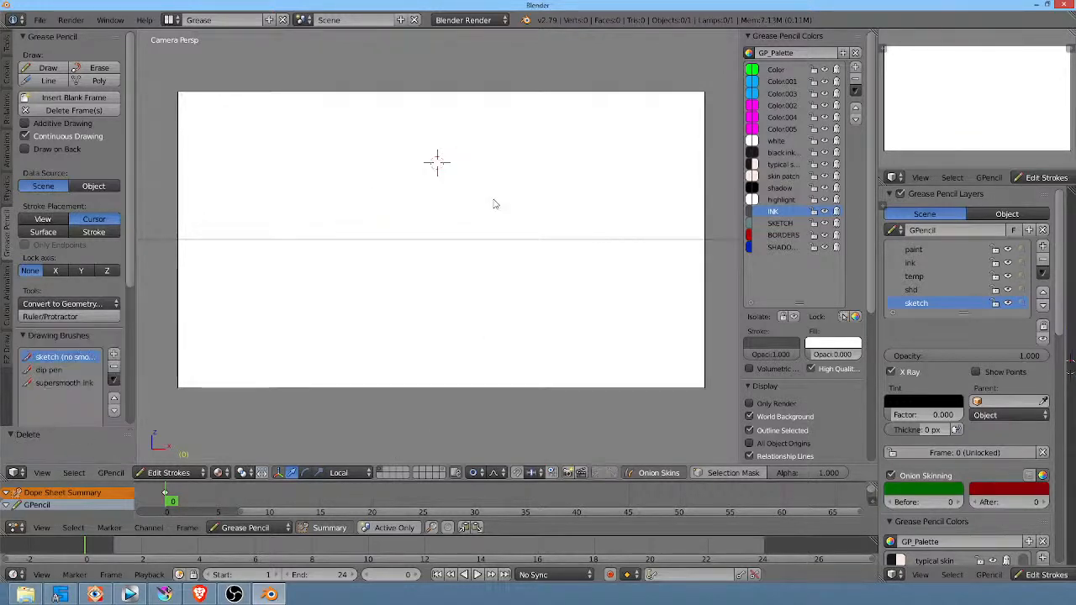
Step: Rough in a head on the sketch layer with an oval face, a curved headband and loose hair loops
scroll(516, 224, up, 3)
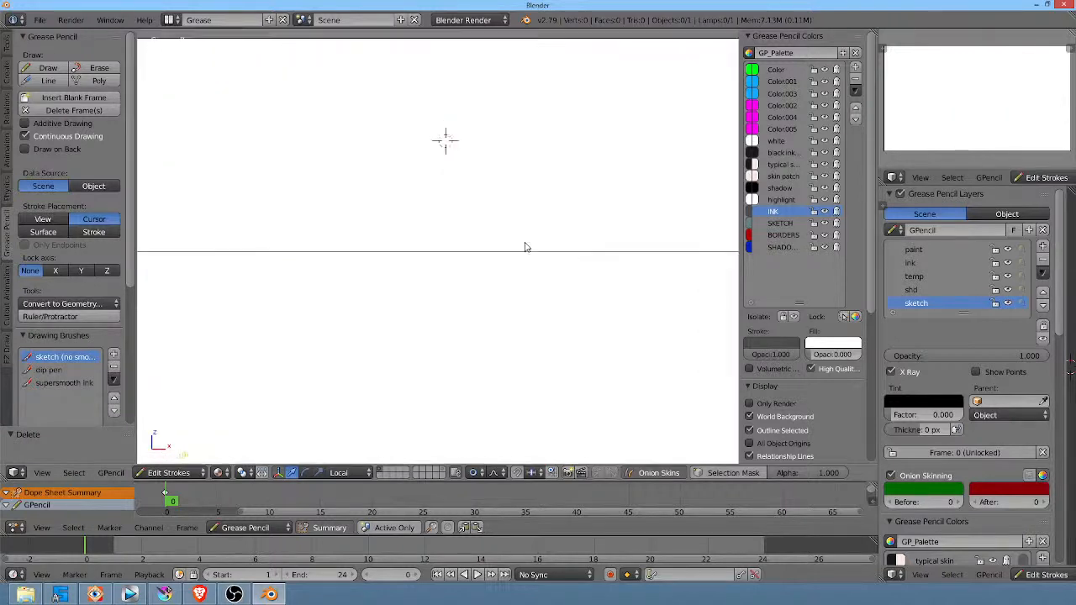
shift+middle_drag(526, 247, 527, 253)
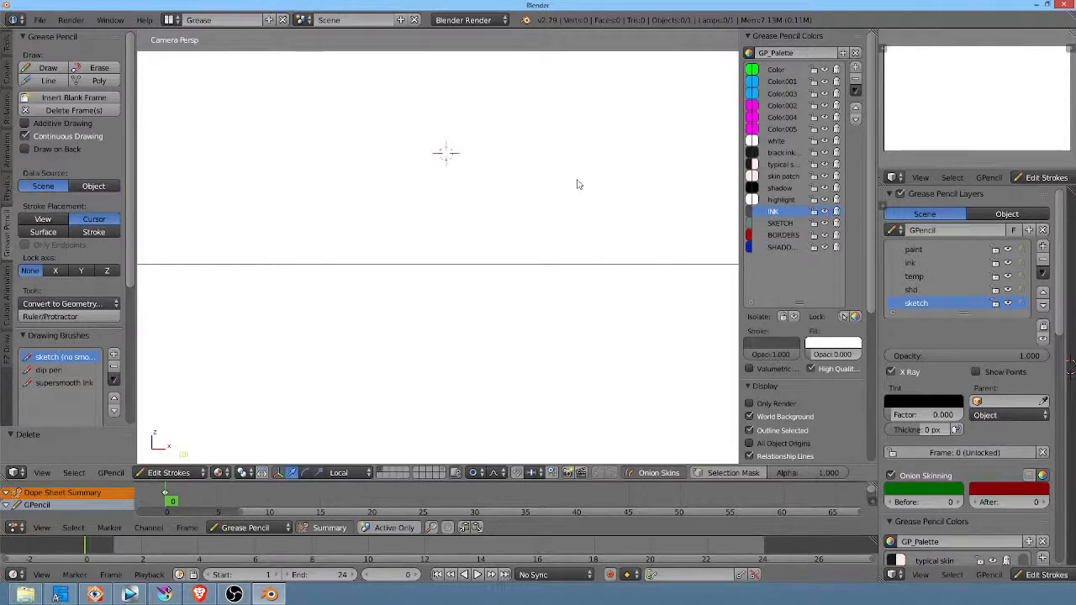
mouse_move(577, 182)
mouse_down()
mouse_move(588, 221)
mouse_move(552, 229)
mouse_move(561, 275)
mouse_up()
shift+middle_drag(659, 225, 631, 252)
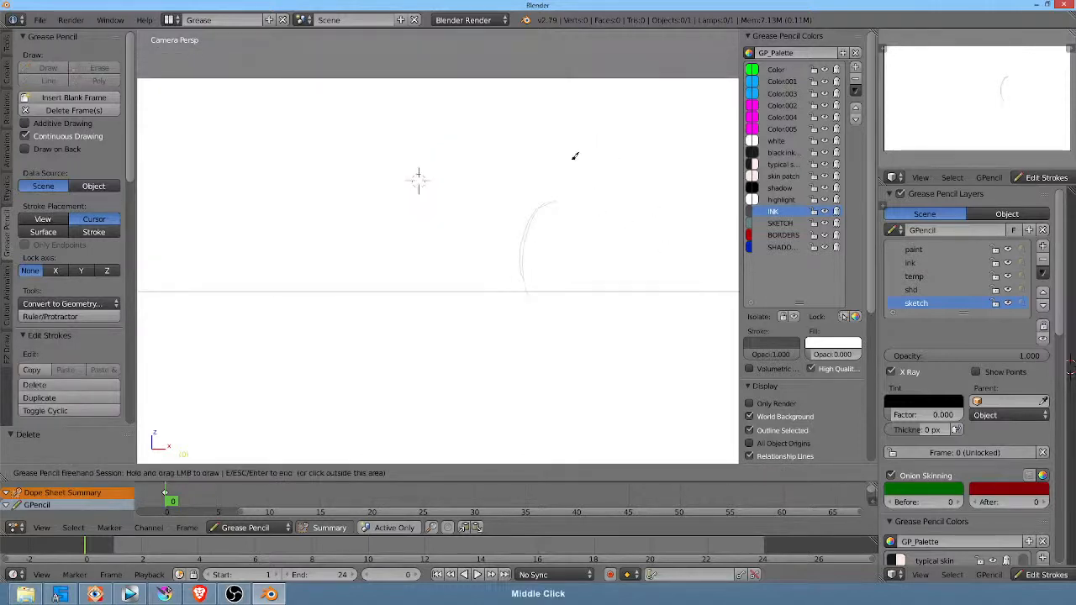
mouse_move(568, 169)
mouse_down()
mouse_move(558, 330)
mouse_move(587, 371)
mouse_up()
mouse_move(545, 229)
mouse_down()
mouse_move(564, 334)
mouse_move(567, 149)
mouse_move(547, 334)
mouse_move(528, 190)
mouse_move(571, 216)
mouse_move(617, 207)
mouse_move(574, 200)
mouse_move(561, 210)
mouse_move(564, 176)
mouse_move(578, 183)
mouse_move(567, 204)
mouse_move(491, 212)
mouse_move(572, 120)
mouse_move(598, 110)
mouse_up()
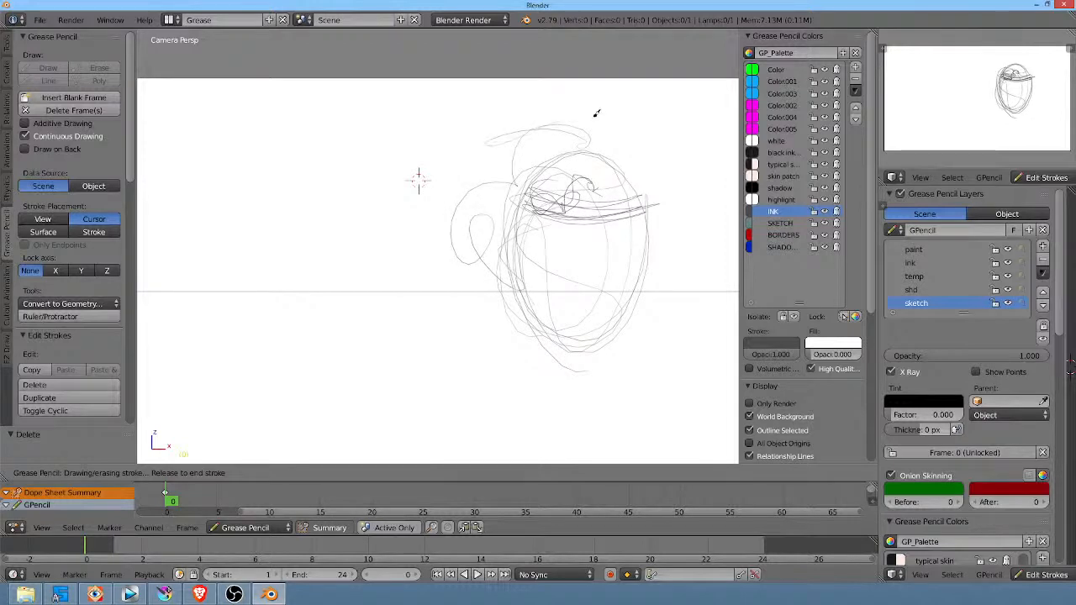
Step: Sketch a light oval for each eye below the headband
drag(584, 237, 580, 252)
shift+middle_drag(622, 287, 557, 269)
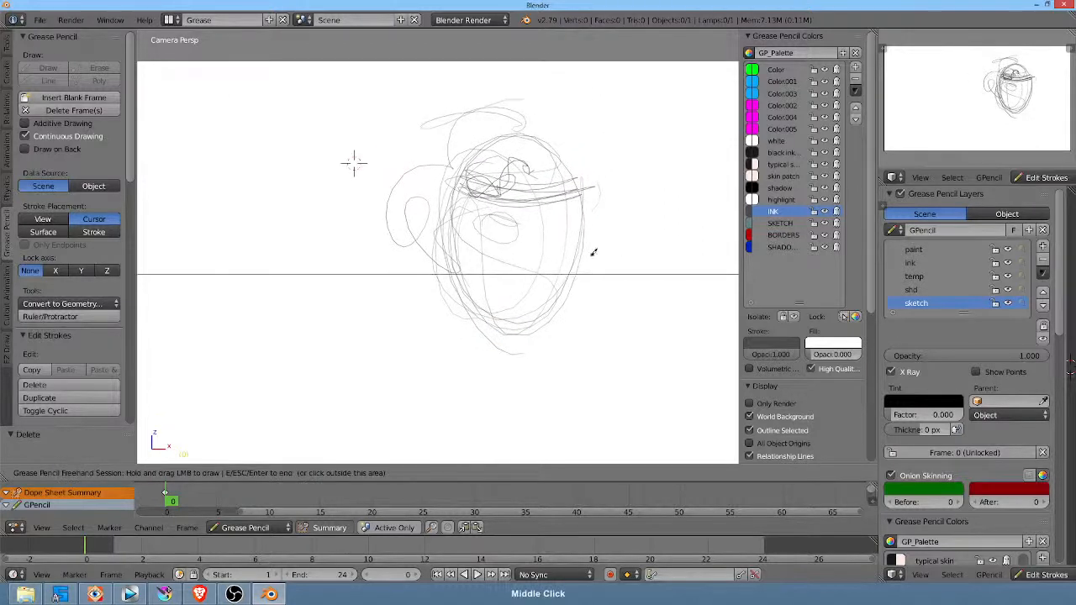
mouse_move(596, 215)
mouse_down()
mouse_move(568, 211)
mouse_move(575, 229)
mouse_up()
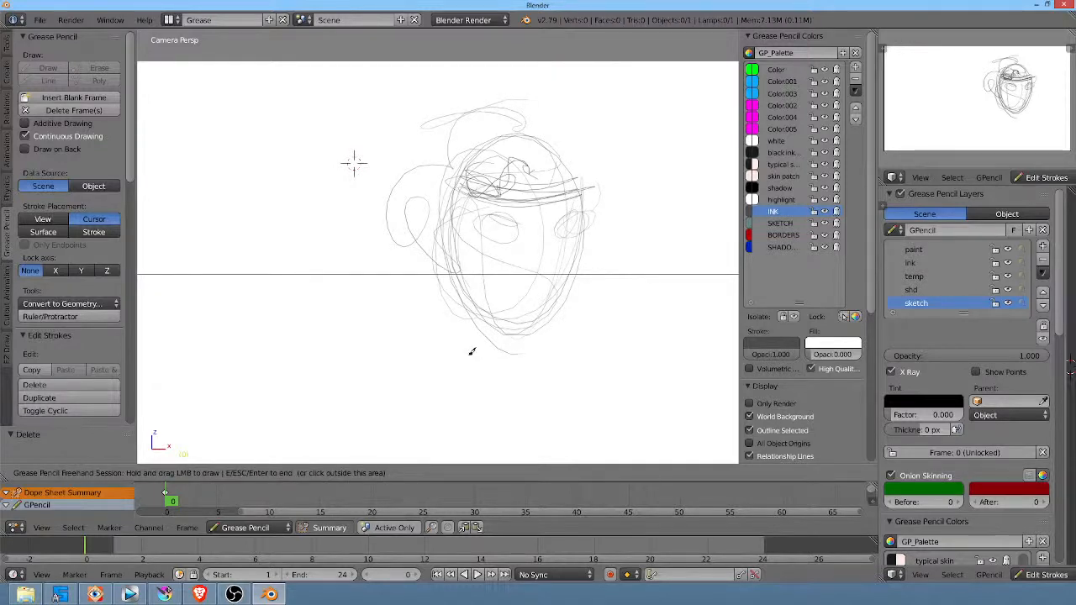
Step: Reinforce the face outline and headband, and add the hair contour and the ear around the head
mouse_move(458, 252)
mouse_down()
mouse_move(459, 269)
mouse_move(524, 327)
mouse_move(555, 318)
mouse_up()
drag(587, 229, 534, 326)
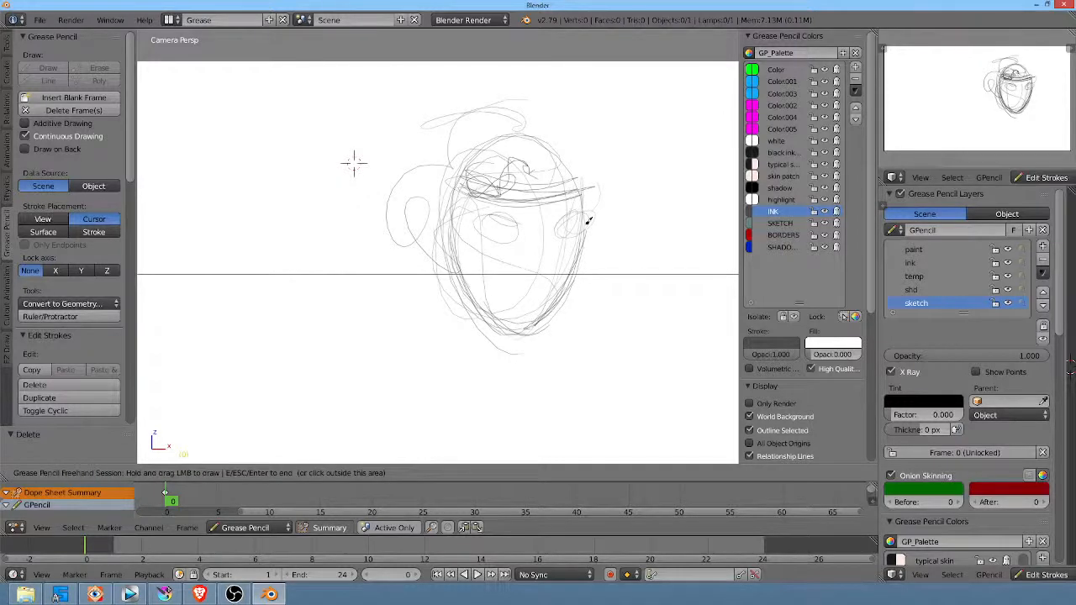
mouse_move(536, 169)
mouse_down()
mouse_move(575, 180)
mouse_move(559, 188)
mouse_move(587, 183)
mouse_move(585, 191)
mouse_move(586, 166)
mouse_move(538, 178)
mouse_move(489, 172)
mouse_move(587, 150)
mouse_move(548, 167)
mouse_move(602, 170)
mouse_move(611, 145)
mouse_move(567, 118)
mouse_move(526, 122)
mouse_move(528, 107)
mouse_move(488, 104)
mouse_move(429, 151)
mouse_up()
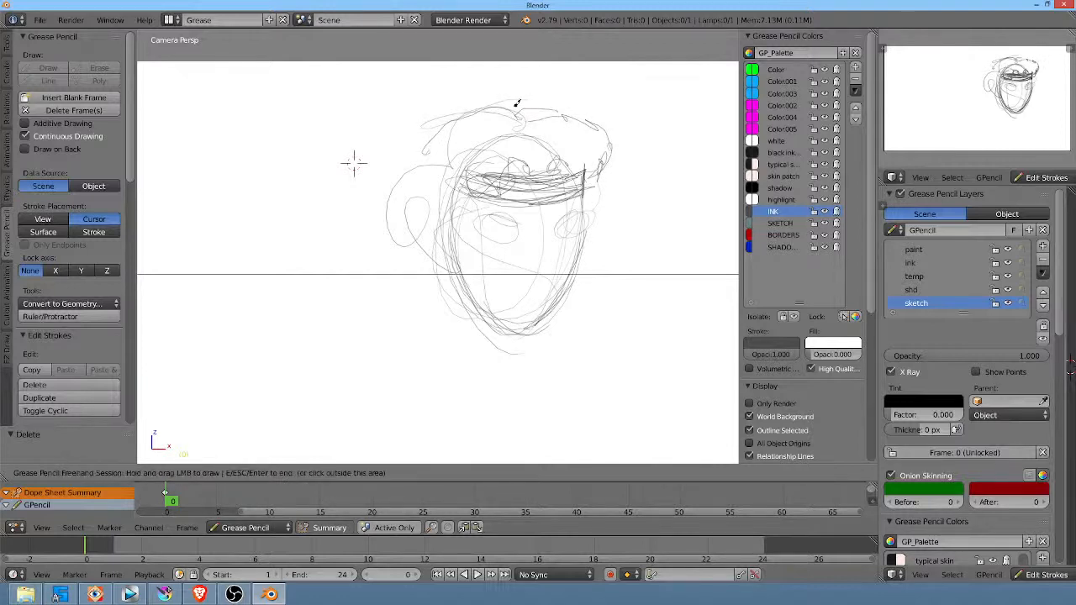
mouse_move(517, 103)
mouse_down()
mouse_move(468, 113)
mouse_move(425, 152)
mouse_move(398, 221)
mouse_move(425, 219)
mouse_move(432, 235)
mouse_move(417, 252)
mouse_move(429, 225)
mouse_move(433, 241)
mouse_up()
drag(432, 227, 458, 260)
Step: Try bolder oval eyes below the headband, and erase both eyes from the face
mouse_move(511, 214)
mouse_down()
mouse_move(523, 223)
mouse_move(513, 217)
mouse_up()
drag(580, 210, 587, 210)
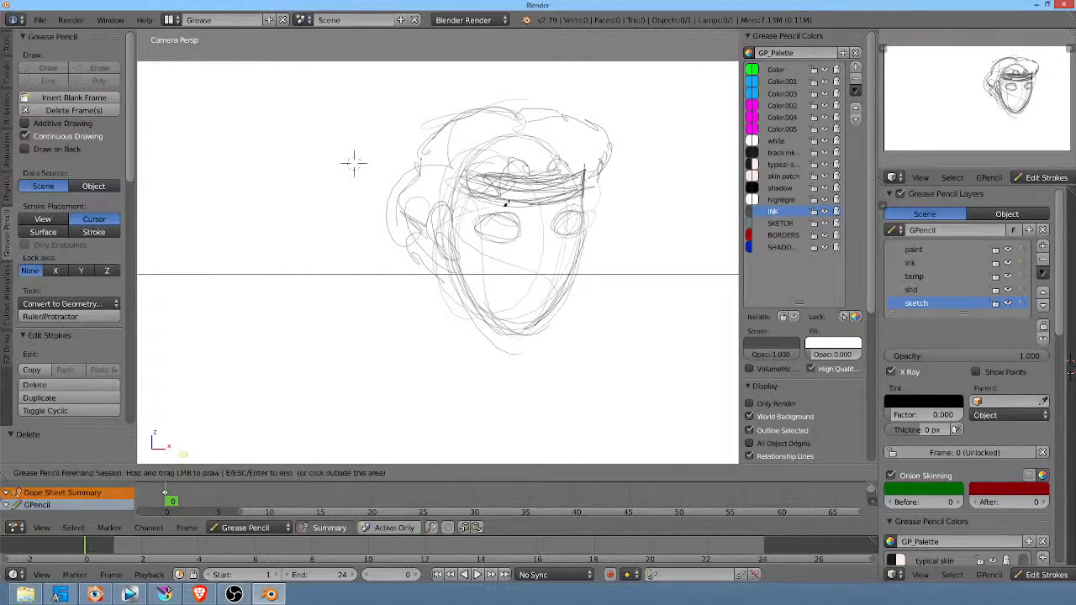
drag(503, 214, 514, 221)
drag(583, 212, 552, 222)
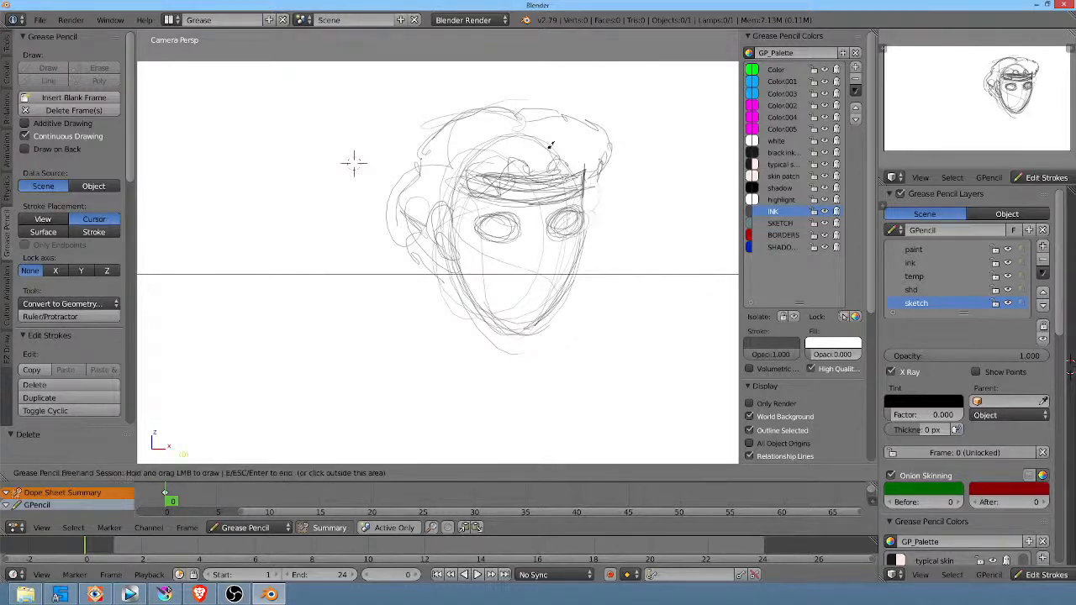
drag(492, 224, 485, 227)
drag(558, 220, 555, 227)
mouse_move(573, 237)
right_down()
mouse_move(496, 220)
mouse_move(531, 213)
right_up()
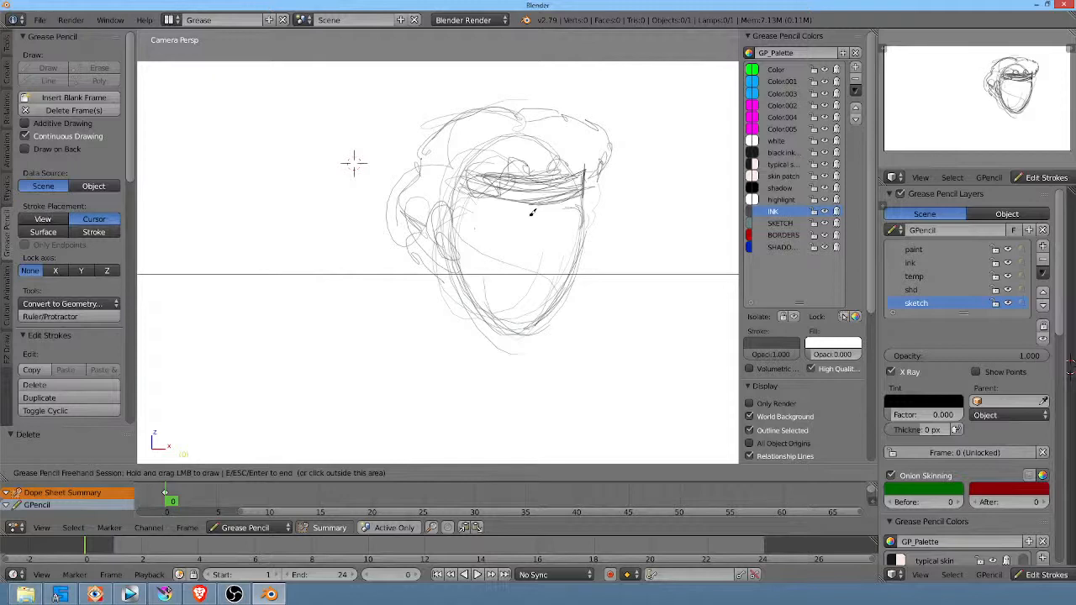
Step: Outline the curly hair with repeated strokes over the crown and down both sides of the head
mouse_move(515, 107)
mouse_down()
mouse_move(441, 117)
mouse_move(426, 161)
mouse_move(421, 147)
mouse_move(471, 101)
mouse_move(515, 114)
mouse_move(503, 111)
mouse_up()
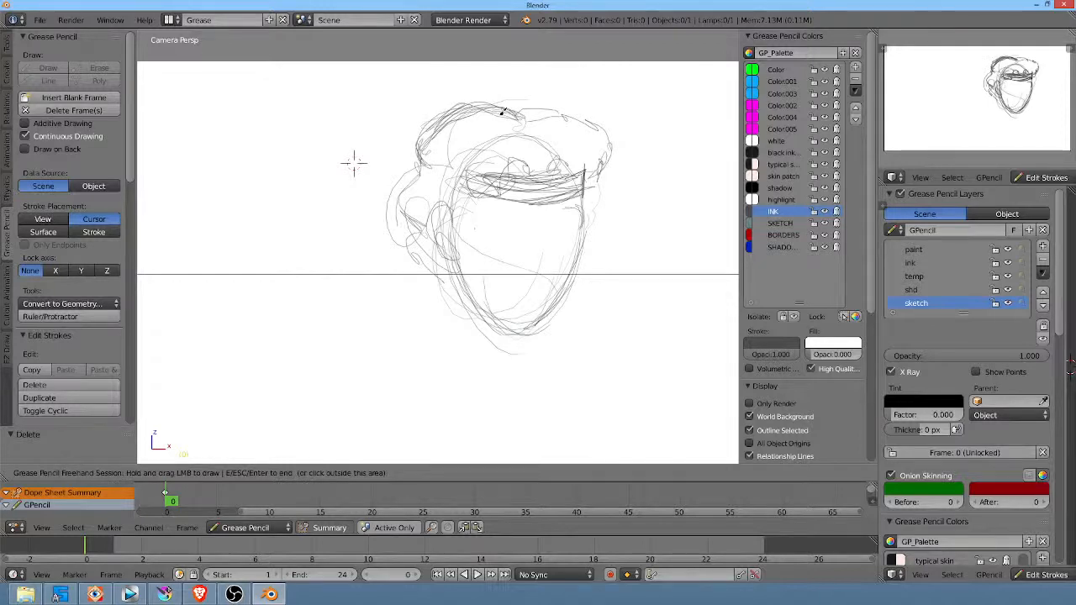
mouse_move(607, 195)
mouse_down()
mouse_move(591, 211)
mouse_move(598, 192)
mouse_move(595, 235)
mouse_up()
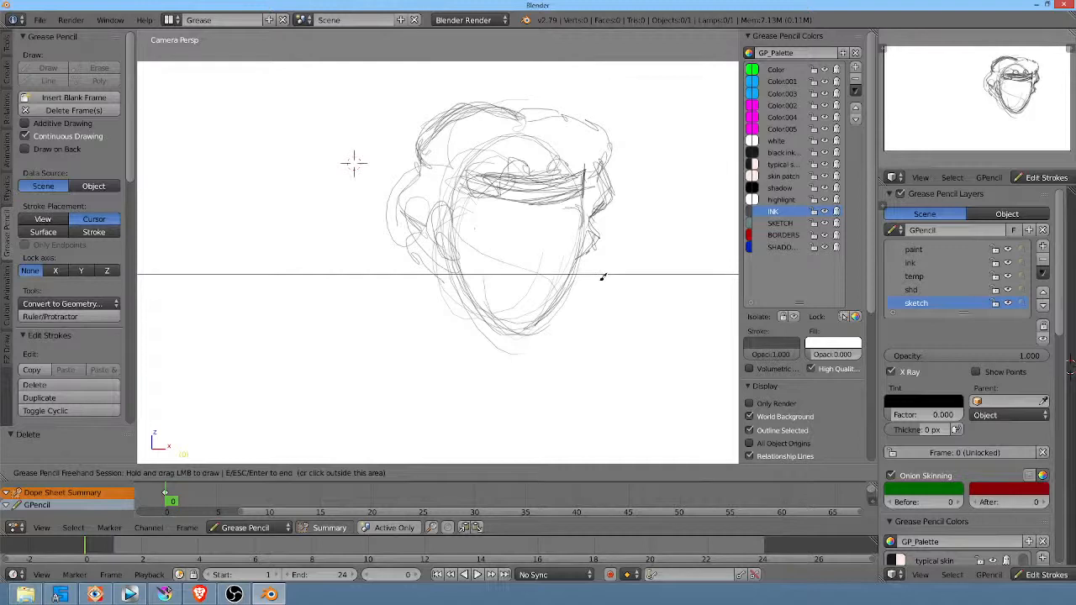
mouse_move(528, 107)
mouse_down()
mouse_move(577, 108)
mouse_move(625, 131)
mouse_move(593, 174)
mouse_up()
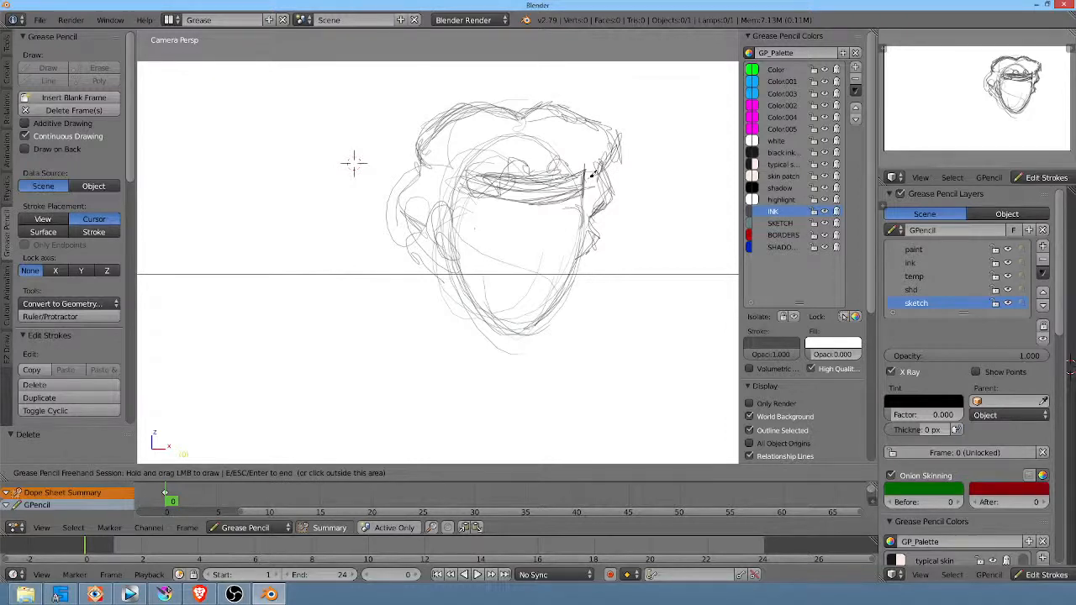
mouse_move(418, 158)
mouse_down()
mouse_move(421, 218)
mouse_move(452, 280)
mouse_up()
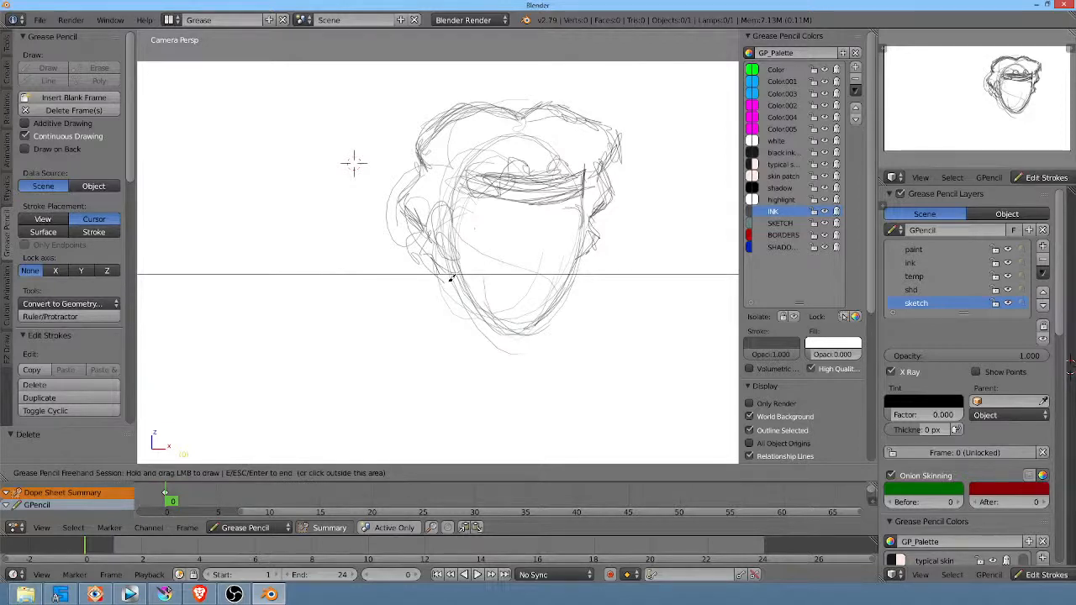
Step: Erase the skull guide lines above the headband and redraw the curls of the hairline over the forehead
mouse_move(513, 138)
right_down()
mouse_move(487, 149)
mouse_move(481, 179)
mouse_move(460, 186)
right_up()
mouse_move(587, 132)
right_down()
mouse_move(562, 139)
mouse_move(587, 189)
mouse_move(597, 97)
right_up()
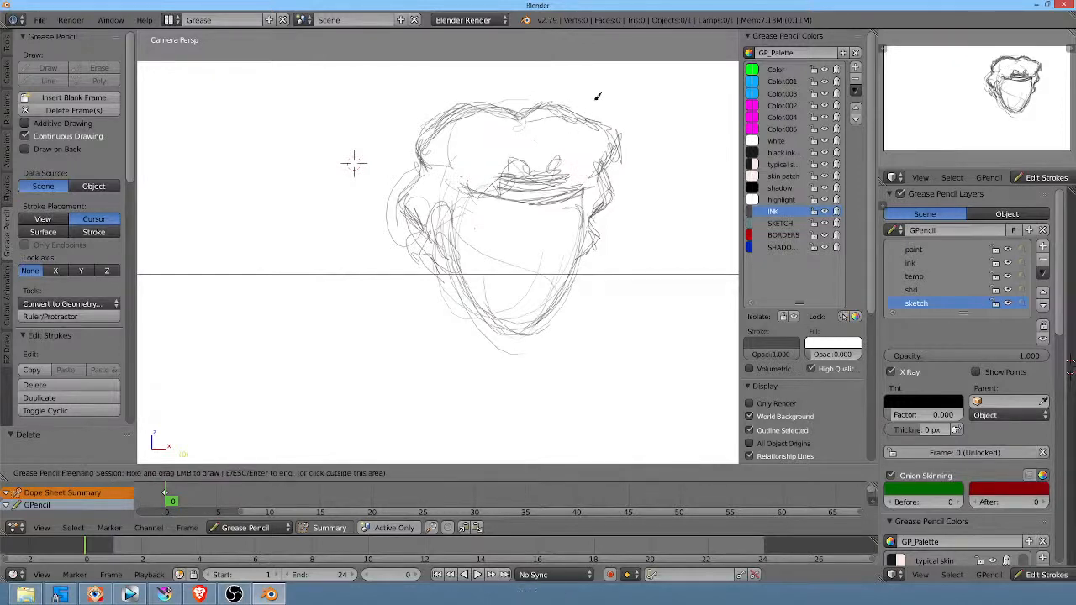
mouse_move(561, 166)
mouse_down()
mouse_move(550, 167)
mouse_move(584, 178)
mouse_move(526, 162)
mouse_move(461, 206)
mouse_move(578, 172)
mouse_move(594, 185)
mouse_move(589, 205)
mouse_up()
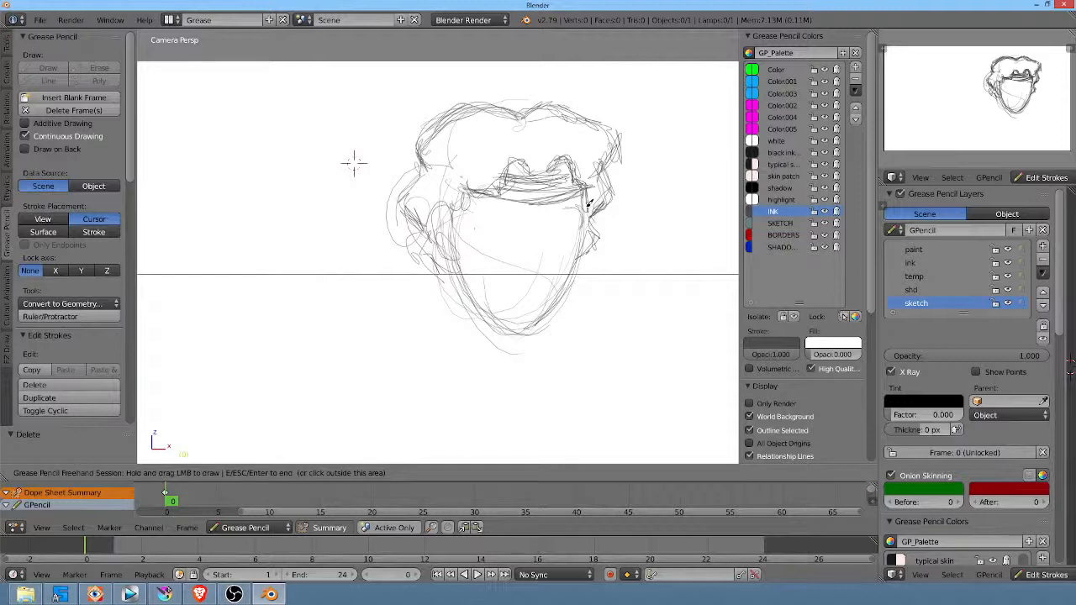
Step: Clean up the stray outer hair lines and redraw the hair contour on both sides and the crown
right_drag(633, 108, 616, 153)
mouse_move(595, 123)
mouse_down()
mouse_move(616, 156)
mouse_move(599, 240)
mouse_up()
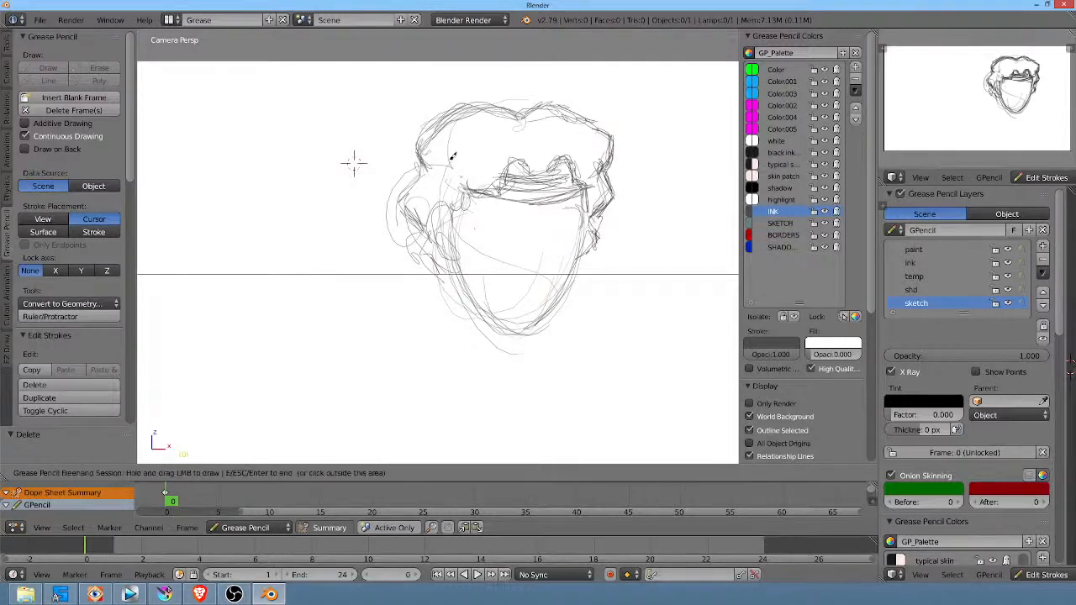
mouse_move(429, 165)
mouse_down()
mouse_move(401, 198)
mouse_move(422, 236)
mouse_move(420, 164)
mouse_up()
mouse_move(412, 168)
right_down()
mouse_move(396, 173)
mouse_move(389, 240)
mouse_move(451, 159)
mouse_move(455, 133)
mouse_move(422, 122)
mouse_move(454, 97)
mouse_move(515, 78)
right_up()
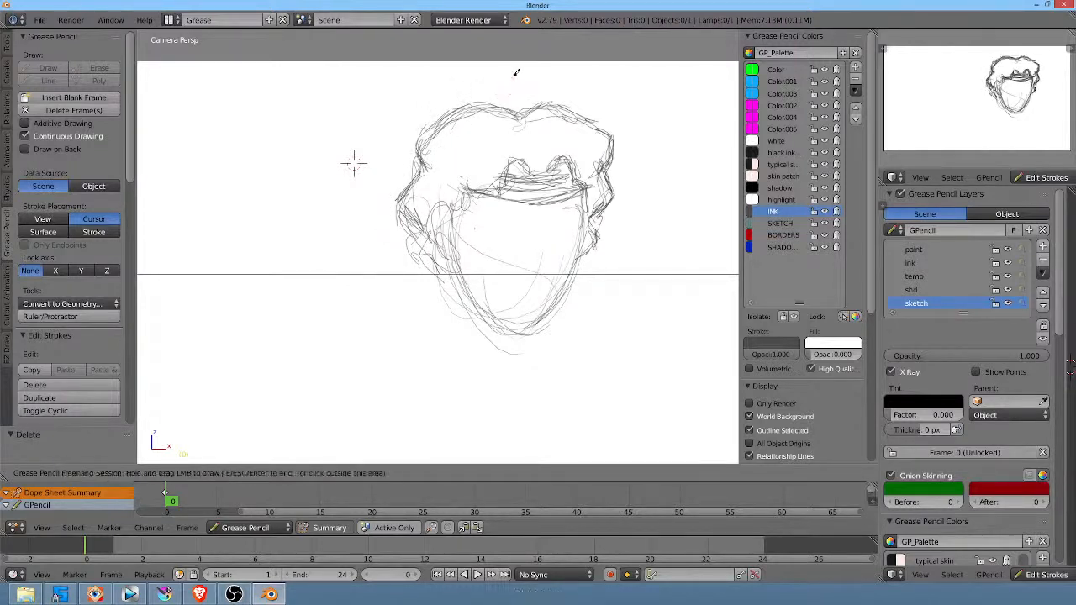
mouse_move(524, 114)
mouse_down()
mouse_move(494, 104)
mouse_move(427, 130)
mouse_up()
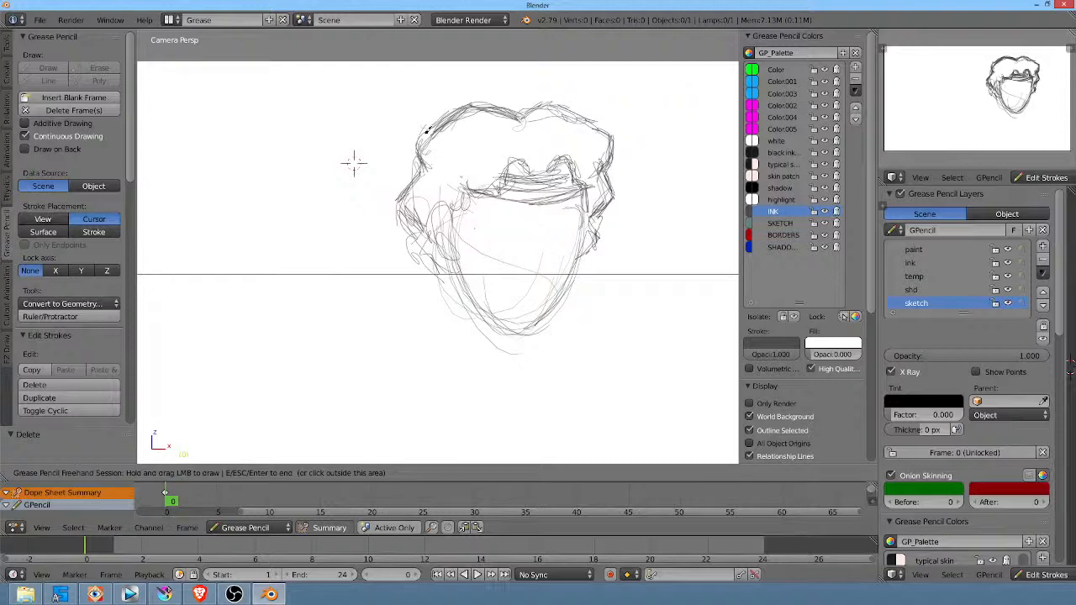
Step: Draw two closed eyes as downward-curved eyelids and rework the headband's lower edge
mouse_move(513, 222)
mouse_down()
mouse_move(484, 214)
mouse_move(509, 224)
mouse_move(574, 212)
mouse_move(551, 221)
mouse_move(561, 227)
mouse_move(554, 216)
mouse_move(584, 217)
mouse_up()
mouse_move(477, 222)
mouse_down()
mouse_move(586, 221)
mouse_move(496, 222)
mouse_move(513, 229)
mouse_up()
drag(549, 227, 582, 220)
mouse_move(577, 201)
right_down()
mouse_move(556, 215)
mouse_move(478, 216)
right_up()
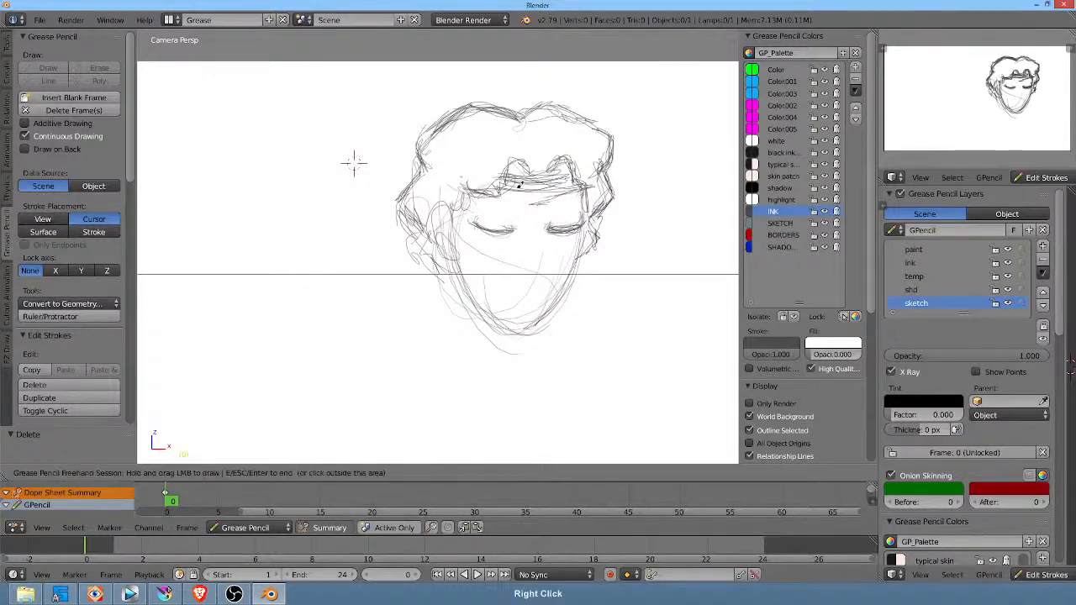
mouse_move(505, 189)
mouse_down()
mouse_move(567, 192)
mouse_move(504, 202)
mouse_move(581, 195)
mouse_move(520, 187)
mouse_up()
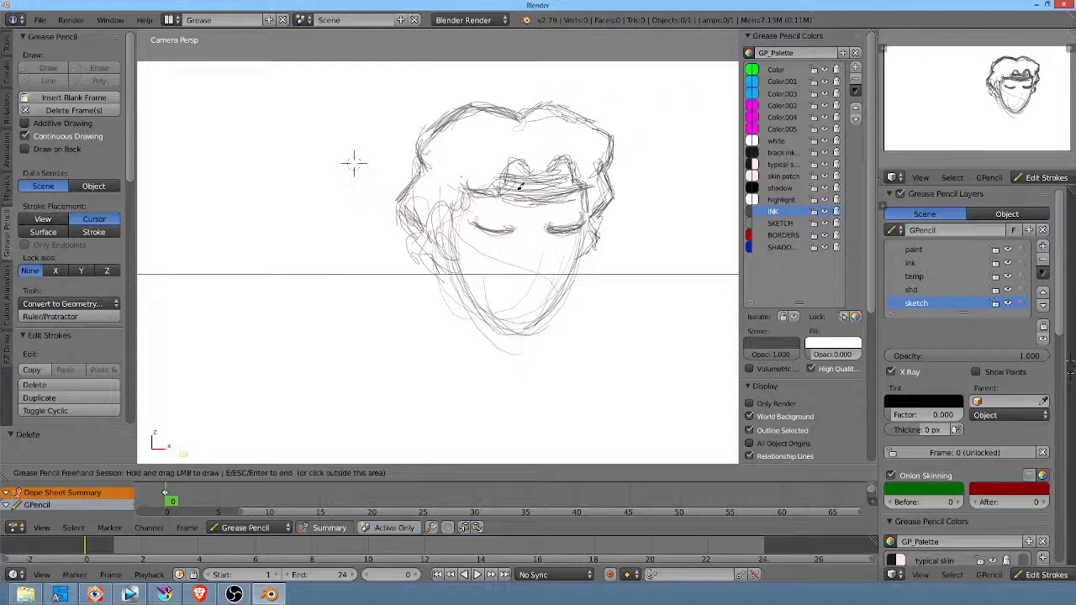
Step: Strengthen the jaw and closed-eye lines, and shade the headband with dense strokes
mouse_move(463, 252)
mouse_down()
mouse_move(488, 306)
mouse_move(555, 311)
mouse_move(595, 252)
mouse_move(612, 180)
mouse_up()
mouse_move(580, 220)
right_down()
mouse_move(553, 232)
mouse_move(575, 227)
right_up()
drag(551, 234, 577, 230)
mouse_move(478, 223)
mouse_down()
mouse_move(583, 227)
mouse_move(590, 221)
mouse_move(506, 193)
mouse_move(542, 193)
mouse_move(578, 168)
mouse_move(521, 168)
mouse_move(580, 167)
mouse_move(517, 190)
mouse_move(582, 185)
mouse_up()
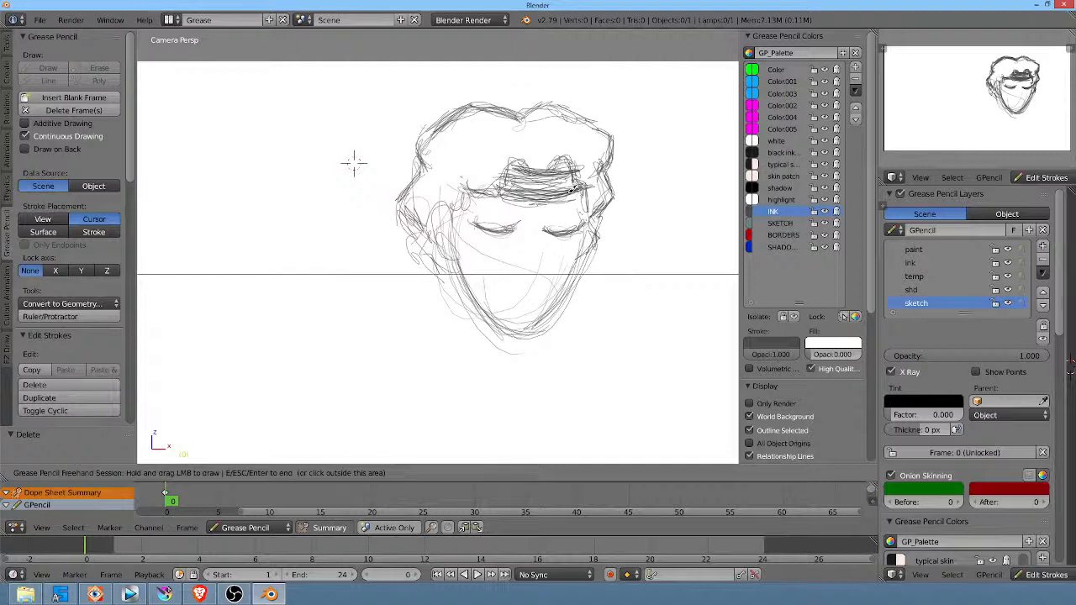
Step: Extend the hair outline outward on the right side of the head and clean up the old contour
mouse_move(527, 117)
mouse_down()
mouse_move(570, 99)
mouse_move(625, 160)
mouse_move(604, 179)
mouse_up()
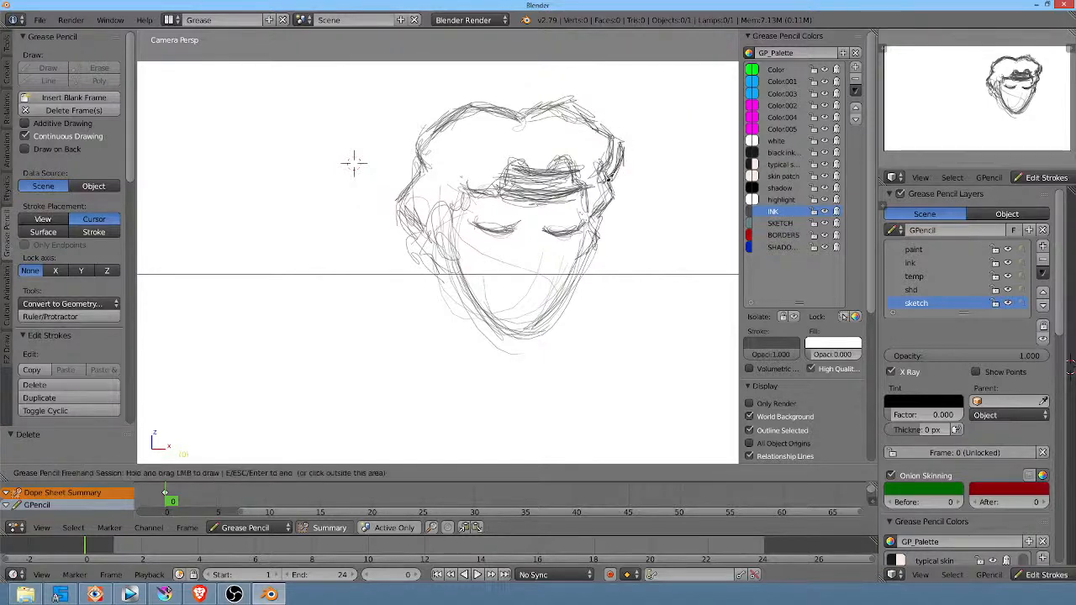
mouse_move(603, 157)
right_down()
mouse_move(589, 195)
mouse_move(604, 125)
right_up()
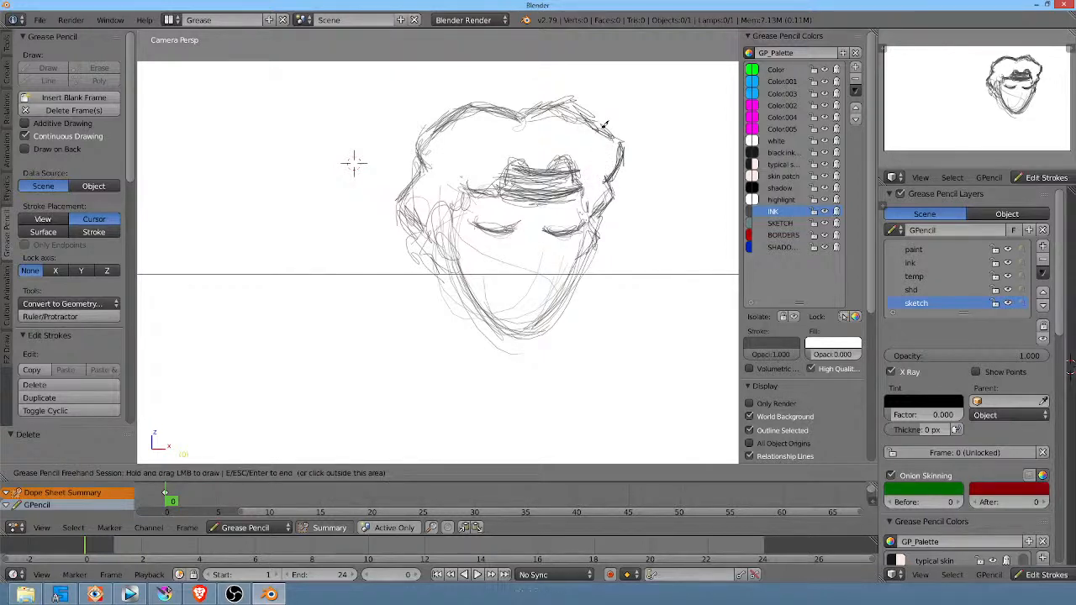